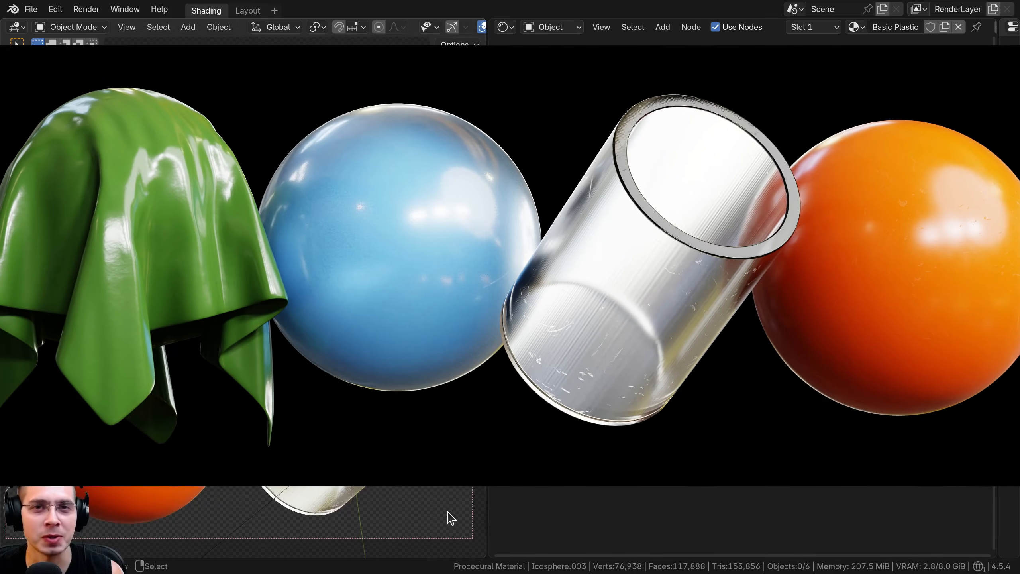
Review the material node settings of the orange sphere, blue sphere, clear cylinder and green cloth
click(350, 218)
click(362, 332)
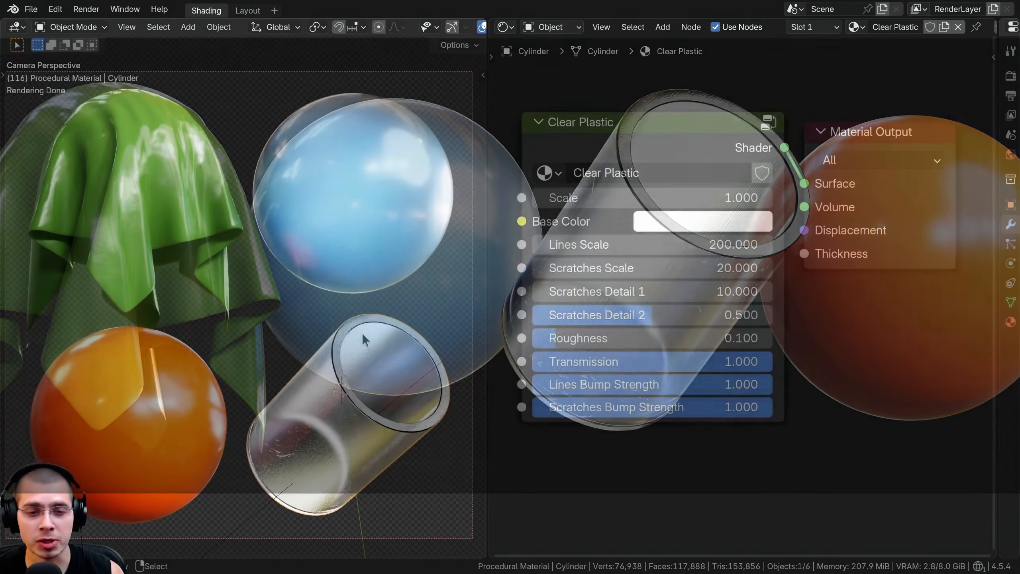
click(165, 374)
click(166, 187)
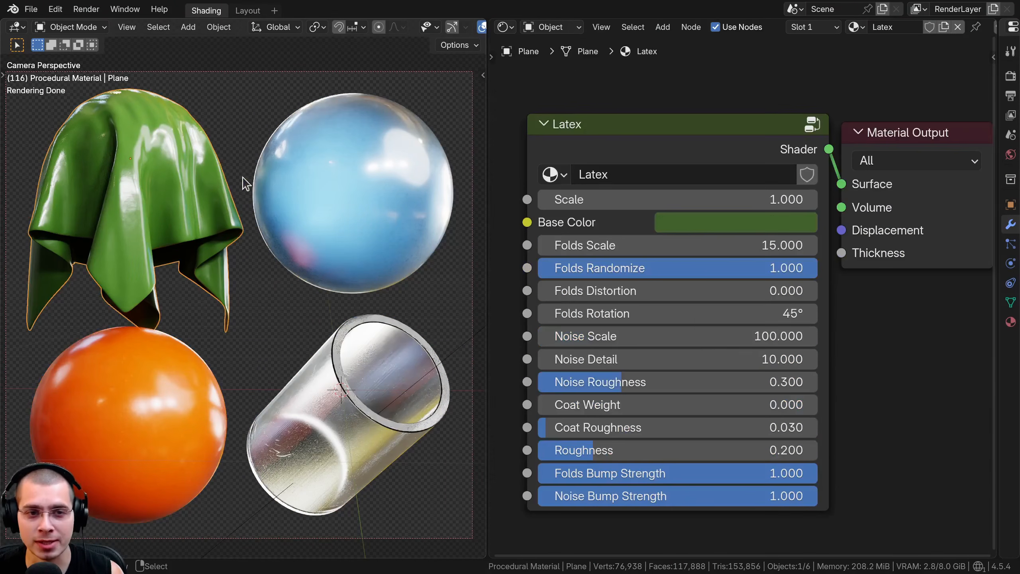
click(299, 179)
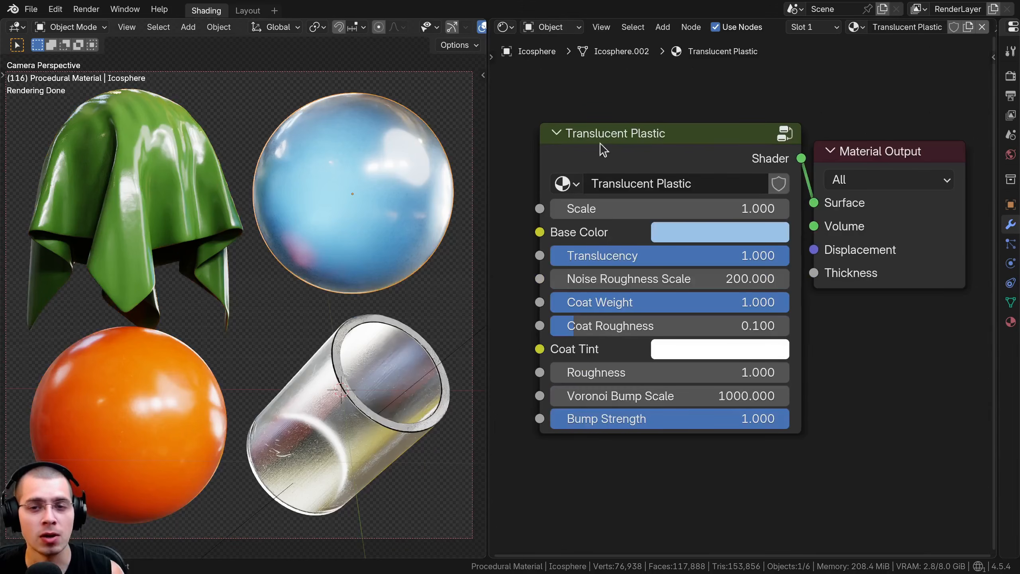
click(379, 374)
click(116, 387)
click(124, 178)
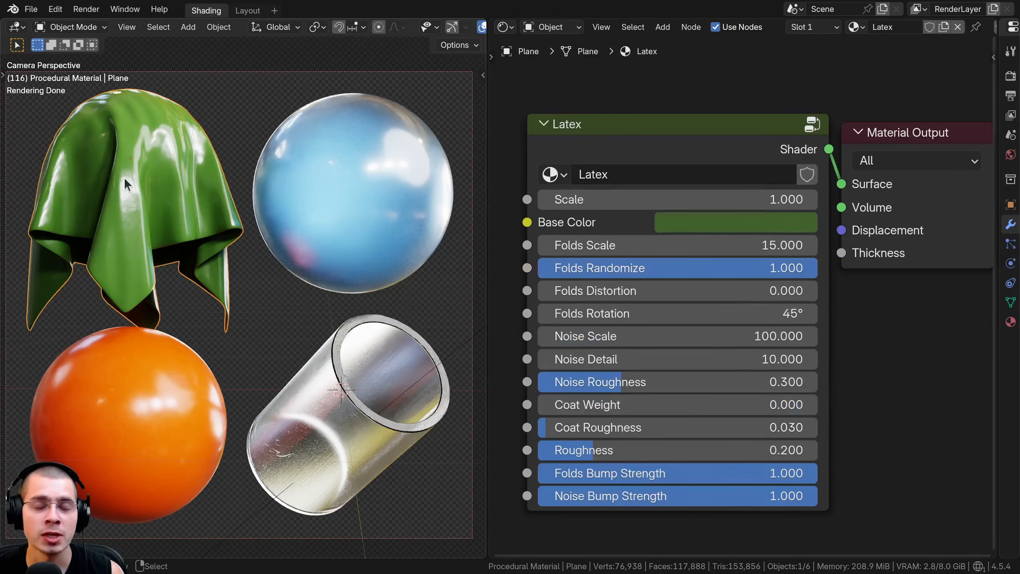
click(384, 158)
click(377, 375)
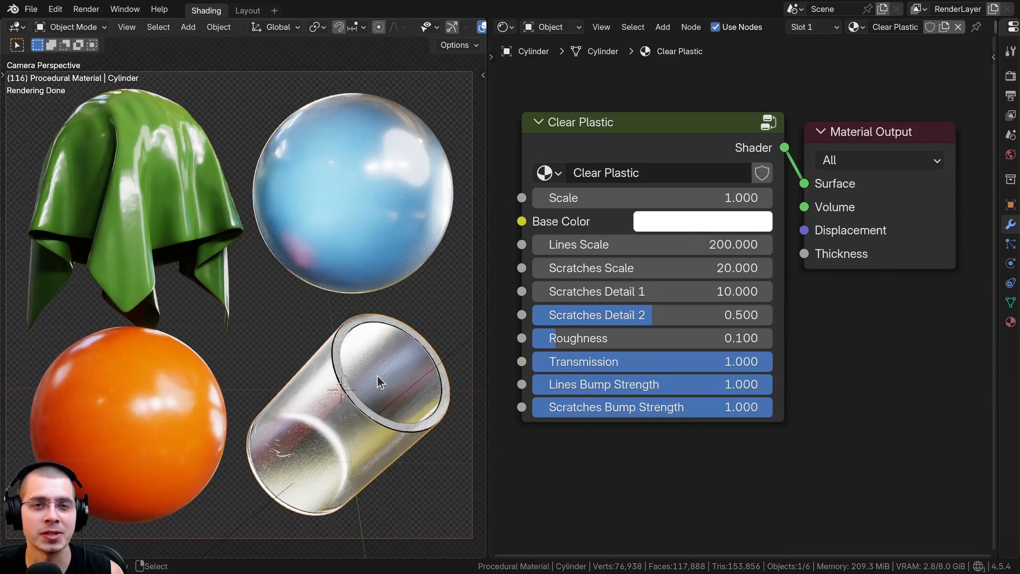
click(357, 257)
click(349, 354)
click(146, 356)
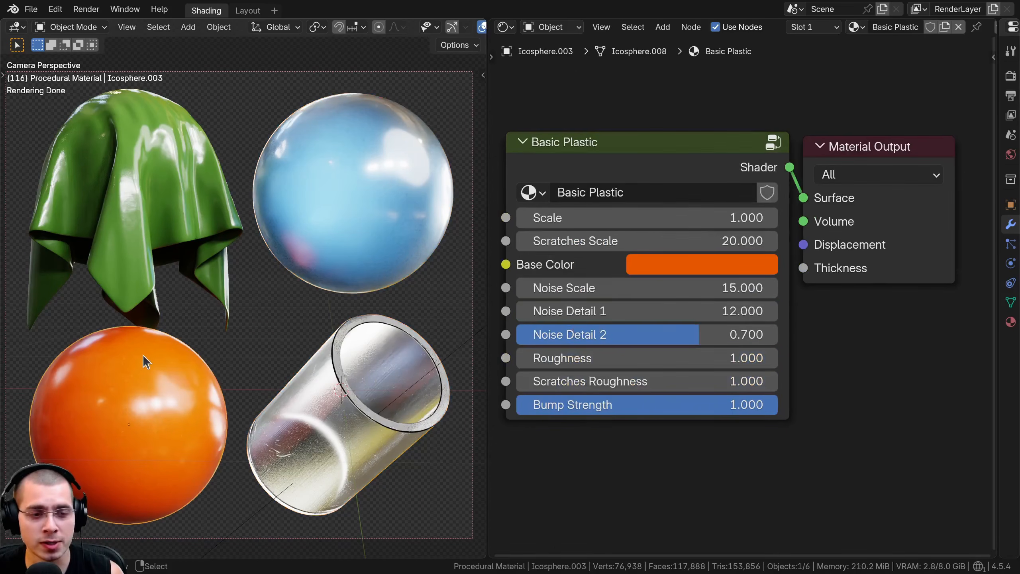
click(169, 203)
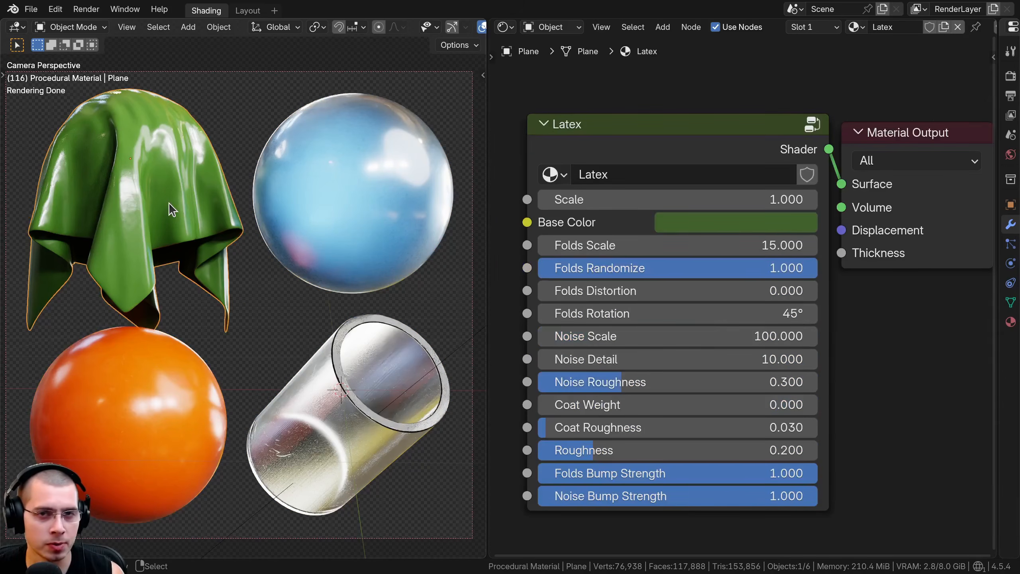
click(348, 183)
click(347, 327)
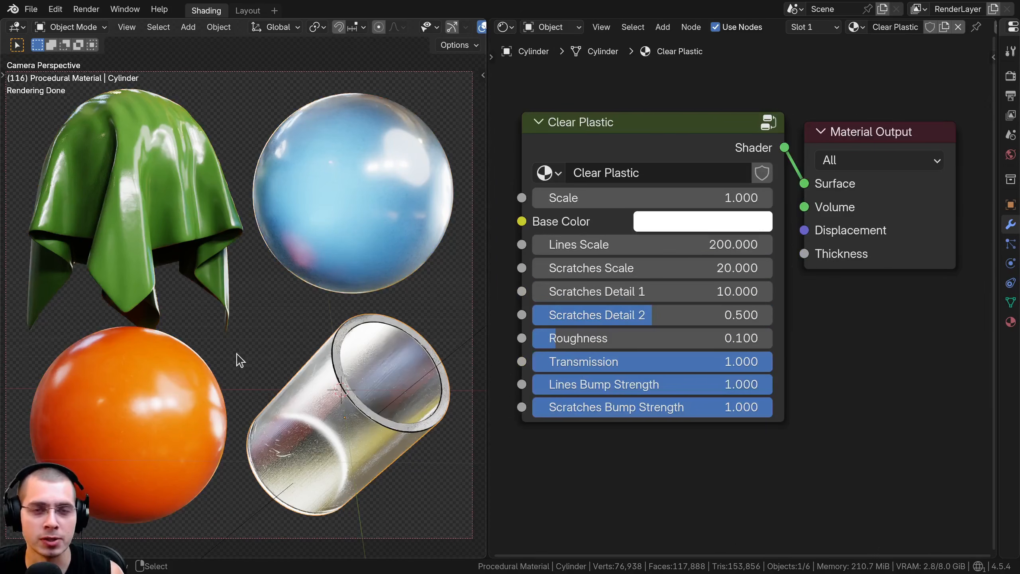
click(124, 277)
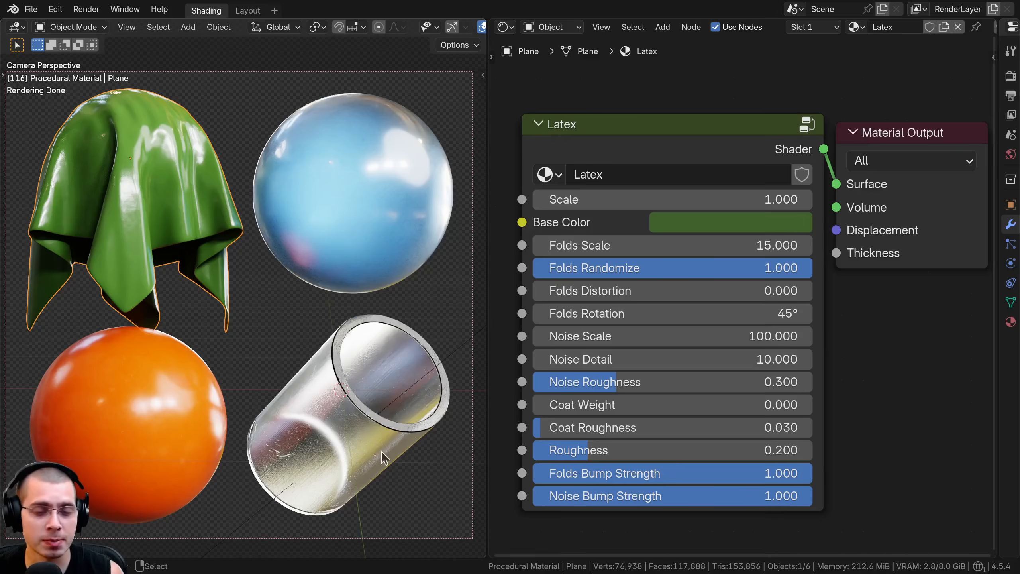
click(378, 385)
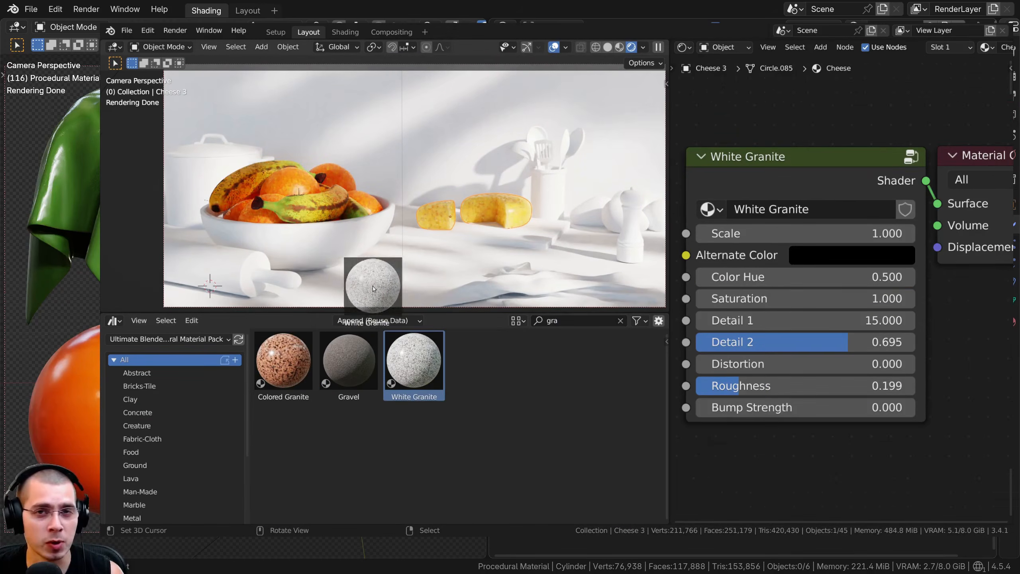
Apply the White Granite material to the kitchen tabletop from the asset library, and browse the library's Rock and Lava categories
drag(373, 289, 373, 289)
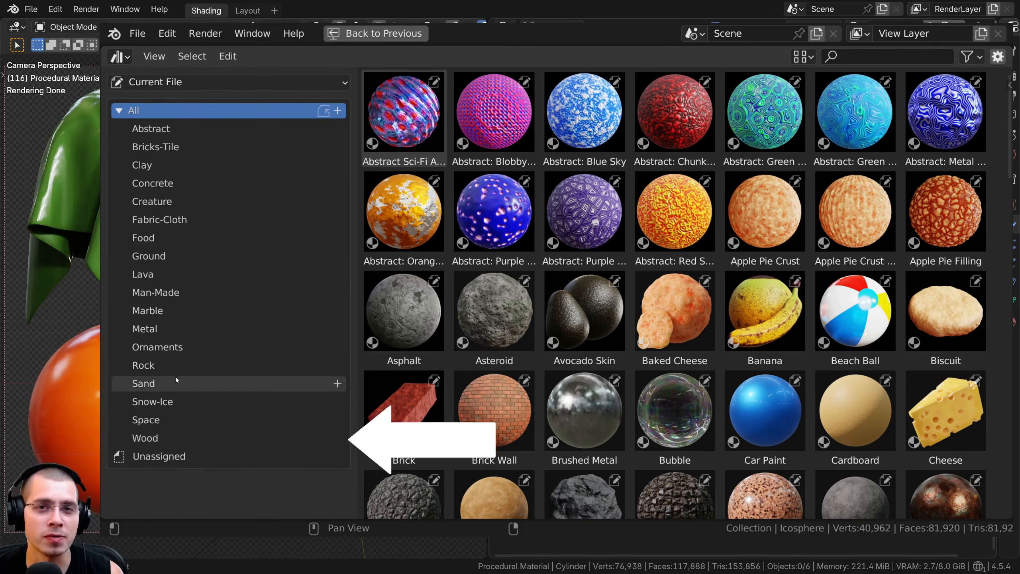
click(166, 365)
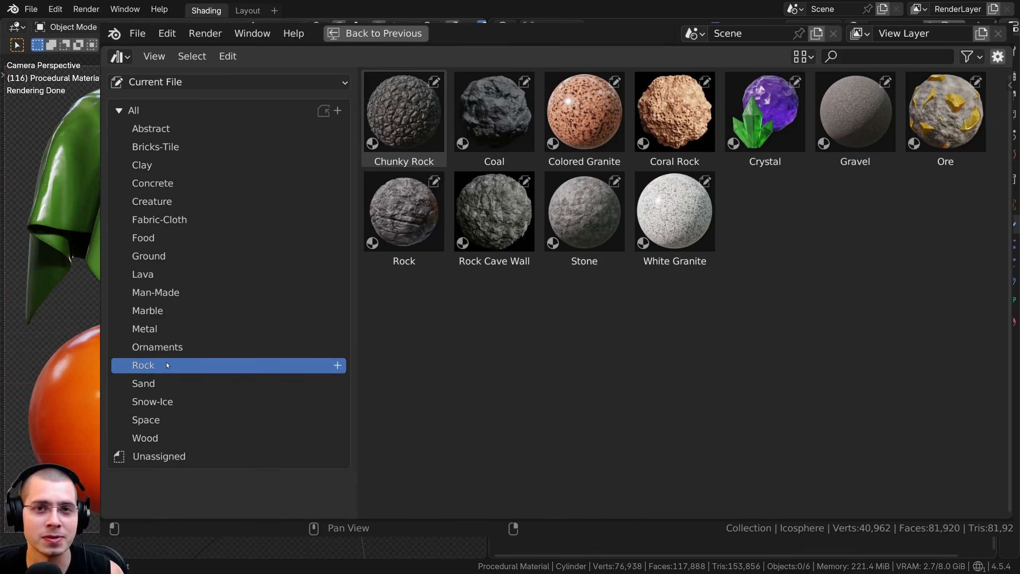
click(158, 277)
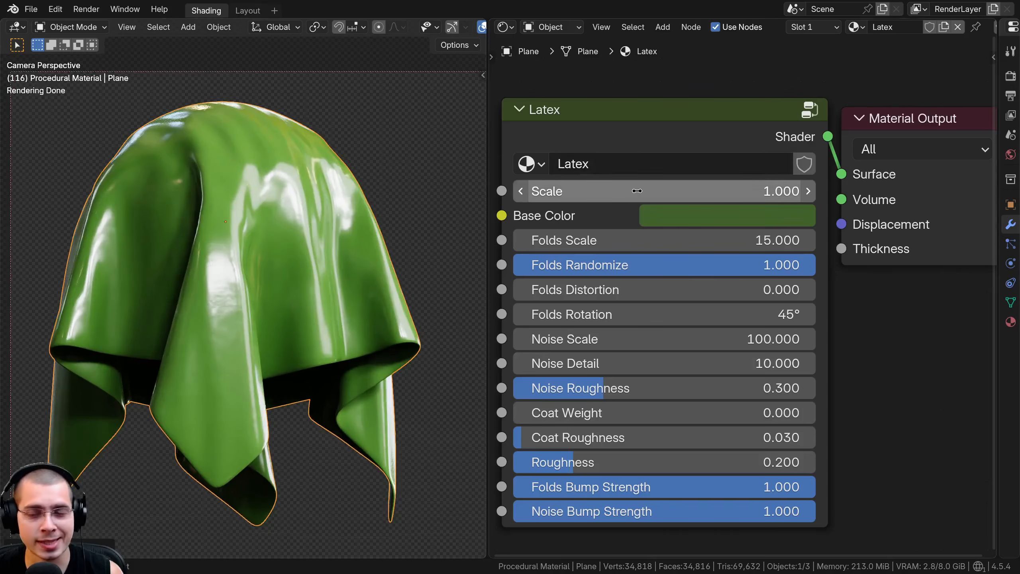
Try out other Scale and Base Color values on the green cloth's Latex material
drag(665, 192, 687, 191)
key(Escape)
click(681, 218)
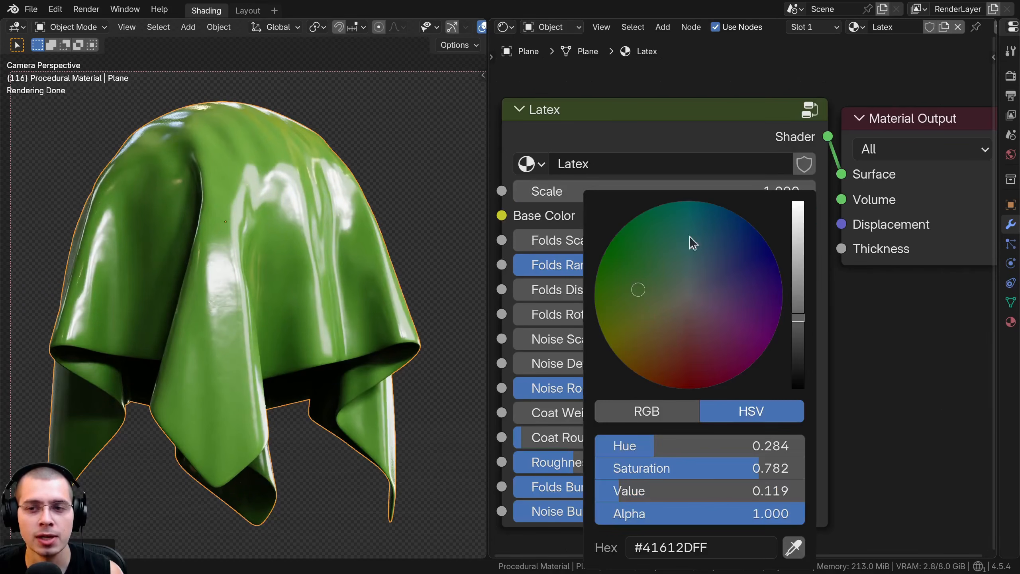
mouse_move(639, 273)
mouse_down()
mouse_move(718, 223)
mouse_move(708, 326)
mouse_move(611, 346)
mouse_move(639, 289)
mouse_up()
mouse_move(631, 242)
mouse_down()
mouse_move(709, 241)
mouse_move(622, 242)
mouse_move(726, 242)
mouse_move(632, 242)
mouse_up()
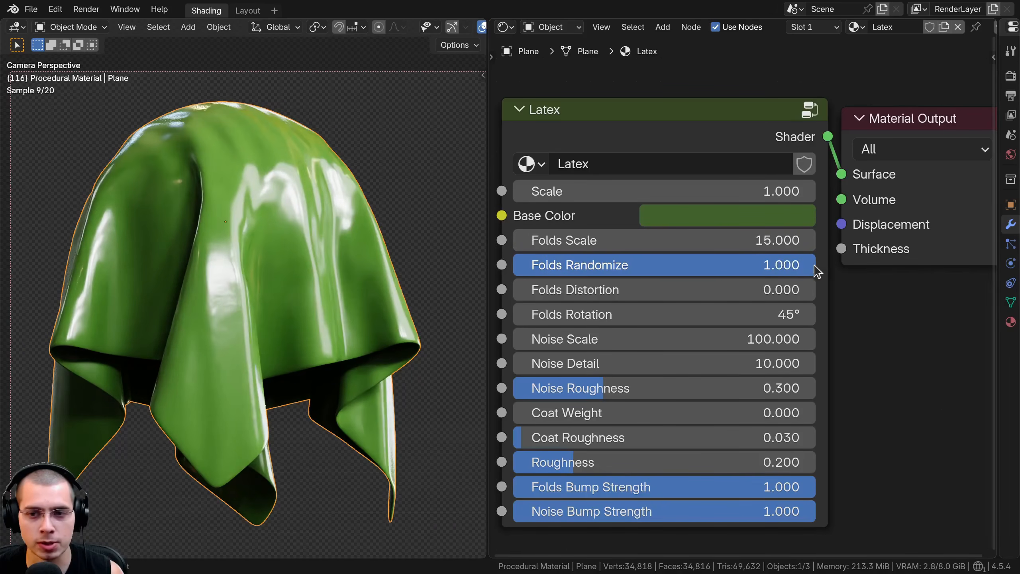
Try different Folds Distortion values up to about 0.7 and other Folds Rotation angles on the Latex material
drag(810, 289, 811, 290)
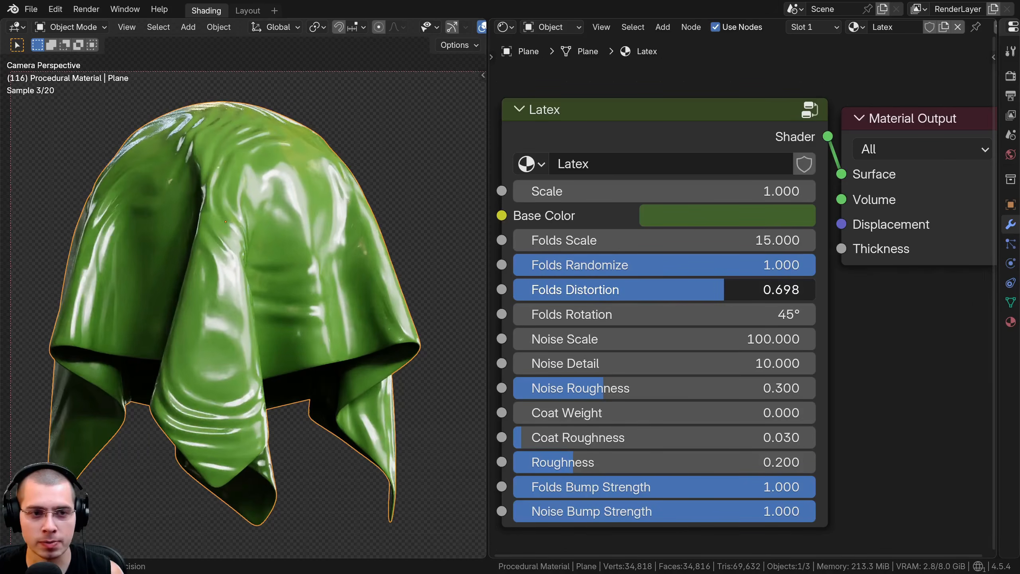
drag(725, 290, 594, 316)
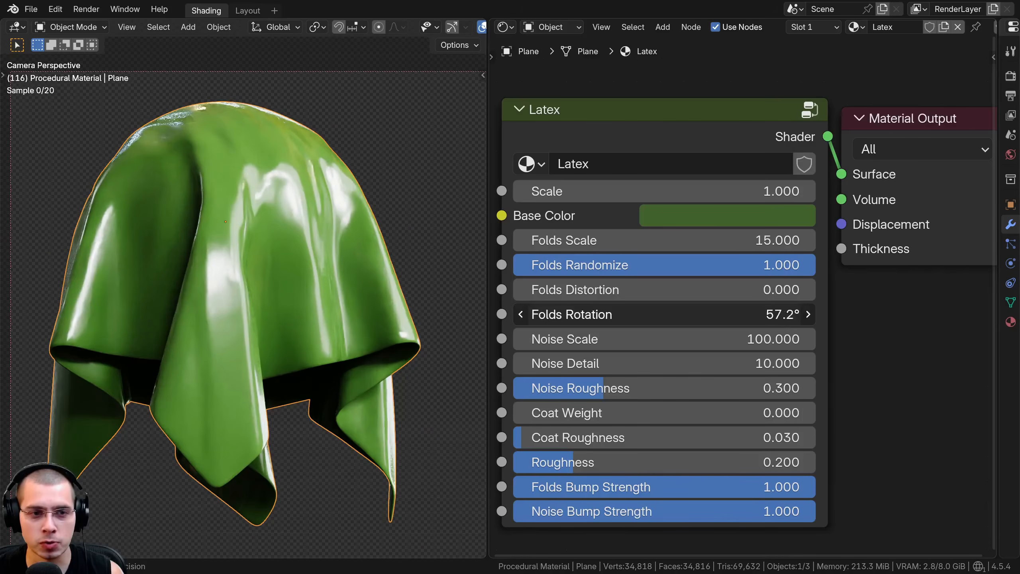
right_click(594, 317)
mouse_move(517, 290)
mouse_down()
mouse_move(779, 289)
mouse_move(515, 289)
mouse_up()
drag(598, 314, 442, 314)
right_click(601, 314)
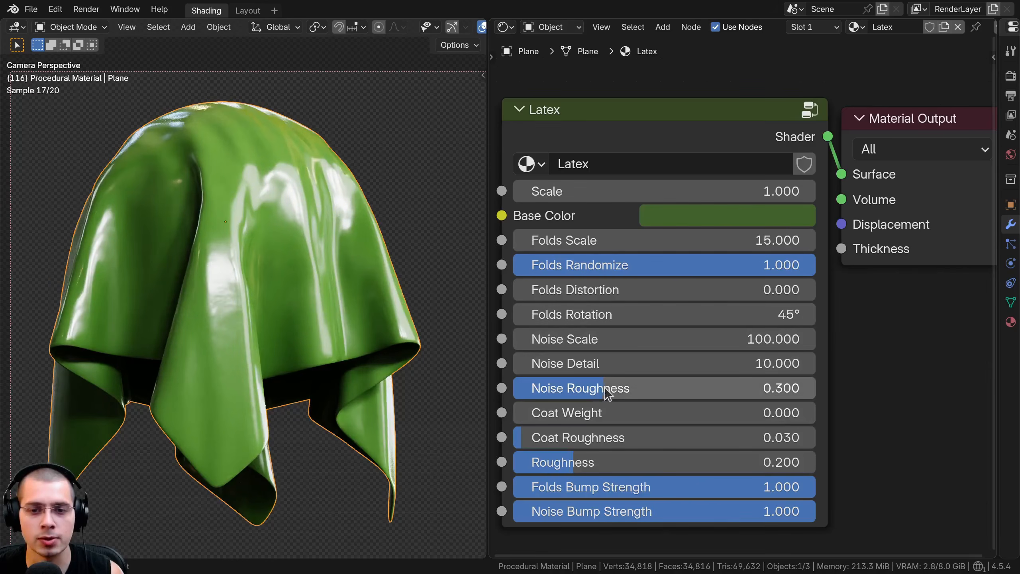
Try out different Noise Scale values on the Latex material and check the effect on the cloth up close
drag(591, 340, 572, 343)
right_click(613, 343)
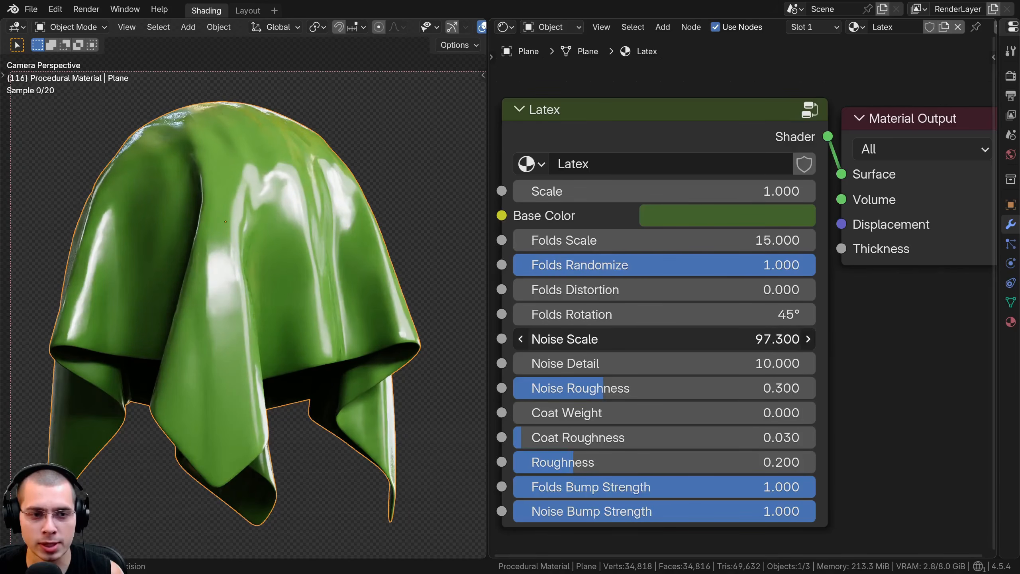
right_click(572, 342)
scroll(286, 284, up, 6)
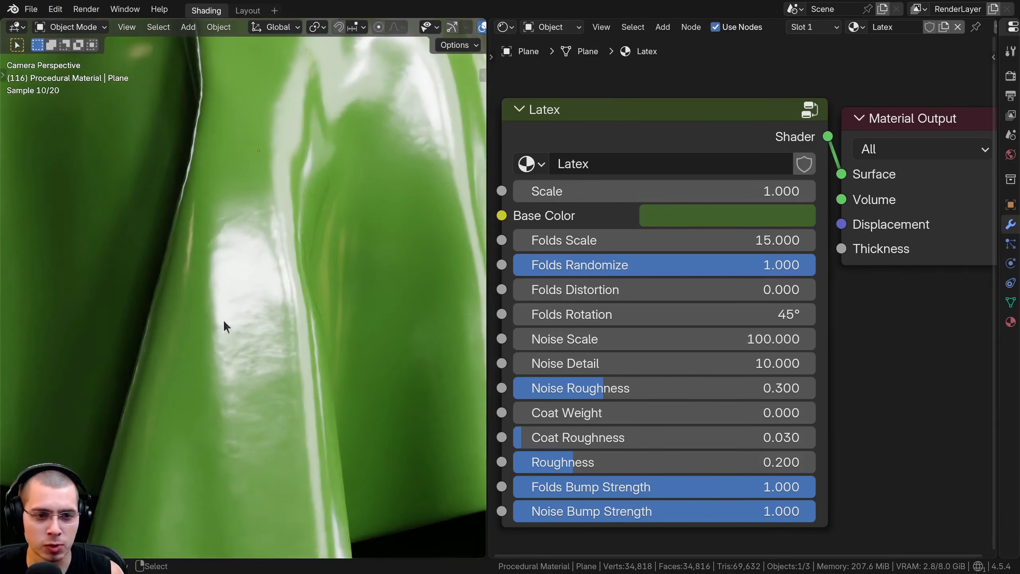
drag(603, 339, 582, 363)
right_click(633, 341)
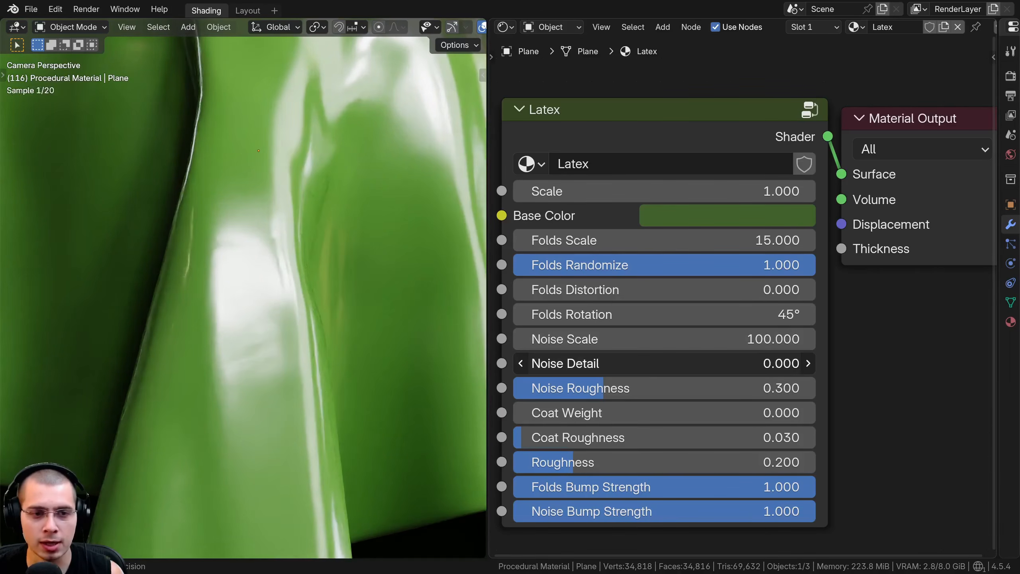
Try a Noise Detail of 0.000 and other Noise Roughness values on the Latex material
right_click(645, 364)
drag(646, 388, 610, 388)
right_click(553, 388)
scroll(309, 396, down, 5)
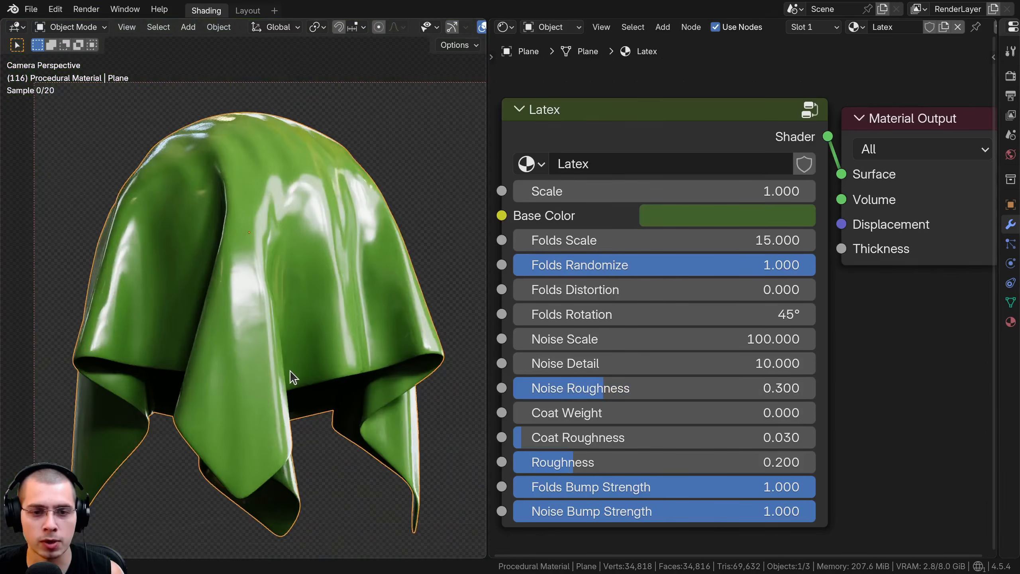
Raise the Latex material's Coat Weight to 1.000 to test the glossy coating on the cloth
scroll(293, 380, up, 2)
middle_drag(609, 362, 615, 329)
drag(621, 381, 753, 381)
scroll(171, 378, down, 2)
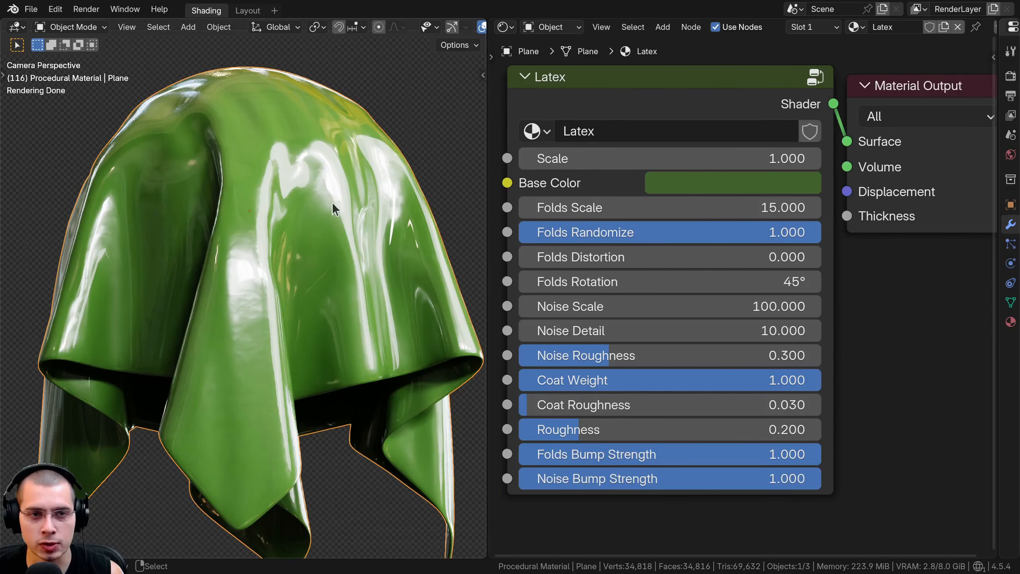
drag(781, 380, 850, 381)
Vary the Latex material's Coat Roughness and Roughness, ending at 0.030 and 0.200, and return Coat Weight to 0.000
drag(570, 405, 528, 405)
drag(585, 381, 521, 381)
drag(522, 429, 579, 430)
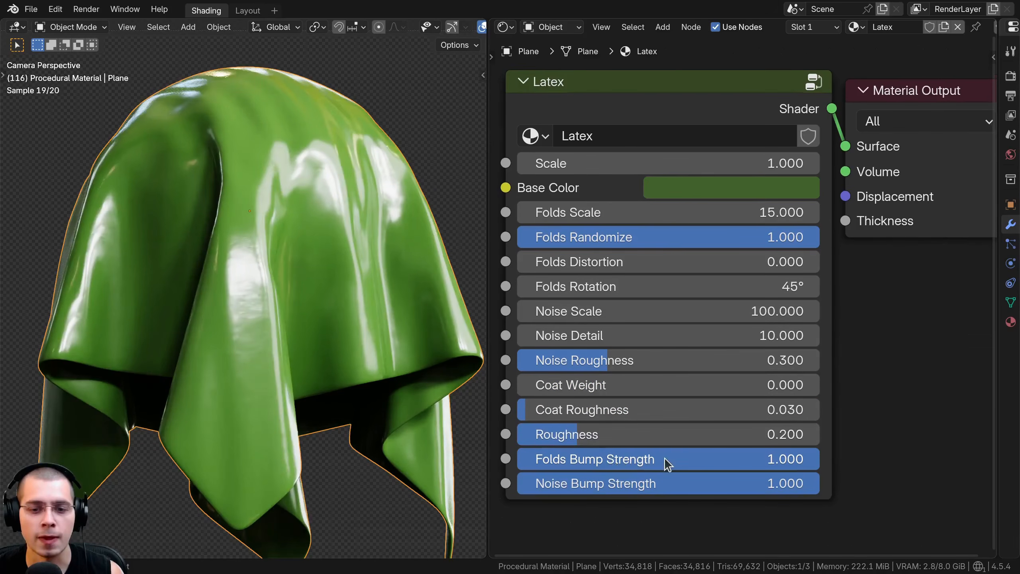
Try a reduced Folds Bump Strength and a value of 5 on the Latex material, undoing each change
drag(656, 458, 381, 458)
key(ctrl+z)
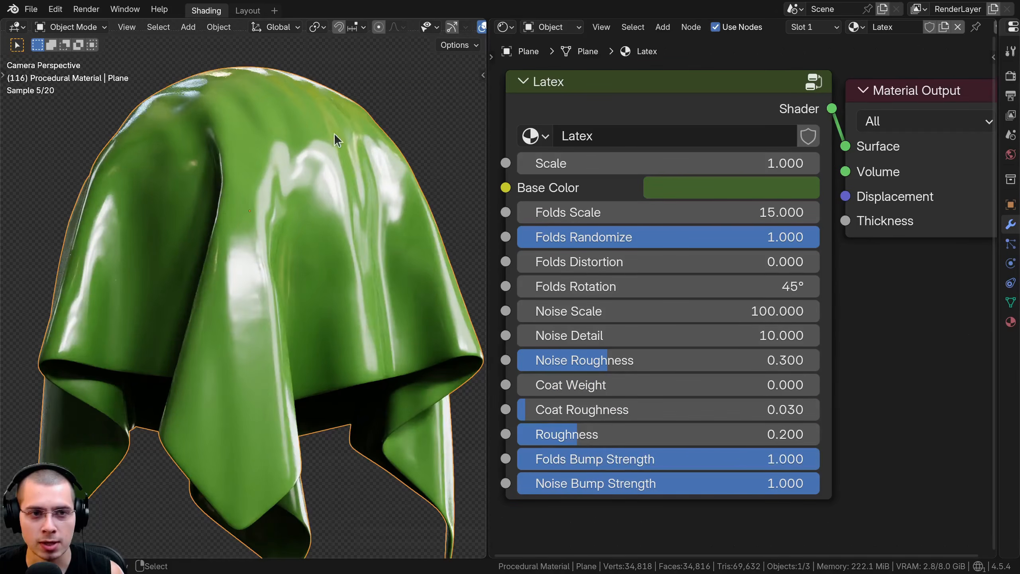
middle_drag(334, 133, 305, 230)
scroll(201, 224, up, 5)
scroll(230, 263, up, 4)
shift+middle_drag(119, 216, 220, 327)
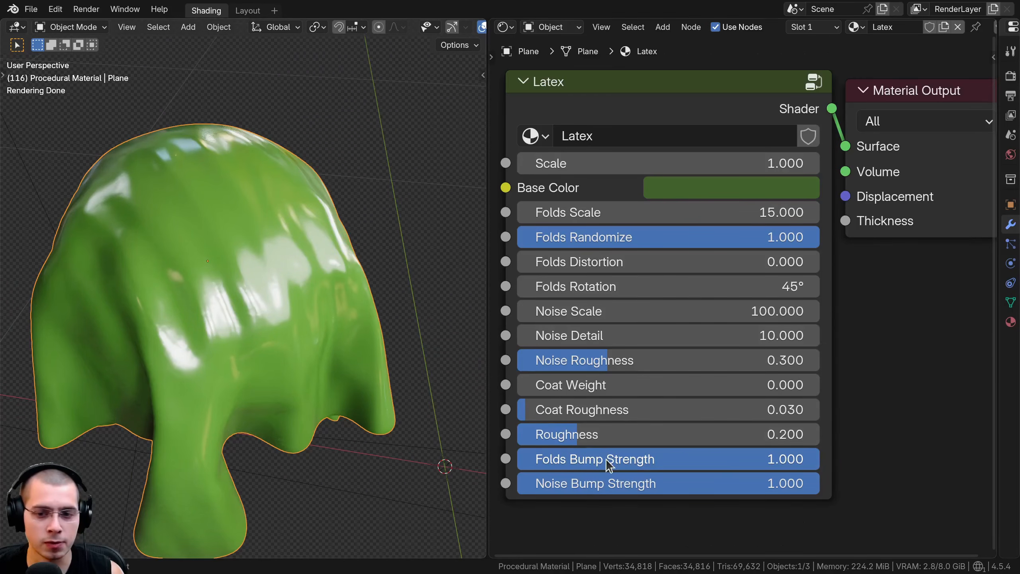
double_click(808, 459)
text(5)
key(Return)
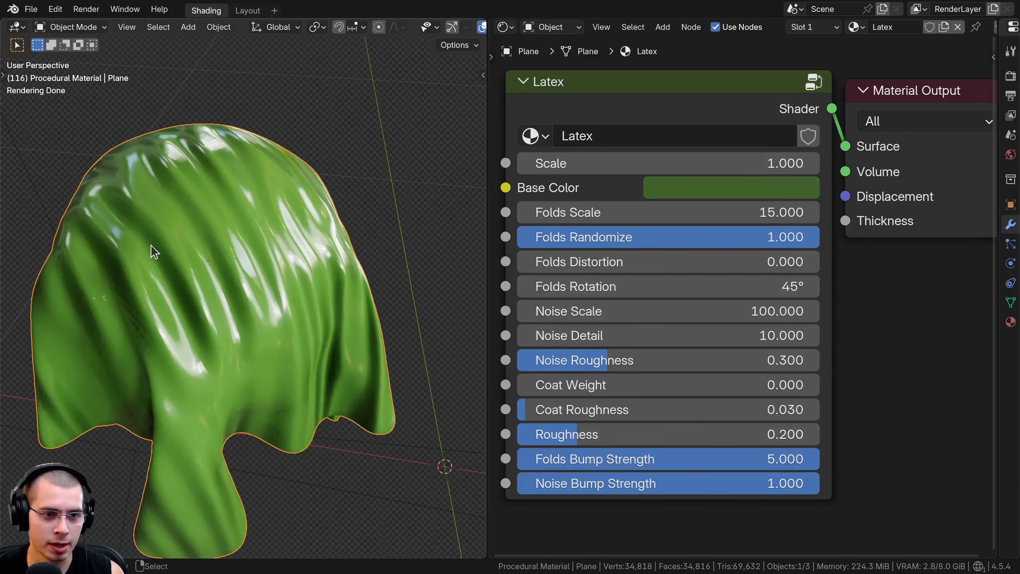
key(ctrl+z)
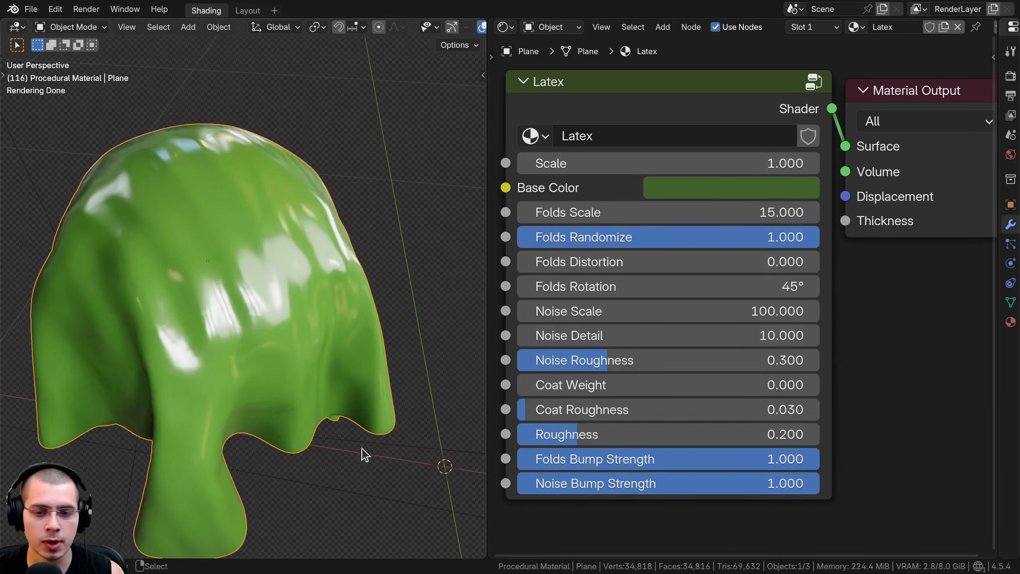
Inspect the effect of Noise Bump Strength on the green latex cloth up close
middle_drag(339, 427, 228, 254)
scroll(355, 361, up, 3)
scroll(316, 271, up, 3)
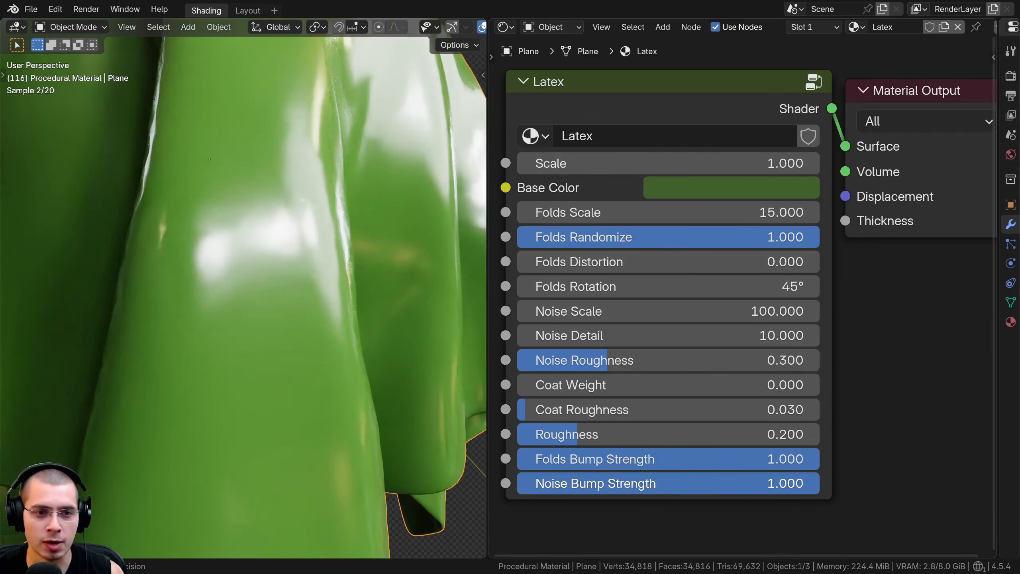
scroll(336, 365, down, 3)
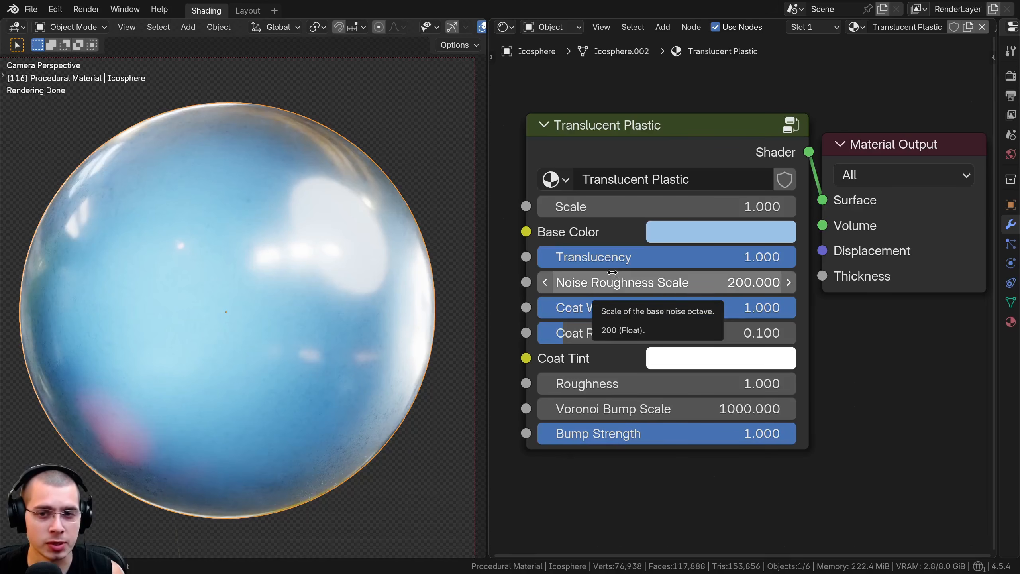
Try out other Scale and Base Color values on the blue sphere's Translucent Plastic material
mouse_move(643, 207)
mouse_down()
mouse_move(695, 207)
mouse_move(643, 206)
mouse_up()
click(744, 230)
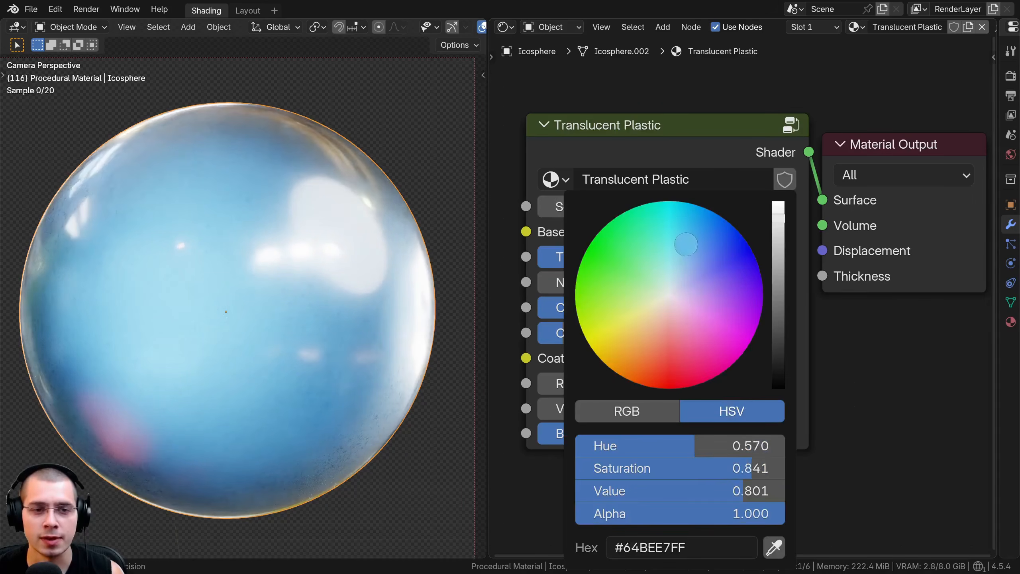
drag(686, 244, 707, 316)
Try a Translucency of 0.000 and a Noise Roughness Scale of about 178 on the Translucent Plastic material
drag(706, 257, 446, 257)
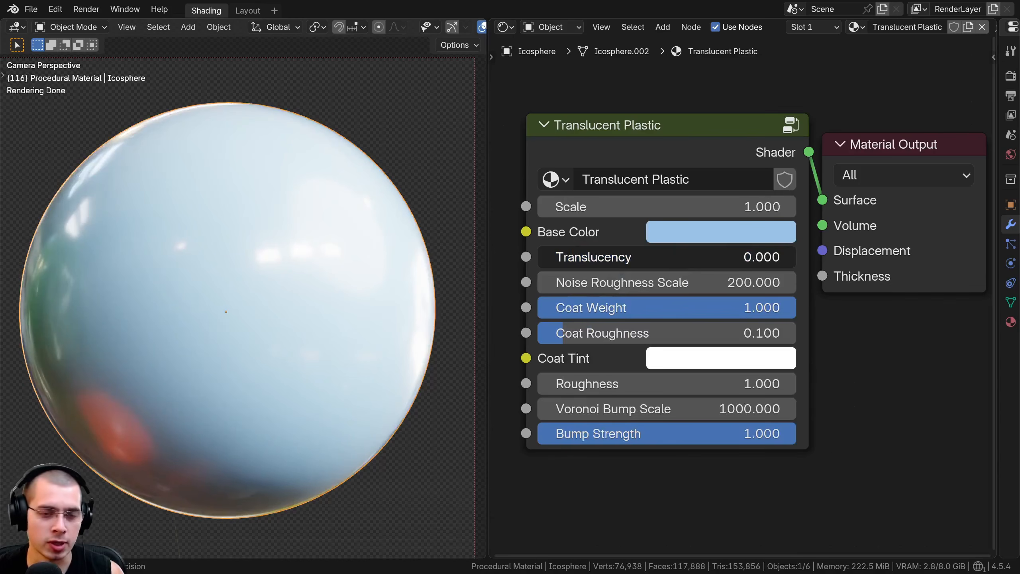
drag(446, 257, 796, 256)
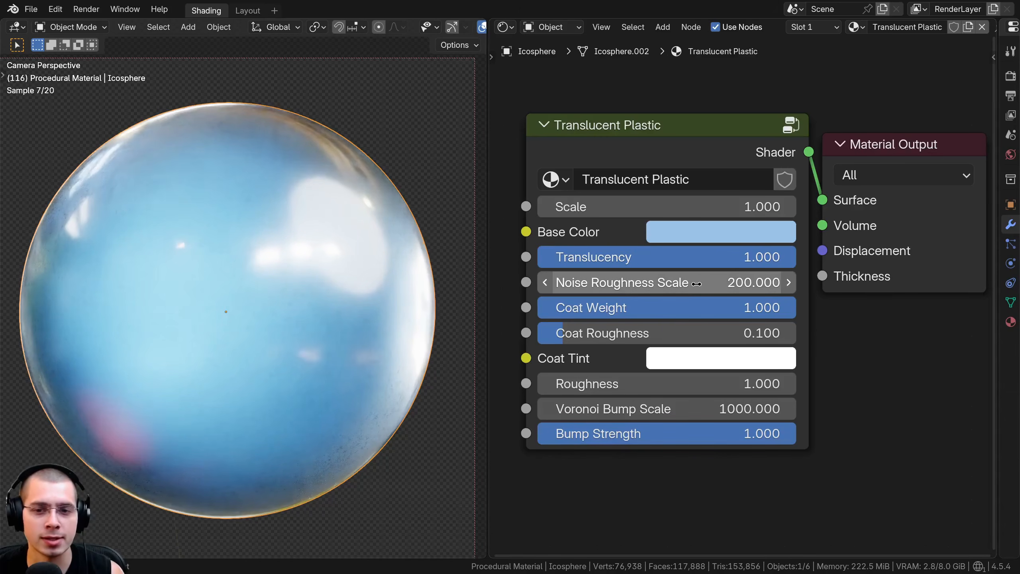
drag(711, 279, 683, 279)
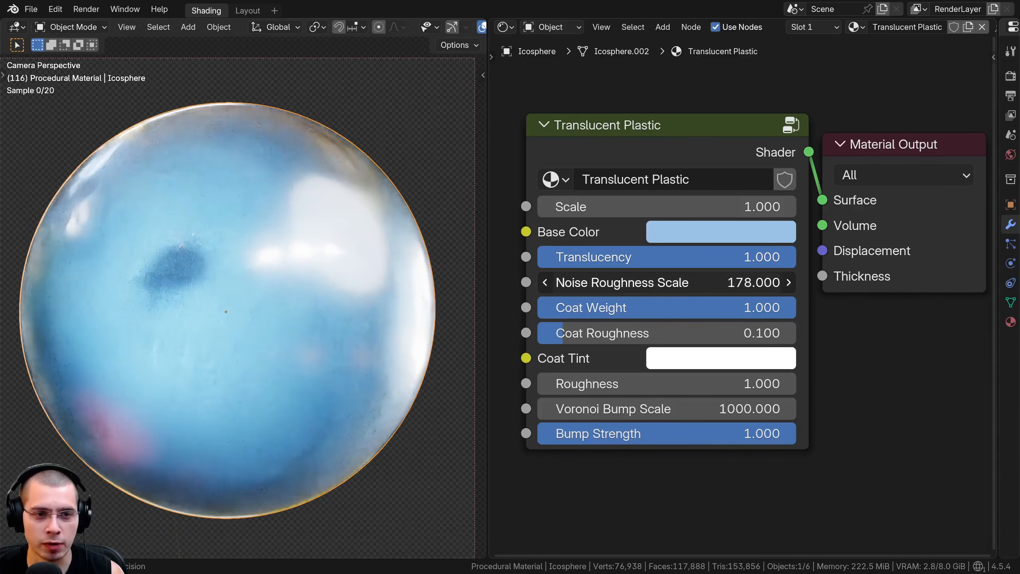
right_click(679, 279)
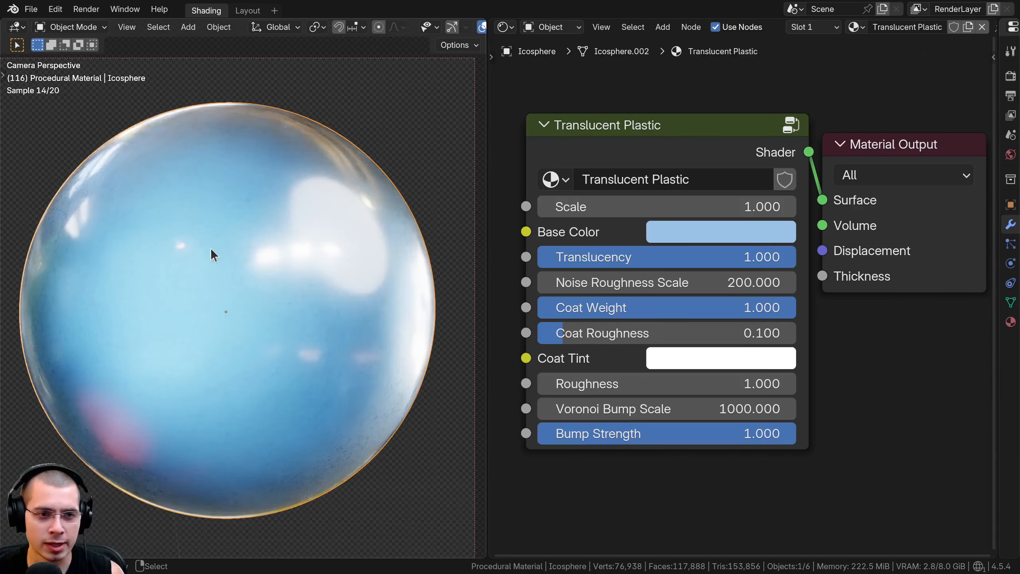
Try other Noise Roughness Scale, Coat Weight and Coat Roughness values on the blue sphere's Translucent Plastic material
drag(670, 283, 658, 308)
right_click(643, 283)
drag(727, 307, 796, 307)
drag(657, 333, 564, 333)
Try another Coat Tint and a Roughness of 2.000 on the Translucent Plastic material, resetting each to its default
click(656, 357)
drag(689, 103, 657, 87)
key(BackSpace)
middle_drag(584, 485, 582, 510)
mouse_move(662, 409)
mouse_down()
mouse_move(691, 409)
mouse_move(571, 409)
mouse_move(659, 409)
mouse_up()
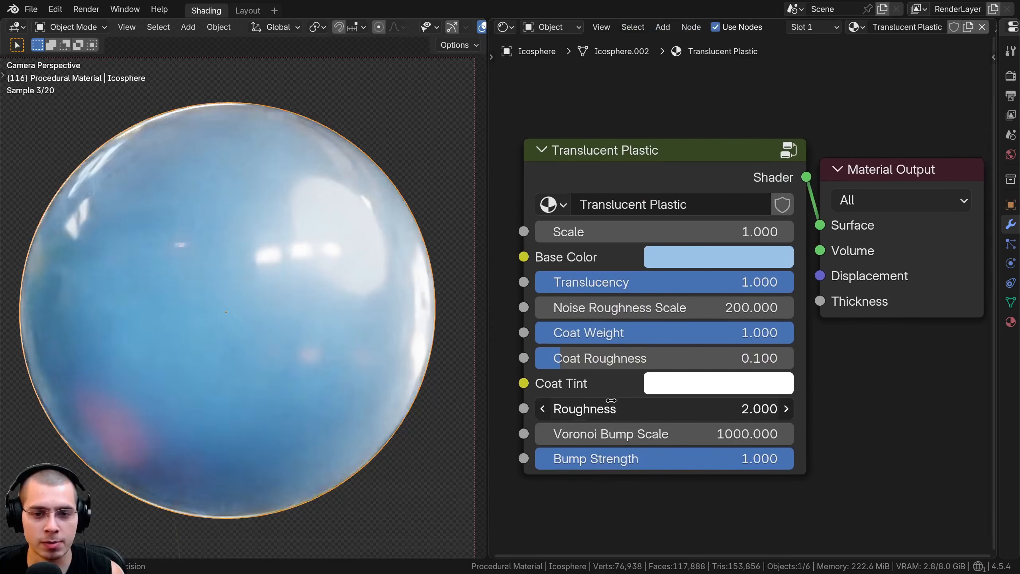
key(BackSpace)
Try other Voronoi Bump Scale and Bump Strength values on the Translucent Plastic material, resetting each, and inspect the surface up close
drag(620, 436, 599, 436)
key(BackSpace)
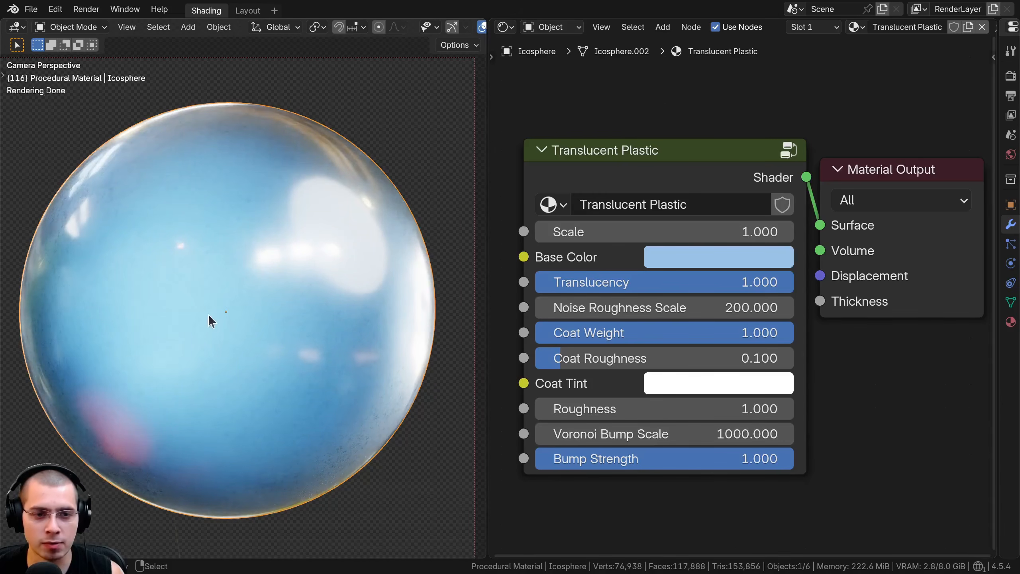
drag(661, 467, 627, 467)
key(BackSpace)
scroll(312, 344, up, 3)
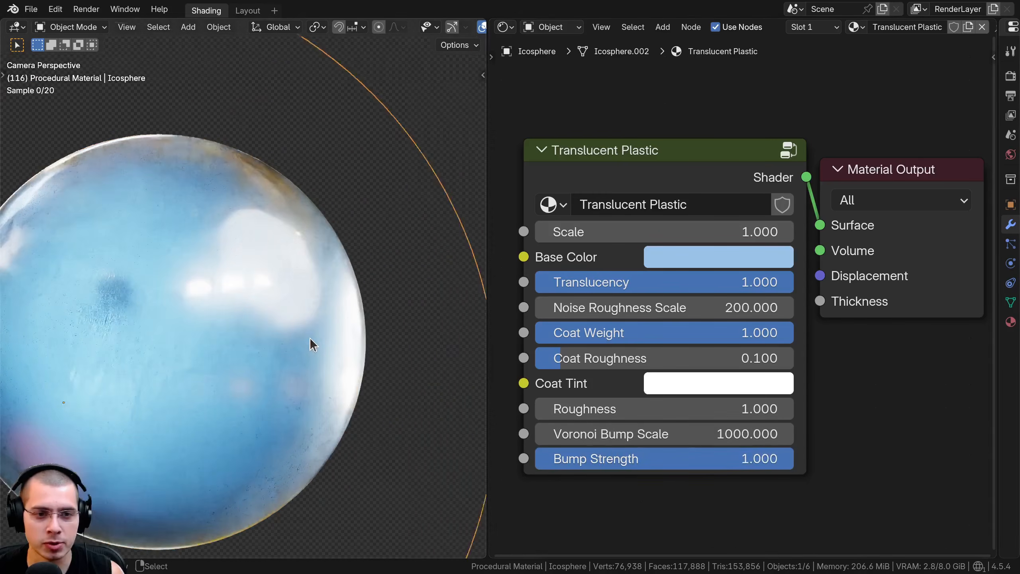
scroll(312, 344, up, 3)
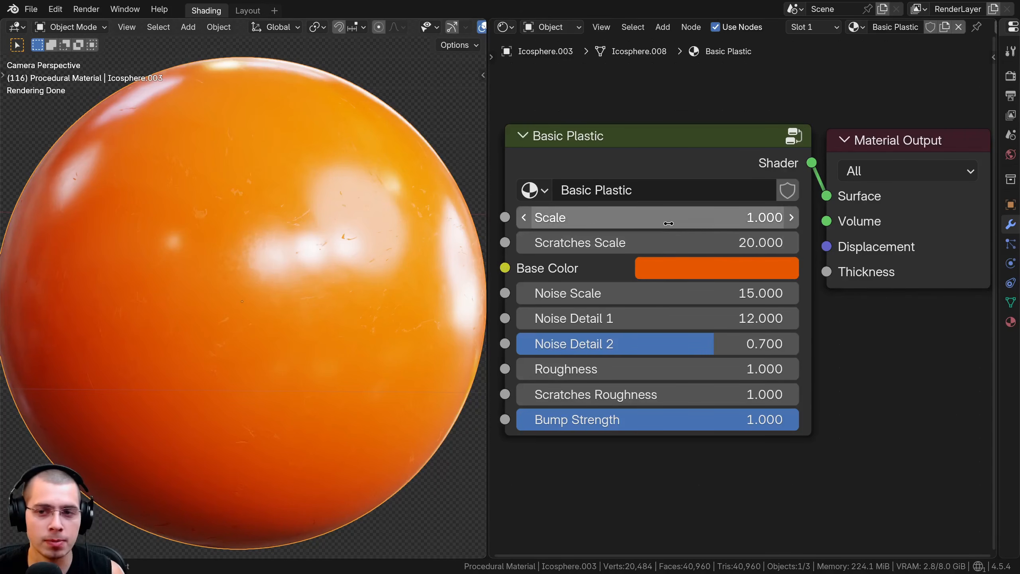
Darken the orange sphere's Basic Plastic Base Color to a near-black brown with a Value of 0.017
mouse_move(530, 218)
mouse_down()
mouse_move(626, 217)
mouse_move(541, 217)
mouse_up()
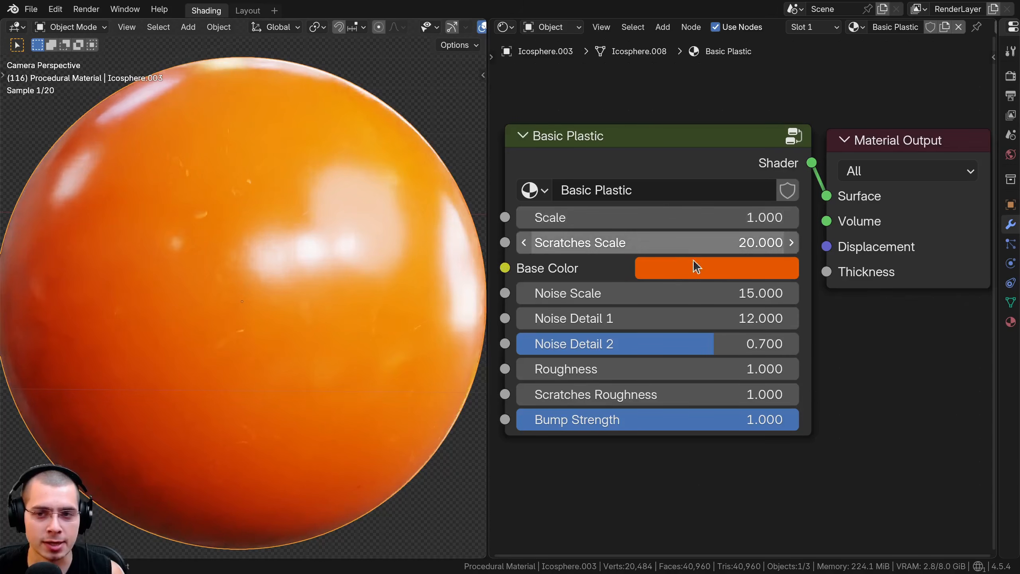
click(698, 271)
drag(788, 238, 780, 372)
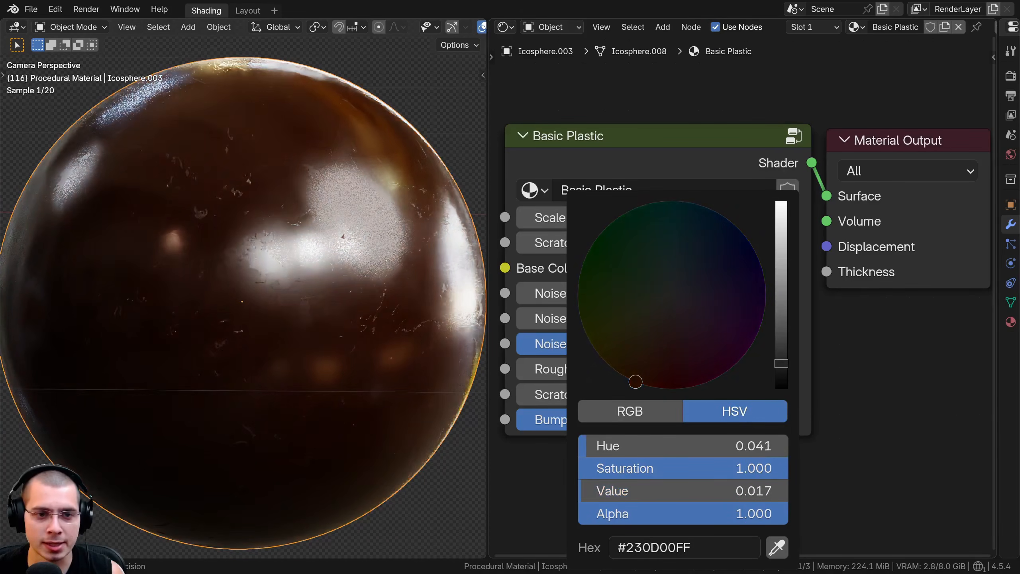
scroll(438, 240, up, 4)
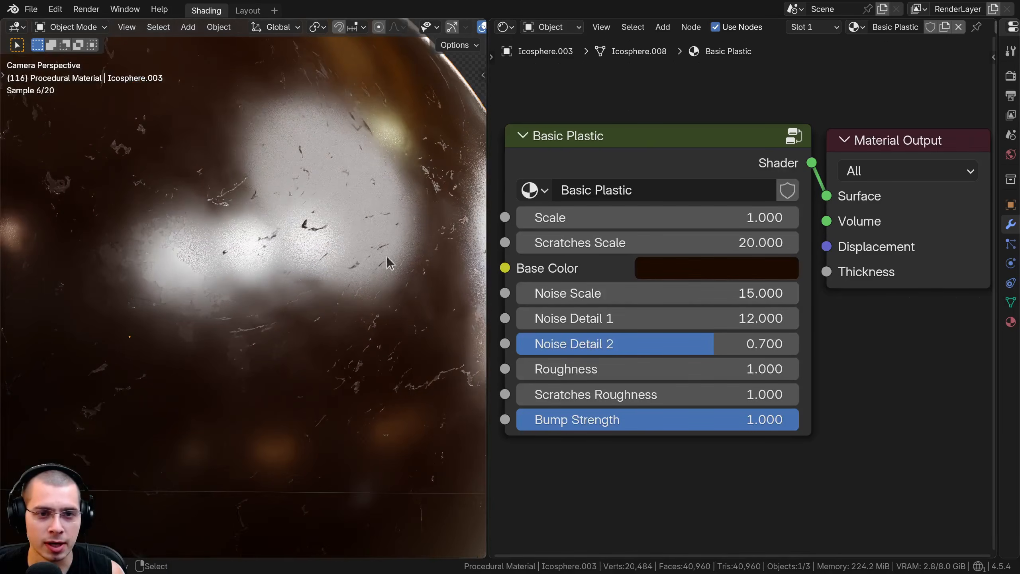
Try other Scale and Scratches Scale values and a brighter Base Color on the Basic Plastic material
drag(578, 219, 611, 243)
click(688, 277)
scroll(767, 292, up, 5)
scroll(768, 291, down, 5)
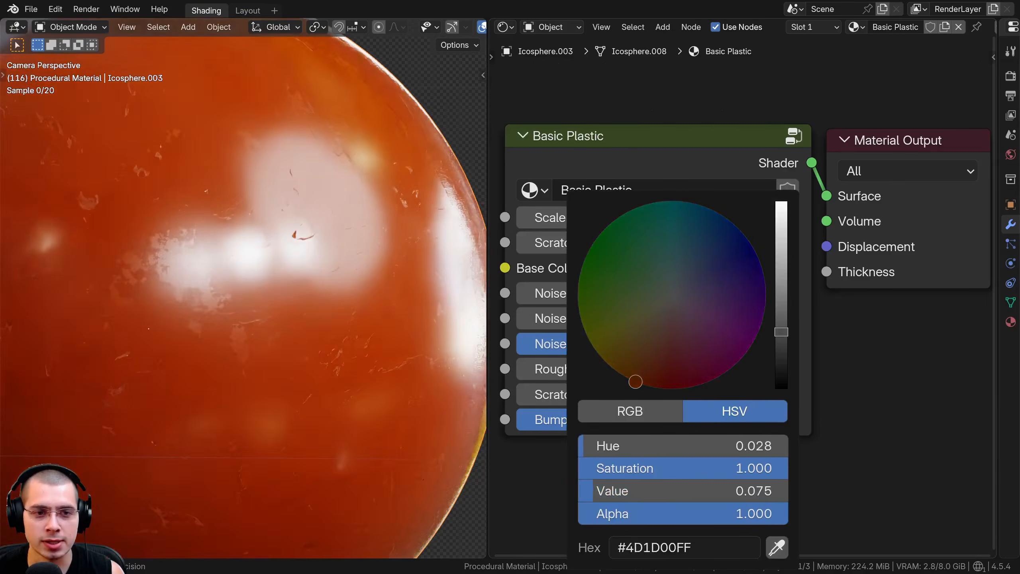
Try other Noise and Roughness values and a Scratches Roughness of -36.500 on the Basic Plastic material, restoring each
drag(651, 293, 720, 369)
right_click(628, 366)
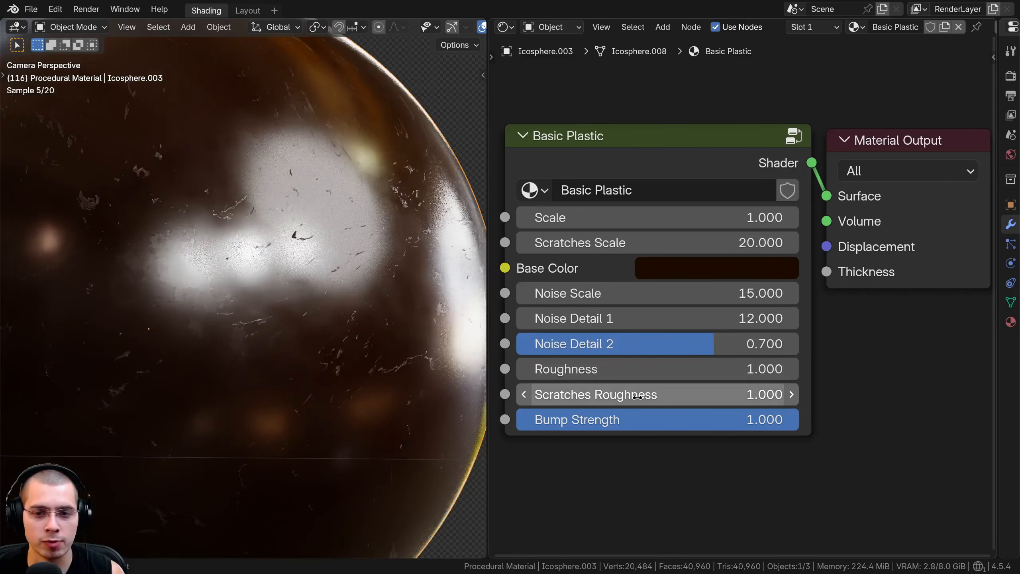
drag(634, 394, 522, 394)
right_click(634, 394)
scroll(305, 240, up, 5)
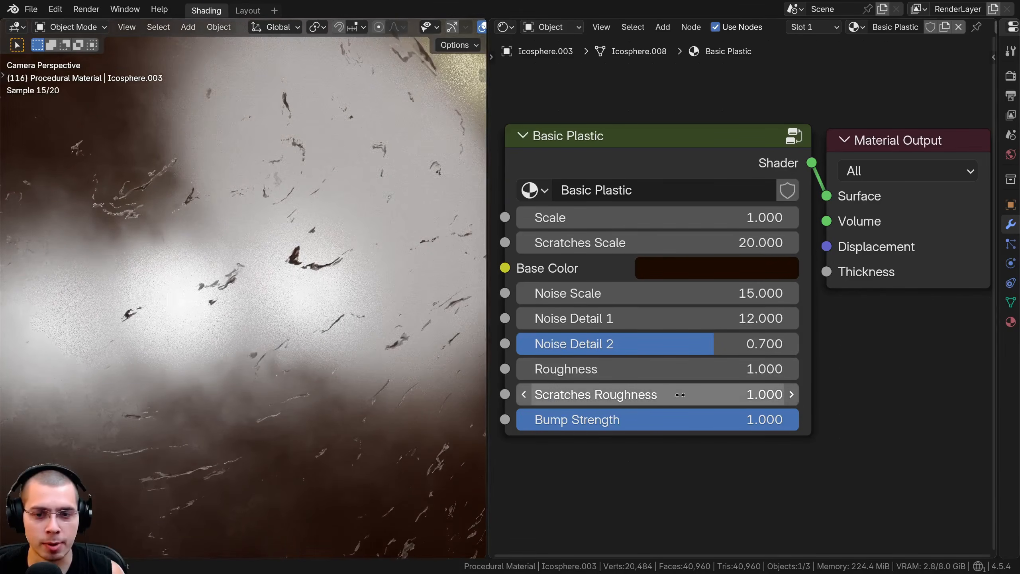
drag(681, 394, 639, 395)
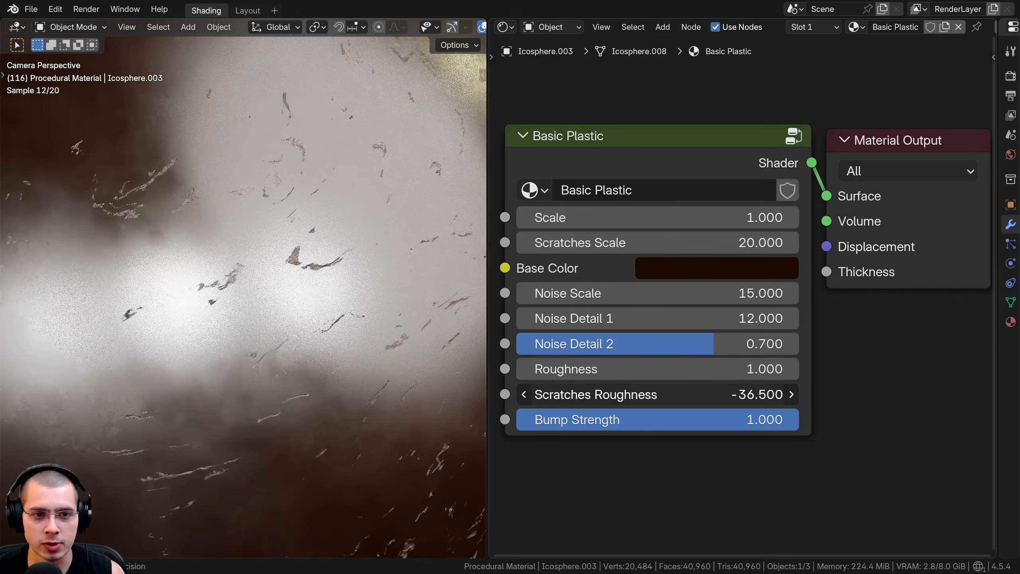
key(ctrl+z)
Try a reduced Bump Strength on the Basic Plastic material and undo the change
scroll(305, 257, down, 5)
drag(717, 420, 508, 419)
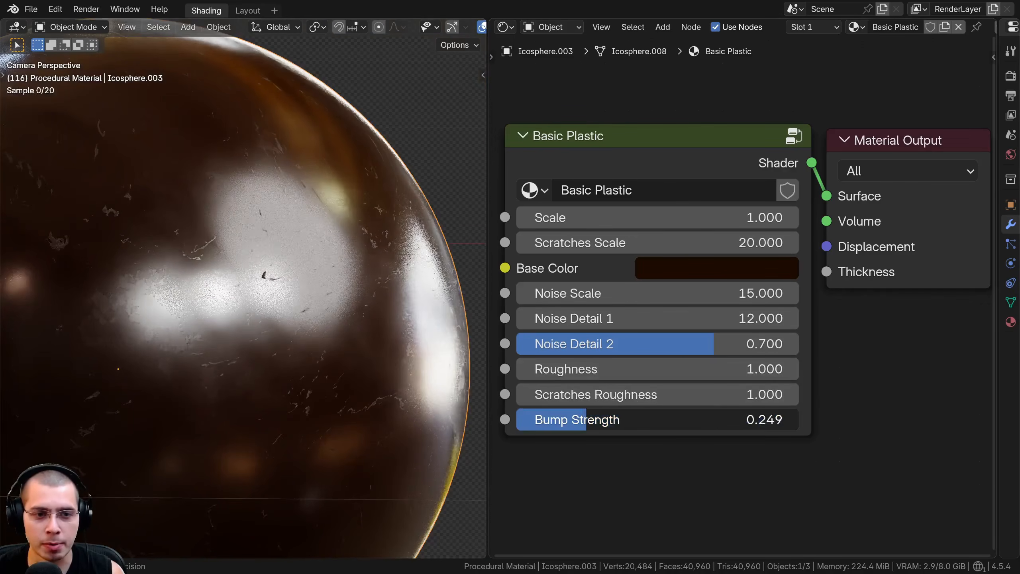
key(ctrl+z)
scroll(314, 353, up, 5)
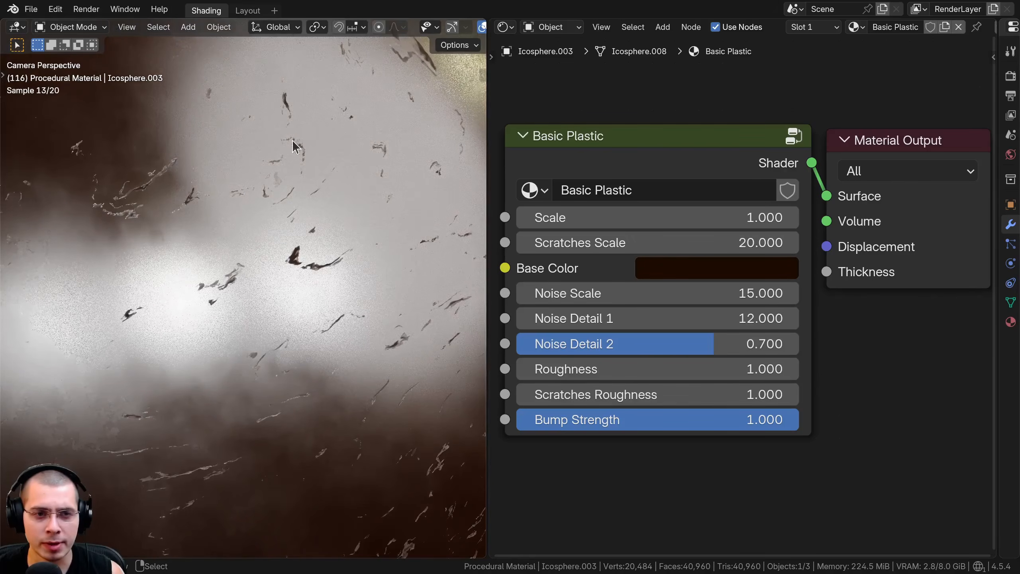
Try lower Scratches Roughness values on the Basic Plastic material, ending with a value of 0
drag(719, 396, 466, 396)
key(ctrl+z)
drag(719, 395, 424, 420)
text(0)
key(Return)
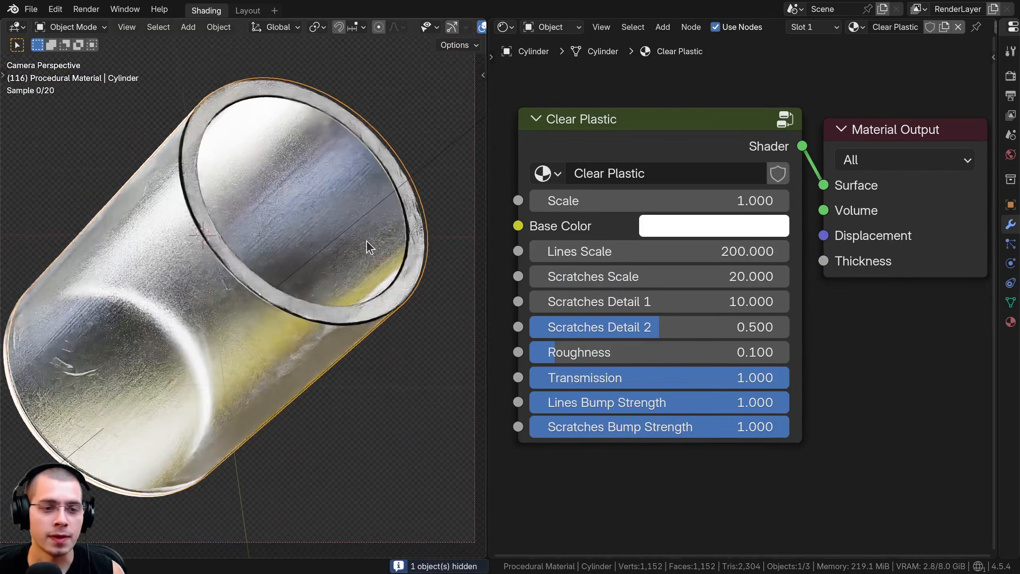
Try other Scale and Base Color values on the cylinder's Clear Plastic material, keeping the color white
shift+middle_drag(176, 246, 195, 248)
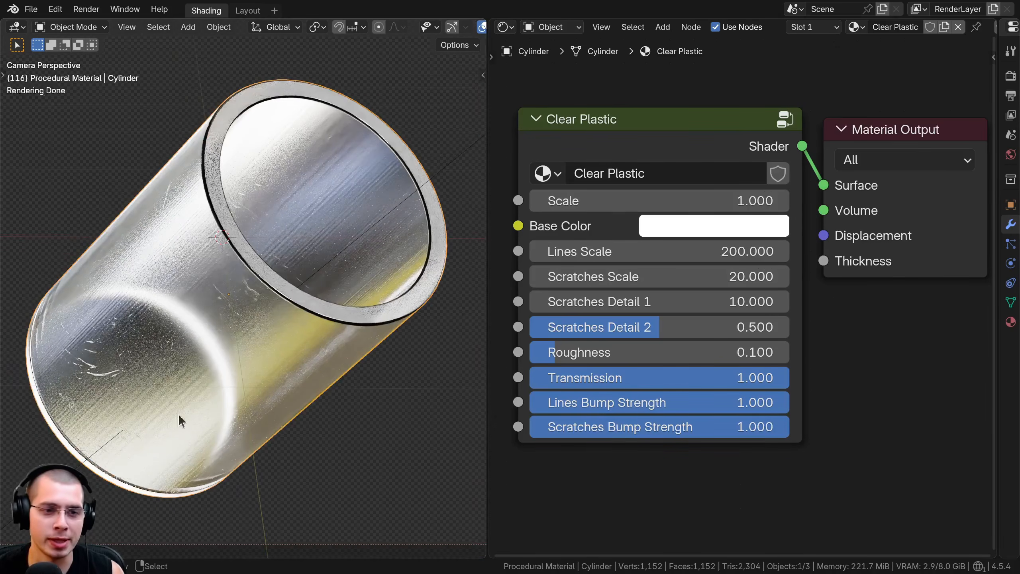
scroll(671, 326, up, 1)
mouse_move(639, 184)
mouse_down()
mouse_move(736, 184)
mouse_move(639, 183)
mouse_up()
click(682, 212)
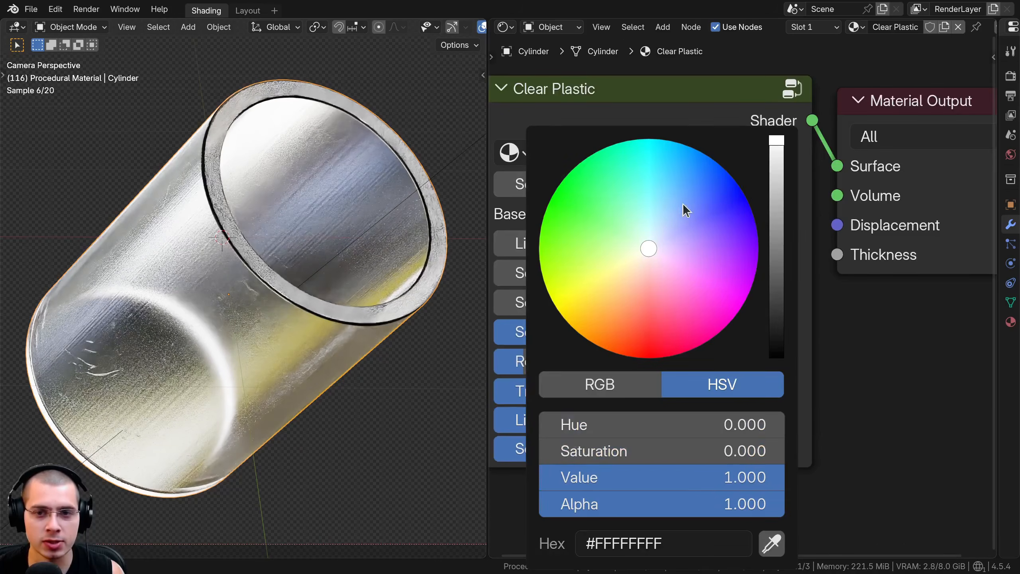
mouse_move(777, 149)
mouse_down()
mouse_move(778, 235)
mouse_move(777, 136)
mouse_up()
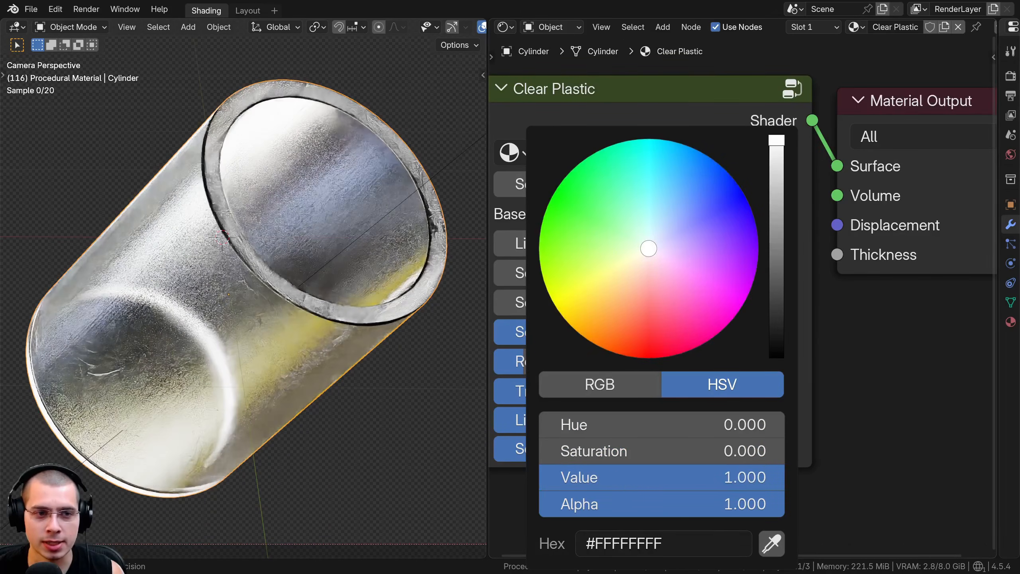
middle_drag(644, 253, 654, 282)
Try a Lines Scale of about 283 on the Clear Plastic material and cancel the change
shift+middle_drag(287, 237, 318, 240)
scroll(318, 240, up, 1)
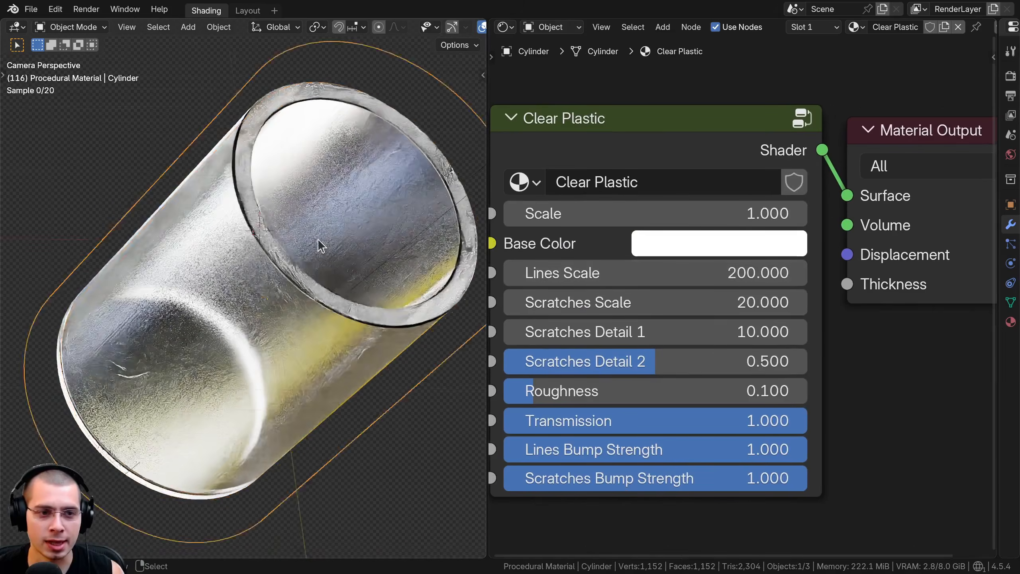
scroll(320, 245, up, 2)
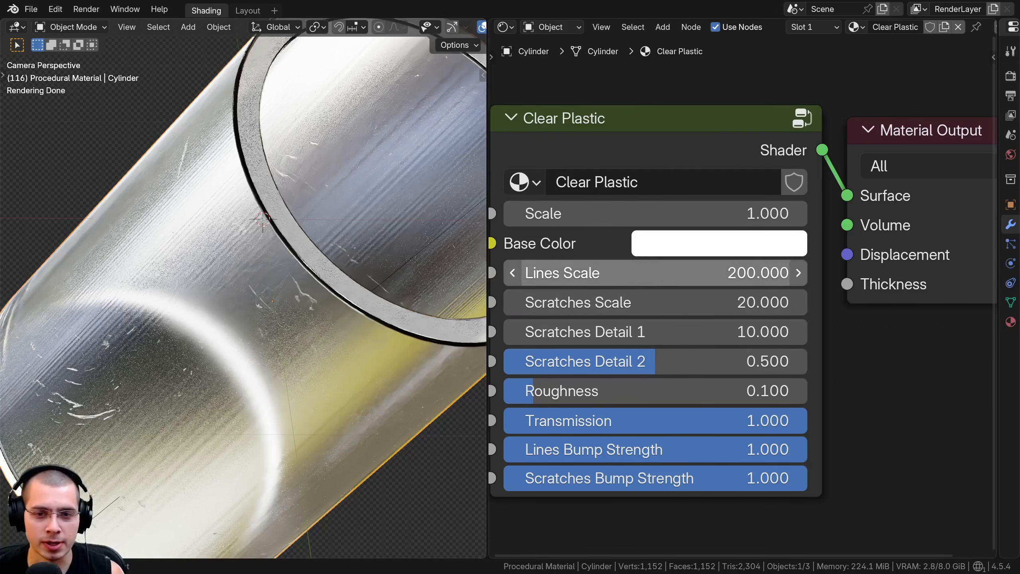
drag(601, 273, 665, 274)
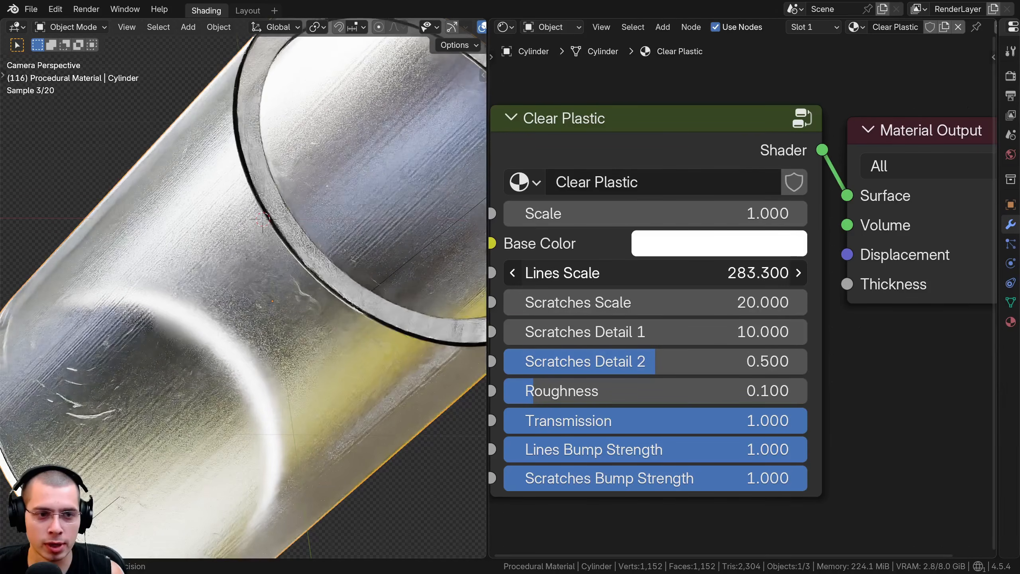
right_click(665, 274)
Try other Scratches Scale and Scratches Detail 1 values and a Scratches Detail 2 of about 0.716, cancelling each change
shift+middle_drag(154, 361, 321, 275)
scroll(322, 275, up, 4)
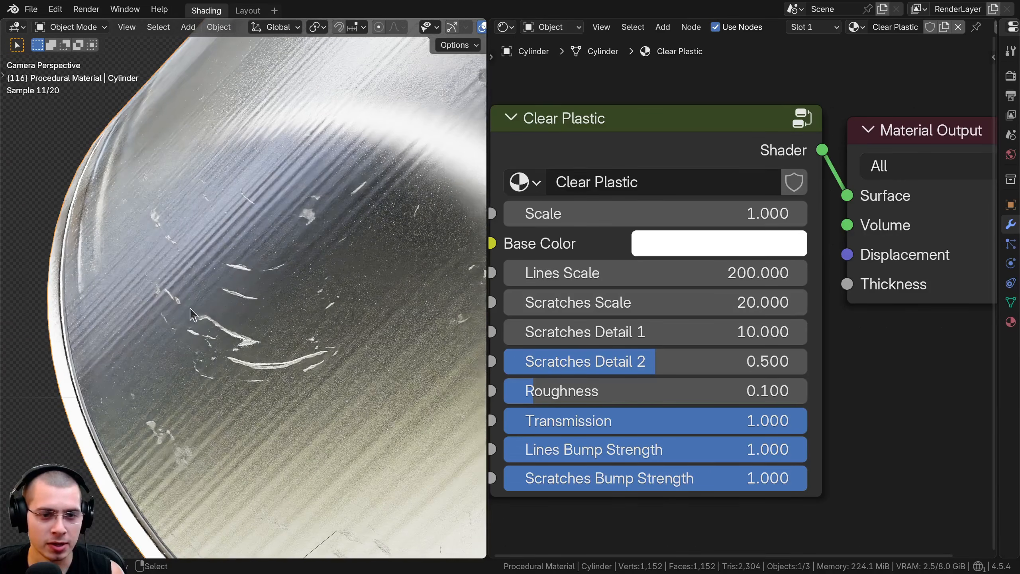
drag(642, 302, 721, 362)
right_click(633, 303)
right_click(653, 336)
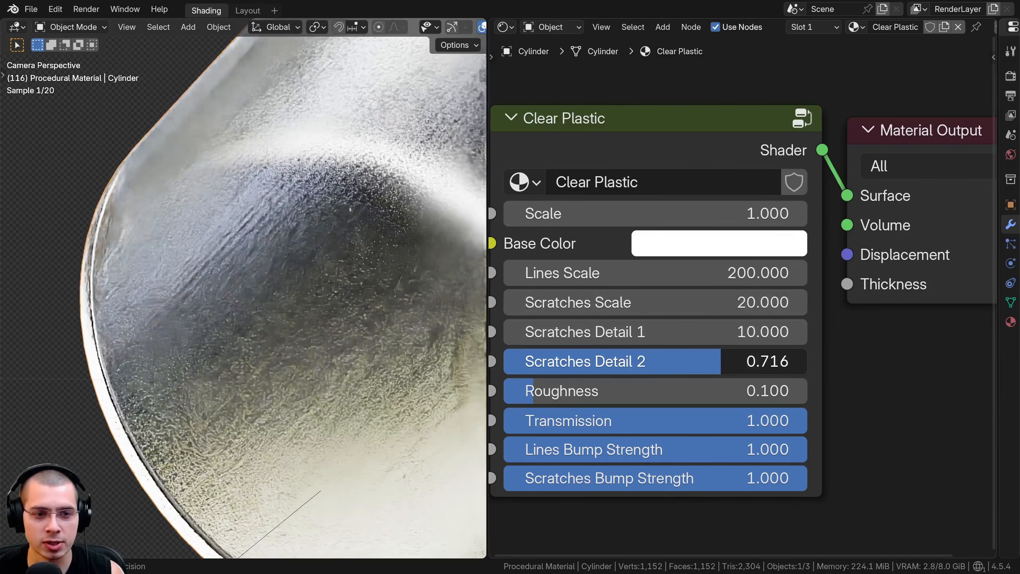
right_click(674, 363)
Try other Roughness and Transmission values on the Clear Plastic material, restoring each one
middle_drag(658, 382, 657, 370)
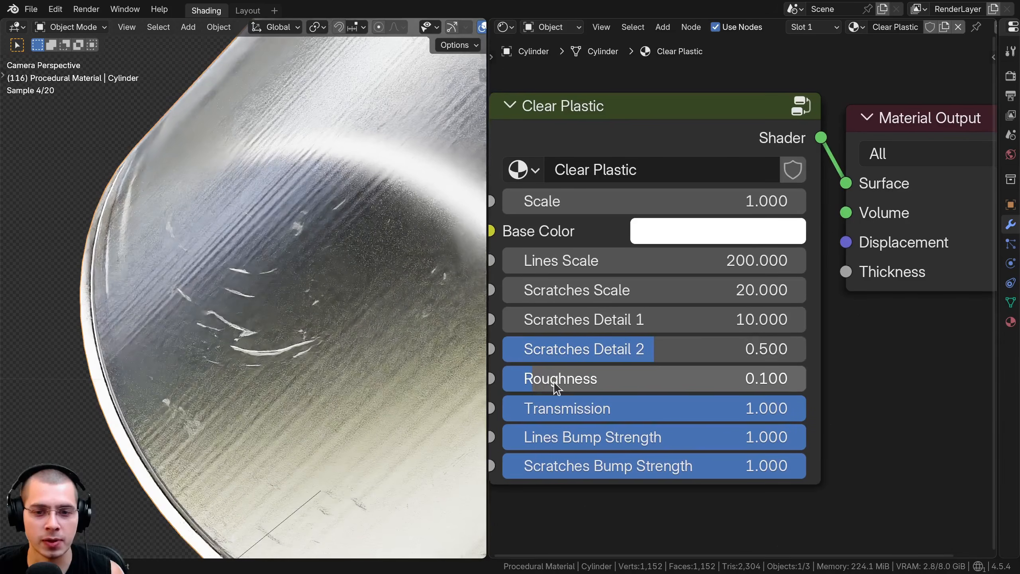
mouse_move(554, 381)
mouse_down()
mouse_move(576, 381)
mouse_move(544, 381)
mouse_up()
right_click(543, 381)
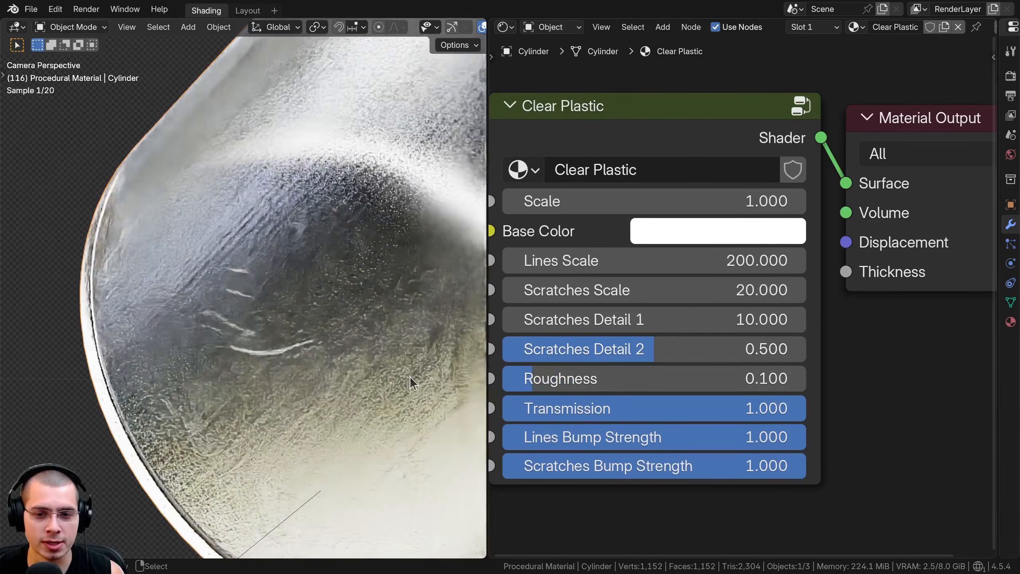
shift+middle_drag(476, 383, 436, 389)
drag(784, 409, 806, 409)
scroll(311, 321, down, 5)
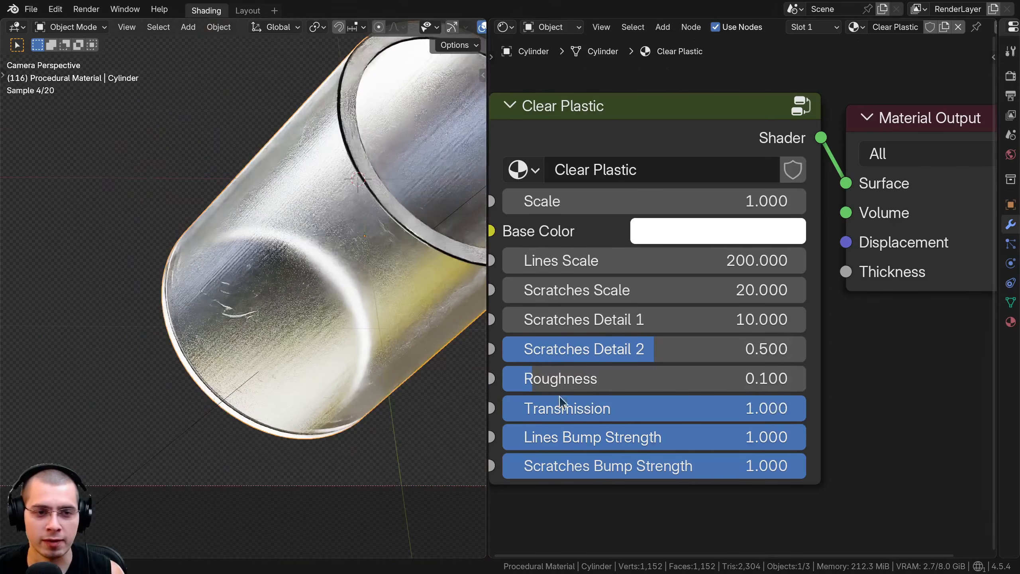
mouse_move(803, 409)
mouse_down()
mouse_move(533, 408)
mouse_move(807, 409)
mouse_up()
Try another Lines Bump Strength and a Scratches Bump Strength of 0.000 on the Clear Plastic material, restoring both
scroll(295, 339, up, 5)
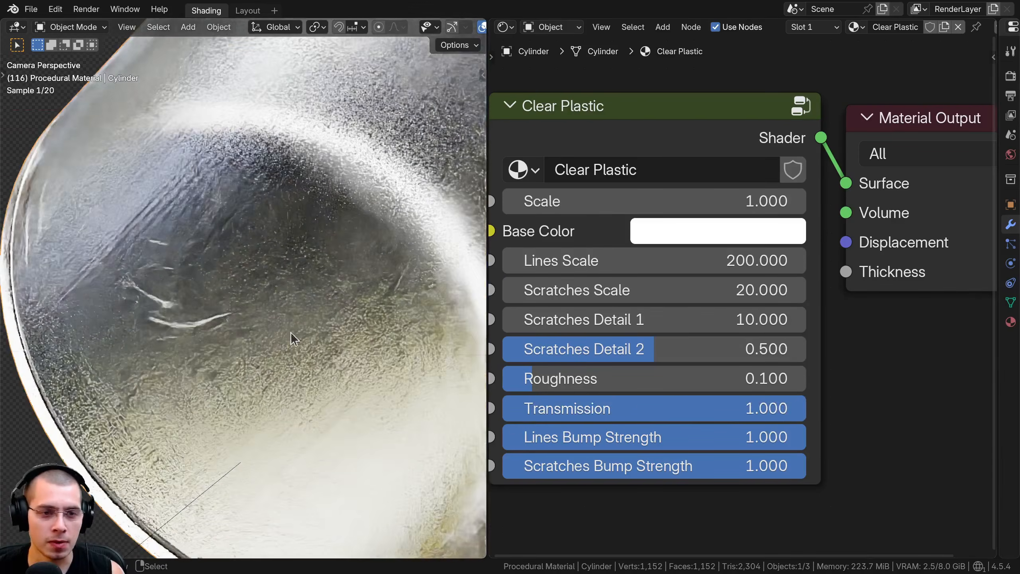
drag(628, 437, 806, 437)
drag(728, 471, 442, 465)
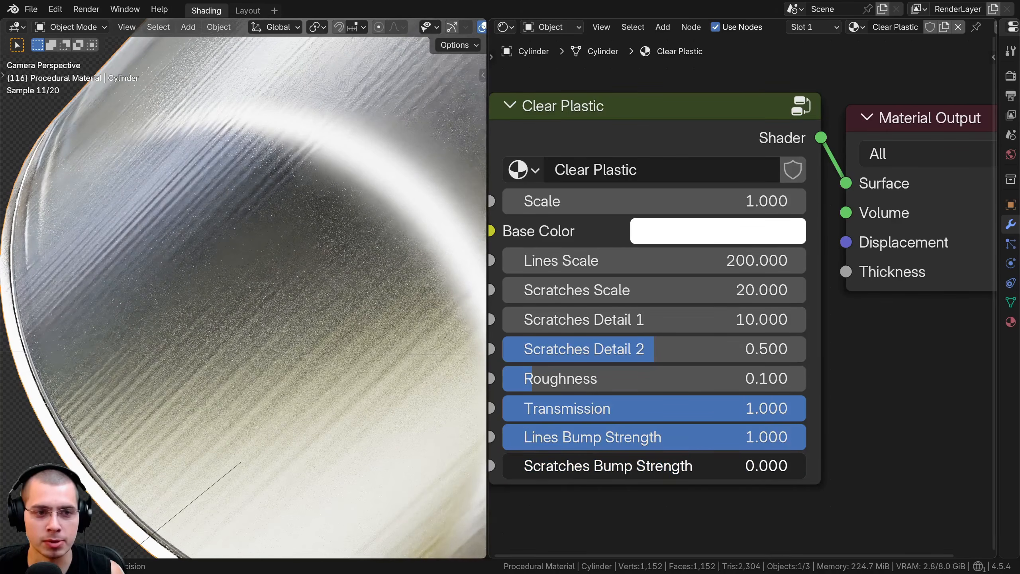
key(ctrl+z)
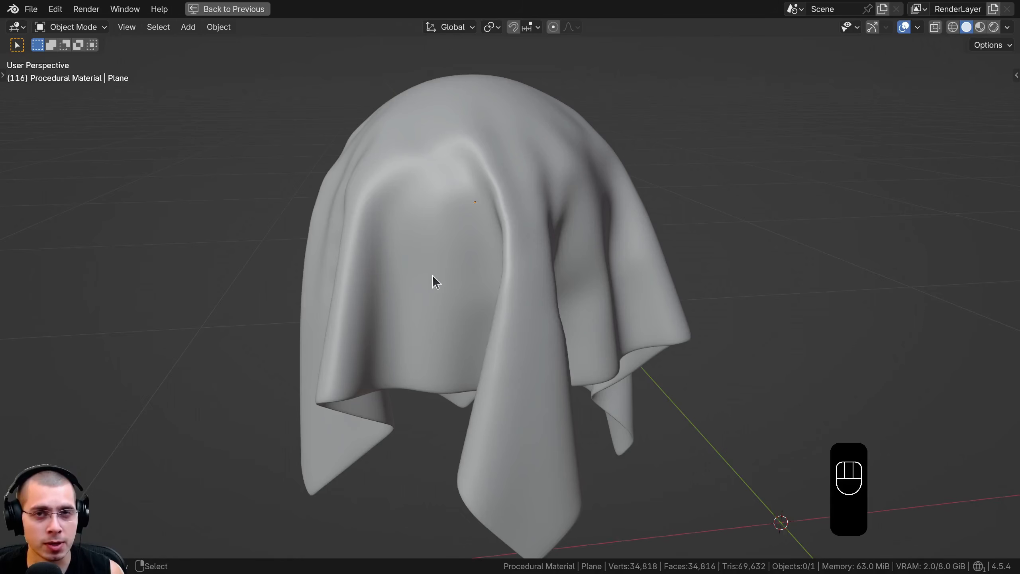
Examine the draped cloth model from several angles and distances
shift+middle_drag(434, 274, 428, 307)
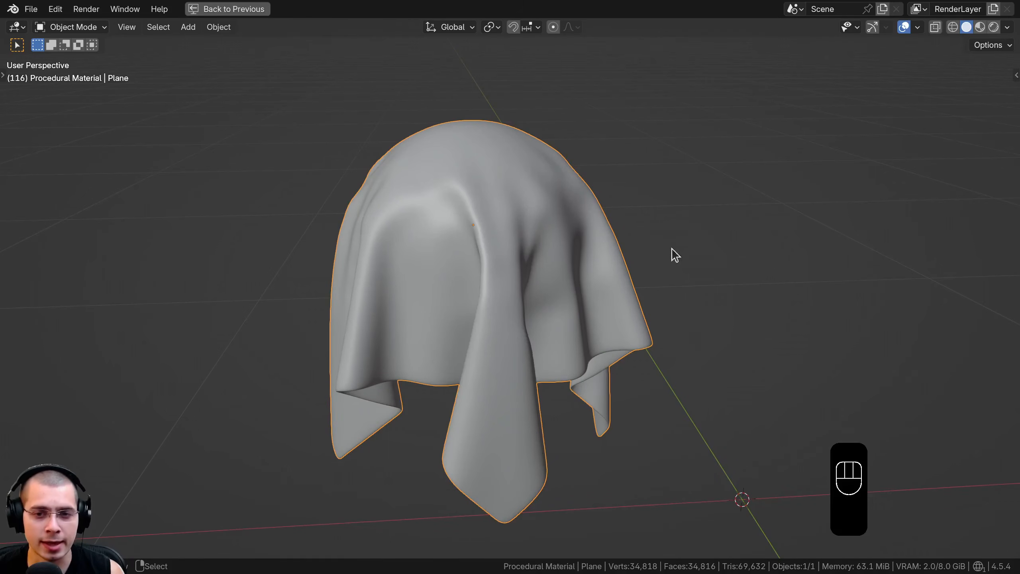
scroll(513, 192, down, 4)
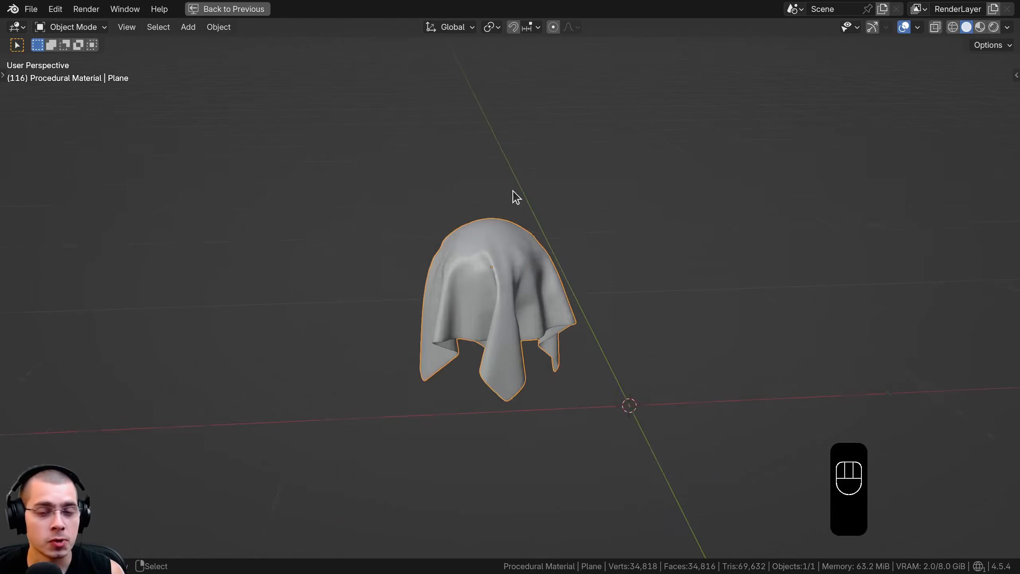
middle_drag(430, 233, 424, 198)
scroll(424, 197, up, 2)
middle_drag(547, 262, 445, 71)
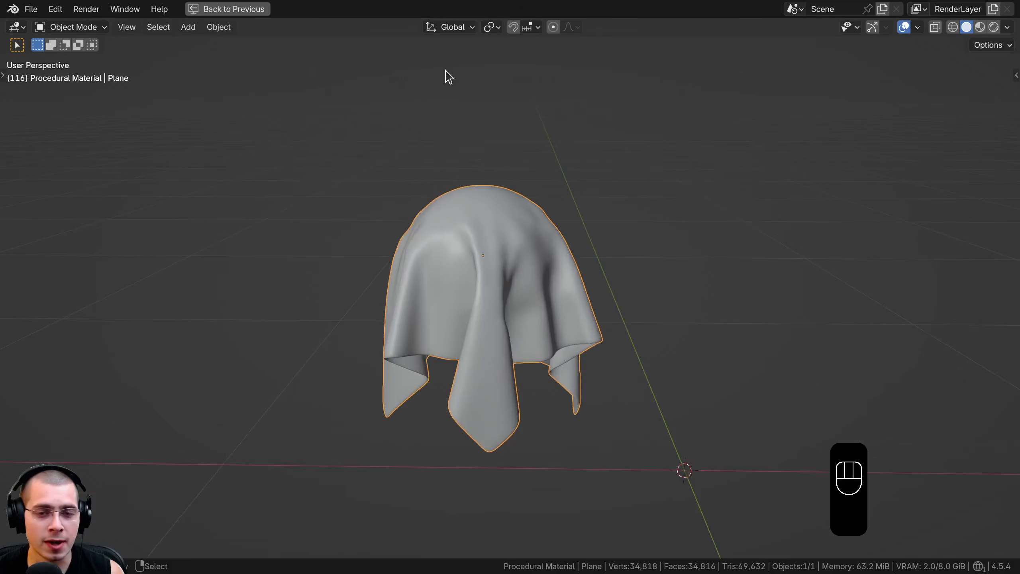
middle_drag(422, 133, 431, 110)
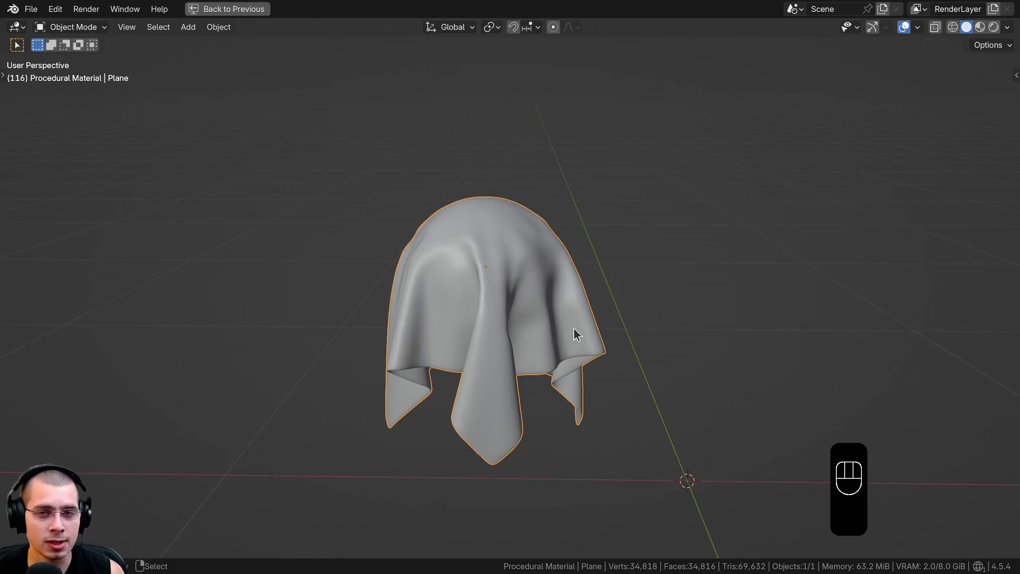
shift+middle_drag(492, 231, 492, 230)
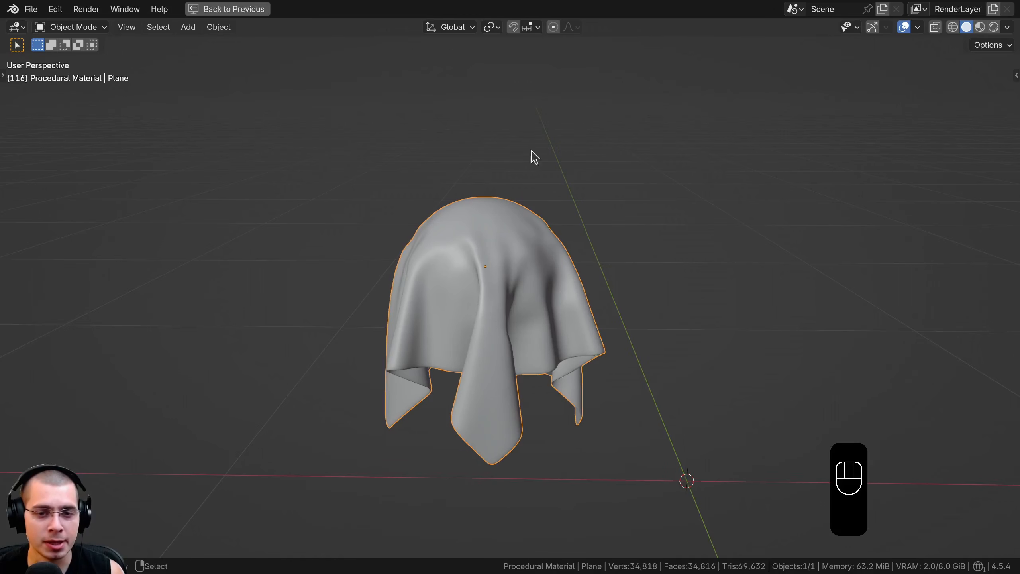
scroll(599, 267, up, 1)
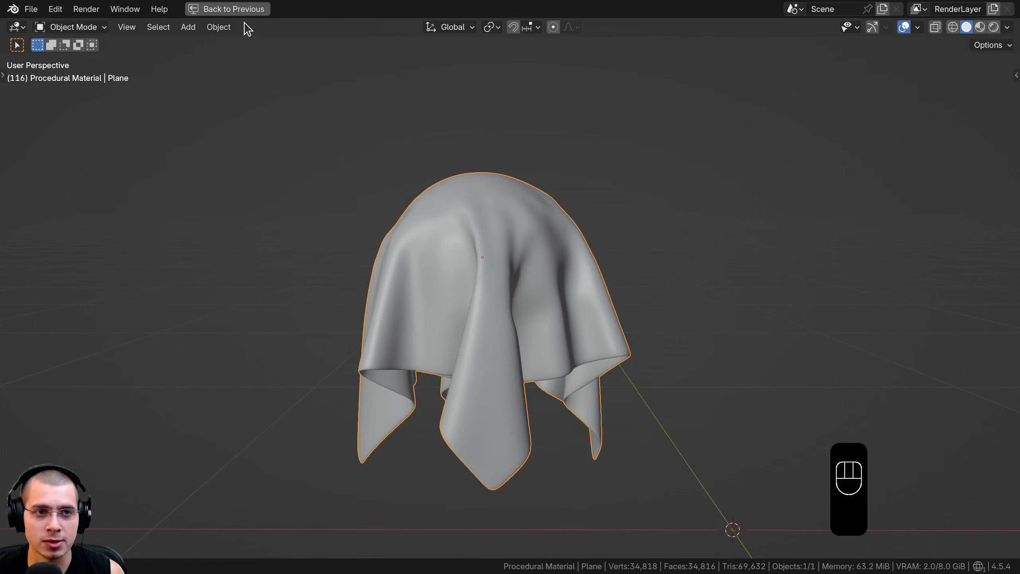
Return to the full Shading workspace layout and shade the draped cloth smooth
click(241, 9)
key(w)
click(293, 112)
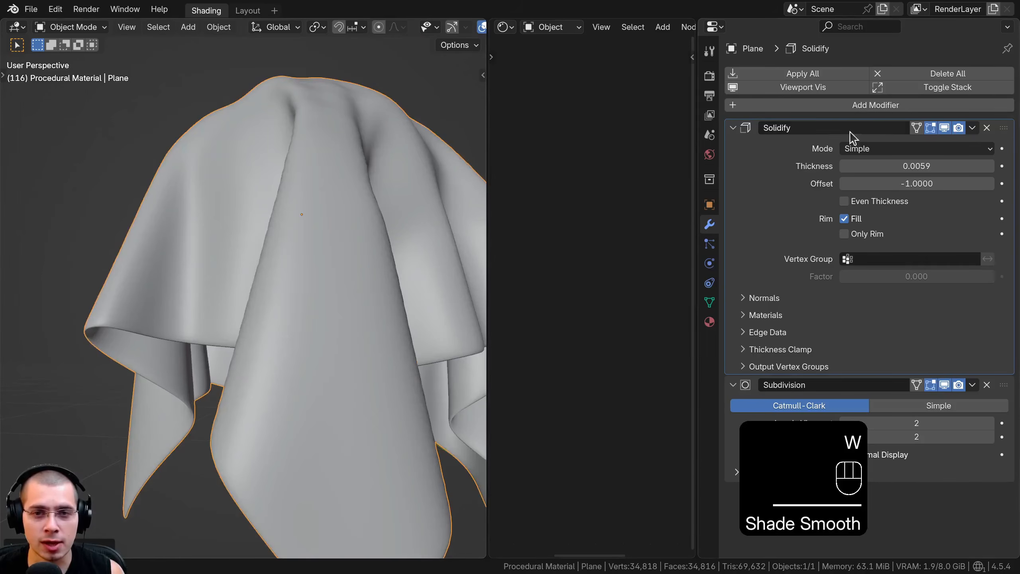
Compare the cloth with its Solidify and Subdivision modifiers hidden and shown in the viewport, and examine its overall shape
click(946, 131)
click(946, 131)
click(946, 131)
click(946, 131)
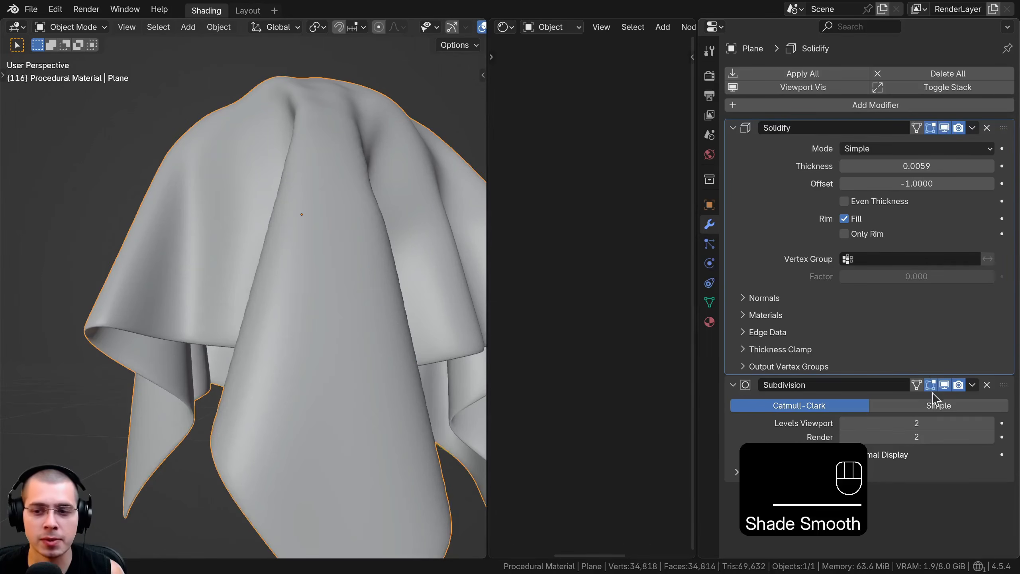
click(945, 384)
click(945, 385)
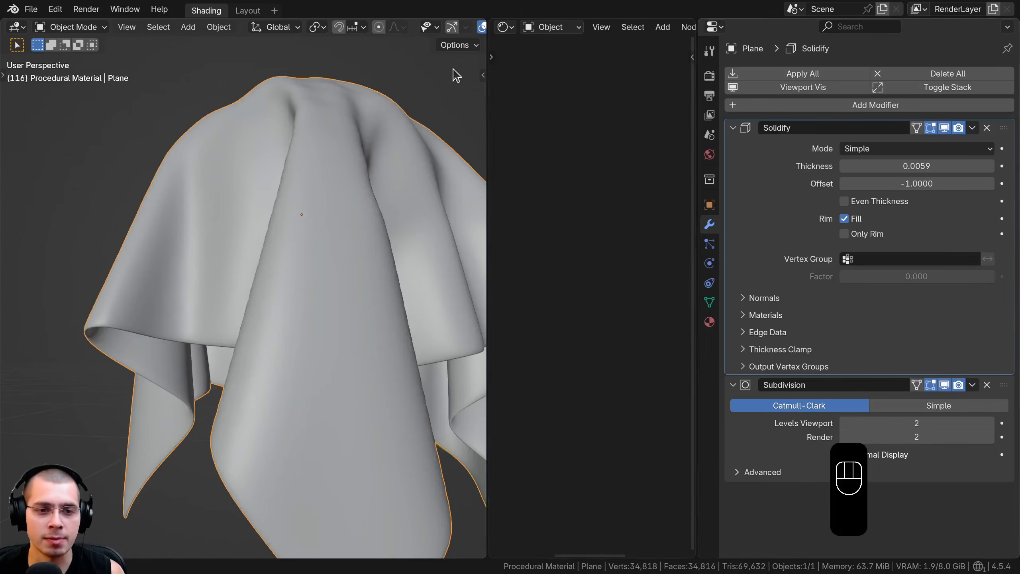
scroll(289, 334, down, 4)
middle_drag(290, 335, 280, 394)
scroll(280, 394, up, 1)
shift+middle_drag(277, 298, 238, 278)
scroll(238, 278, up, 1)
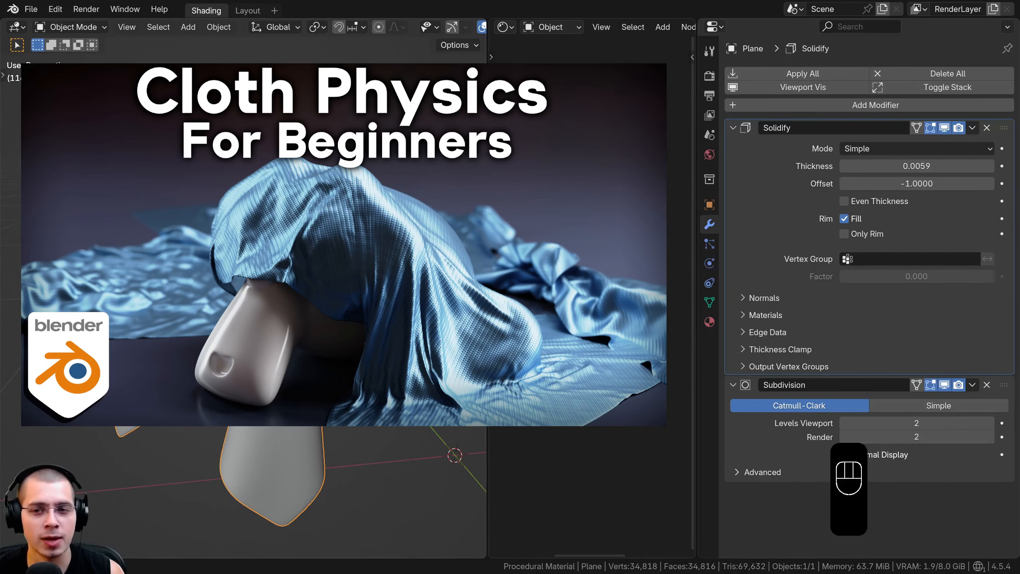
Add an ico sphere with 6 subdivisions in a maximized 3D viewport and shade it smooth
key(ctrl+space)
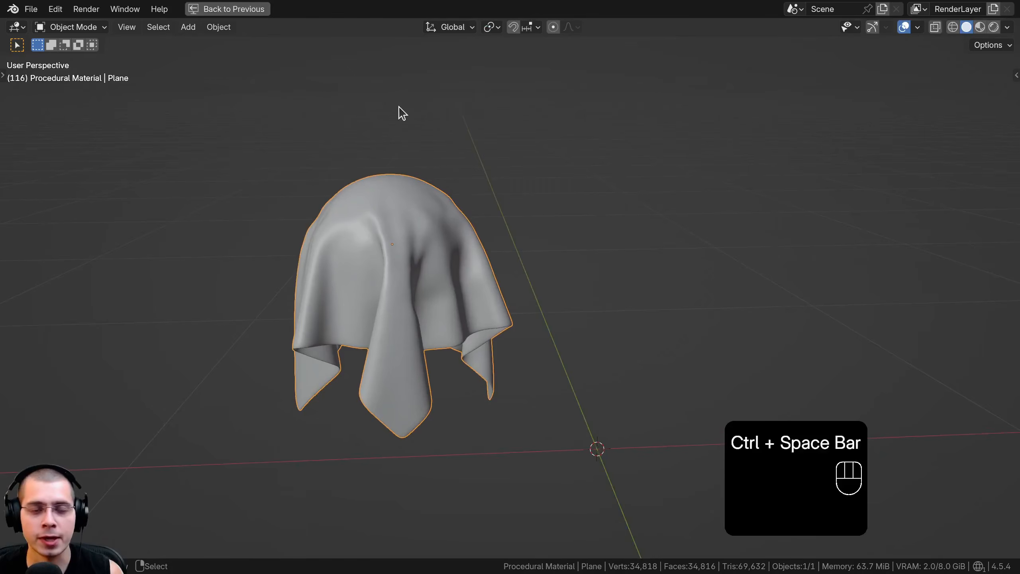
key(shift+a)
mouse_move(380, 128)
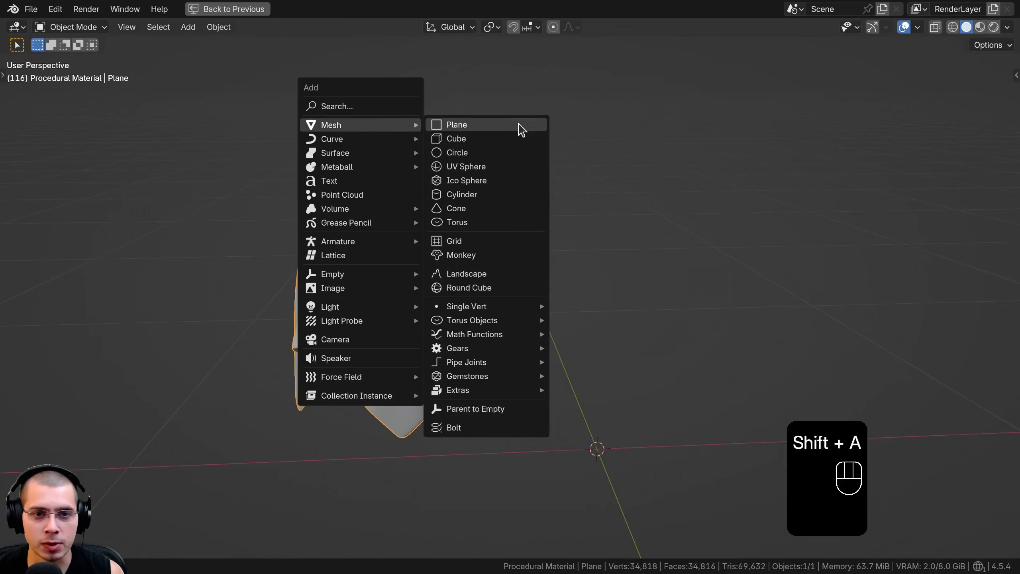
click(500, 186)
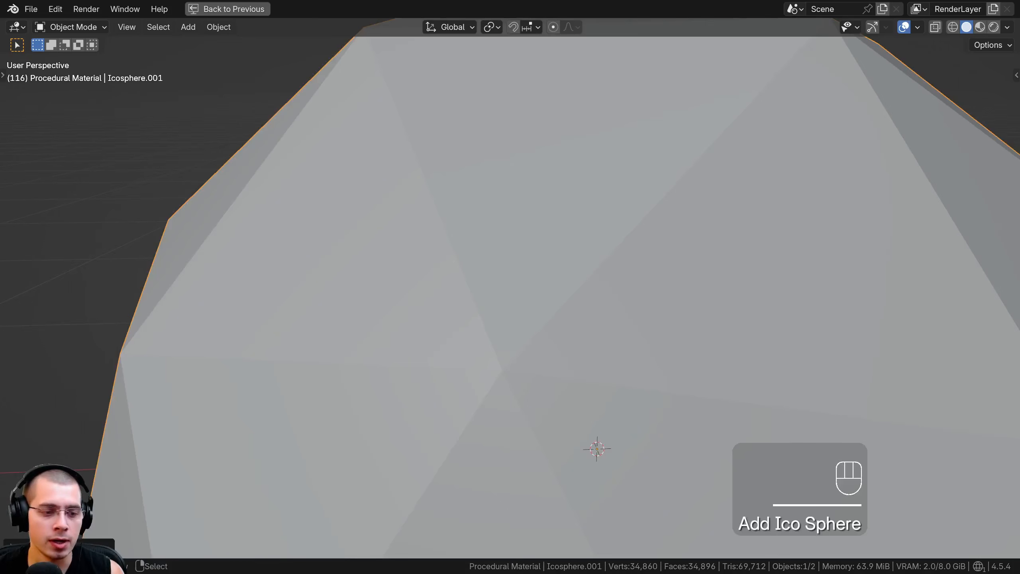
click(45, 545)
scroll(483, 388, down, 4)
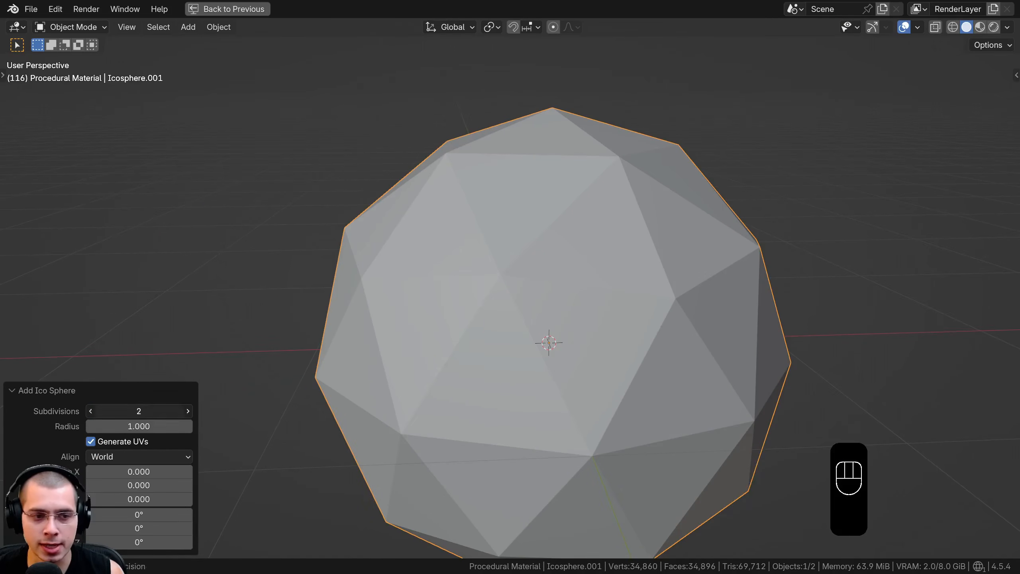
key(Return)
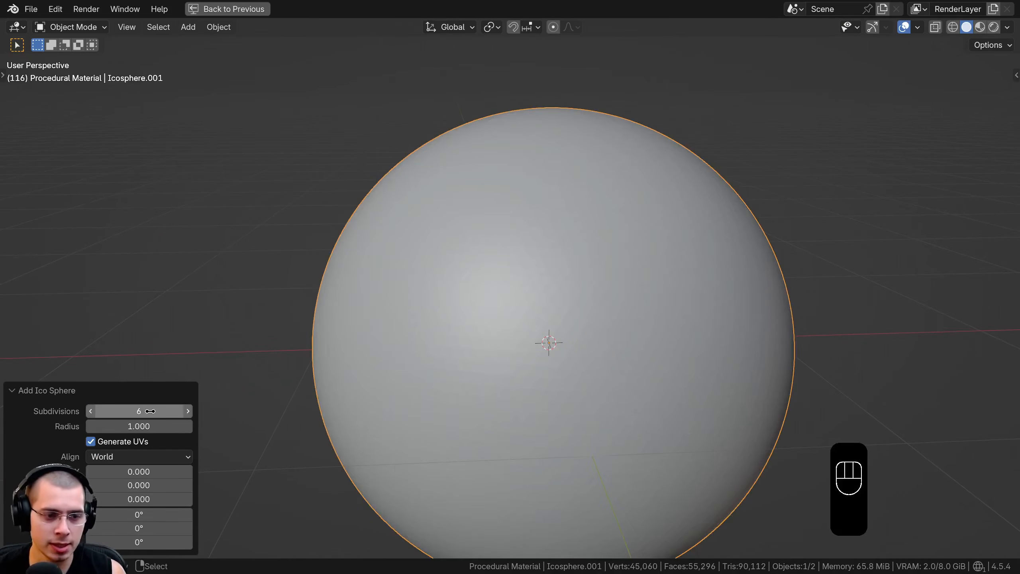
click(76, 392)
key(w)
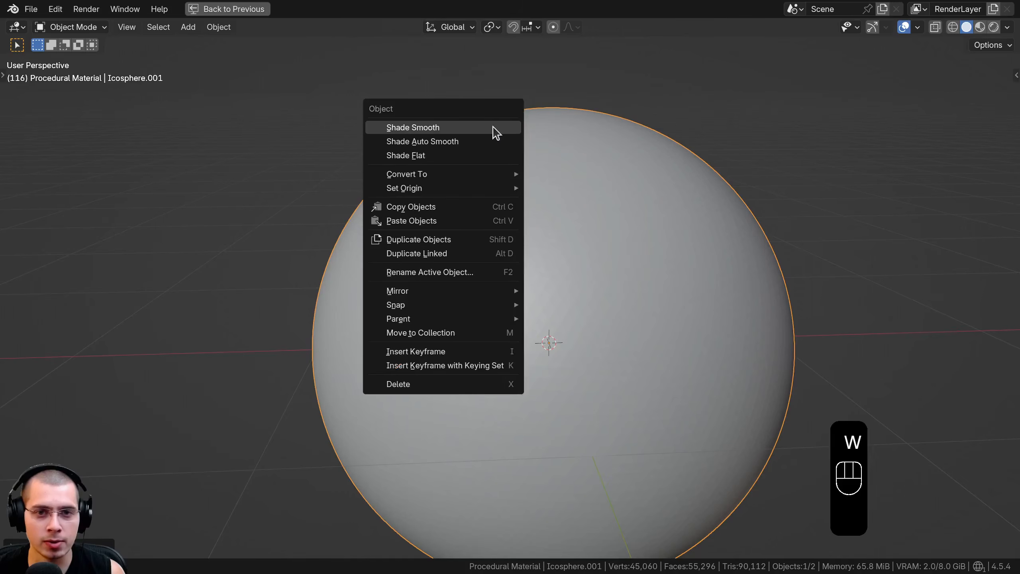
click(466, 126)
shift+middle_drag(609, 215, 501, 177)
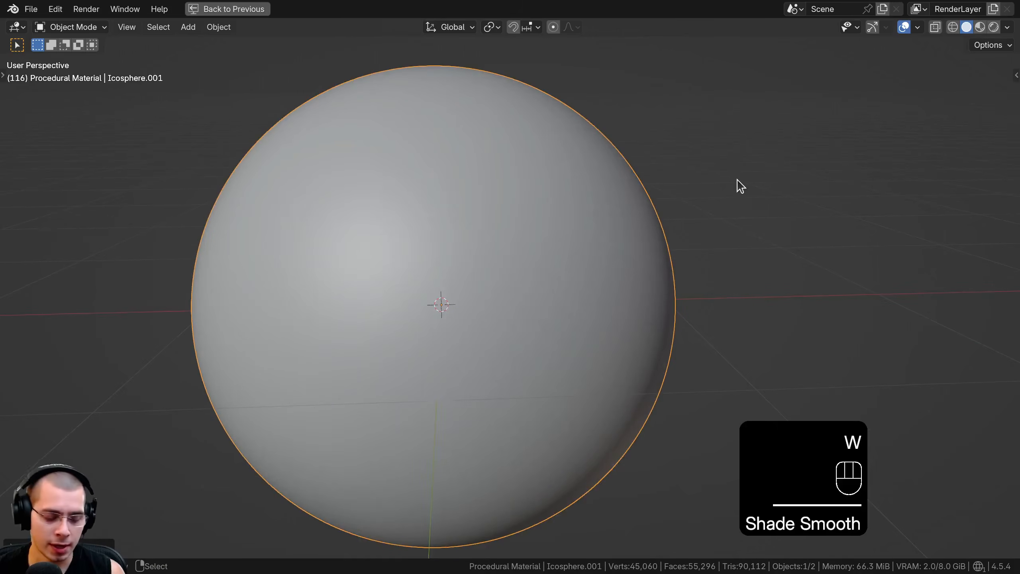
Scale the ico sphere by 0.2 and apply its scale
text(s.2)
key(Return)
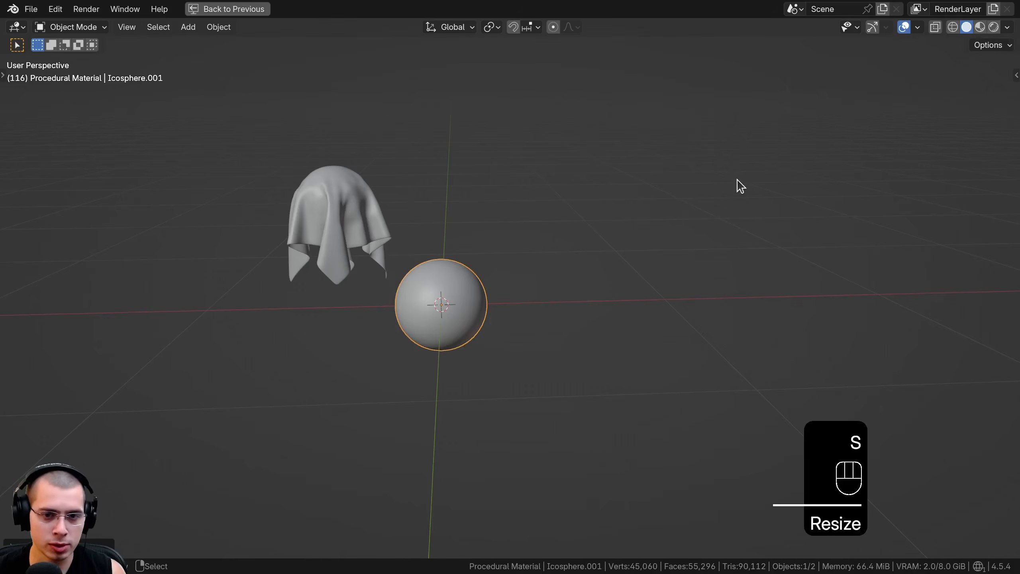
scroll(599, 187, up, 4)
key(ctrl+a)
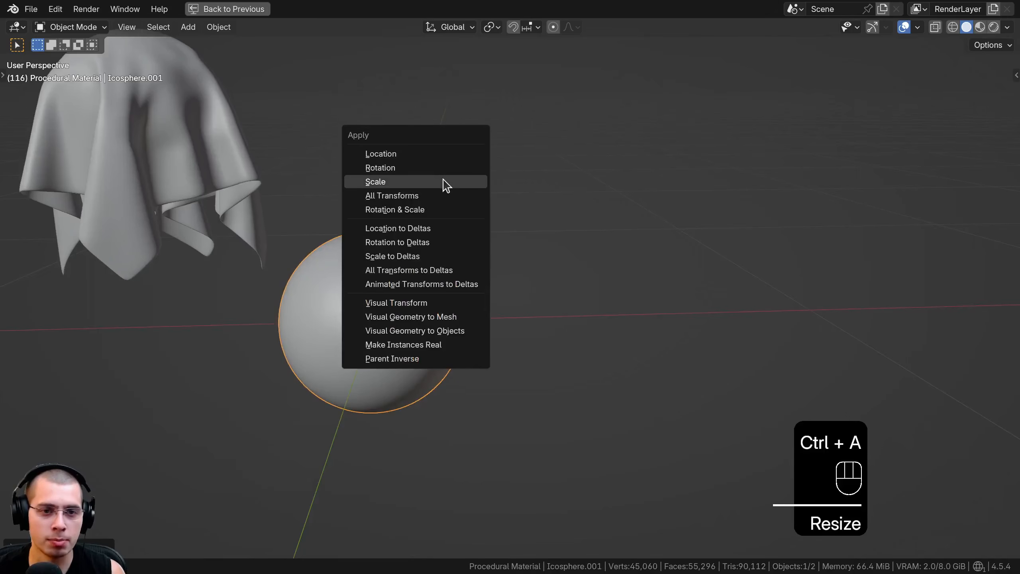
click(446, 183)
Move the sphere straight up along the Z axis to about the cloth's height, beside it
scroll(456, 301, down, 1)
key(g)
key(z)
click(463, 148)
Duplicate the sphere and place the copy directly below the draped cloth, moving it along the Z and X axes
key(shift+d)
key(z)
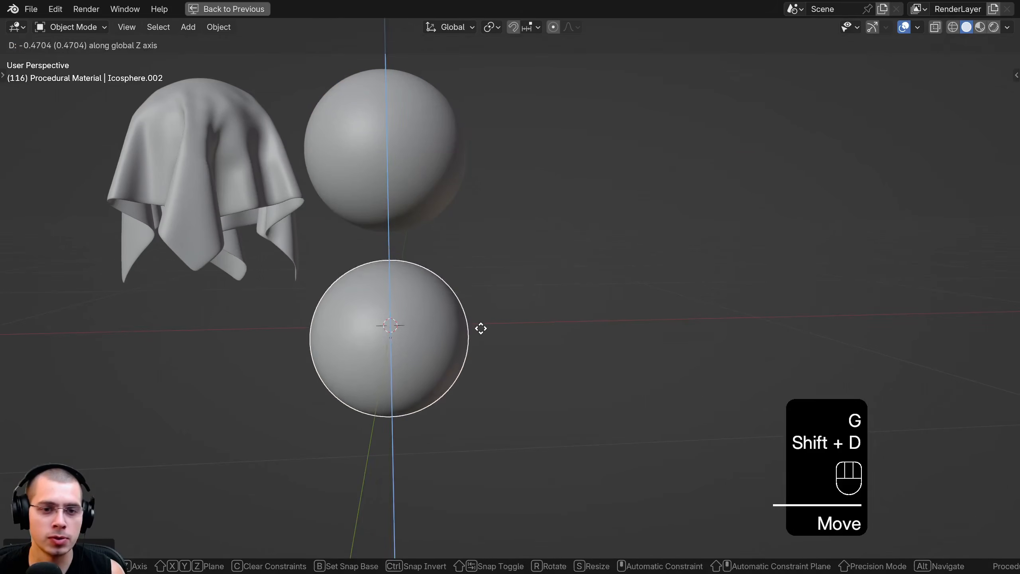
click(481, 314)
shift+middle_drag(594, 320, 719, 312)
key(g)
key(x)
click(506, 314)
key(g)
key(z)
click(508, 344)
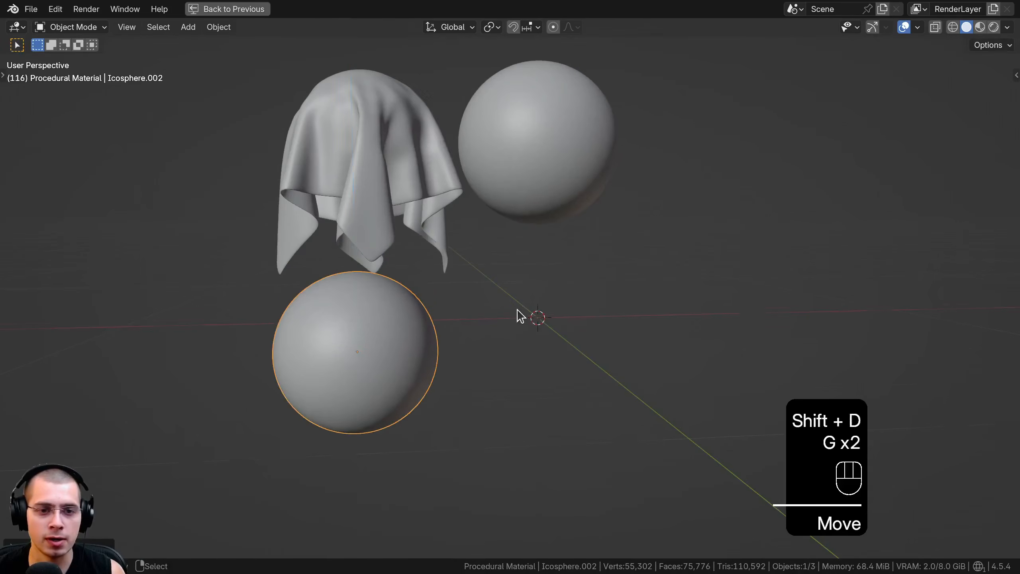
Add a cylinder mesh at the 3D cursor
scroll(517, 306, down, 1)
shift+middle_drag(518, 285, 484, 370)
shift+middle_drag(483, 291, 452, 197)
scroll(466, 239, up, 2)
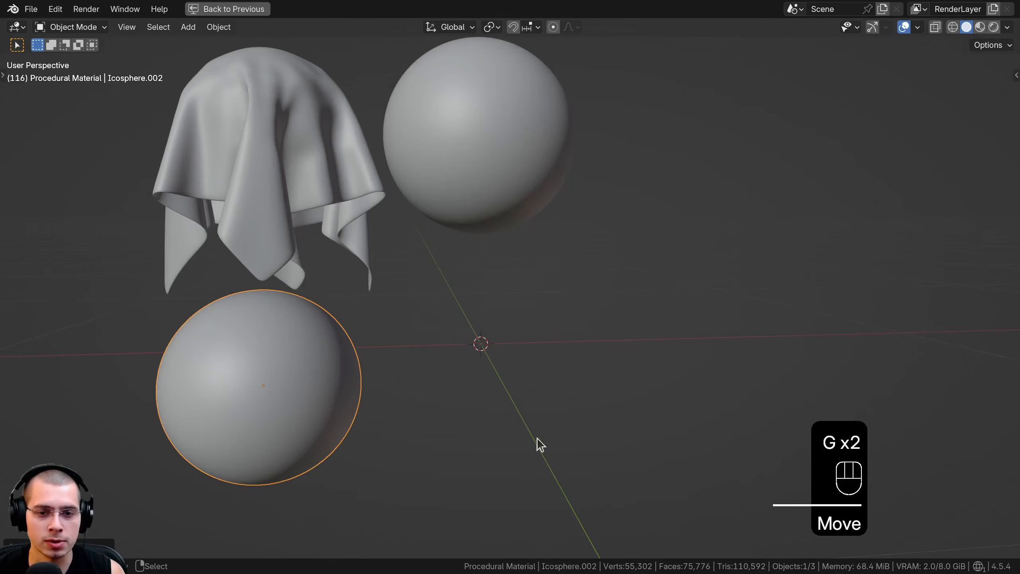
key(shift+a)
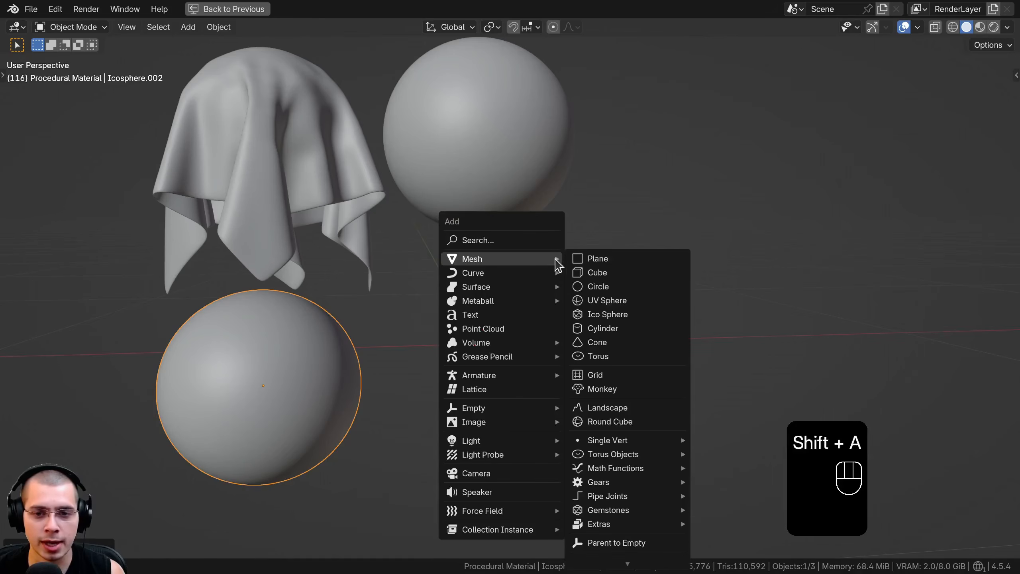
click(610, 328)
scroll(612, 324, down, 5)
scroll(816, 177, up, 2)
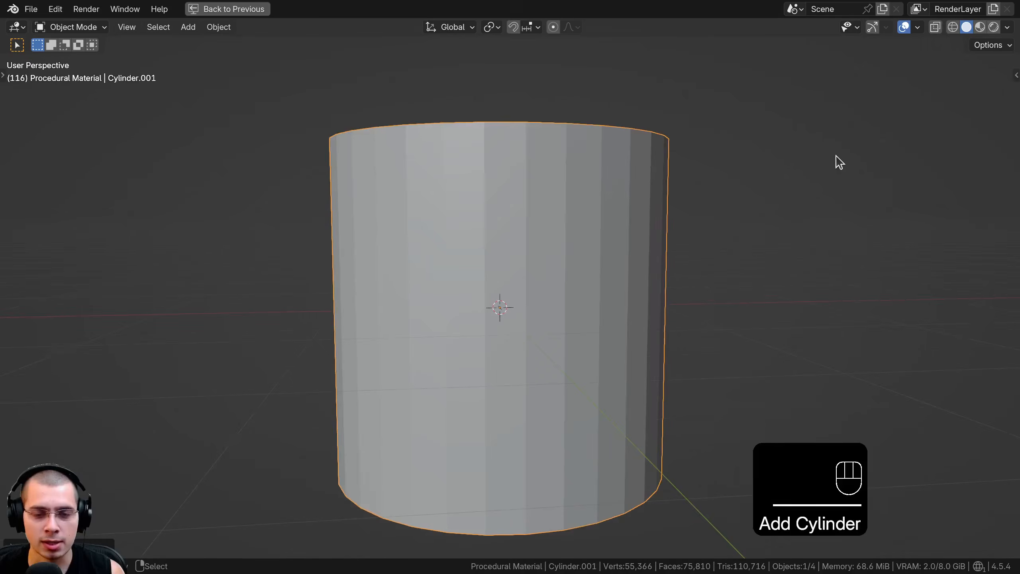
In Edit Mode, shrink the cylinder mesh to about the spheres' height and stretch it along the Z axis
key(Tab)
key(s)
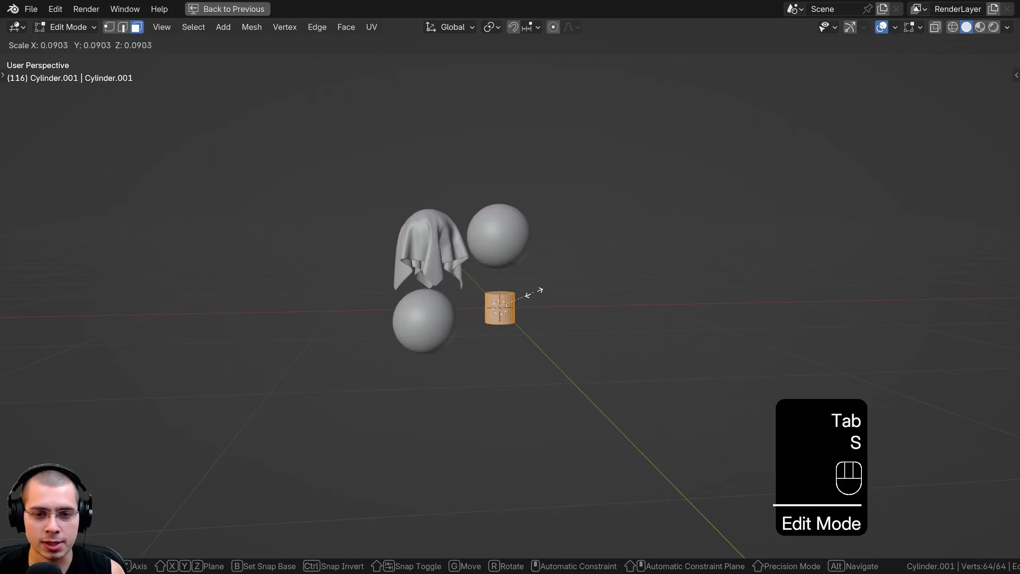
click(530, 286)
scroll(522, 279, up, 3)
key(s)
key(z)
key(s)
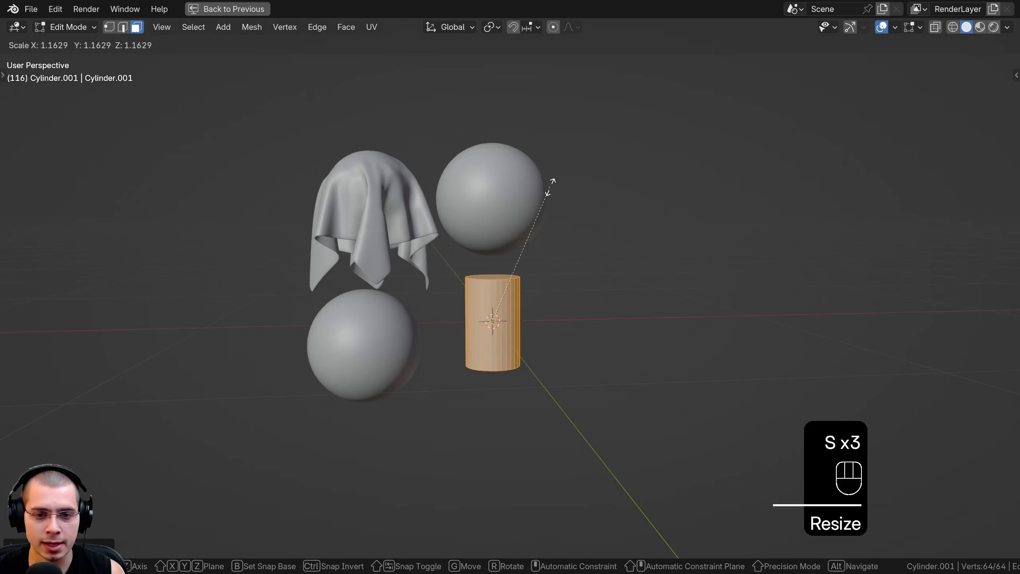
click(563, 186)
key(Tab)
Tilt the cylinder freely with trackball rotation and adjust its size below the upper sphere
scroll(597, 191, up, 3)
key(r)
key(r)
key(r)
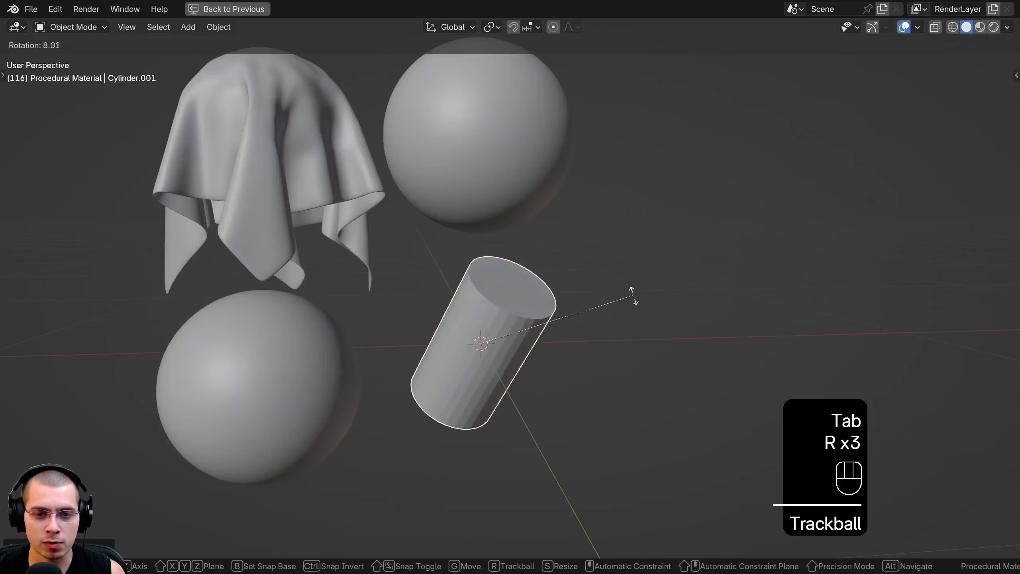
key(s)
click(682, 337)
Delete both end-cap faces of the cylinder to leave an open tube
key(Tab)
click(540, 300)
middle_drag(442, 327, 479, 347)
shift+click(358, 365)
scroll(479, 347, down, 3)
key(x)
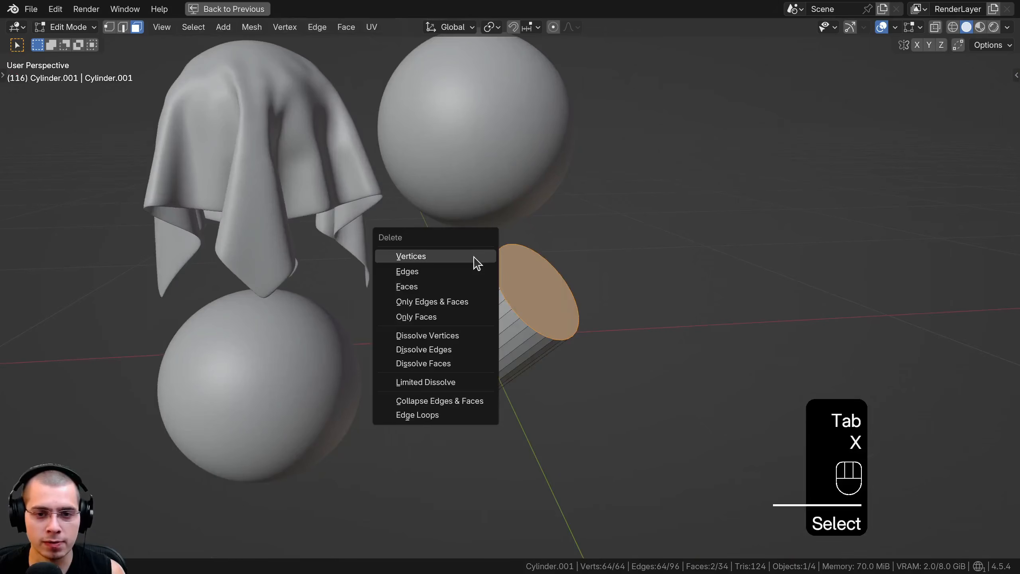
click(440, 286)
scroll(459, 294, up, 3)
key(Tab)
Restore the full workspace layout, add a Subdivision Surface modifier to the tube and shade it smooth
key(ctrl+space)
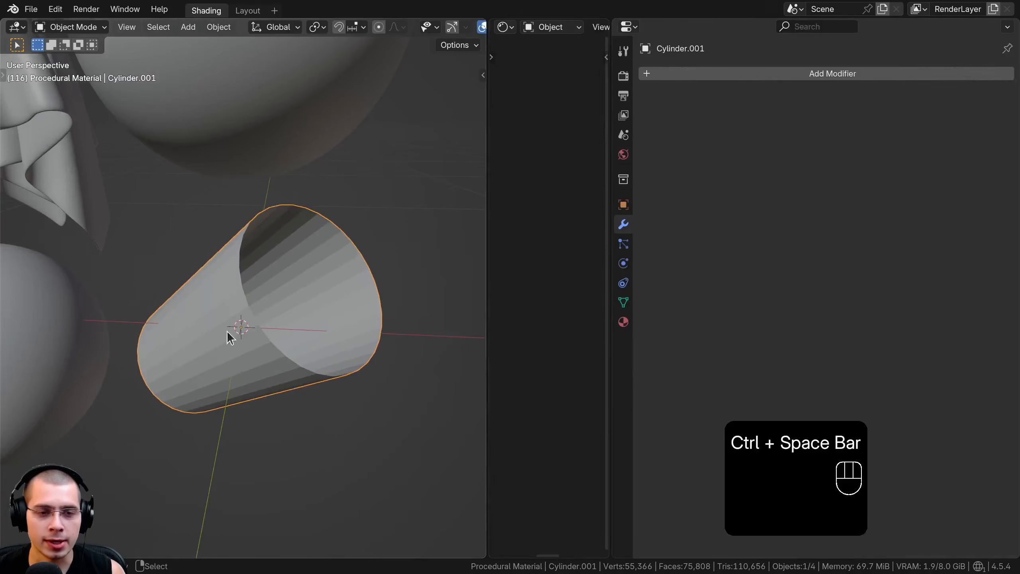
click(715, 73)
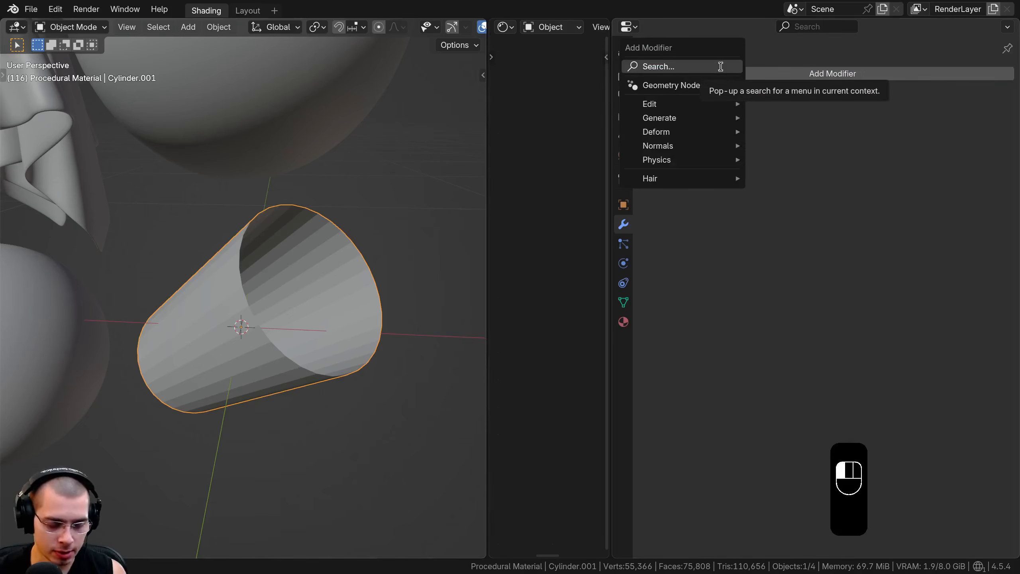
text(sub)
key(Return)
middle_drag(365, 259, 221, 129)
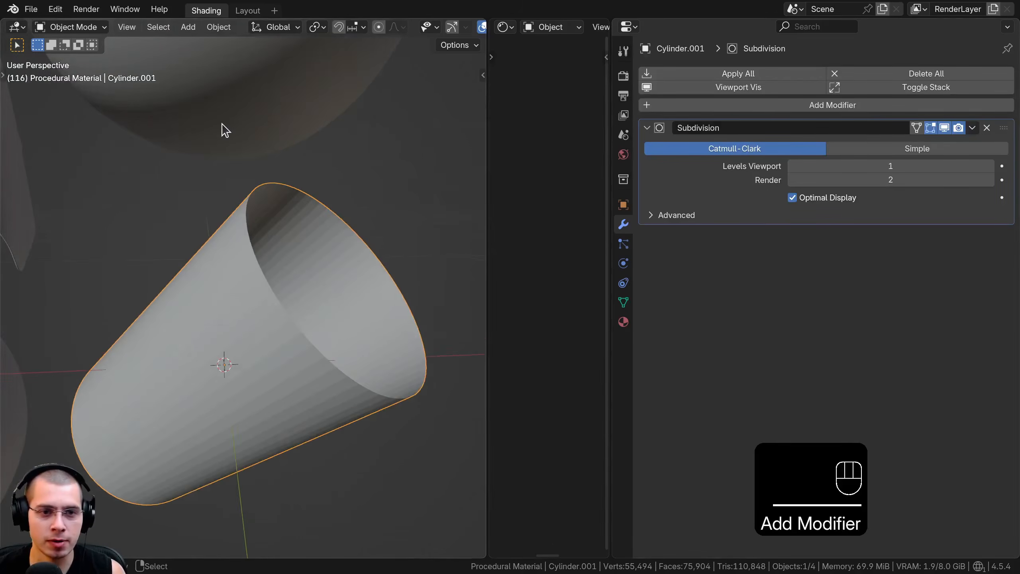
key(w)
click(221, 127)
Add a Solidify modifier to give the tube wall thickness
click(691, 106)
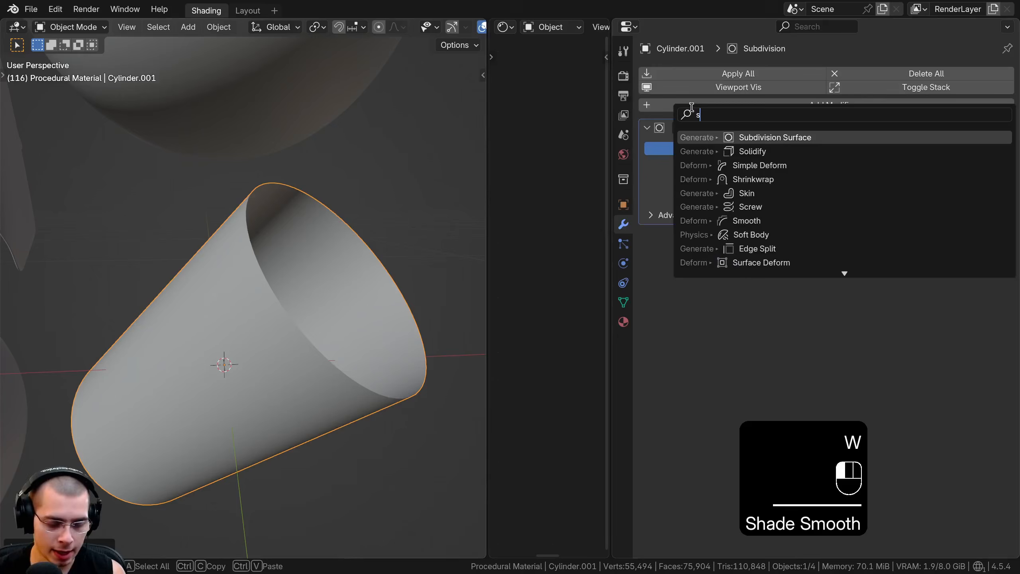
text(sol)
key(Return)
middle_drag(335, 280, 364, 271)
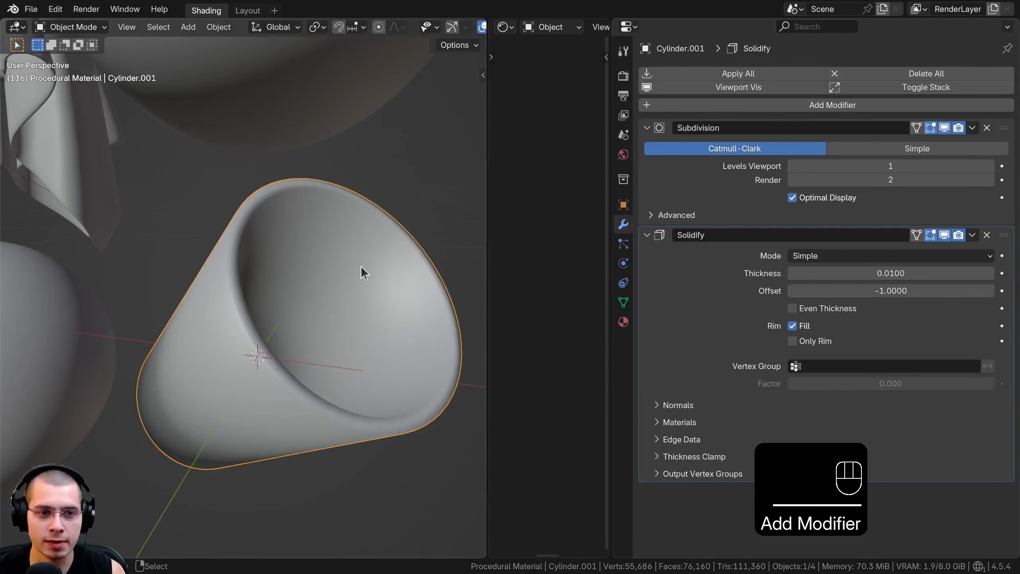
Add a Bevel modifier to the tube with 3 segments and an amount of 0.0008
click(692, 105)
text(be)
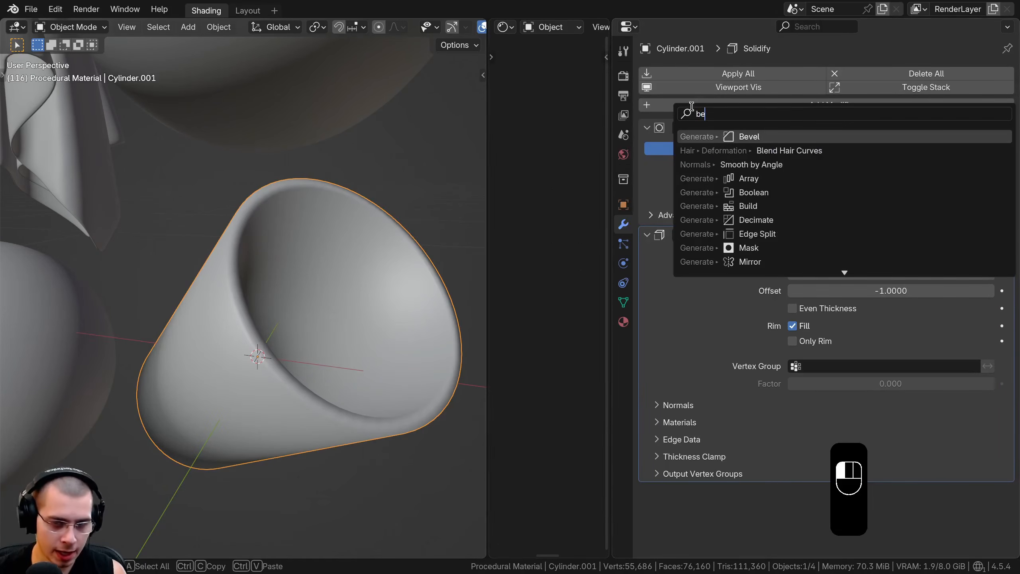
key(Return)
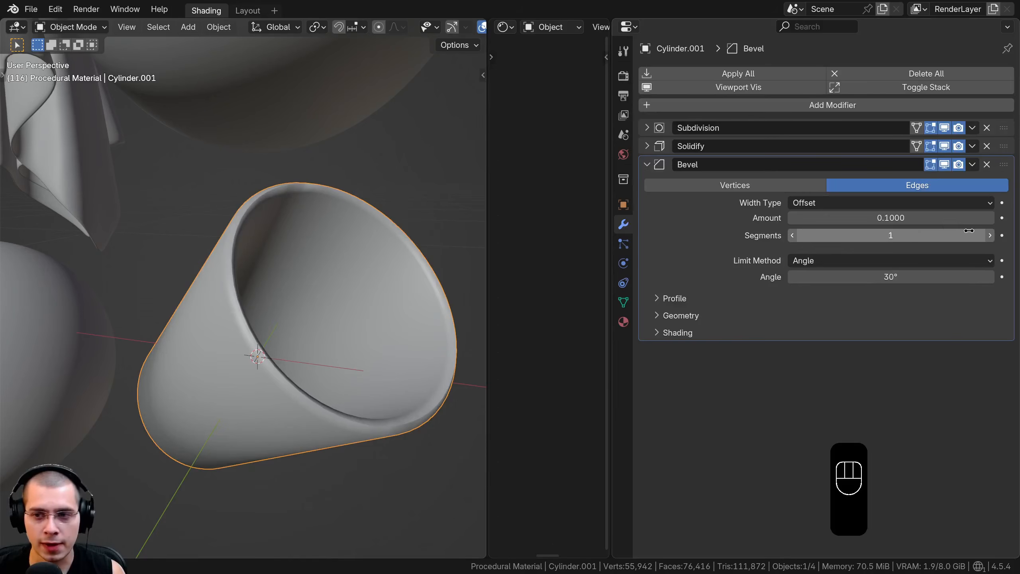
click(990, 236)
shift+drag(949, 216, 916, 218)
middle_drag(330, 283, 535, 177)
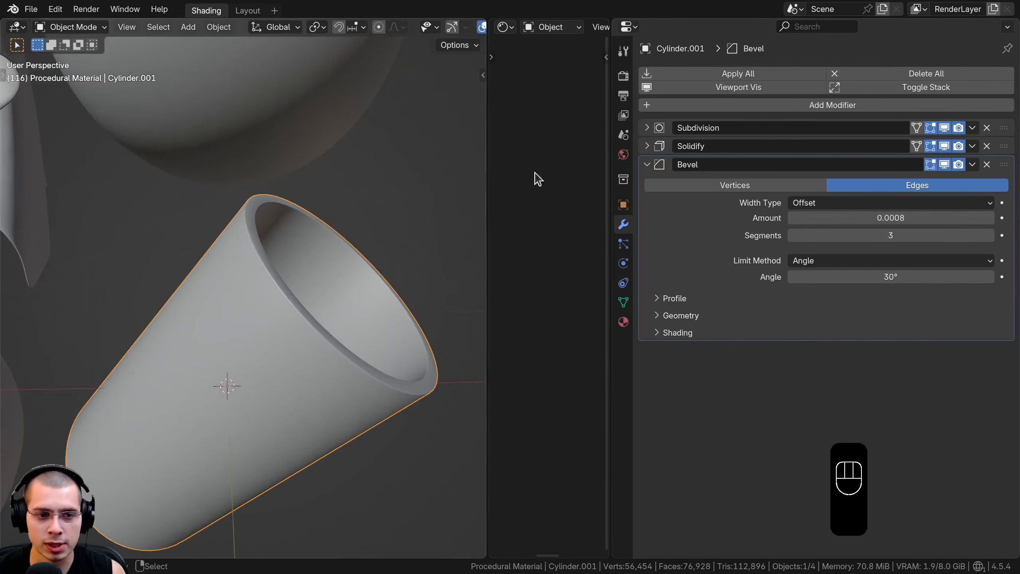
Add a Weighted Normal modifier to the tube and check the shading of its rim
click(685, 105)
text(we)
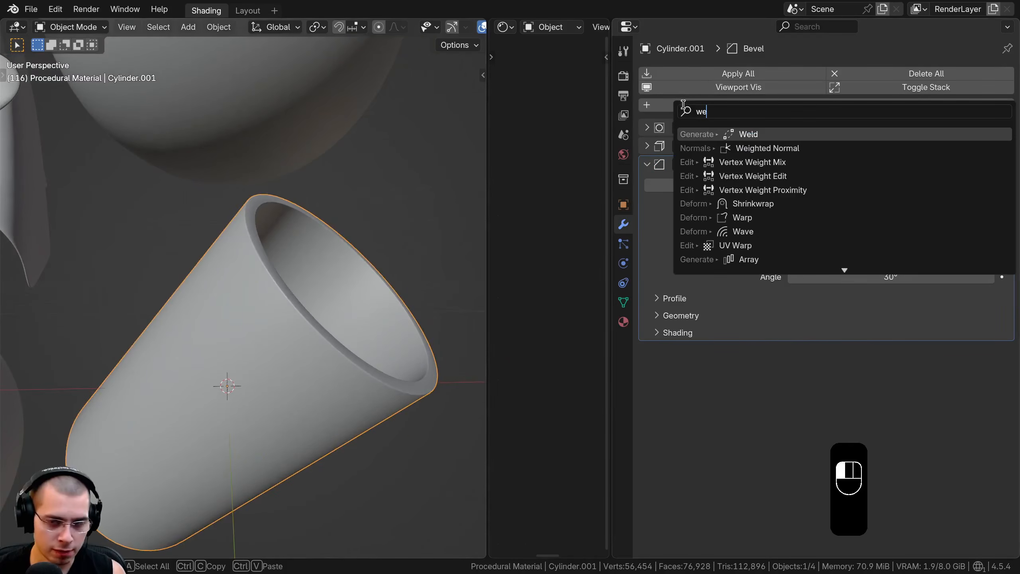
click(756, 149)
middle_drag(305, 282, 262, 214)
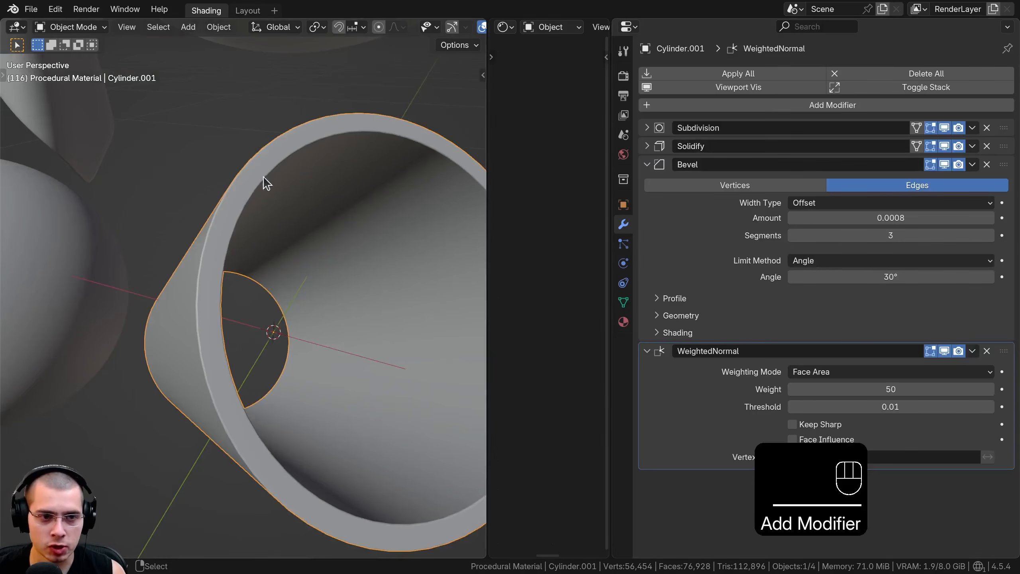
scroll(250, 207, down, 3)
middle_drag(255, 298, 299, 156)
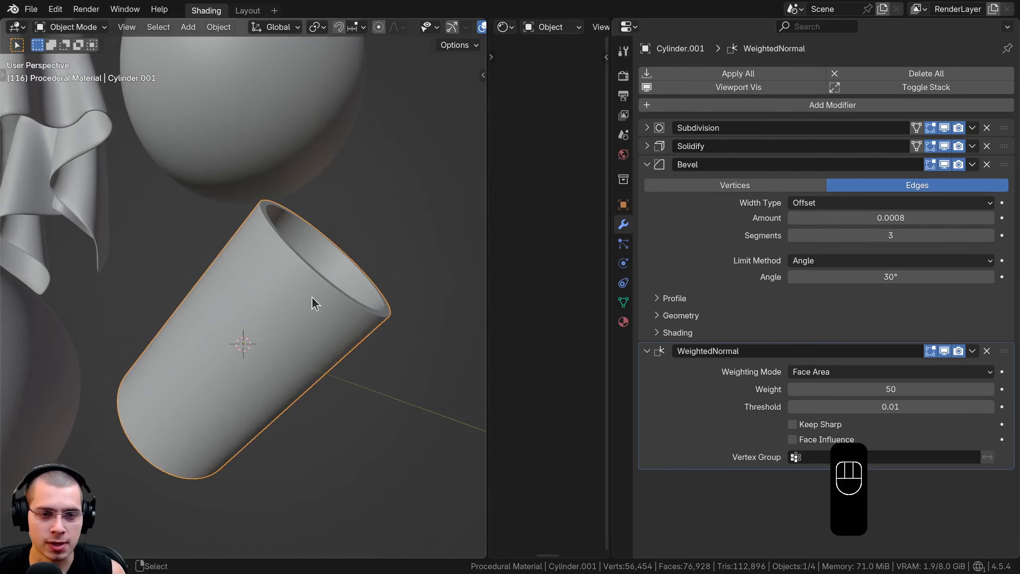
Select the area light that points at the objects and examine its light data settings
middle_drag(311, 298, 430, 253)
click(348, 223)
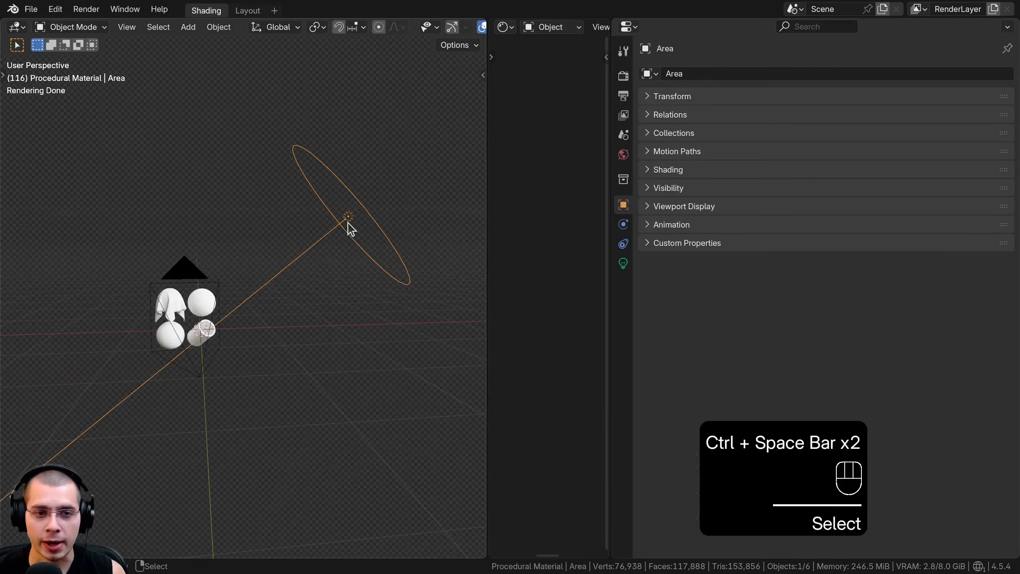
scroll(454, 112, up, 3)
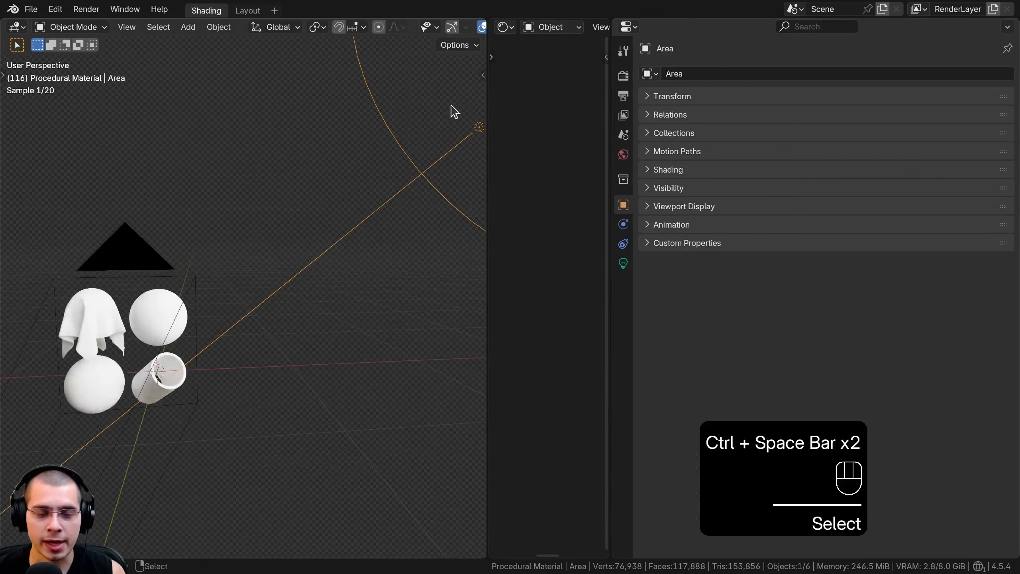
scroll(285, 162, down, 2)
middle_drag(285, 162, 336, 156)
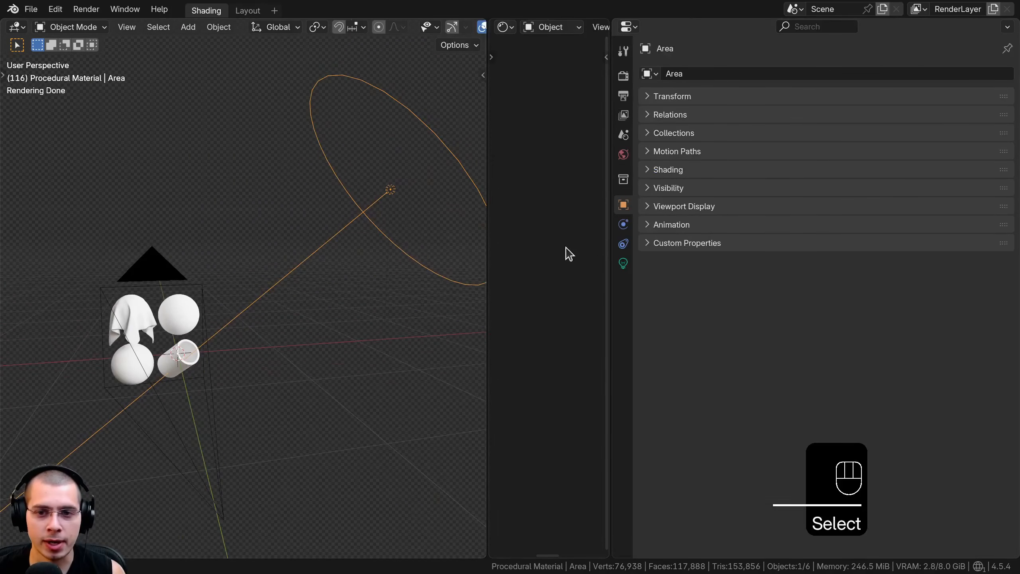
click(623, 262)
click(817, 169)
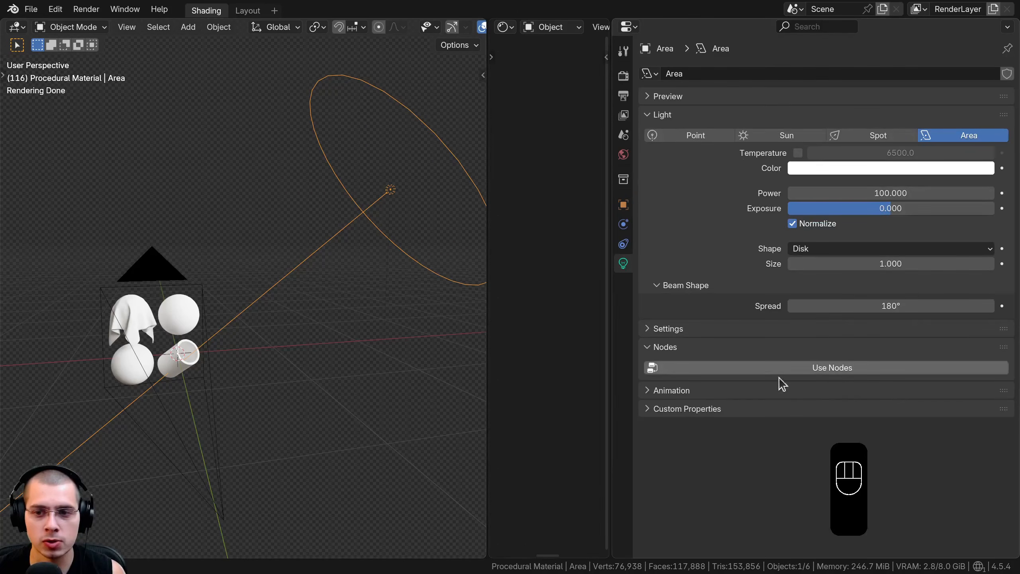
Check the area light's shape options and open the world settings in a wider properties area
click(823, 249)
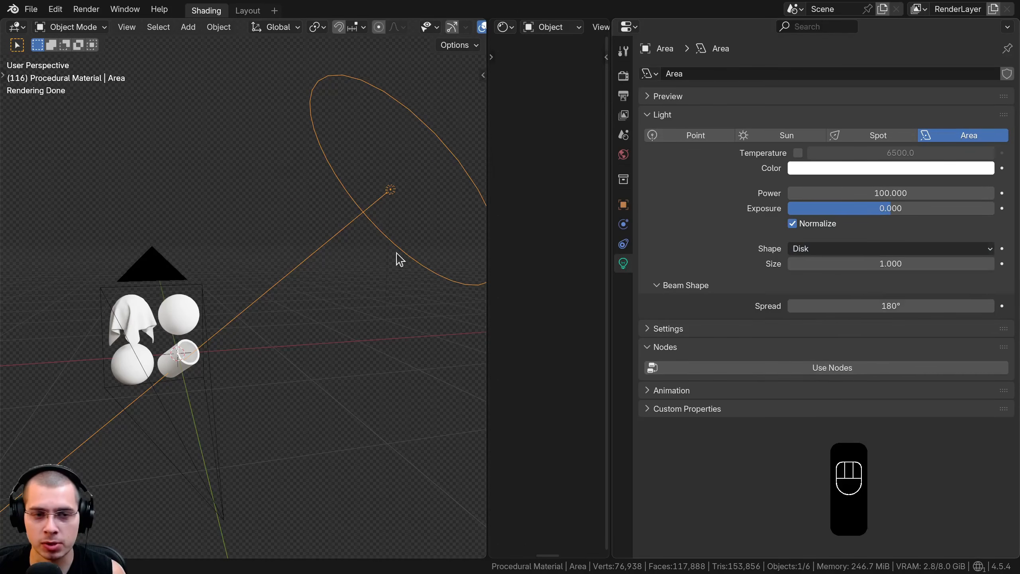
middle_drag(397, 257, 200, 347)
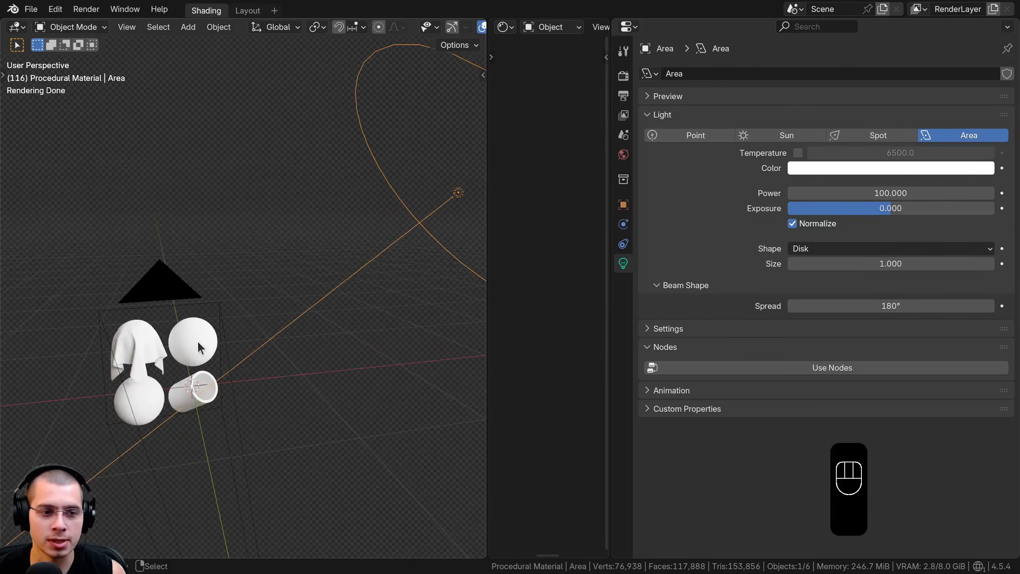
click(623, 154)
drag(611, 157, 578, 158)
click(616, 189)
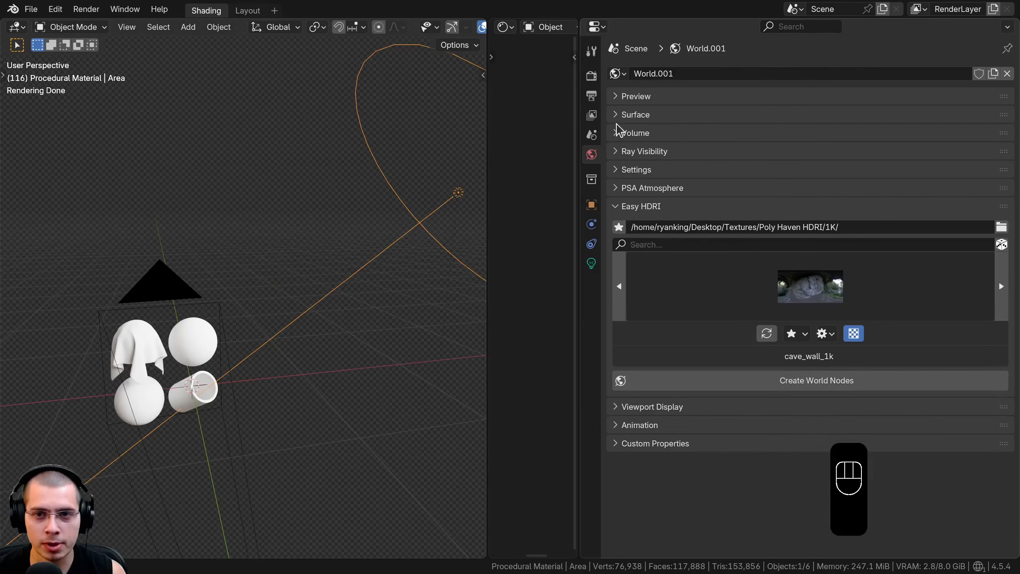
Expand the world's surface settings and examine the name and resolution of the HDR image used for its color
click(616, 115)
click(642, 178)
drag(635, 180, 701, 179)
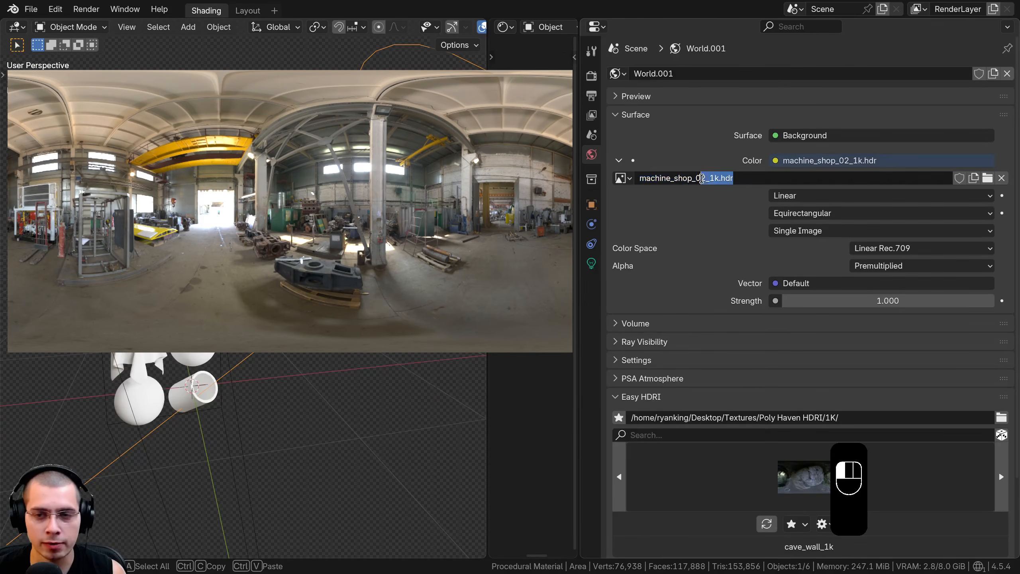
click(709, 212)
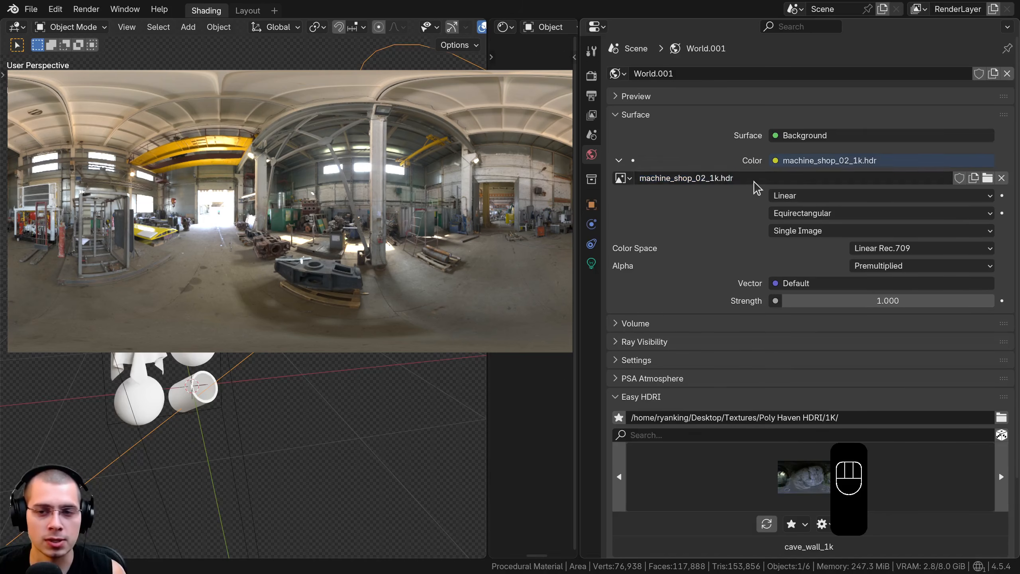
click(700, 181)
click(714, 202)
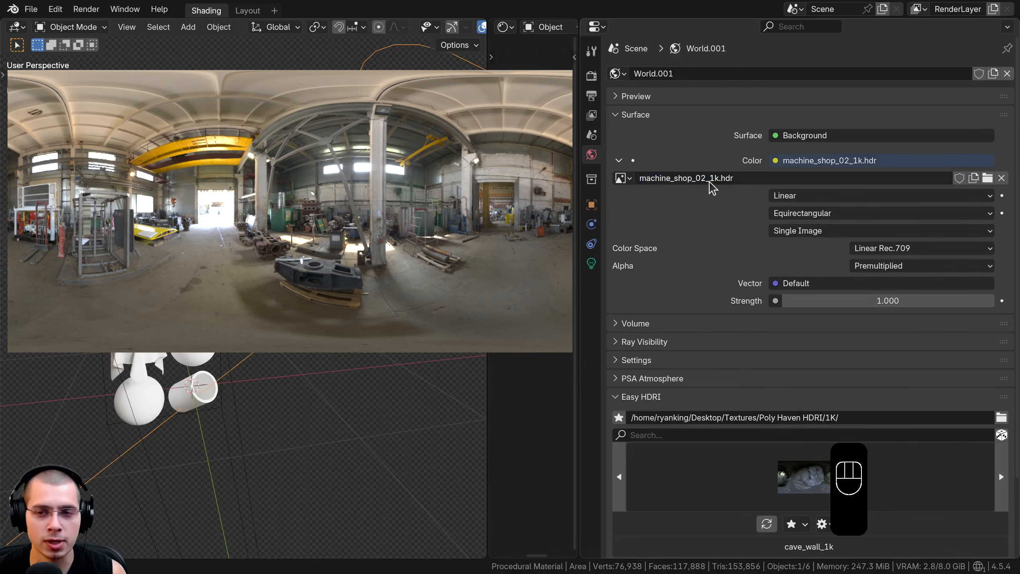
click(710, 180)
drag(710, 179, 741, 180)
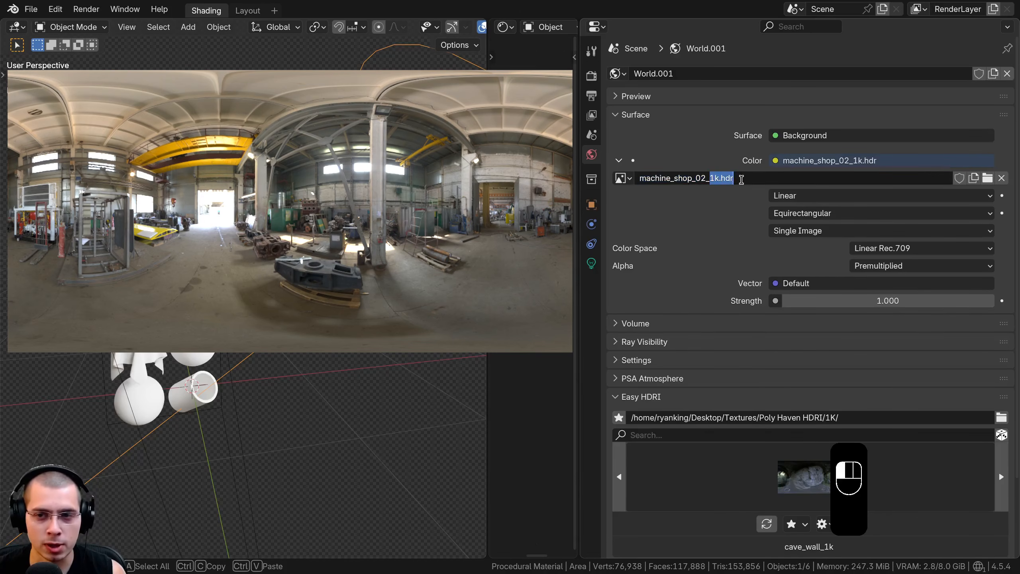
click(713, 268)
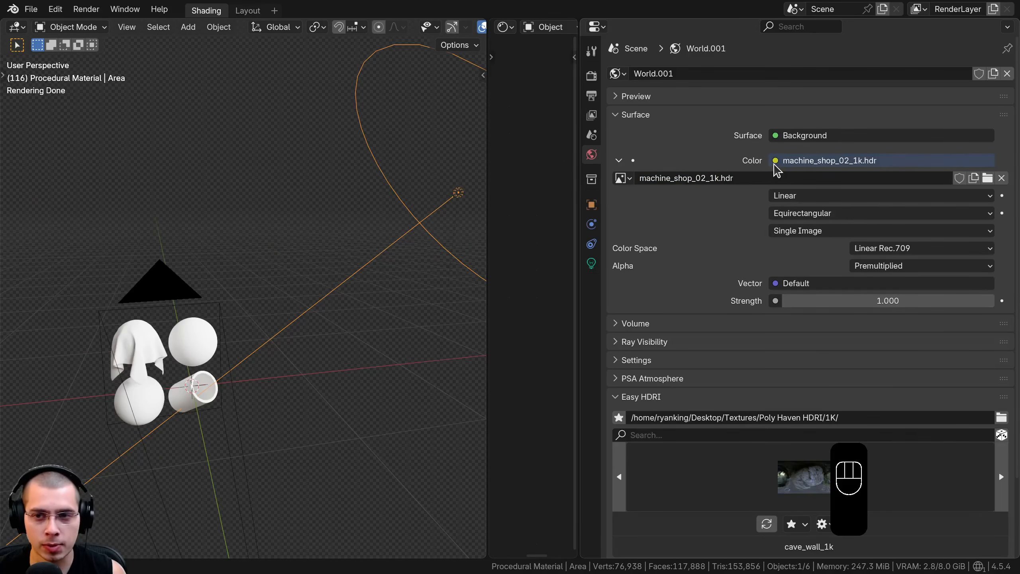
Choose Environment Texture as the source of the world's surface color
click(778, 169)
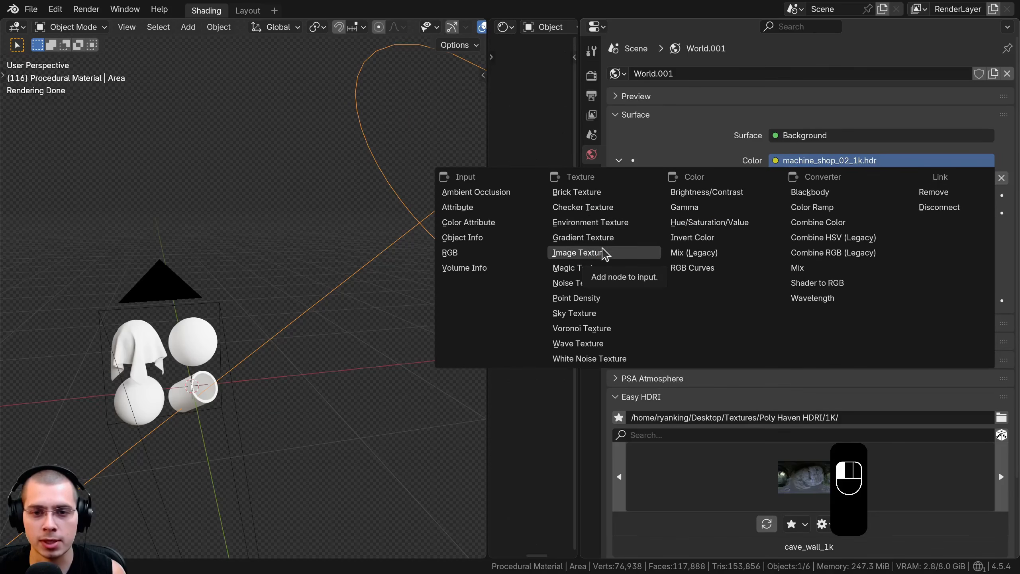
click(595, 222)
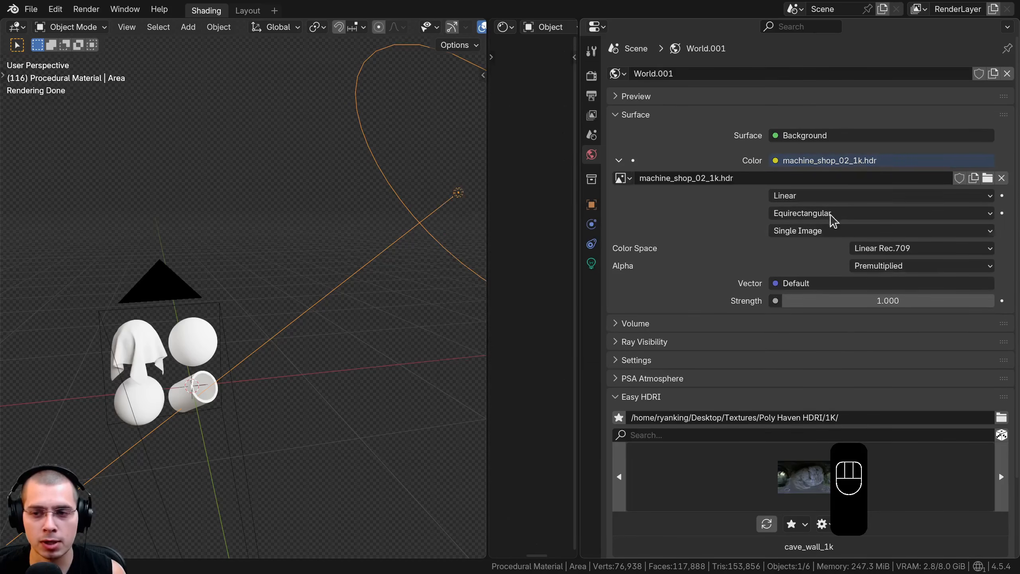
middle_drag(317, 333, 293, 328)
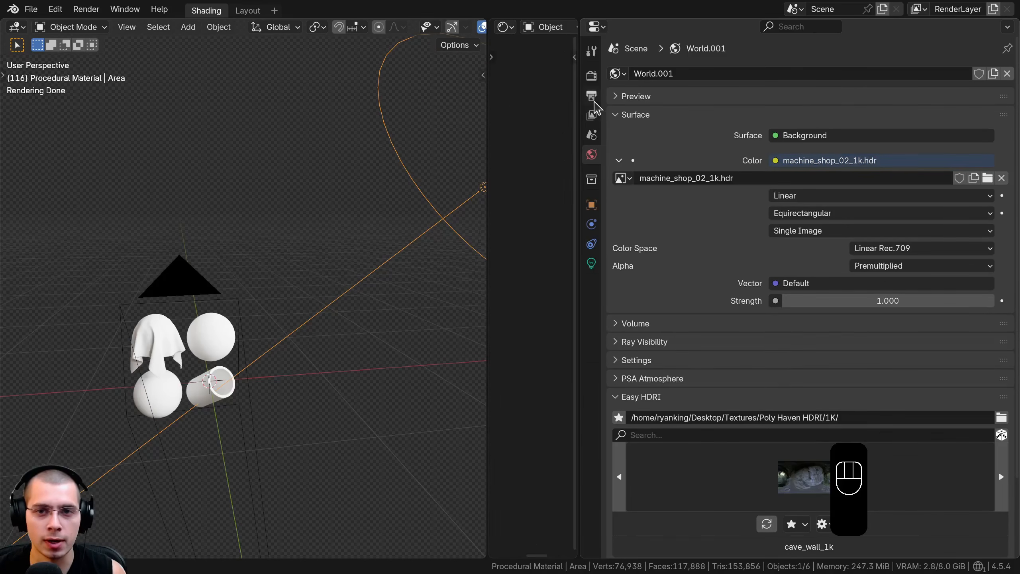
Toggle the film's transparent background off and back on in the render settings to compare the viewport
click(591, 76)
click(628, 150)
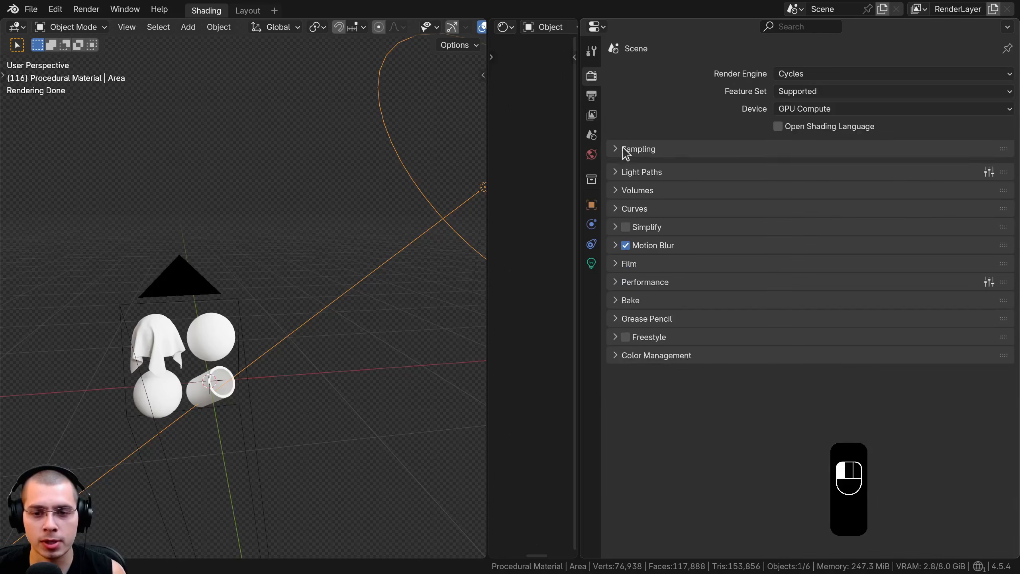
click(620, 260)
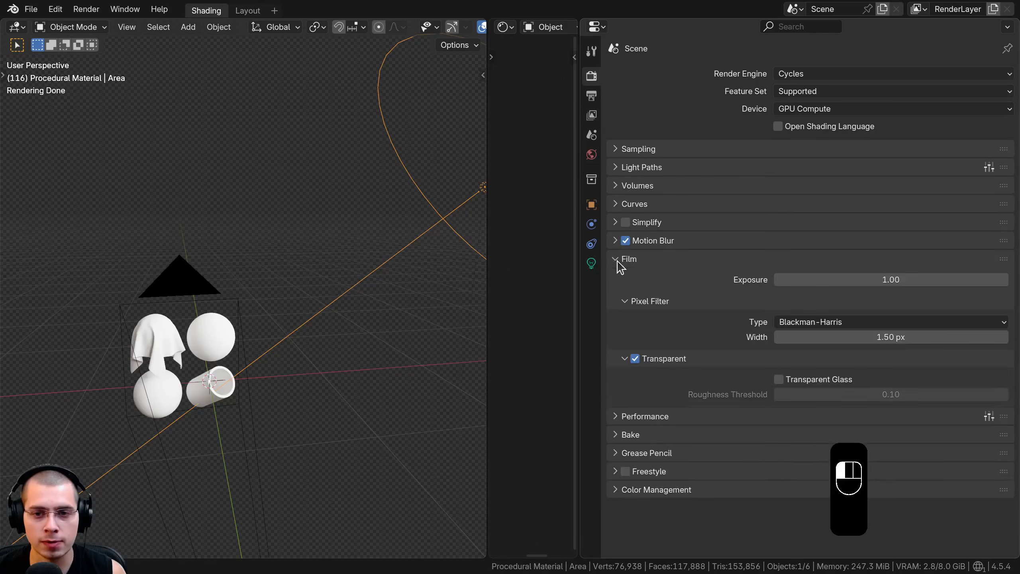
click(635, 359)
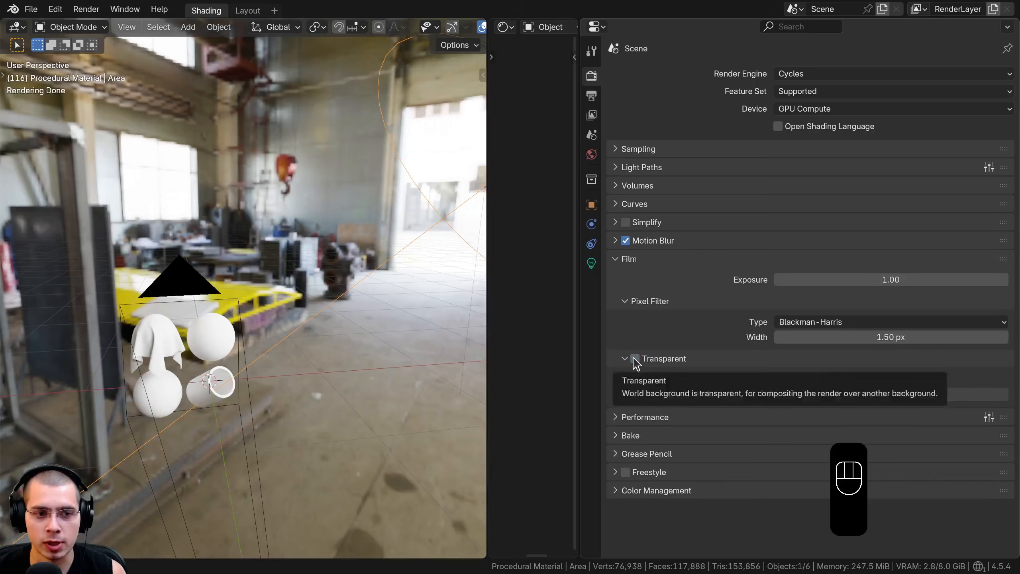
click(635, 358)
Check the Filmic view transform in the color management settings and set the look to Very High Contrast
click(632, 493)
scroll(640, 258, down, 3)
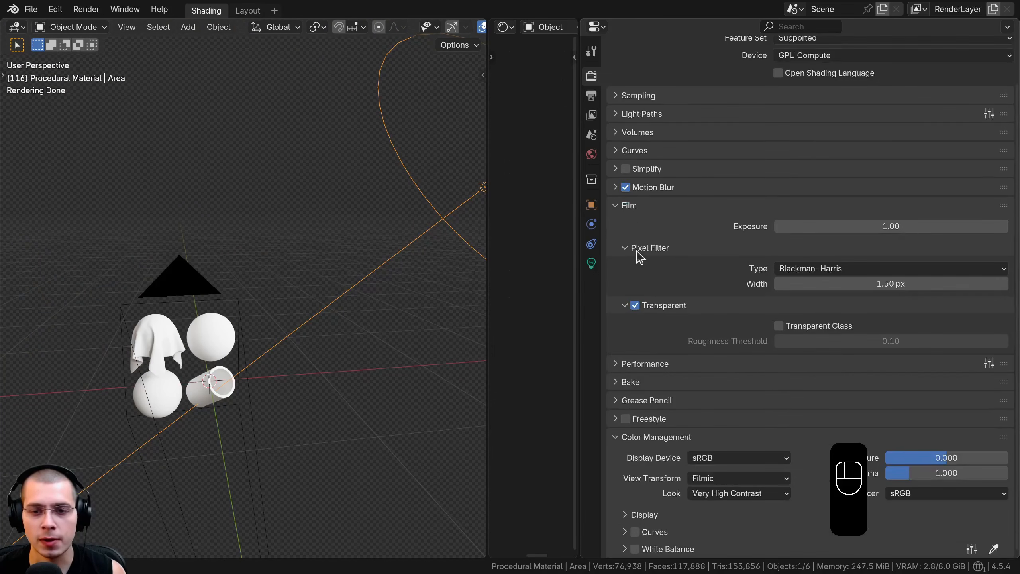
click(628, 209)
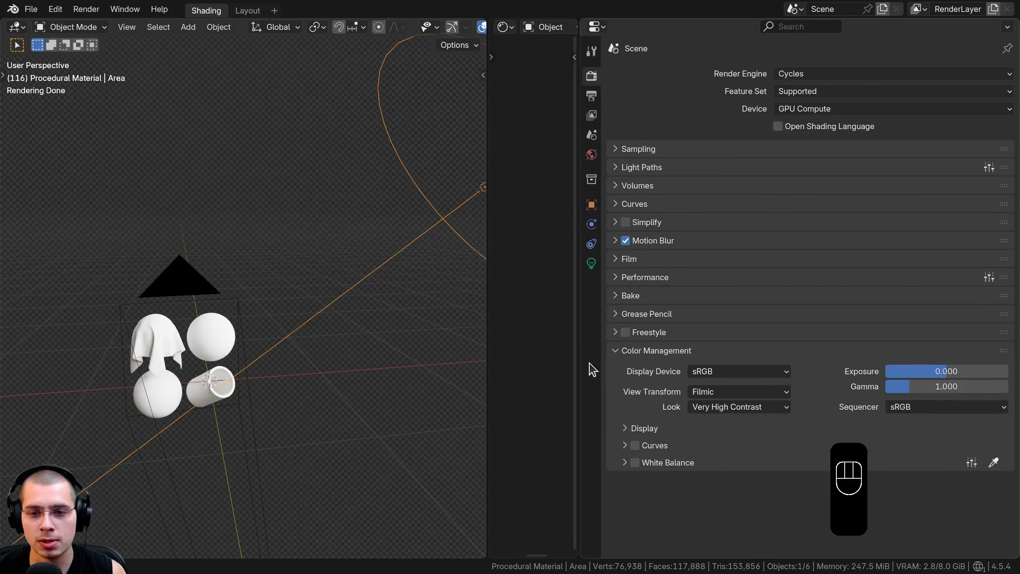
drag(578, 366, 678, 367)
click(857, 393)
click(857, 396)
click(850, 406)
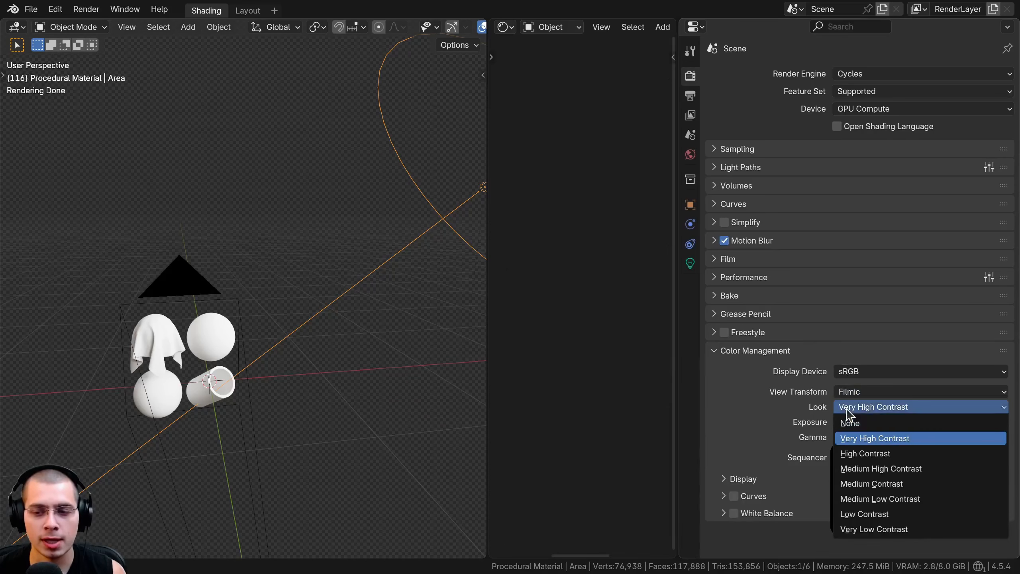
click(878, 439)
View the scene through the camera with everything deselected, and choose Cycles as the render engine
key(KP_0)
key(a)
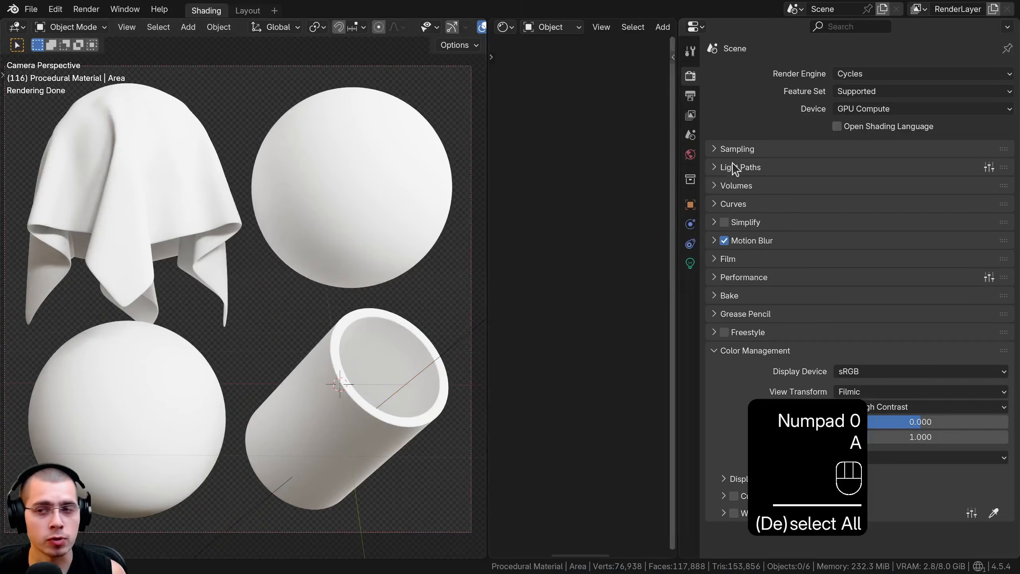
click(867, 75)
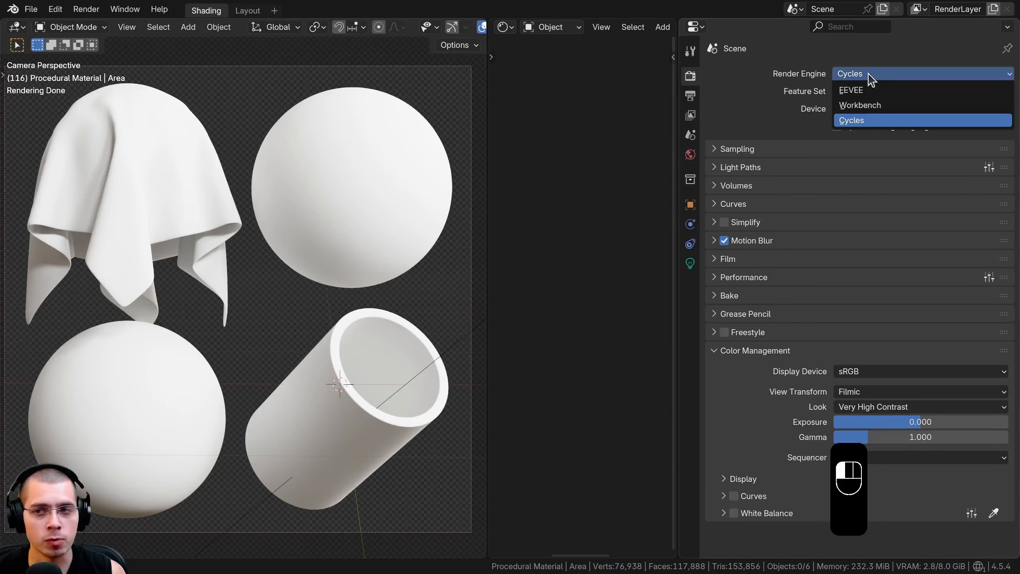
click(859, 121)
shift+middle_drag(335, 290, 338, 286)
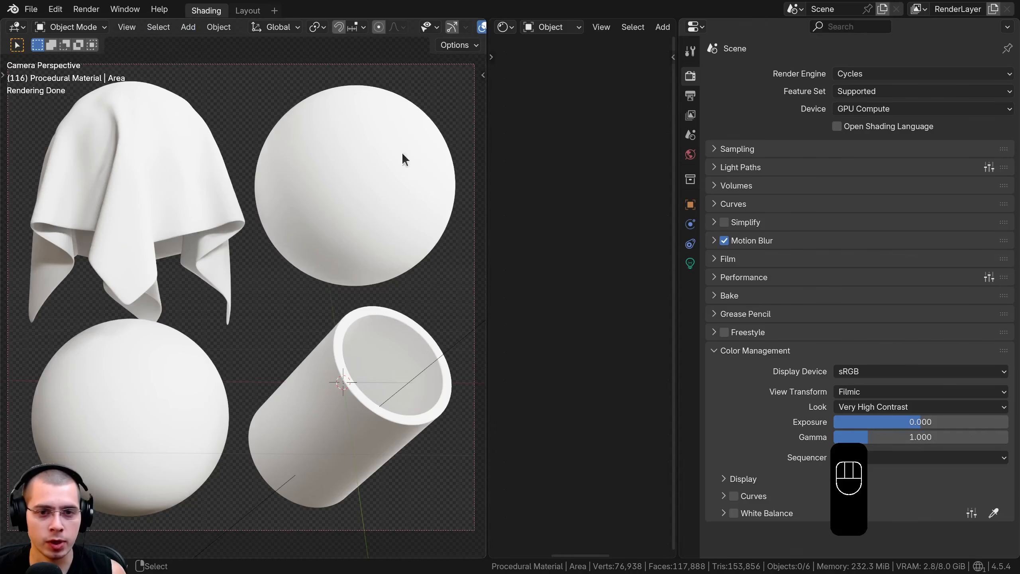
Enlarge the shader editor area and hide the two spheres and the tube
drag(489, 169, 348, 169)
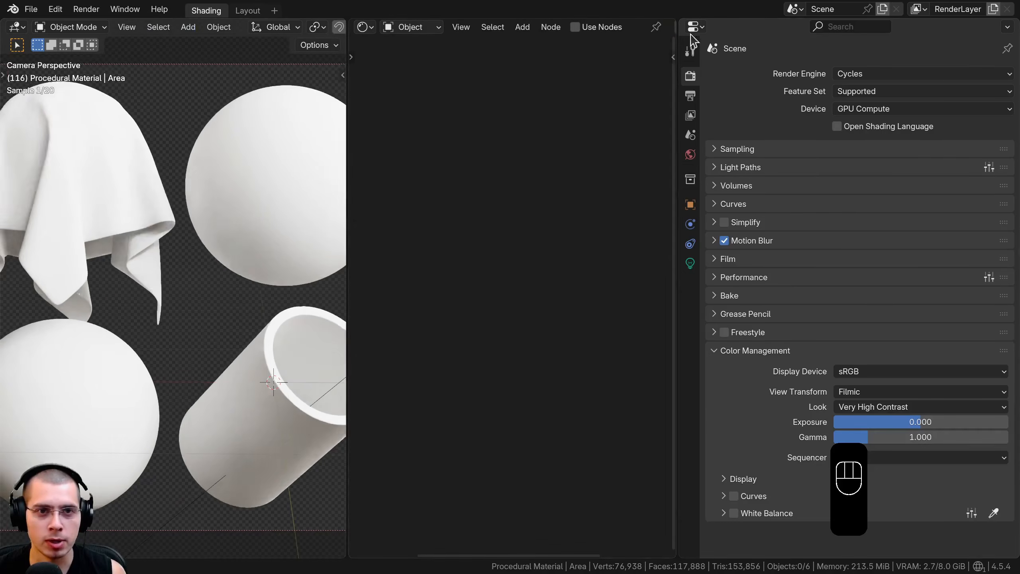
drag(680, 196, 984, 187)
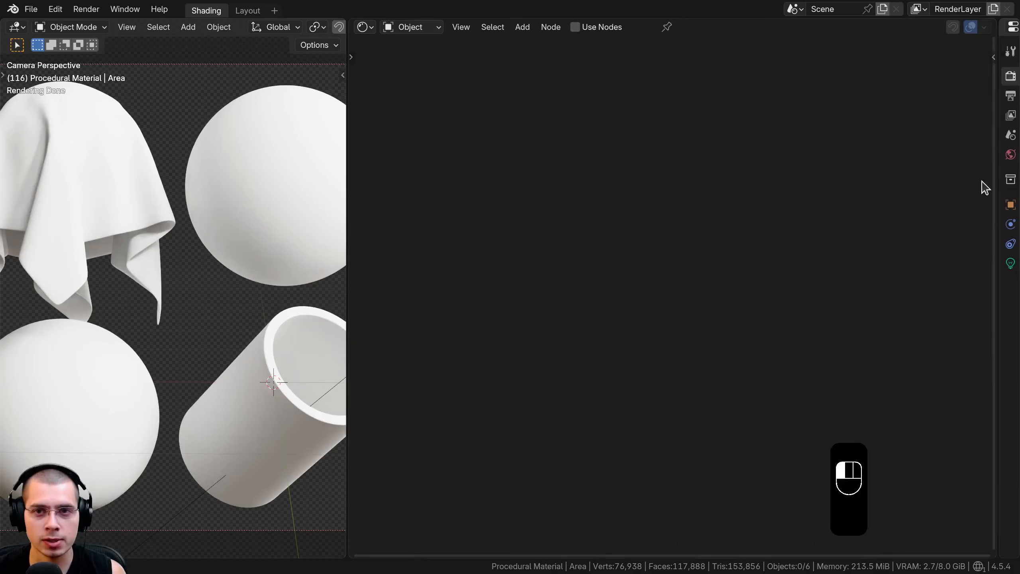
mouse_move(255, 201)
shift+middle_down()
mouse_move(262, 235)
mouse_move(252, 188)
shift+middle_up()
click(252, 188)
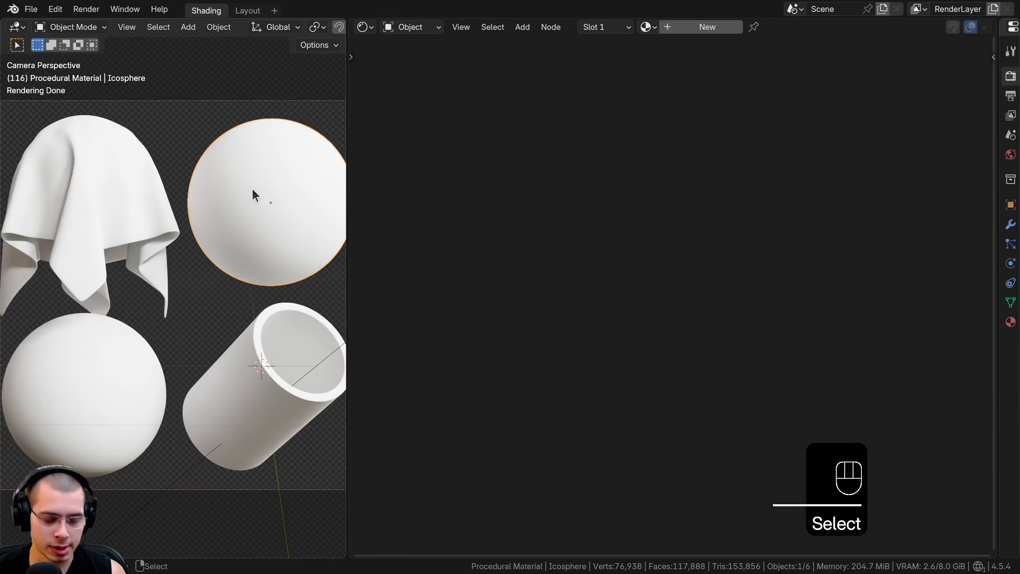
key(h)
click(233, 332)
key(h)
shift+click(128, 356)
key(h)
Select the draped cloth and give it a new material named Latex
shift+middle_drag(110, 258, 196, 312)
shift+middle_drag(185, 221, 193, 248)
scroll(191, 249, up, 3)
right_click(195, 234)
scroll(198, 208, up, 1)
scroll(209, 207, up, 1)
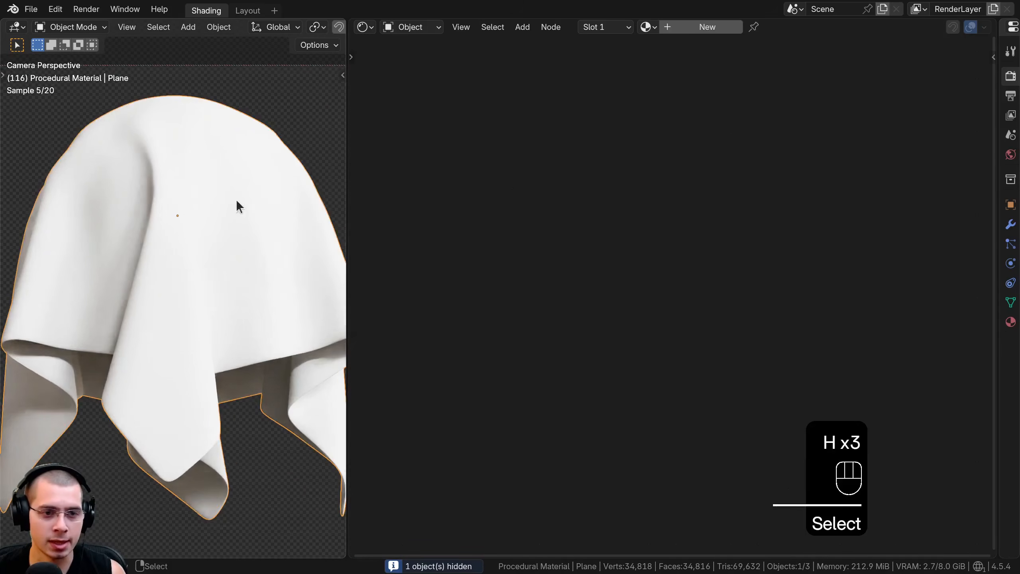
click(719, 27)
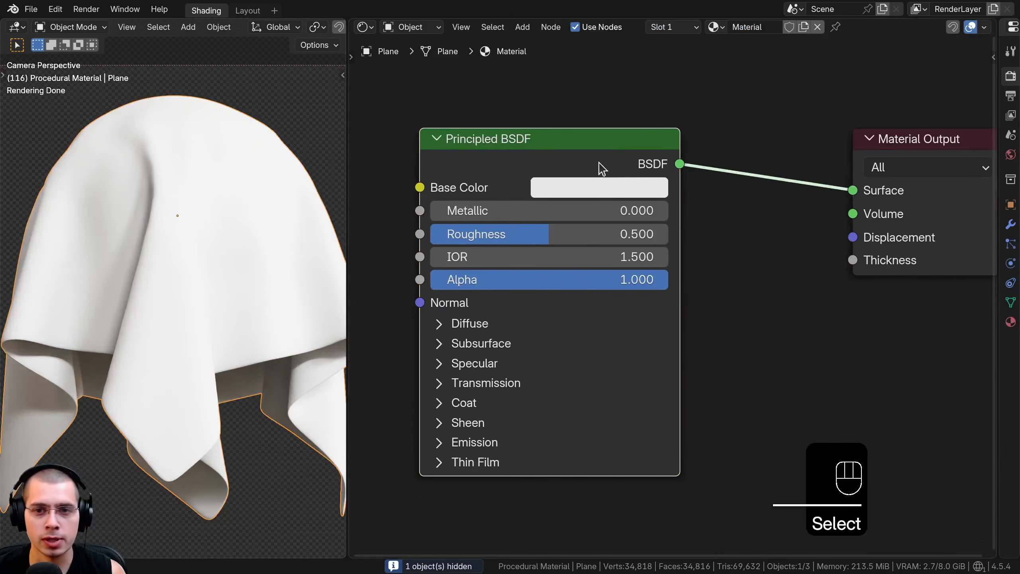
drag(599, 166, 712, 167)
double_click(757, 27)
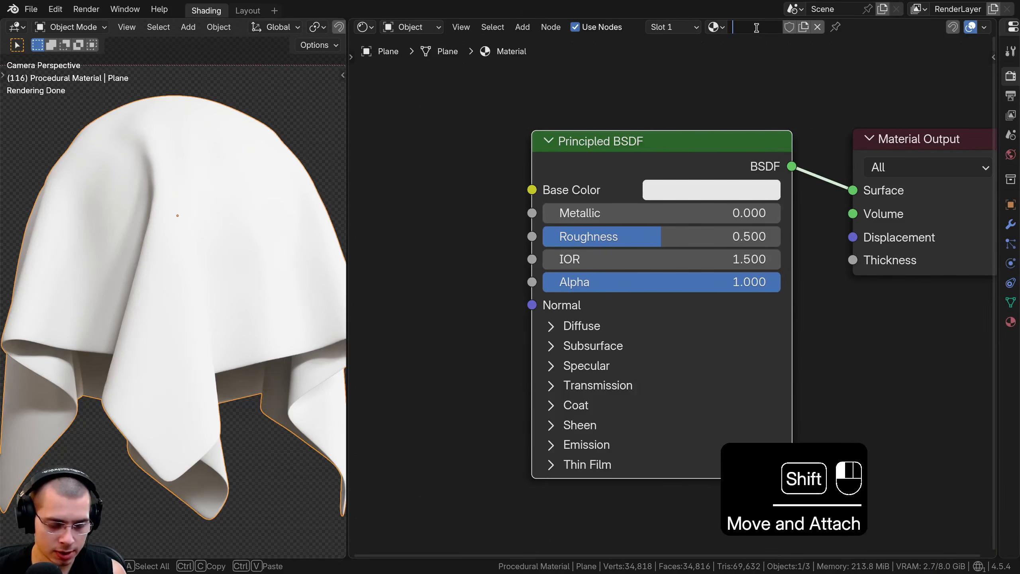
text(Latex)
key(Return)
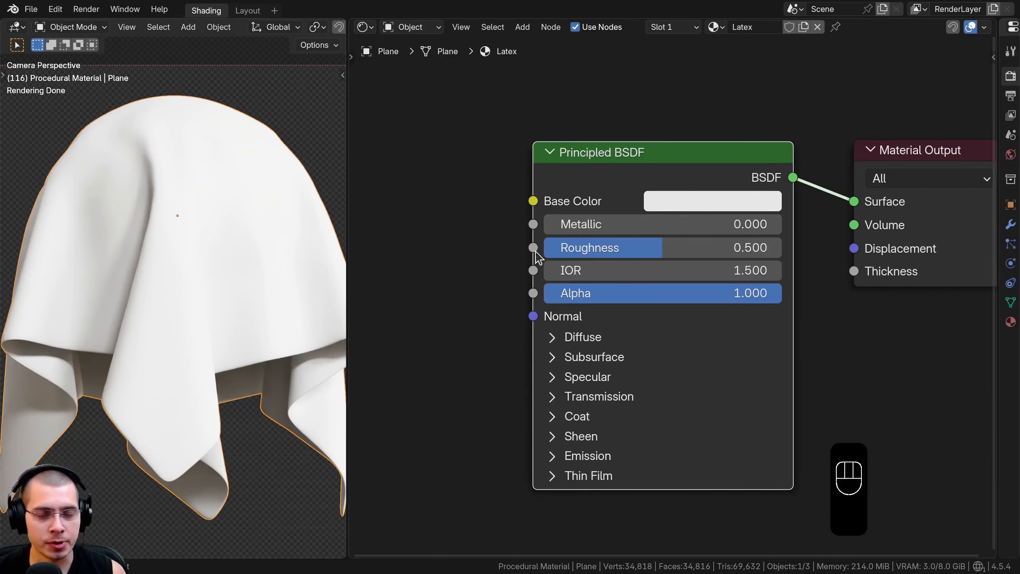
Search the add-on preferences for "node" to check whether Node Wrangler is enabled, and close the preferences
click(52, 11)
click(71, 187)
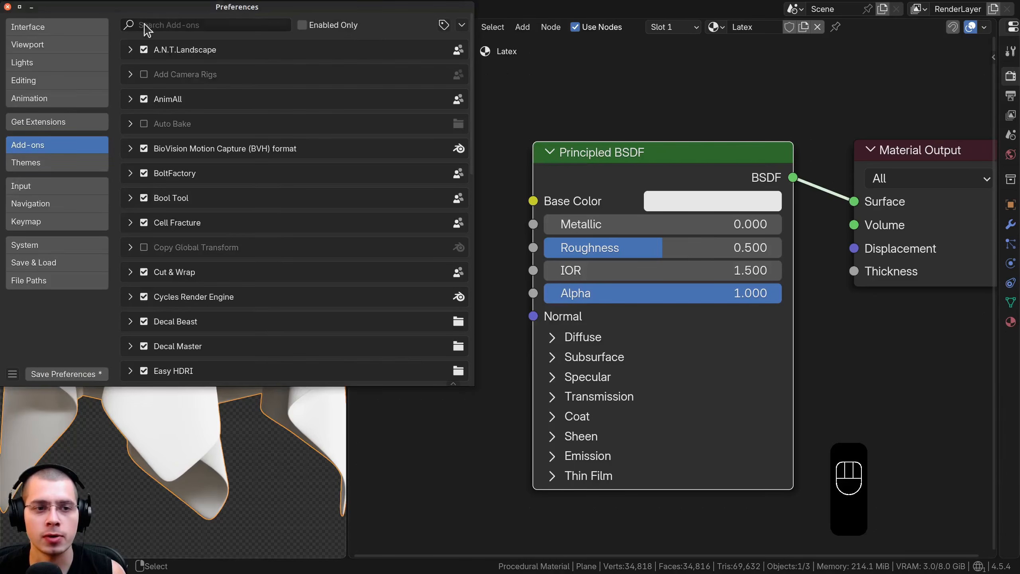
drag(190, 15, 314, 41)
click(299, 49)
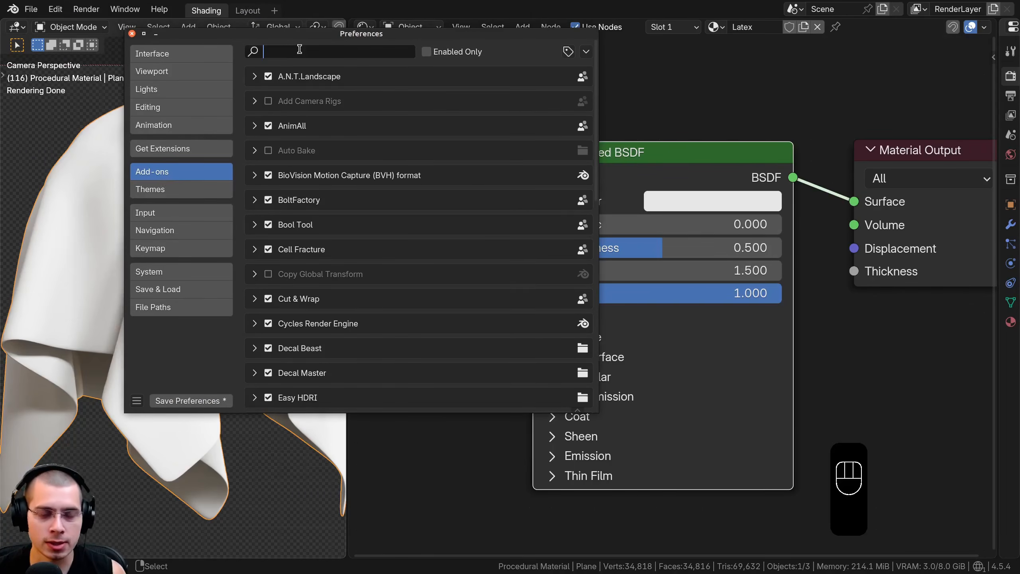
text(node)
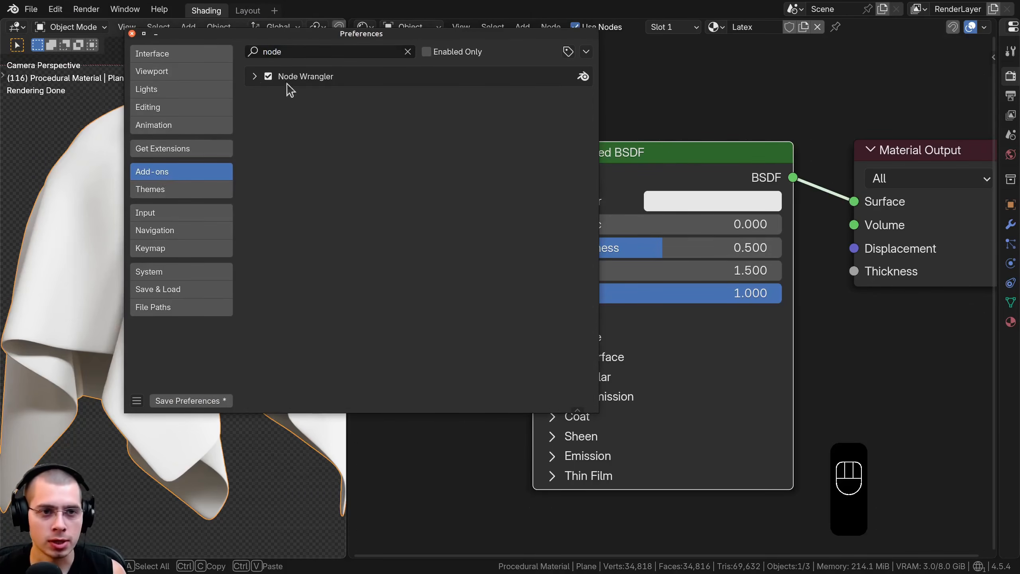
click(132, 34)
Add a Gabor Texture node to the Latex material, placed well ahead of the Principled BSDF
scroll(522, 204, down, 3)
middle_drag(522, 204, 570, 204)
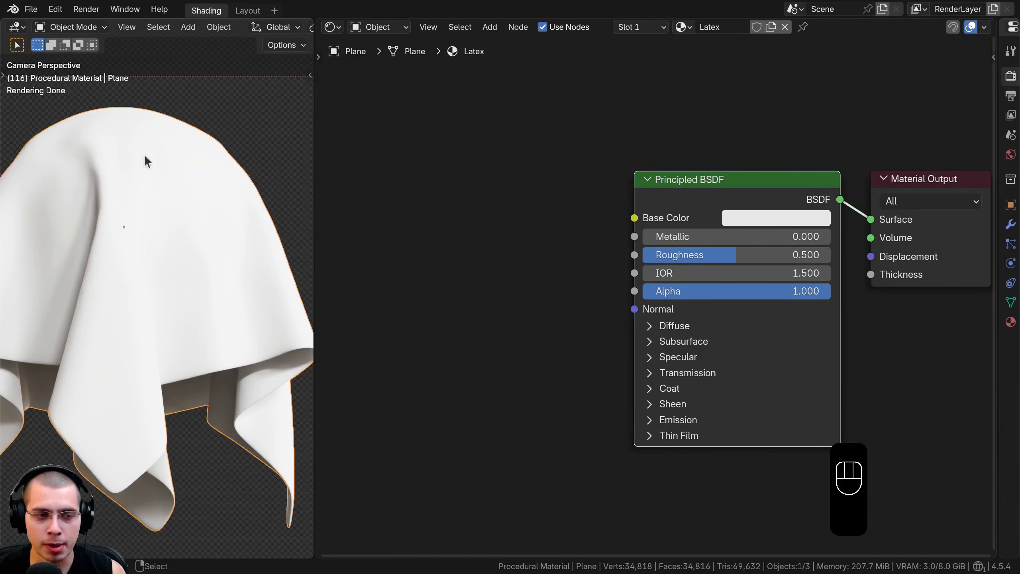
middle_drag(497, 229, 503, 221)
key(shift+a)
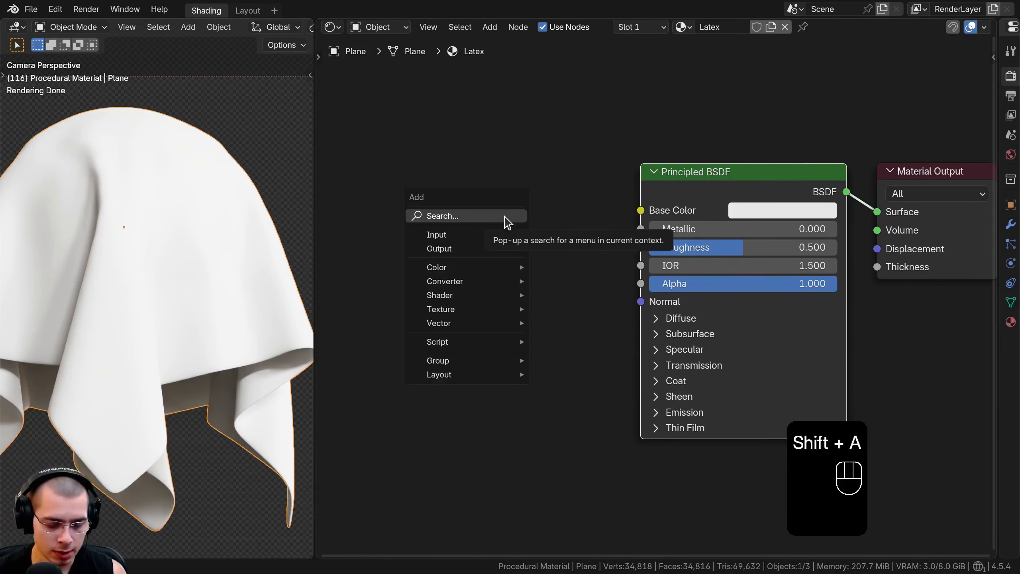
text(ga)
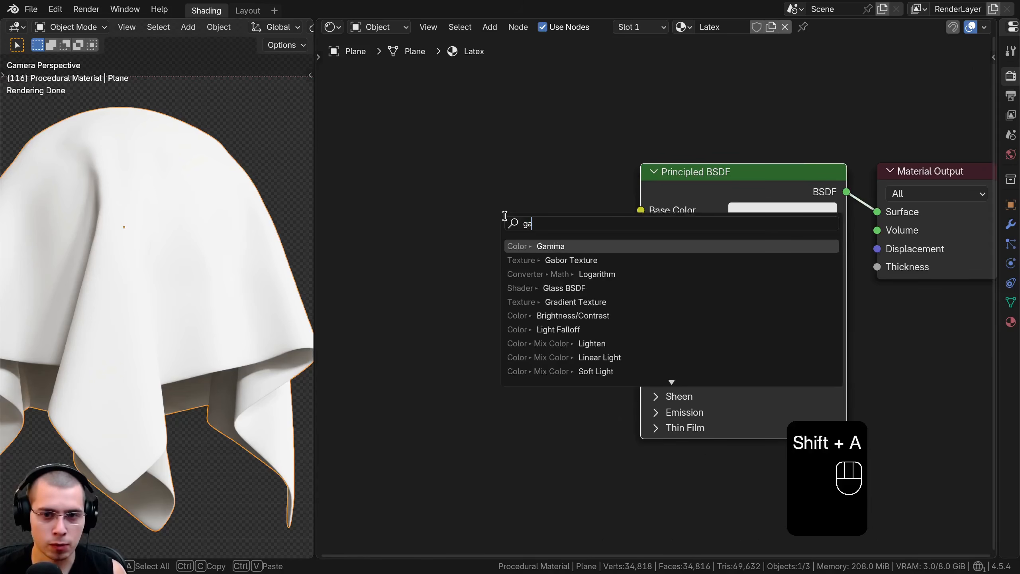
key(Down)
key(Return)
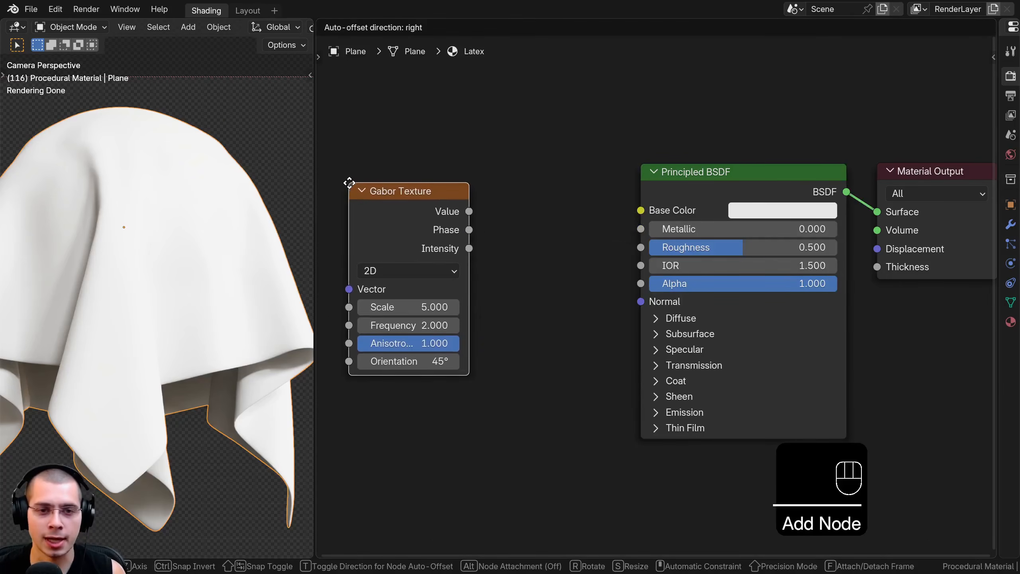
click(349, 182)
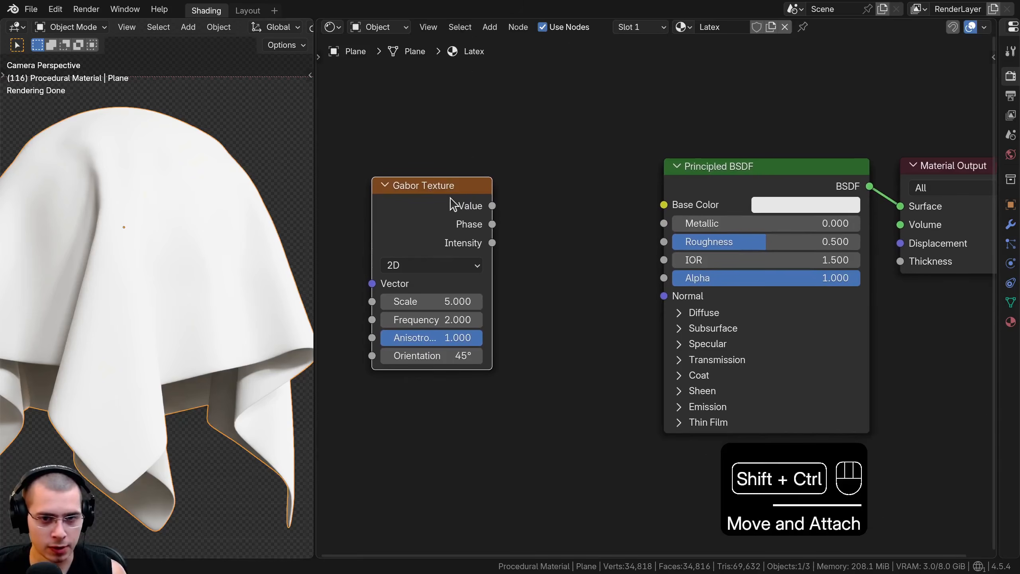
Preview the Gabor Texture's Value output directly on the cloth through the Material Output
ctrl+shift+click(453, 203)
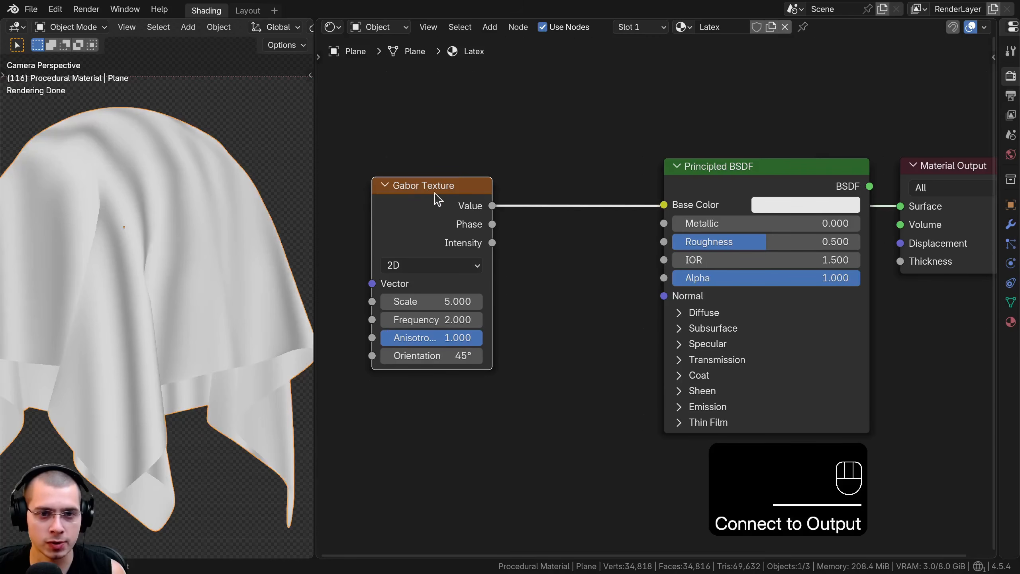
click(435, 195)
middle_drag(453, 199, 489, 201)
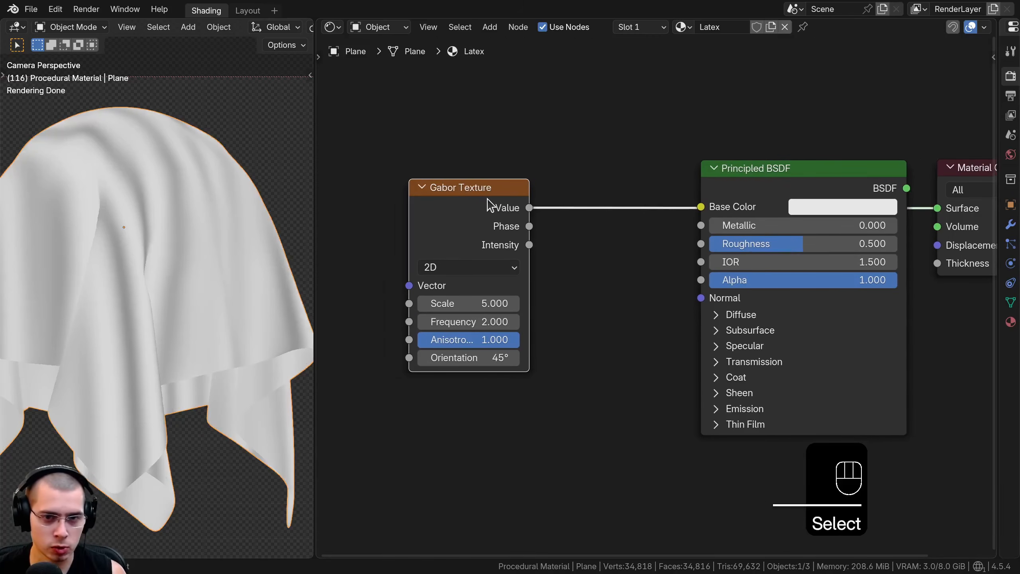
Add Mapping and Texture Coordinate nodes feeding the Gabor Texture's Vector input and space them out
key(ctrl+t)
middle_drag(596, 186, 815, 155)
key(a)
drag(542, 202, 542, 137)
drag(416, 218, 402, 192)
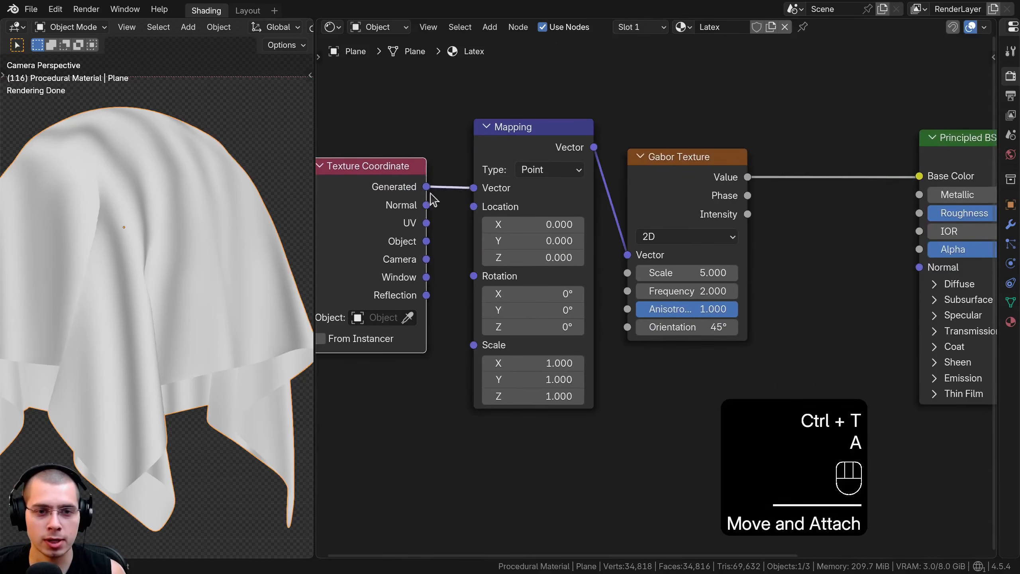
drag(505, 143, 487, 150)
Feed the Mapping node's Vector input from the Object texture coordinates and move the coordinate node closer to it
drag(426, 241, 456, 194)
drag(379, 234, 389, 205)
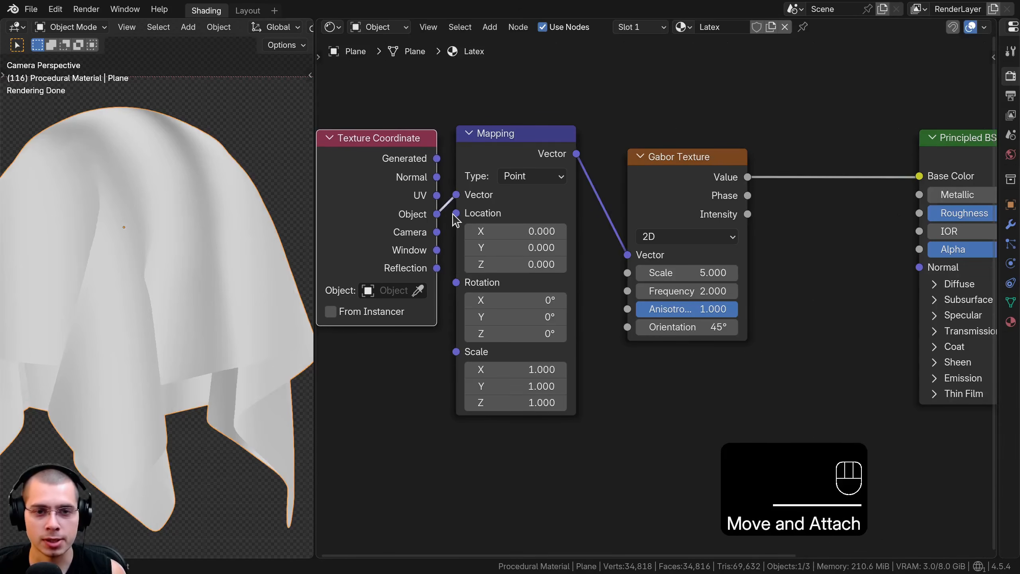
drag(402, 119, 488, 186)
key(g)
click(471, 190)
scroll(551, 209, down, 1)
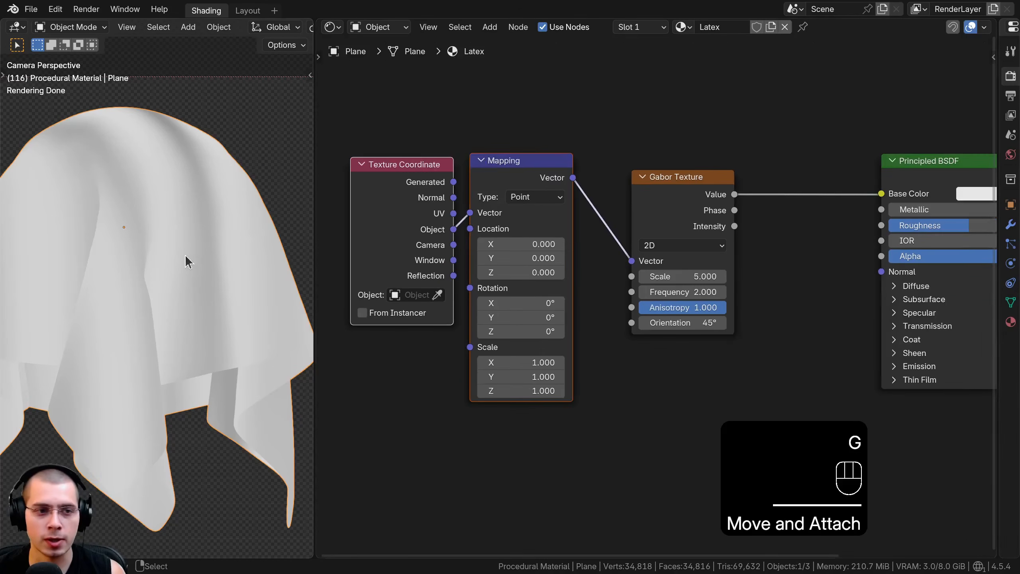
Try a Gabor Texture Scale of 19.7 and inspect the stripe pattern from several sides of the cloth
middle_drag(185, 256, 179, 336)
scroll(131, 248, up, 4)
scroll(186, 294, up, 2)
shift+middle_drag(131, 247, 182, 328)
scroll(142, 255, up, 3)
shift+middle_drag(141, 255, 96, 269)
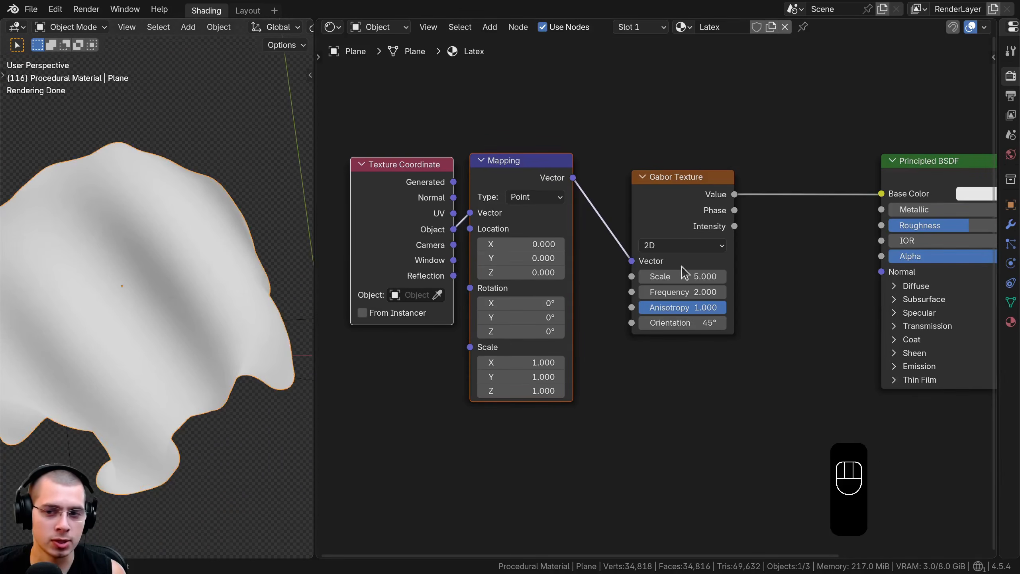
drag(685, 276, 811, 276)
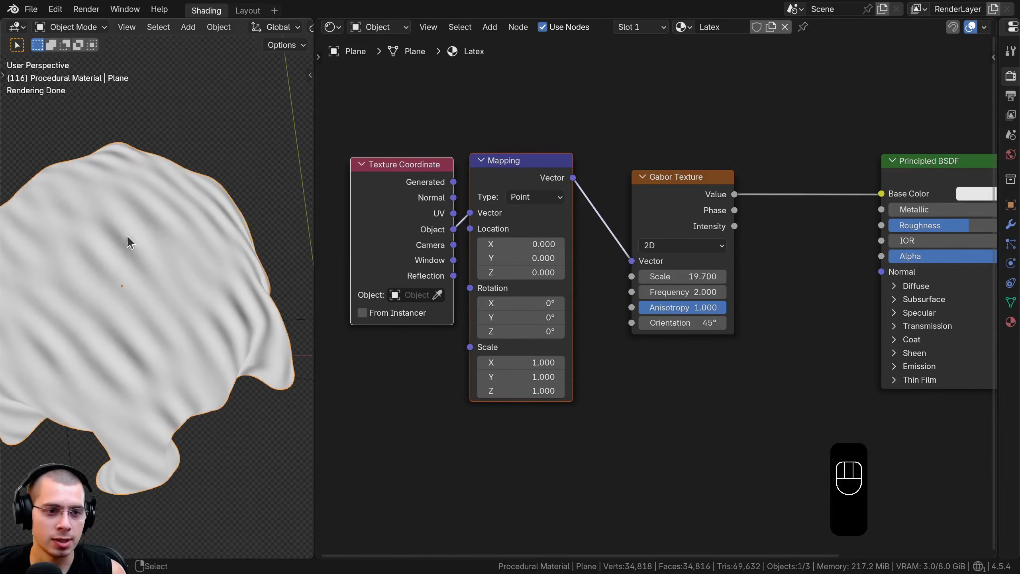
middle_drag(149, 285, 170, 232)
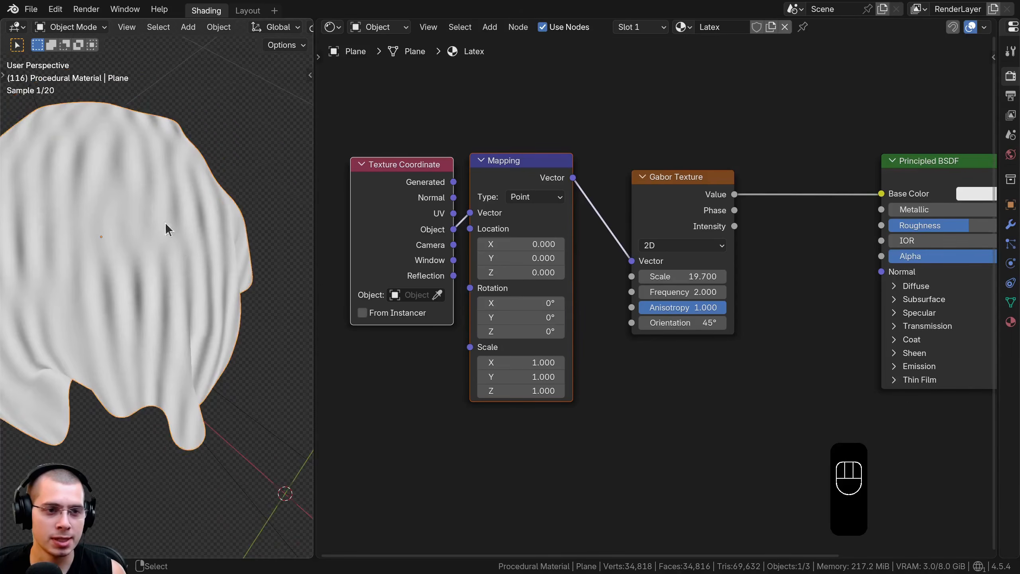
middle_drag(98, 268, 205, 280)
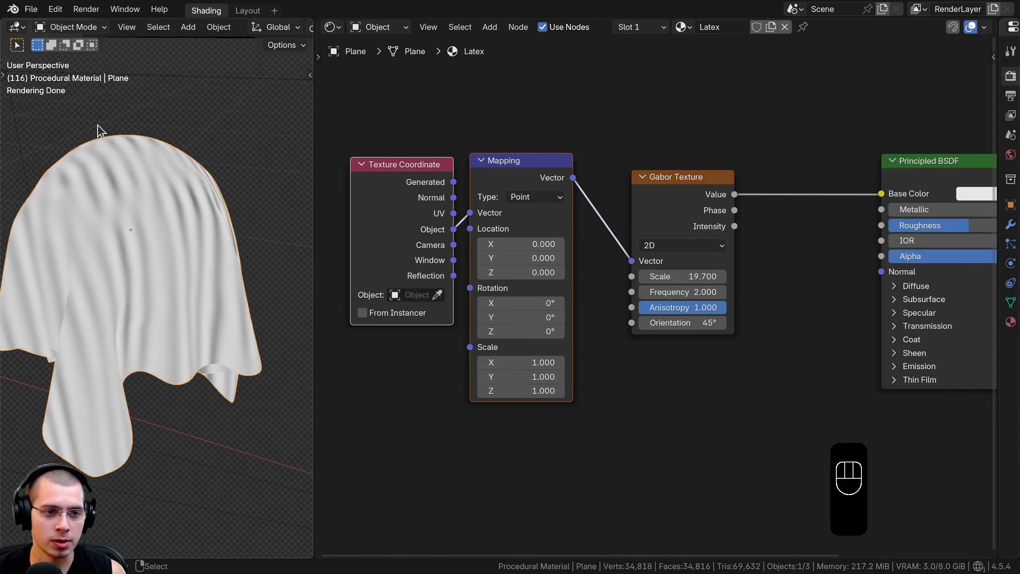
shift+middle_drag(129, 224, 119, 244)
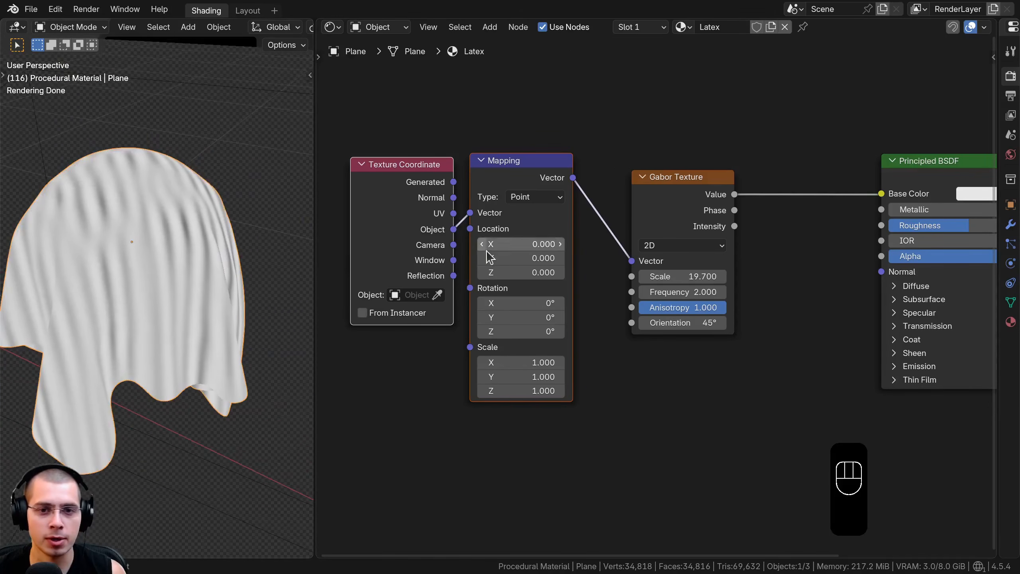
Set the Gabor Texture's Scale to 15
scroll(651, 294, up, 2)
click(663, 282)
text(15)
key(Return)
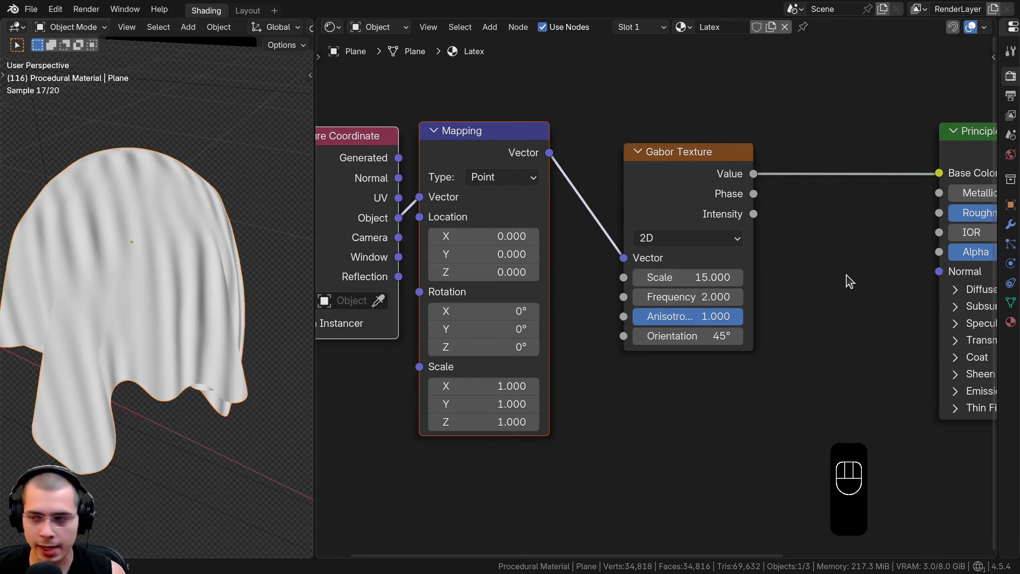
Insert a Noise Texture node into the link between the Mapping node and the Gabor Texture
scroll(755, 322, up, 1)
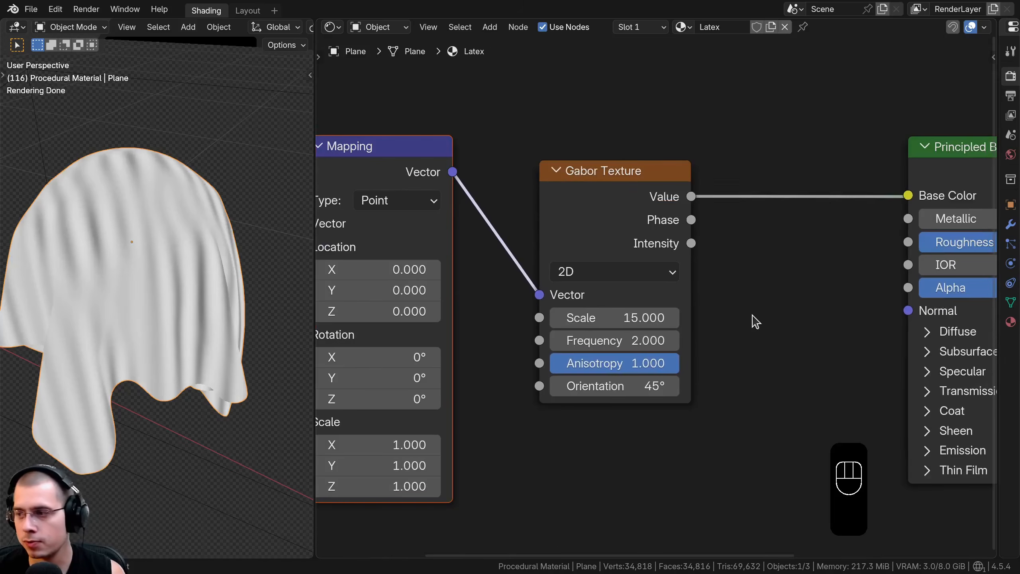
click(586, 220)
scroll(598, 247, down, 1)
scroll(114, 151, up, 1)
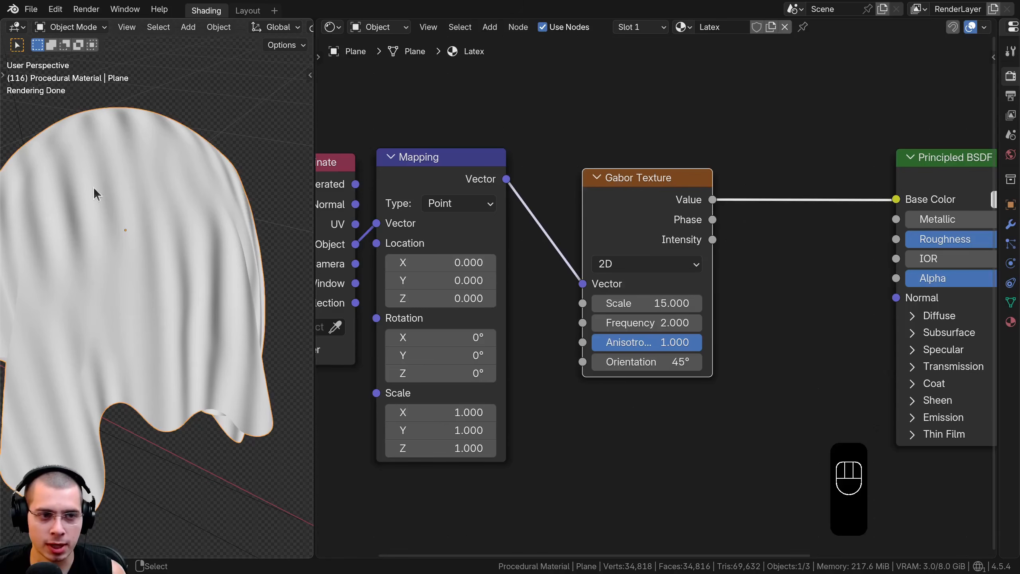
key(shift+a)
text(nois)
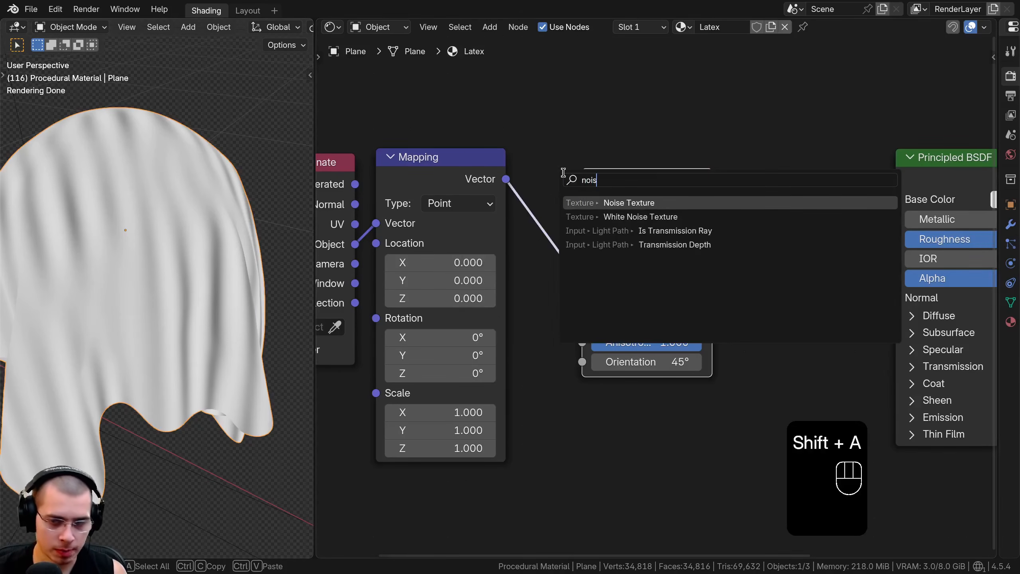
key(Return)
click(574, 194)
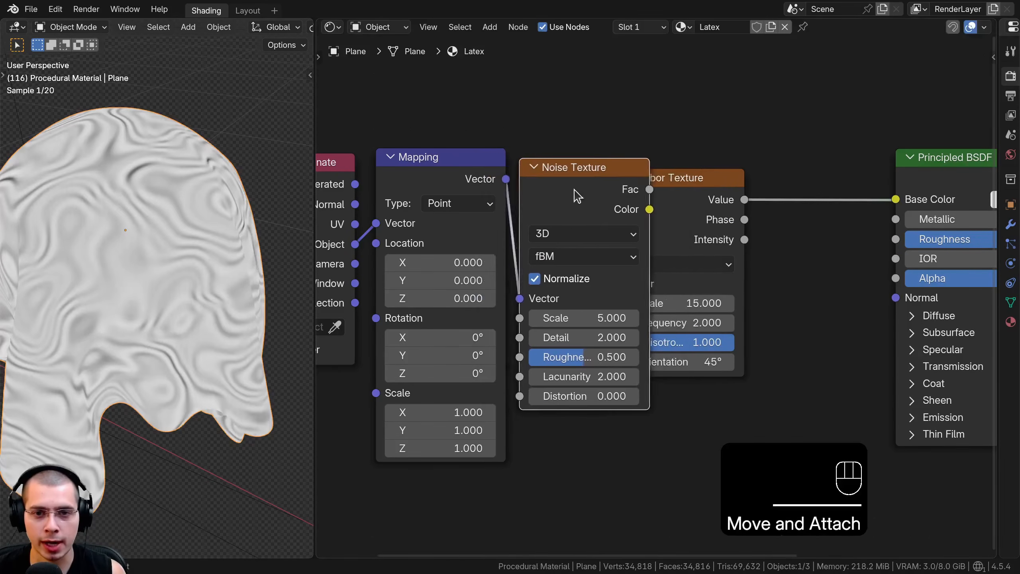
middle_drag(604, 191, 570, 192)
Insert a Linear Light mix node between the Noise Texture and the Gabor Texture, spreading the nodes apart
shift+middle_drag(117, 176, 146, 165)
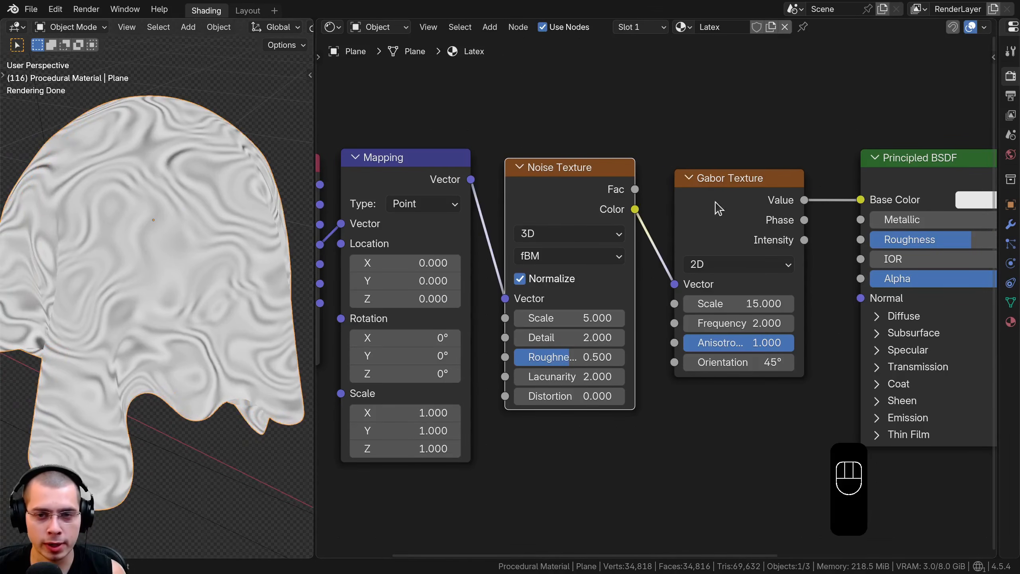
shift+middle_drag(316, 178, 273, 193)
scroll(651, 194, down, 2)
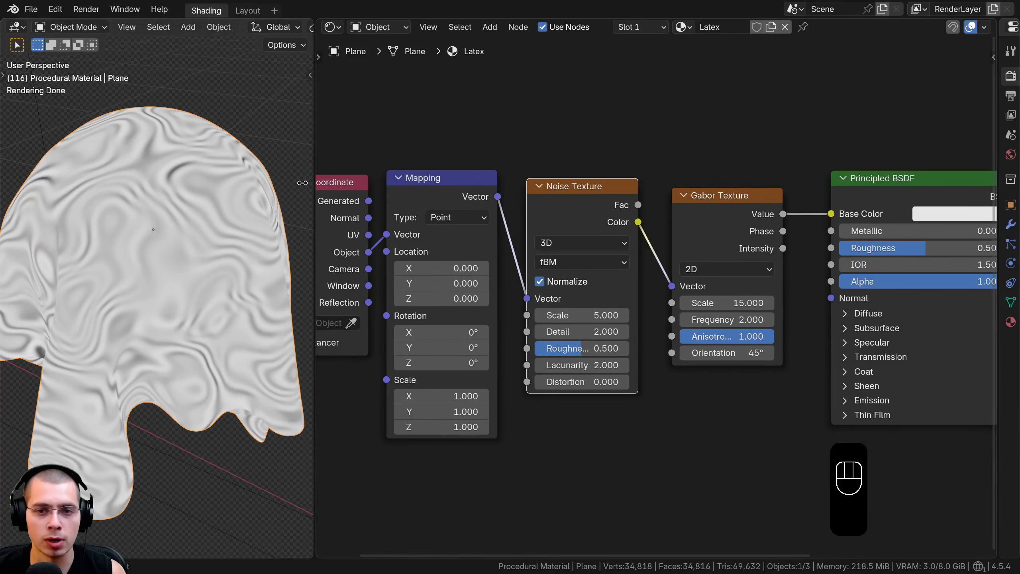
middle_drag(128, 219, 192, 161)
key(shift+a)
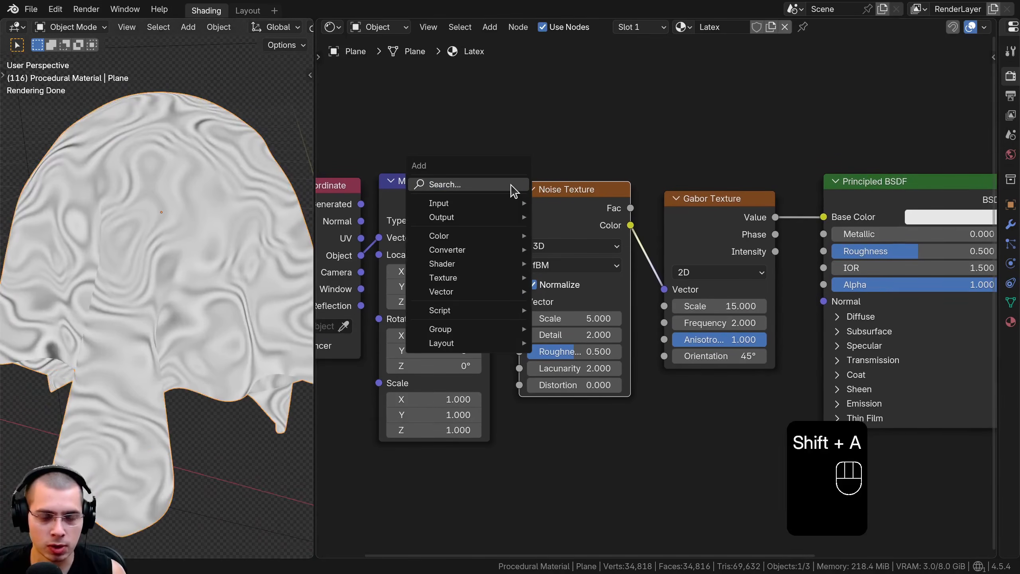
text(linea)
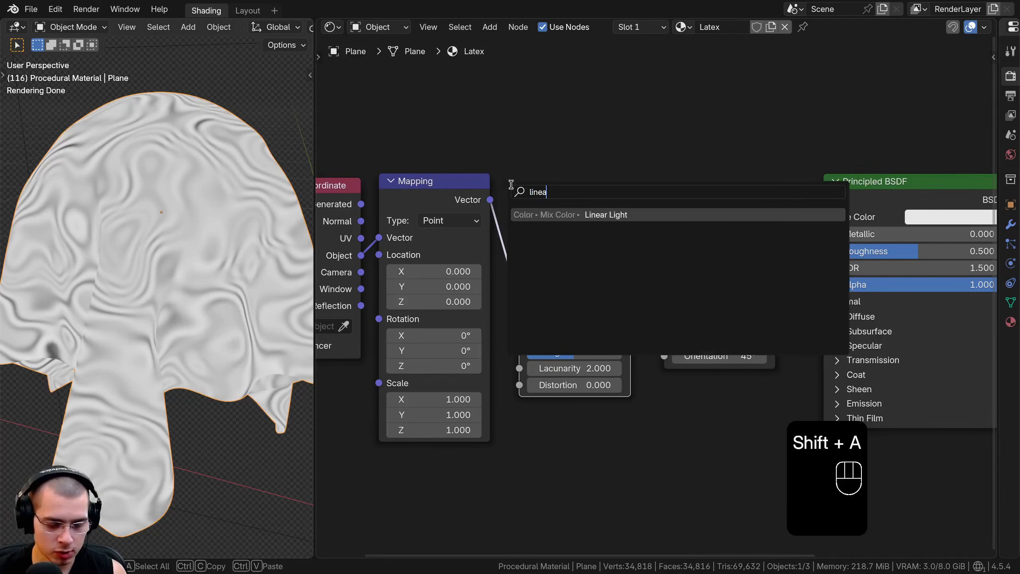
click(577, 214)
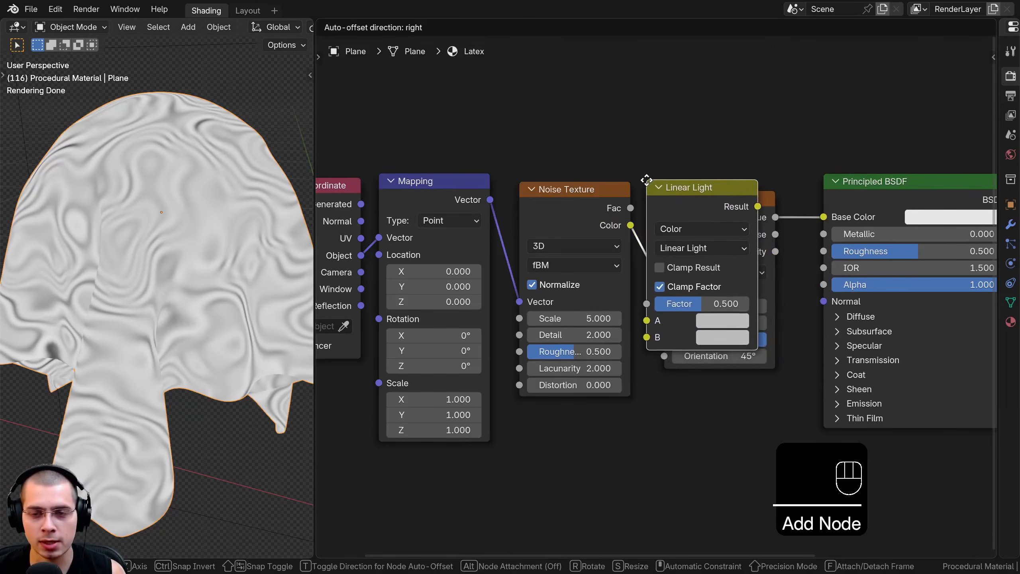
click(551, 218)
middle_drag(551, 218, 429, 228)
drag(708, 200, 927, 255)
drag(721, 212, 944, 286)
middle_drag(504, 248, 569, 237)
Reconnect the Noise Texture's Color output to the Linear Light's B input and move the Noise Texture node lower
scroll(569, 237, up, 2)
middle_drag(439, 215, 526, 187)
scroll(525, 187, up, 1)
drag(549, 181, 535, 204)
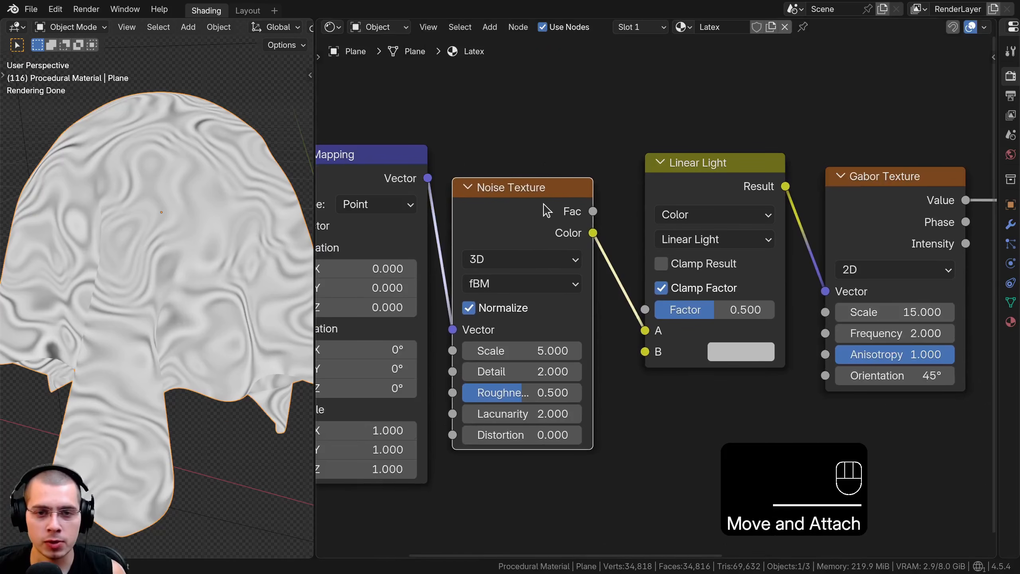
drag(644, 329, 646, 352)
drag(532, 210, 552, 298)
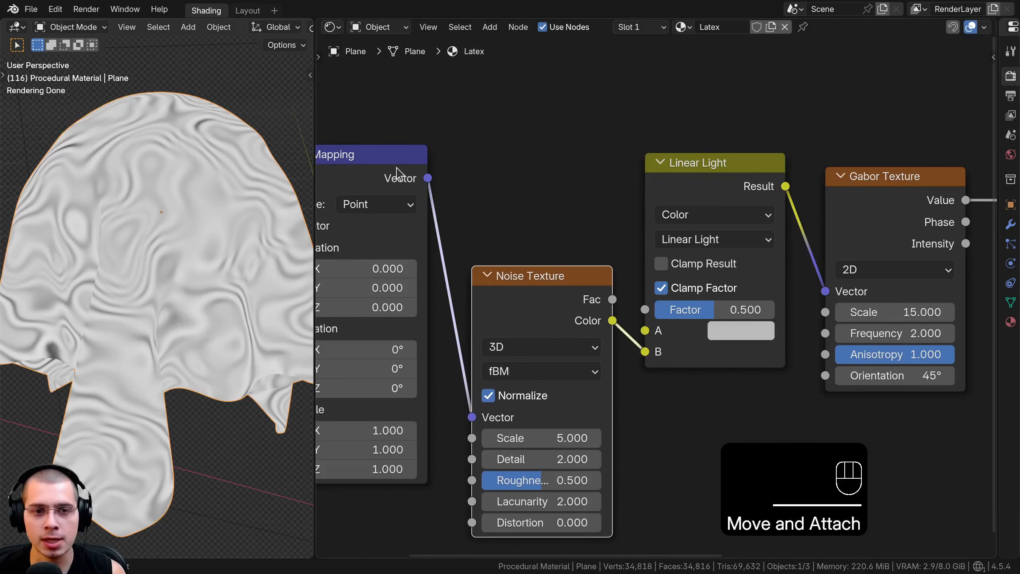
Connect the Mapping node's Vector output to the Linear Light's A input and move the Noise Texture back up between them
middle_drag(396, 168, 491, 164)
click(482, 161)
drag(522, 175, 742, 329)
drag(656, 263, 622, 183)
middle_drag(620, 182, 478, 183)
click(663, 194)
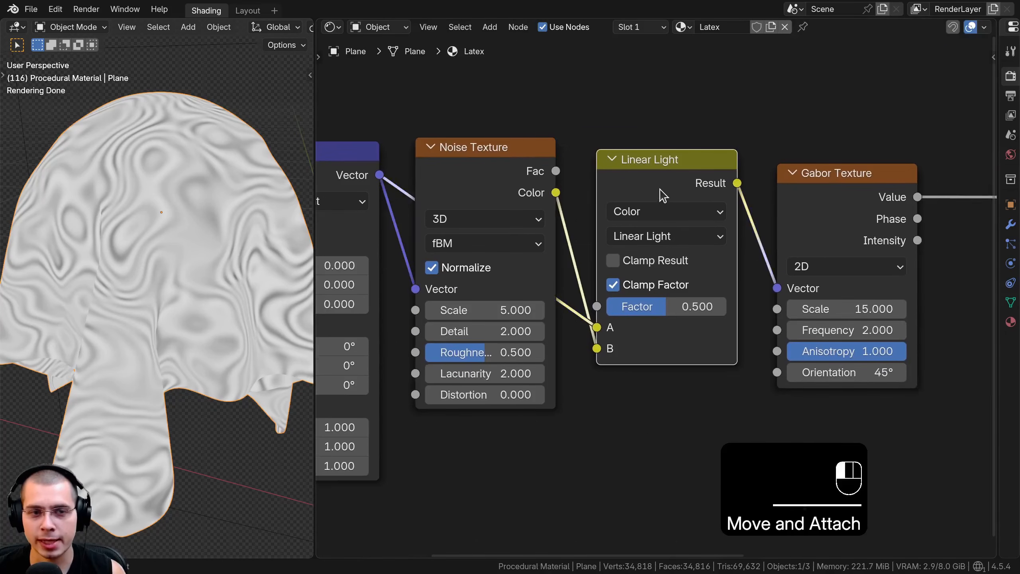
middle_drag(579, 188, 742, 189)
click(500, 150)
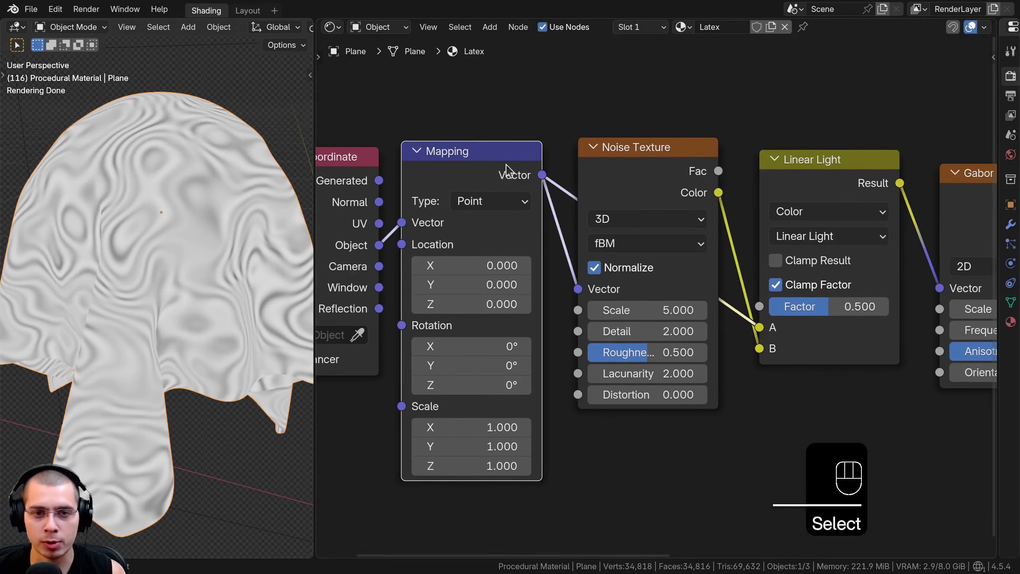
middle_drag(593, 153, 498, 167)
click(560, 180)
middle_drag(570, 185, 550, 187)
Try Linear Light Factor values of 0 and about 0.313 to compare the distortion of the stripes
mouse_move(713, 323)
mouse_down()
mouse_move(655, 323)
mouse_move(743, 323)
mouse_move(594, 323)
mouse_up()
scroll(723, 322, up, 1)
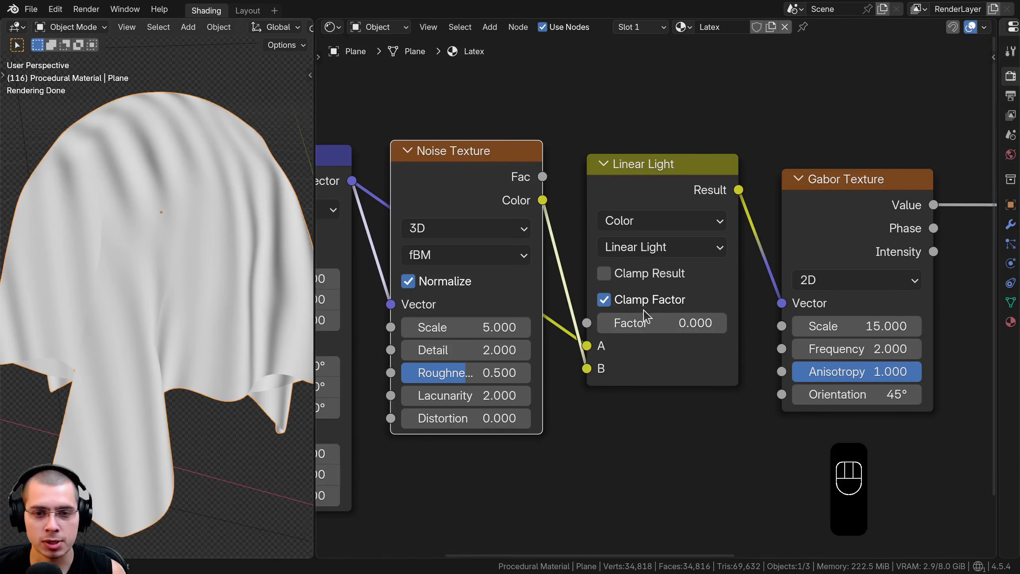
middle_drag(627, 328, 625, 339)
drag(453, 202, 450, 209)
drag(660, 269, 699, 268)
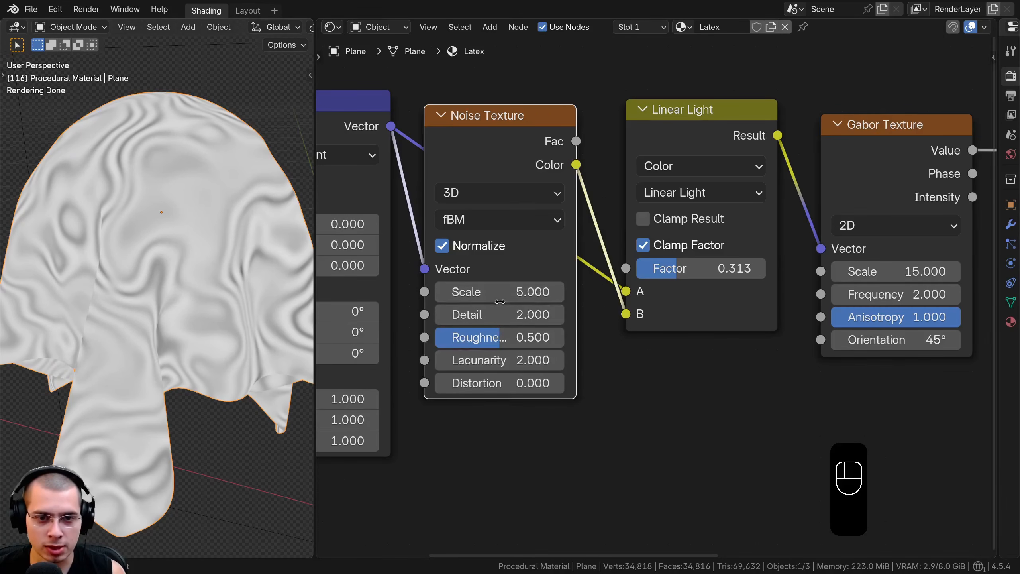
Try the Noise Texture's Detail at 15, inspect the cloth up close, and reset the value to its default
drag(502, 321, 563, 318)
right_click(542, 317)
right_click(540, 337)
scroll(153, 241, up, 5)
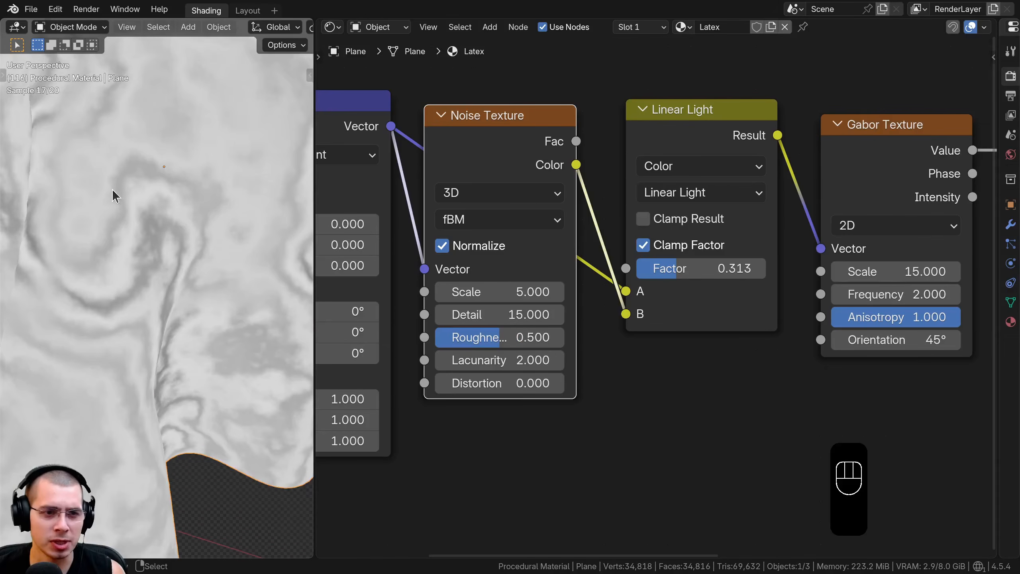
scroll(171, 173, down, 3)
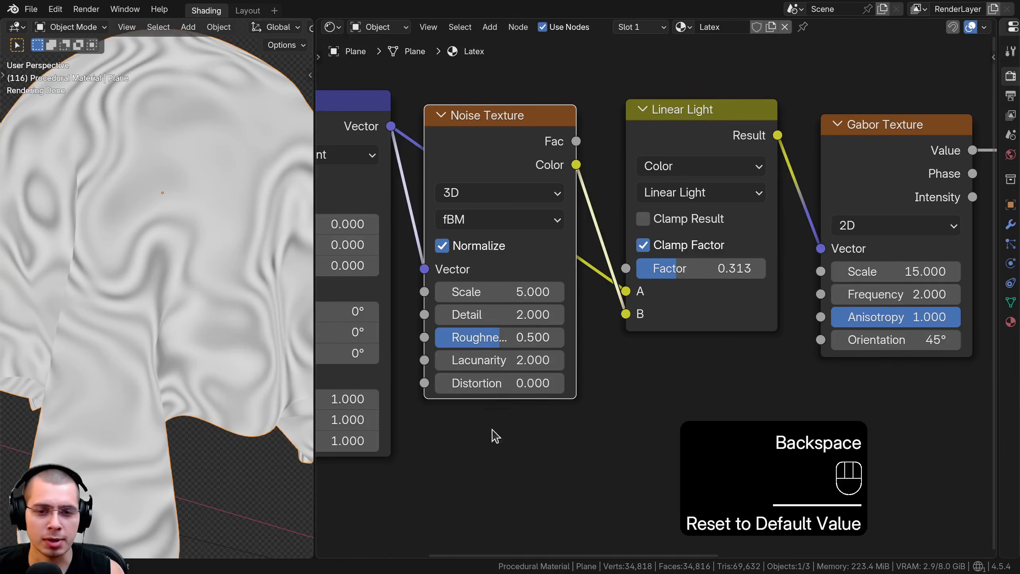
Set the Noise Texture's Scale to 2
double_click(498, 291)
text(2)
key(Return)
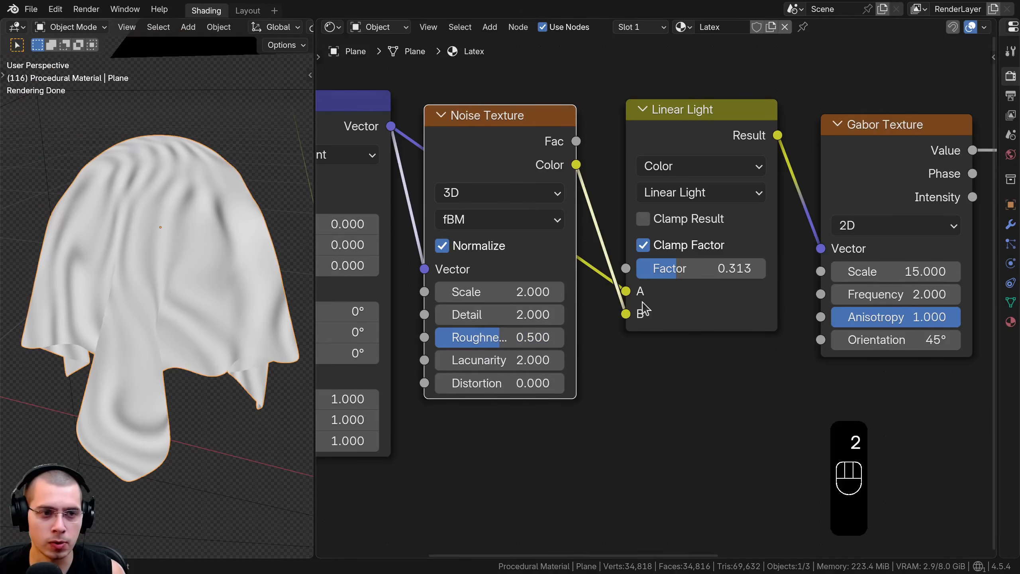
Test the Linear Light Factor at about 0.442, bring it down to 0, and reposition the Noise Texture node beside it
mouse_move(679, 269)
mouse_down()
mouse_move(718, 268)
mouse_move(662, 268)
mouse_move(694, 268)
mouse_up()
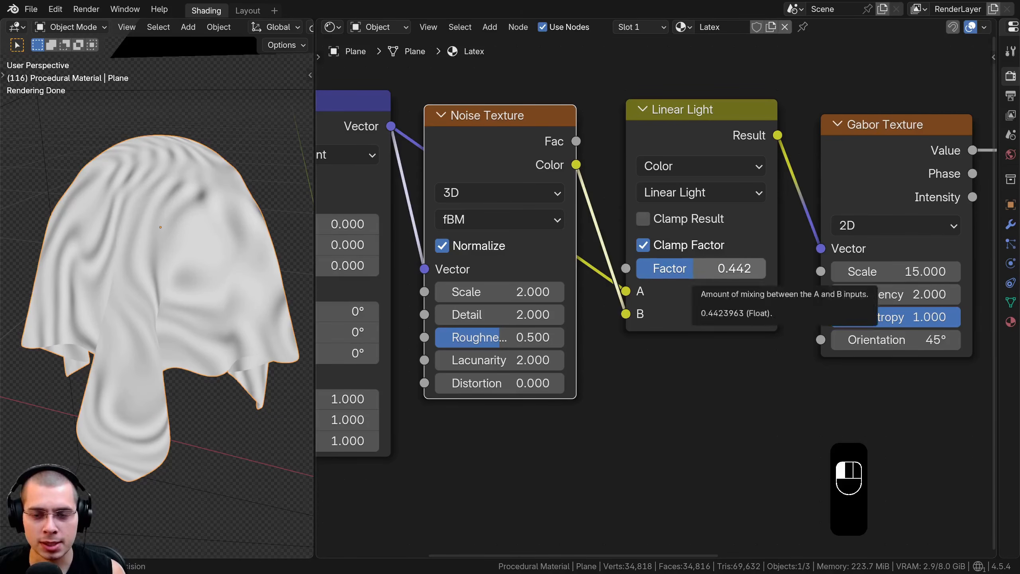
drag(711, 269, 639, 269)
drag(484, 245, 488, 282)
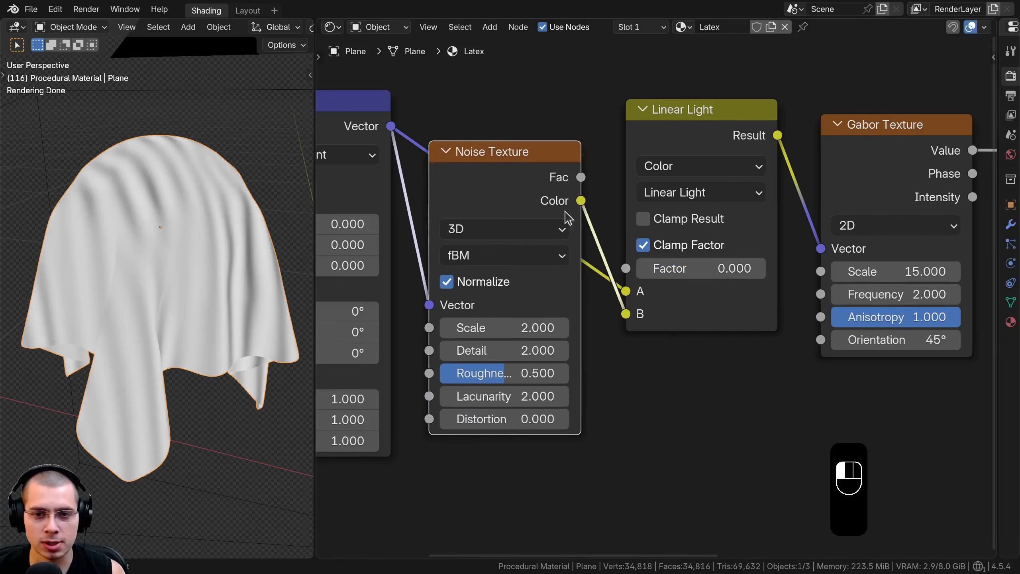
mouse_move(667, 269)
mouse_down()
mouse_move(687, 269)
mouse_move(651, 269)
mouse_move(703, 269)
mouse_move(634, 269)
mouse_up()
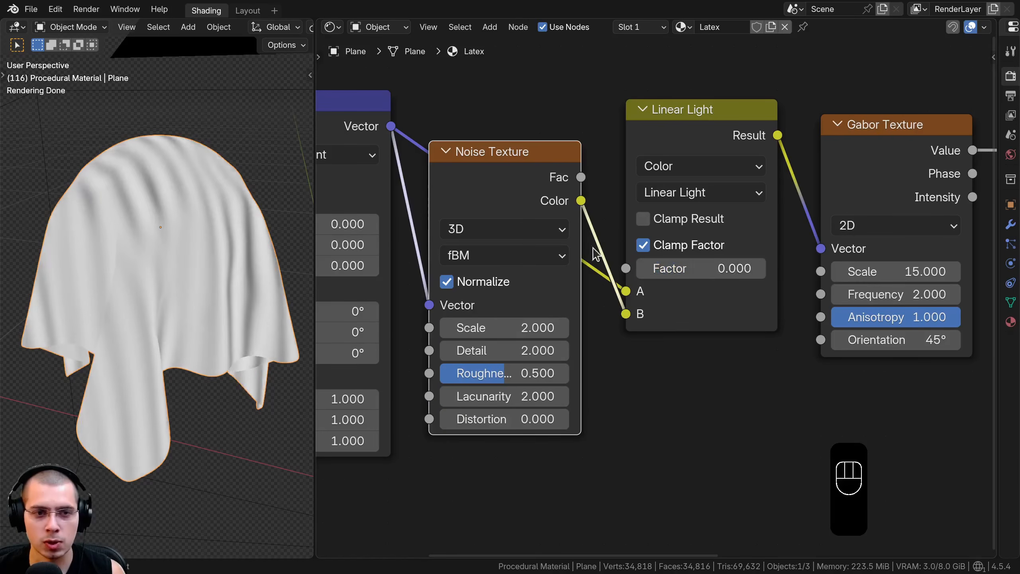
drag(519, 206, 527, 165)
Try out the Gabor Texture's Anisotropy slider and a lower Orientation of about 35.7°, cancelling the change
middle_drag(715, 240, 519, 242)
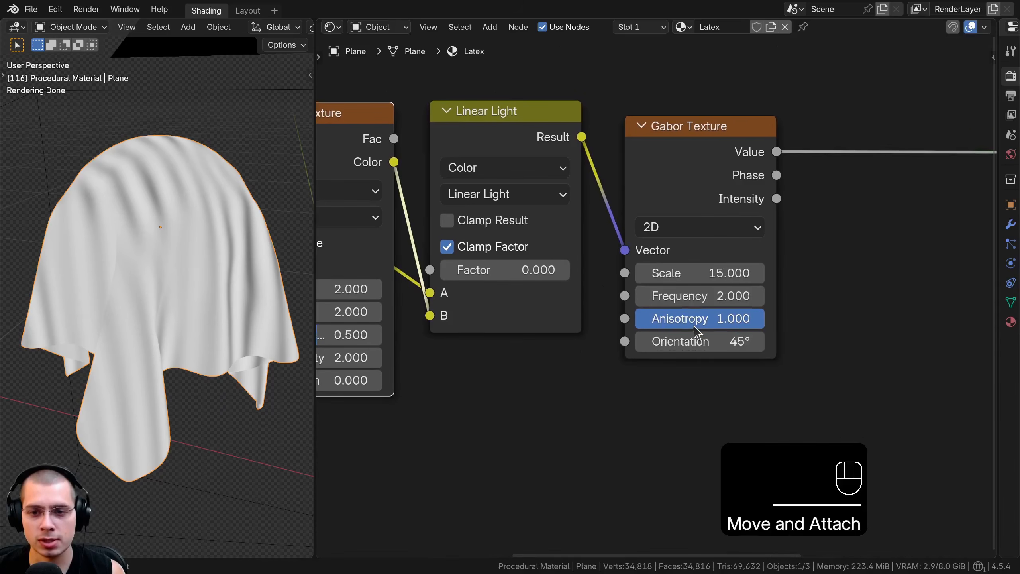
mouse_move(763, 318)
mouse_down()
mouse_move(642, 318)
mouse_move(766, 319)
mouse_up()
mouse_move(698, 341)
mouse_down()
mouse_move(599, 342)
mouse_move(759, 341)
mouse_move(681, 341)
mouse_up()
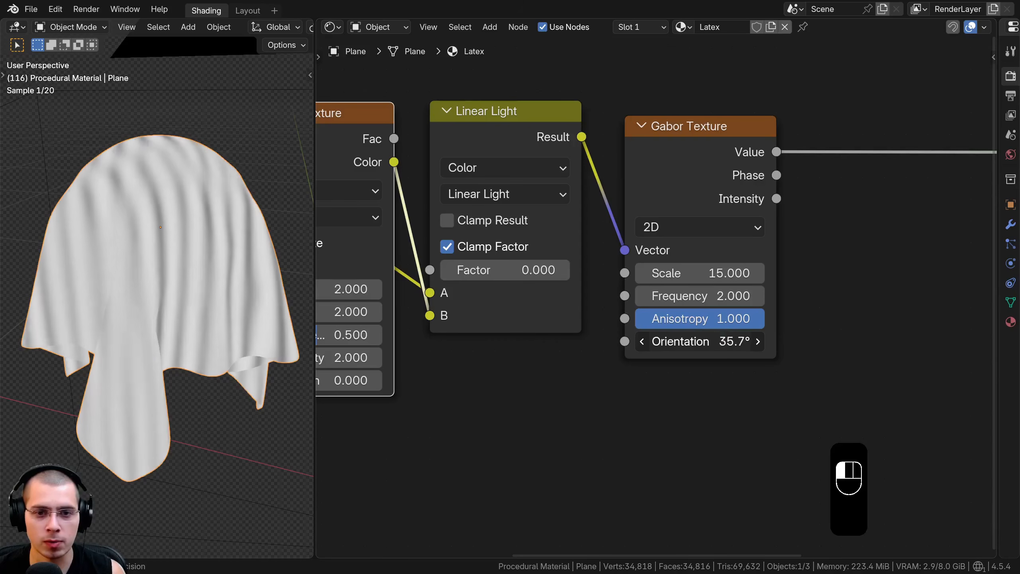
key(Escape)
Add a Bump node after the Gabor Texture, with the texture's Value output feeding the Bump's Height input
scroll(584, 270, down, 4)
ctrl+scroll(583, 271, down, 3)
key(shift+a)
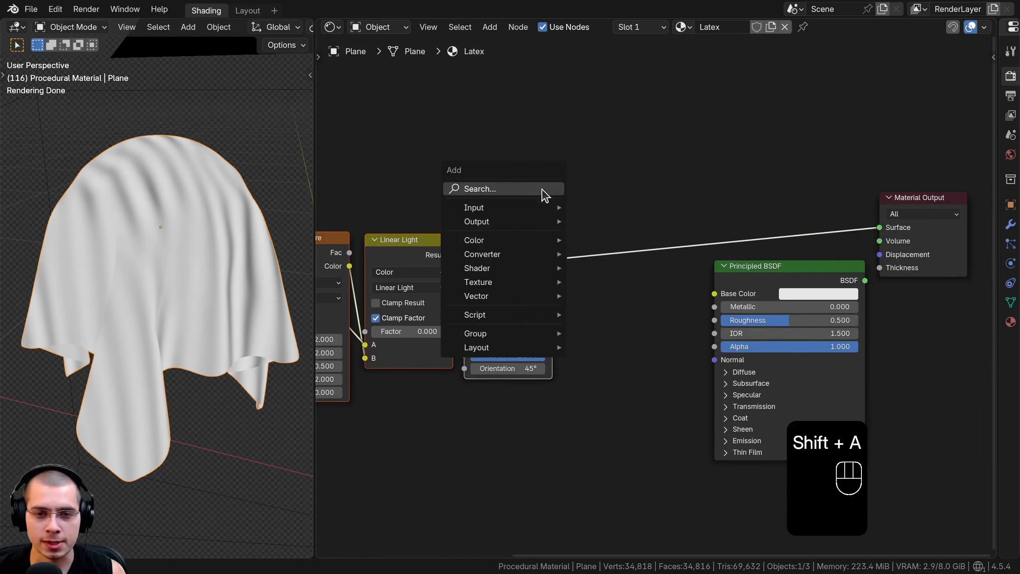
text(bum)
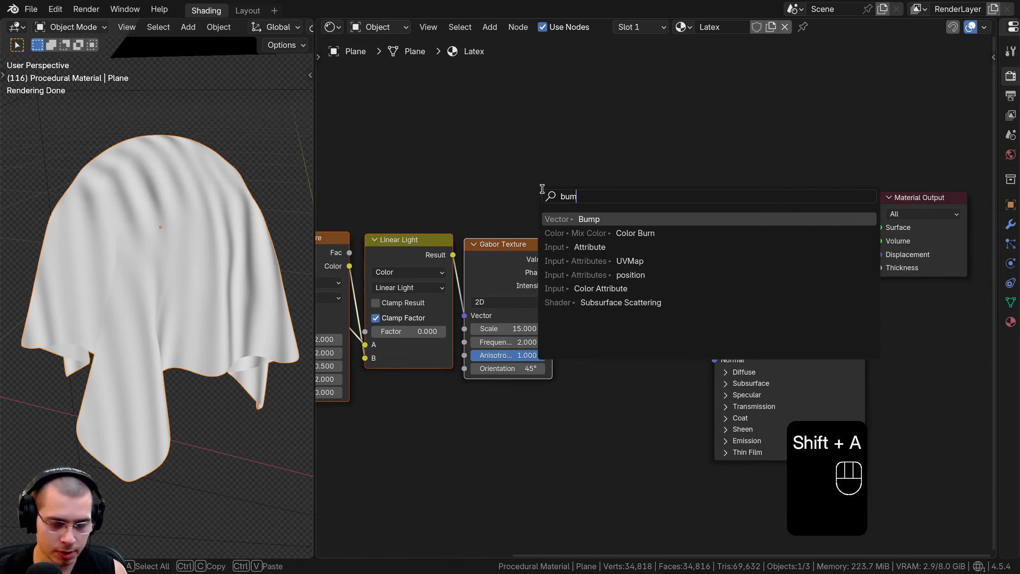
click(589, 218)
click(627, 234)
scroll(510, 241, up, 1)
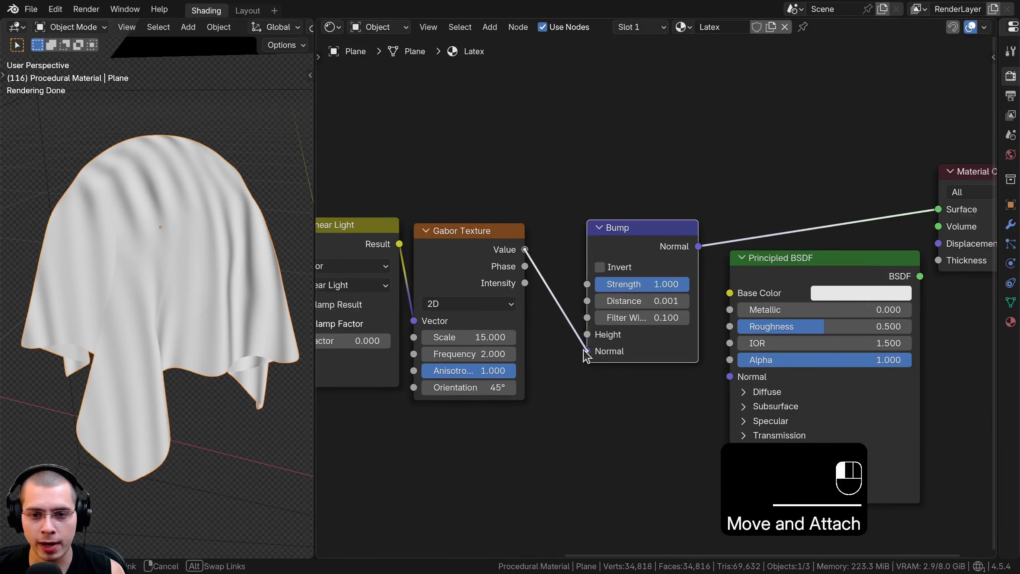
drag(588, 337, 588, 337)
drag(617, 246, 585, 257)
Set the Bump node's Distance to 0.005
middle_drag(107, 219, 96, 224)
scroll(97, 223, up, 1)
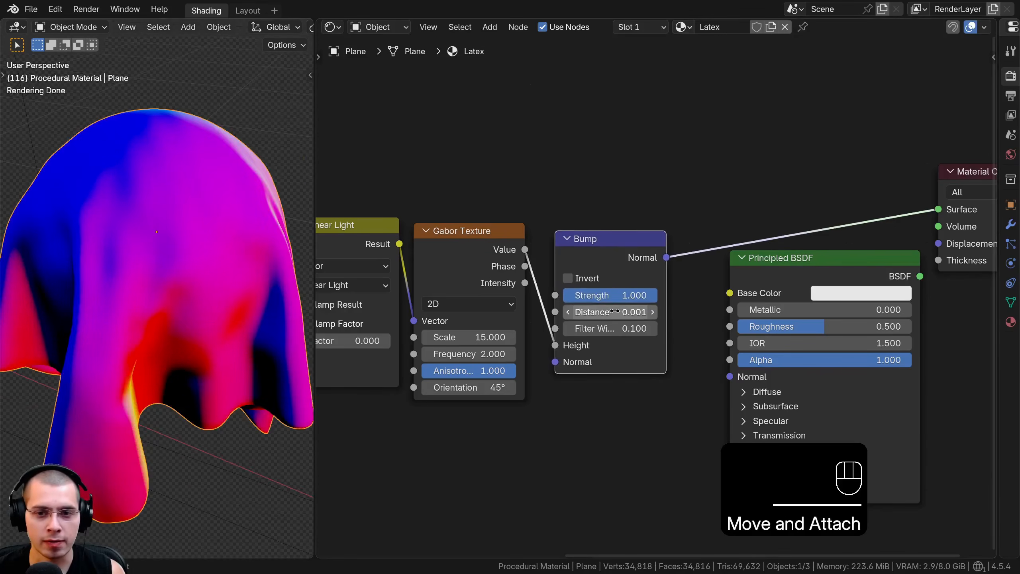
mouse_move(614, 312)
mouse_down()
mouse_move(623, 313)
mouse_move(612, 312)
mouse_up()
scroll(620, 410, up, 1)
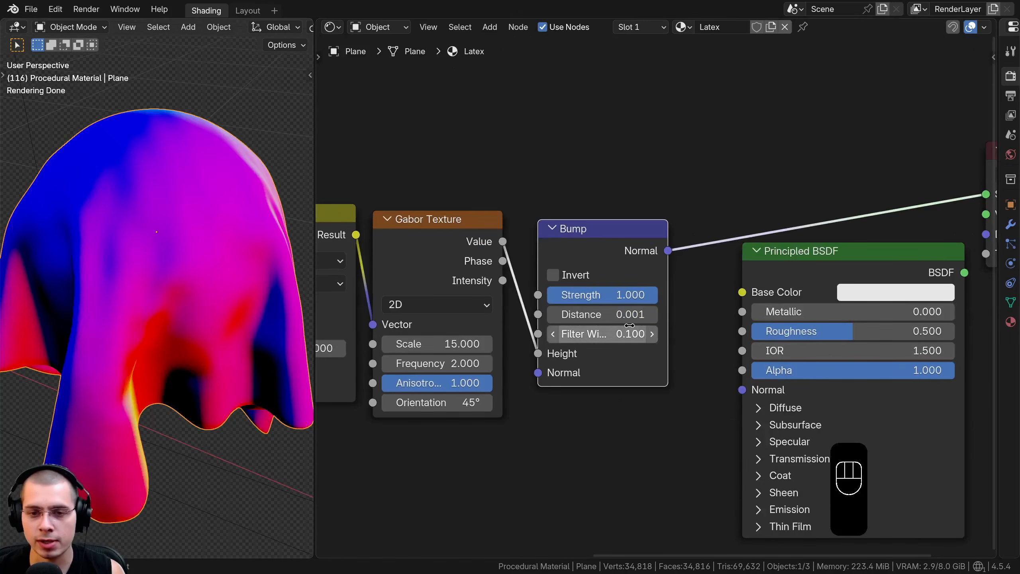
double_click(618, 316)
key(BackSpace)
text(5)
key(Return)
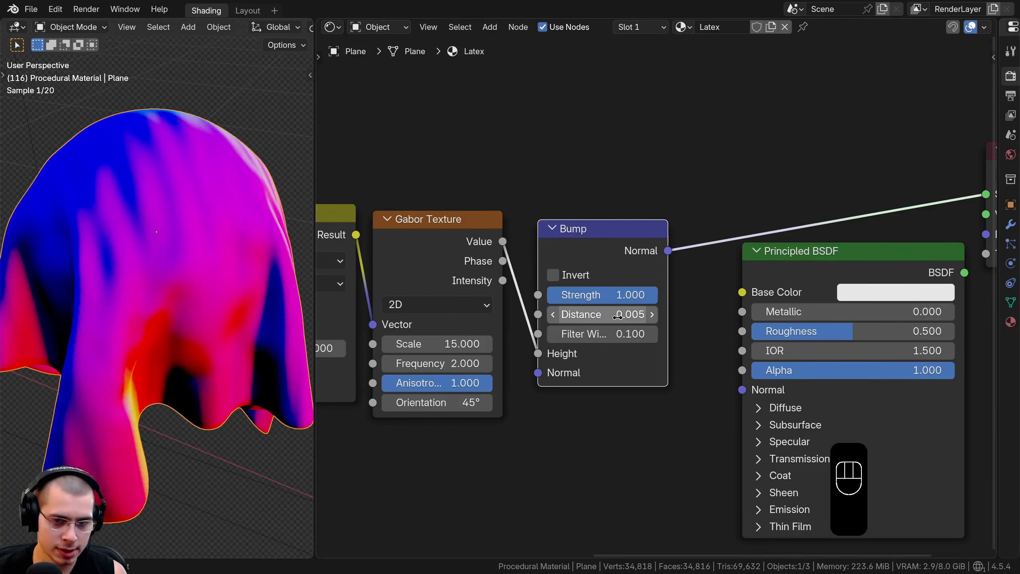
click(568, 318)
click(678, 318)
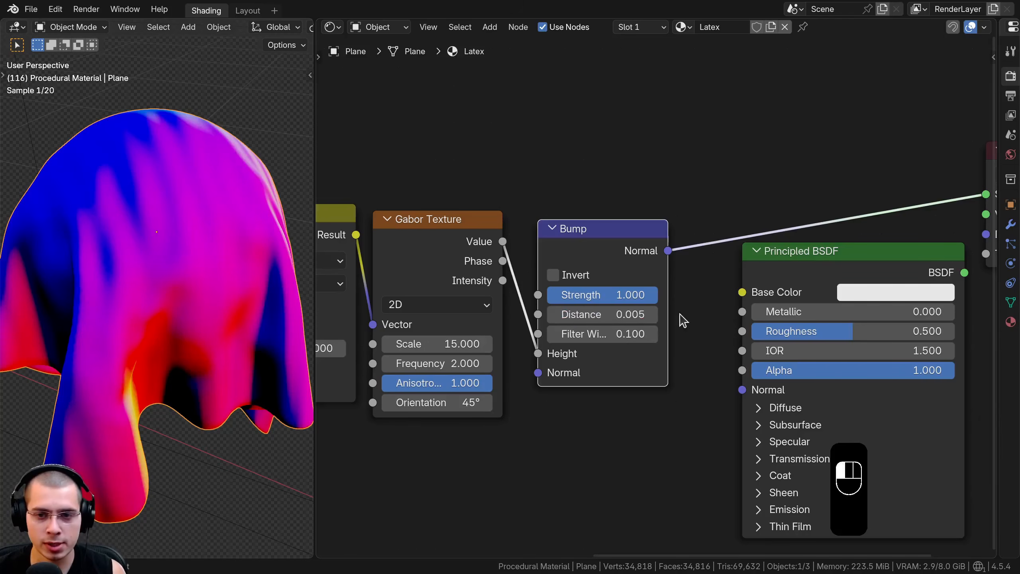
Connect the Bump's Normal output to the Principled BSDF's Normal input and output the Principled BSDF to the material surface
drag(619, 252, 611, 277)
middle_drag(182, 159, 185, 84)
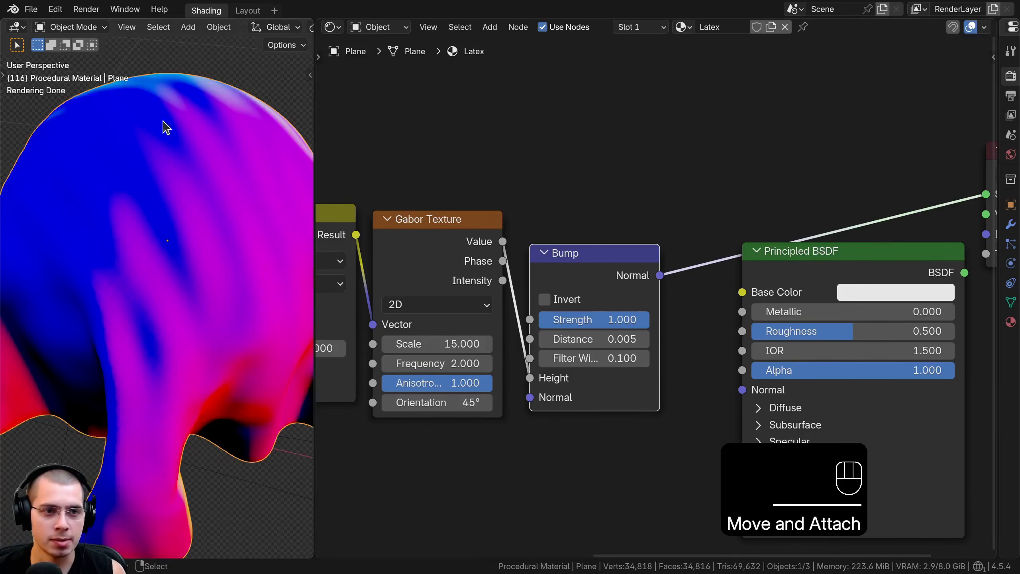
scroll(620, 326, down, 1)
middle_drag(619, 328, 570, 263)
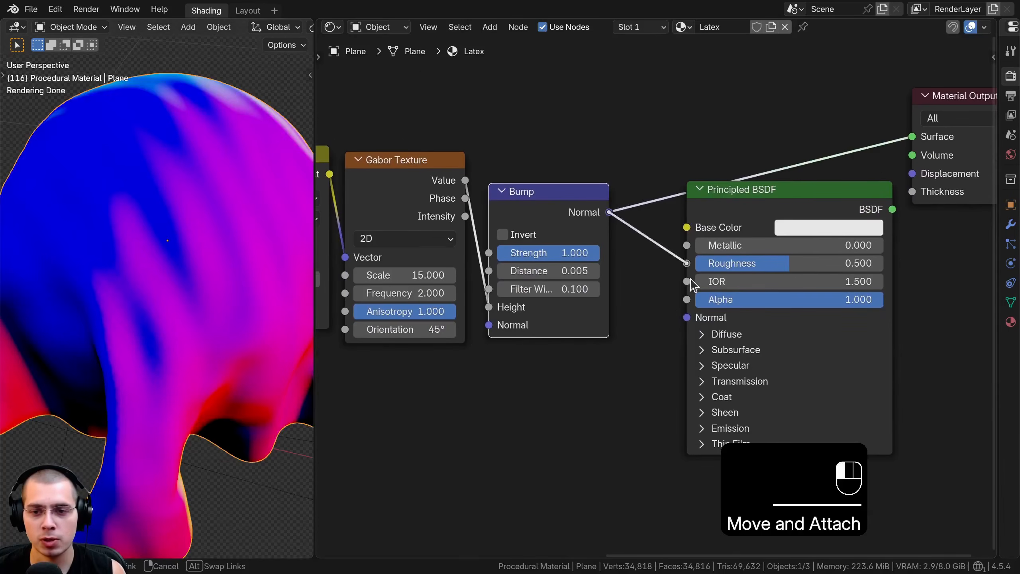
drag(686, 318, 686, 317)
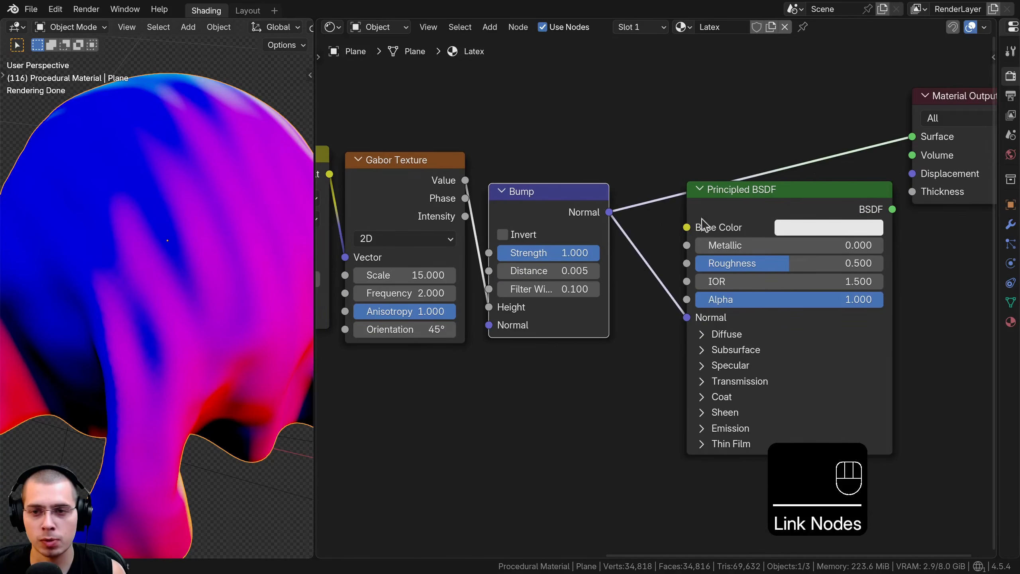
ctrl+shift+click(768, 195)
drag(768, 195, 758, 139)
scroll(102, 310, down, 3)
middle_drag(102, 309, 139, 300)
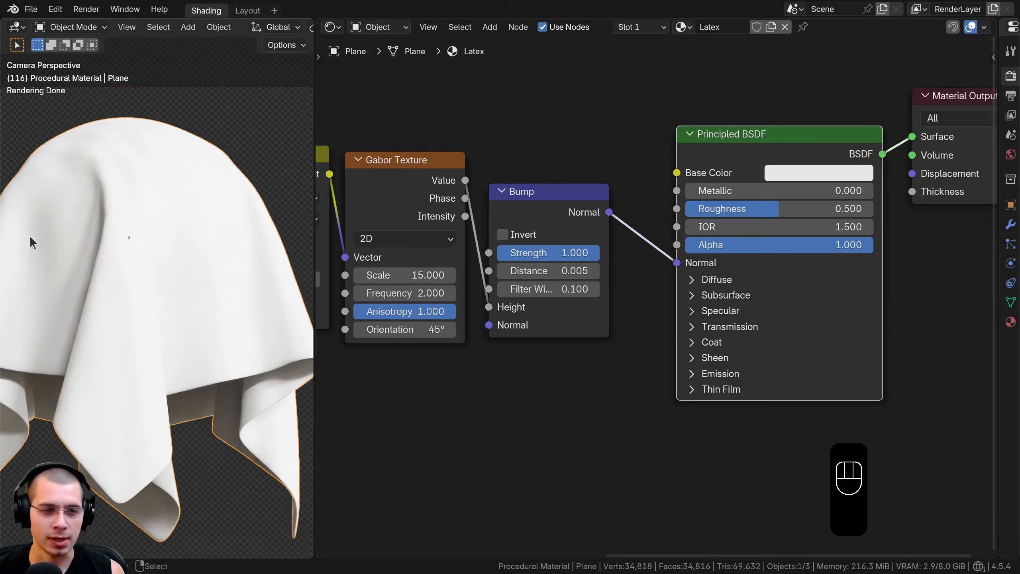
Set the Principled BSDF's Base Color to green, hex #41612DFF
scroll(852, 233, down, 2)
middle_drag(852, 232, 789, 261)
scroll(735, 204, up, 2)
middle_drag(735, 205, 646, 347)
key(ctrl+v)
scroll(695, 215, up, 2)
click(696, 217)
click(669, 313)
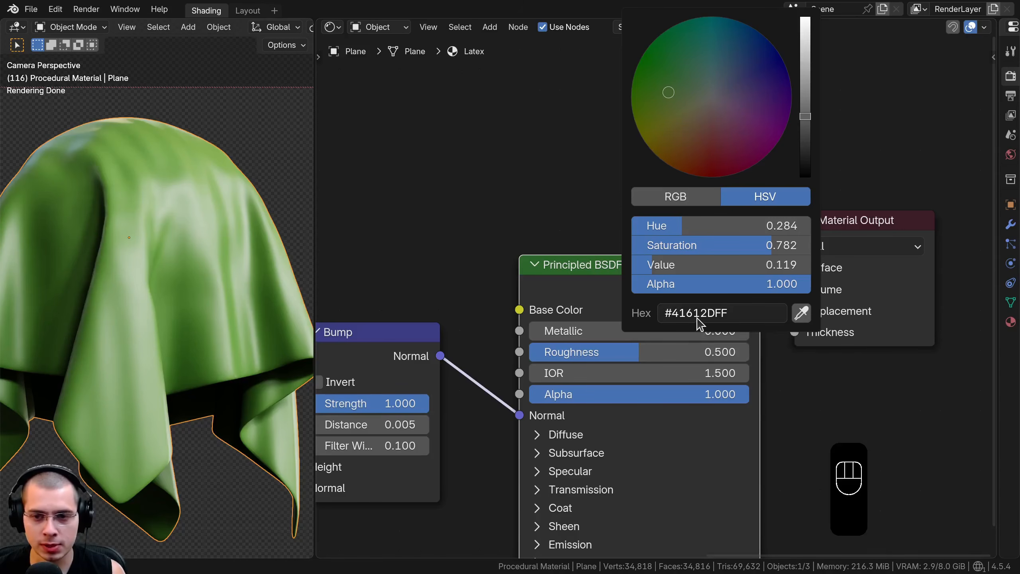
Set the Principled BSDF's Roughness to 0.2
middle_drag(526, 375, 523, 325)
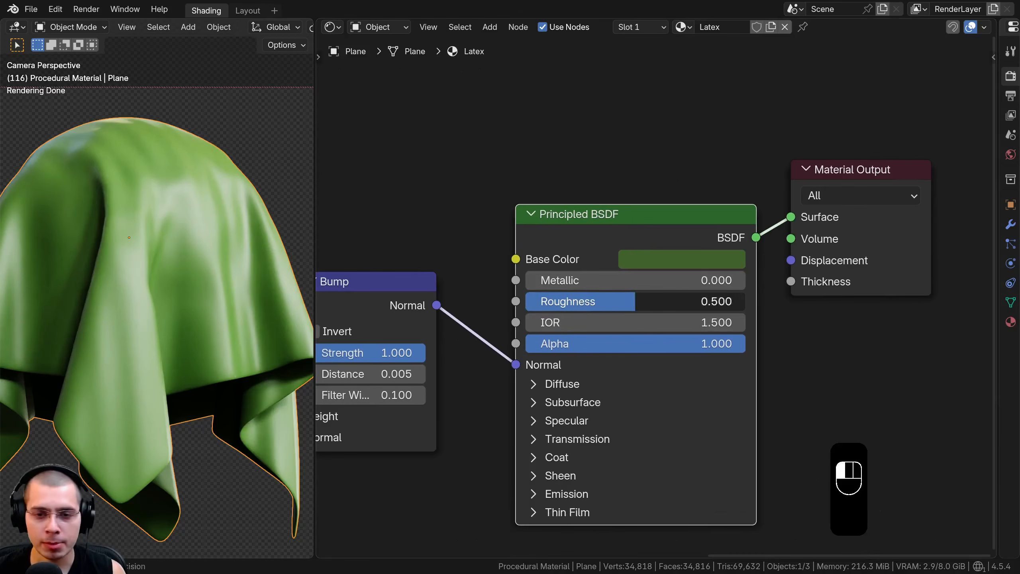
click(591, 303)
text(.2)
key(Return)
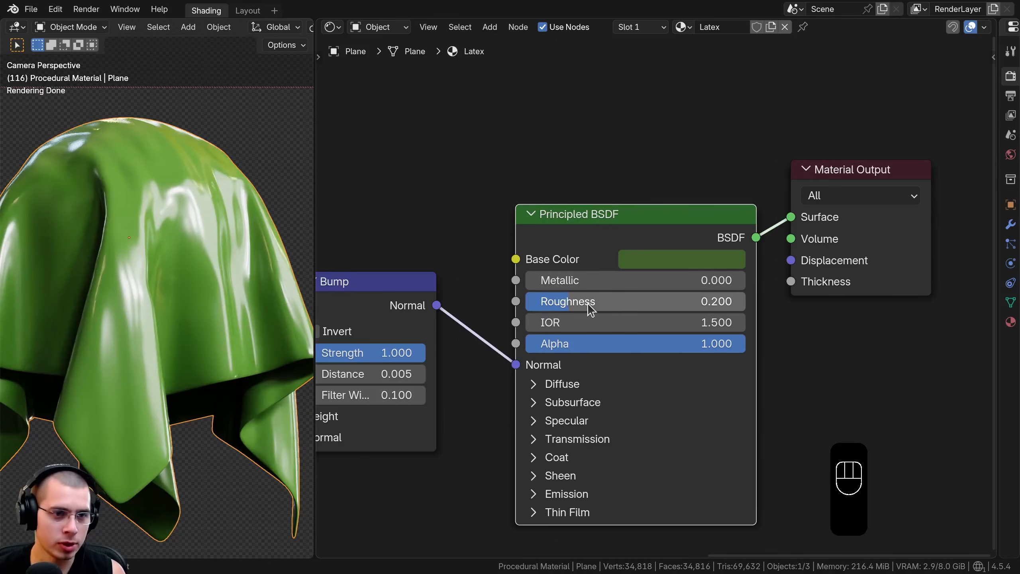
Inspect the glossy highlights on the cloth up close and widen the 3D viewport to show the whole cloth
shift+middle_drag(164, 153, 125, 231)
scroll(124, 231, up, 1)
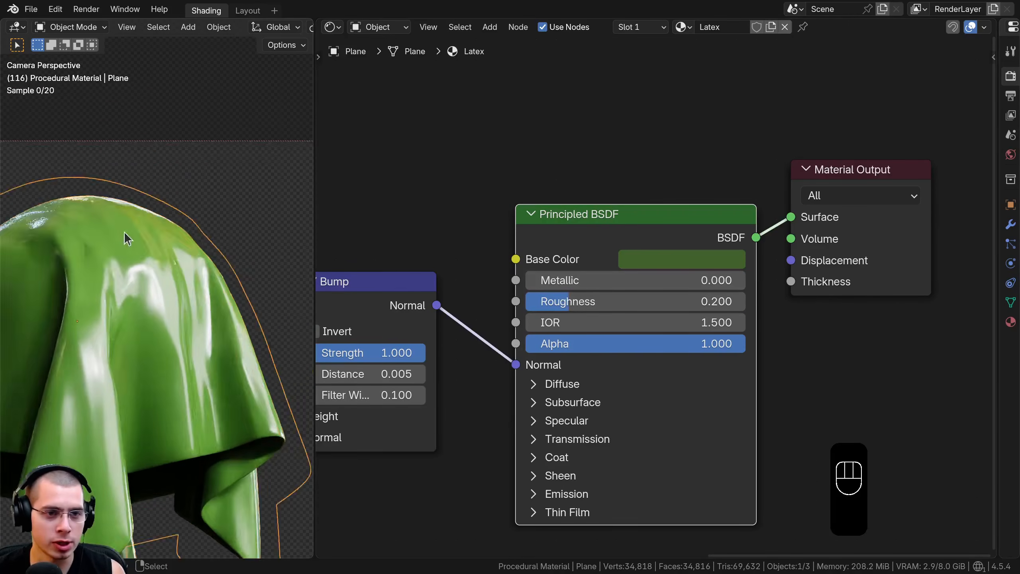
scroll(113, 179, up, 1)
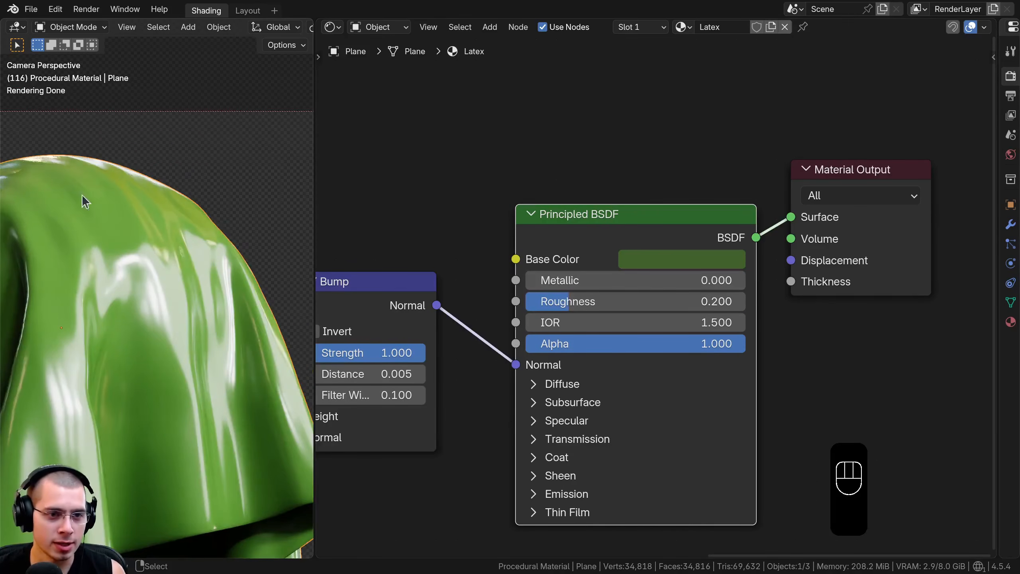
scroll(119, 268, down, 2)
shift+middle_drag(193, 282, 242, 196)
drag(315, 187, 371, 186)
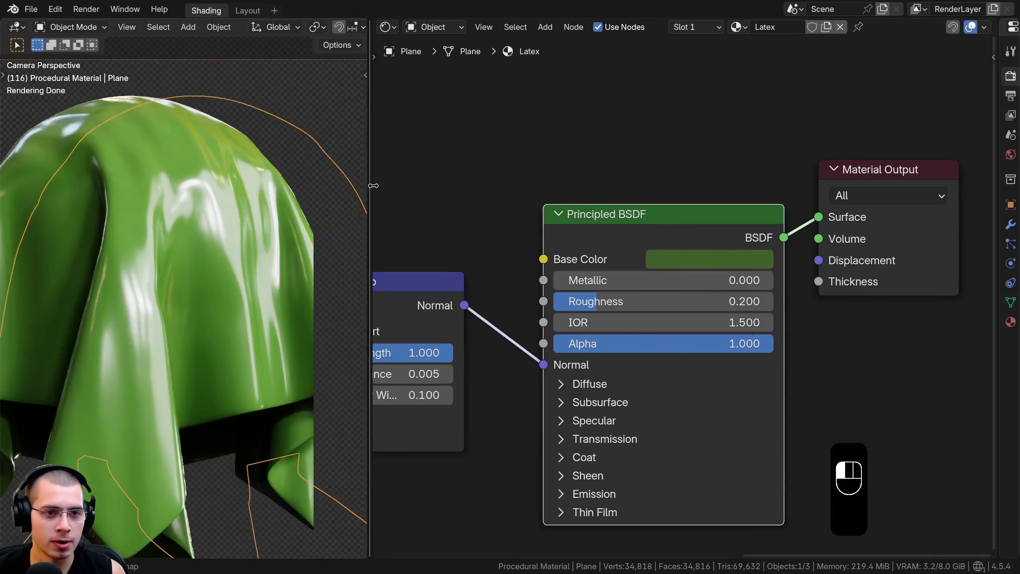
scroll(281, 239, down, 2)
shift+middle_drag(281, 239, 264, 216)
Expand the Principled BSDF's Coat settings and try out the Weight, returning it to 0
middle_drag(622, 200, 591, 86)
scroll(523, 305, up, 1)
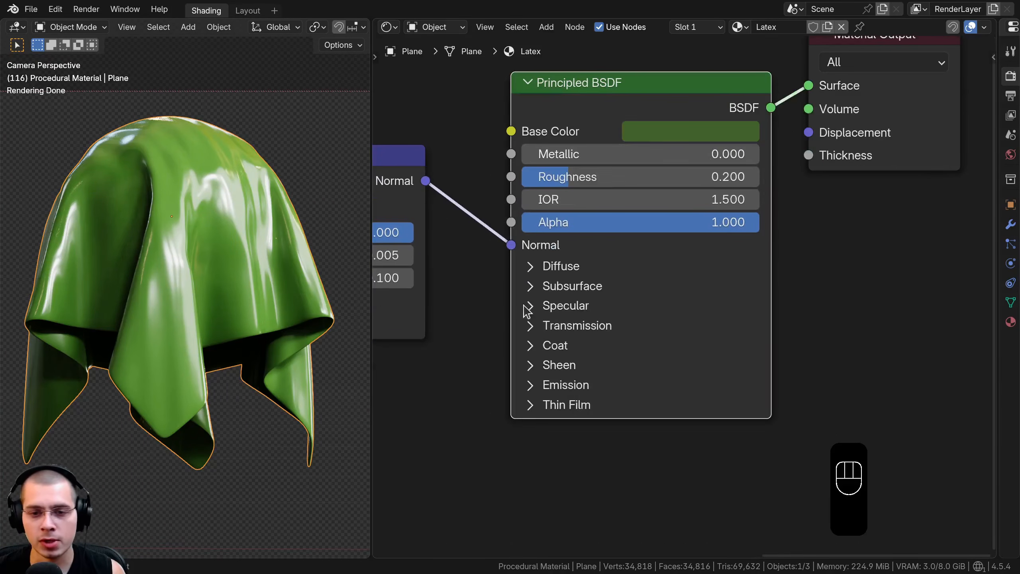
click(531, 347)
middle_drag(569, 372, 583, 296)
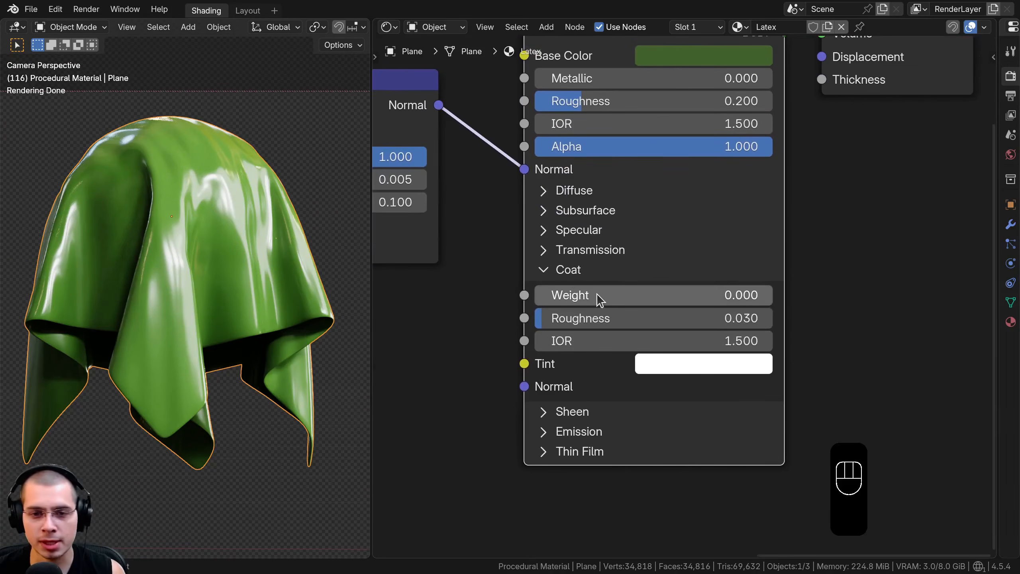
drag(597, 299, 604, 298)
mouse_move(539, 295)
mouse_down()
mouse_move(772, 295)
mouse_move(535, 295)
mouse_up()
Move the Principled BSDF node slightly up and examine the reflections on the cloth's folds
scroll(609, 257, down, 2)
middle_drag(609, 257, 627, 307)
scroll(626, 308, down, 1)
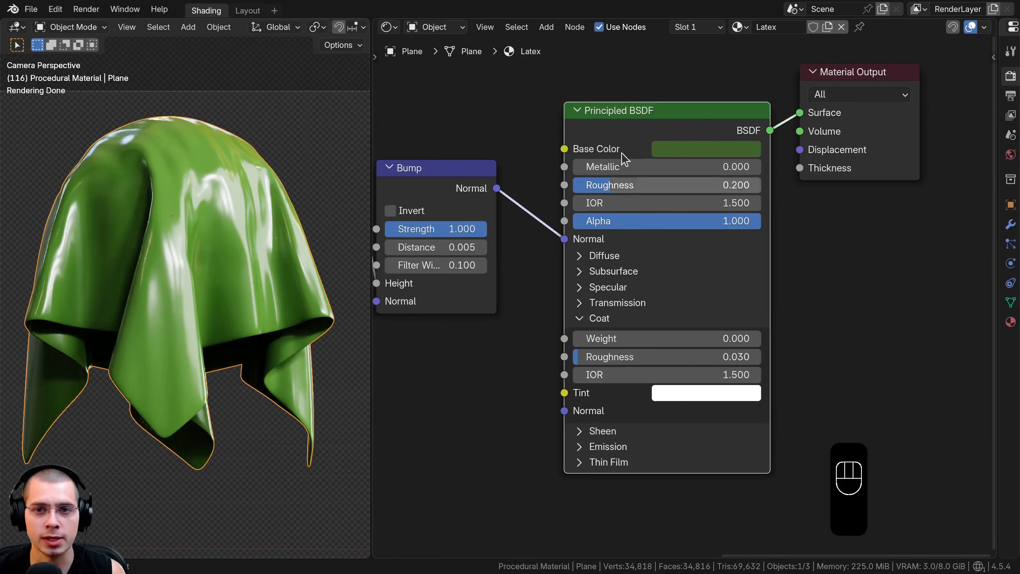
drag(631, 128, 635, 106)
drag(635, 106, 635, 105)
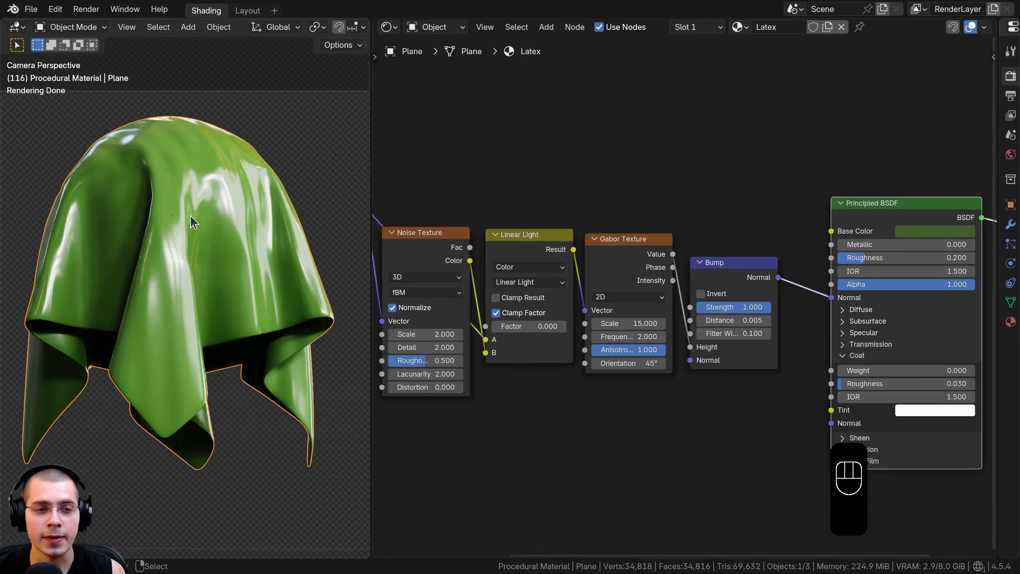
scroll(180, 271, up, 3)
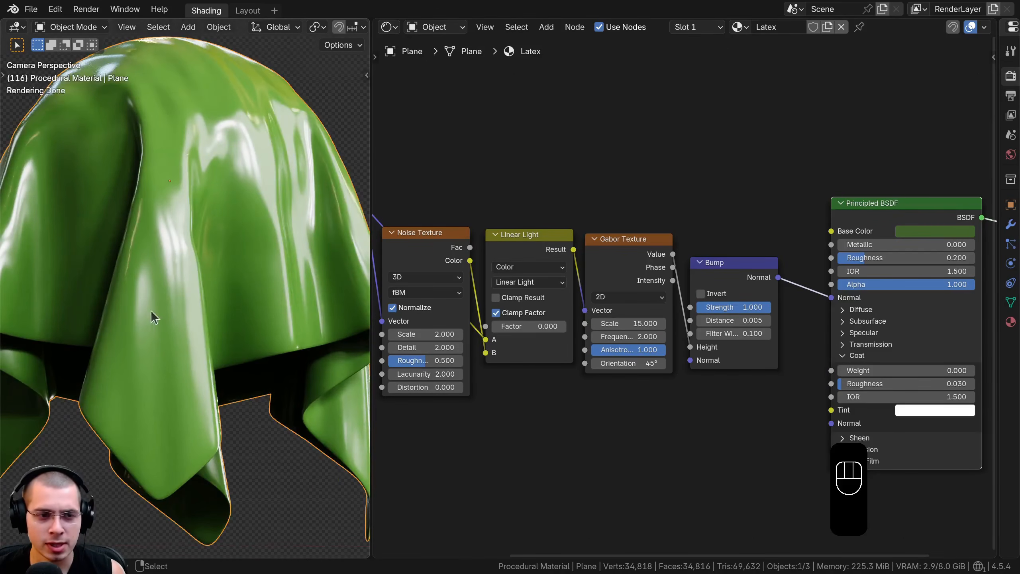
middle_drag(620, 219, 617, 248)
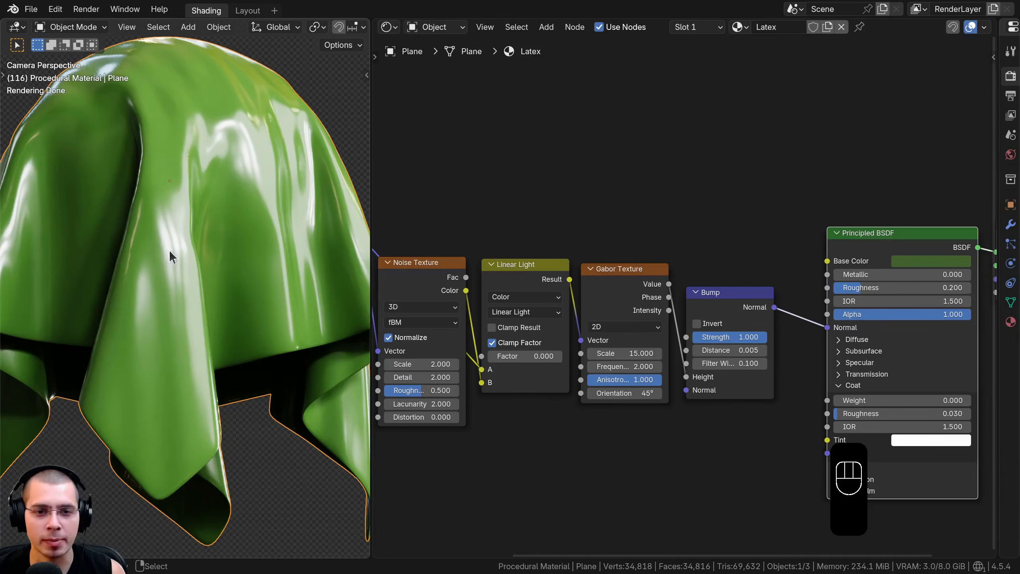
Add a second Noise Texture node above the existing one
middle_drag(660, 221, 689, 237)
key(shift+a)
text(nois)
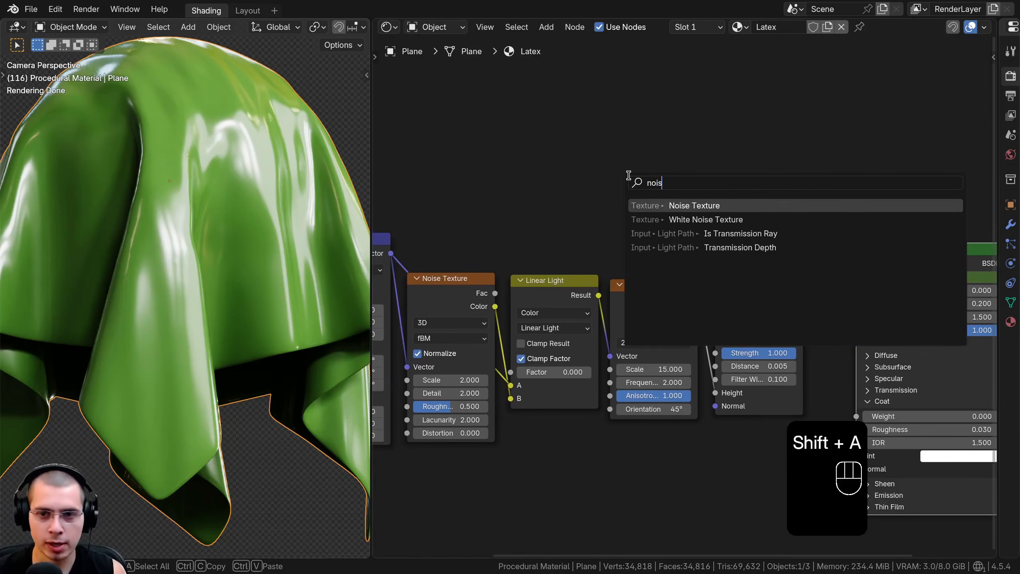
key(Return)
click(420, 95)
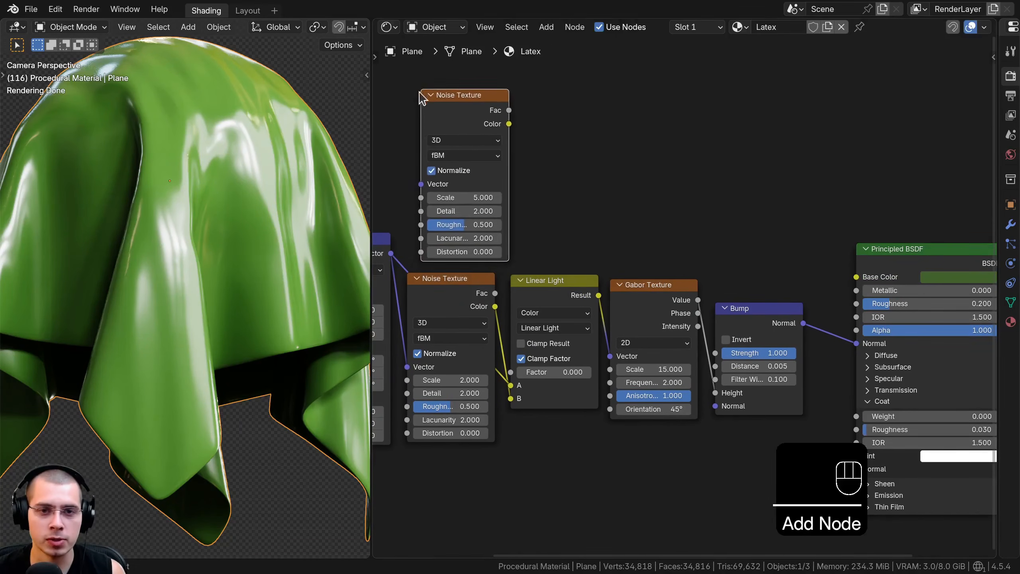
middle_drag(422, 101, 594, 99)
Move the Texture Coordinate and Mapping nodes farther left of the Noise Textures to make room
scroll(493, 199, down, 1)
drag(446, 199, 515, 258)
key(g)
click(503, 262)
key(a)
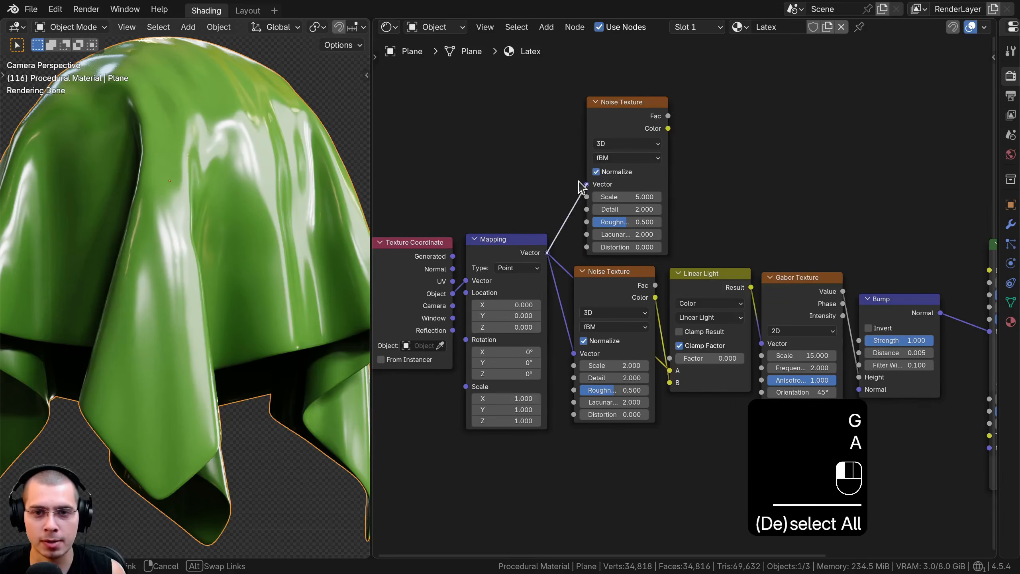
Connect the Mapping's Vector output to the new Noise Texture and preview its Fac output on the cloth
drag(579, 182, 581, 183)
drag(618, 105, 612, 102)
middle_drag(612, 102, 595, 142)
ctrl+shift+click(595, 142)
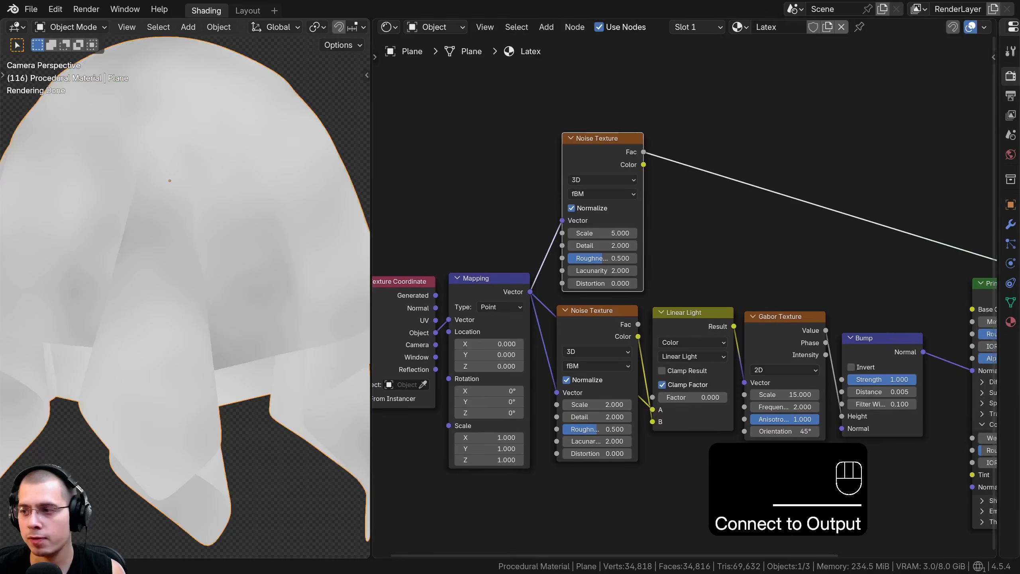
Set the new Noise Texture's Scale to 100 and Detail to 10
text(100)
key(Return)
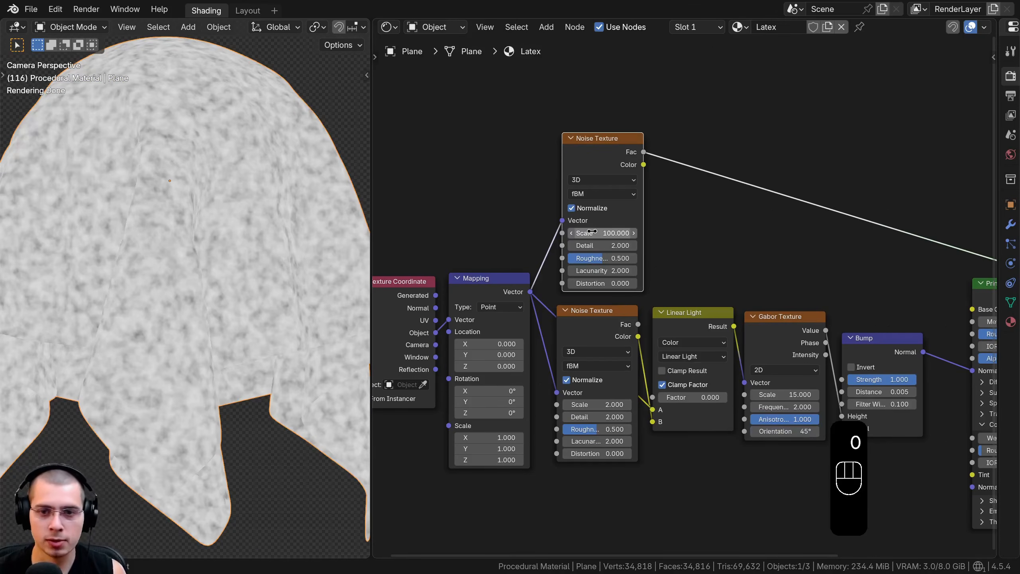
scroll(596, 86, up, 2)
double_click(622, 304)
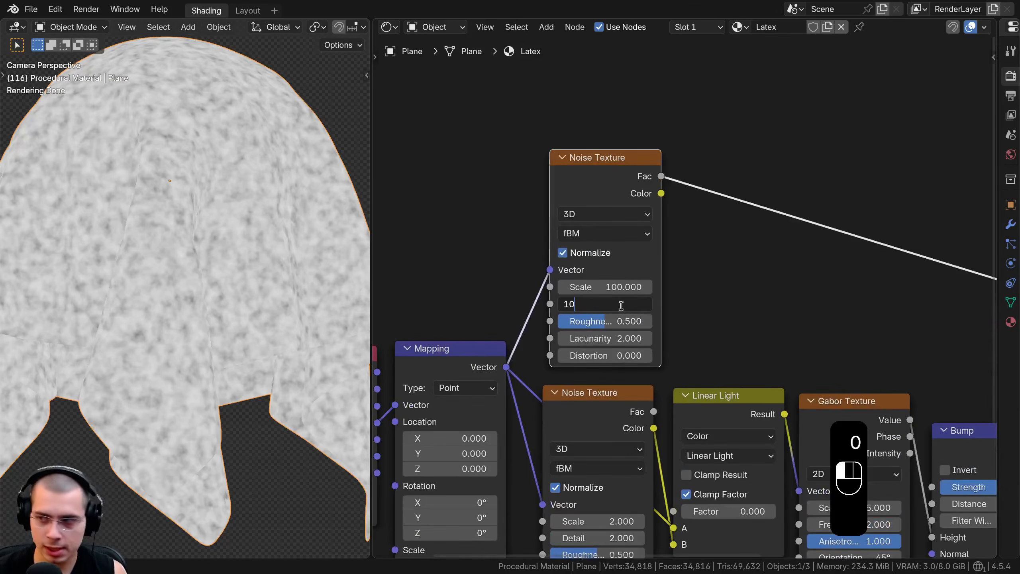
text(10)
key(Return)
Set the new Noise Texture's Roughness to 0.3, Lacunarity to 3 and Distortion to 0.1
double_click(623, 320)
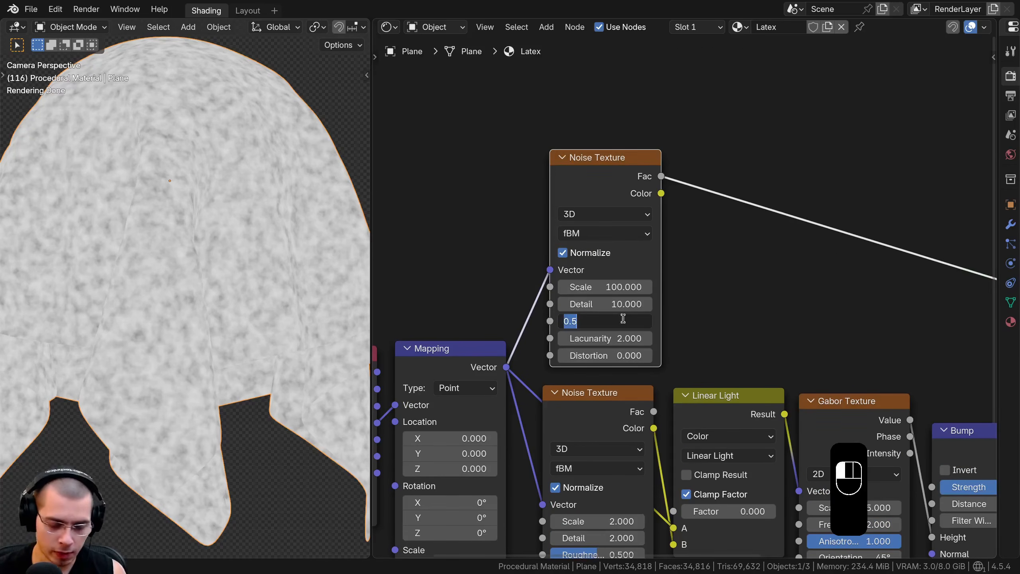
text(.3)
key(Return)
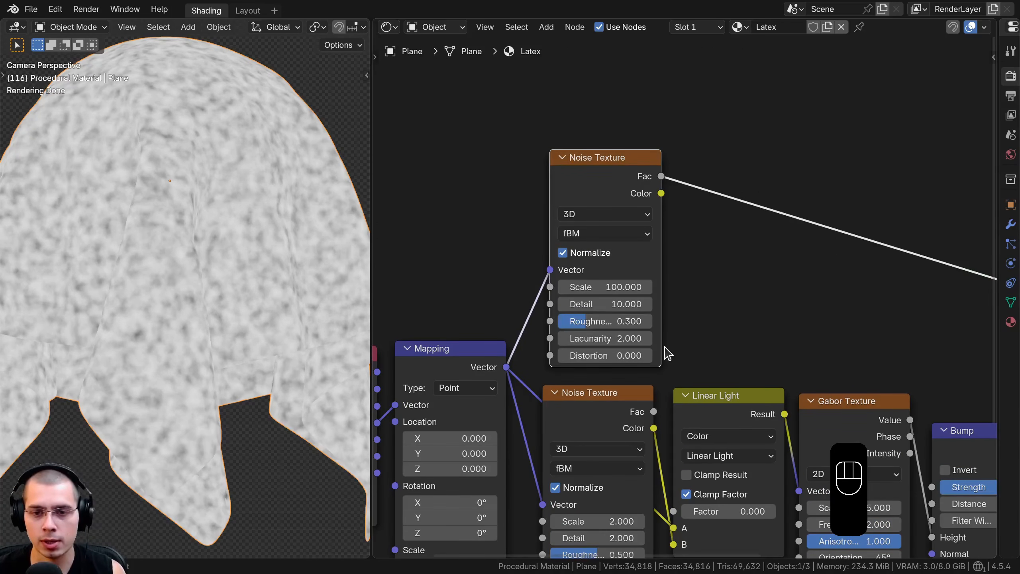
click(647, 338)
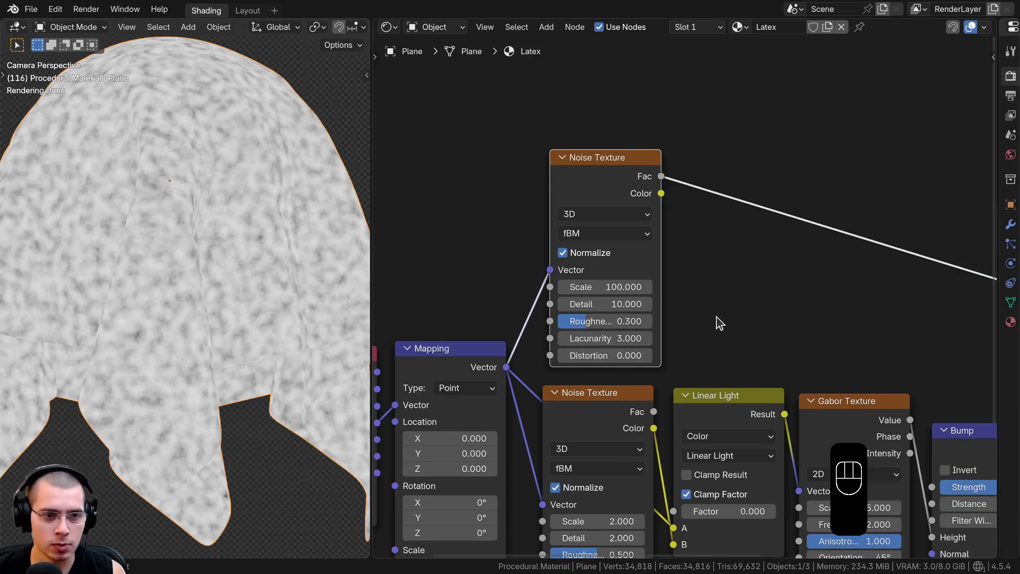
double_click(635, 355)
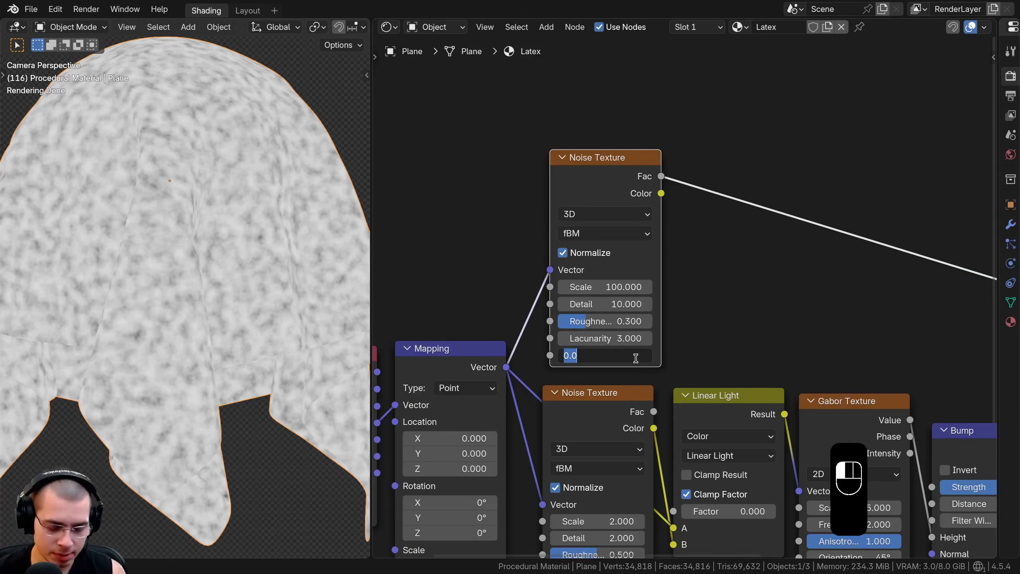
text(.1)
key(Return)
Move the Bump, Principled BSDF and Material Output nodes farther right to leave a gap after the Gabor Texture
middle_drag(671, 244, 565, 239)
scroll(565, 239, down, 1)
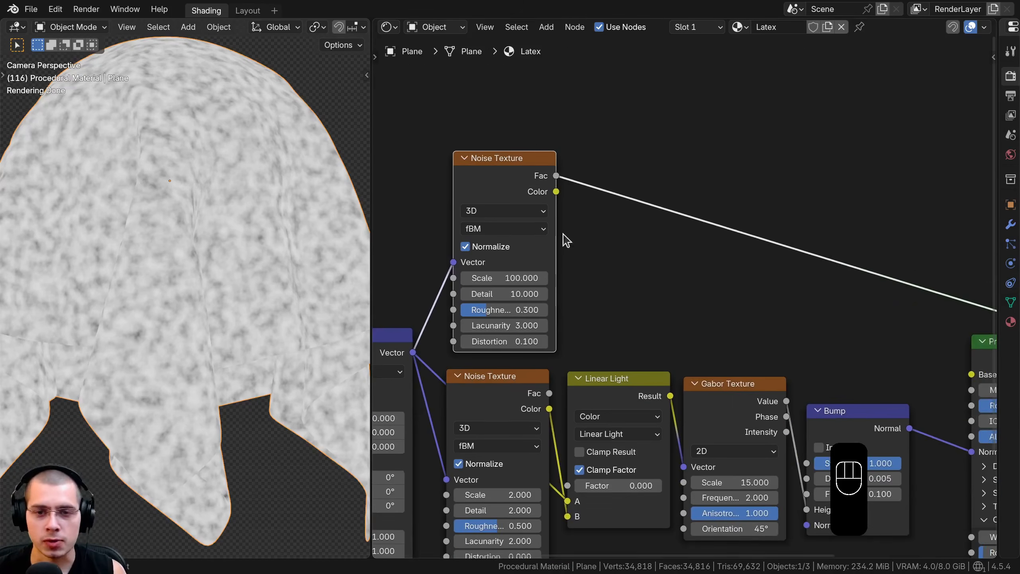
middle_drag(558, 196, 542, 187)
scroll(563, 201, down, 3)
middle_drag(651, 228, 543, 204)
scroll(545, 210, down, 1)
drag(648, 167, 868, 518)
key(g)
click(800, 281)
scroll(683, 293, up, 1)
key(a)
Duplicate the Bump node, place the copy above the original and connect its Normal output to the original Bump's Normal input
click(774, 337)
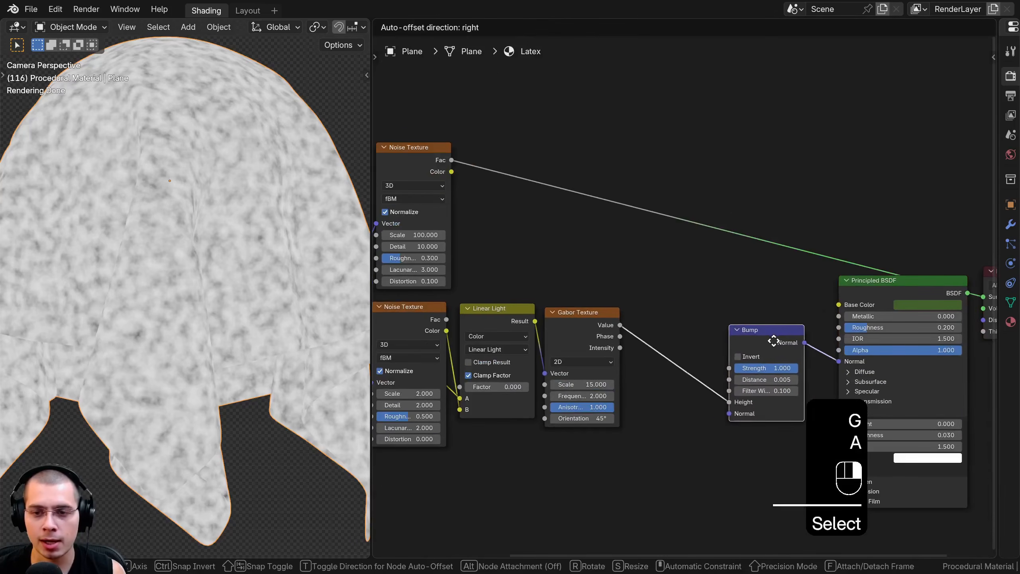
key(shift+d)
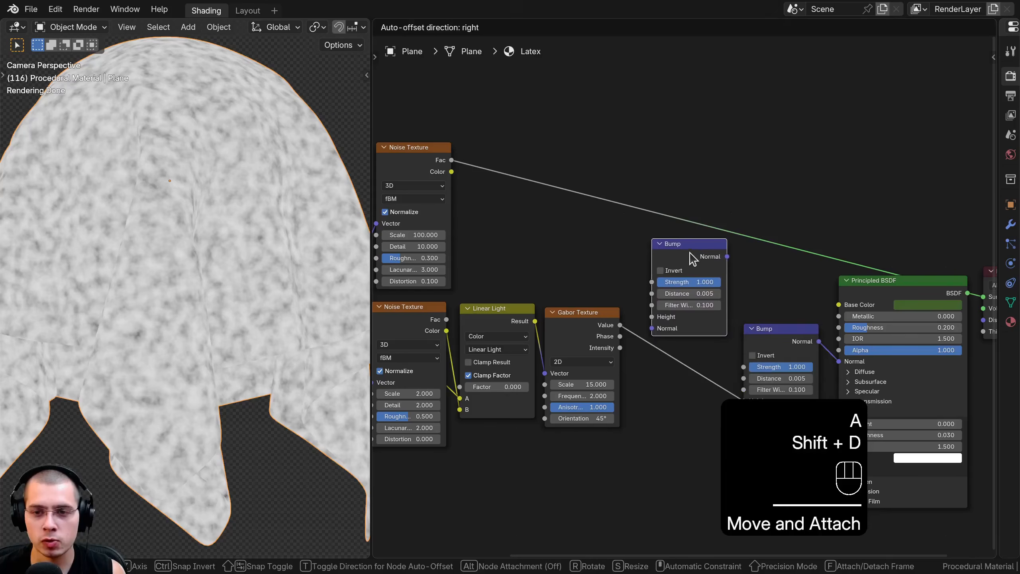
click(679, 252)
scroll(693, 239, up, 1)
click(687, 243)
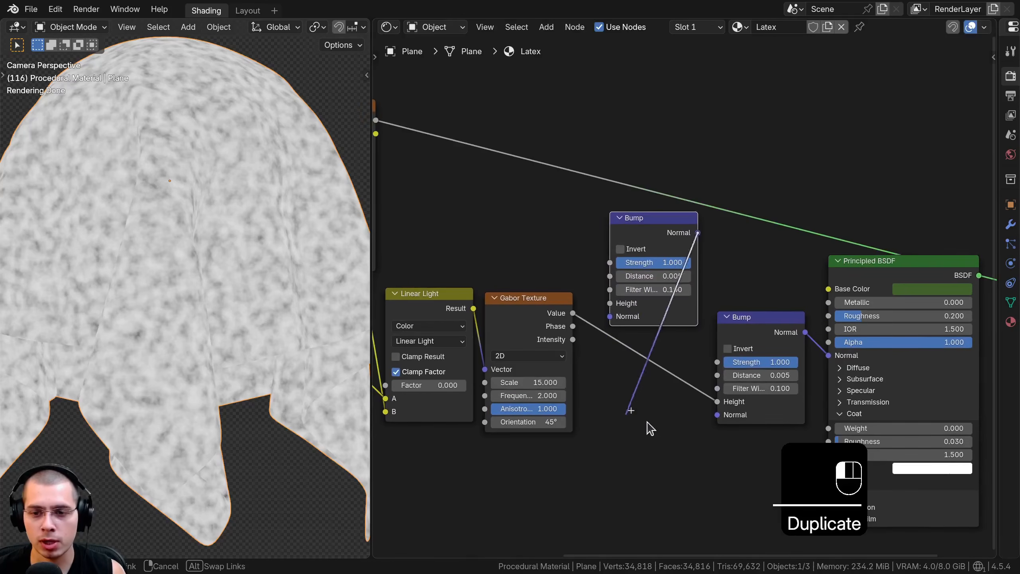
drag(718, 414, 719, 415)
drag(670, 237, 666, 242)
Connect the upper Noise Texture's Fac output to the new Bump's Height and preview the Principled BSDF on the cloth
middle_drag(612, 237, 785, 293)
click(547, 183)
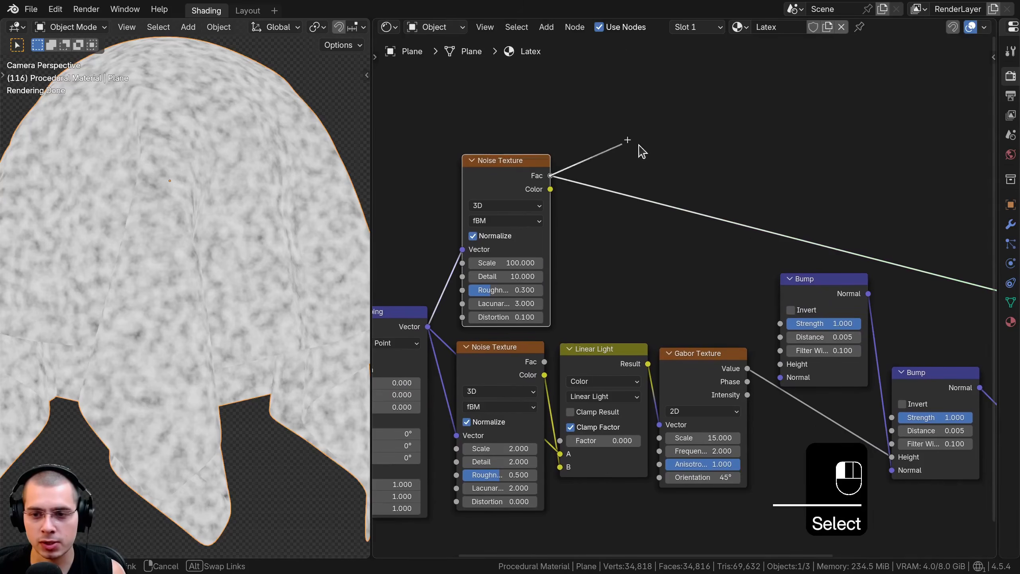
drag(639, 146, 777, 365)
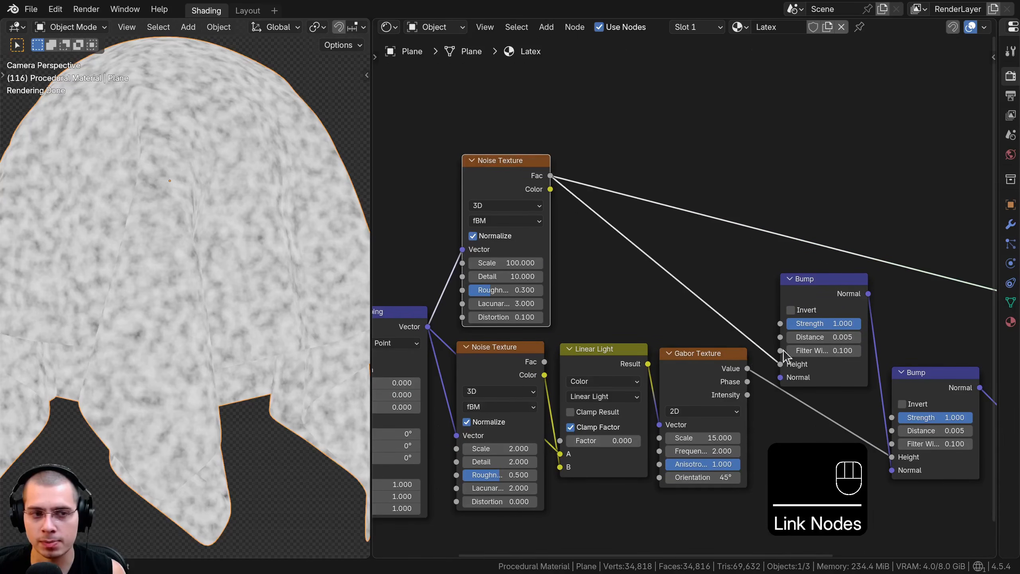
middle_drag(823, 342, 564, 322)
ctrl+shift+click(820, 313)
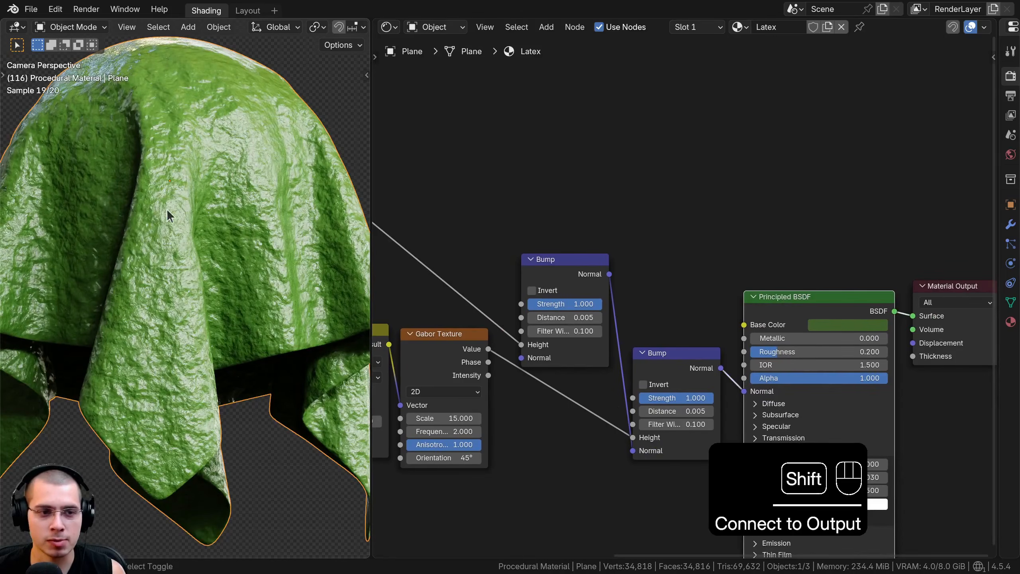
scroll(167, 209, up, 5)
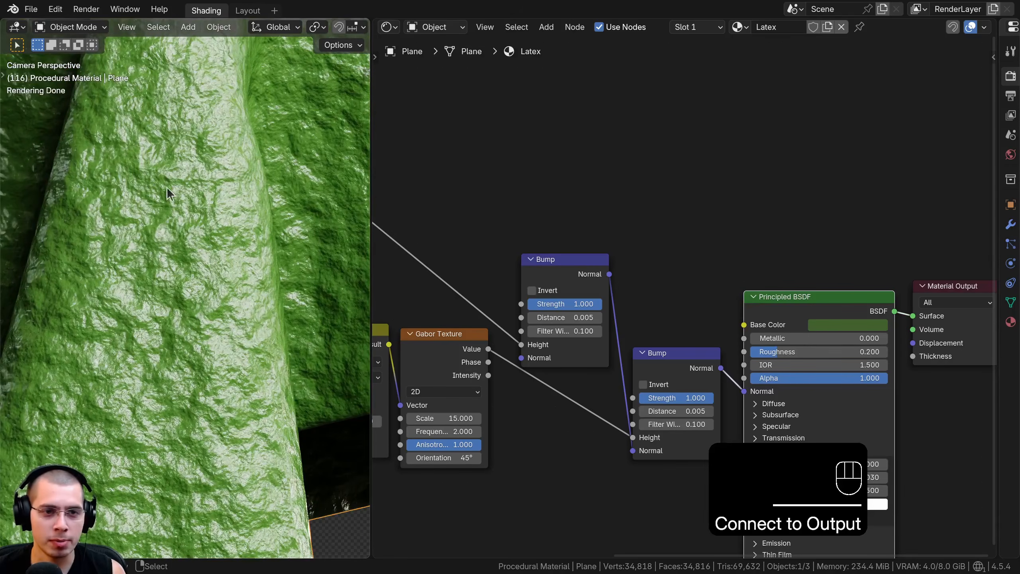
Set the new Bump node's Distance to 0.0002 and check the surface on the cloth
click(555, 259)
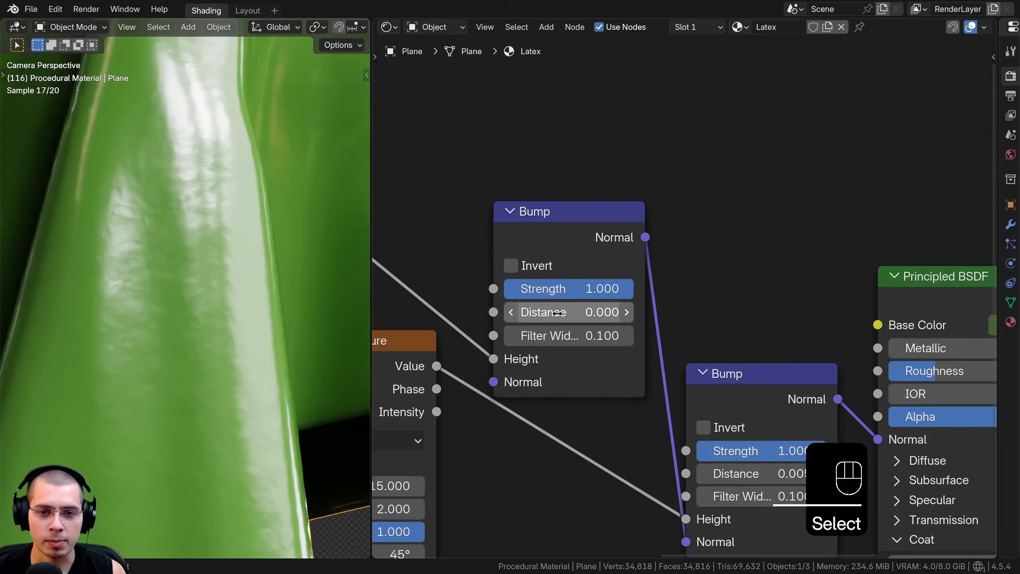
double_click(535, 318)
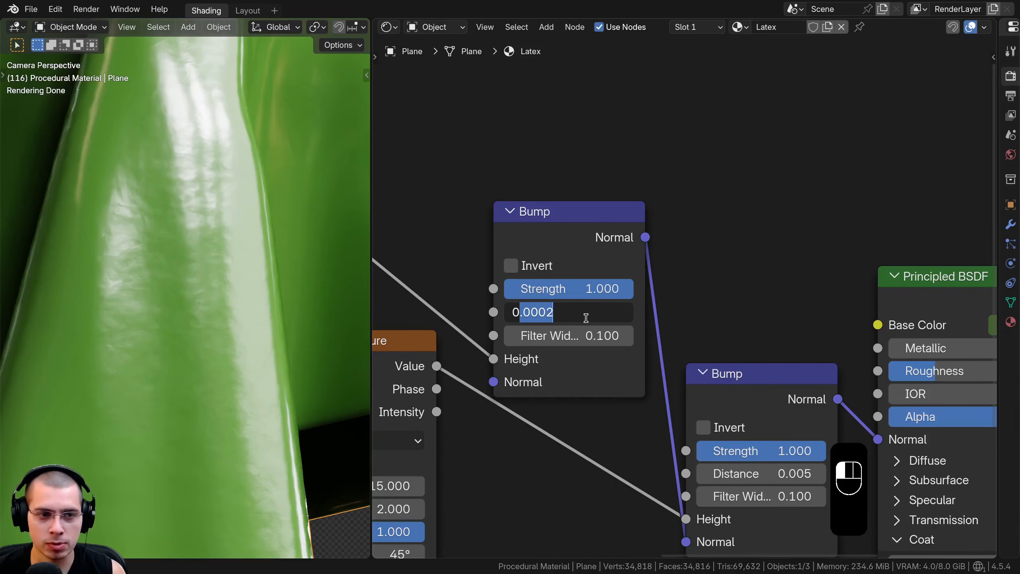
click(234, 127)
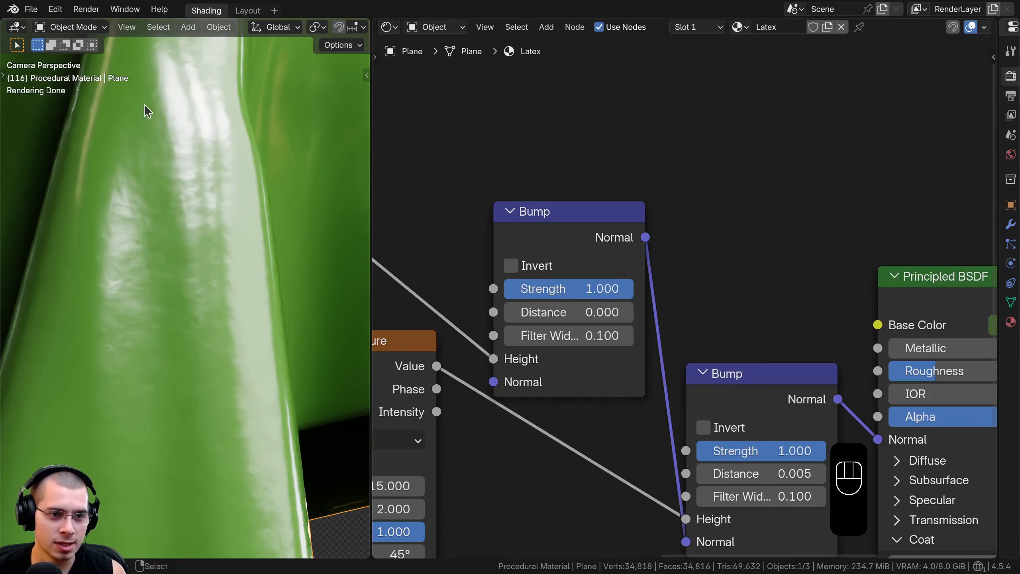
scroll(202, 230, down, 6)
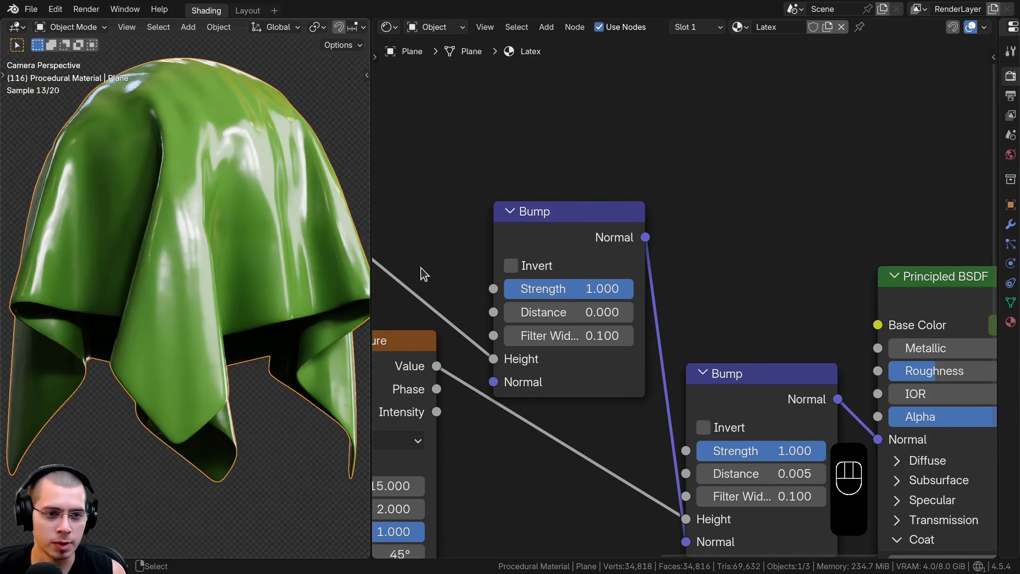
Combine all nodes except the Material Output into one node group and return to the main material node tree
drag(558, 289, 588, 288)
drag(591, 220, 596, 251)
scroll(623, 297, down, 2)
scroll(543, 201, down, 3)
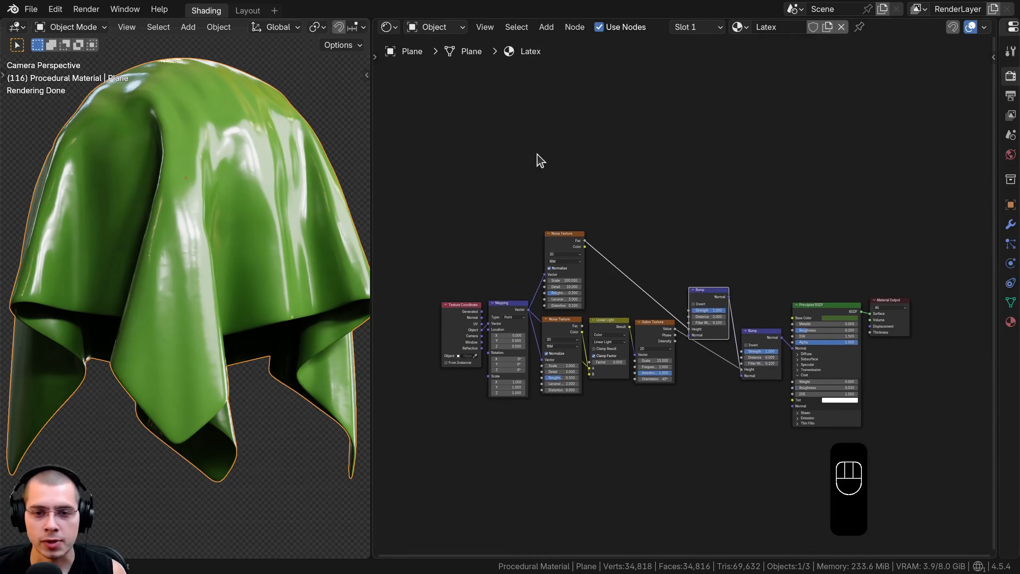
click(508, 217)
scroll(516, 226, up, 1)
drag(371, 201, 356, 202)
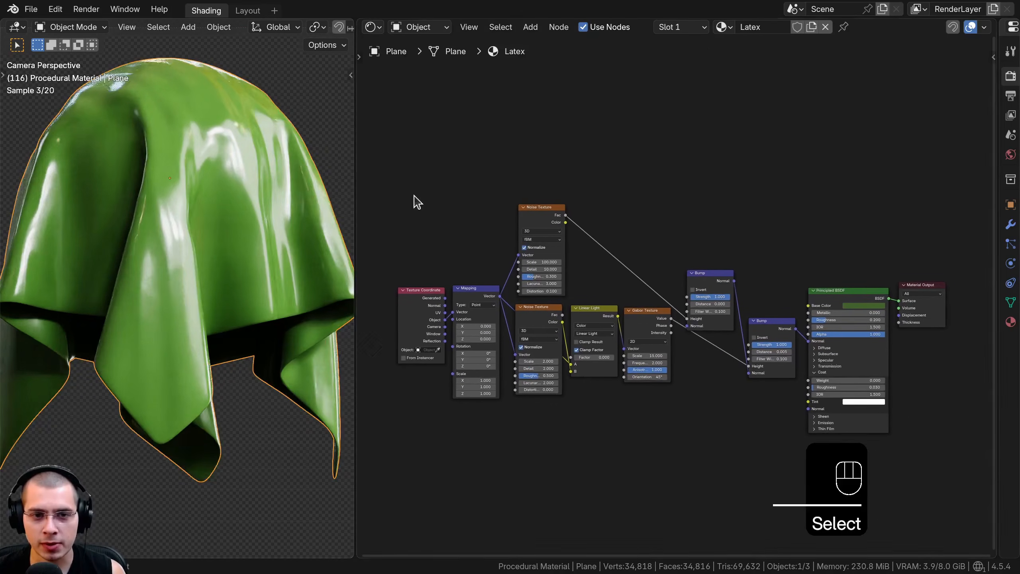
drag(395, 141, 889, 469)
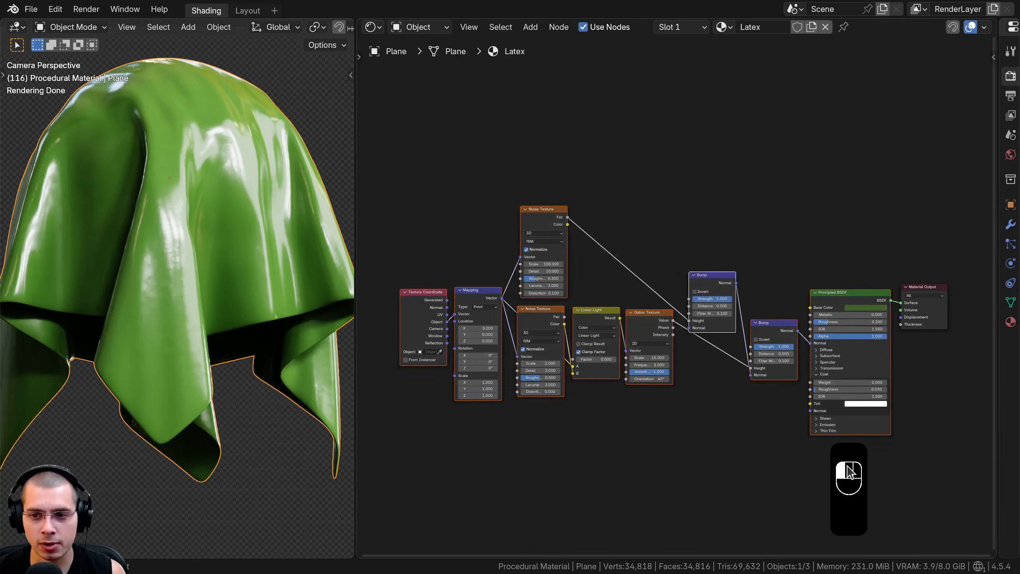
middle_drag(840, 295, 829, 295)
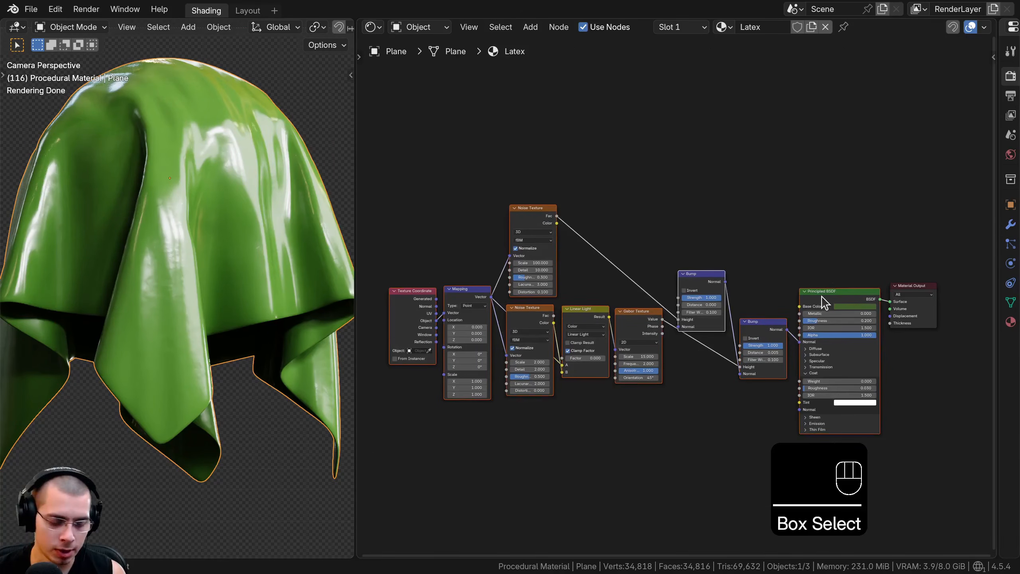
key(ctrl+g)
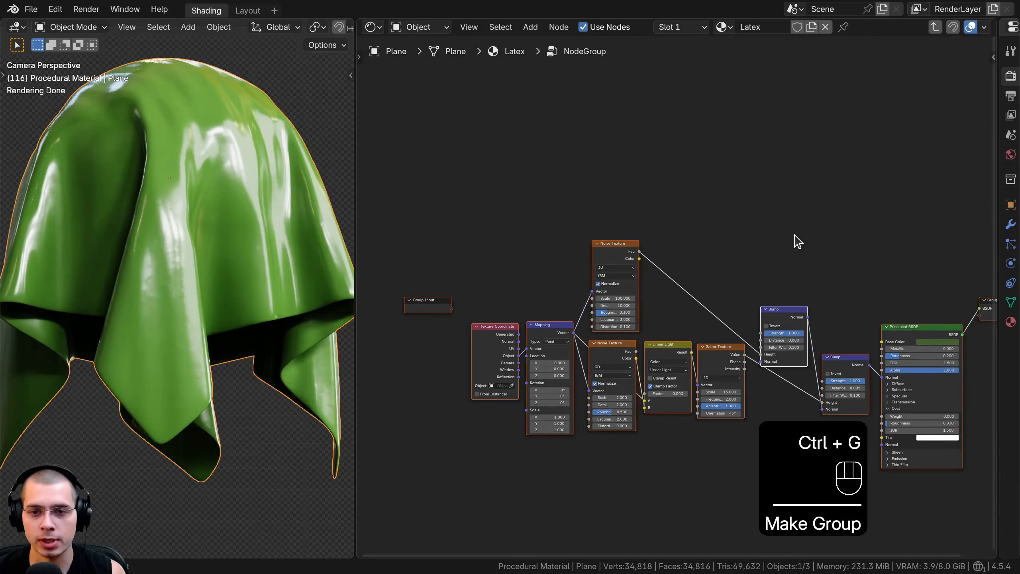
middle_drag(798, 241, 790, 243)
key(Tab)
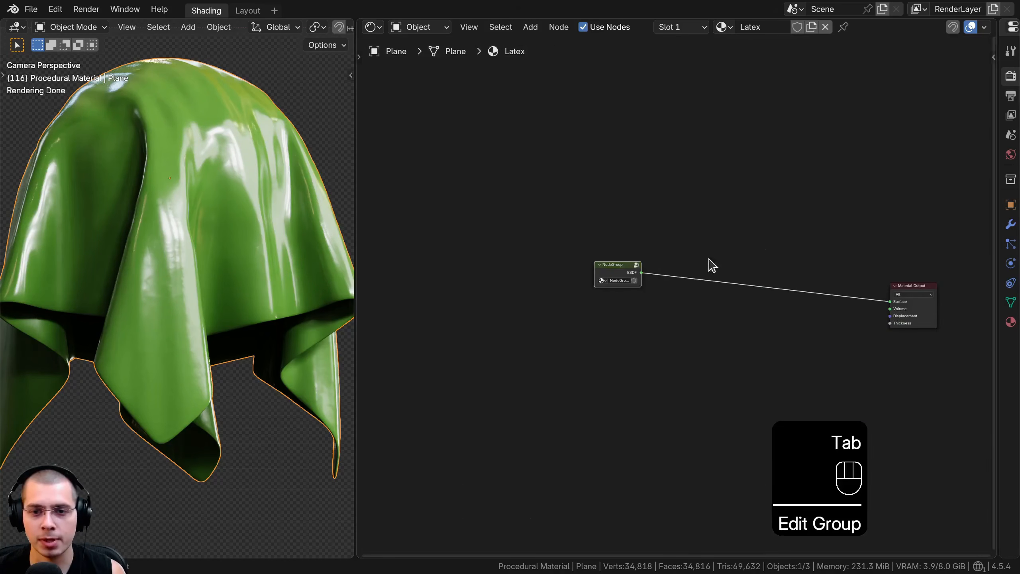
Widen the new group node and move it directly beside the Material Output
scroll(408, 260, up, 4)
key(g)
click(846, 324)
middle_drag(776, 316, 706, 317)
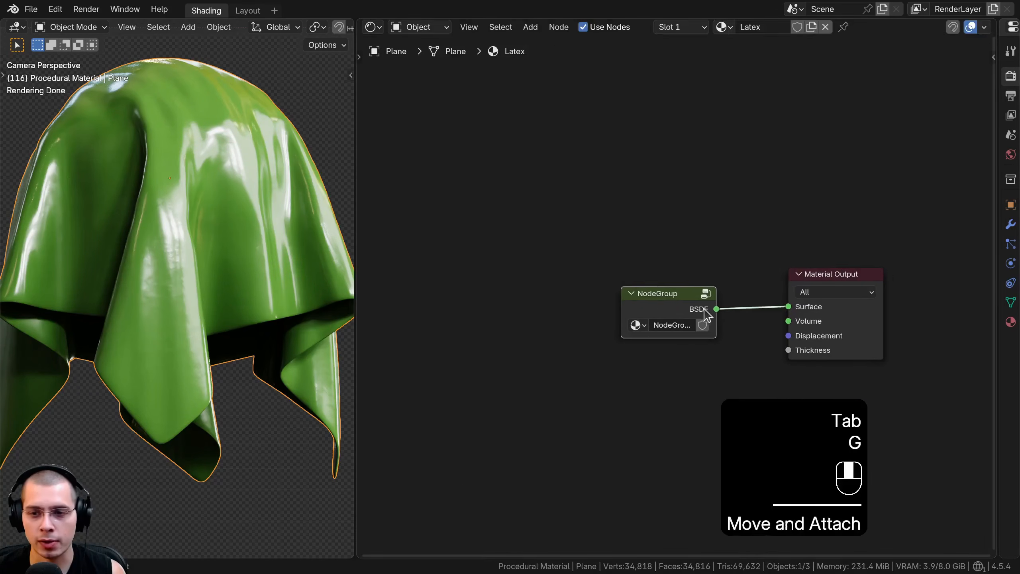
scroll(707, 316, up, 1)
key(g)
click(776, 295)
drag(670, 302, 587, 302)
key(g)
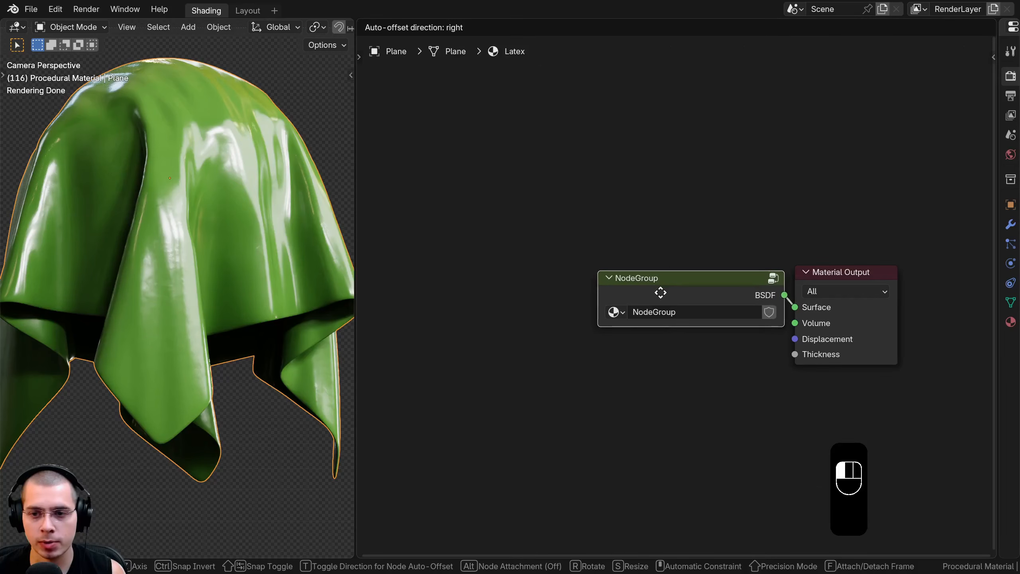
click(658, 292)
Copy the material's name and paste it as the node group's name, Latex
scroll(617, 298, up, 2)
key(ctrl+c)
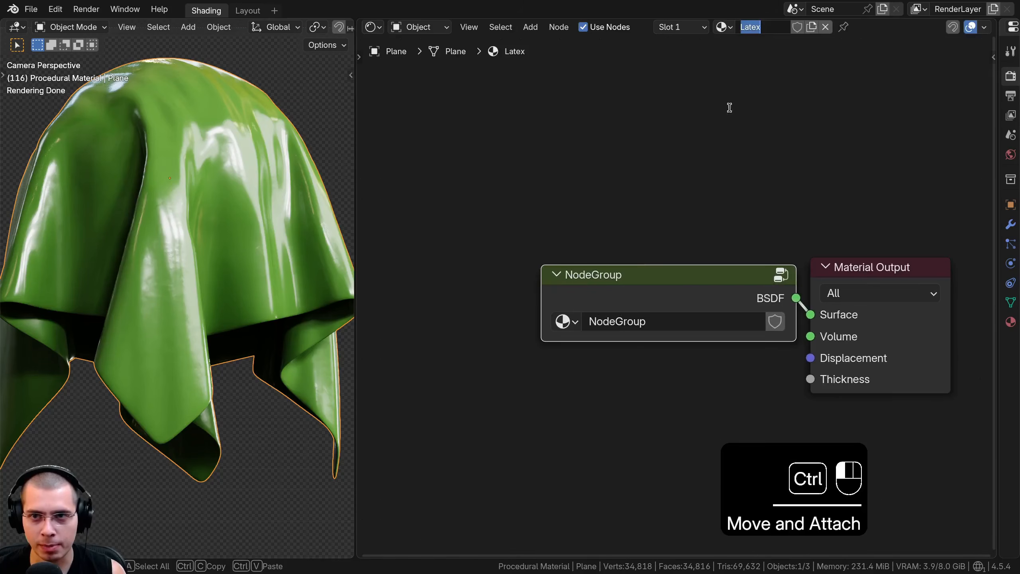
click(649, 322)
key(ctrl+v)
click(655, 285)
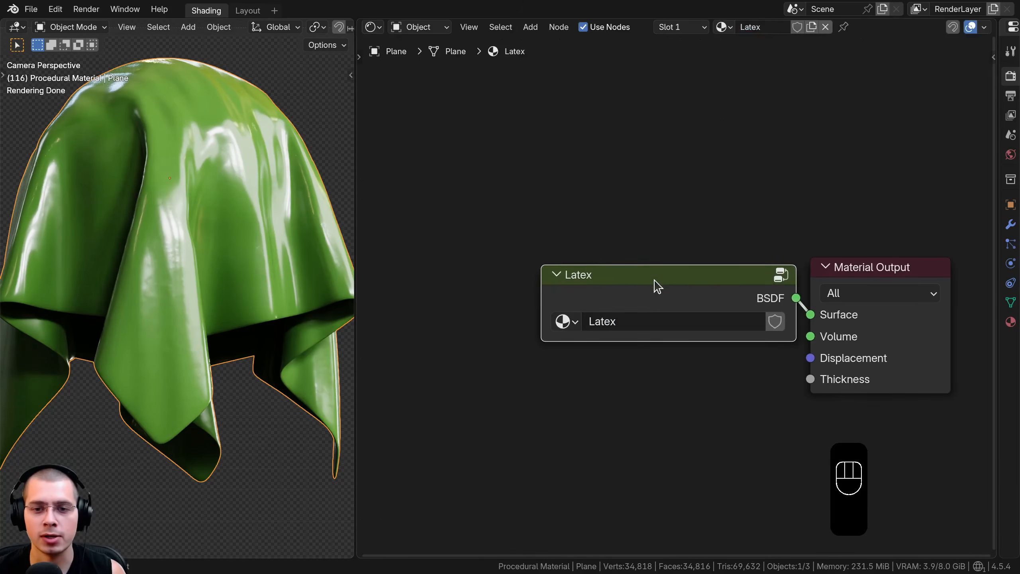
Open the Latex group for editing and rename its BSDF output socket to Shader
drag(659, 285, 664, 280)
key(Tab)
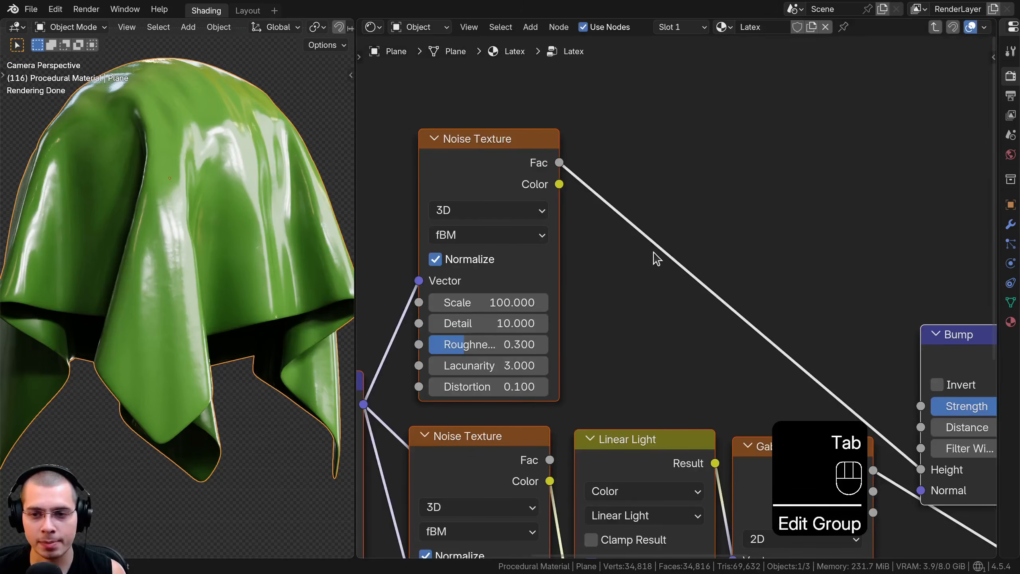
key(n)
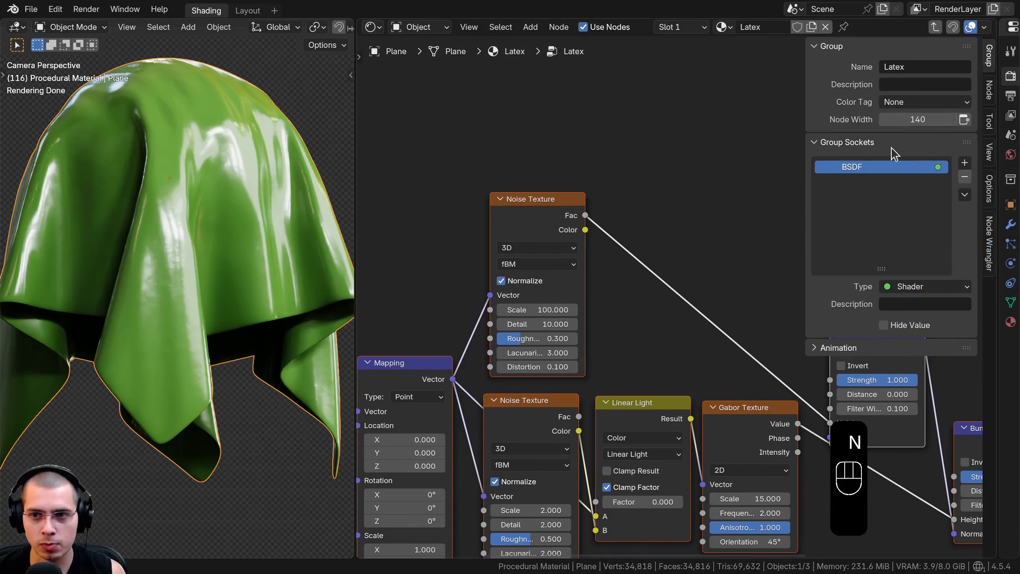
double_click(865, 166)
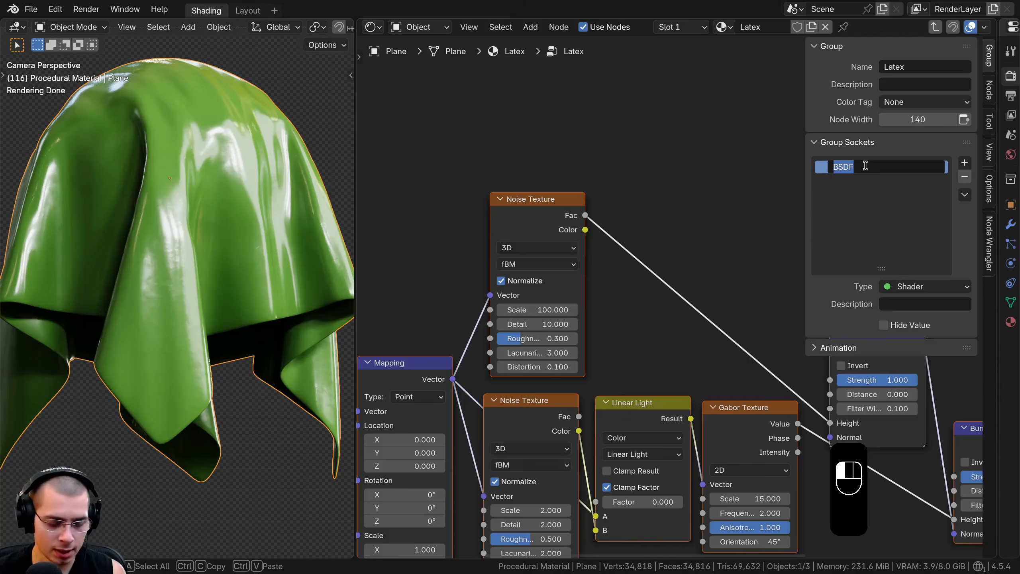
text(Shader)
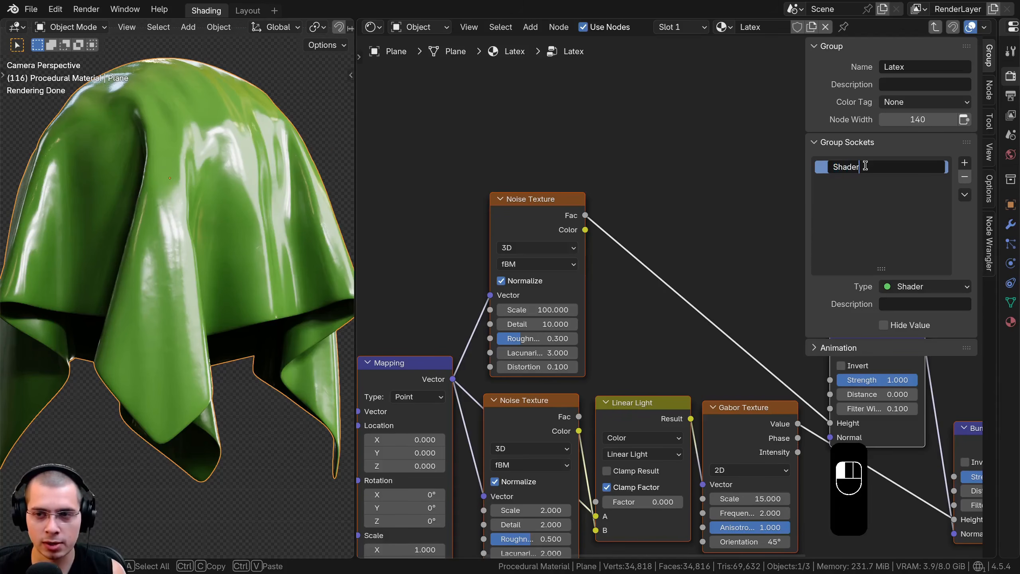
key(Return)
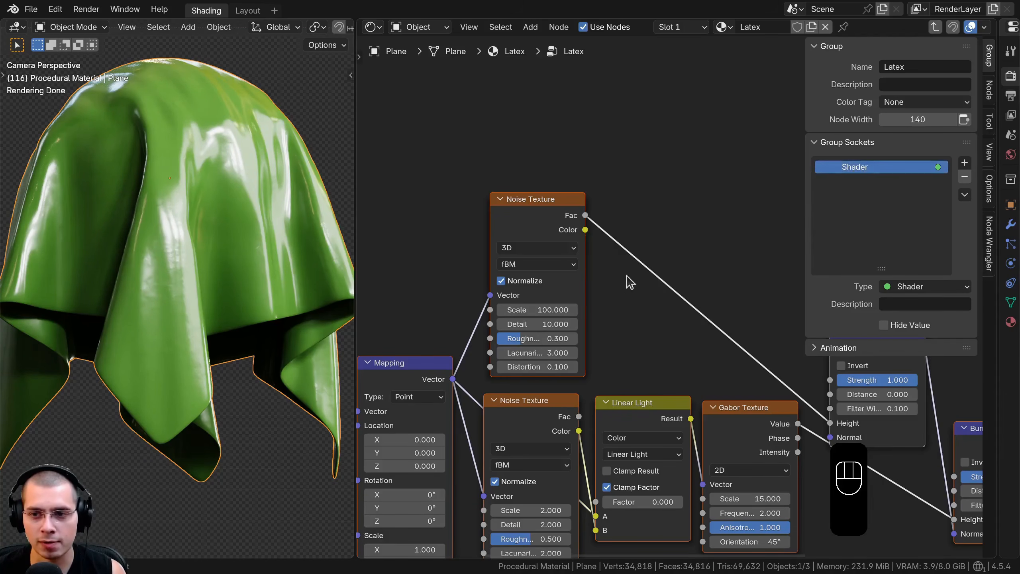
Move the Group Input node down beside the Texture Coordinate node and leave the Latex group
middle_drag(511, 297, 553, 251)
key(a)
middle_drag(474, 246, 720, 186)
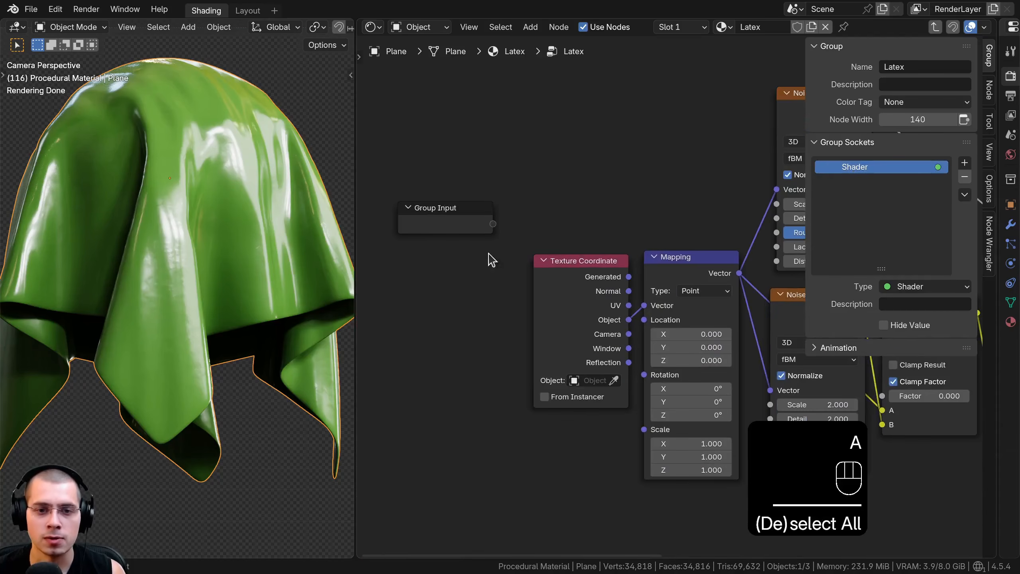
click(465, 231)
key(g)
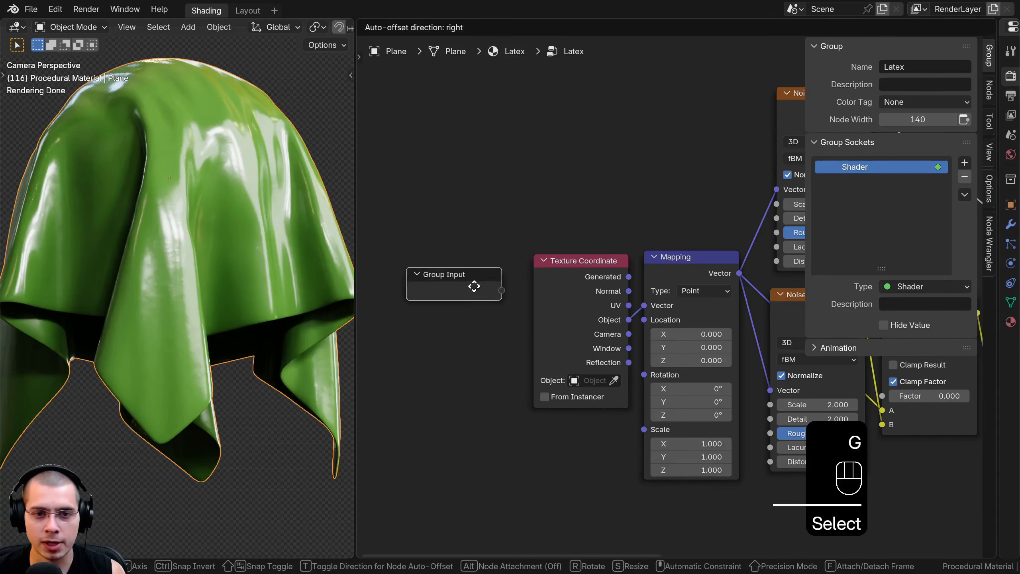
click(484, 322)
key(Tab)
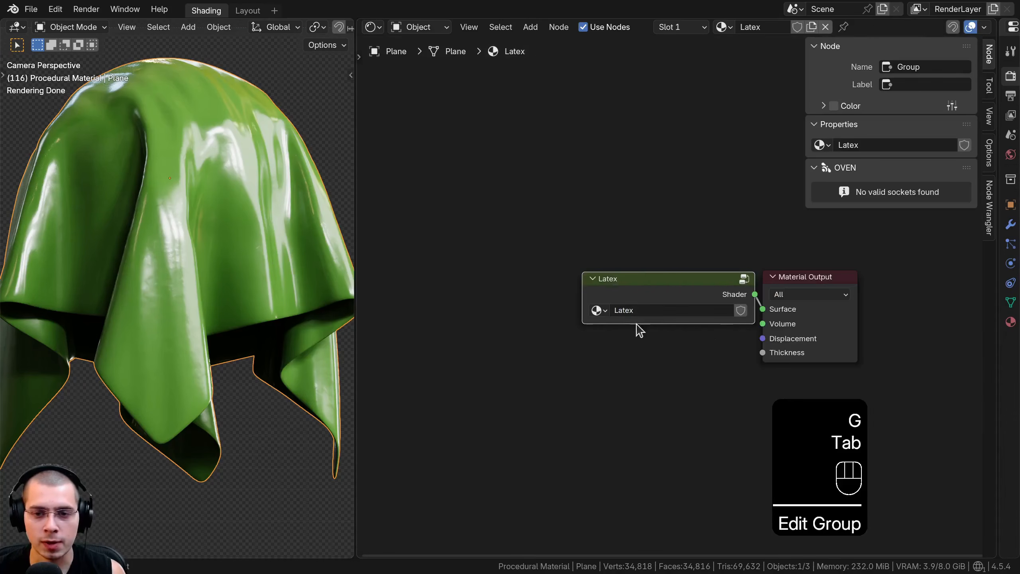
Reopen the Latex group, connect the Group Input to the Mapping's Scale and select the new Scale socket
key(Tab)
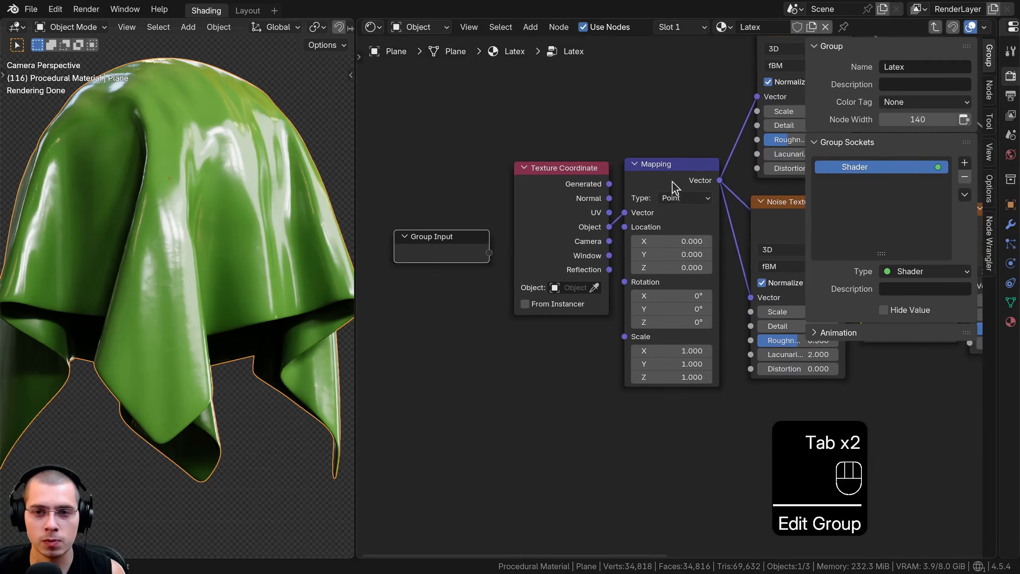
click(589, 192)
scroll(643, 282, up, 3)
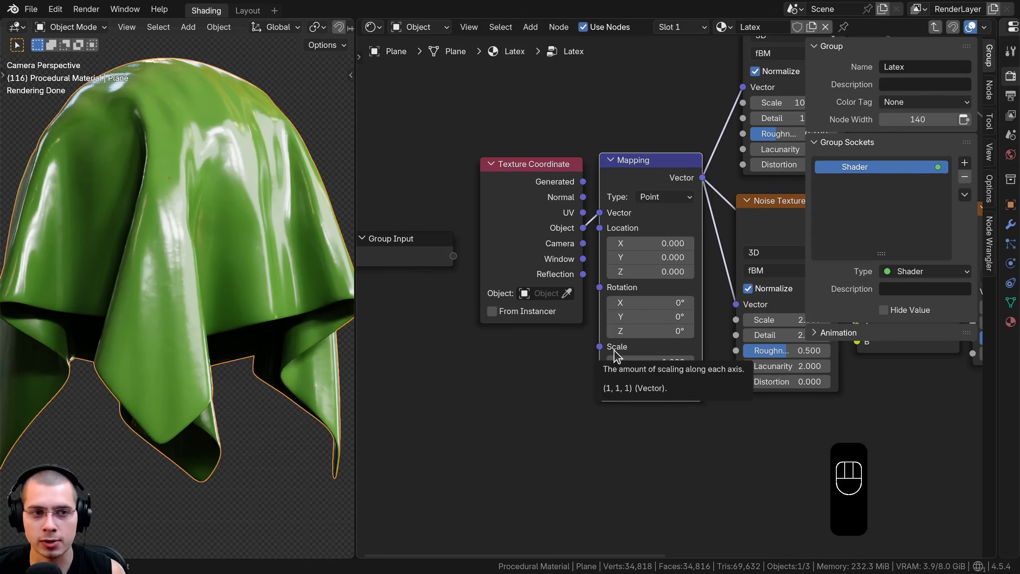
drag(453, 259, 416, 275)
click(856, 183)
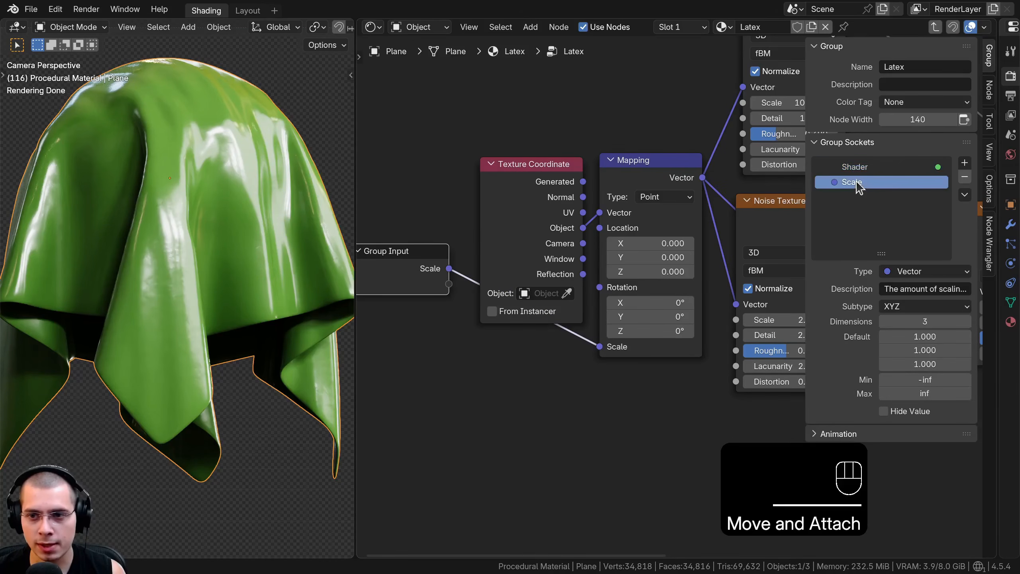
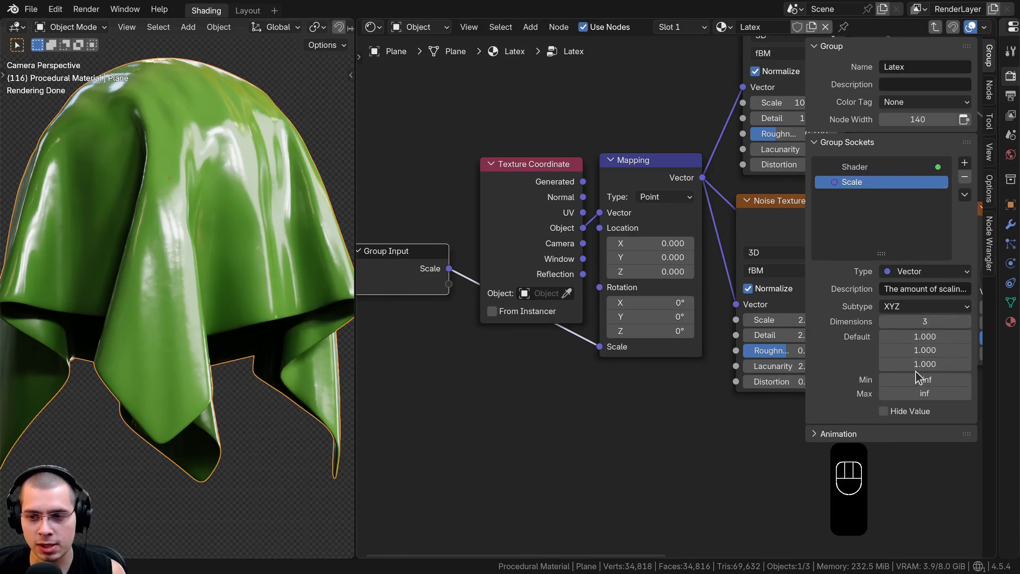
Change the Scale socket's type to Float and set its default value to 1
click(915, 272)
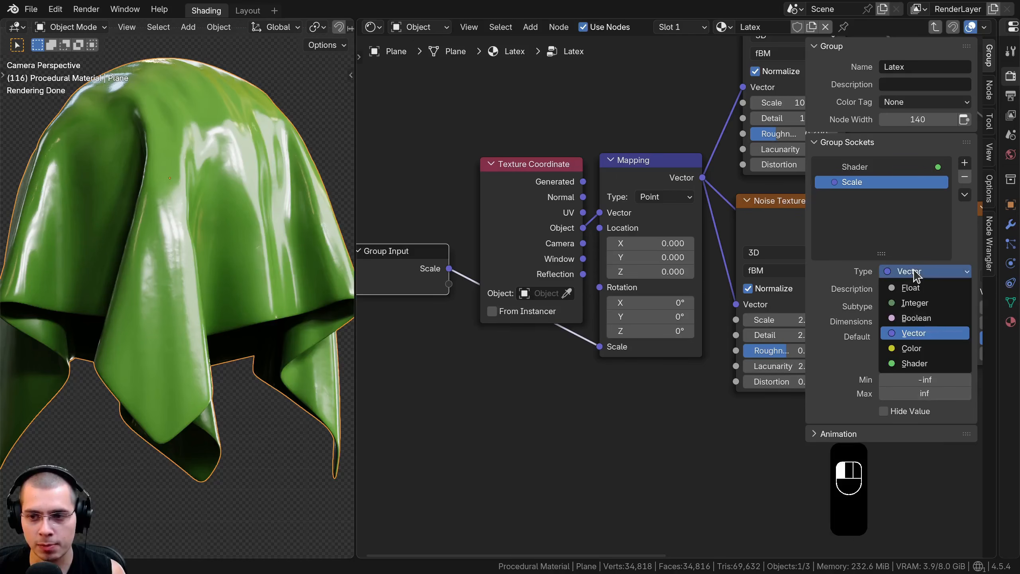
click(911, 288)
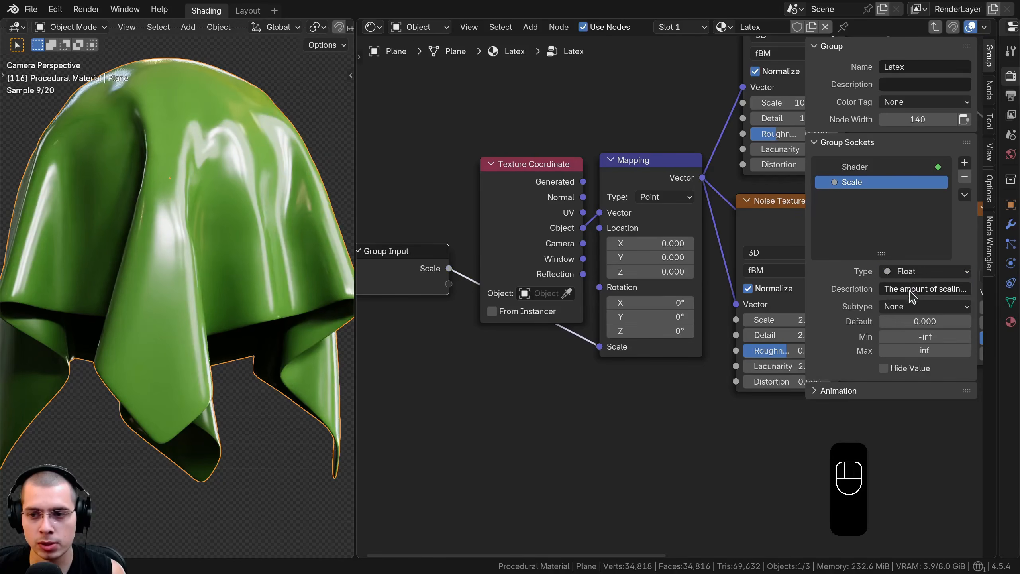
click(910, 321)
text(1)
key(Return)
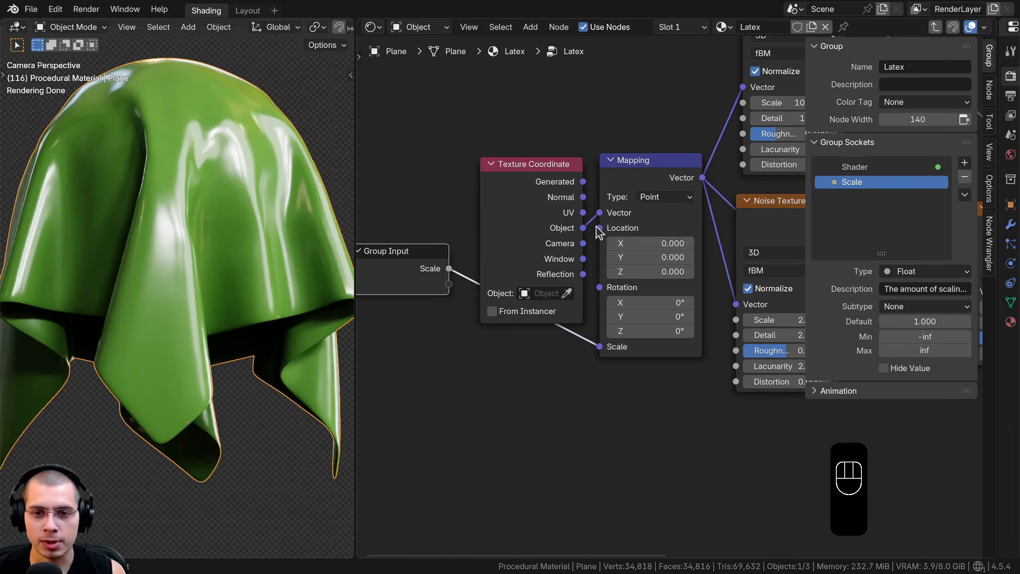
Leave the Latex group and set the Scale value on the Latex group node to 1
key(Tab)
scroll(605, 258, up, 2)
click(639, 336)
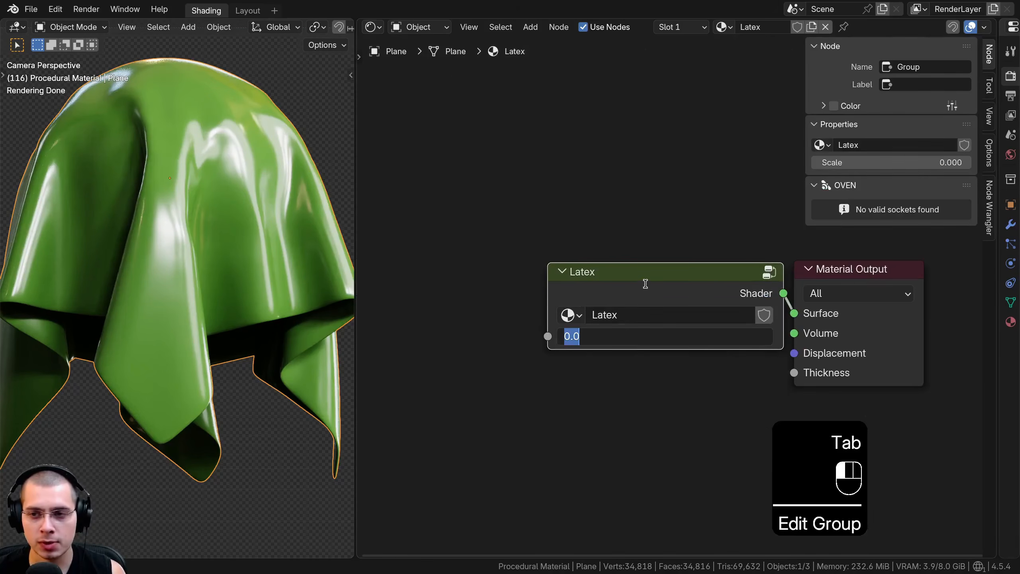
text(1)
key(Return)
drag(649, 280, 634, 292)
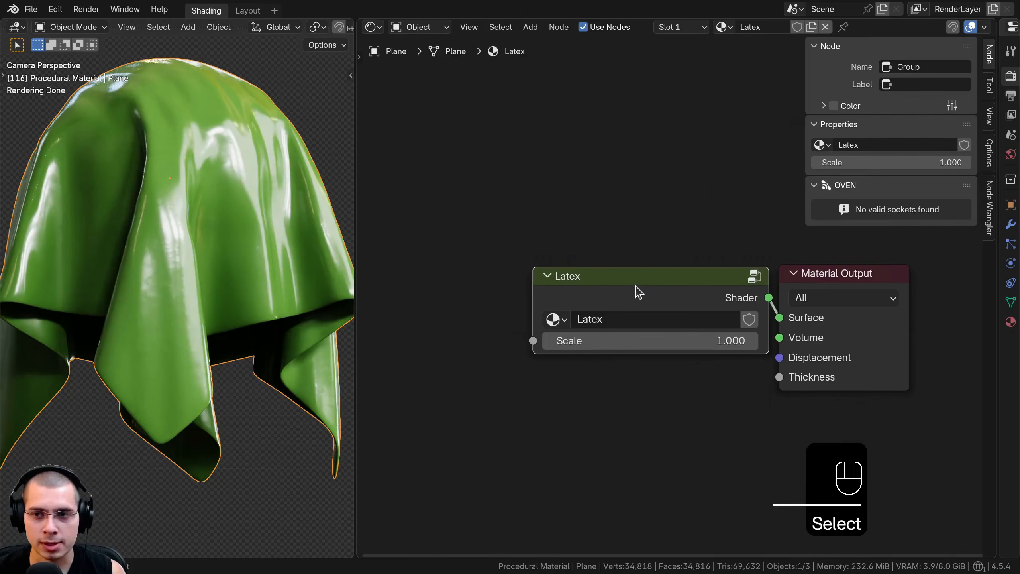
Reopen the Latex group and move the Group Input node up to the left of the Principled BSDF
key(Tab)
scroll(543, 348, down, 2)
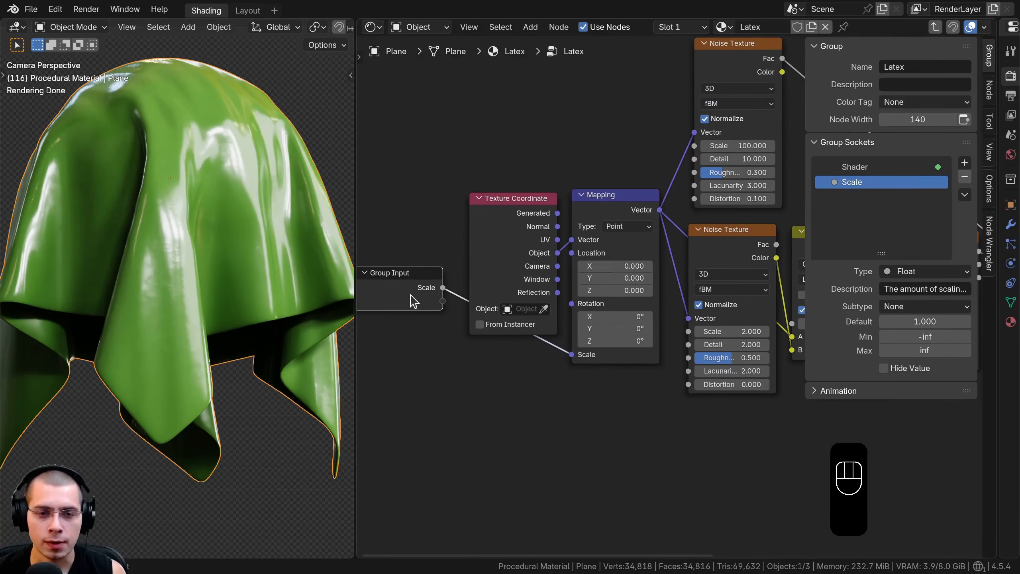
click(498, 298)
scroll(469, 331, down, 2)
middle_drag(469, 331, 442, 415)
key(g)
click(735, 98)
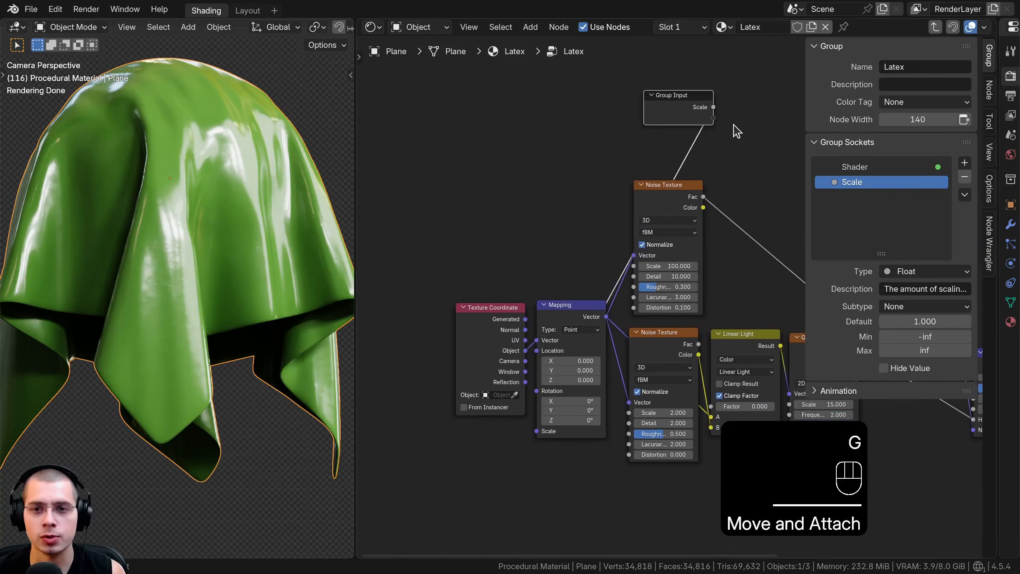
middle_drag(733, 130, 503, 225)
key(g)
click(692, 288)
middle_drag(719, 331, 451, 335)
key(g)
click(498, 375)
middle_drag(556, 404, 547, 293)
scroll(547, 293, up, 5)
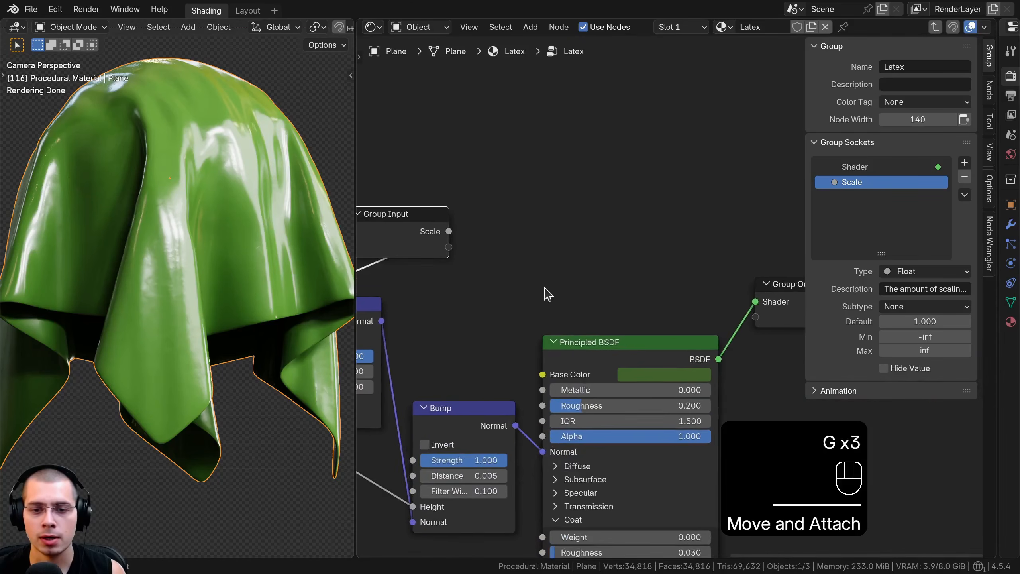
Expose the Principled BSDF's Base Color by linking it to the empty socket of the Group Input
middle_drag(554, 360, 601, 355)
drag(584, 367, 543, 270)
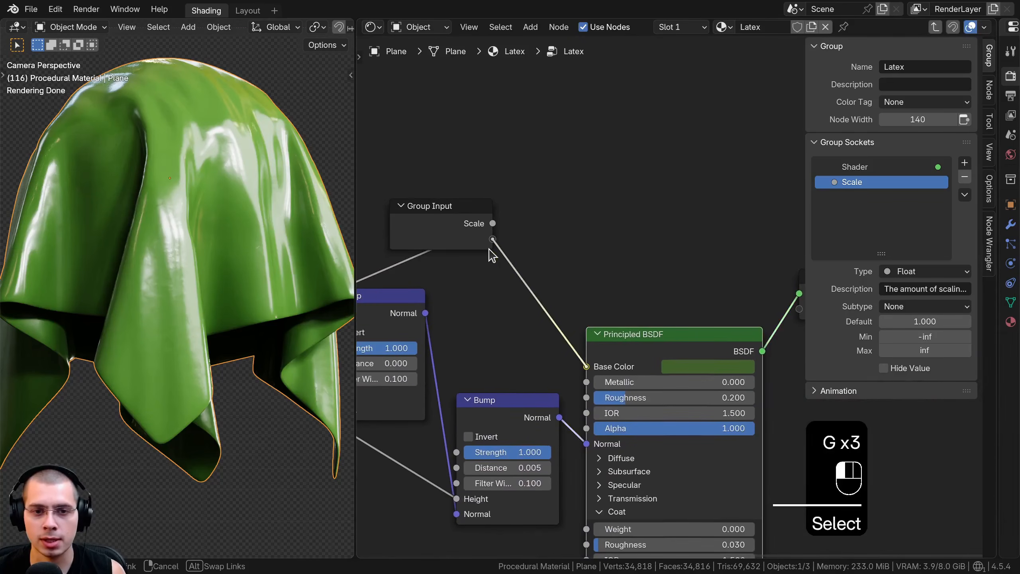
drag(489, 248, 444, 220)
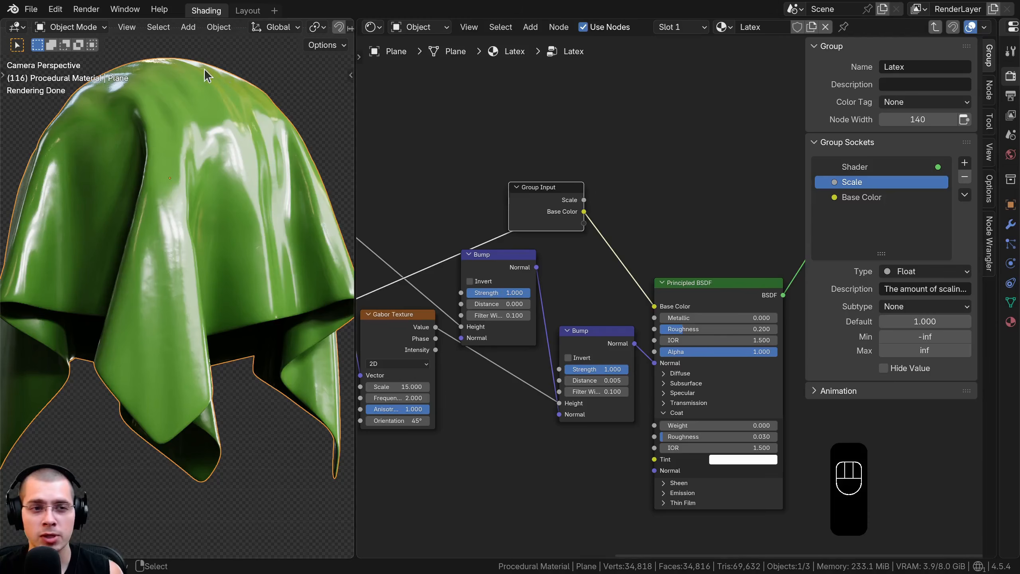
Move the Group Input node beneath the Linear Light node, beside the Gabor Texture
middle_drag(562, 204, 699, 95)
key(g)
click(443, 413)
middle_drag(517, 363, 574, 348)
key(g)
click(513, 355)
scroll(549, 360, up, 2)
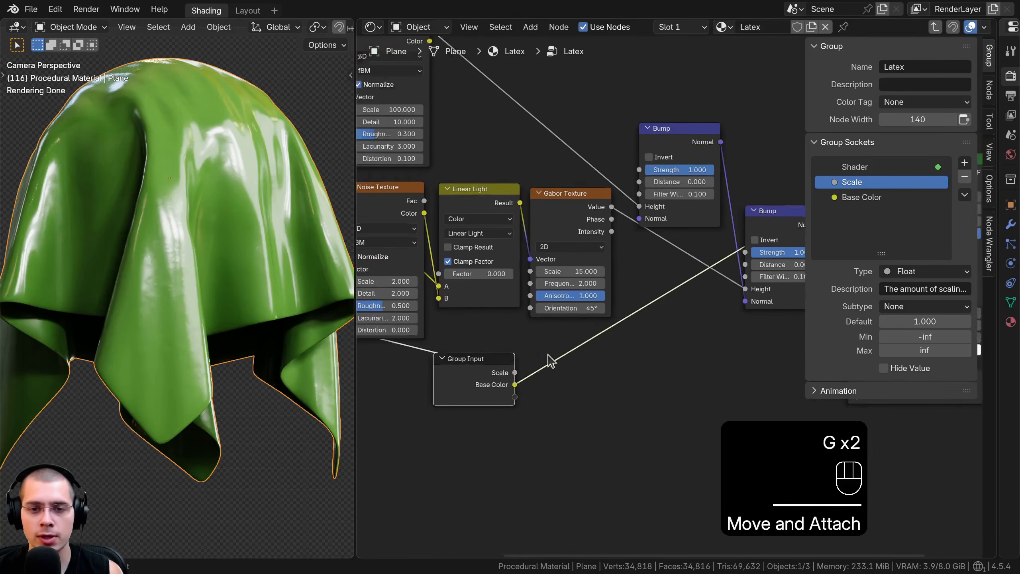
key(g)
click(549, 357)
scroll(659, 366, up, 3)
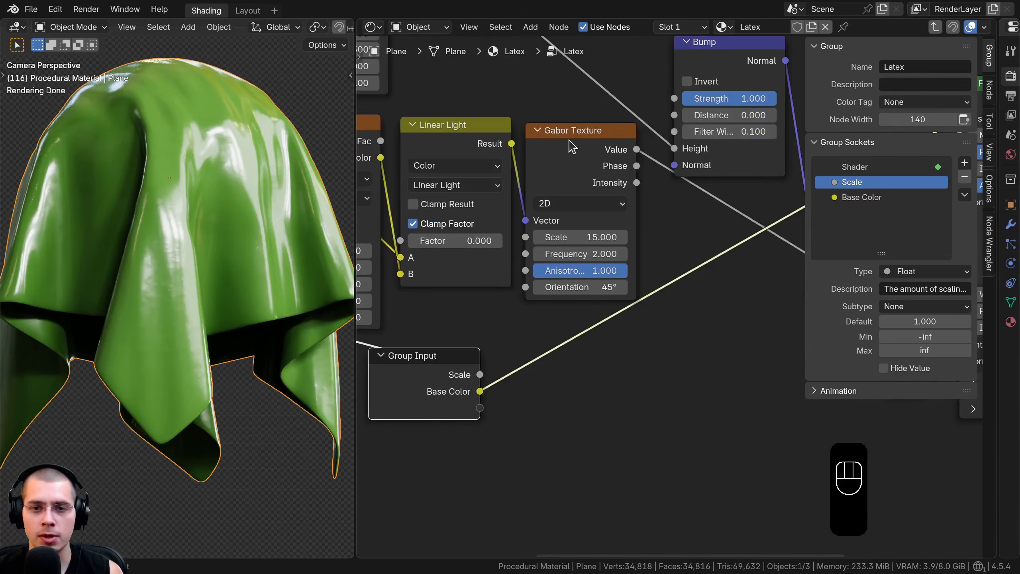
Link the Gabor Texture's Scale to a new Group Input socket and rename that socket Folds Scale
click(572, 147)
drag(494, 415, 493, 414)
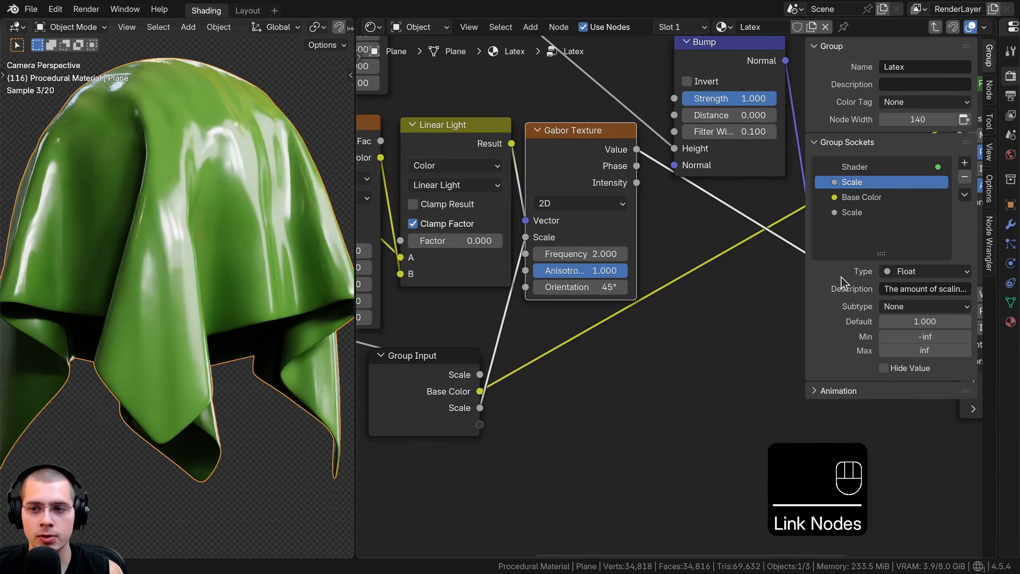
double_click(847, 213)
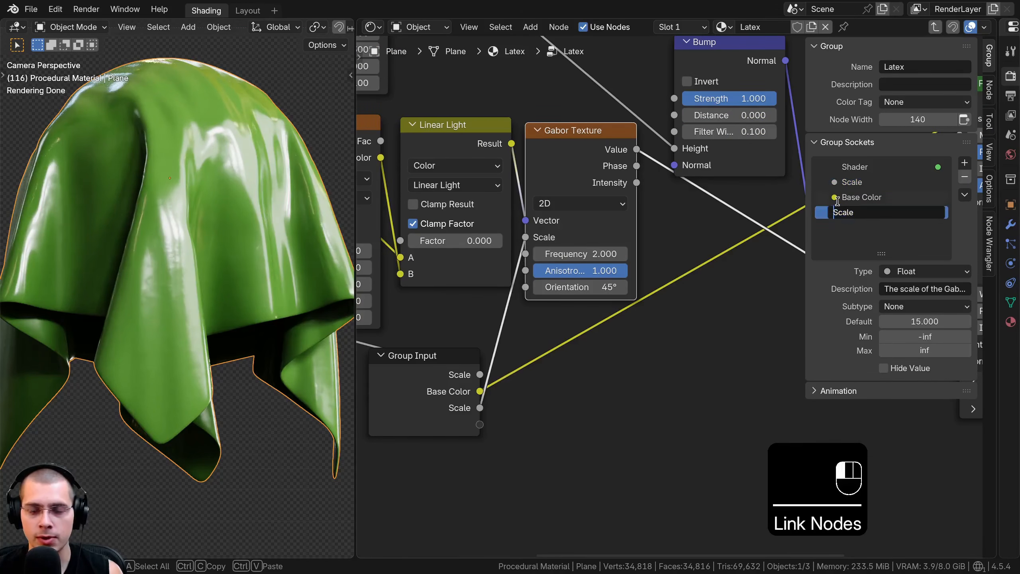
text(Fols)
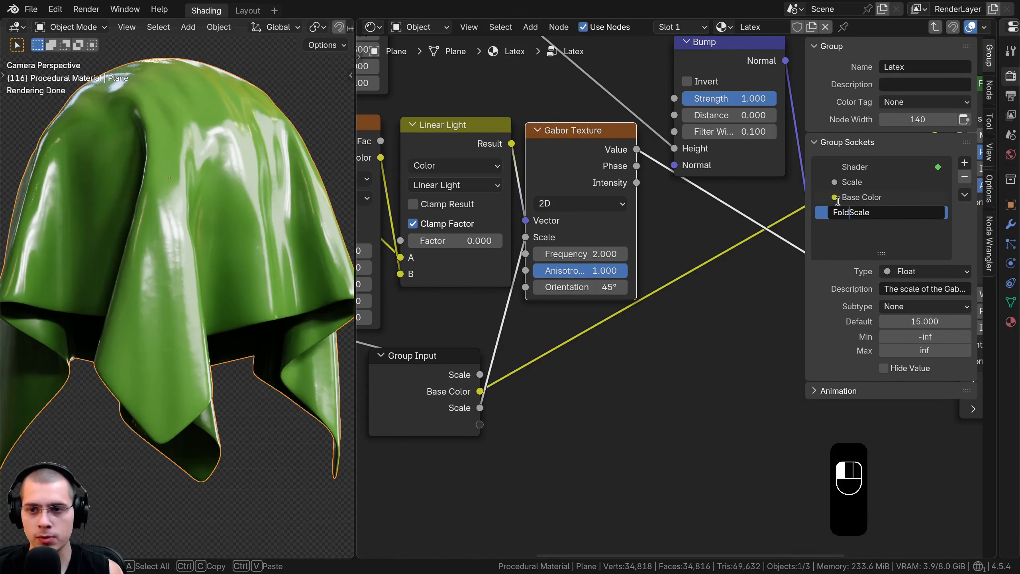
text(s)
key(Return)
Link the Gabor Texture's Anisotropy to a new Group Input socket and rename that socket Folds Randomize
scroll(566, 249, up, 2)
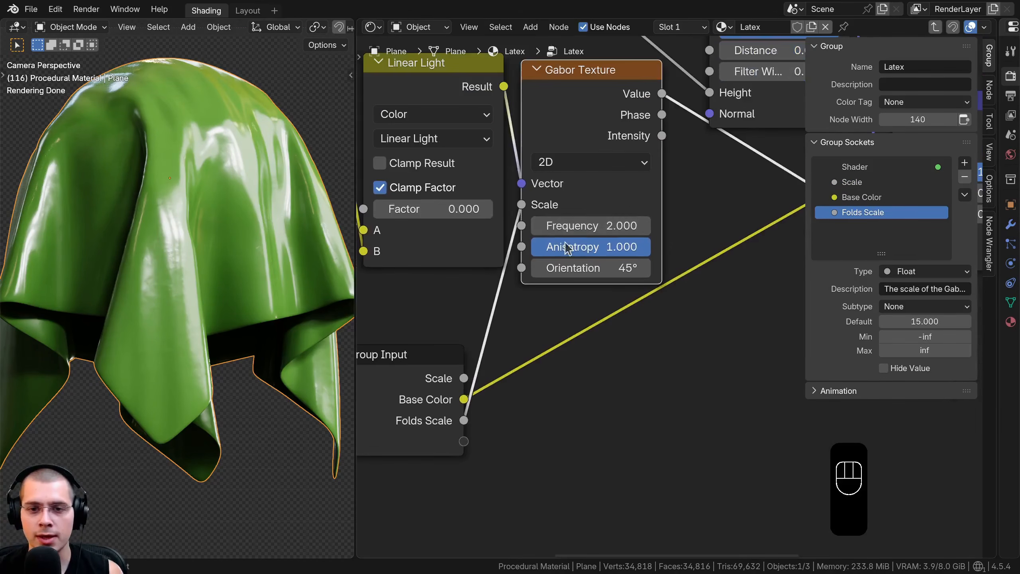
drag(590, 247, 537, 255)
drag(484, 446, 466, 442)
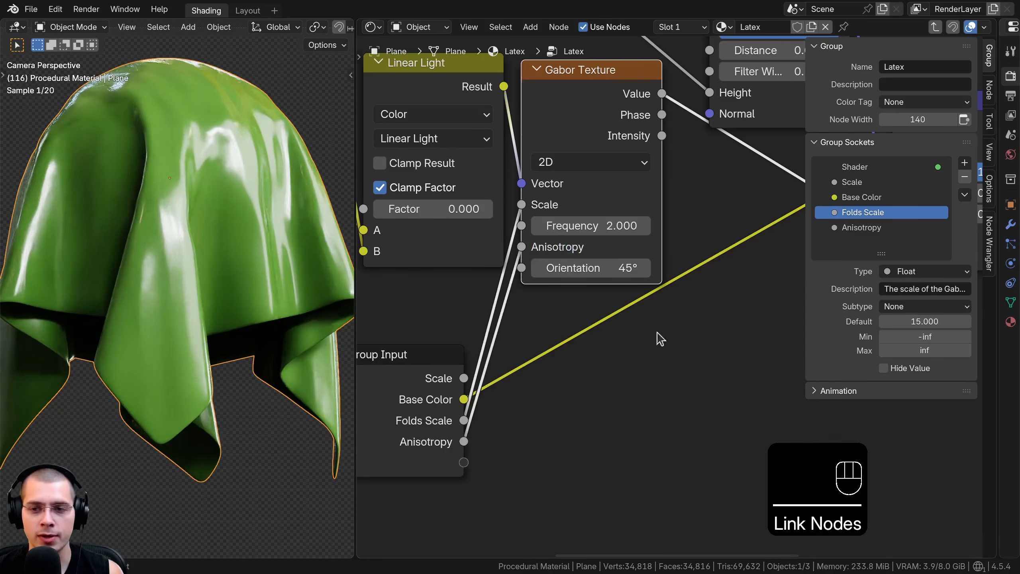
double_click(854, 228)
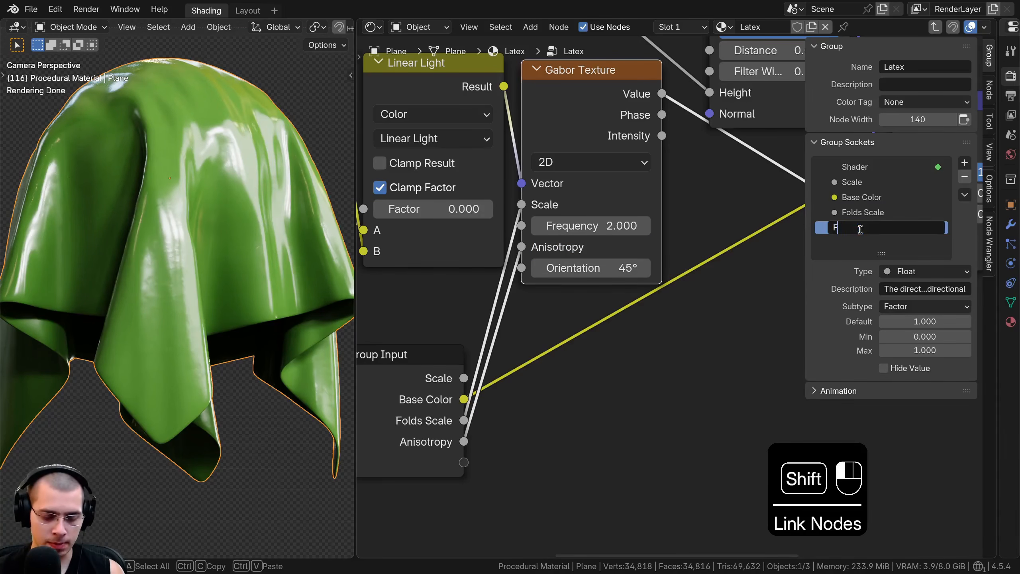
text(Folds Rando)
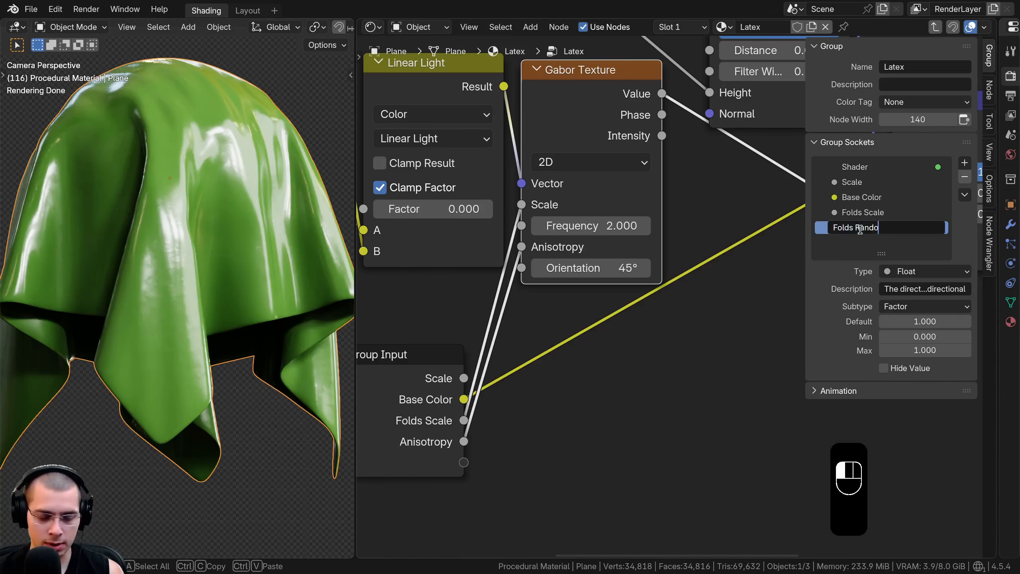
text(mize)
key(Return)
Link the Linear Light node's Factor to a new Group Input socket and rename that socket Folds Distortion
scroll(573, 278, down, 2)
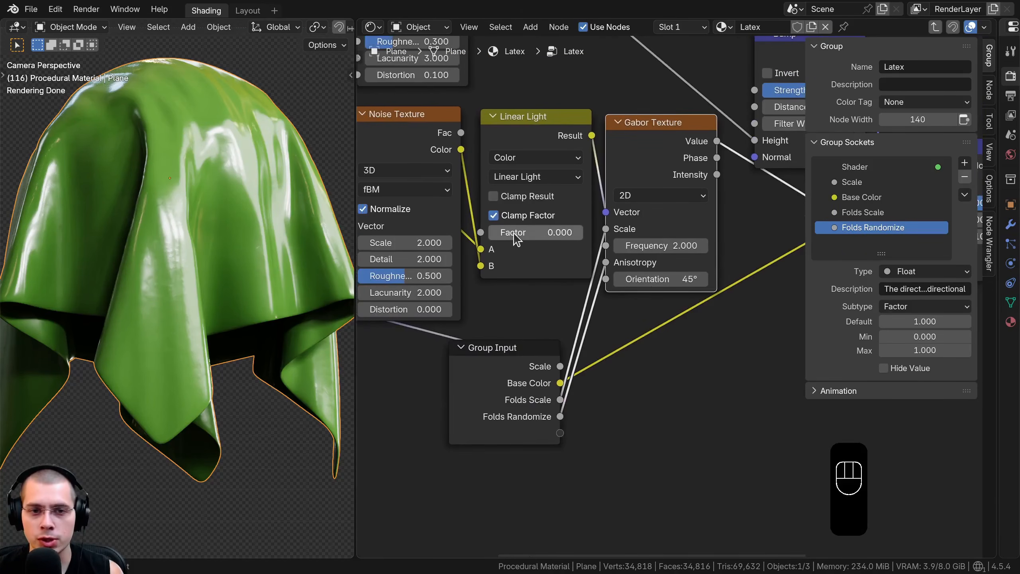
drag(515, 238, 562, 434)
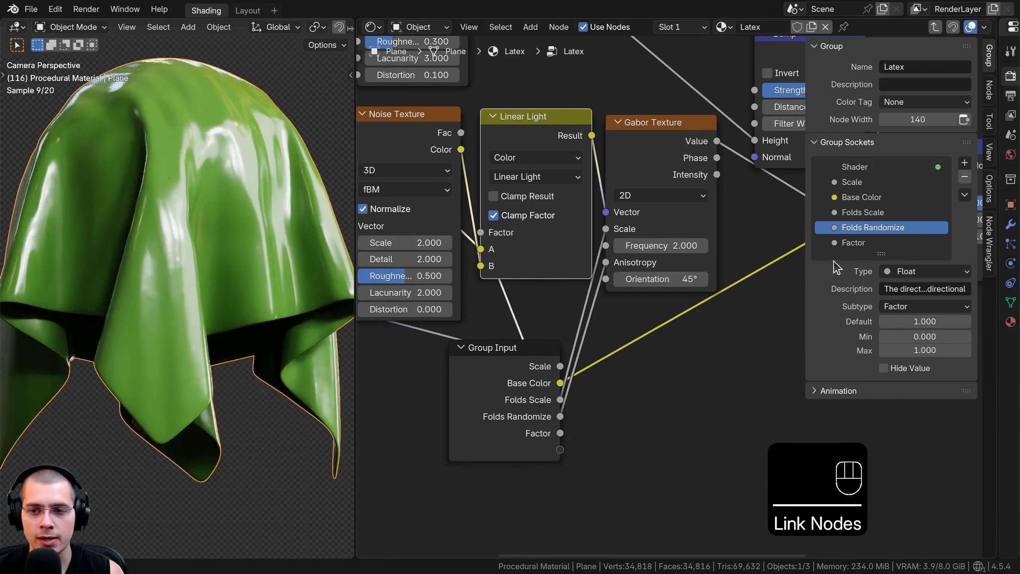
double_click(865, 243)
text(Folds Distortion)
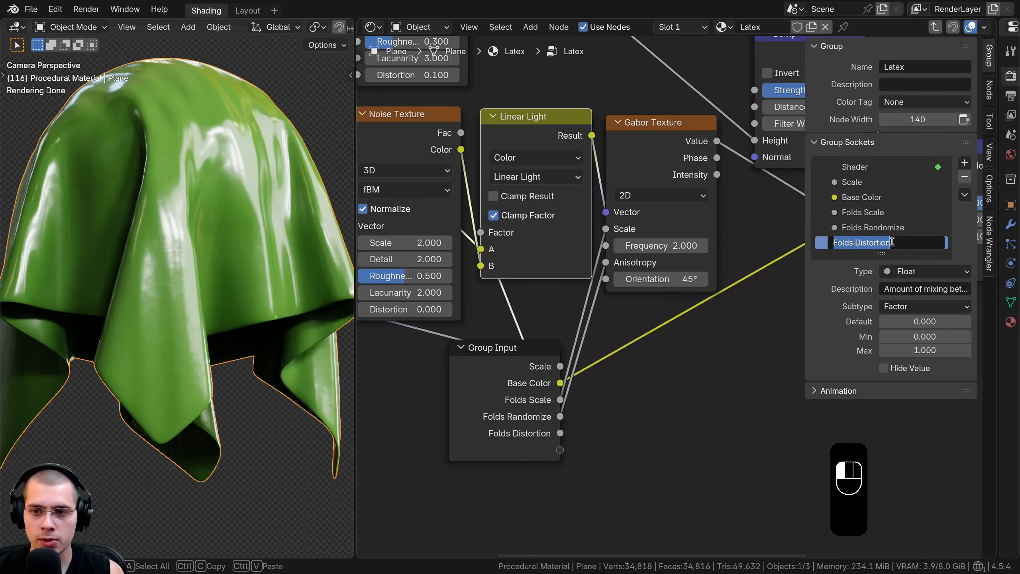
click(703, 272)
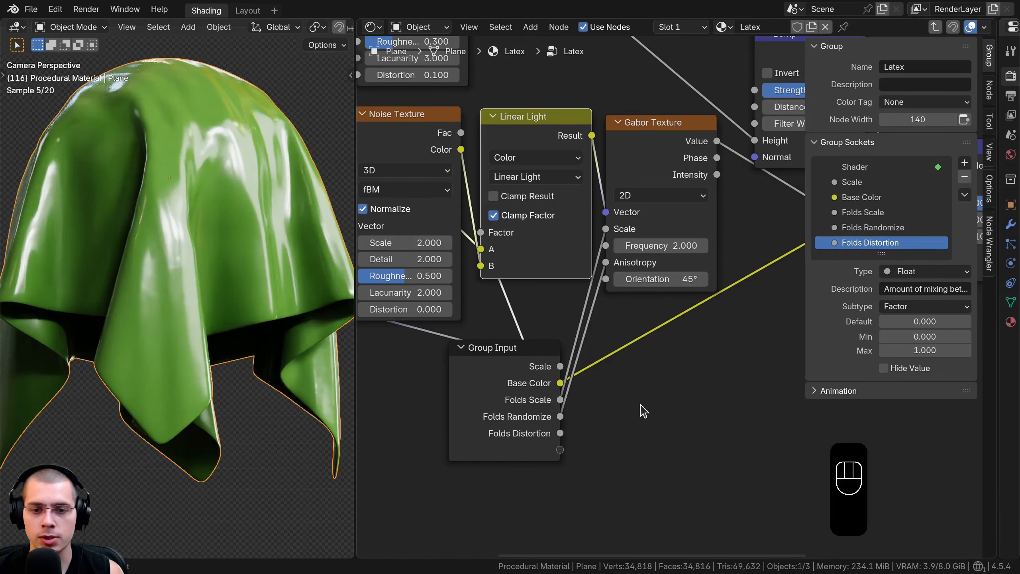
Expose the Gabor Texture's Orientation by linking it to the empty socket of the Group Input
scroll(603, 305, down, 1)
middle_drag(574, 257, 578, 242)
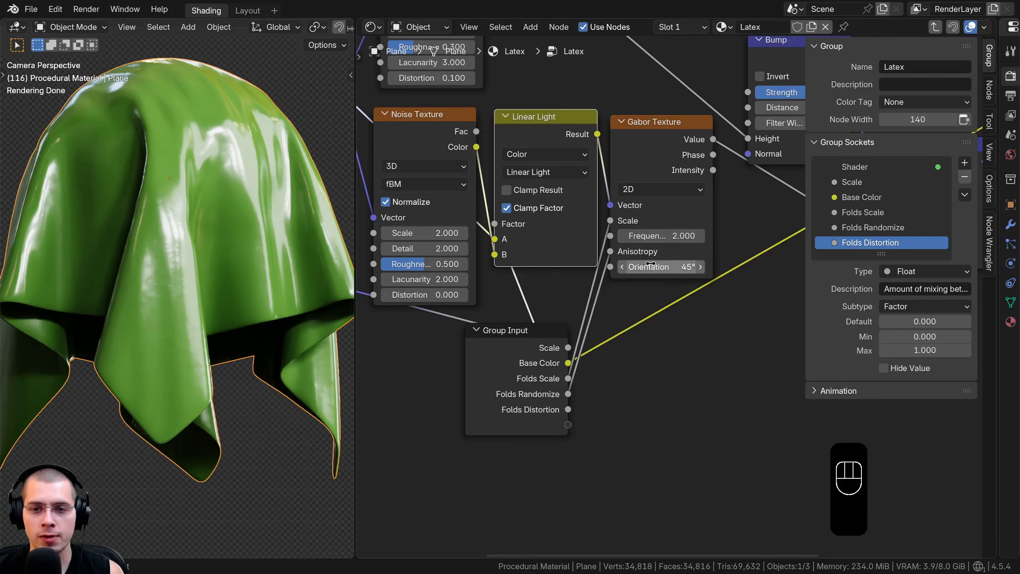
mouse_move(667, 267)
mouse_down()
mouse_move(626, 267)
mouse_move(666, 267)
mouse_up()
right_click(667, 268)
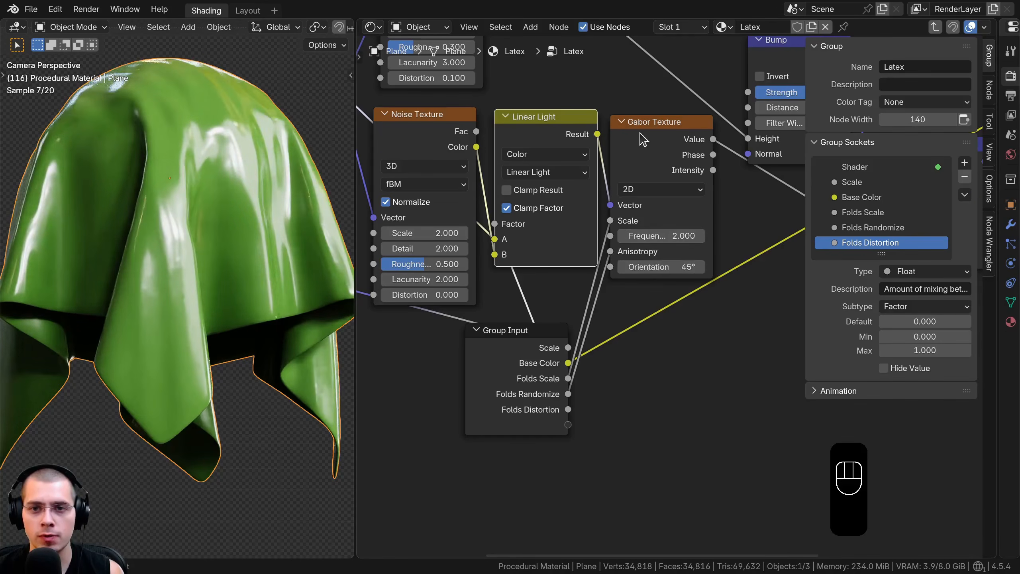
click(611, 265)
drag(577, 430, 570, 425)
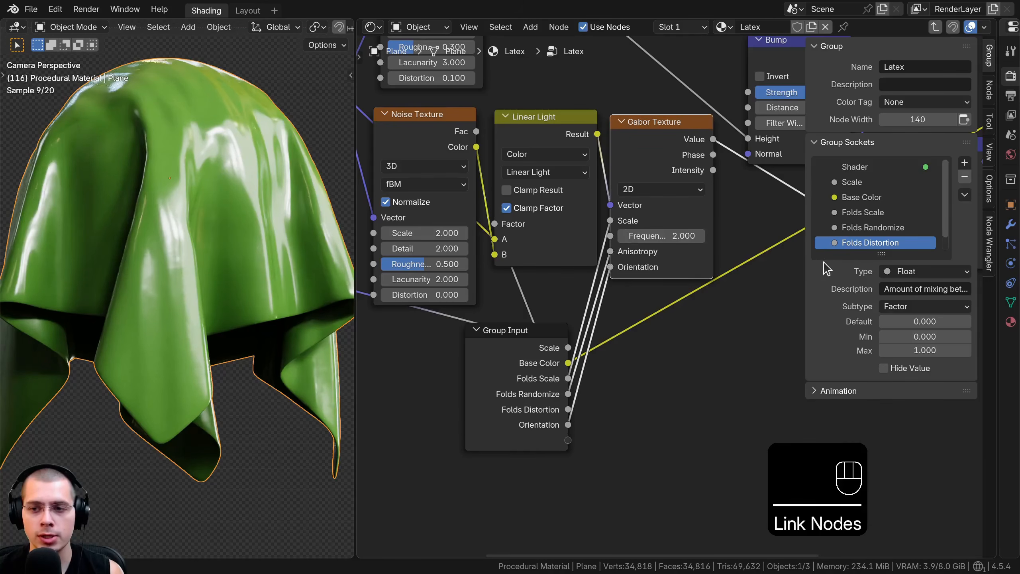
Enlarge the group socket list and rename the Orientation socket to Folds Rotation
drag(873, 265, 811, 347)
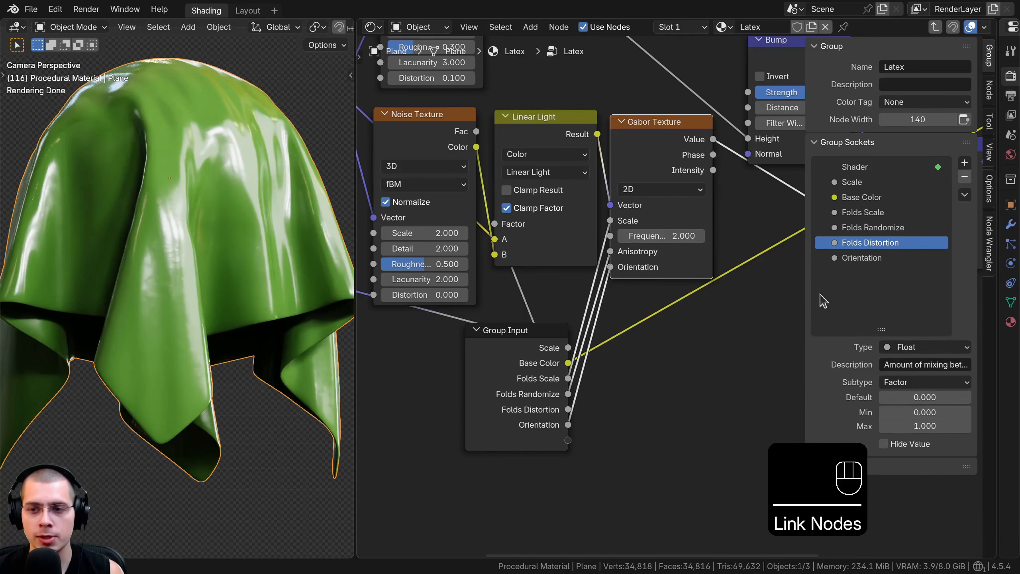
double_click(862, 257)
text(Folds Rota)
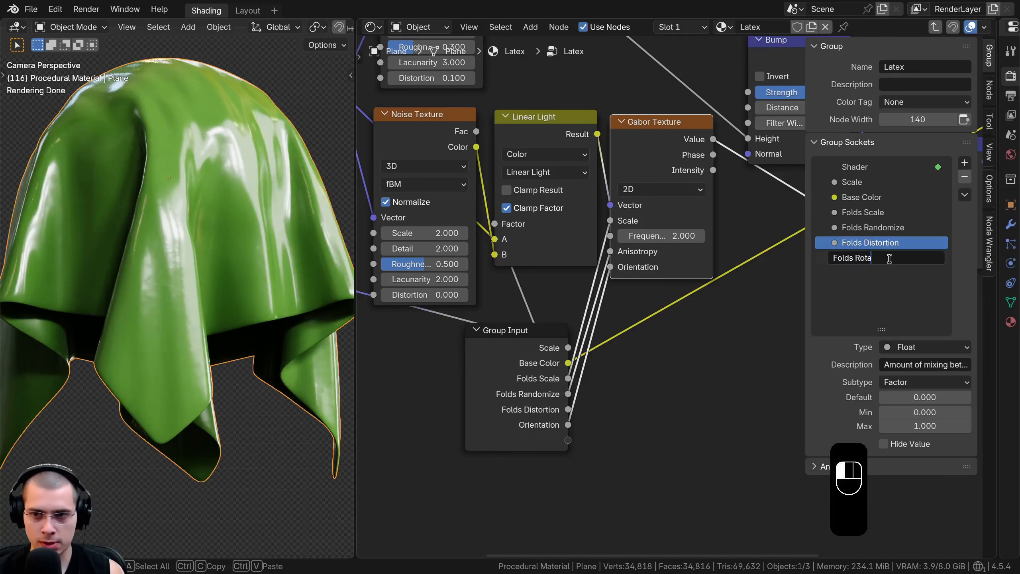
text(tion)
key(Return)
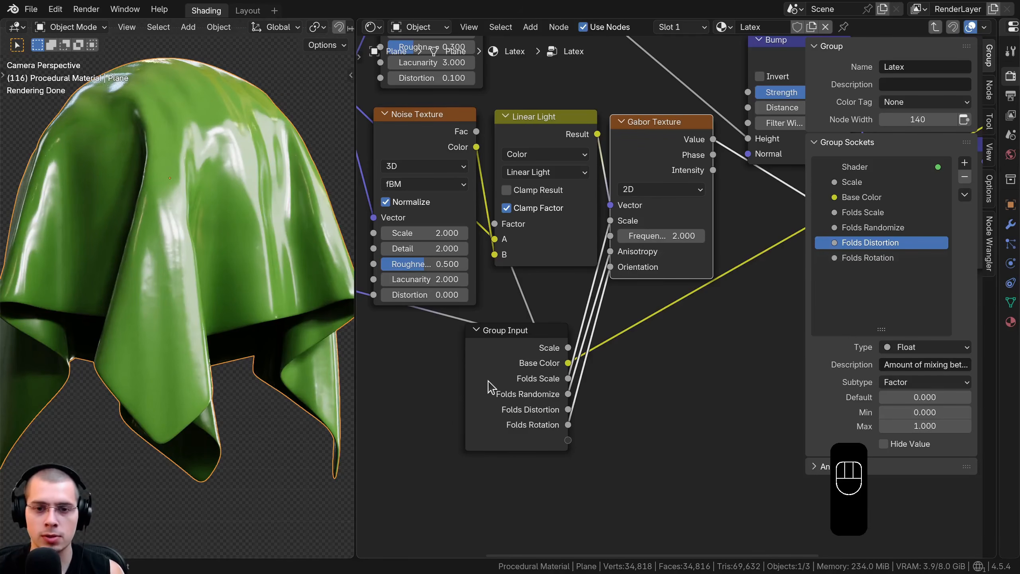
Move the Group Input node above the Mapping node, beside the upper Noise Texture
key(g)
click(530, 225)
key(g)
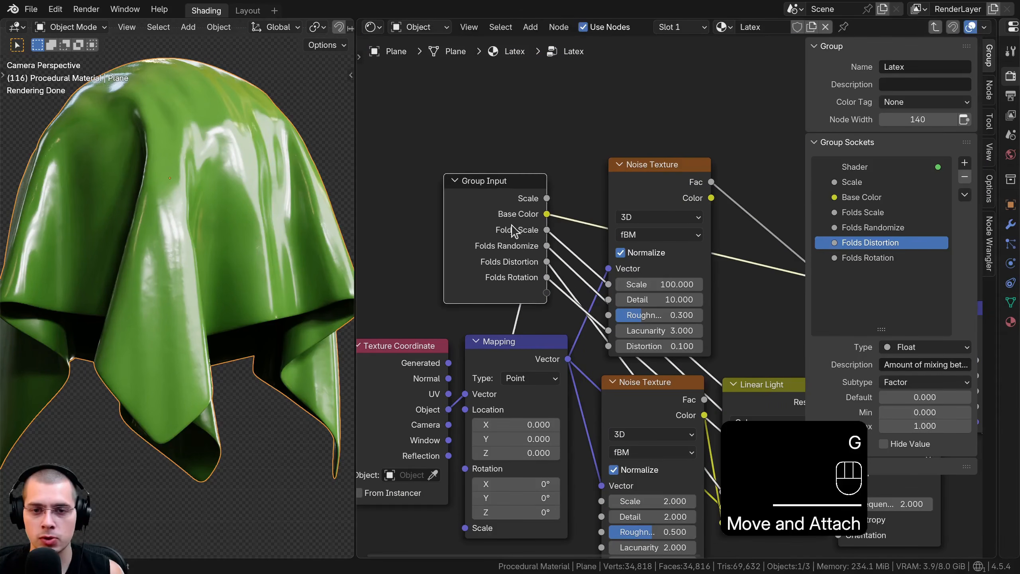
middle_drag(508, 271, 515, 256)
scroll(516, 256, up, 1)
key(g)
click(512, 234)
Link the upper Noise Texture's Scale, Detail and Roughness to new Group Input sockets
mouse_move(609, 266)
mouse_down()
mouse_move(537, 255)
mouse_move(610, 283)
mouse_up()
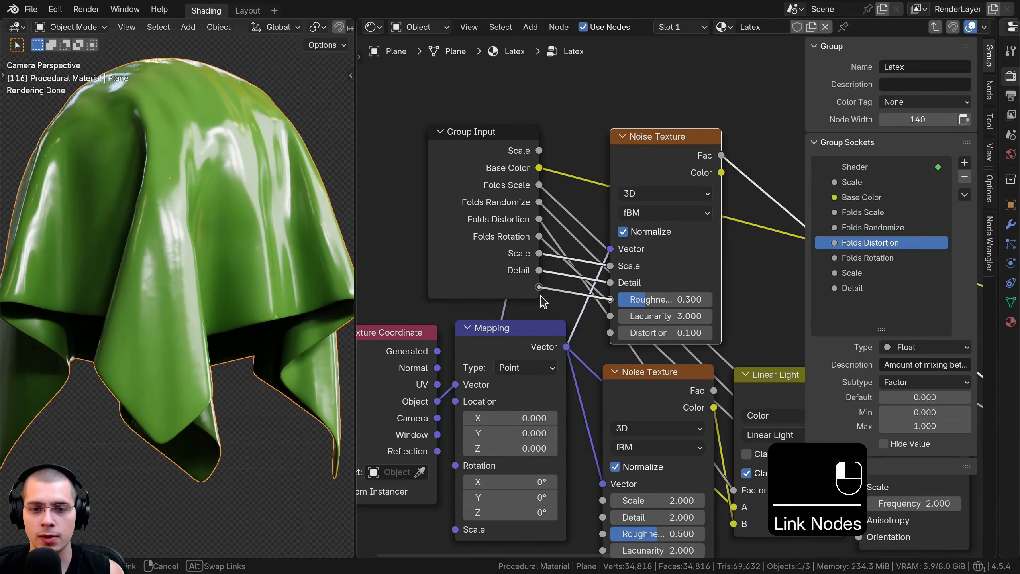
drag(540, 295, 540, 293)
drag(509, 274, 503, 266)
Rename the three new noise sockets to Noise Scale, Noise Detail and Noise Roughness
double_click(844, 274)
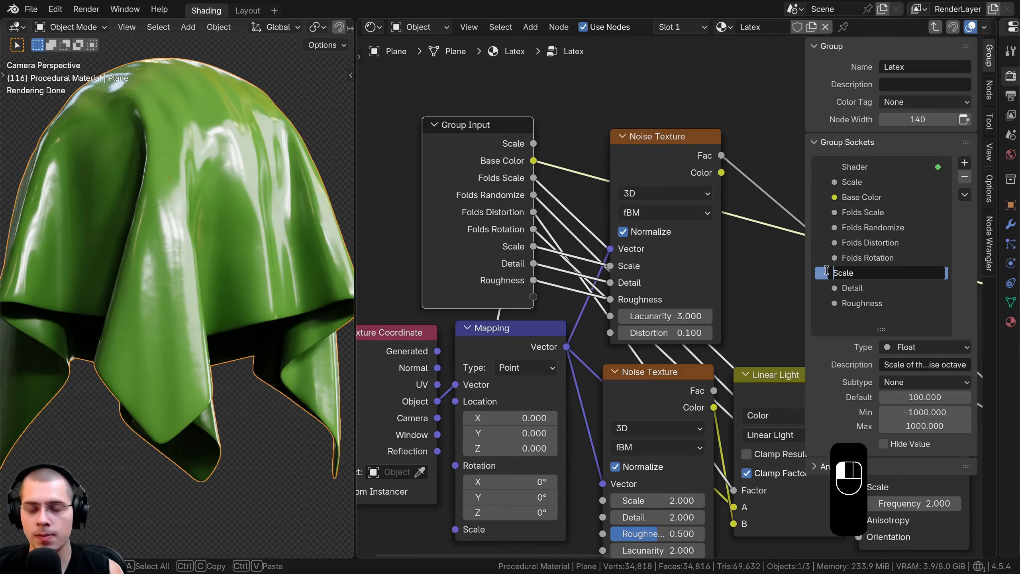
text(Noise)
key(Return)
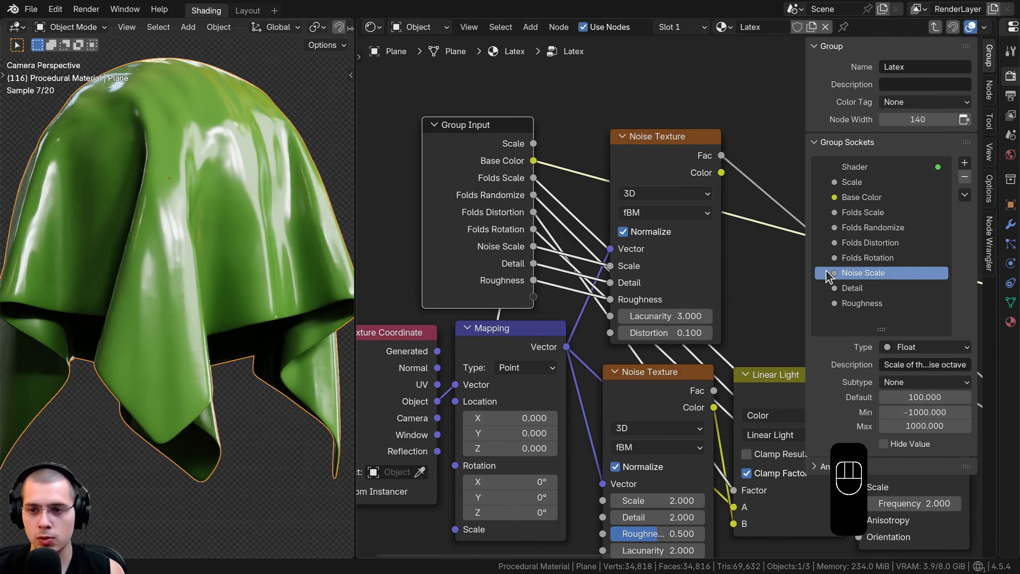
double_click(855, 288)
text(Noi)
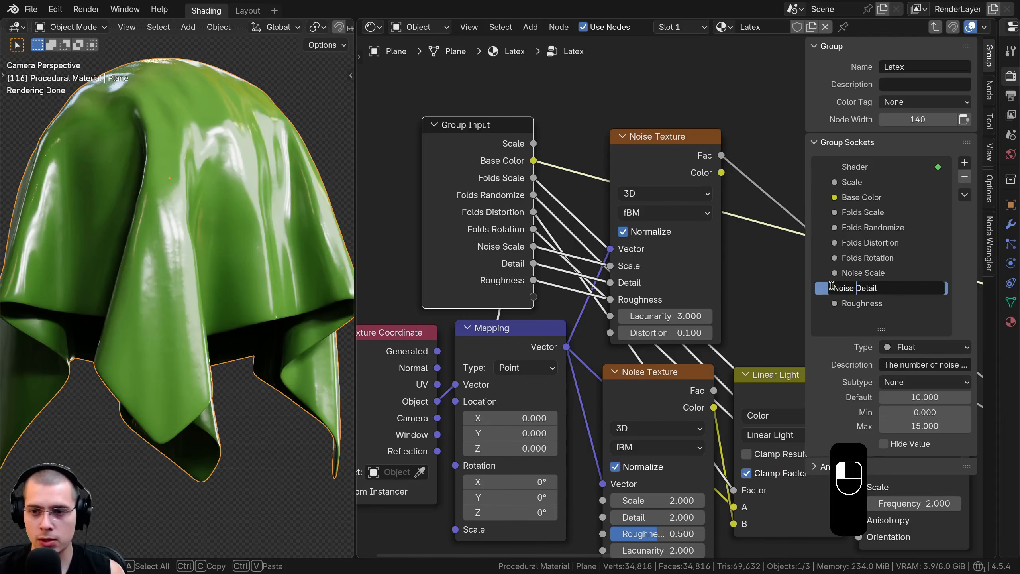
text(se)
key(Return)
double_click(869, 304)
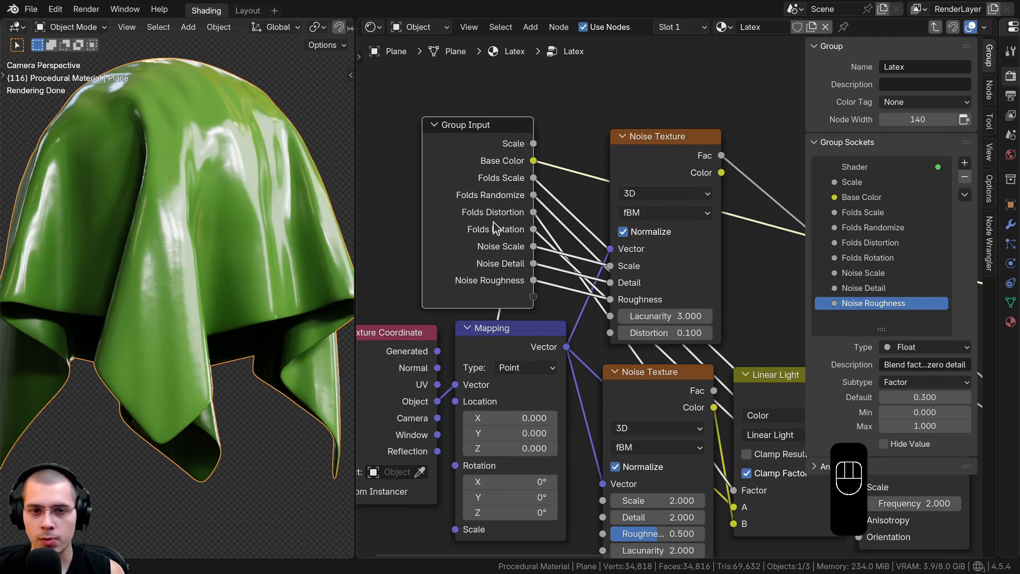
Move the Group Input node beneath the lower Bump node, beside the Principled BSDF
click(495, 226)
scroll(562, 244, down, 5)
mouse_move(496, 226)
middle_down()
mouse_move(562, 244)
mouse_move(483, 225)
middle_up()
scroll(484, 226, down, 4)
key(g)
click(750, 513)
middle_drag(714, 461, 446, 384)
key(g)
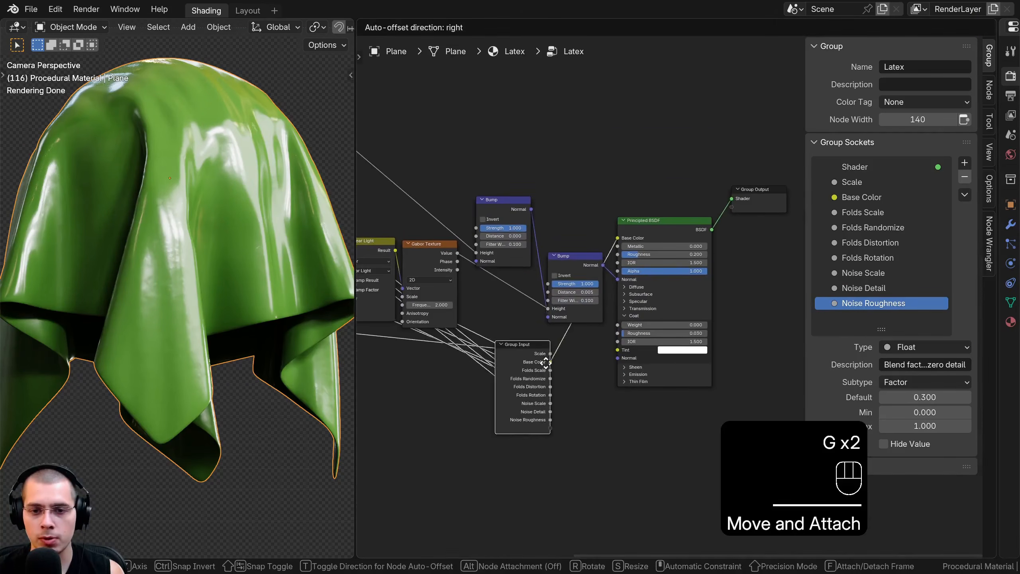
click(573, 355)
Link the Principled BSDF's Coat Weight and Coat Roughness to new Group Input sockets and enlarge the group socket list
scroll(593, 362, up, 6)
middle_drag(639, 312, 603, 230)
scroll(607, 307, up, 2)
drag(591, 236, 572, 298)
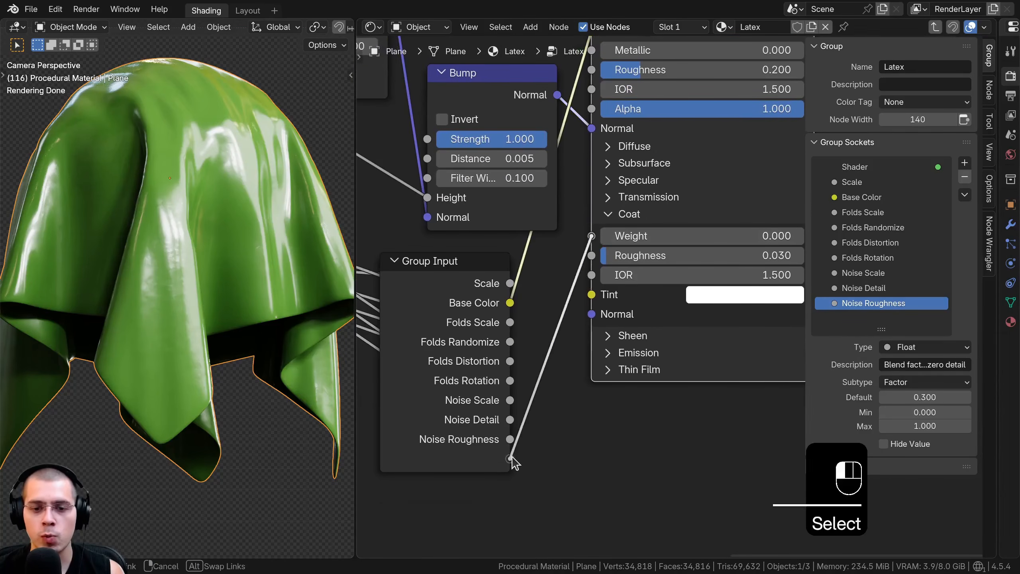
drag(512, 458, 519, 480)
scroll(894, 310, down, 1)
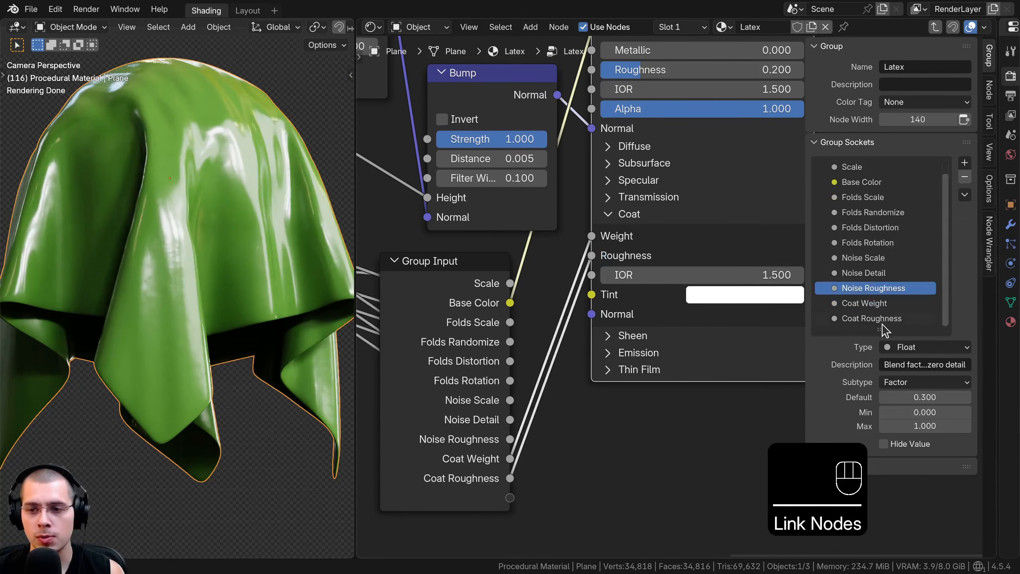
drag(881, 327, 881, 373)
Reposition the Group Input node and link the Principled BSDF's main Roughness to a new Group Input socket
scroll(428, 388, down, 4)
middle_drag(428, 388, 609, 365)
scroll(564, 343, down, 4)
click(604, 342)
key(g)
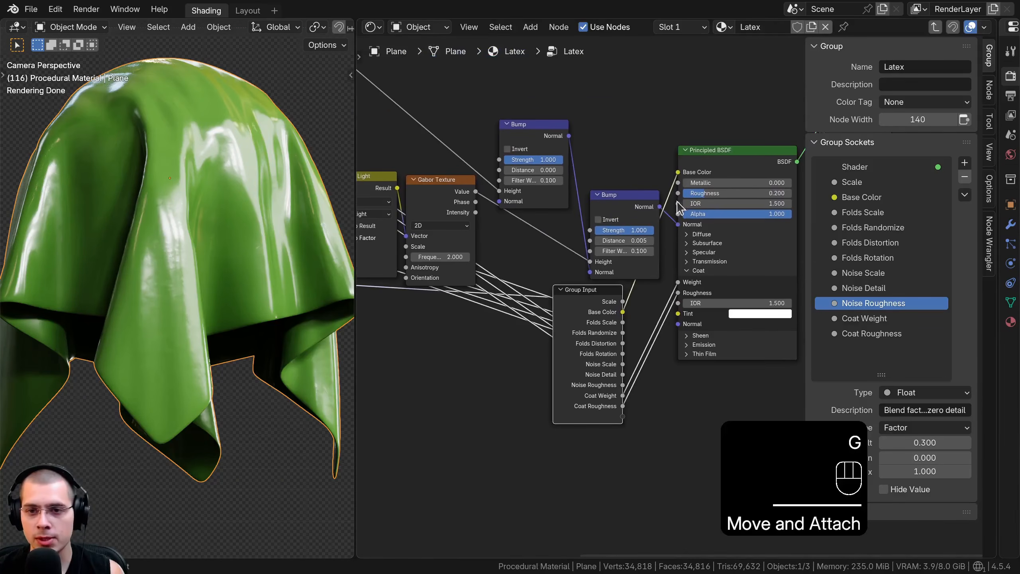
drag(679, 193, 666, 395)
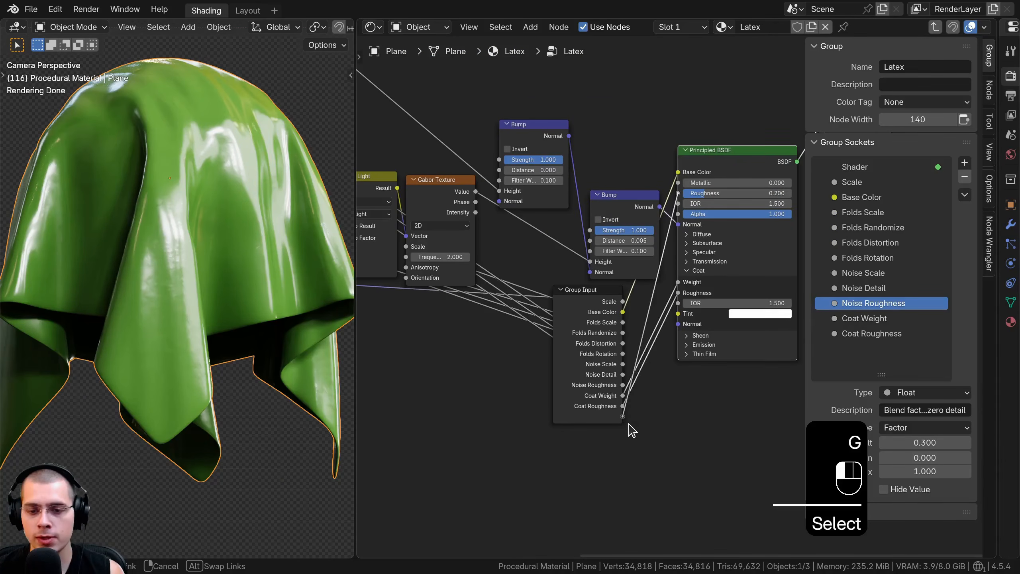
drag(629, 424, 628, 423)
Move the Group Input node below the Gabor Texture and link the lower Bump node's Strength to a new socket
click(595, 383)
key(g)
click(409, 384)
scroll(541, 252, up, 1)
middle_drag(540, 252, 649, 298)
scroll(647, 196, up, 1)
middle_drag(648, 196, 637, 161)
mouse_move(721, 202)
mouse_down()
mouse_move(740, 198)
mouse_move(730, 198)
mouse_up()
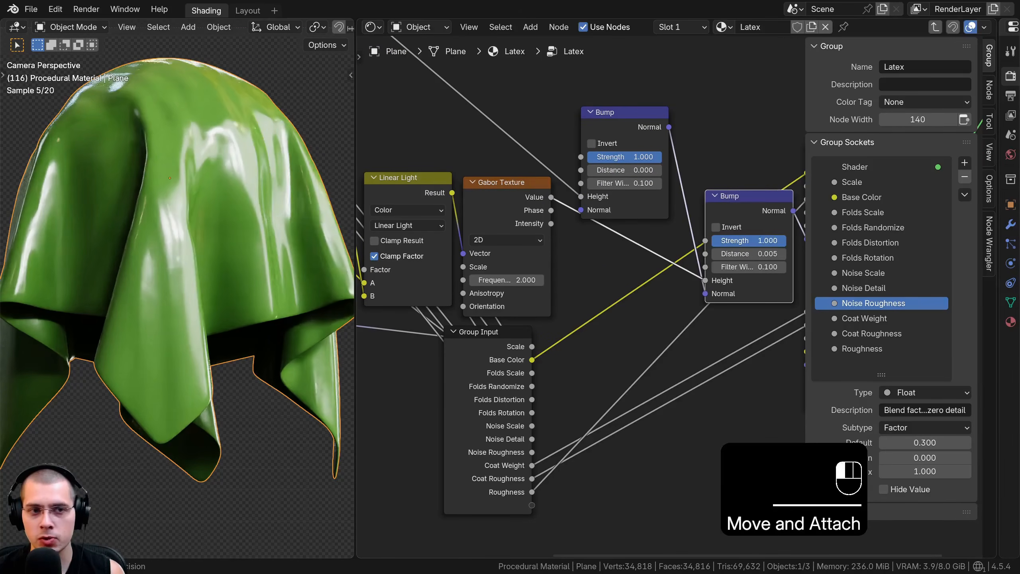
drag(657, 388, 534, 506)
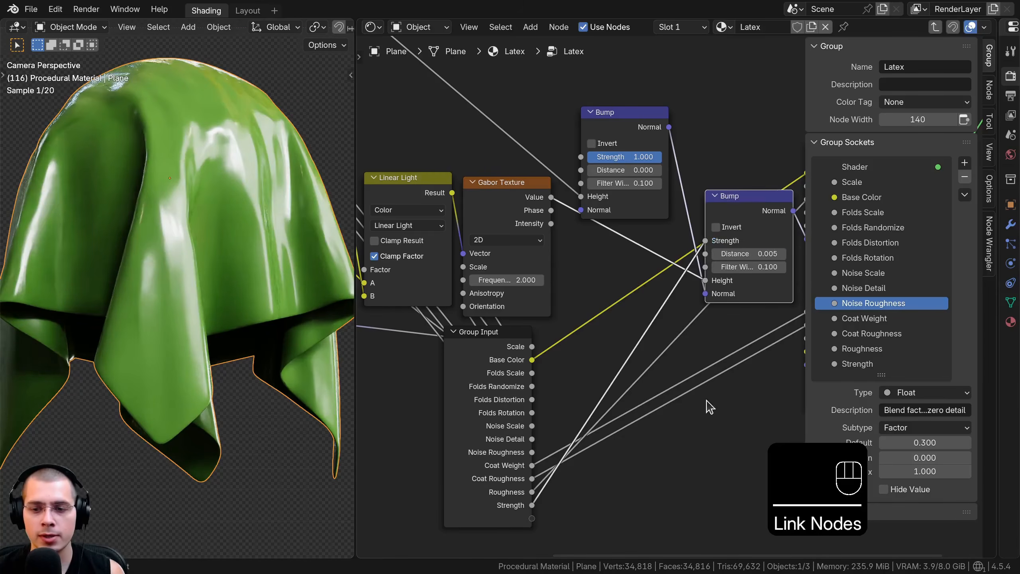
Rename the new Strength socket to Folds Bump Strength
double_click(834, 363)
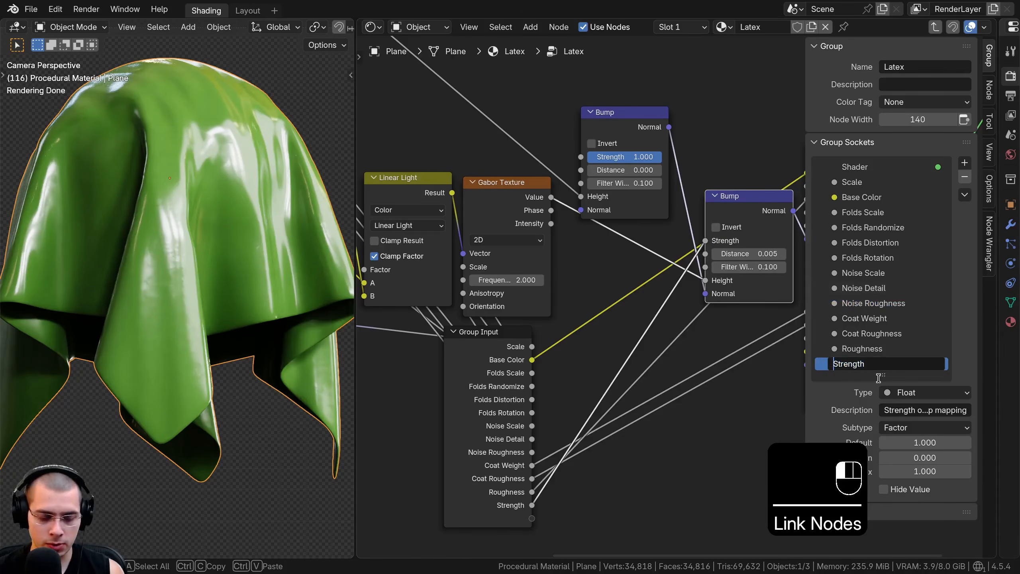
text(Folds Bu)
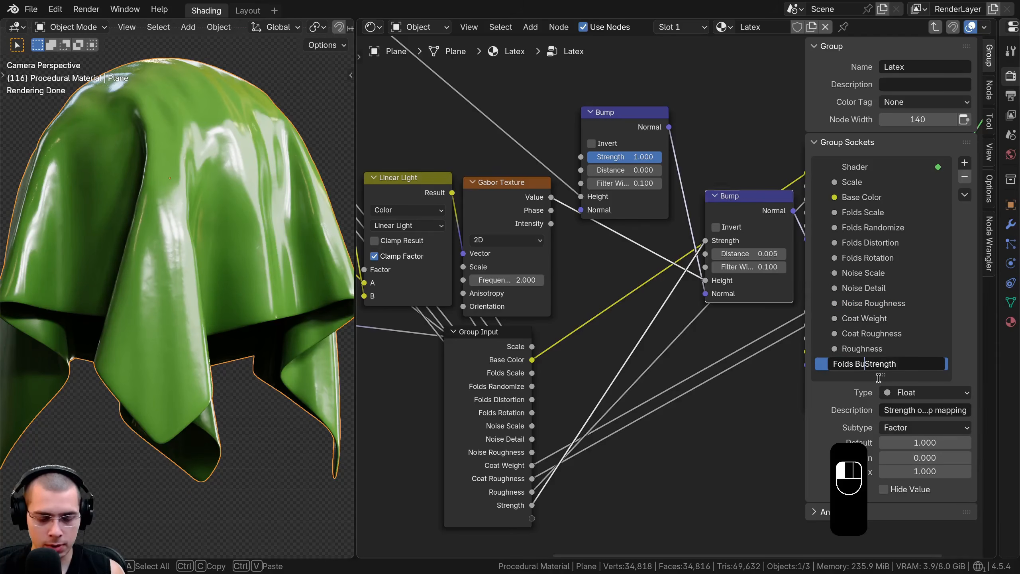
text(mp)
key(Return)
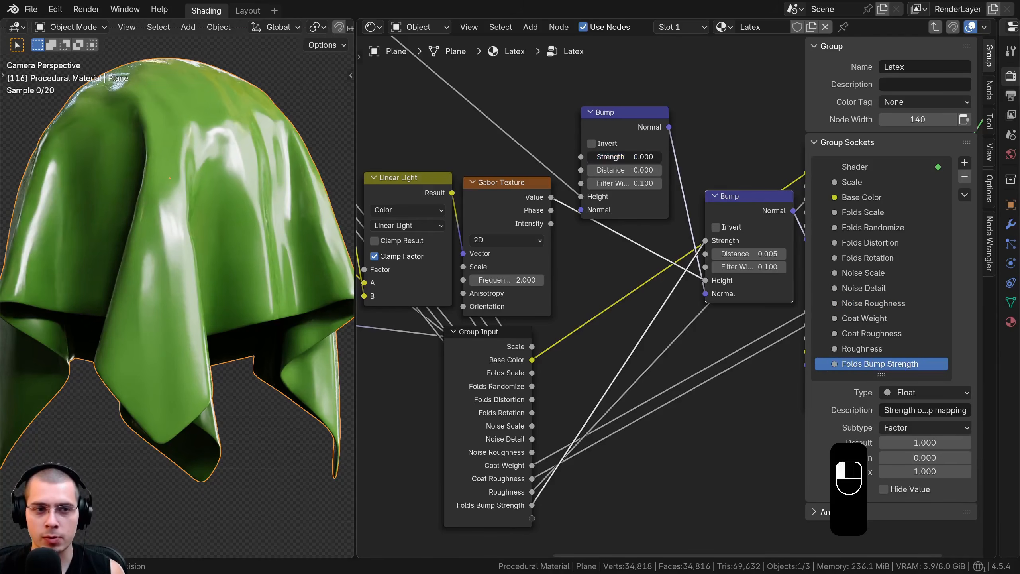
Link the upper Bump node's Strength to a new Group Input socket and rename that socket to Noise Bump Strength
drag(659, 157, 532, 519)
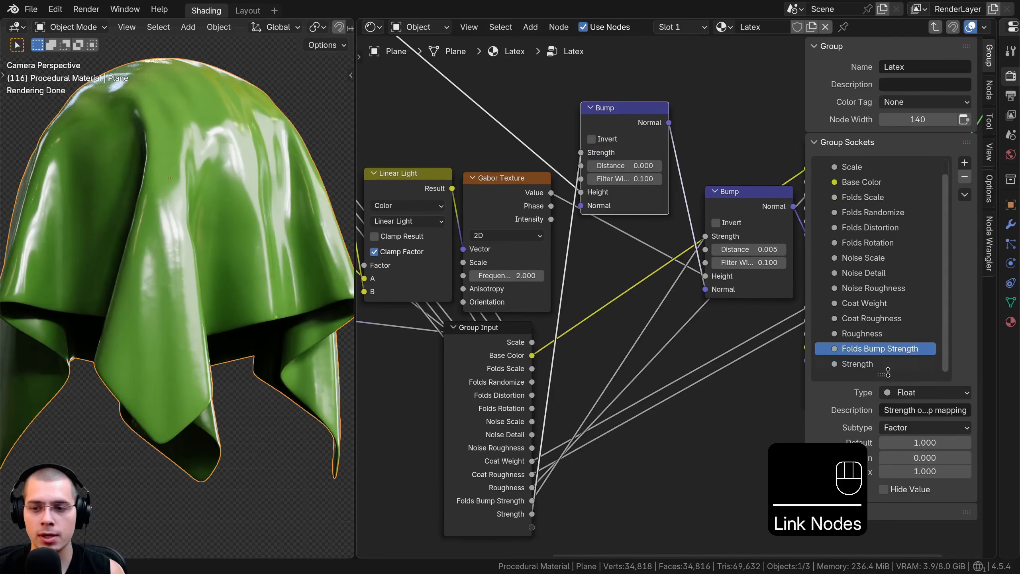
drag(887, 373, 887, 419)
double_click(854, 379)
click(832, 378)
text(Noi)
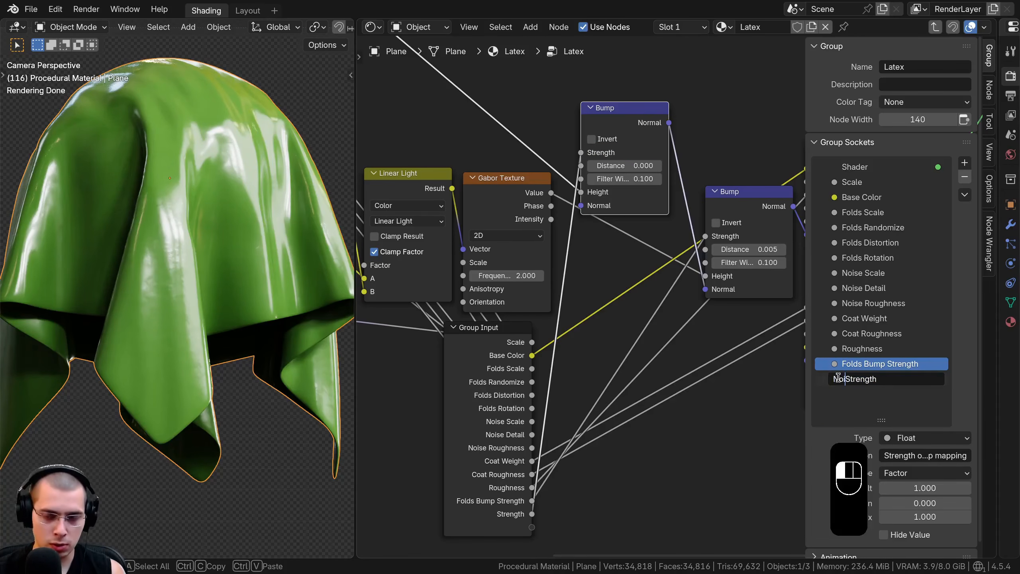
text(se Bump)
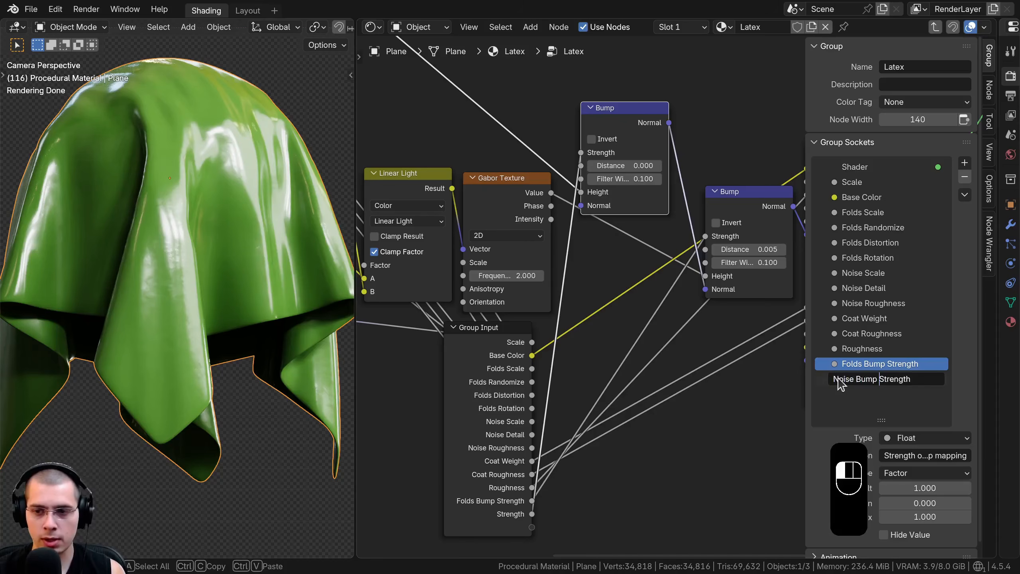
key(Return)
Move the Group Input node in front of the Texture Coordinate node, then hide the sidebar and exit the Latex group
scroll(674, 314, down, 6)
click(588, 349)
scroll(651, 362, down, 3)
middle_drag(651, 362, 766, 378)
key(g)
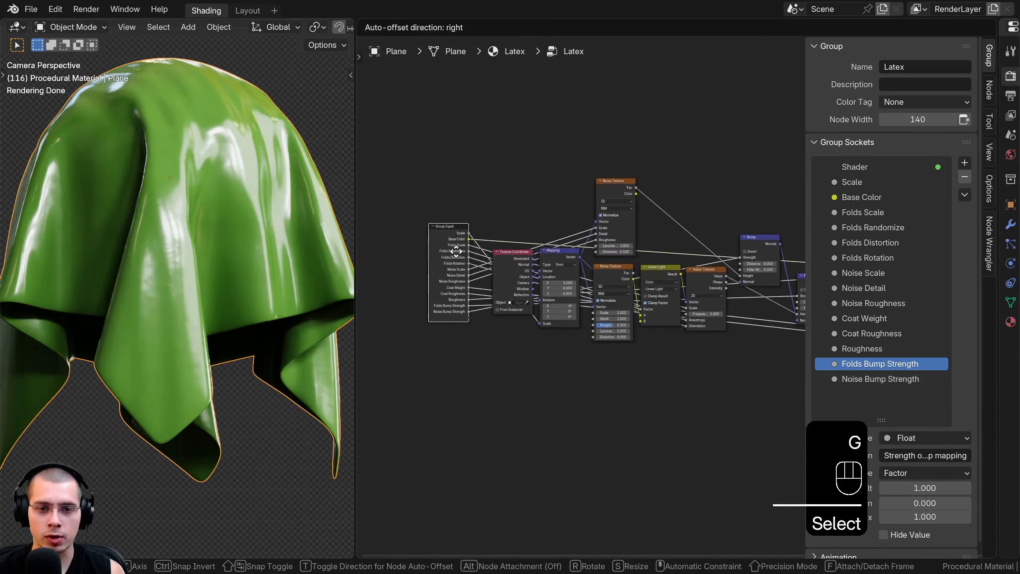
click(456, 251)
scroll(738, 251, up, 1)
key(n)
scroll(738, 251, up, 1)
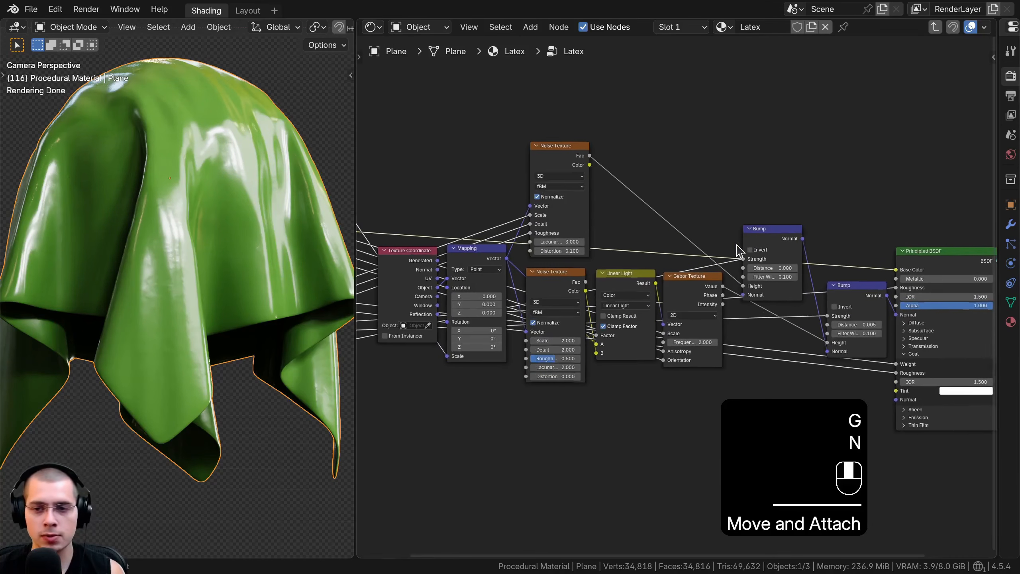
key(Tab)
scroll(680, 297, up, 4)
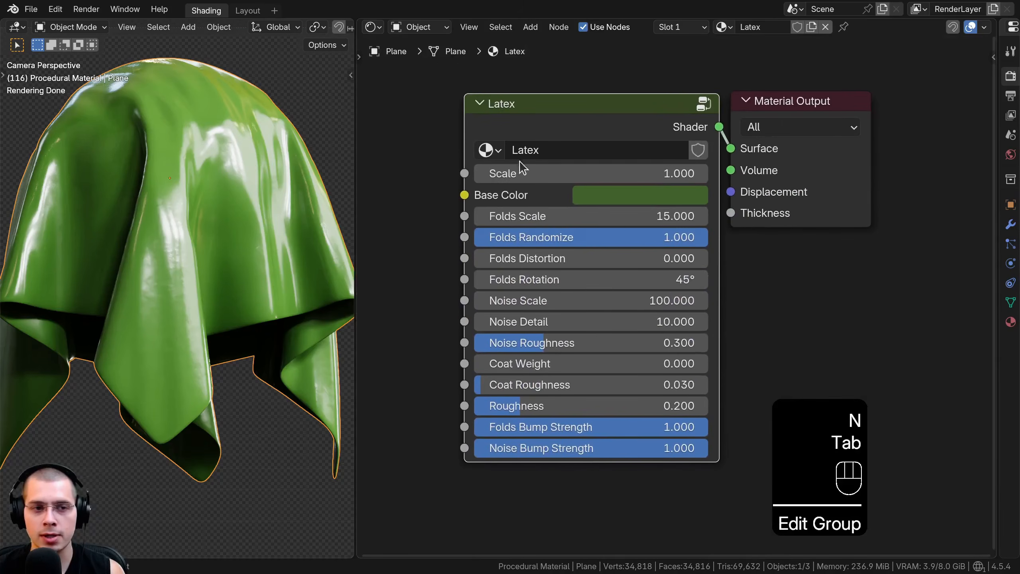
Try out the Latex group's Scale, Base Color, Folds Scale, Folds Randomize and Folds Distortion inputs, cancelling each change
shift+middle_drag(346, 203, 351, 217)
drag(579, 175, 654, 174)
right_click(579, 174)
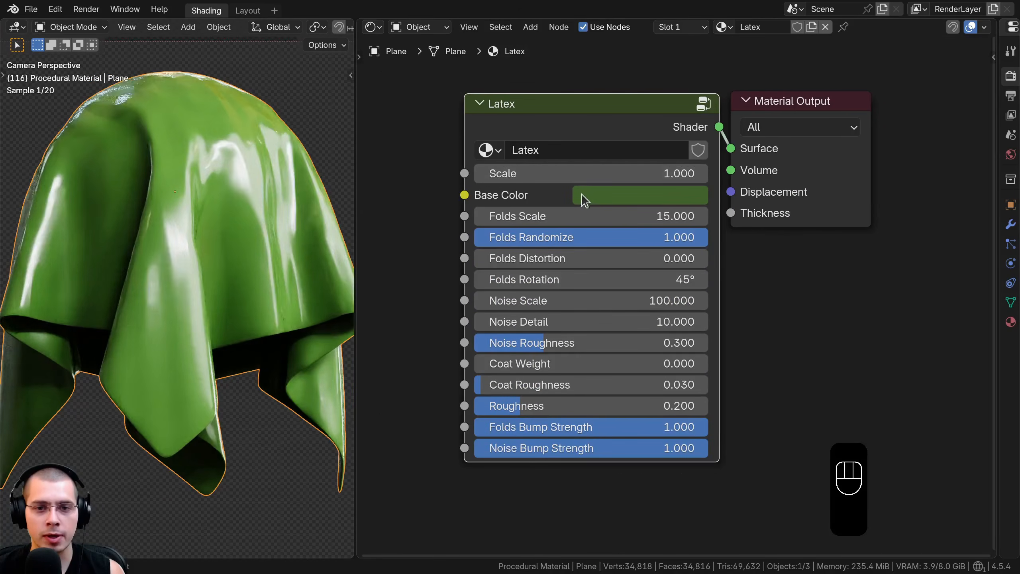
click(593, 196)
mouse_move(646, 262)
mouse_down()
mouse_move(651, 238)
mouse_move(628, 270)
mouse_up()
right_click(627, 270)
drag(520, 219, 493, 219)
right_click(492, 219)
drag(558, 237, 608, 258)
right_click(611, 243)
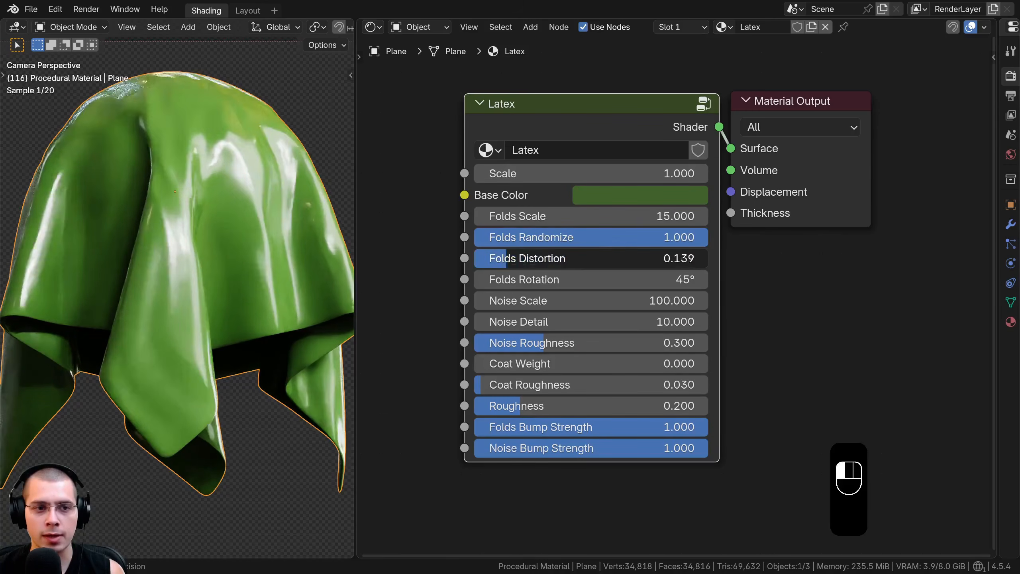
right_click(608, 259)
Try out the Latex group's Folds Rotation, Noise Scale, Noise Roughness and Coat Weight inputs, cancelling each change
drag(556, 279, 571, 303)
right_click(522, 279)
right_click(571, 303)
drag(563, 342, 603, 364)
right_click(491, 348)
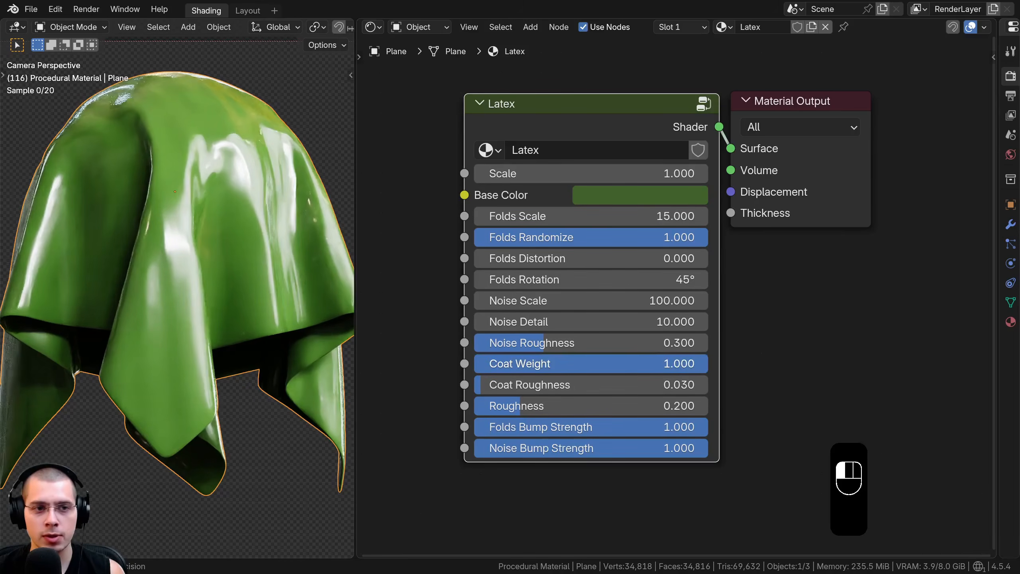
right_click(708, 364)
Try out the Latex group's Coat Roughness, Roughness, Folds Bump Strength and Noise Bump Strength inputs, cancelling each change
drag(494, 385, 545, 385)
right_click(544, 385)
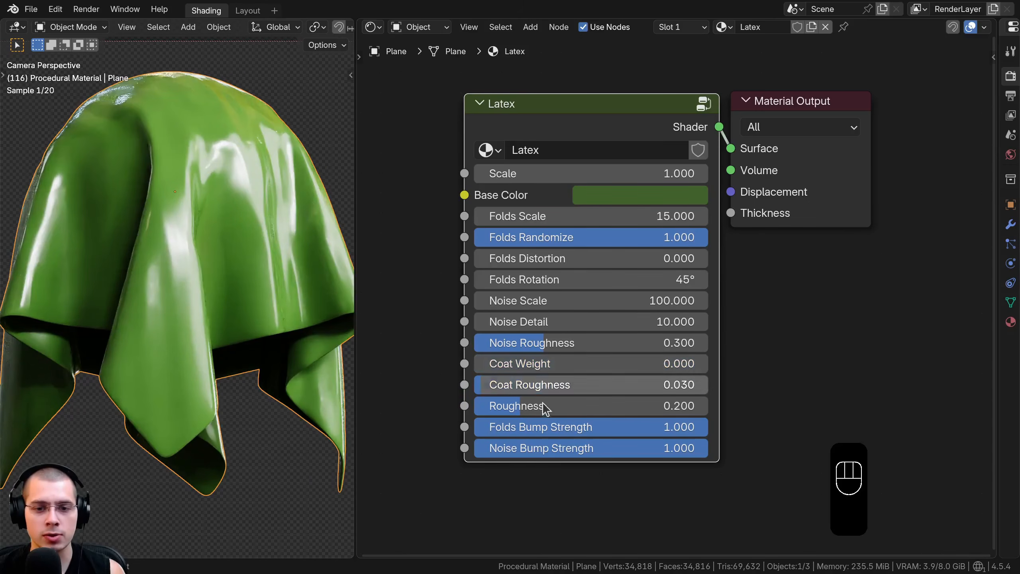
middle_drag(548, 401, 546, 376)
scroll(543, 355, up, 1)
drag(545, 375, 494, 375)
right_click(494, 376)
drag(553, 396, 342, 395)
right_click(583, 395)
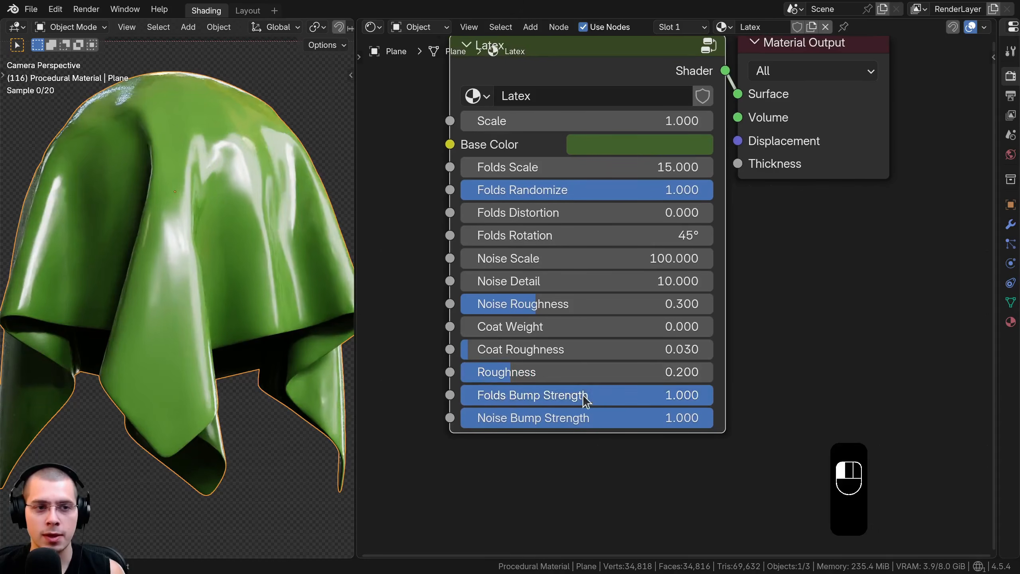
drag(582, 418, 453, 418)
right_click(452, 418)
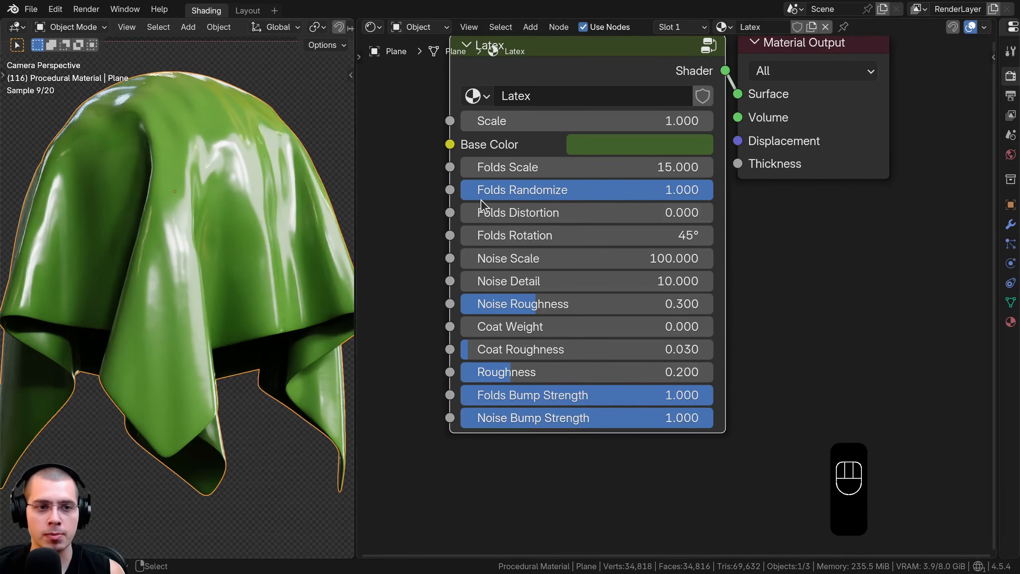
Reveal all hidden objects and select only the sphere beside the draped latex cloth
middle_drag(468, 113, 458, 176)
scroll(184, 198, down, 1)
shift+middle_drag(223, 219, 208, 219)
scroll(225, 213, down, 2)
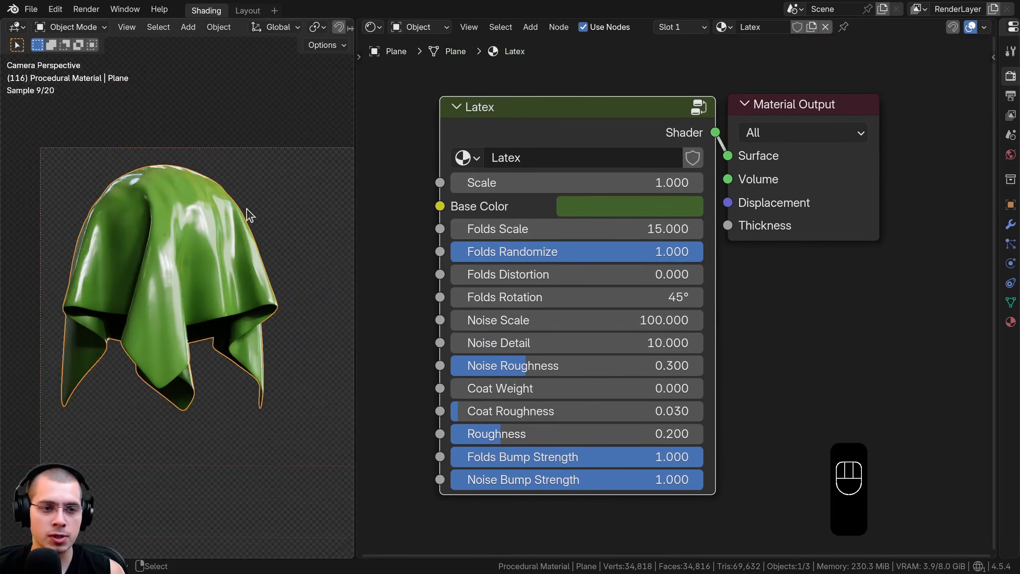
key(alt+h)
key(a)
scroll(255, 186, down, 2)
shift+middle_drag(277, 203, 191, 224)
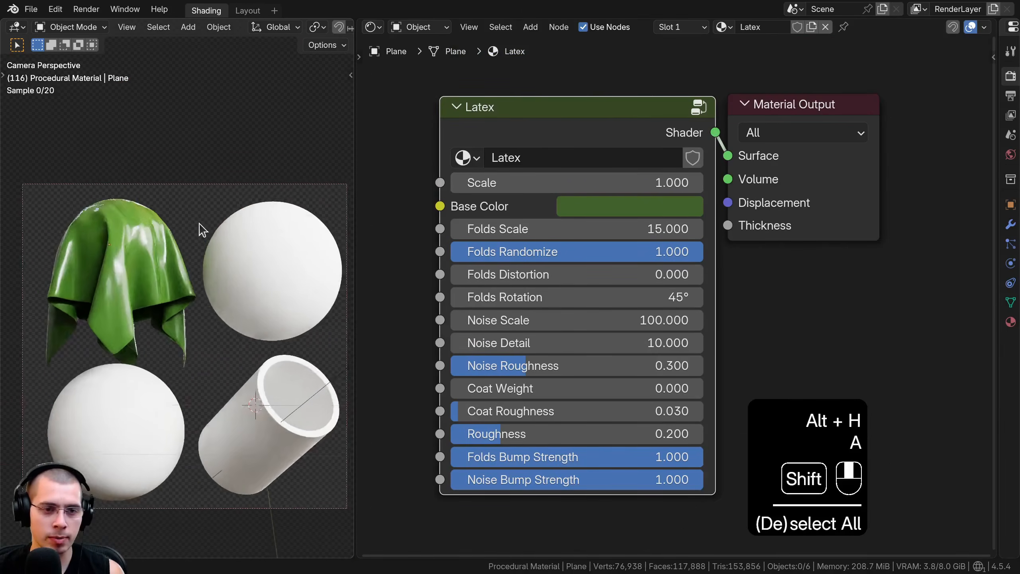
click(264, 217)
scroll(207, 269, up, 2)
scroll(130, 287, up, 3)
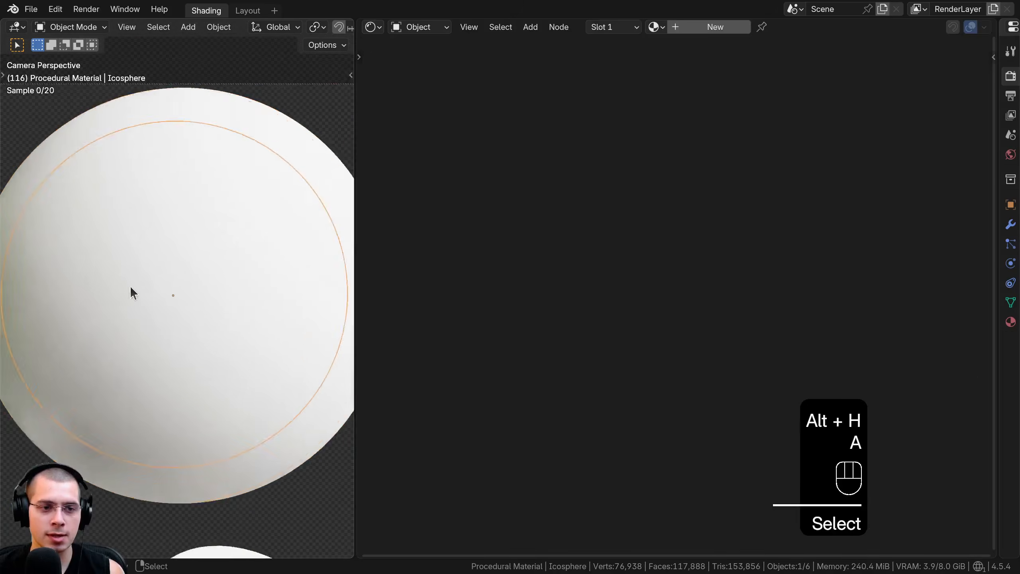
scroll(195, 235, down, 2)
Save the file and give the selected sphere a new material named Translucent Plastic
key(ctrl+s)
key(ctrl+s)
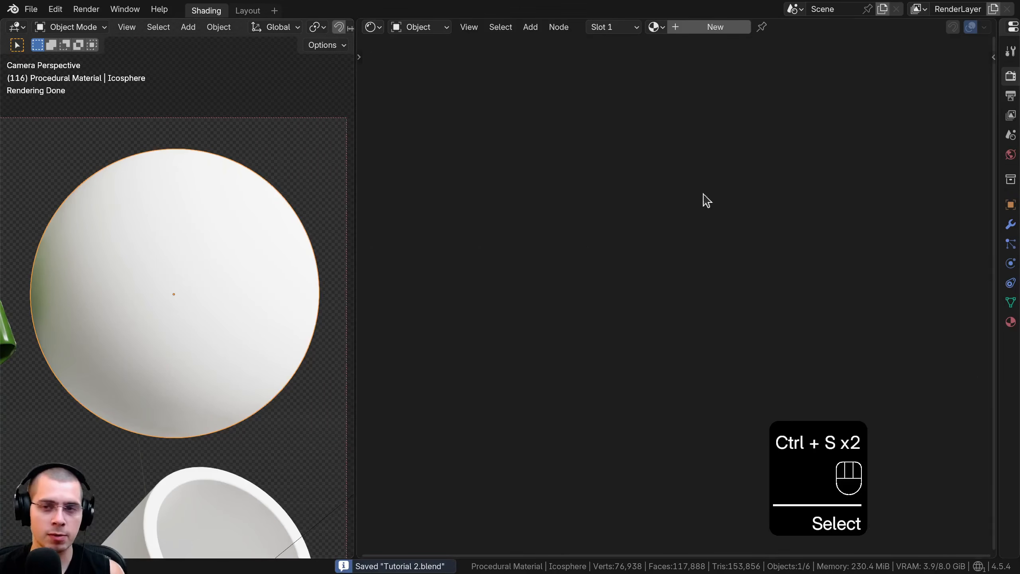
click(717, 27)
shift+middle_drag(211, 253, 212, 238)
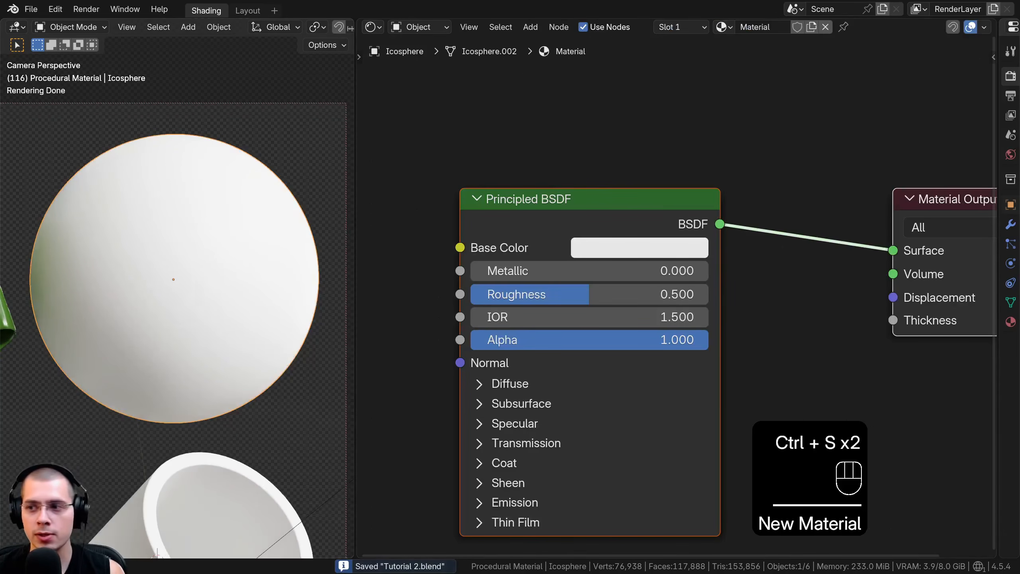
double_click(756, 27)
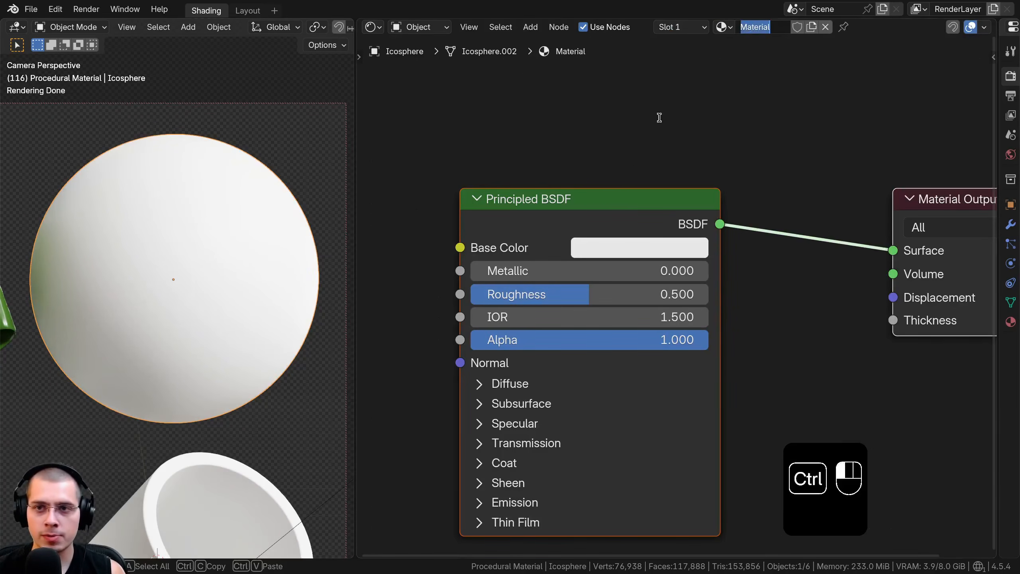
text(Translucent Plastic)
key(Return)
scroll(626, 225, down, 1)
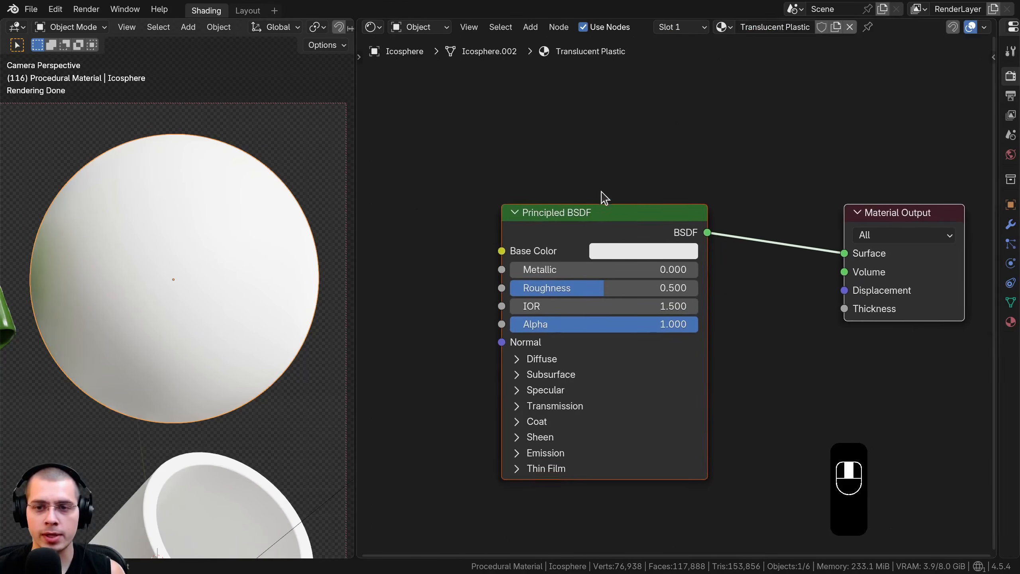
Add a Voronoi Texture node in the empty space ahead of the Principled BSDF
drag(759, 222, 840, 217)
middle_drag(444, 211, 650, 169)
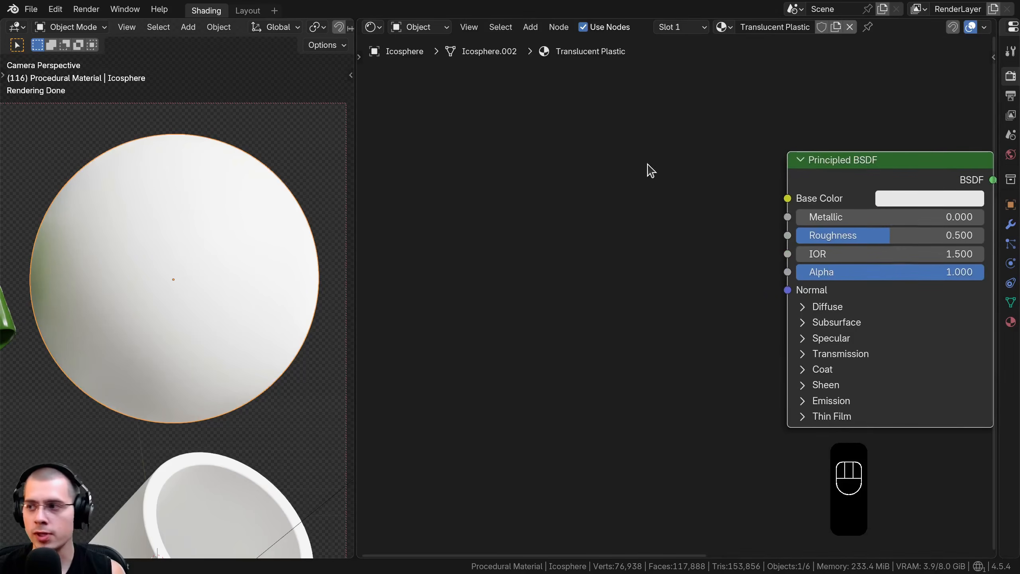
key(shift+a)
text(vor)
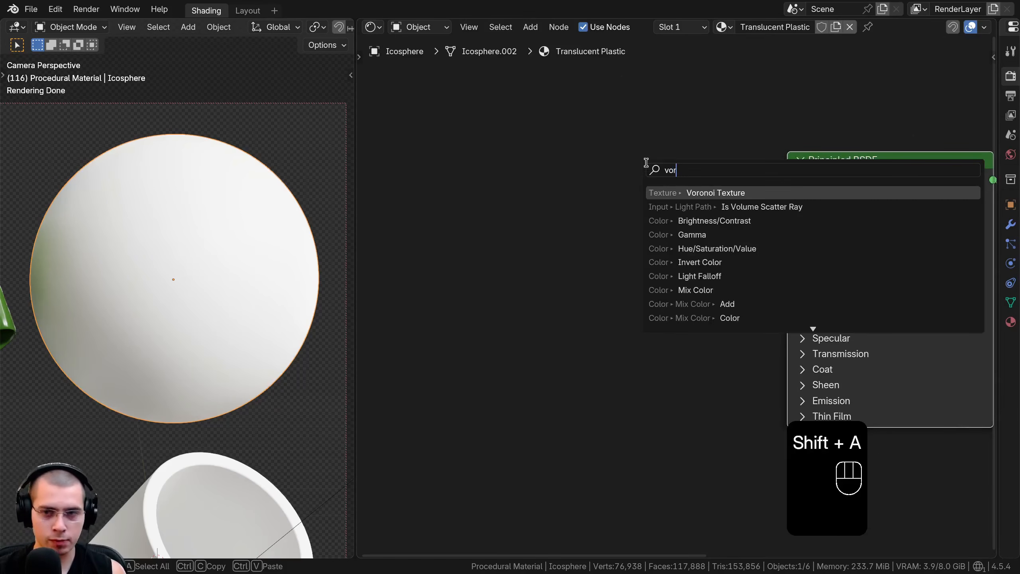
key(Return)
click(462, 210)
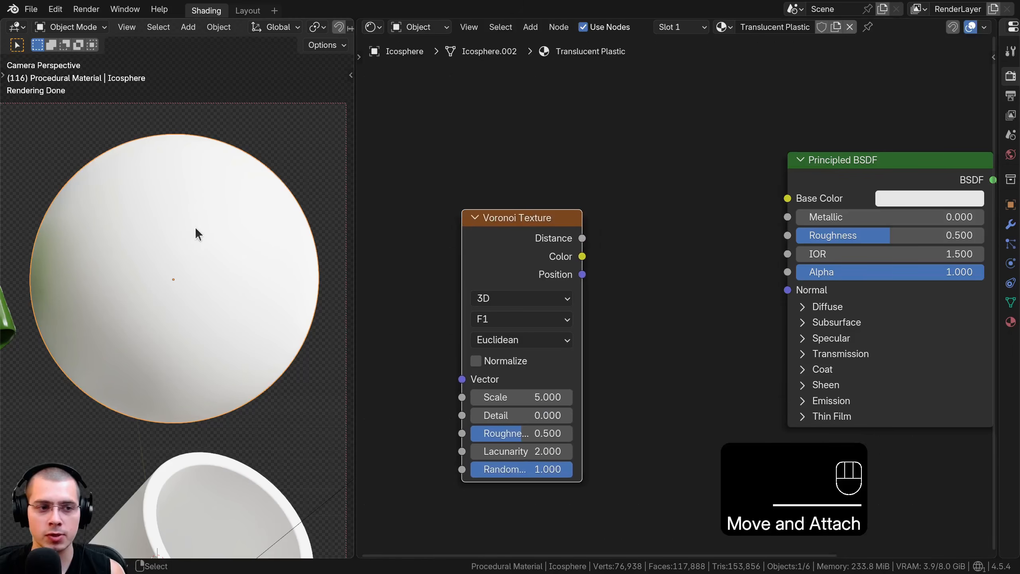
Hide the latex cloth, the lower sphere and the cylinder, and reselect the Translucent Plastic sphere
scroll(195, 227, down, 4)
click(61, 273)
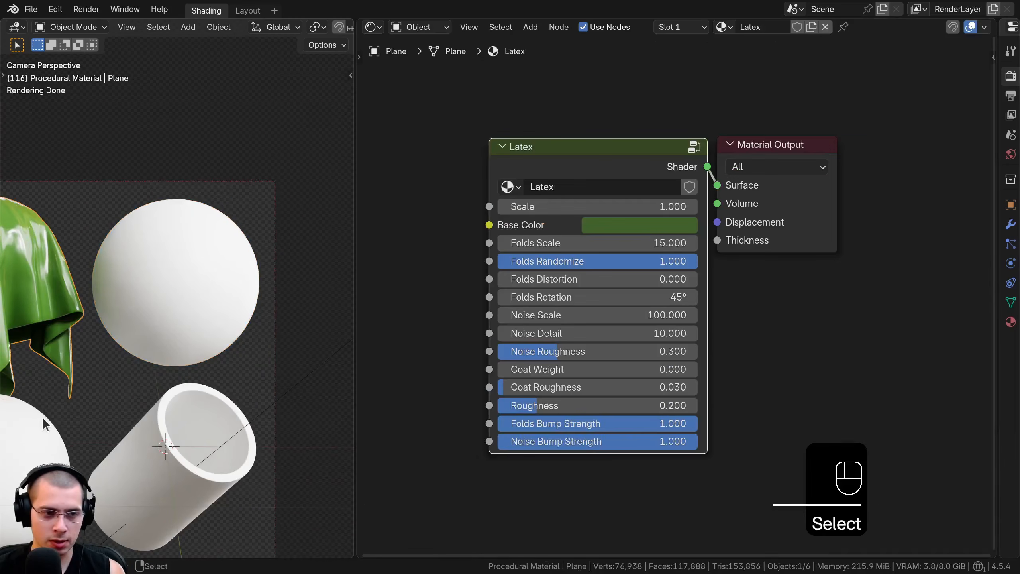
key(h)
click(42, 417)
key(h)
click(173, 438)
key(h)
scroll(180, 262, up, 4)
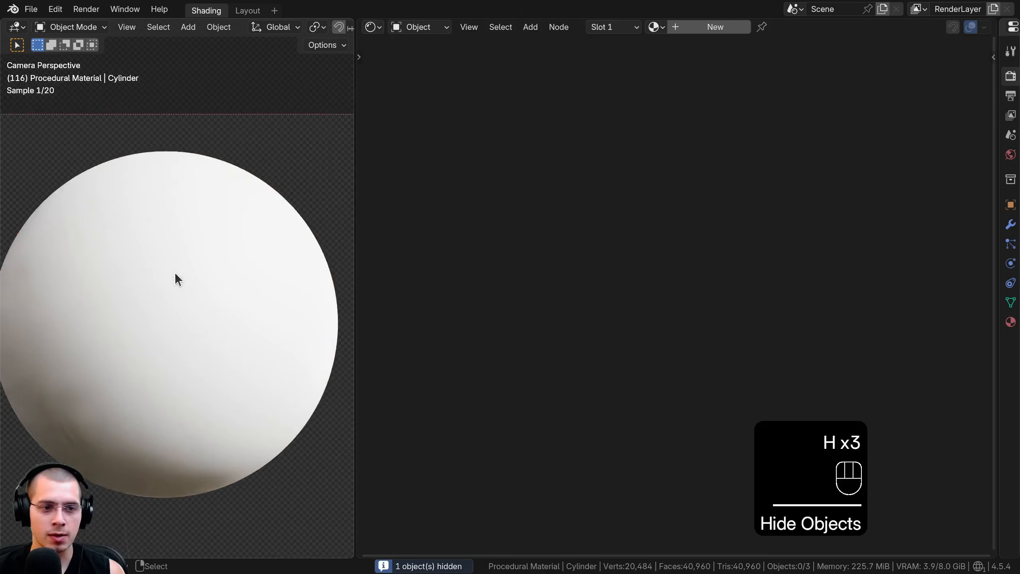
click(175, 273)
Reposition the Voronoi Texture node slightly and preview its Distance output on the sphere
scroll(496, 221, up, 2)
middle_drag(519, 245, 674, 208)
drag(675, 209, 626, 173)
scroll(603, 189, down, 4)
middle_drag(603, 189, 610, 231)
drag(610, 231, 581, 222)
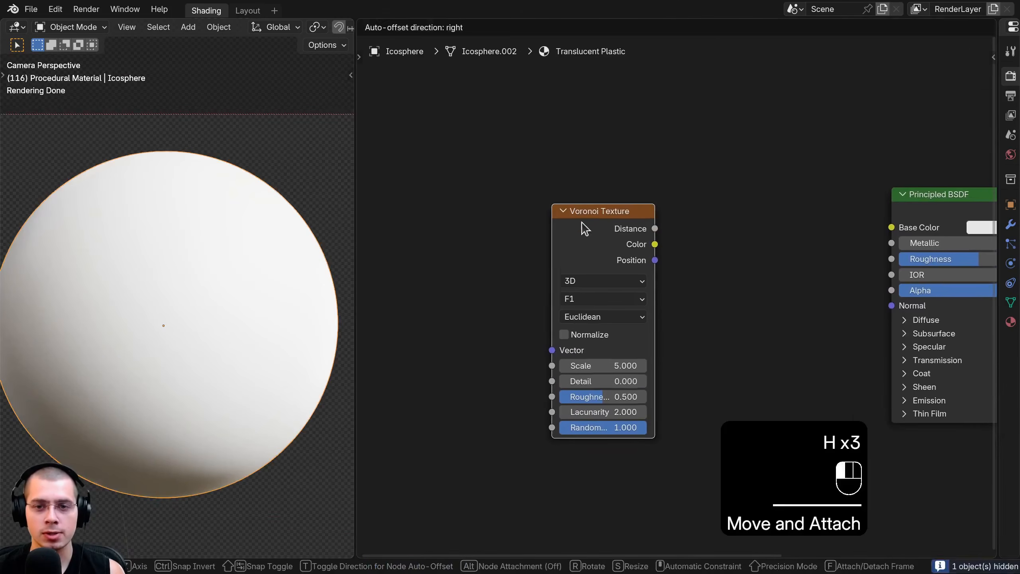
ctrl+shift+click(604, 228)
click(622, 249)
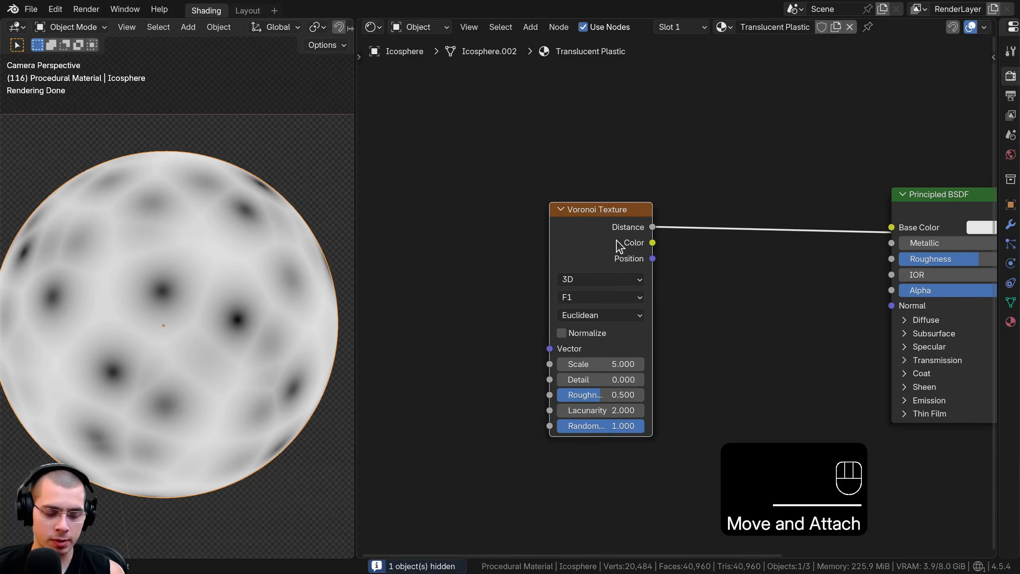
Add Texture Coordinate and Mapping nodes to the Voronoi Texture, and drive the Mapping vector with the Object coordinates
key(ctrl+t)
key(a)
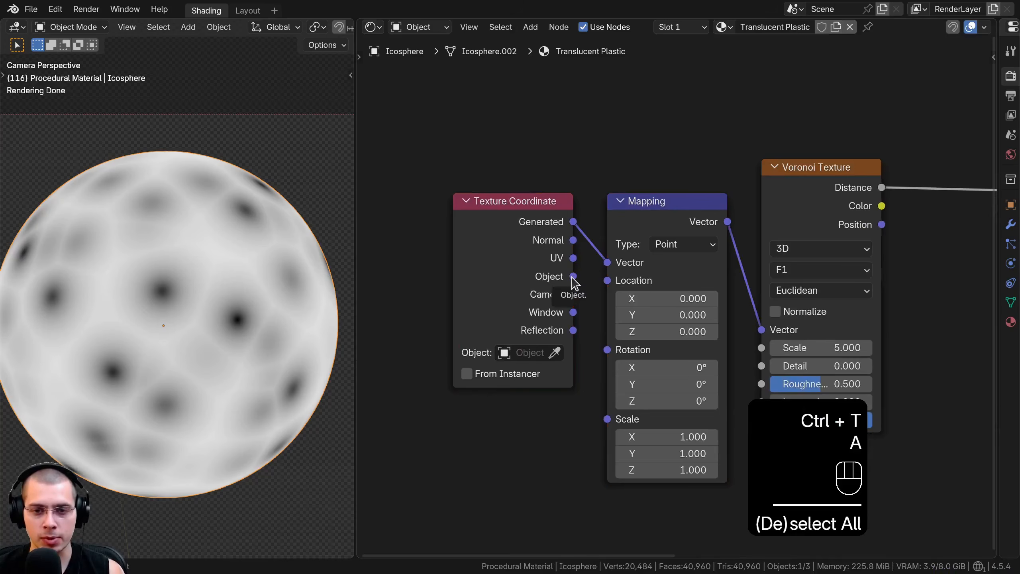
drag(572, 278, 608, 264)
drag(518, 270, 535, 272)
key(b)
drag(541, 258, 675, 298)
drag(663, 219, 648, 214)
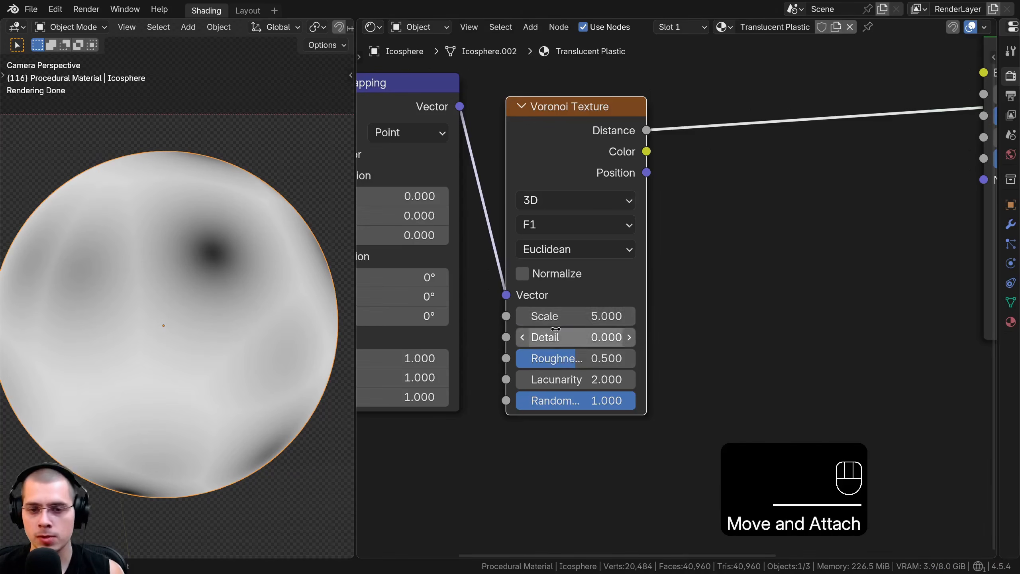
Set the Voronoi Texture's scale to 1000
double_click(562, 316)
text(100)
key(Return)
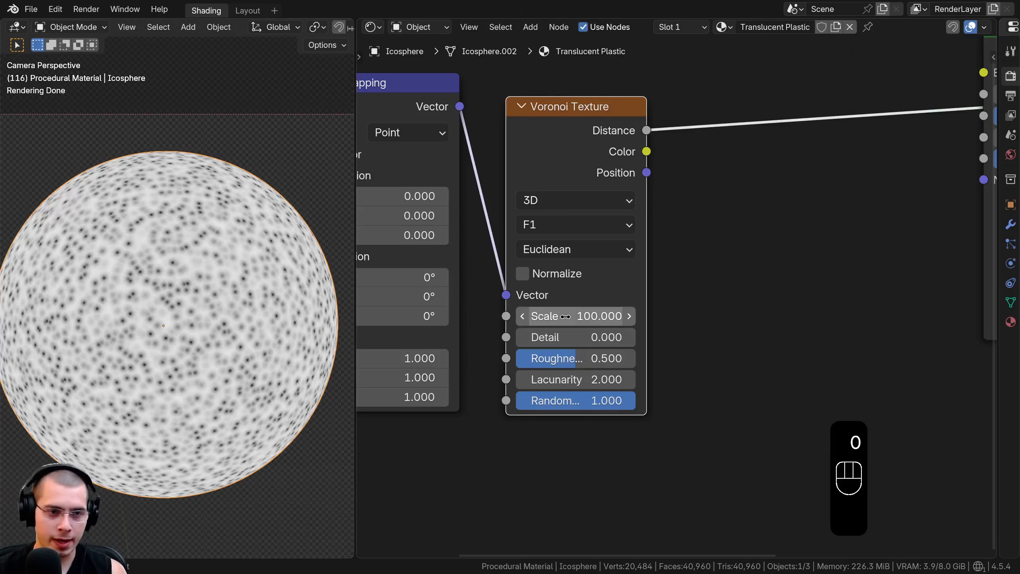
click(566, 316)
key(BackSpace)
key(Return)
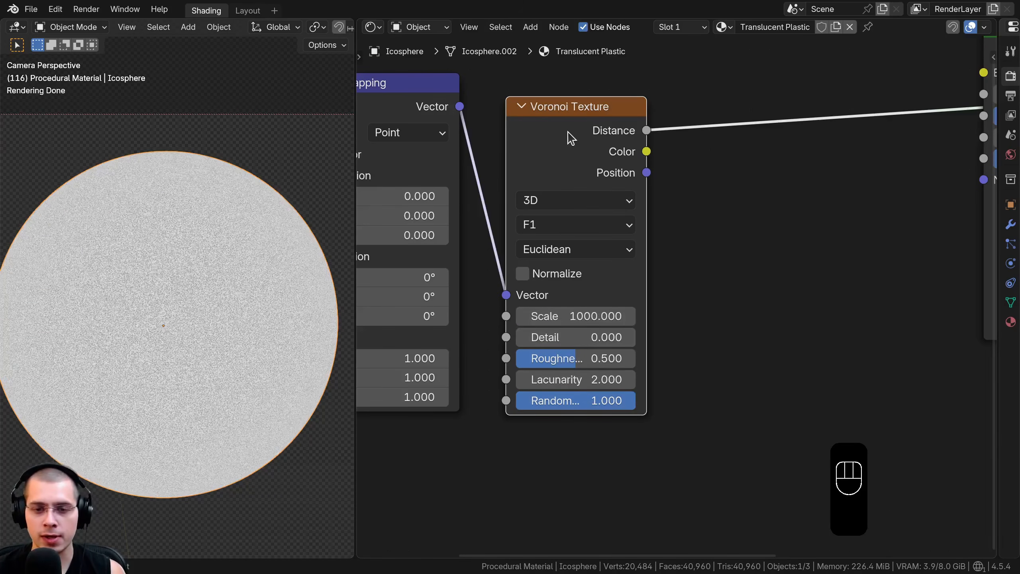
Link the Voronoi Texture's Distance output to the Principled BSDF's Normal input
drag(573, 139, 571, 151)
scroll(660, 171, down, 3)
middle_drag(660, 171, 533, 213)
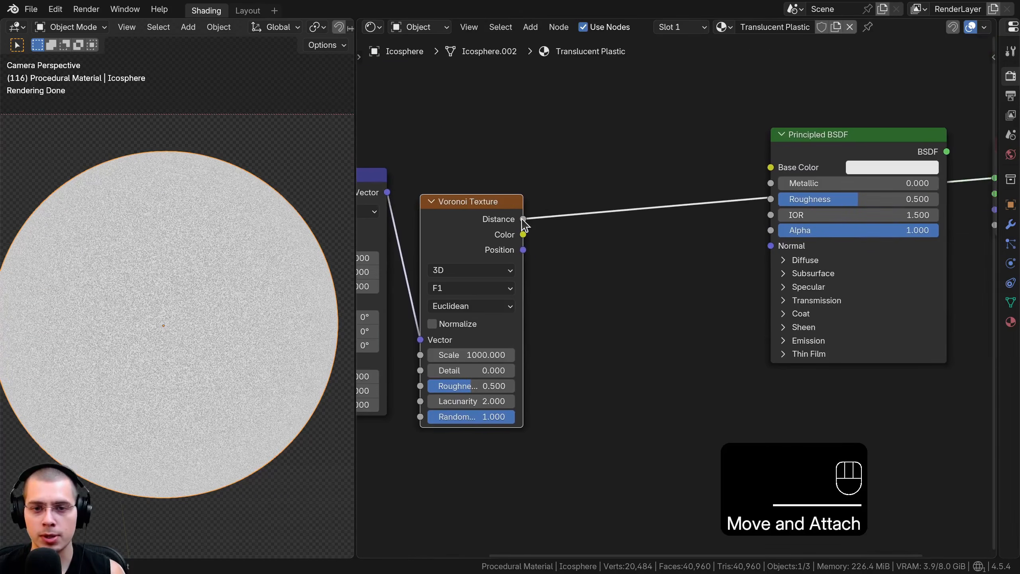
drag(522, 219, 769, 187)
drag(775, 245, 776, 246)
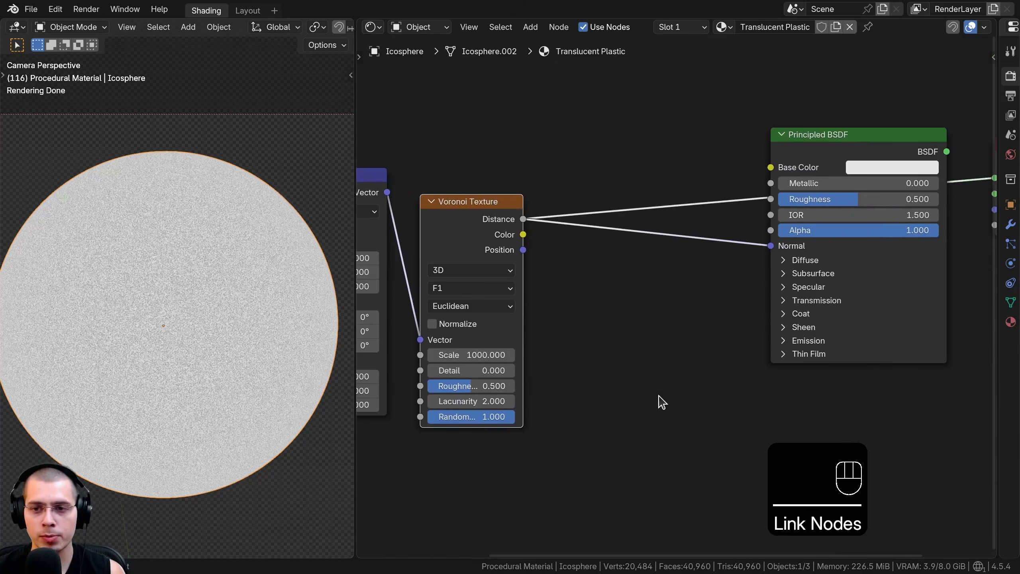
Insert a Bump node on the Normal link, feed the Voronoi Distance into its Height, and preview the Principled BSDF
key(shift+a)
click(608, 261)
text(bum)
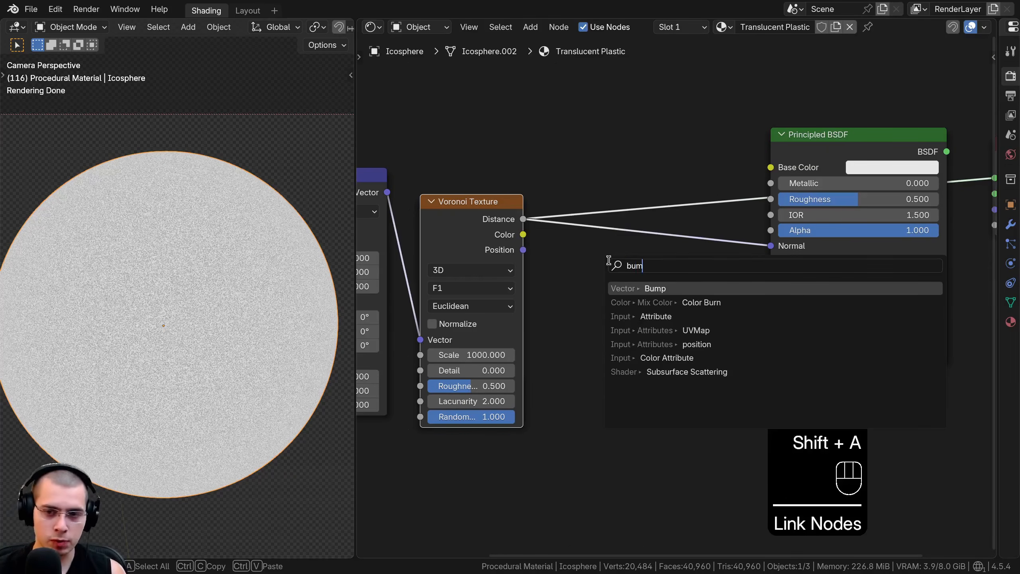
key(Return)
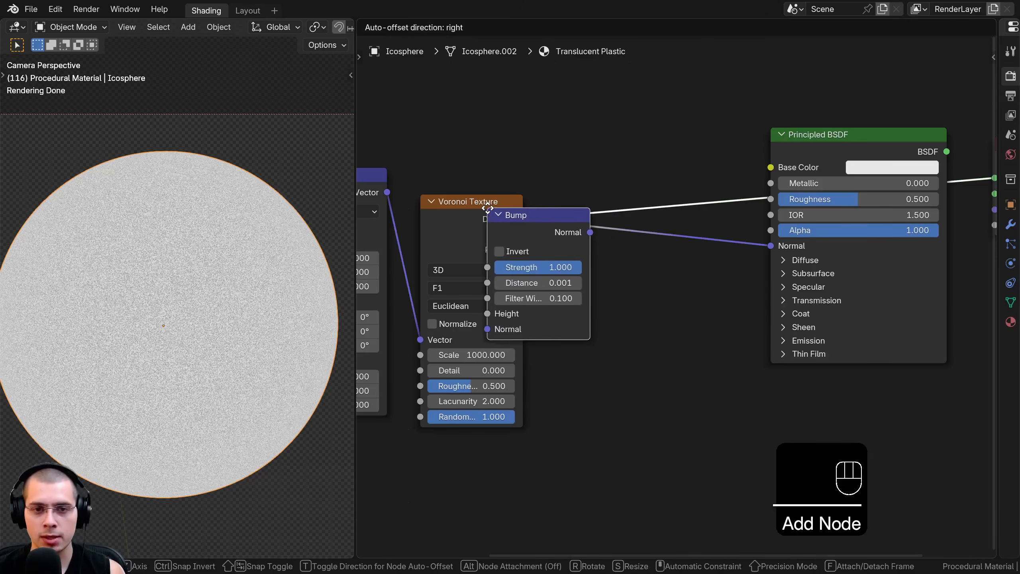
click(663, 228)
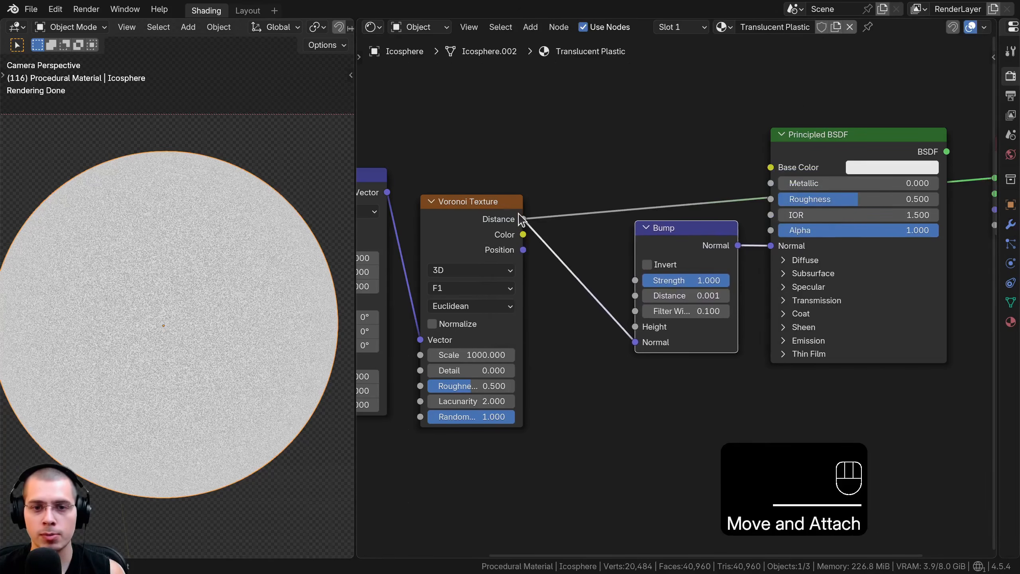
drag(631, 345, 635, 327)
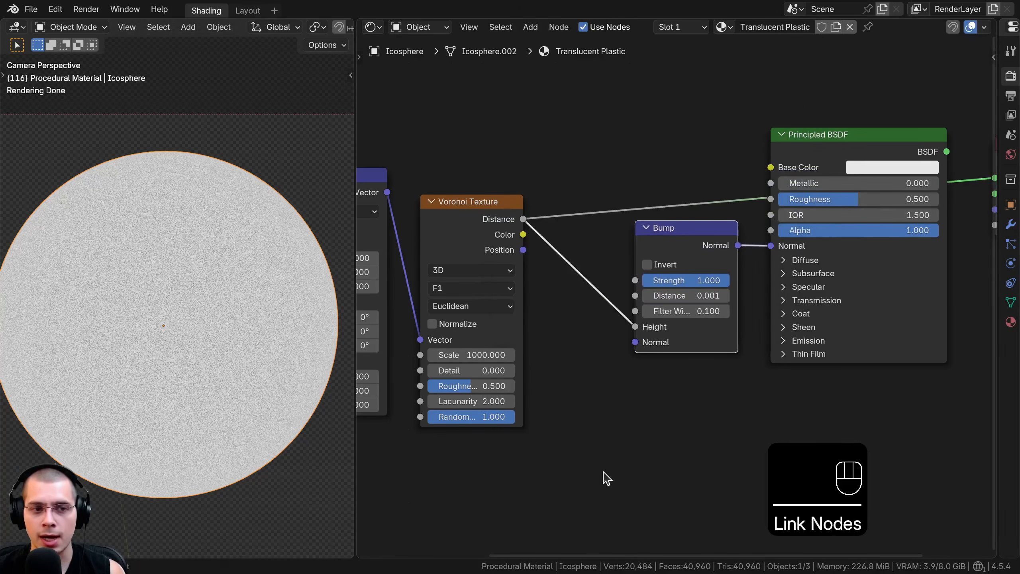
ctrl+shift+click(853, 149)
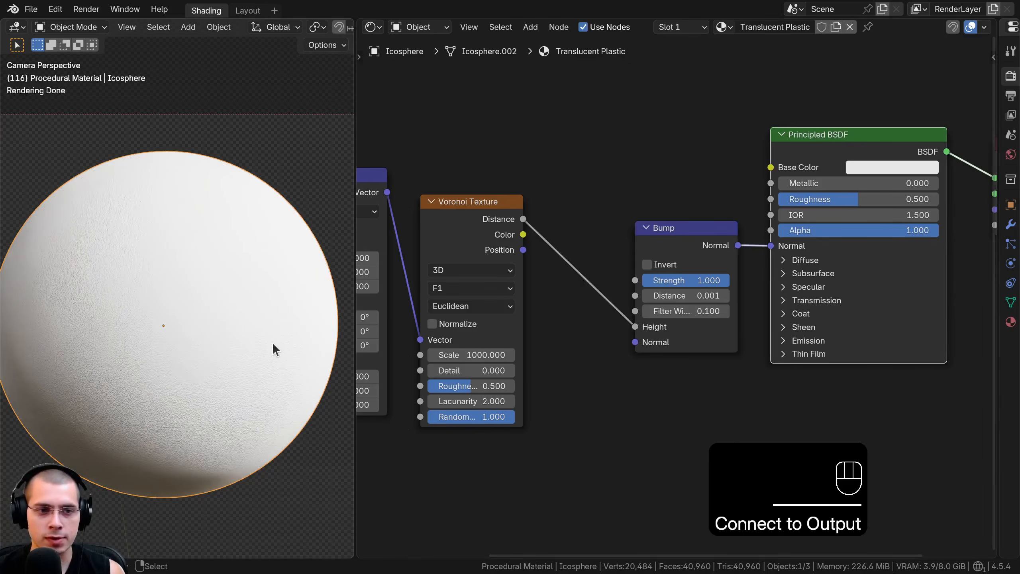
Paste the light blue color #9BC3E7FF into the Principled BSDF's base color and open it in the color picker
scroll(679, 304, up, 3)
key(ctrl+v)
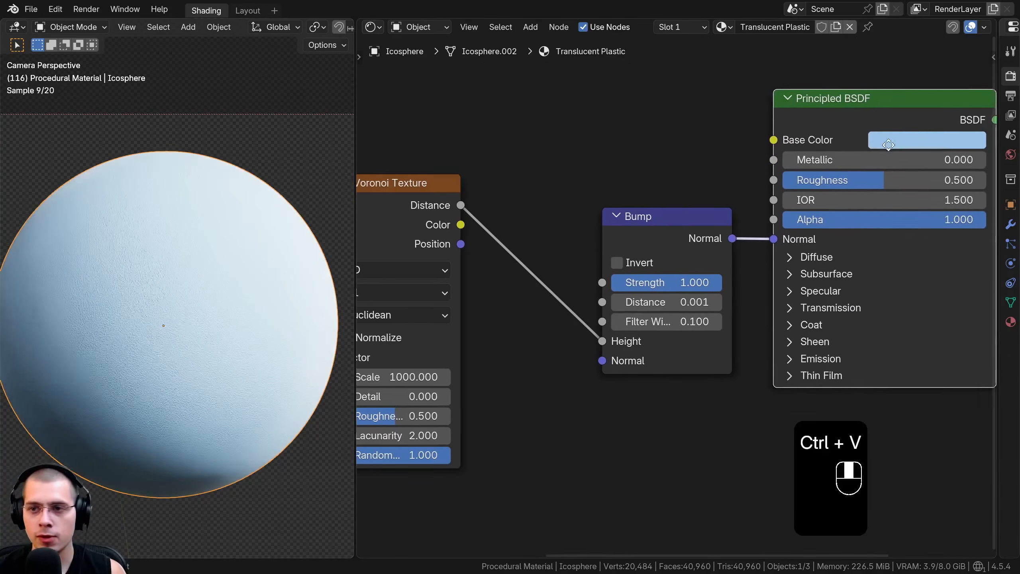
middle_drag(940, 136, 821, 155)
click(820, 160)
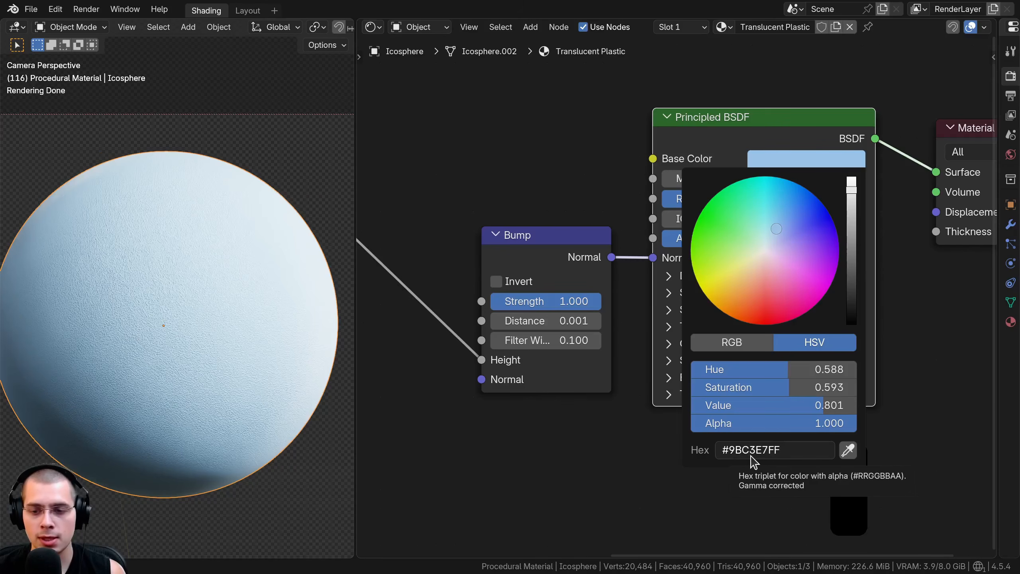
Set the Bump node's distance to 0.0001 while viewing the sphere's surface up close
shift+middle_drag(311, 398, 165, 406)
scroll(224, 284, up, 5)
scroll(166, 150, up, 3)
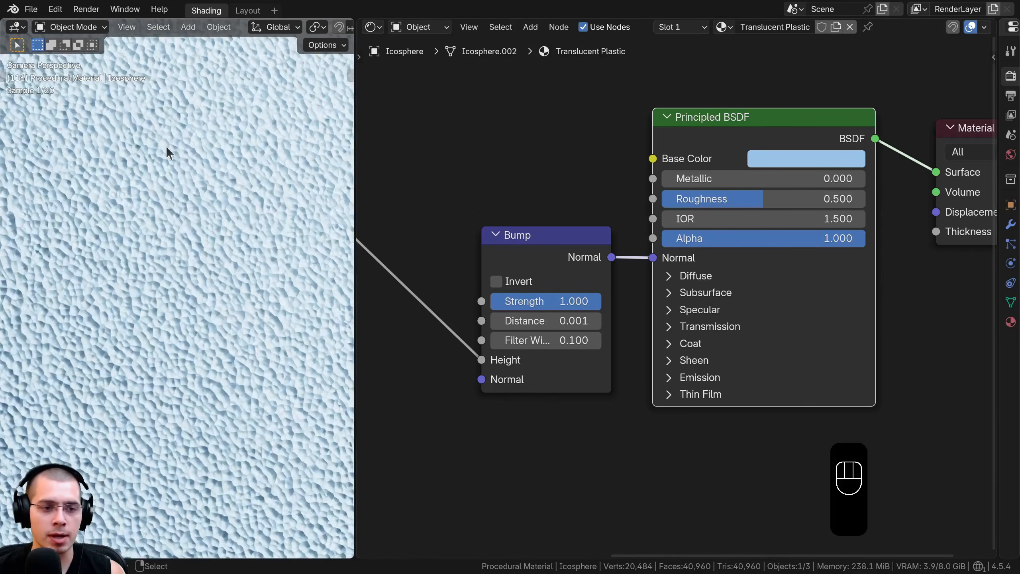
mouse_move(551, 254)
middle_down()
mouse_move(572, 249)
mouse_move(558, 249)
middle_up()
scroll(321, 266, up, 3)
scroll(558, 249, up, 2)
click(518, 291)
text(0.0001)
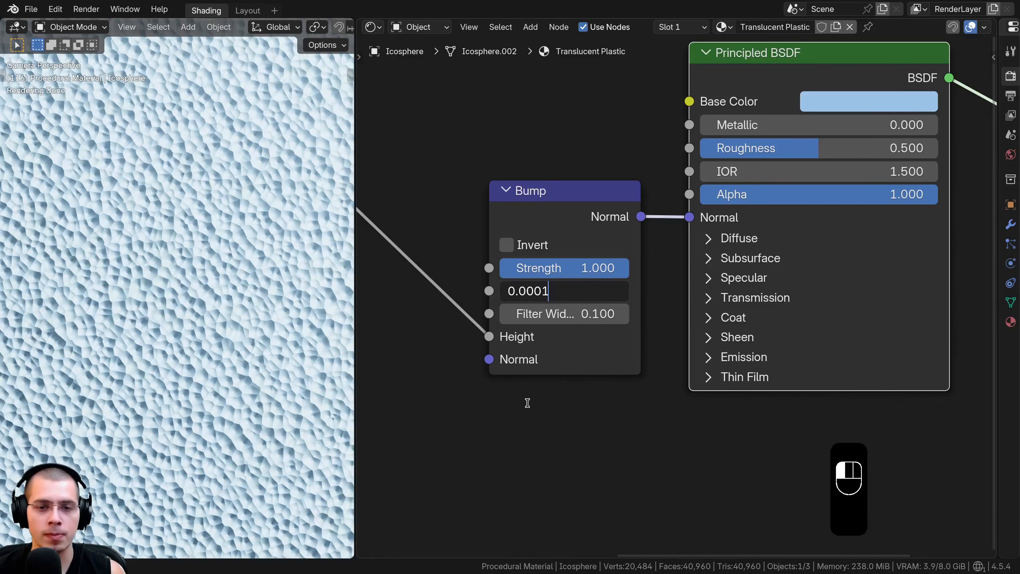
key(Return)
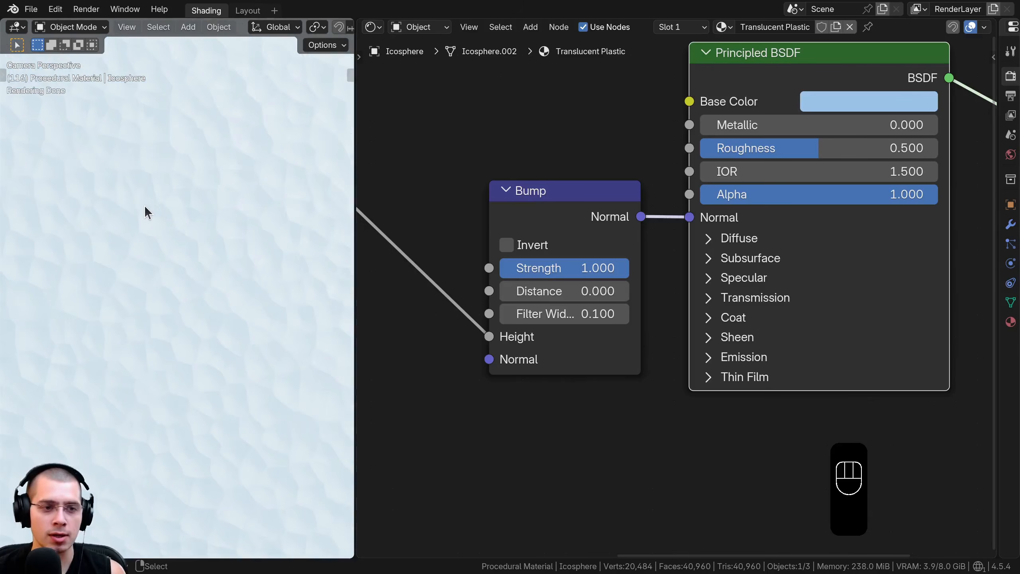
Set the Bump node's filter width to 10
scroll(166, 215, up, 2)
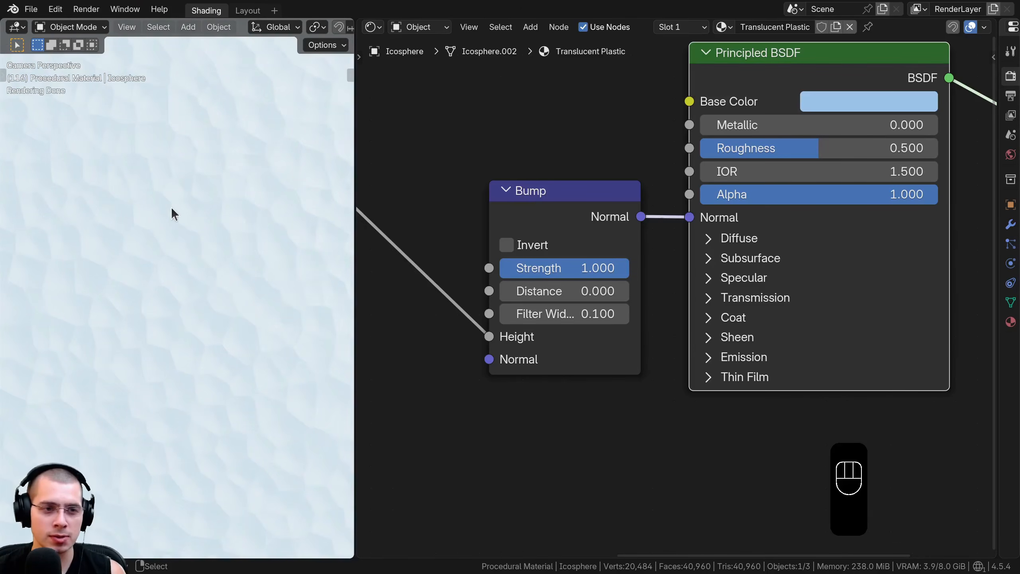
click(572, 316)
key(Return)
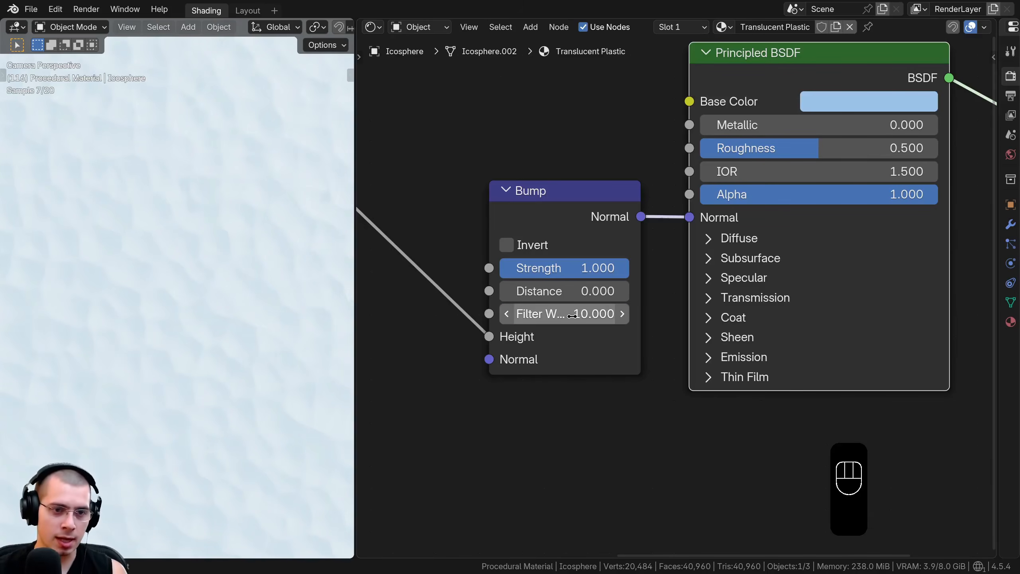
mouse_move(570, 288)
shift+mouse_down()
mouse_move(610, 288)
mouse_move(570, 286)
shift+mouse_up()
Try a Bump strength of 6 to compare the surface relief, and return the strength to 1
click(570, 267)
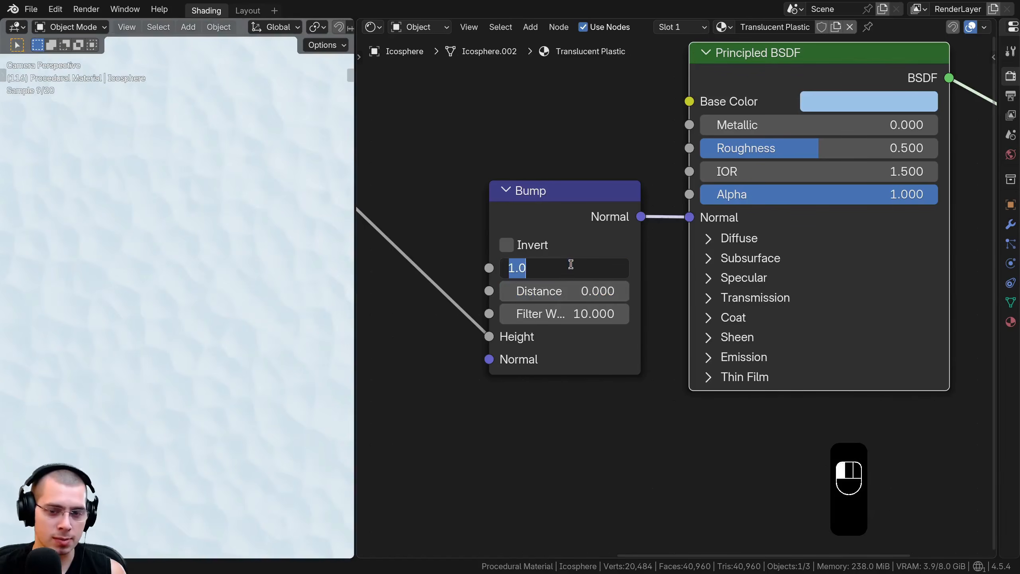
text(6)
key(Return)
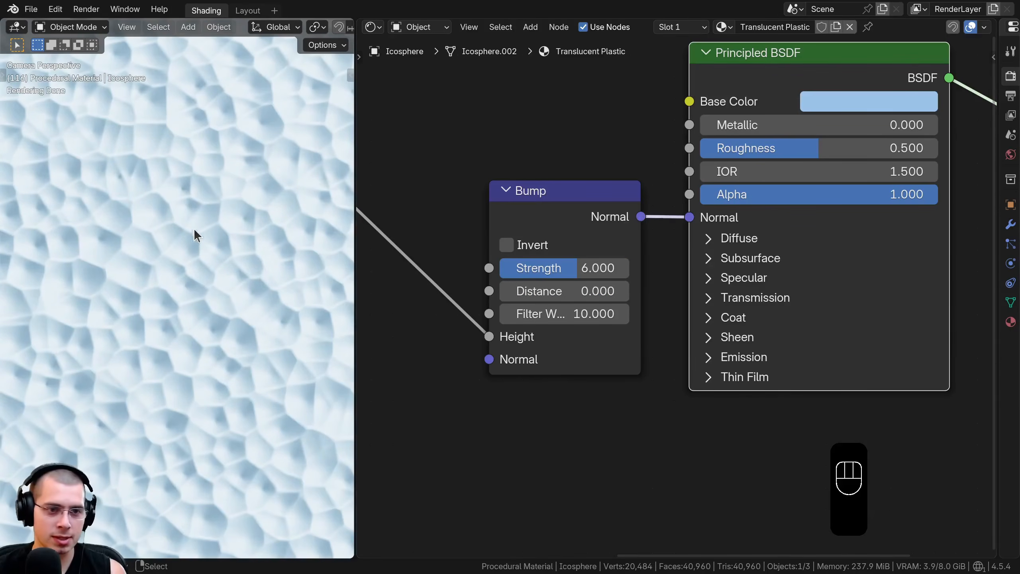
drag(594, 314, 626, 314)
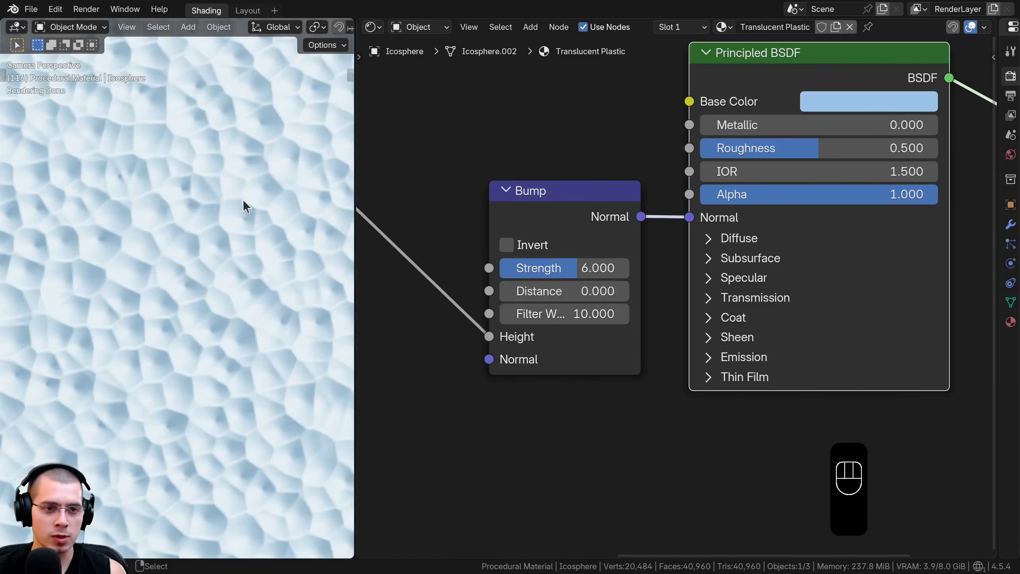
click(578, 269)
text(1)
key(Return)
Add a Noise Texture node directly above the Voronoi Texture
drag(577, 211, 597, 211)
key(a)
scroll(562, 213, down, 14)
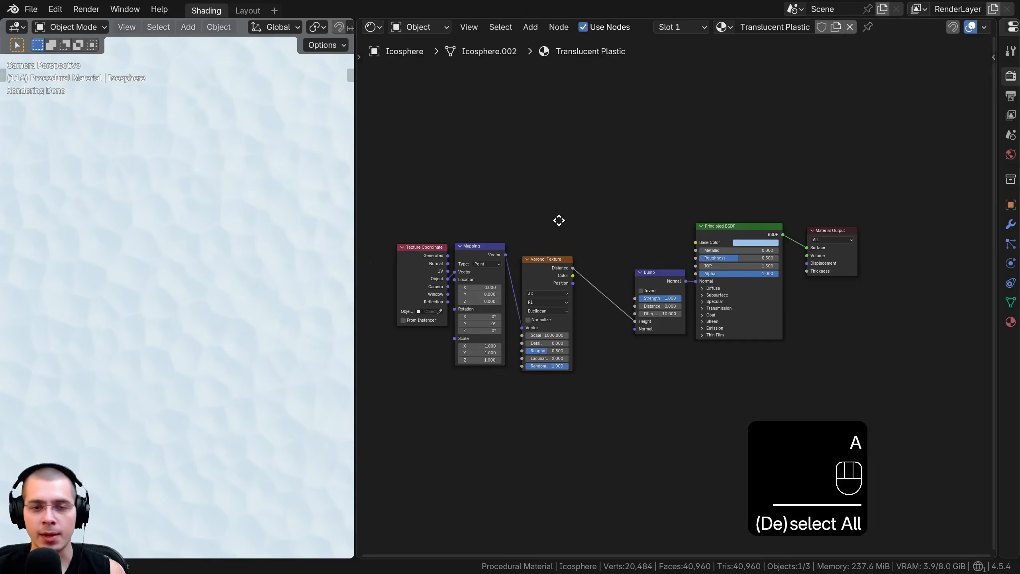
middle_drag(558, 222, 560, 257)
scroll(500, 165, up, 3)
ctrl+scroll(492, 199, left, 2)
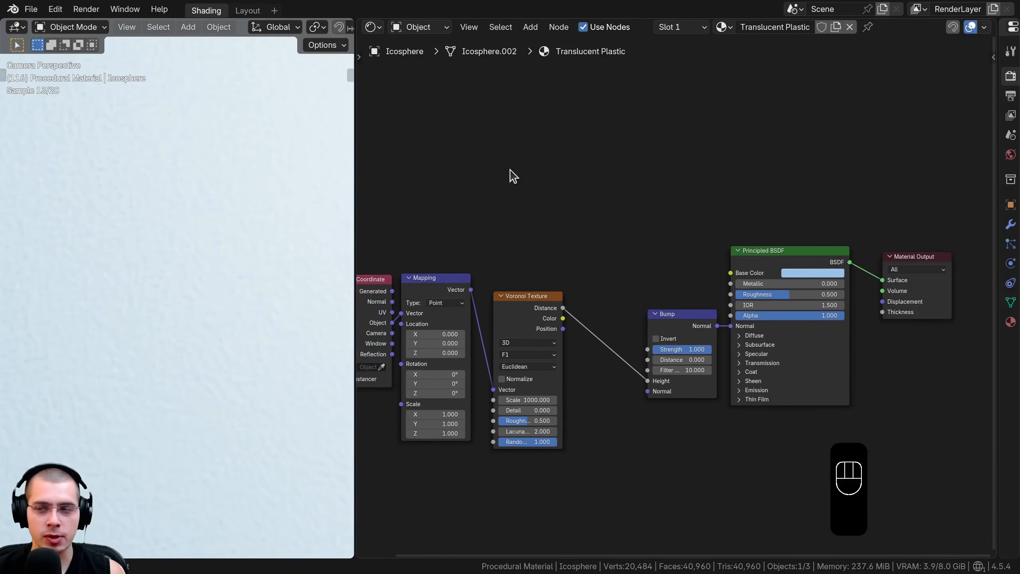
key(shift+a)
text(noise)
key(Return)
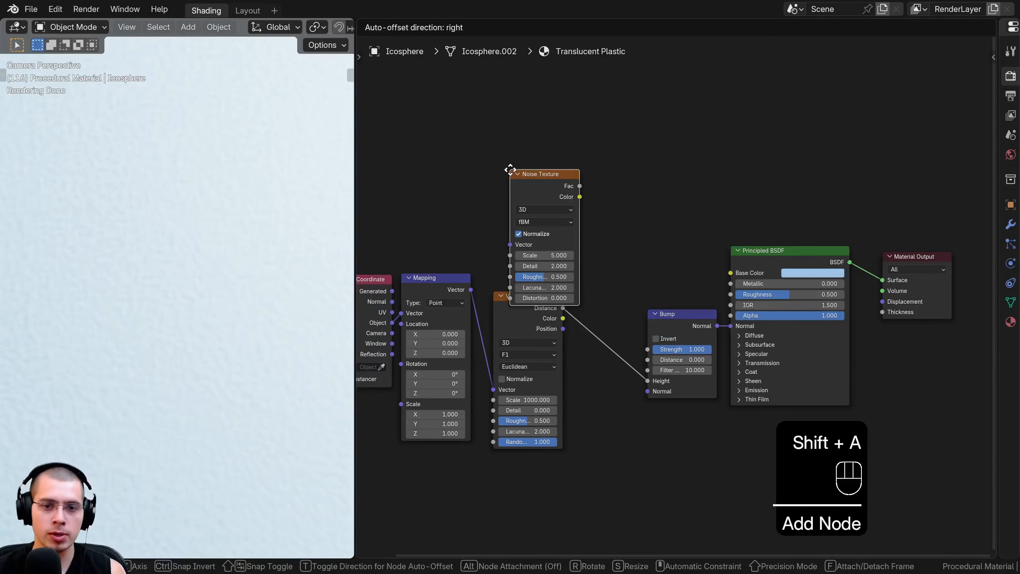
click(501, 151)
scroll(511, 243, up, 2)
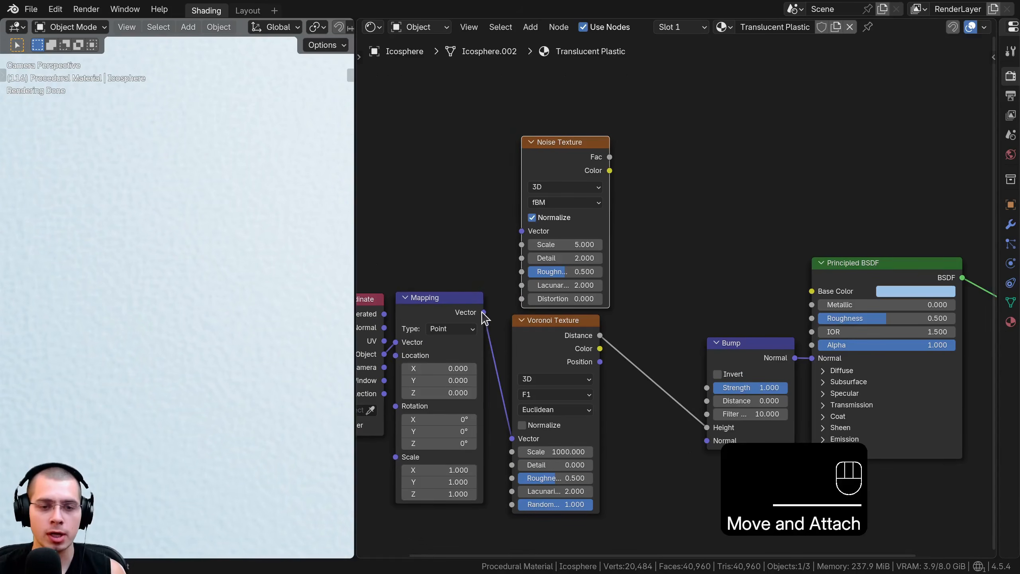
Link the Mapping vector to the Noise Texture's Vector input and preview its Fac output on the sphere
drag(483, 312, 517, 227)
drag(564, 141, 556, 142)
middle_drag(561, 197, 663, 227)
scroll(564, 221, up, 3)
ctrl+shift+click(543, 171)
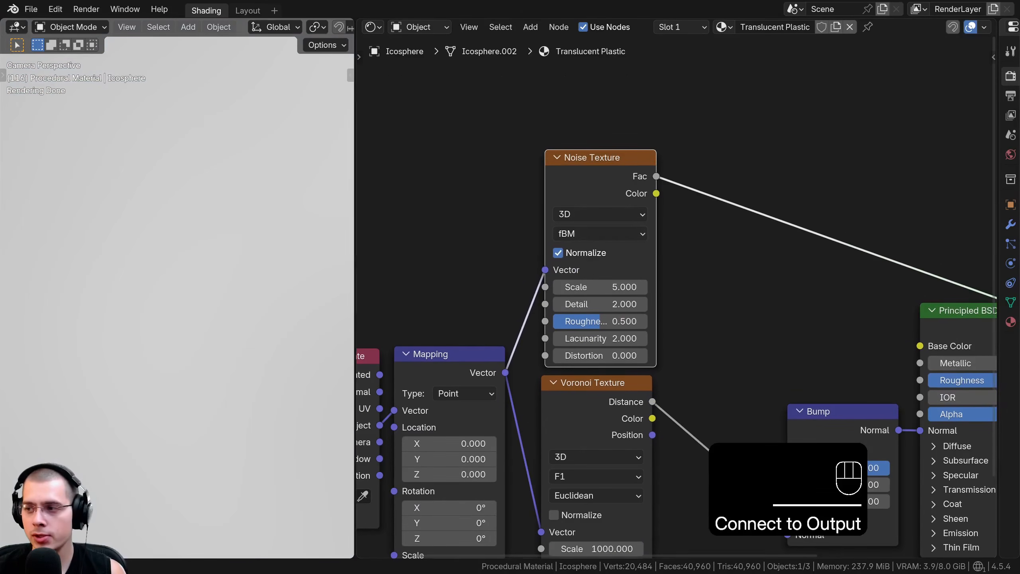
Set the Noise Texture's scale to 200, detail to 12 and roughness to 1
click(613, 287)
text(200)
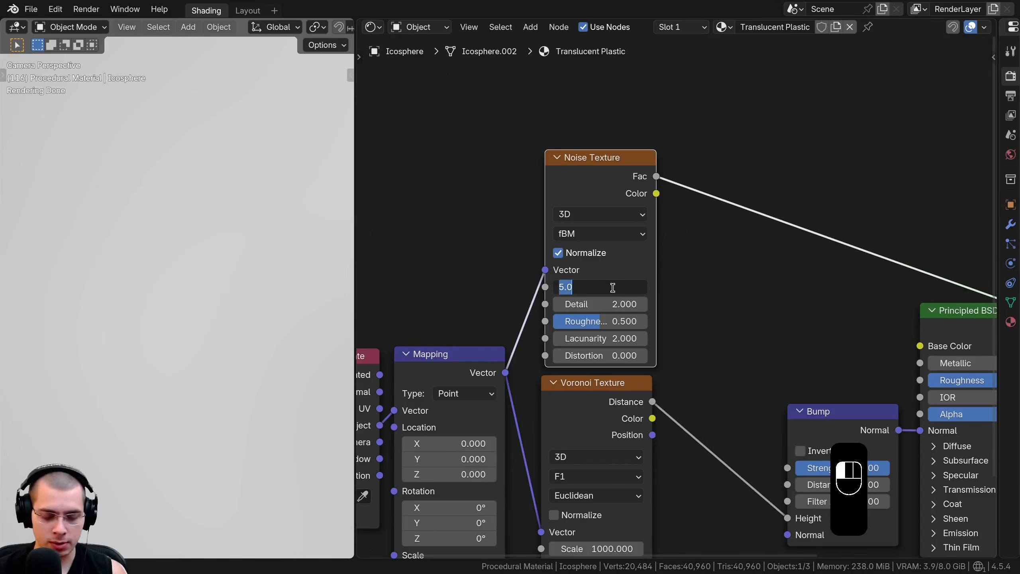
key(Return)
click(610, 304)
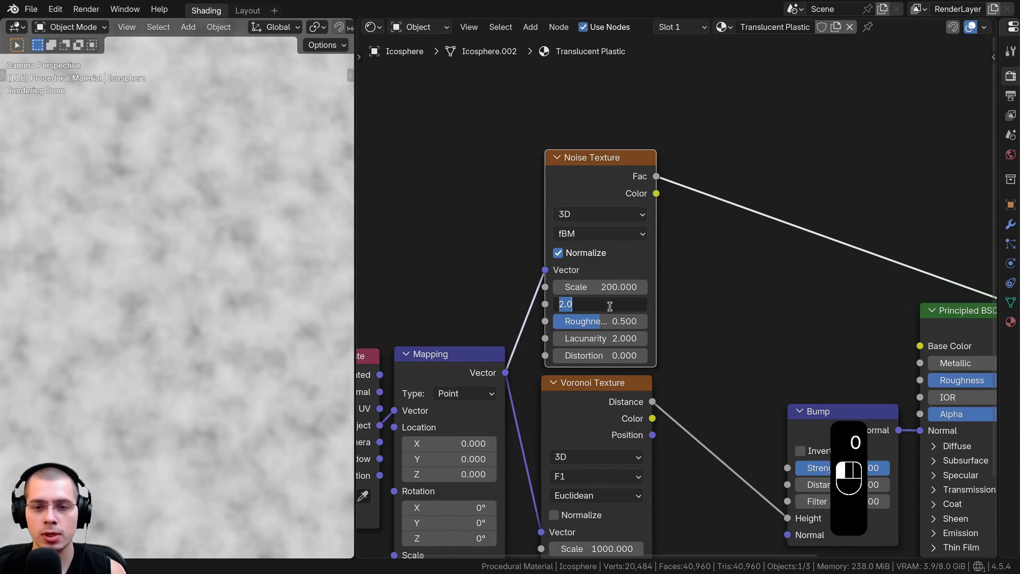
text(12)
key(Return)
drag(609, 322, 649, 321)
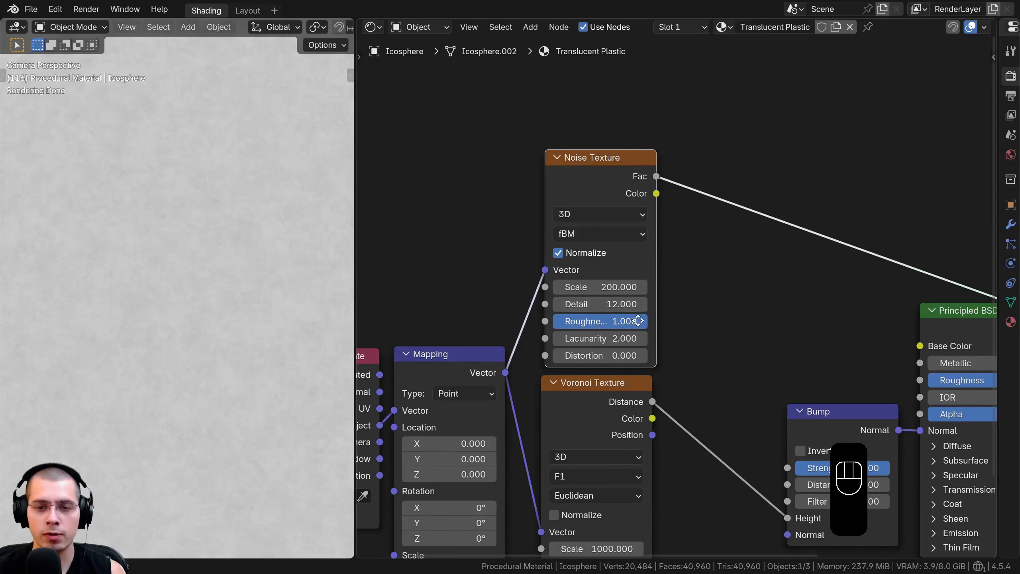
middle_drag(633, 318, 630, 318)
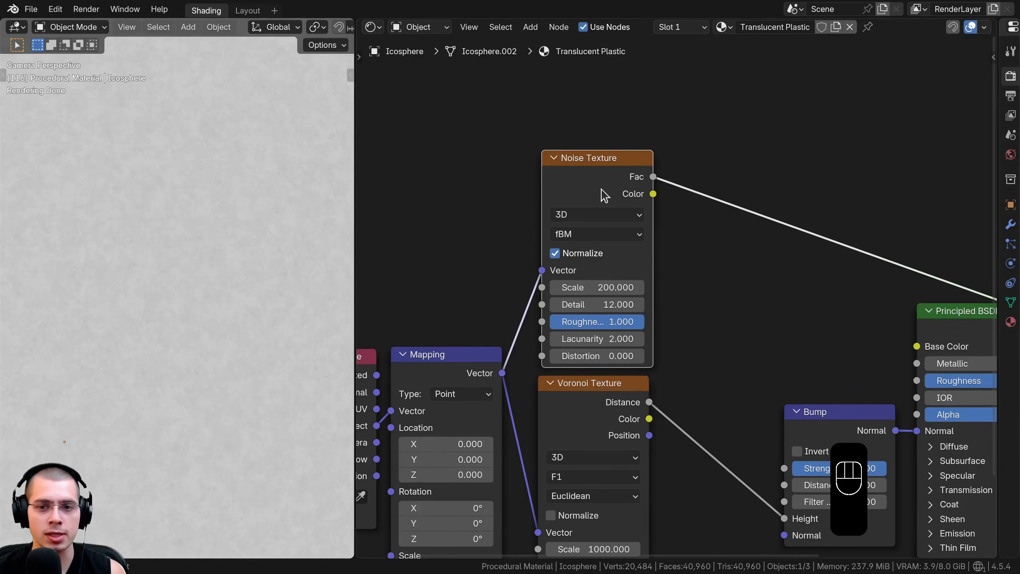
Set the Noise Texture's lacunarity to 3
drag(604, 196, 603, 196)
click(617, 339)
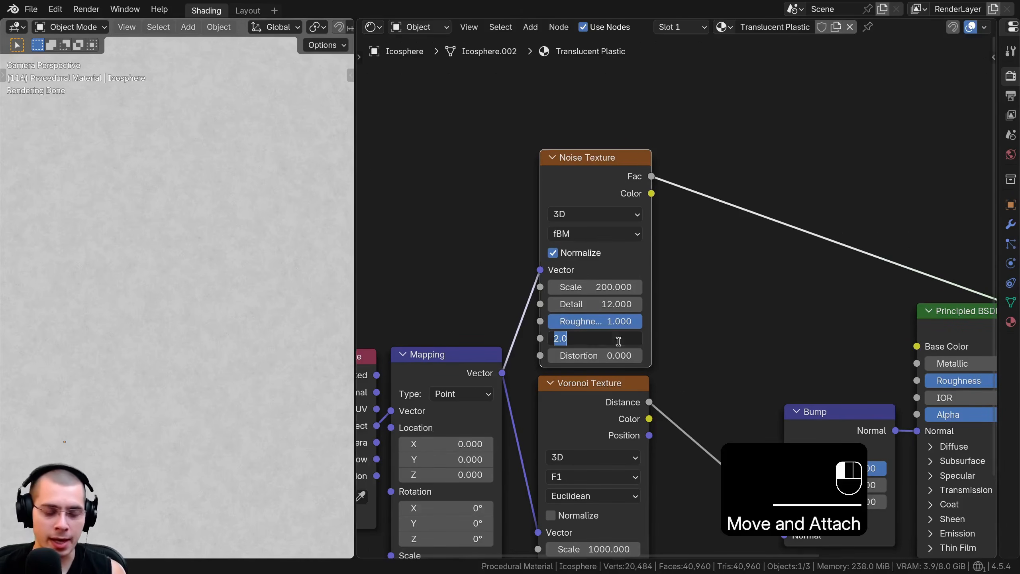
click(783, 308)
scroll(200, 288, down, 5)
mouse_move(617, 338)
mouse_down()
mouse_move(652, 339)
mouse_move(623, 338)
mouse_up()
scroll(220, 234, up, 4)
scroll(669, 404, down, 1)
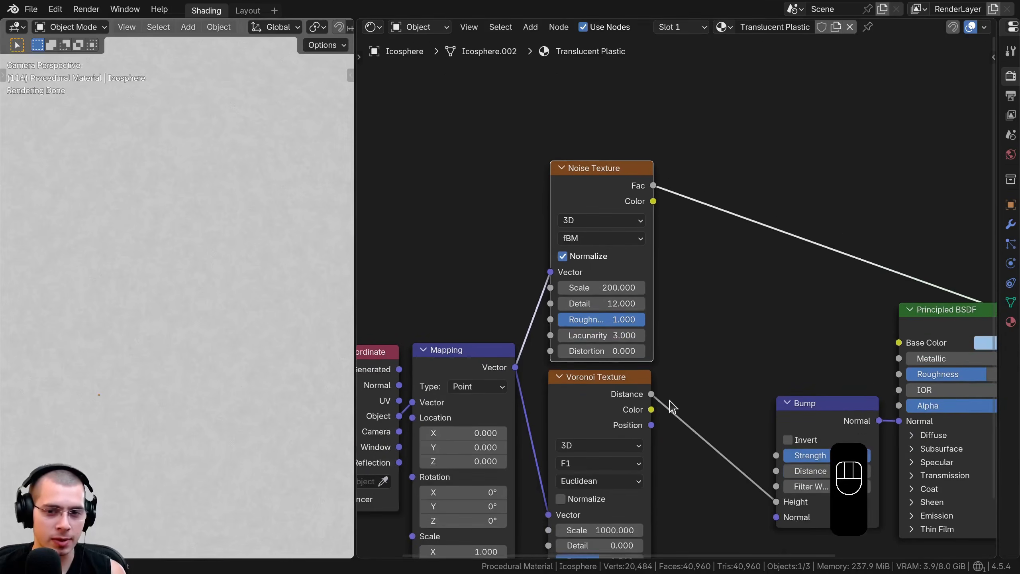
Set the Noise Texture's distortion to 0.2
middle_drag(669, 404, 672, 383)
scroll(634, 368, up, 4)
click(566, 342)
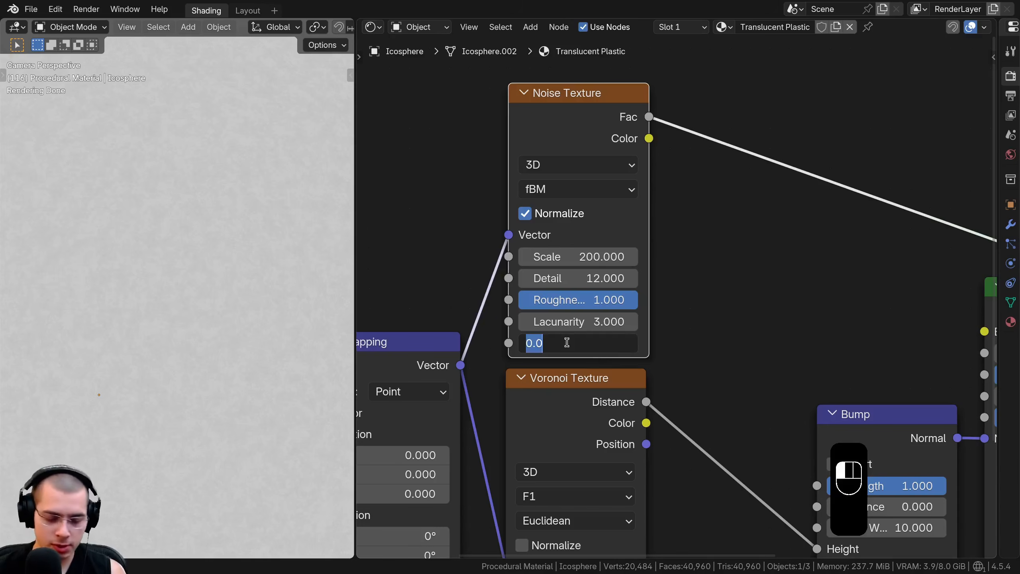
text(0.2)
key(Return)
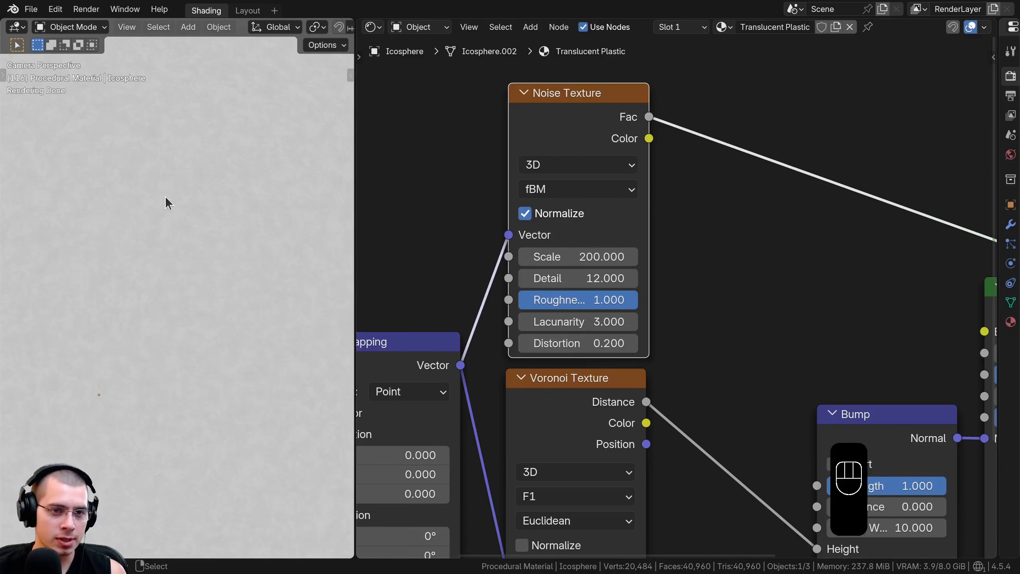
scroll(162, 217, down, 4)
scroll(642, 259, down, 2)
middle_drag(757, 275, 685, 277)
middle_drag(763, 226, 702, 222)
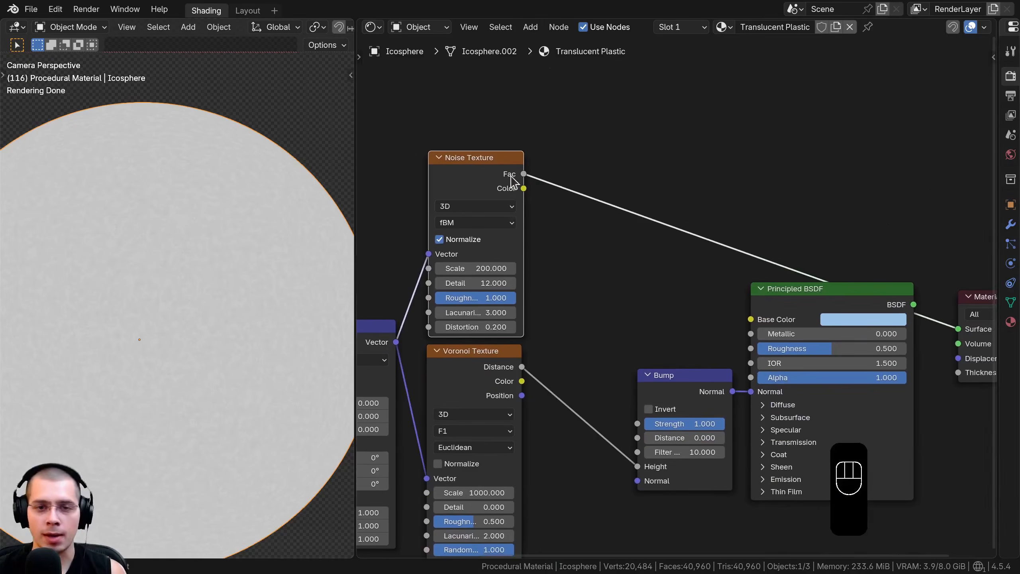
Link the Noise Texture's Fac output to the Principled BSDF's Roughness input and preview the shader on the sphere
drag(524, 174, 751, 348)
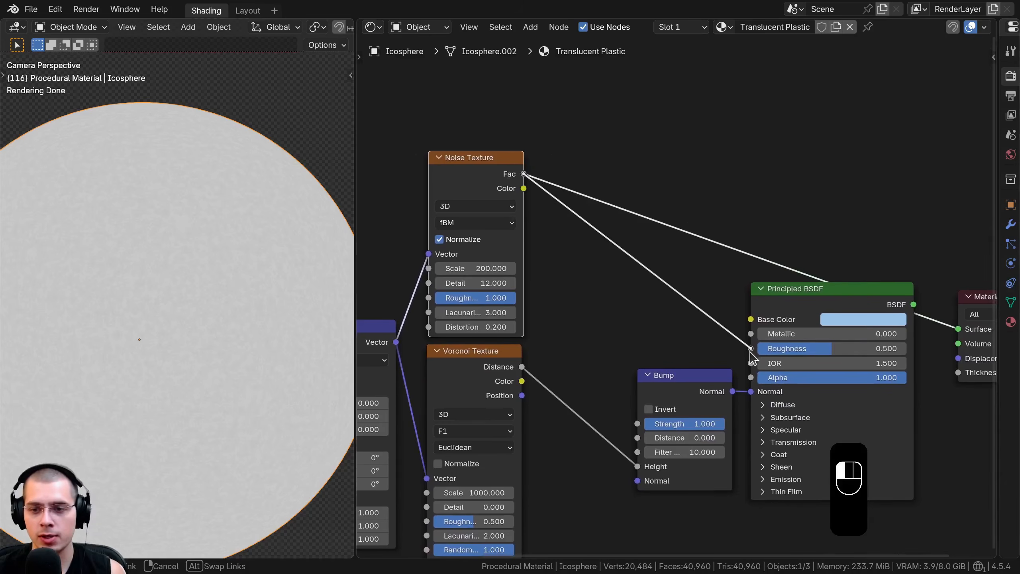
ctrl+shift+click(850, 296)
drag(844, 298, 857, 298)
scroll(201, 297, down, 1)
shift+middle_drag(234, 231, 240, 218)
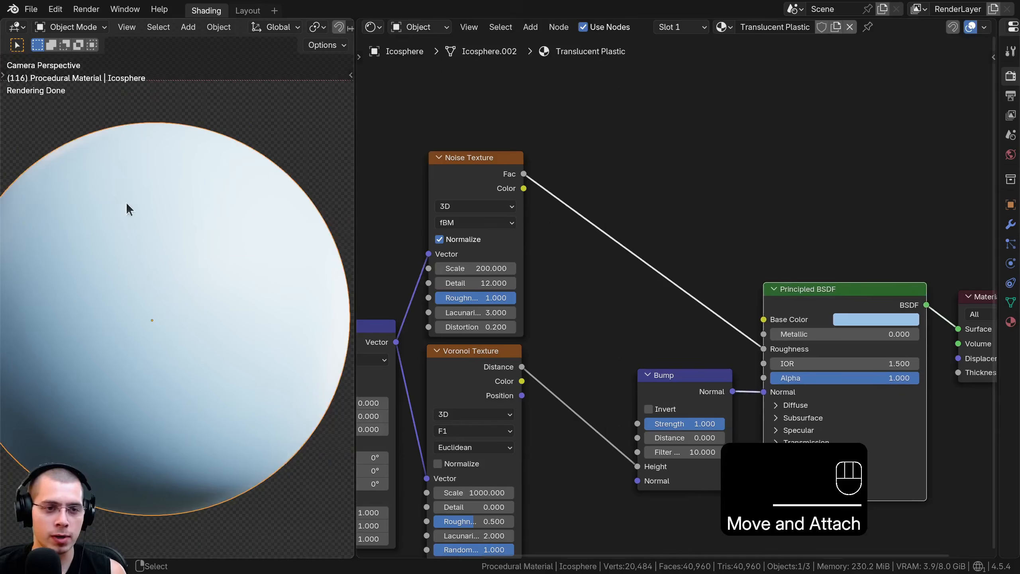
scroll(601, 186, up, 1)
Insert a Color Ramp on the link between the Noise Texture and the Principled BSDF's Roughness
key(shift+a)
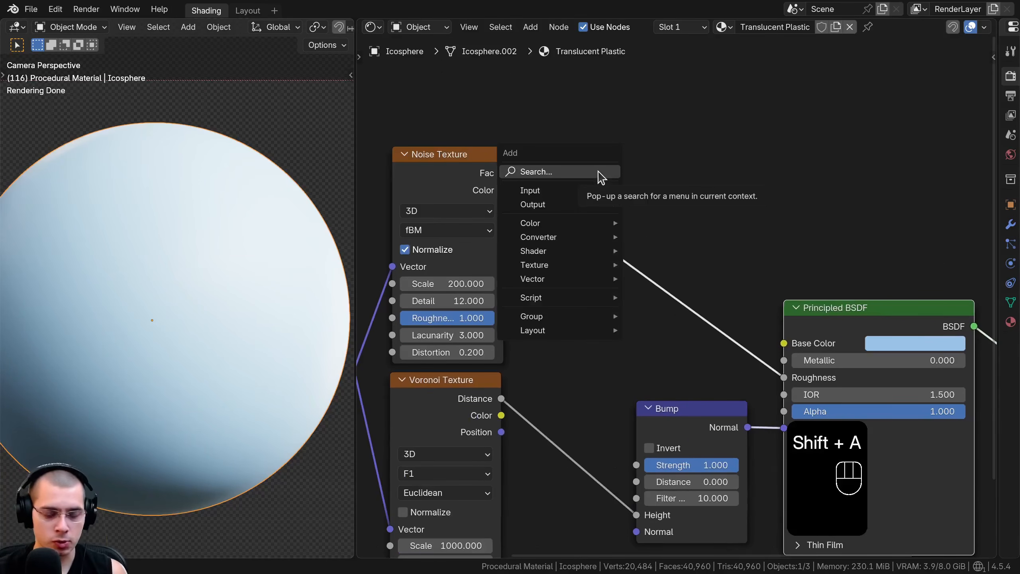
text(ram)
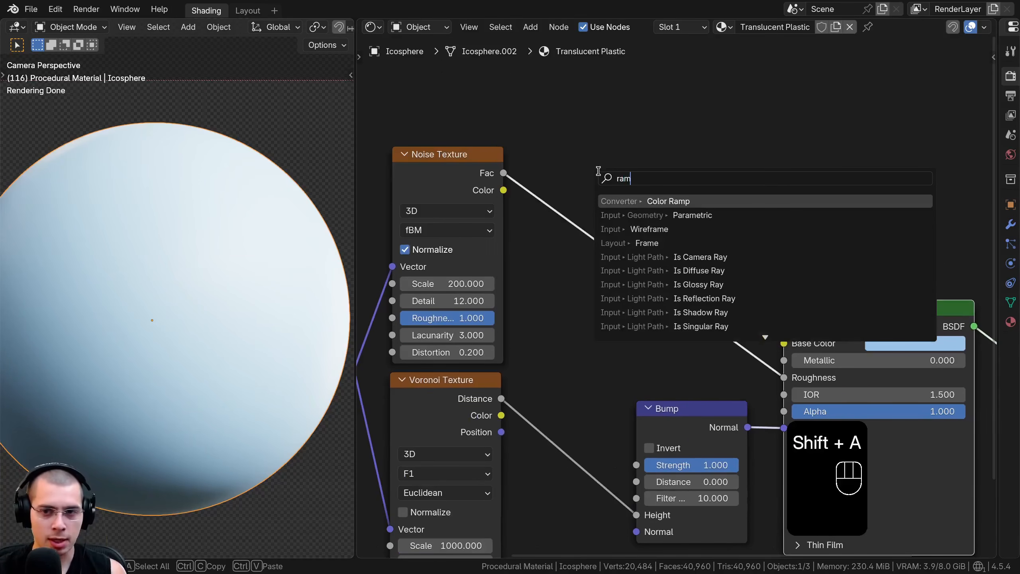
click(657, 200)
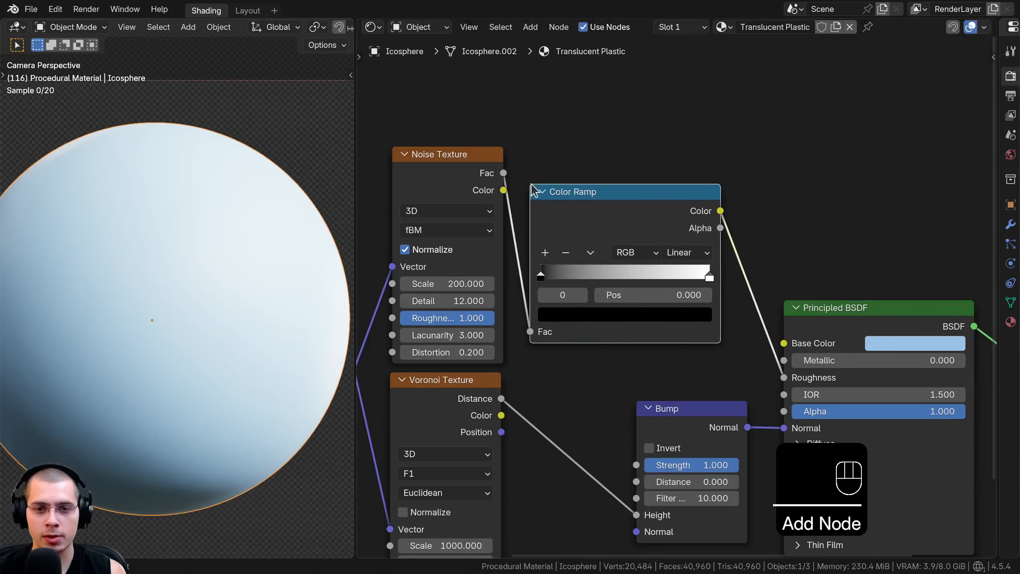
click(589, 225)
scroll(595, 237, up, 3)
Set the Color Ramp's black stop to gray #838383 and its white stop to #9C9C9C, previewing the ramp on the sphere
click(486, 332)
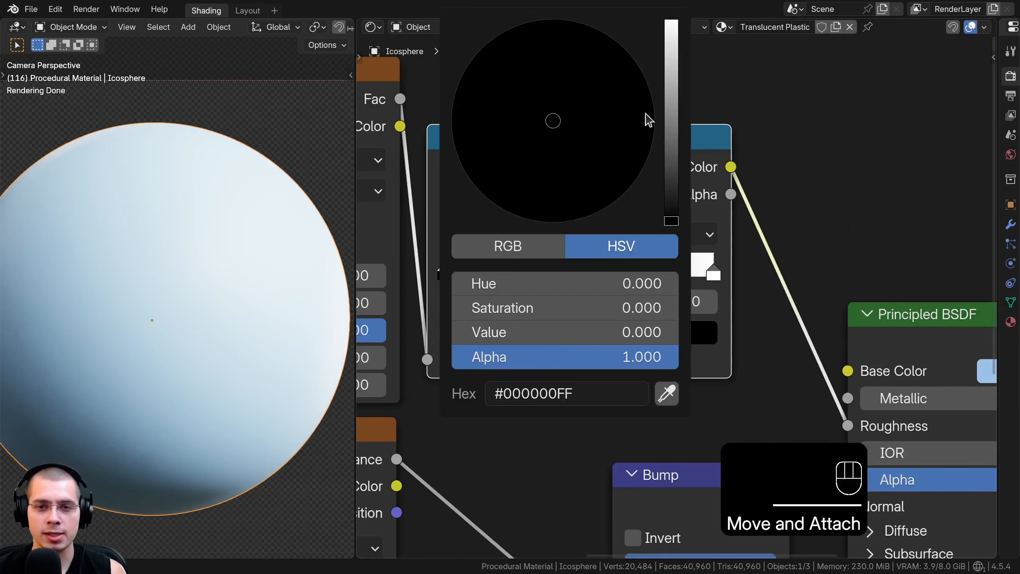
mouse_move(673, 211)
mouse_down()
mouse_move(671, 20)
mouse_move(671, 220)
mouse_up()
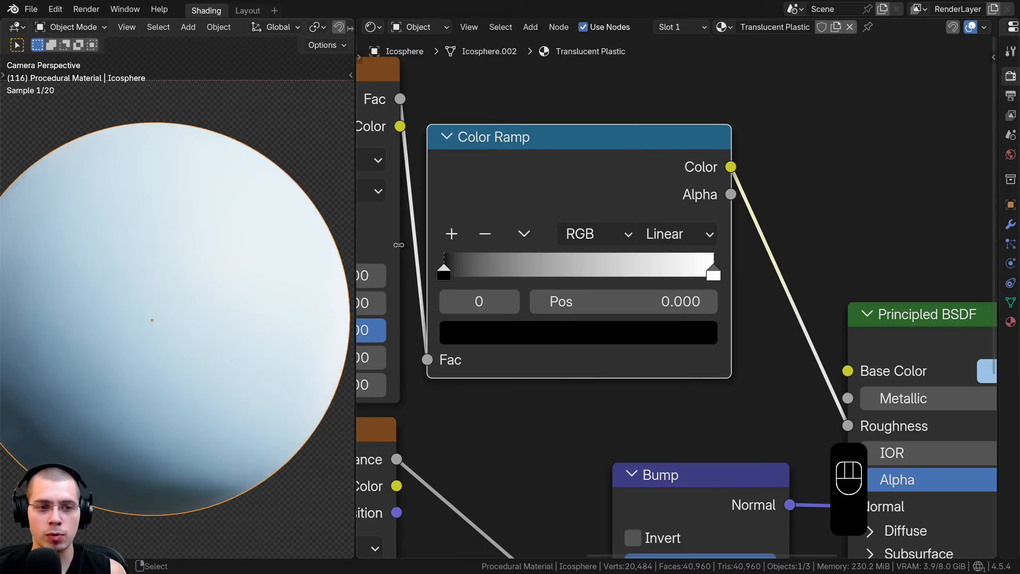
click(713, 276)
click(688, 326)
mouse_move(671, 22)
mouse_down()
mouse_move(671, 221)
mouse_move(672, 21)
mouse_up()
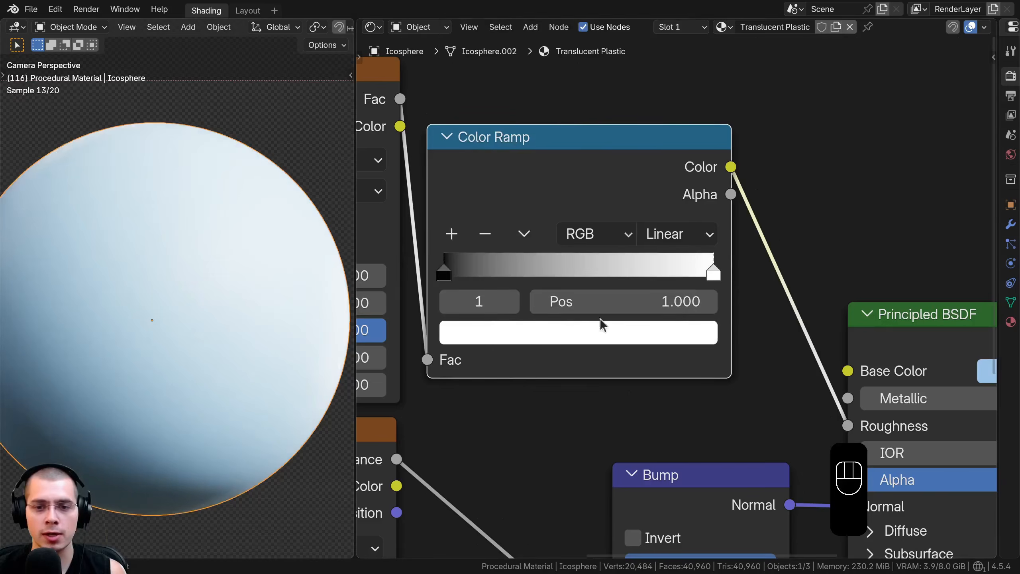
click(543, 264)
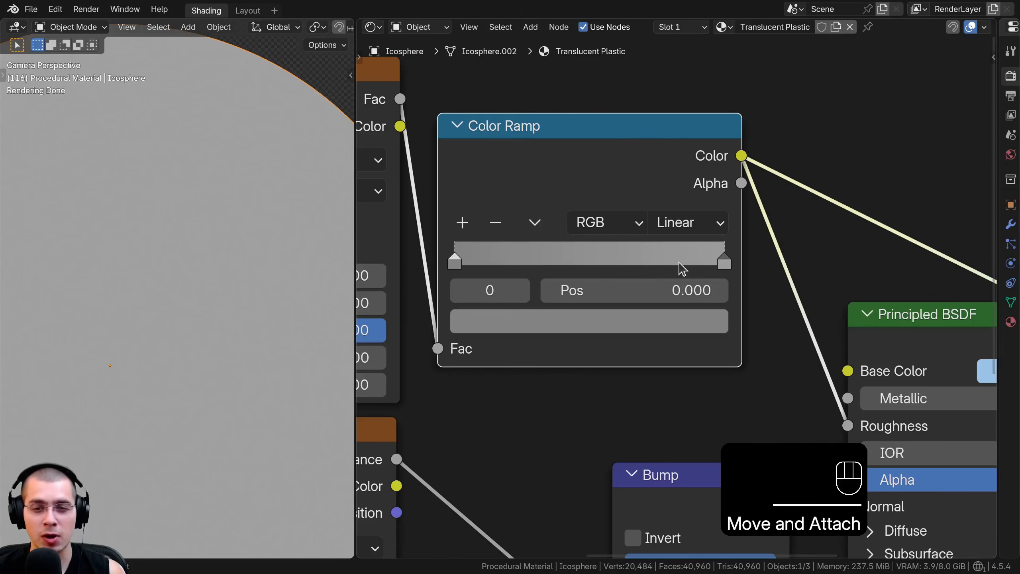
drag(560, 207, 570, 205)
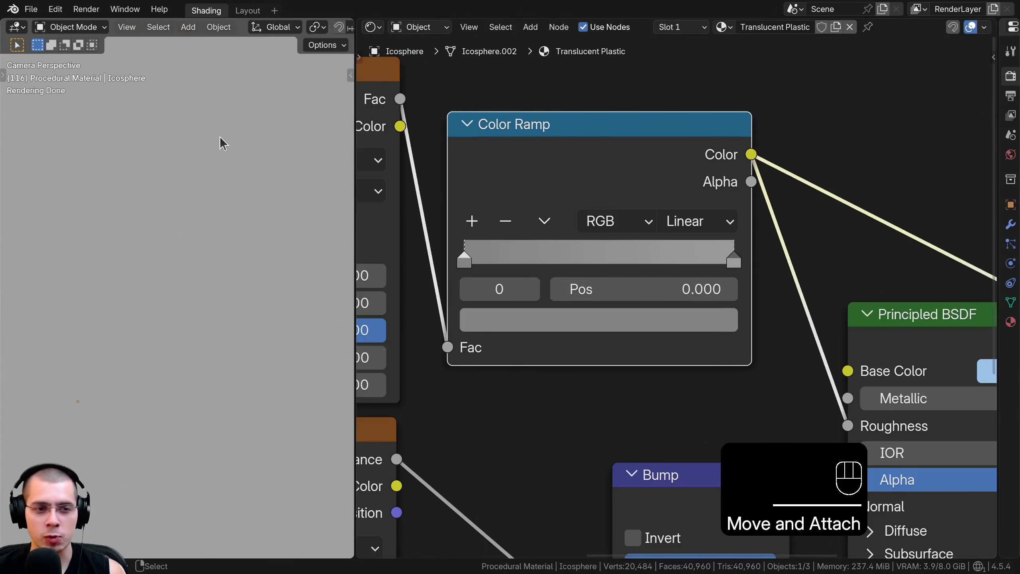
drag(466, 265, 434, 272)
click(516, 323)
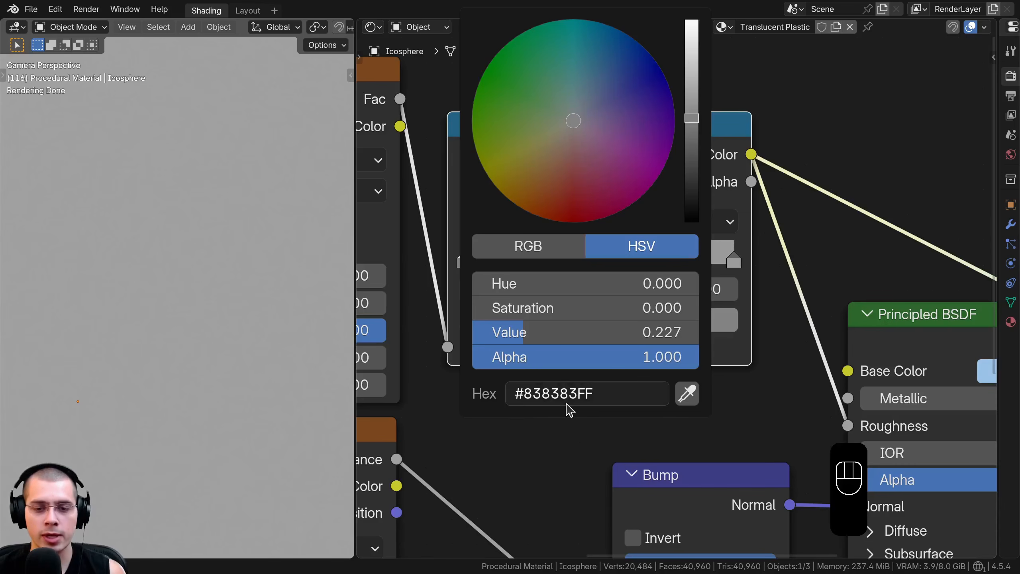
click(734, 259)
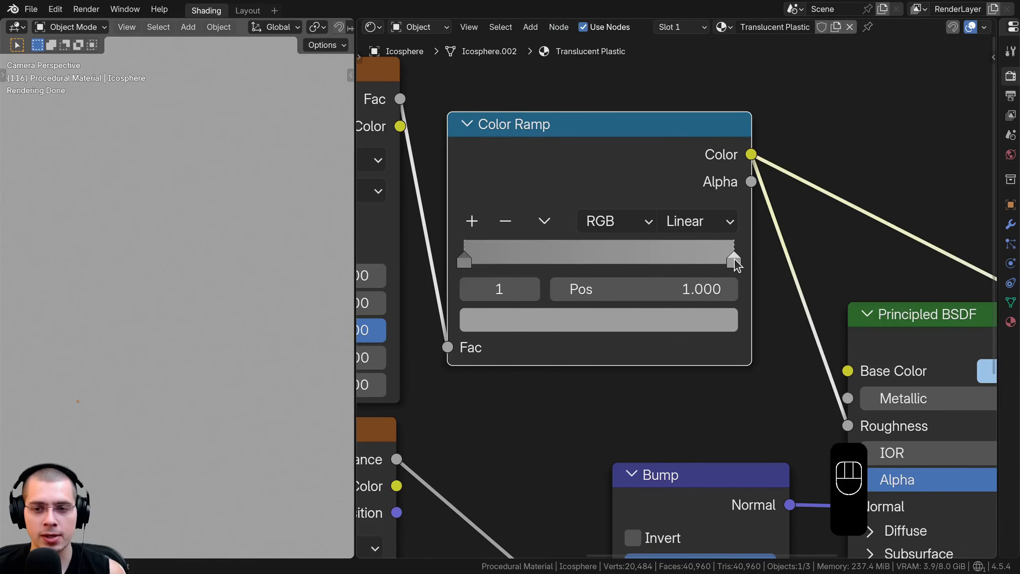
click(586, 321)
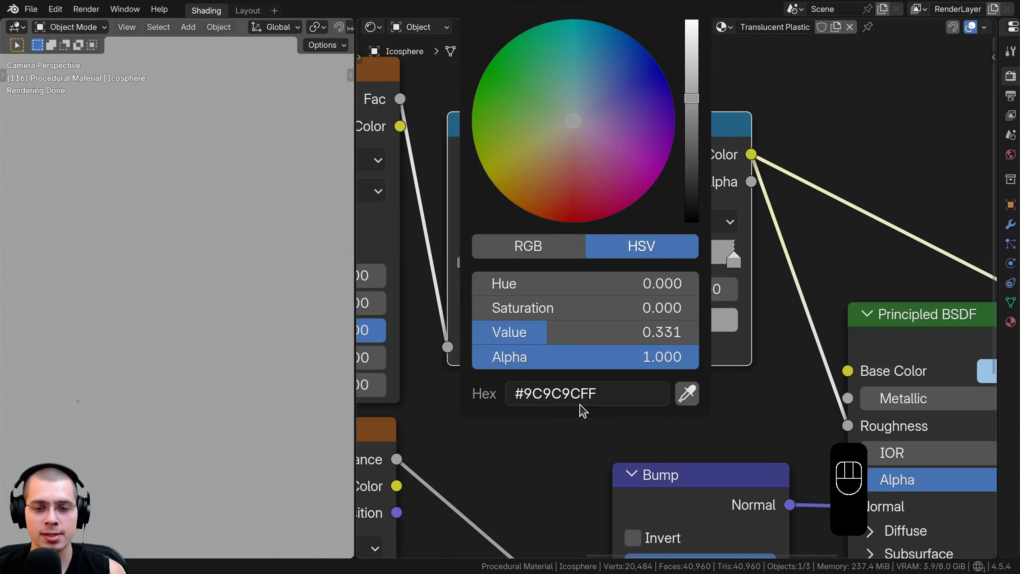
Switch the sphere preview back to the Principled BSDF and nudge the Color Ramp node into place
ctrl+shift+click(904, 334)
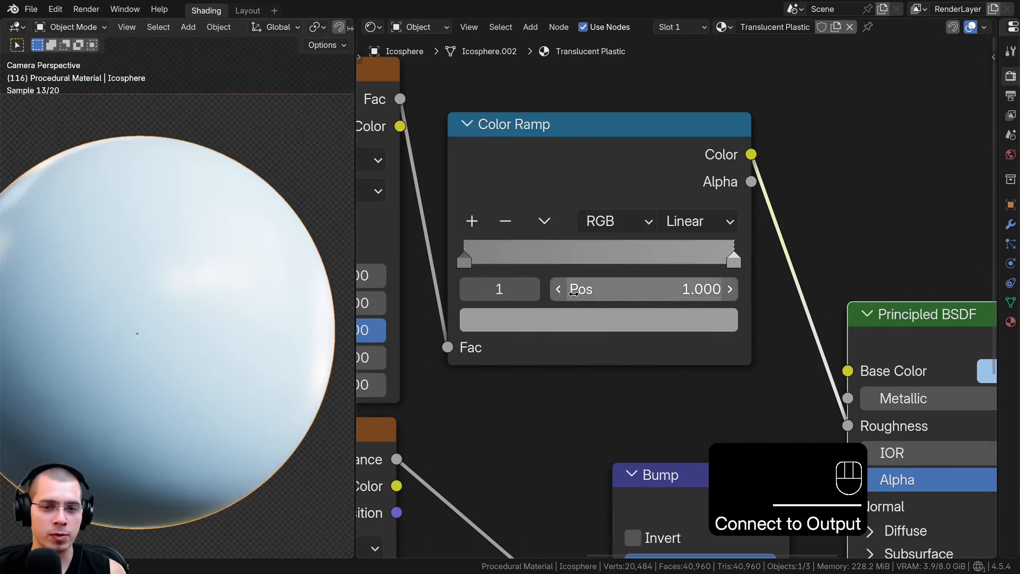
click(577, 321)
mouse_move(691, 99)
mouse_down()
mouse_move(692, 175)
mouse_move(692, 100)
mouse_up()
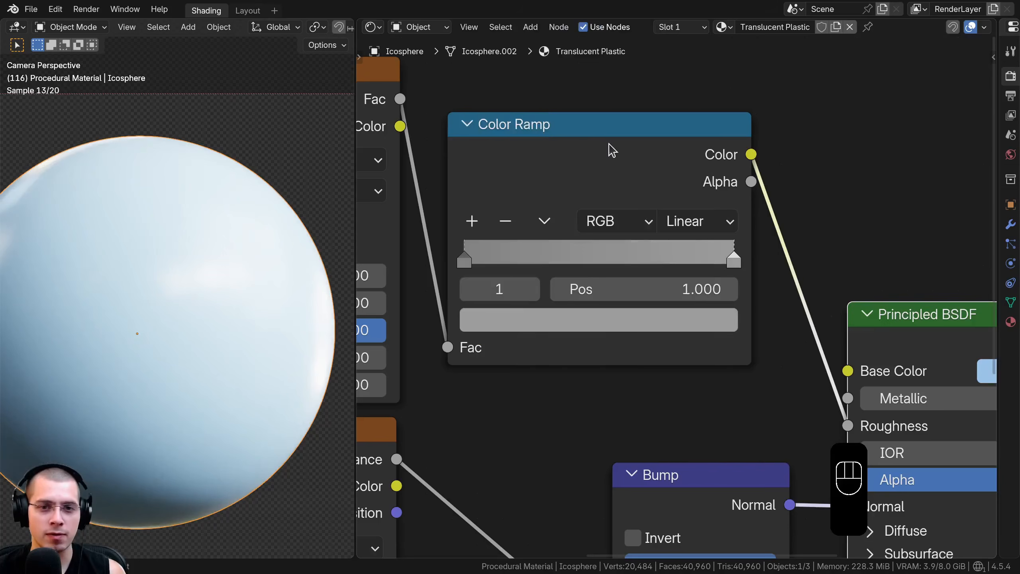
drag(610, 151, 597, 146)
Insert a Hue/Saturation/Value node between the Color Ramp and the Principled BSDF's Roughness input
scroll(764, 140, down, 4)
middle_drag(777, 131, 639, 152)
key(shift+a)
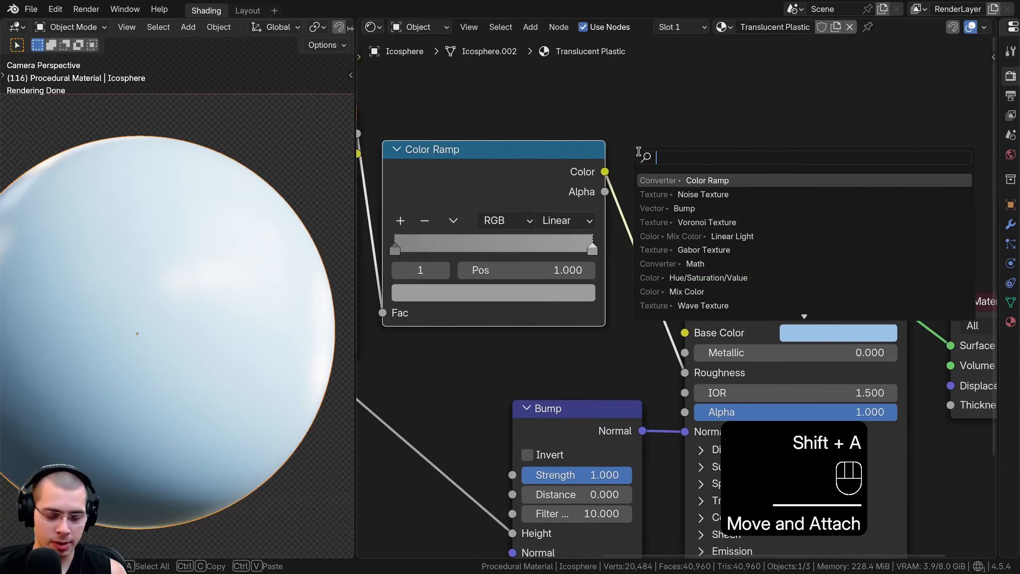
text(hu)
text(e)
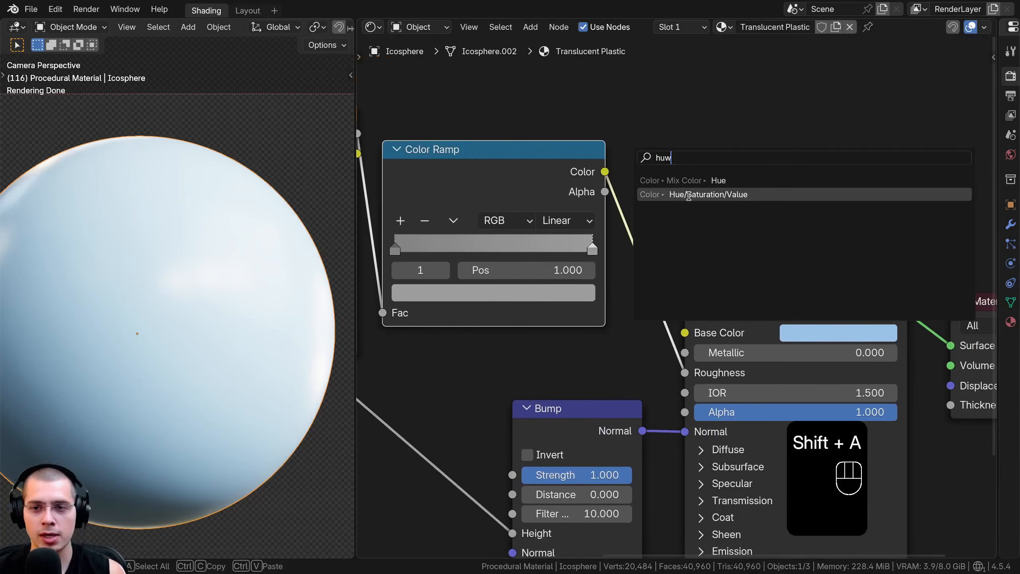
click(691, 195)
click(635, 168)
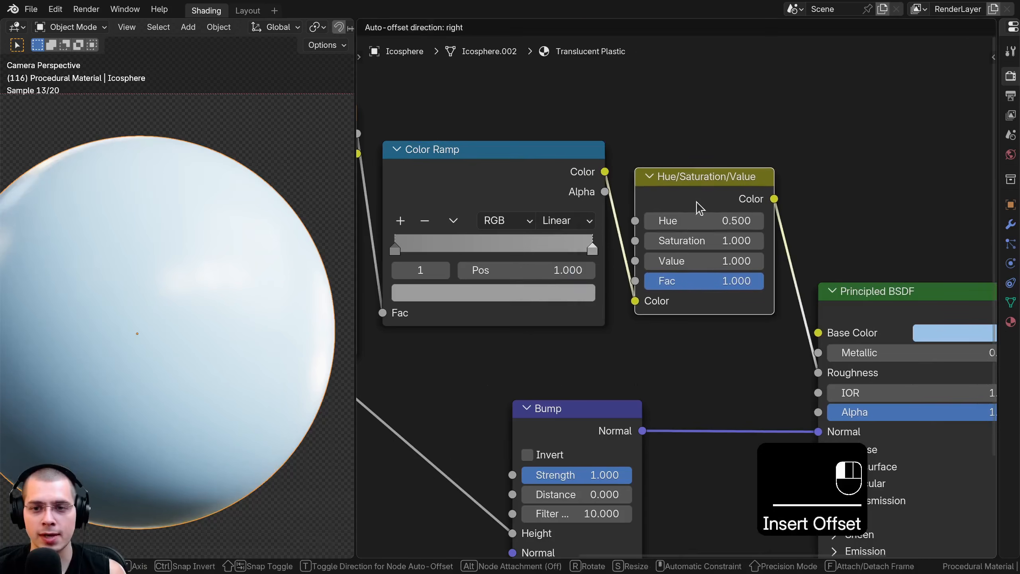
Tidy the positions of the Hue/Saturation/Value and Principled BSDF nodes and clear the node selection
mouse_move(699, 261)
shift+mouse_down()
mouse_move(744, 261)
mouse_move(699, 261)
mouse_move(695, 246)
mouse_move(668, 261)
mouse_move(736, 259)
mouse_move(683, 259)
mouse_move(728, 259)
mouse_move(696, 231)
shift+mouse_up()
ctrl+shift+click(699, 189)
ctrl+shift+click(838, 297)
scroll(729, 252, down, 7)
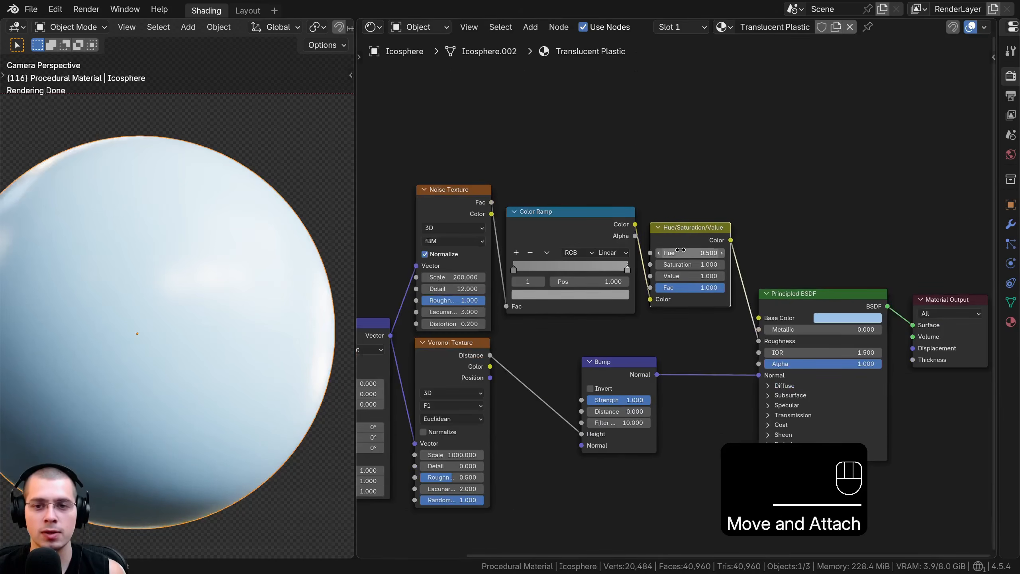
middle_drag(682, 252, 690, 237)
scroll(690, 237, down, 3)
key(a)
key(a)
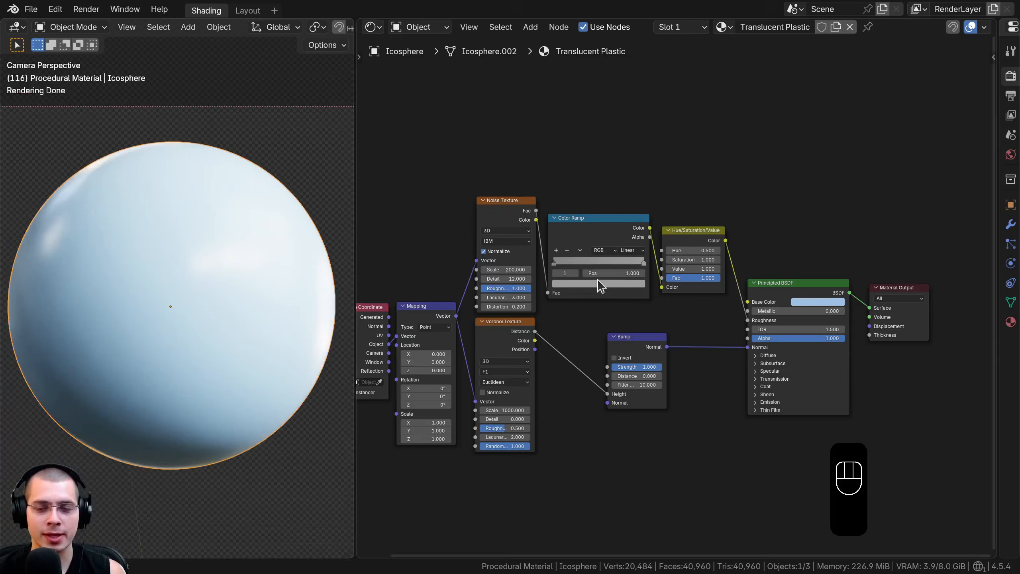
Set the Principled BSDF's Transmission weight to 1
middle_drag(679, 322, 526, 276)
scroll(527, 276, up, 8)
middle_drag(603, 280, 563, 248)
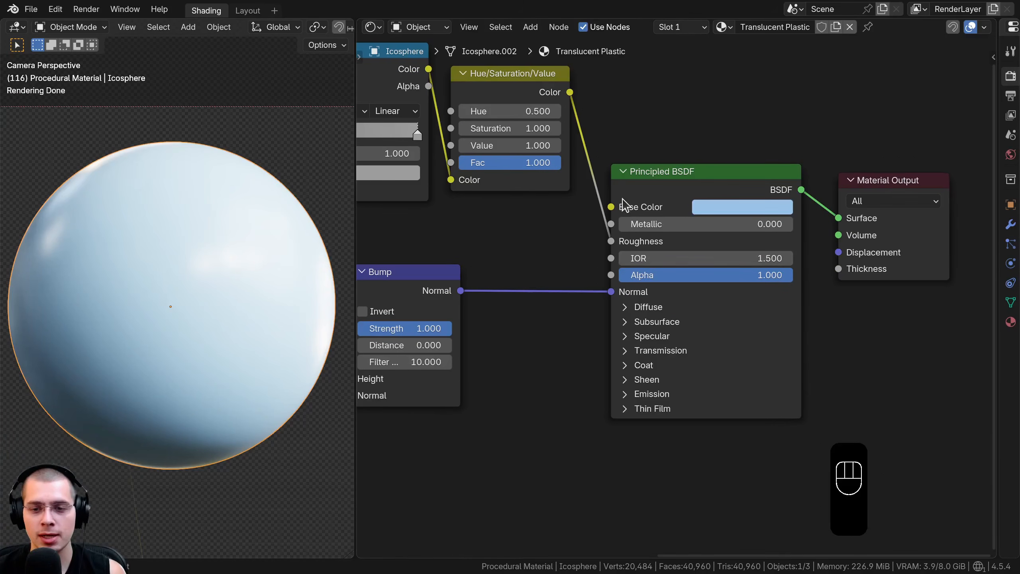
click(625, 351)
scroll(707, 388, up, 1)
drag(651, 364, 816, 365)
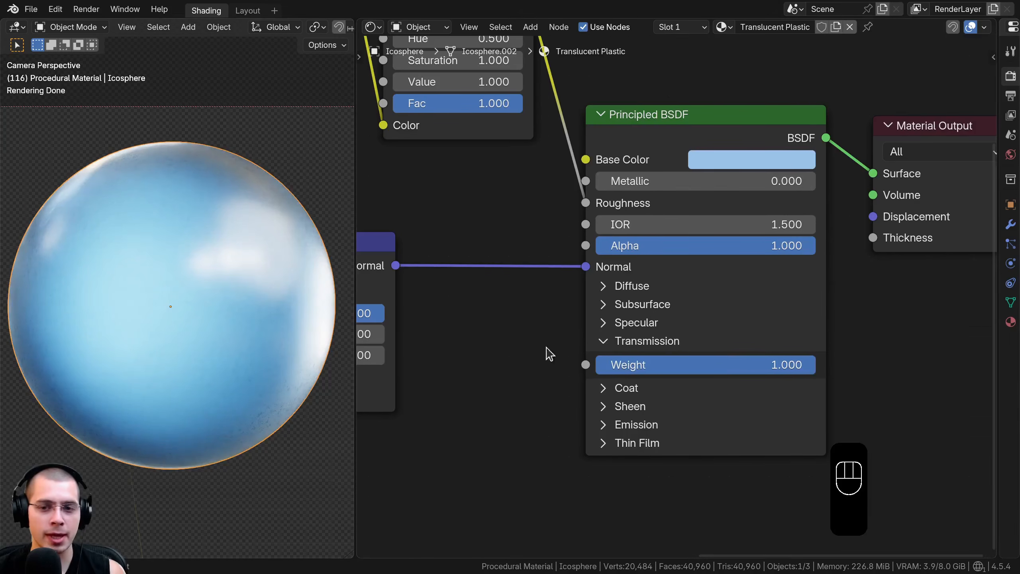
Set the Principled BSDF's Coat weight to 1 and Coat roughness to 0.1
middle_drag(545, 343, 540, 327)
scroll(539, 325, up, 1)
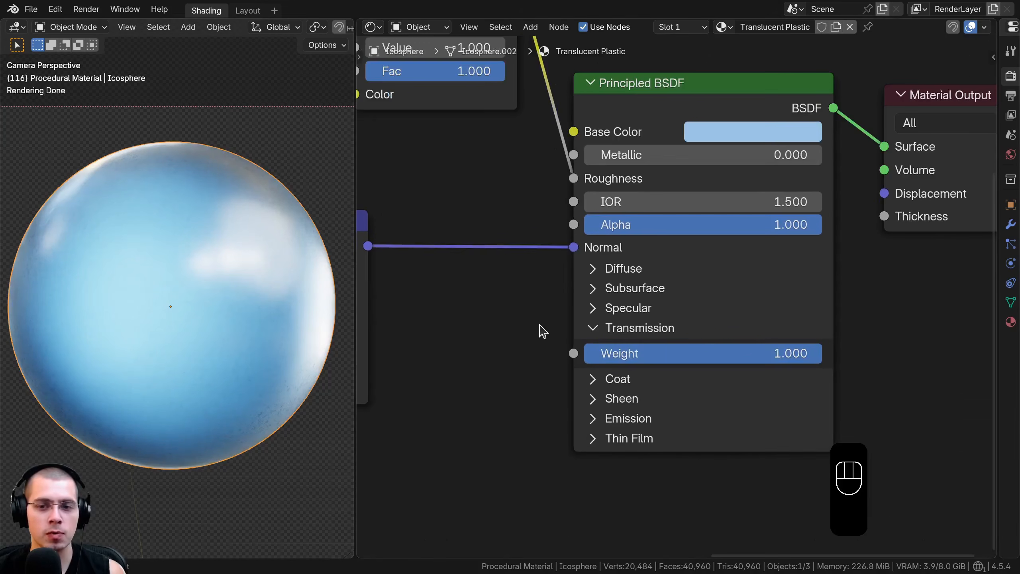
click(604, 379)
middle_drag(604, 384, 591, 256)
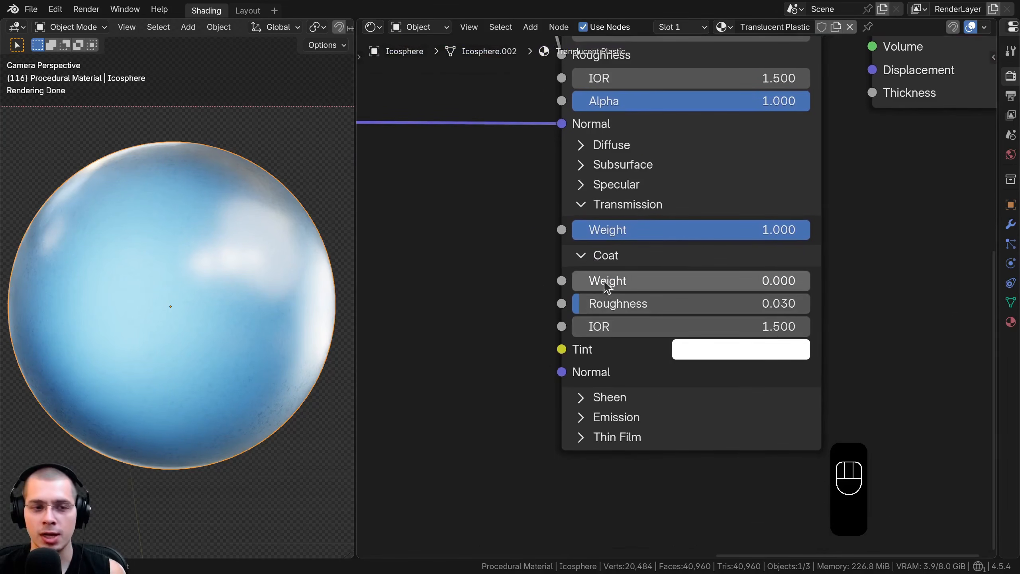
drag(604, 281, 815, 280)
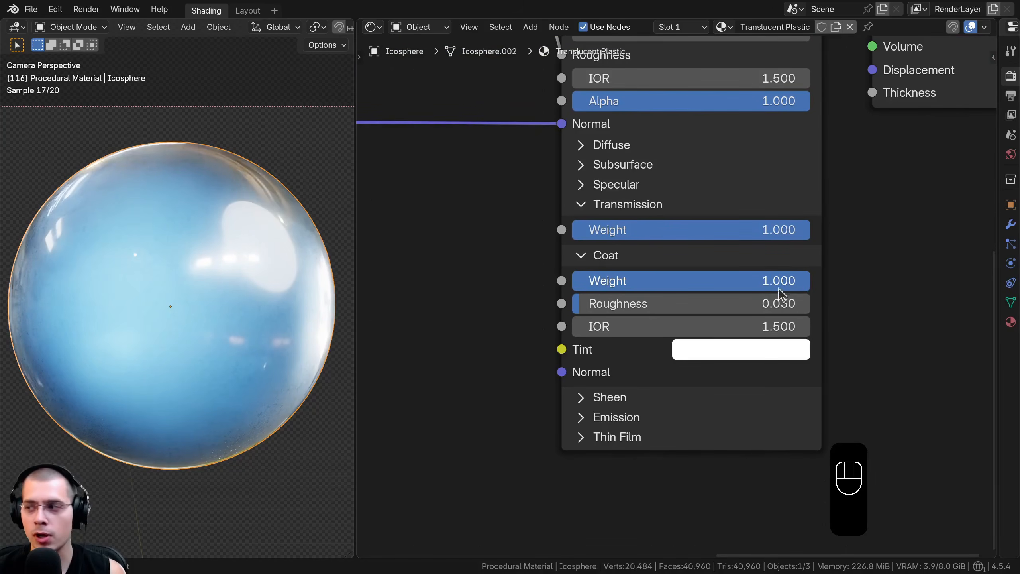
click(688, 303)
text(0.1)
key(Return)
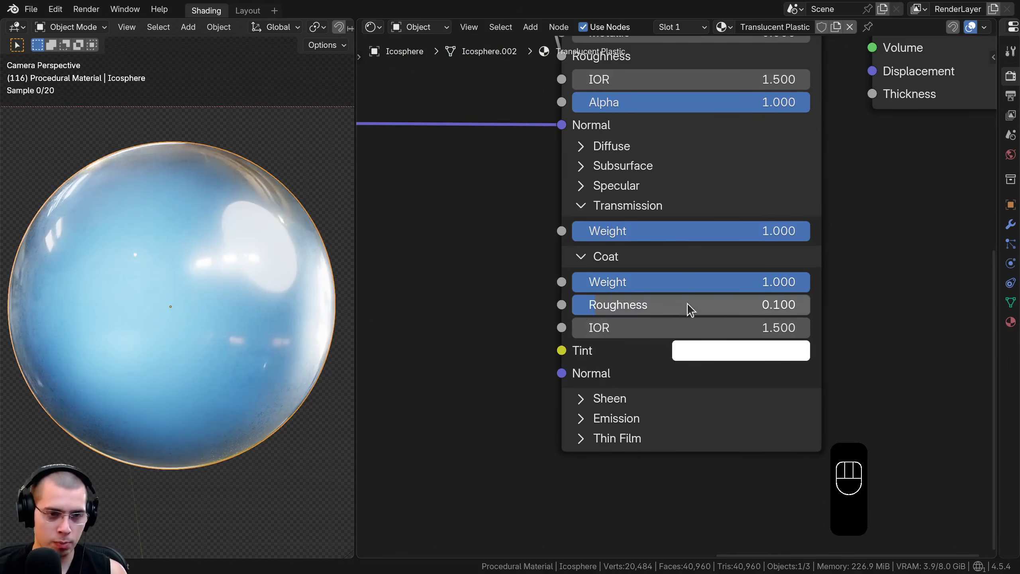
scroll(241, 324, up, 5)
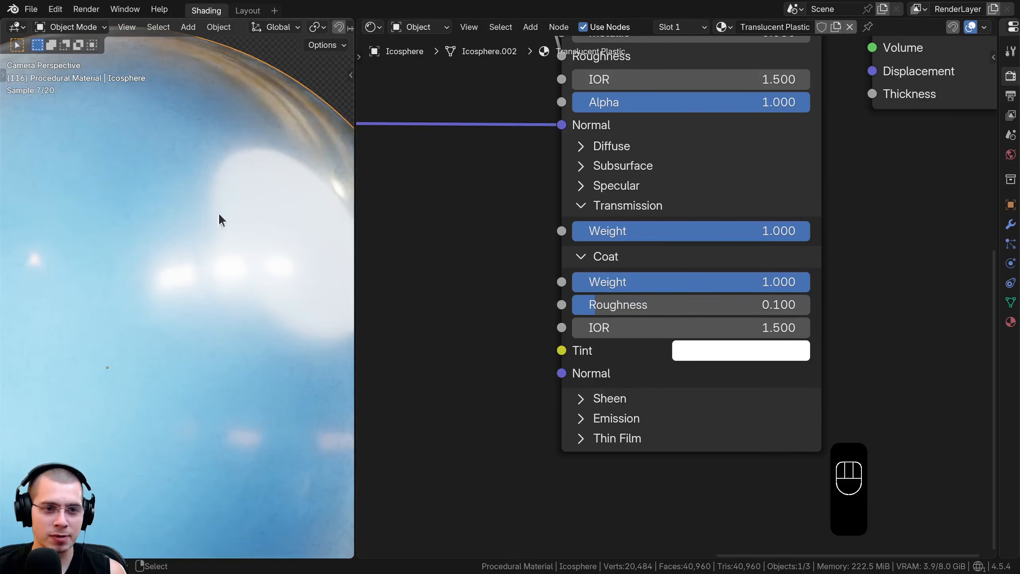
Link the Bump node's Normal output to the Coat Normal input of the Principled BSDF and reposition the Bump node
scroll(602, 243, down, 5)
middle_drag(625, 254, 677, 260)
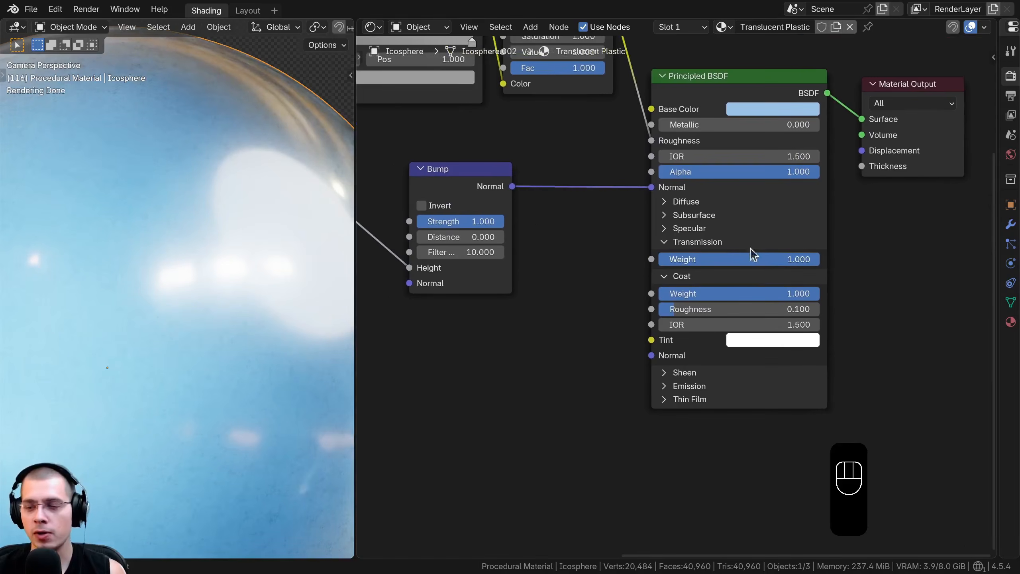
scroll(717, 195, up, 3)
shift+scroll(643, 345, down, 2)
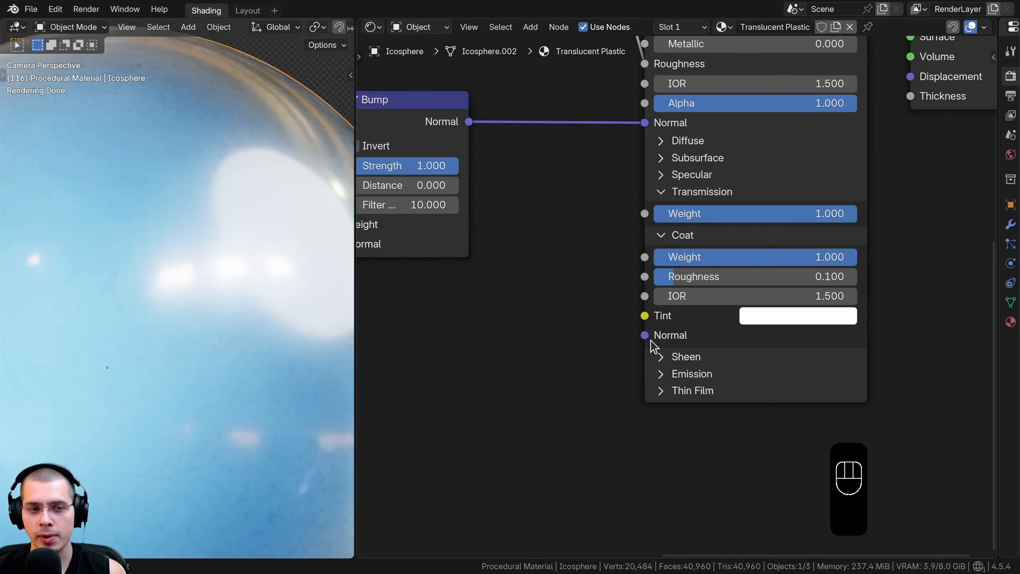
middle_drag(514, 239, 530, 202)
drag(509, 175, 722, 393)
drag(481, 182, 495, 193)
scroll(249, 141, down, 5)
scroll(247, 143, up, 2)
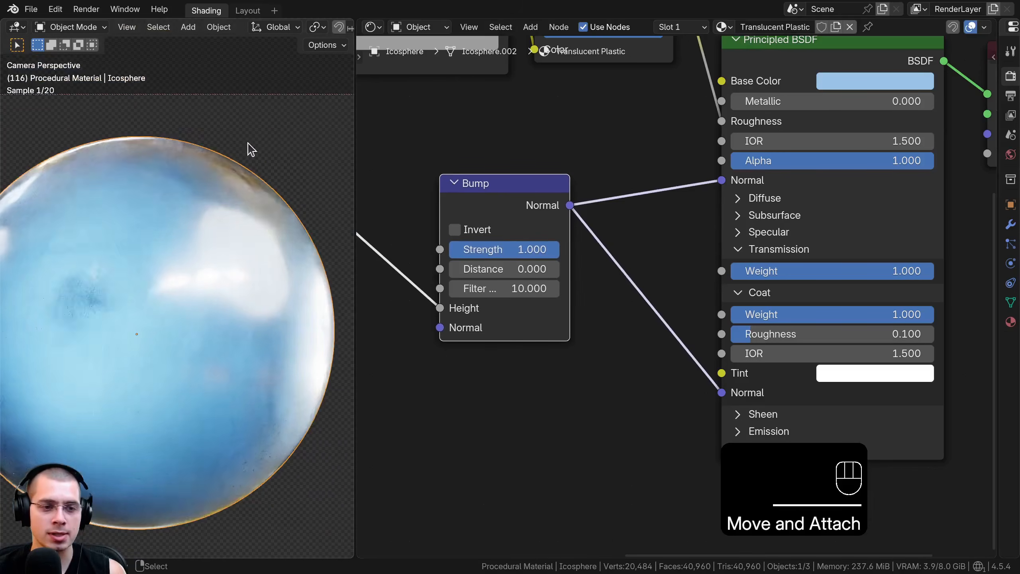
Combine all nodes except the Material Output into a single node group
shift+middle_drag(204, 174, 227, 169)
scroll(226, 170, down, 1)
scroll(442, 207, down, 3)
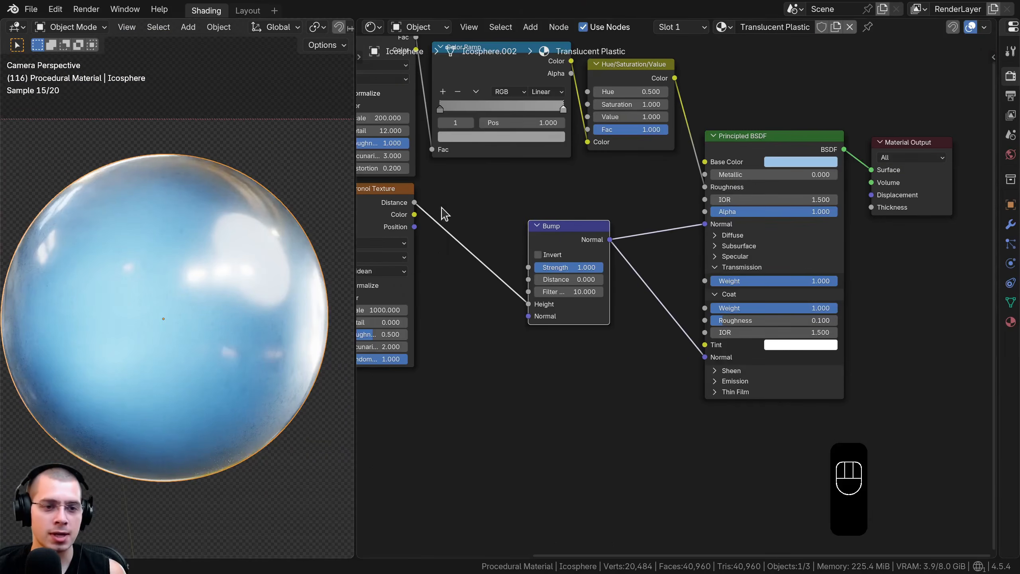
scroll(444, 212, down, 3)
scroll(629, 241, up, 2)
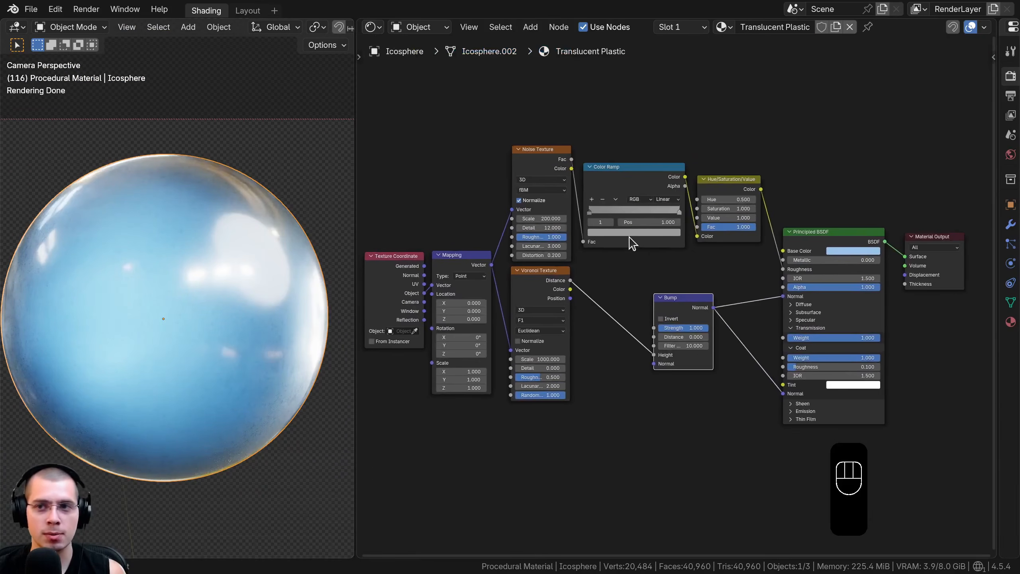
key(a)
key(a)
key(a)
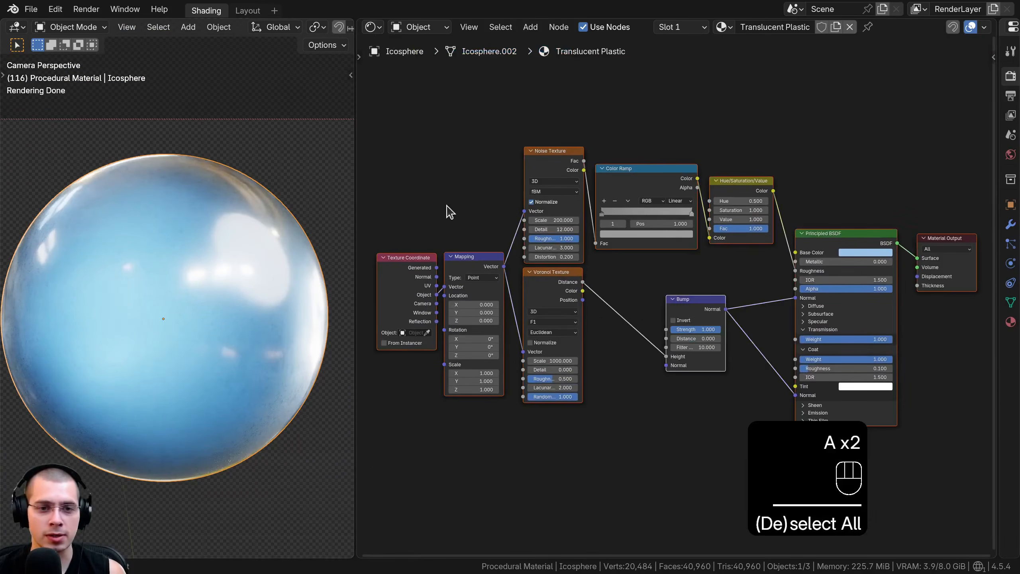
drag(379, 118, 843, 459)
key(ctrl+g)
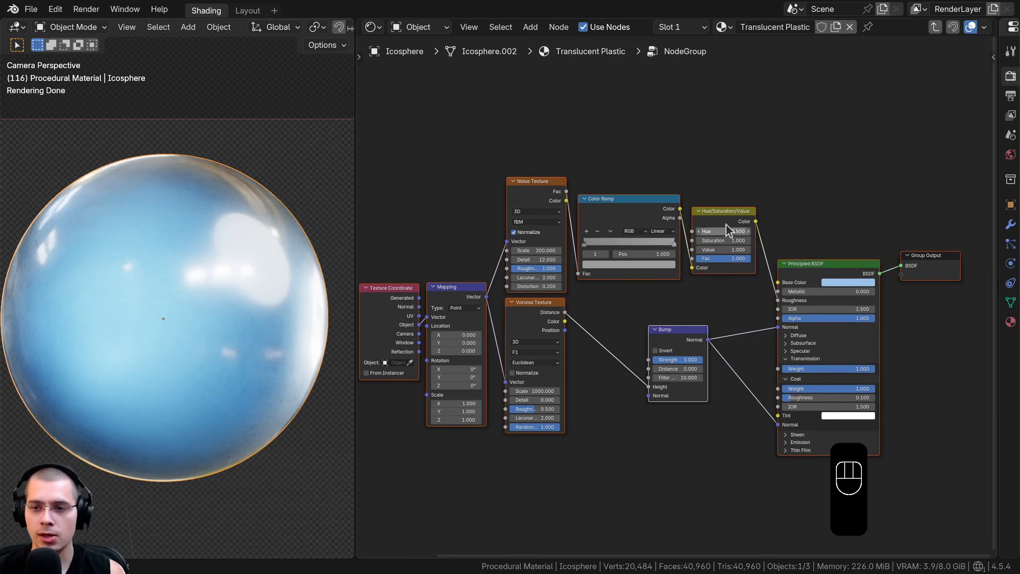
Leave the node group's interior and place the group node right beside the Material Output
key(Tab)
scroll(562, 225, up, 3)
key(g)
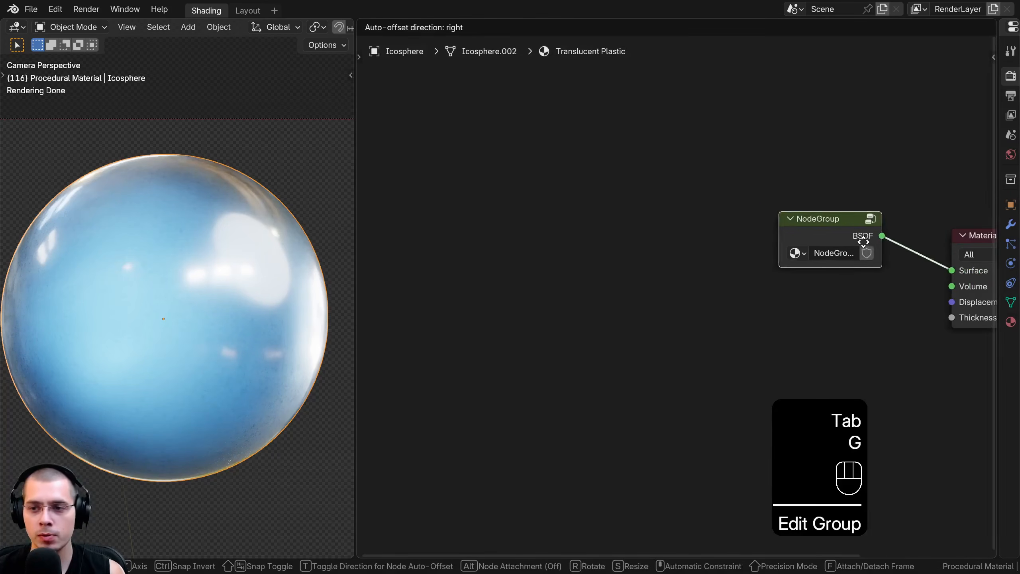
middle_drag(619, 299, 437, 335)
key(g)
click(450, 334)
drag(567, 305, 488, 302)
middle_drag(539, 302, 549, 274)
scroll(550, 274, up, 1)
drag(595, 267, 598, 267)
click(765, 37)
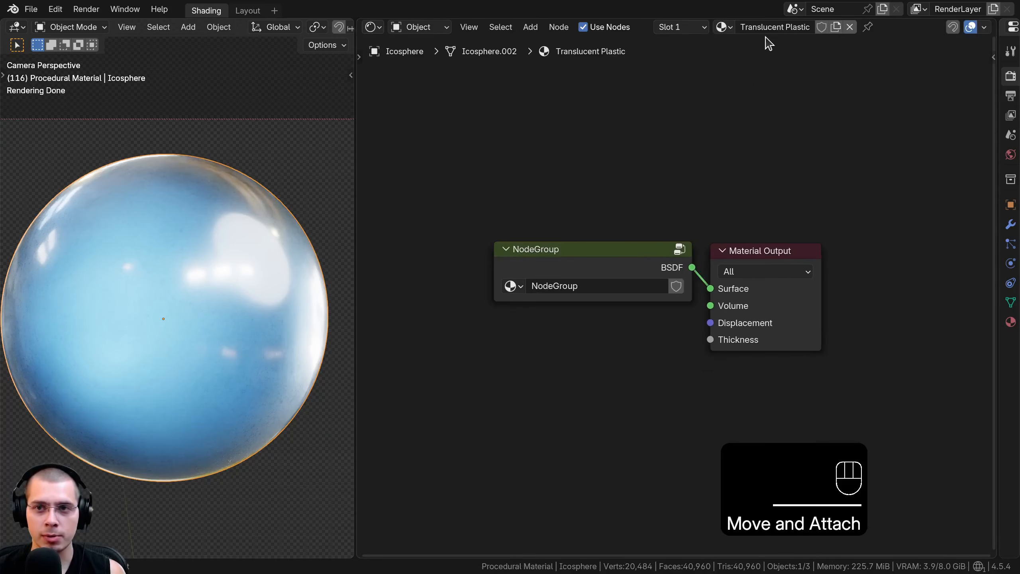
Rename the node group to Translucent Plastic by copying the material's name onto it
click(767, 29)
key(ctrl+c)
click(703, 68)
key(ctrl+v)
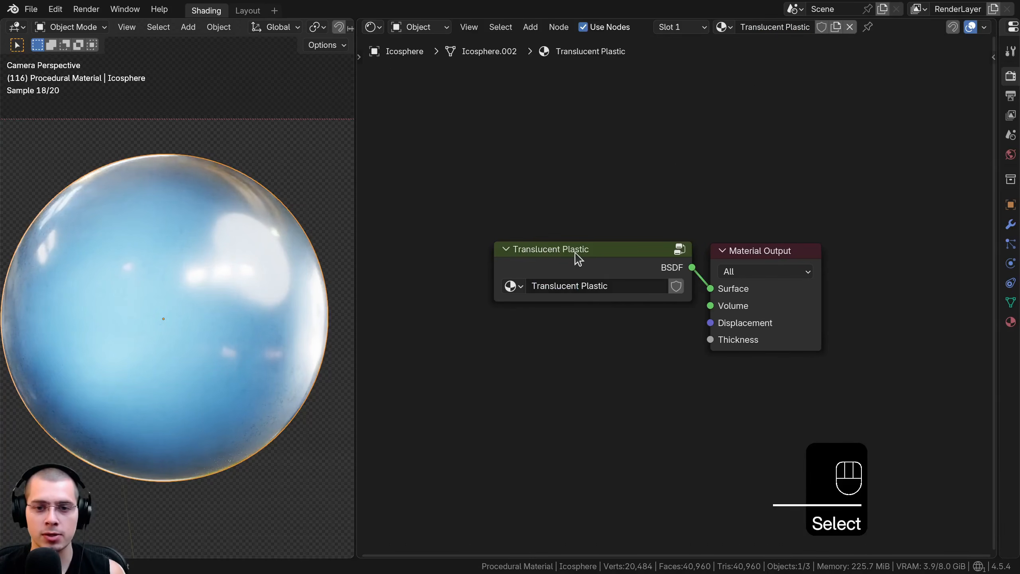
Enter the Translucent Plastic group and rename its BSDF output socket to Shader
scroll(655, 260, up, 2)
click(629, 264)
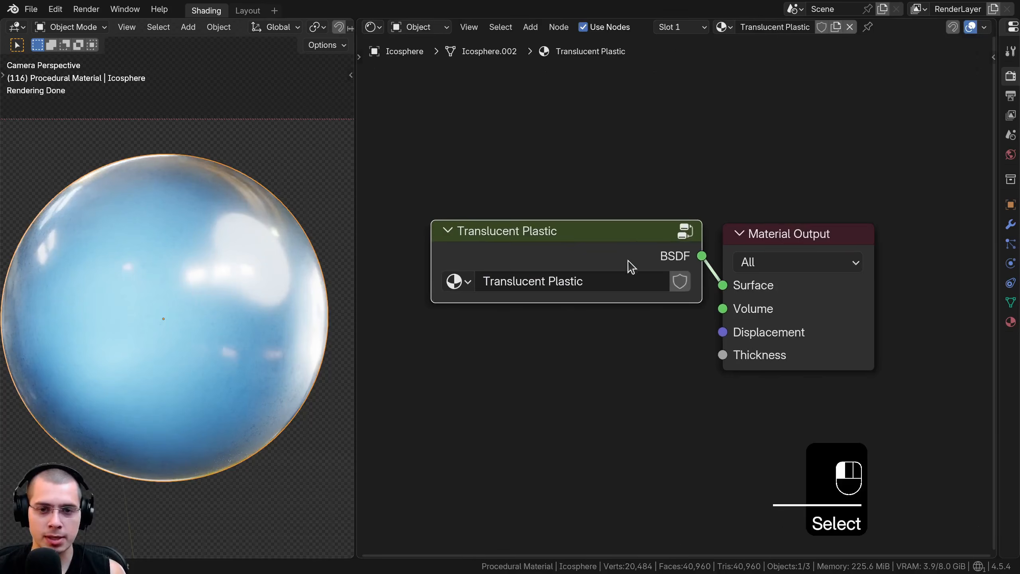
key(Tab)
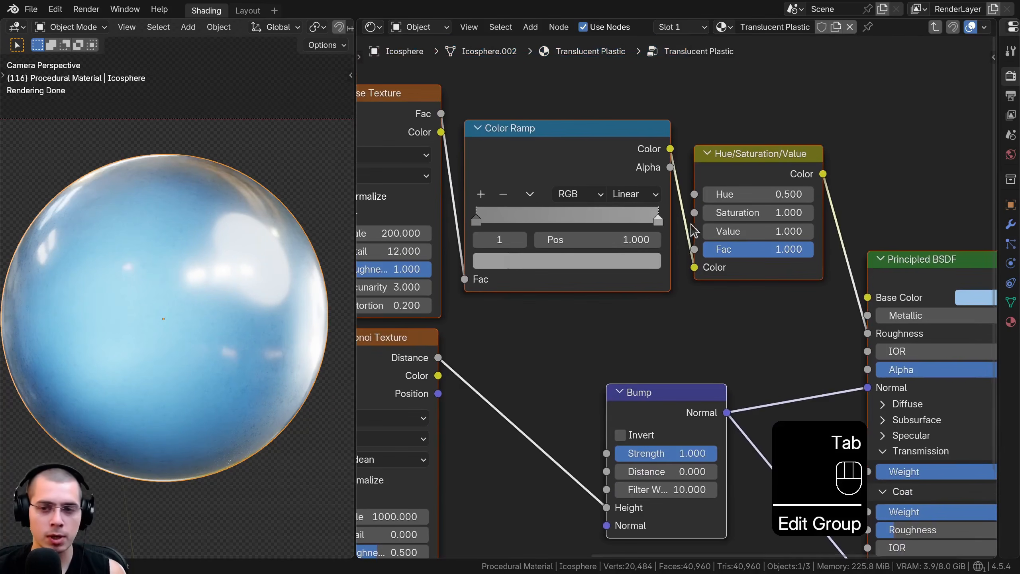
key(n)
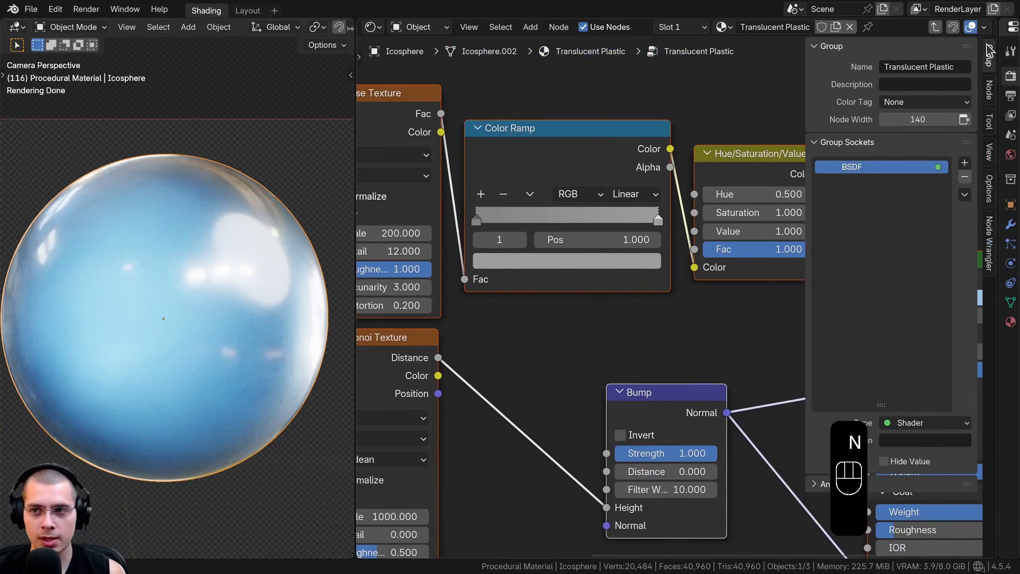
double_click(848, 165)
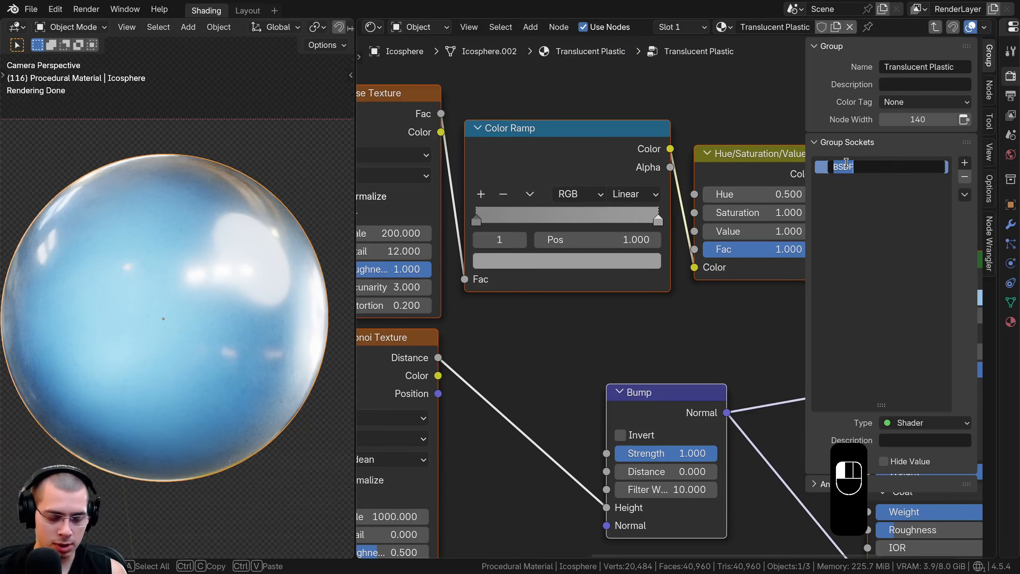
text(Shader)
key(Return)
Inside the group, move the Group Input node close beside the Texture Coordinate node
key(Home)
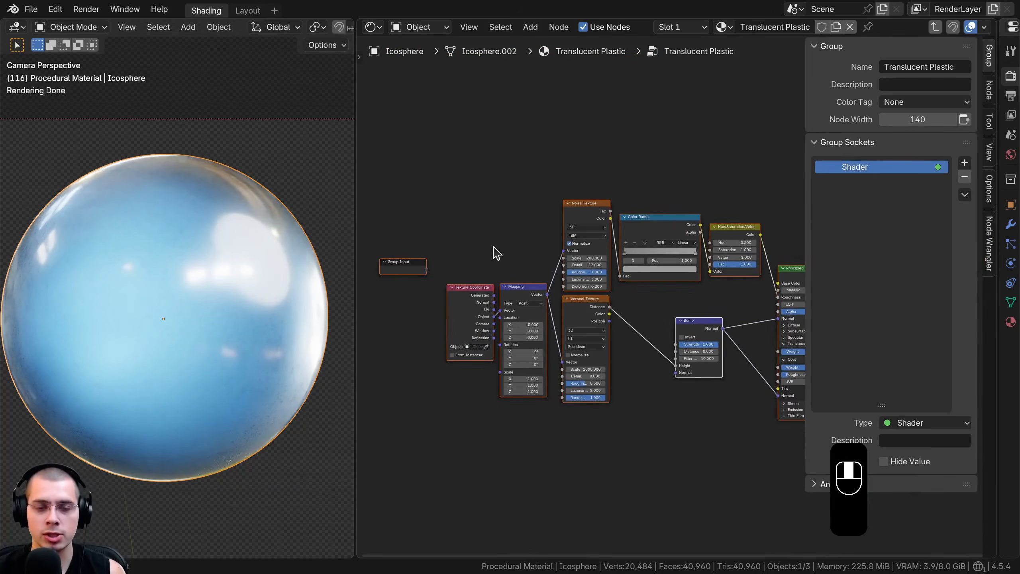
key(a)
scroll(461, 272, up, 5)
right_click(395, 235)
middle_drag(436, 243, 500, 205)
key(g)
click(503, 283)
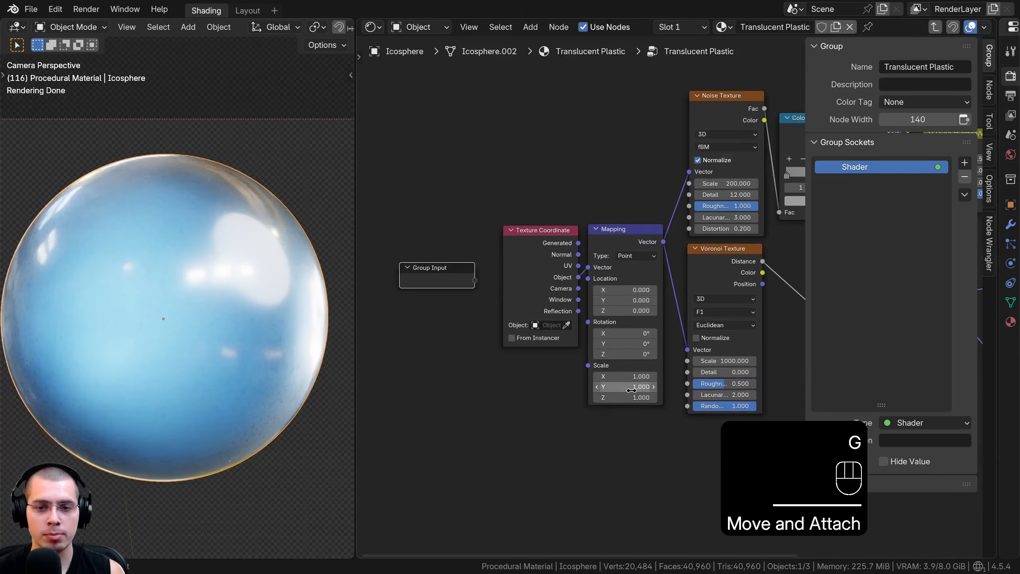
Expose the Mapping node's Scale as a group input by linking it to the Group Input node's empty socket
scroll(611, 384, up, 1)
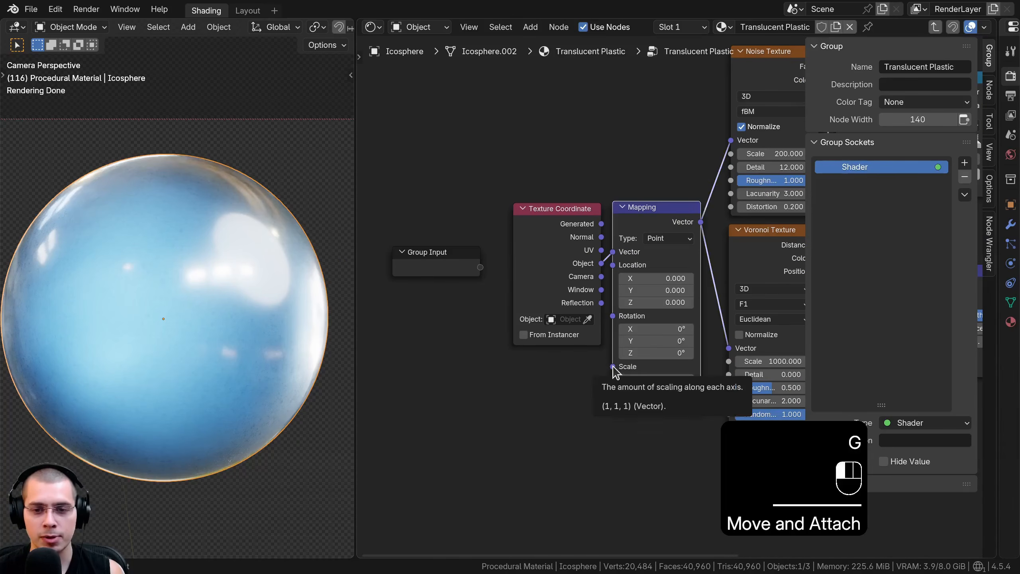
drag(613, 367, 598, 374)
drag(473, 269, 472, 268)
drag(452, 266, 438, 263)
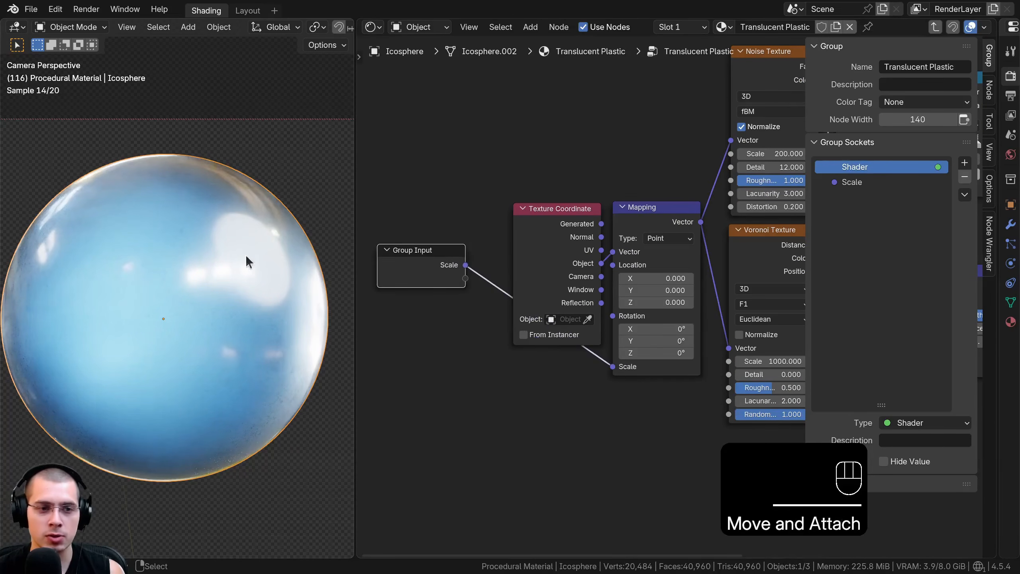
Change the Scale group socket's type to Float and set its default to 1
click(853, 183)
scroll(883, 228, down, 2)
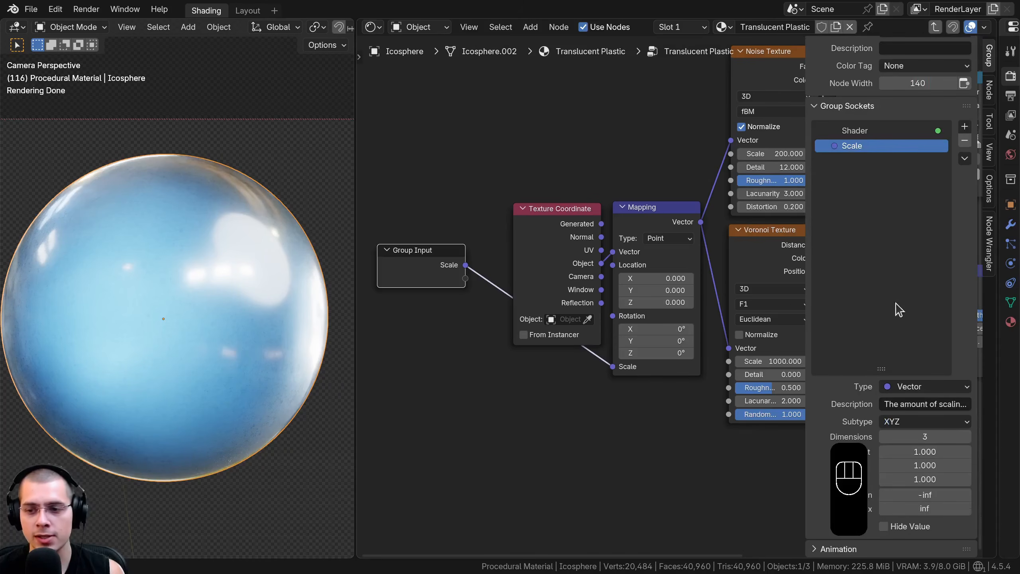
click(912, 387)
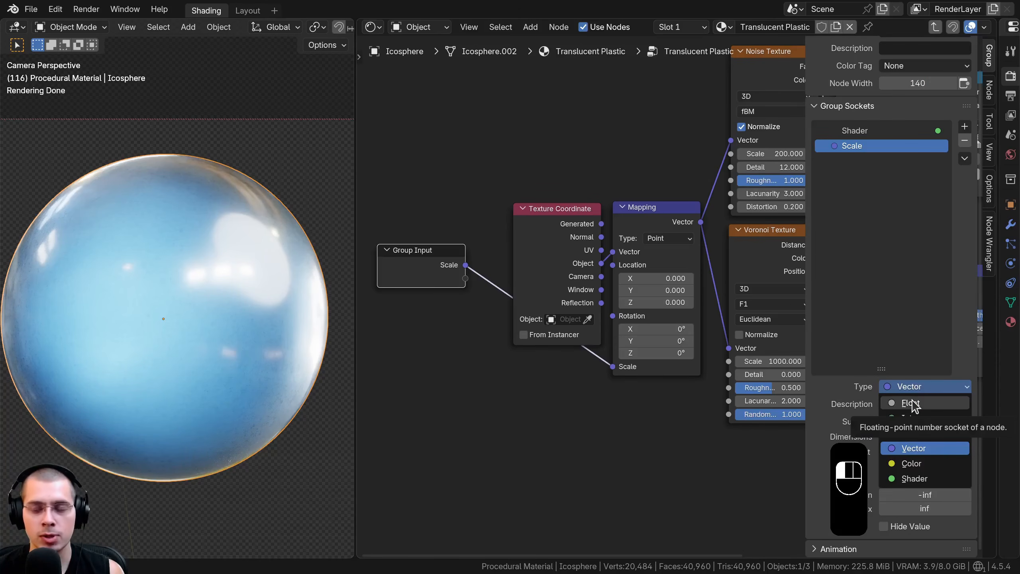
click(911, 403)
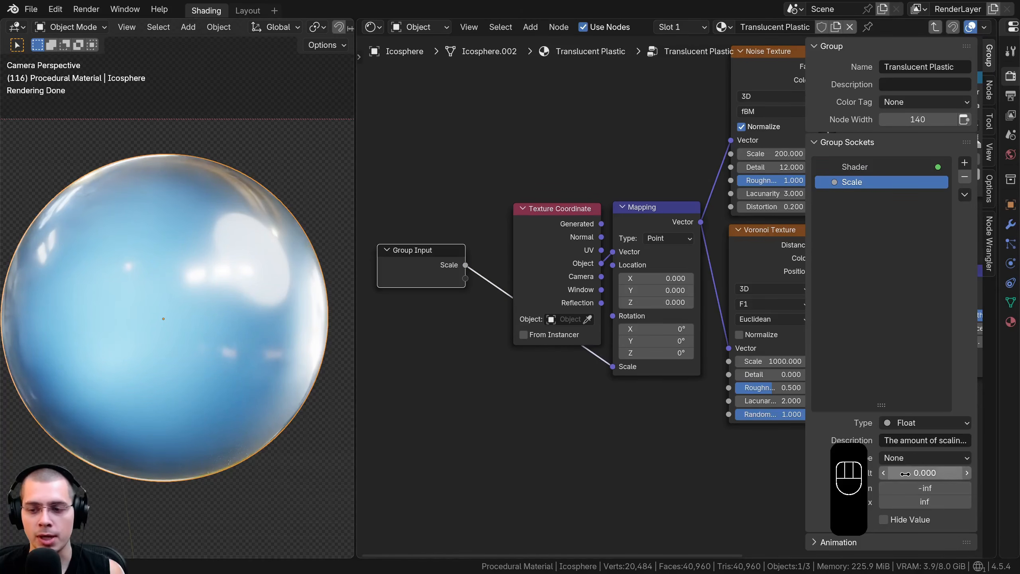
text(1)
key(Return)
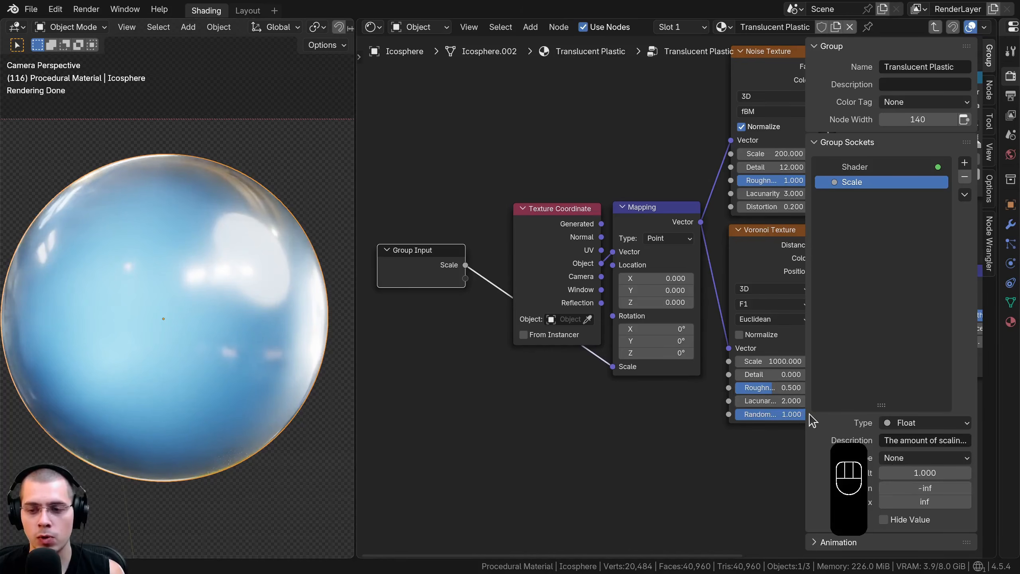
Leave the group and set the group node's Scale value to 1
key(Tab)
scroll(588, 320, up, 3)
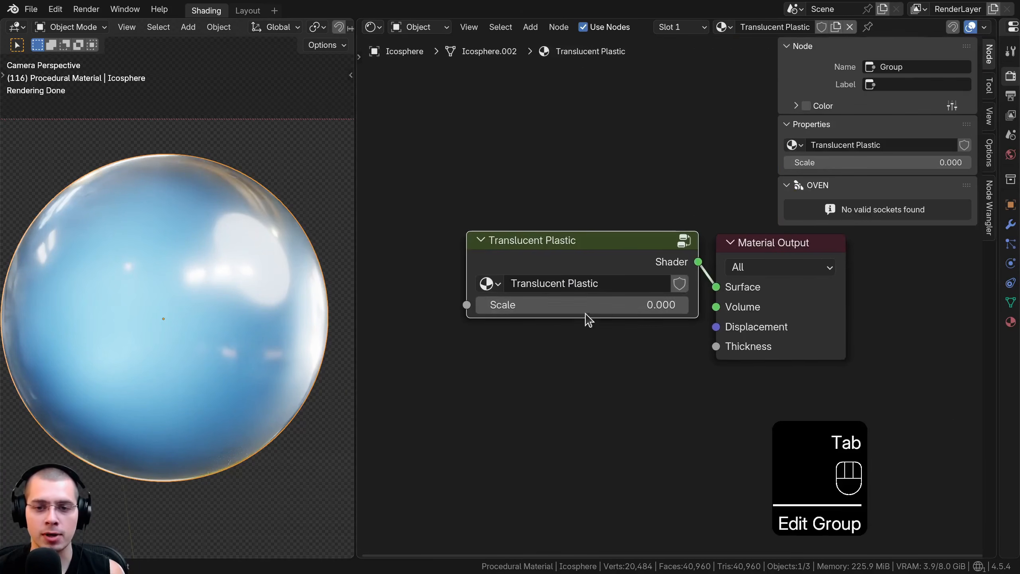
click(566, 307)
text(1)
key(Return)
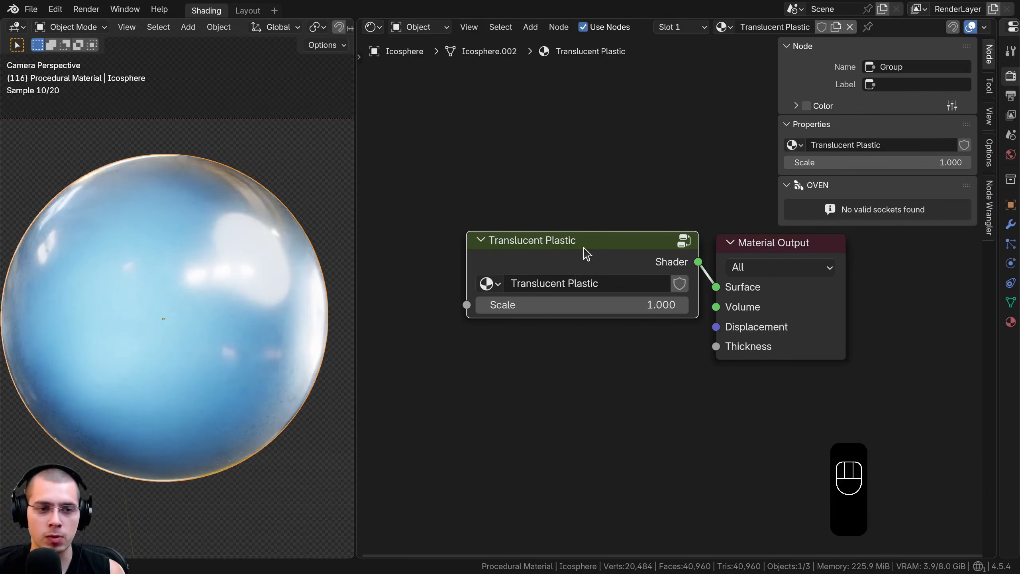
drag(561, 303, 643, 302)
right_click(643, 302)
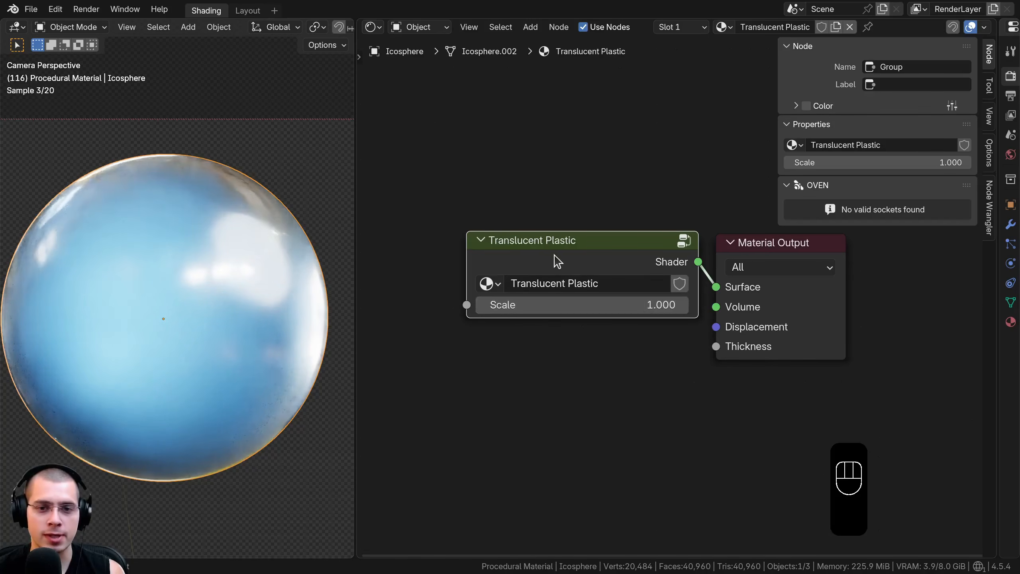
Re-enter the group, move the Group Input node above Hue/Saturation/Value, and expose the Principled BSDF's Base Color as a group input
drag(557, 247, 558, 243)
key(Tab)
scroll(529, 257, down, 3)
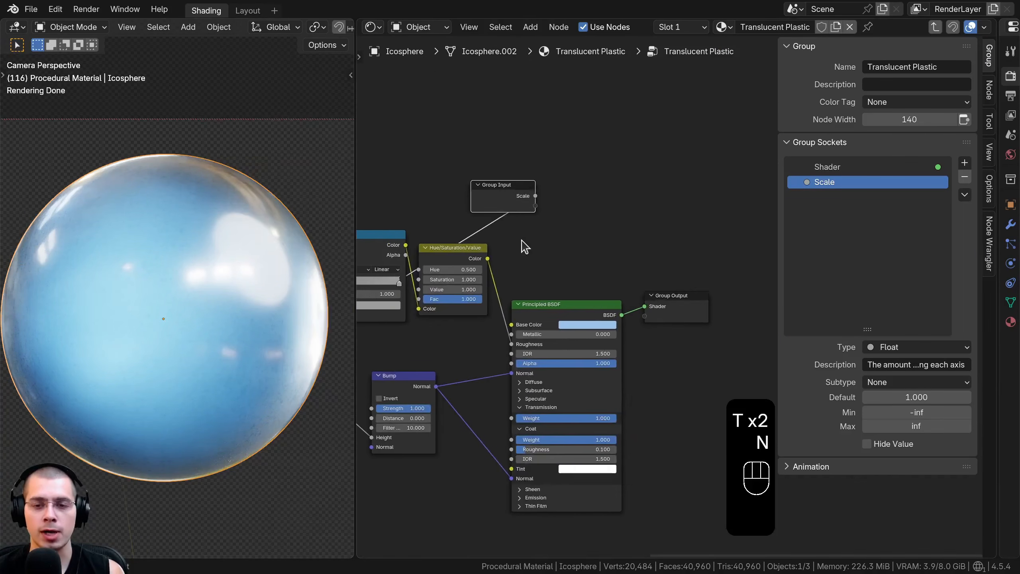
scroll(526, 237, up, 2)
middle_drag(538, 225, 700, 214)
key(g)
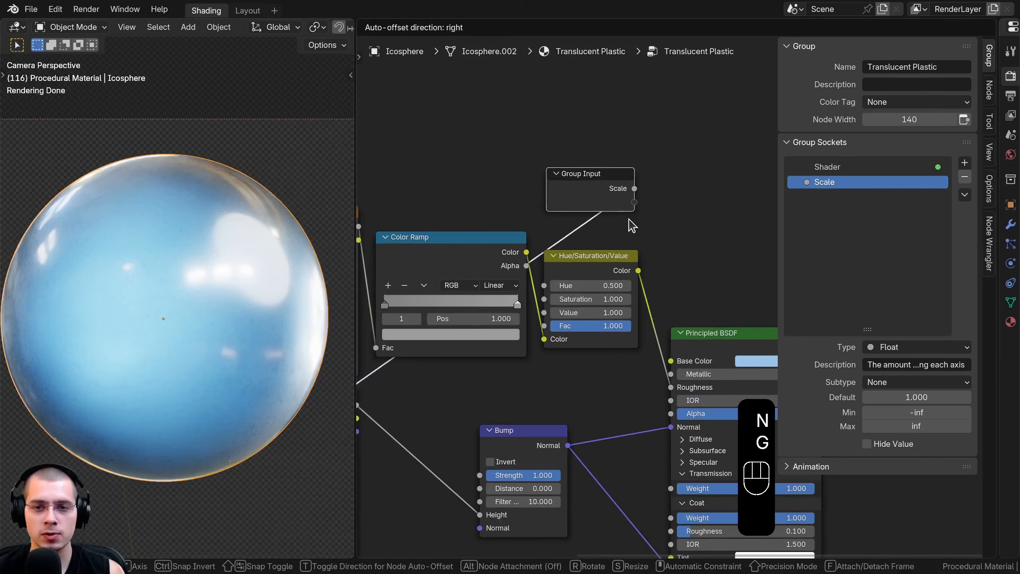
click(627, 219)
scroll(578, 215, down, 1)
middle_drag(568, 209, 534, 218)
drag(624, 348, 592, 212)
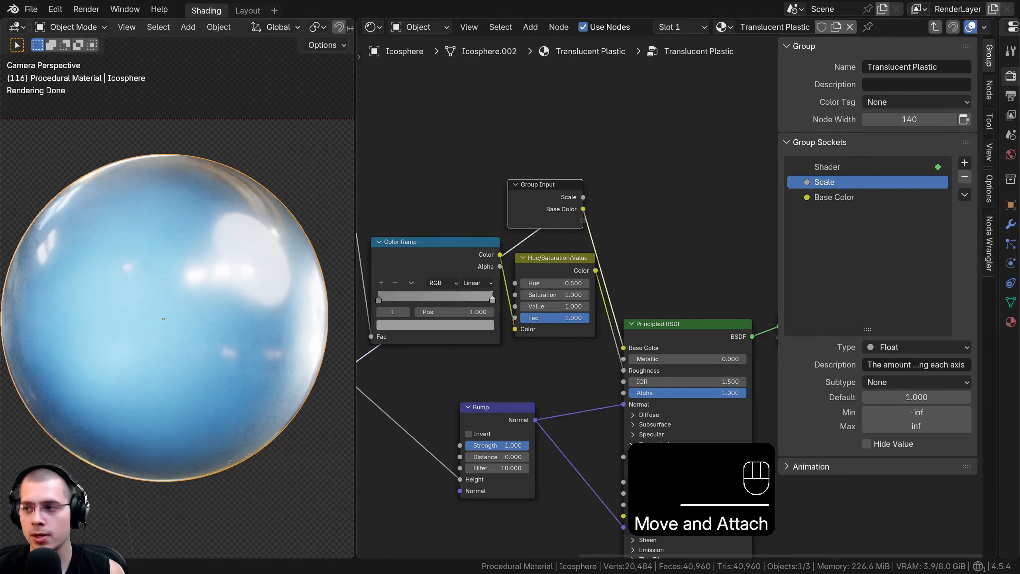
Move the Group Input node below the Bump node and expose the Principled BSDF's Transmission Weight as a group input
middle_drag(555, 181, 590, 91)
key(g)
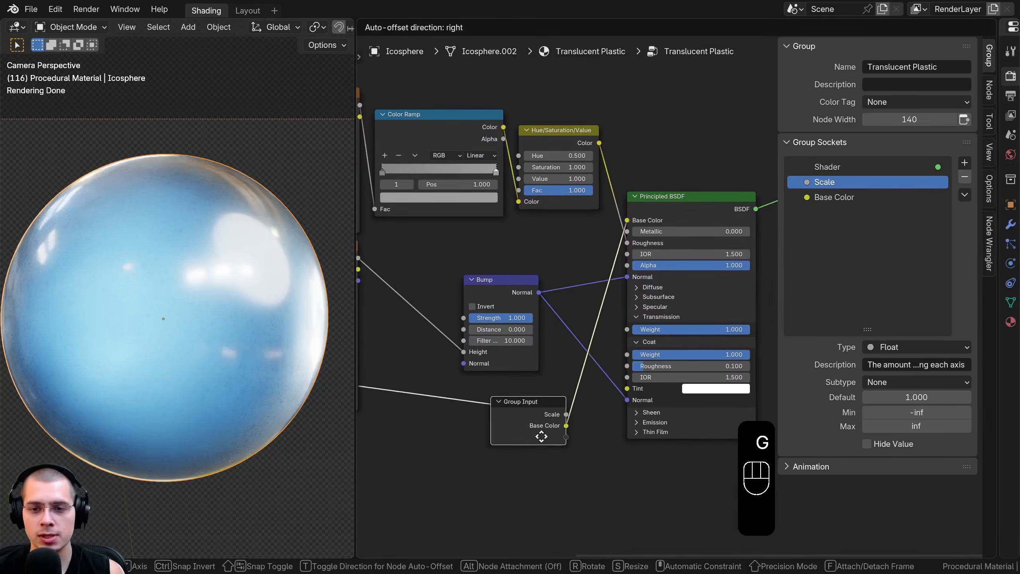
click(542, 436)
scroll(531, 349, up, 5)
middle_drag(555, 399, 492, 362)
key(g)
click(498, 334)
drag(597, 261, 502, 418)
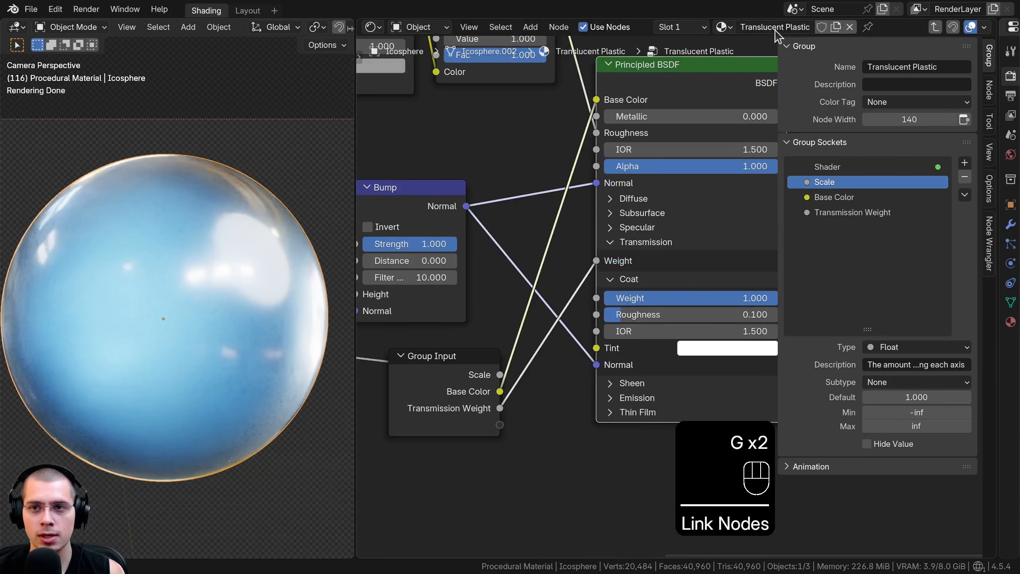
Rename the Transmission Weight group socket to Translucency
double_click(872, 212)
text(Translucency)
key(Return)
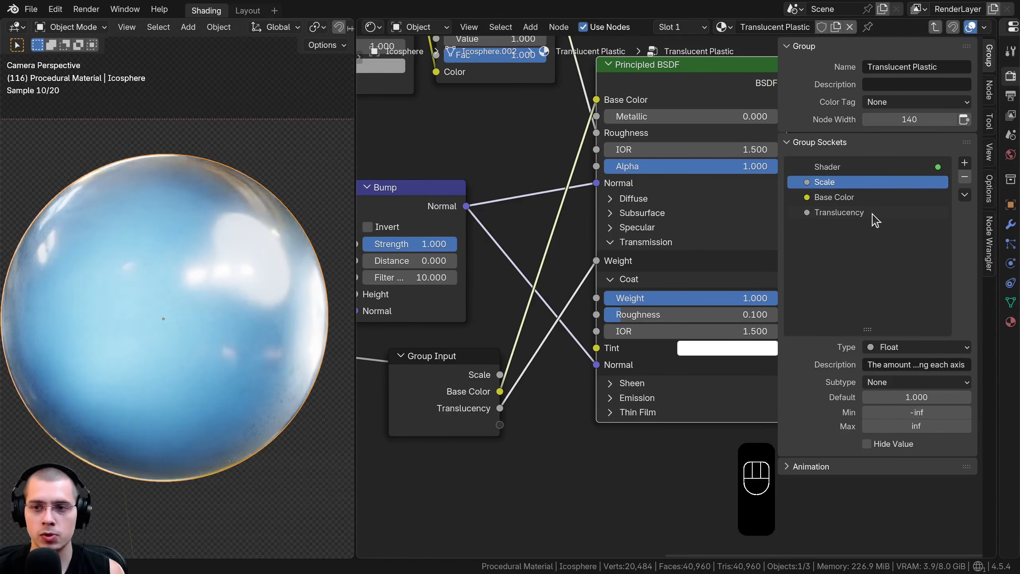
Move the Group Input node above the Mapping node and expose the Noise Texture's Scale as a group input
scroll(506, 269, down, 5)
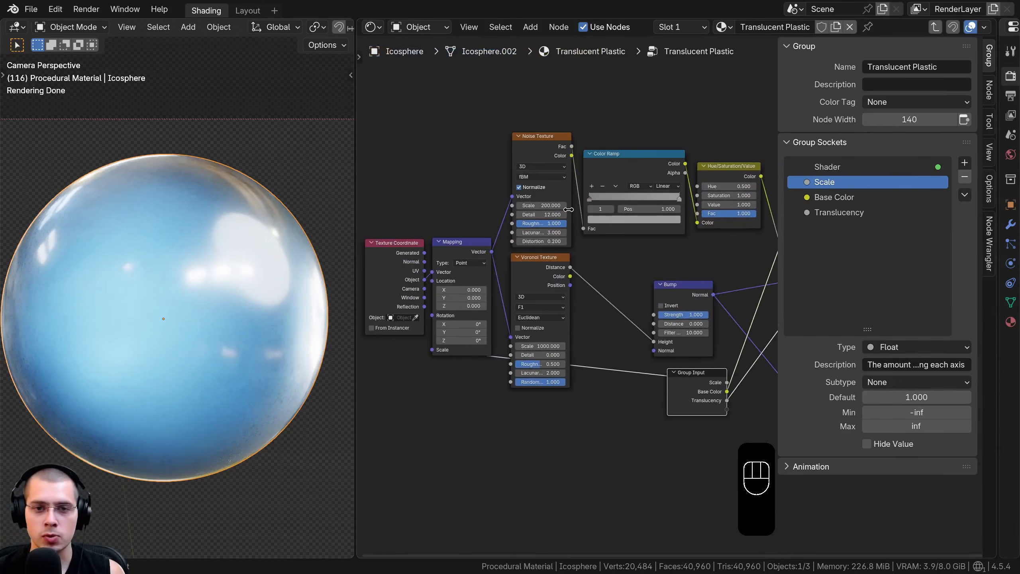
middle_drag(663, 366, 664, 369)
key(g)
click(445, 193)
middle_drag(470, 210, 587, 256)
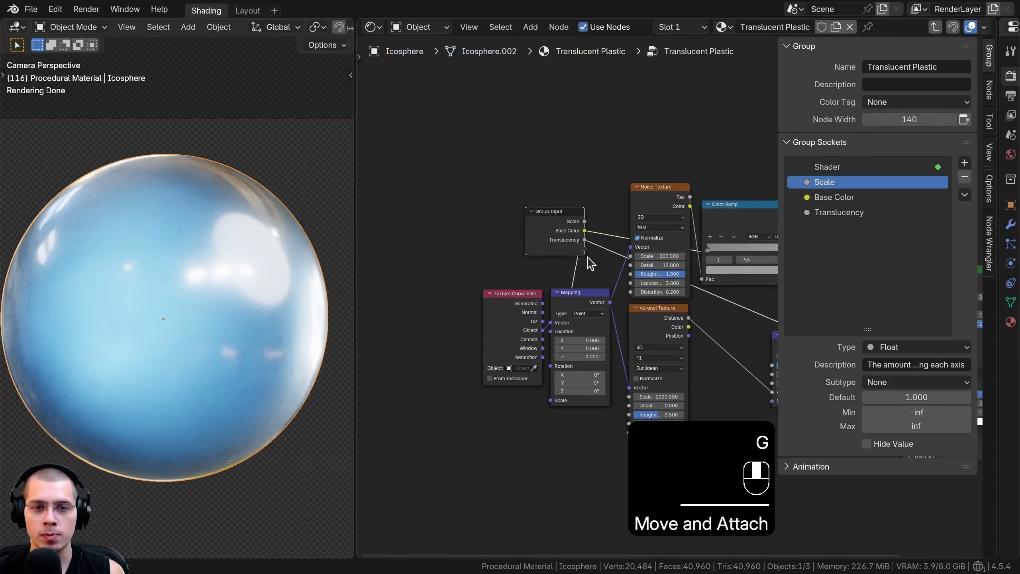
scroll(592, 249, up, 3)
drag(591, 221, 505, 208)
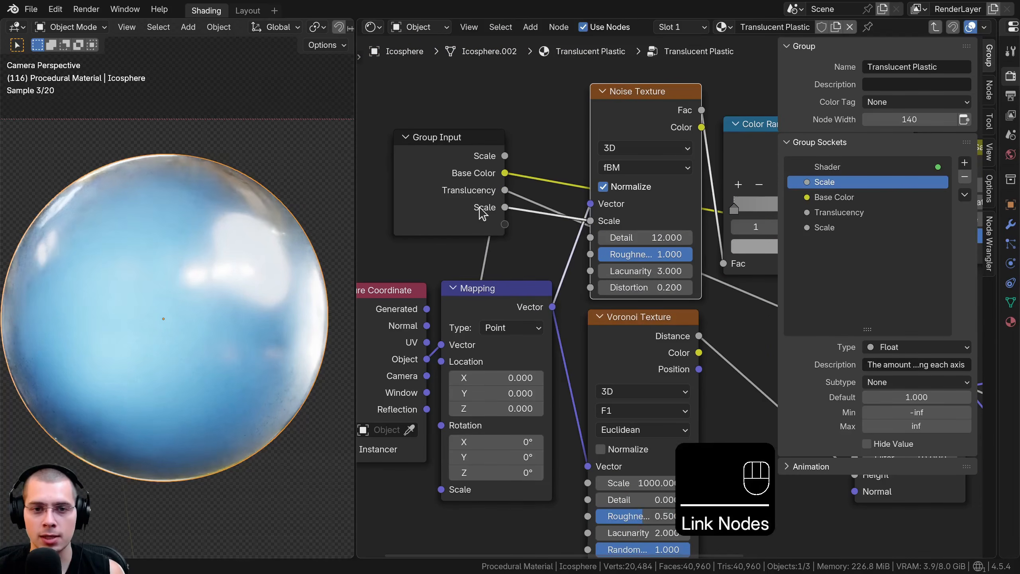
Rename the group socket linked to the Noise Texture's Scale to Noise Roughness Scale
ctrl+click(794, 228)
text(Noise Roughness Scale)
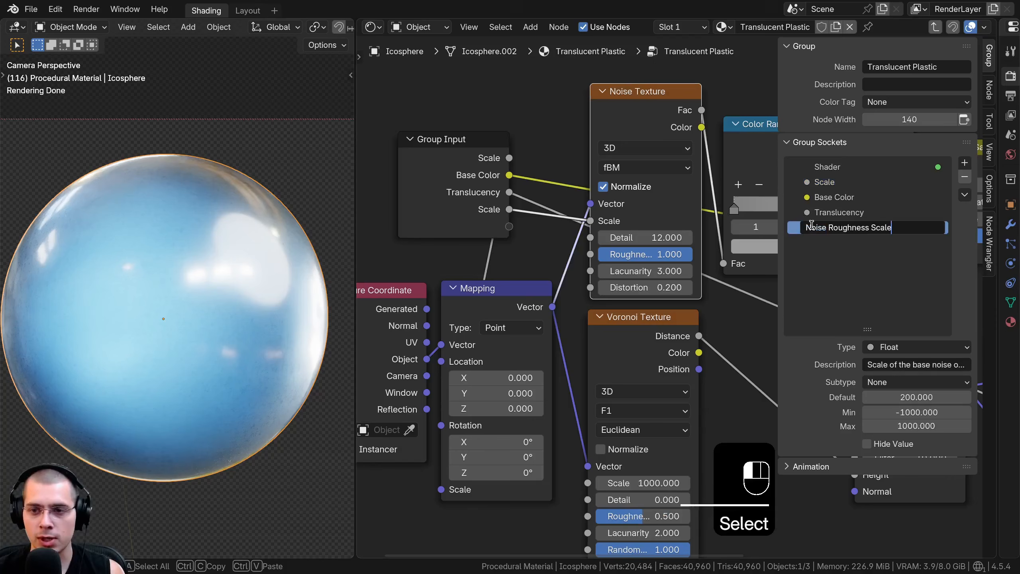
key(Return)
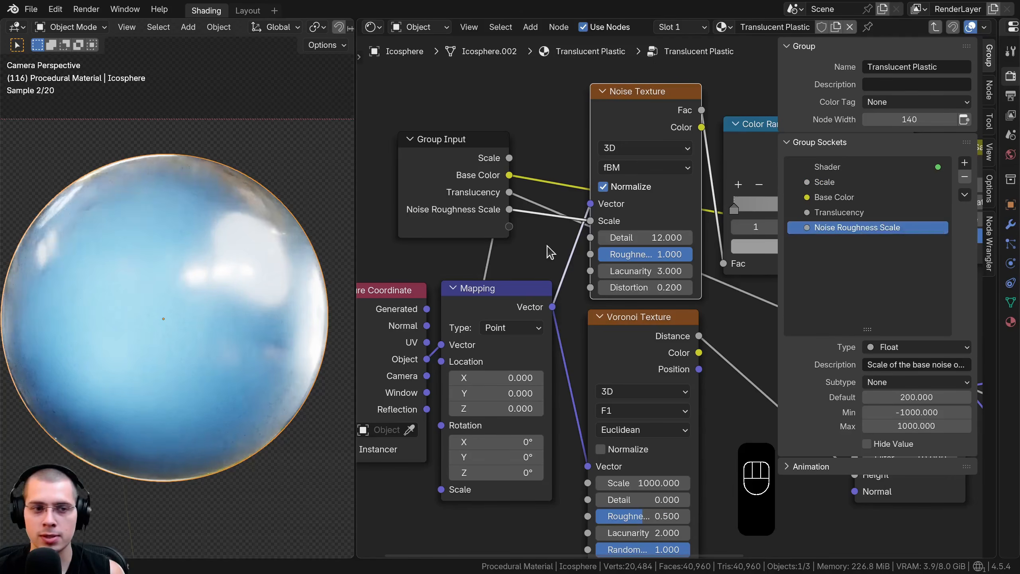
Move the Group Input node back below the Bump node, near the Principled BSDF's Coat settings
scroll(534, 233, down, 3)
scroll(534, 230, down, 5)
middle_drag(601, 229, 444, 176)
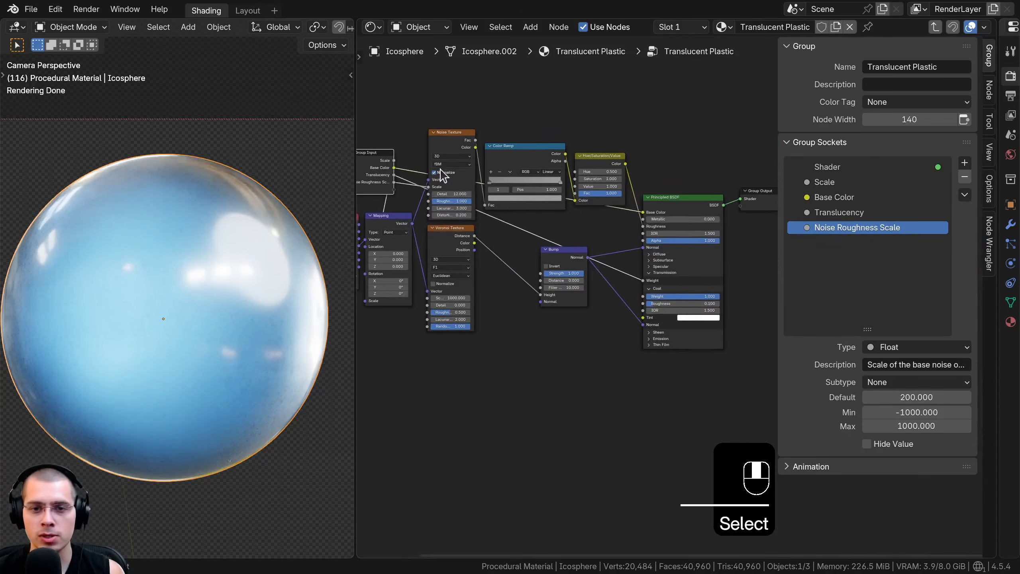
key(g)
click(652, 346)
scroll(652, 347, up, 5)
key(g)
click(662, 340)
scroll(663, 343, up, 2)
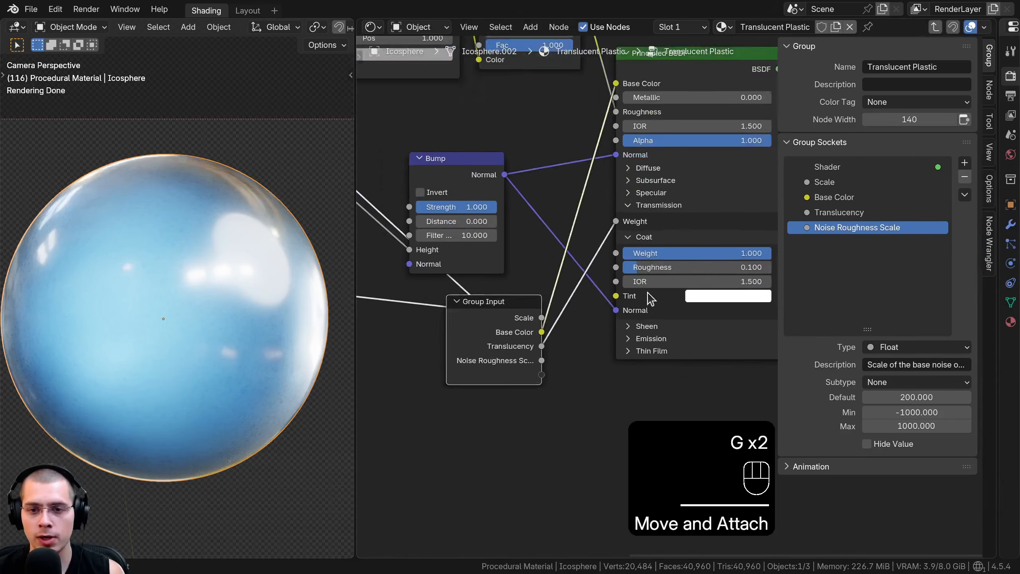
Expose the Principled BSDF's Coat Weight, Coat Roughness and Coat Tint as group inputs and check their socket settings
drag(611, 249, 567, 350)
drag(530, 388, 530, 397)
middle_drag(649, 269, 621, 227)
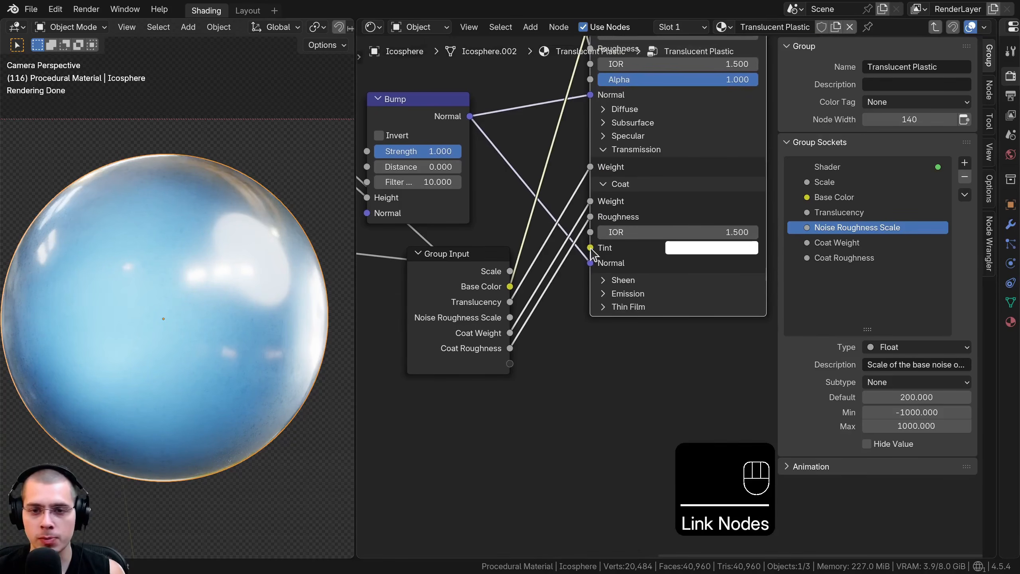
drag(591, 248, 511, 364)
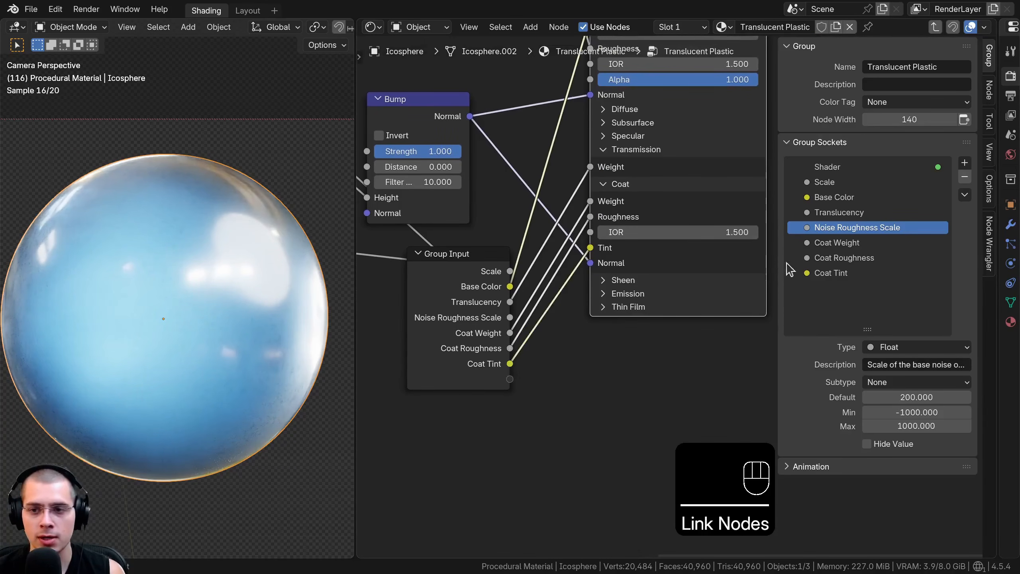
click(843, 243)
click(844, 259)
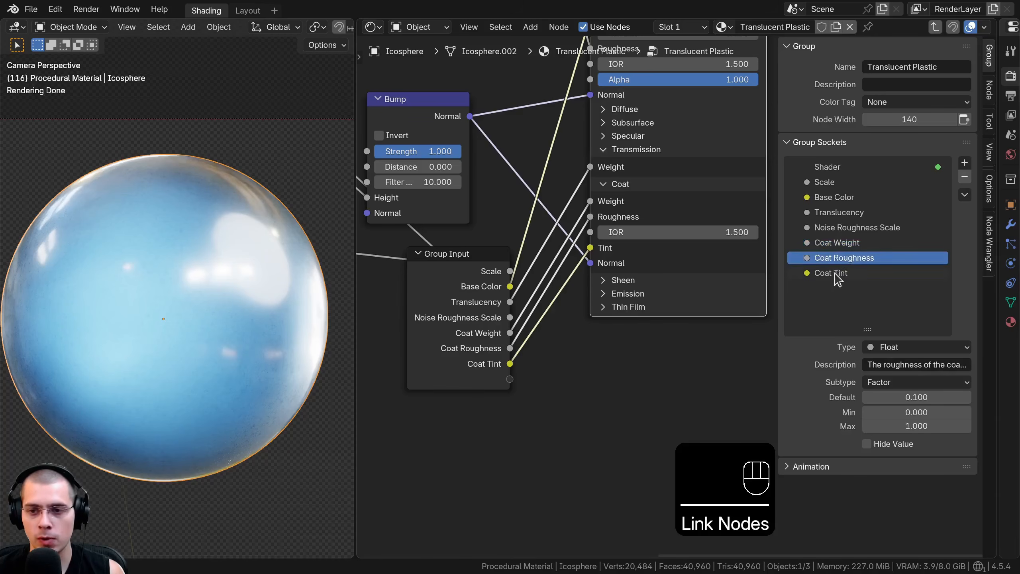
click(833, 273)
Move the Group Input node above the Color Ramp, near the Hue/Saturation/Value node
scroll(524, 343, down, 1)
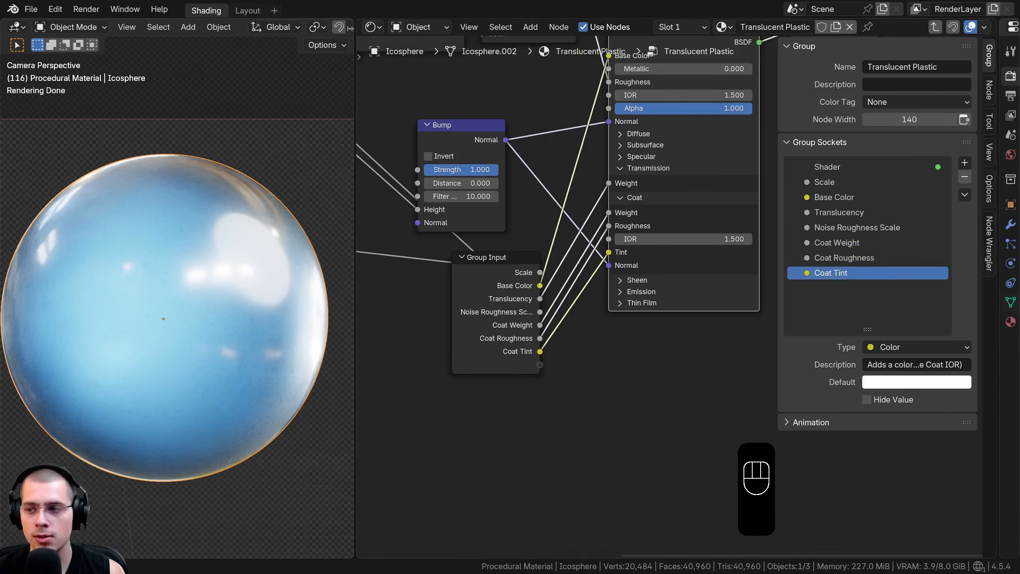
scroll(556, 320, down, 2)
click(592, 410)
key(g)
click(534, 152)
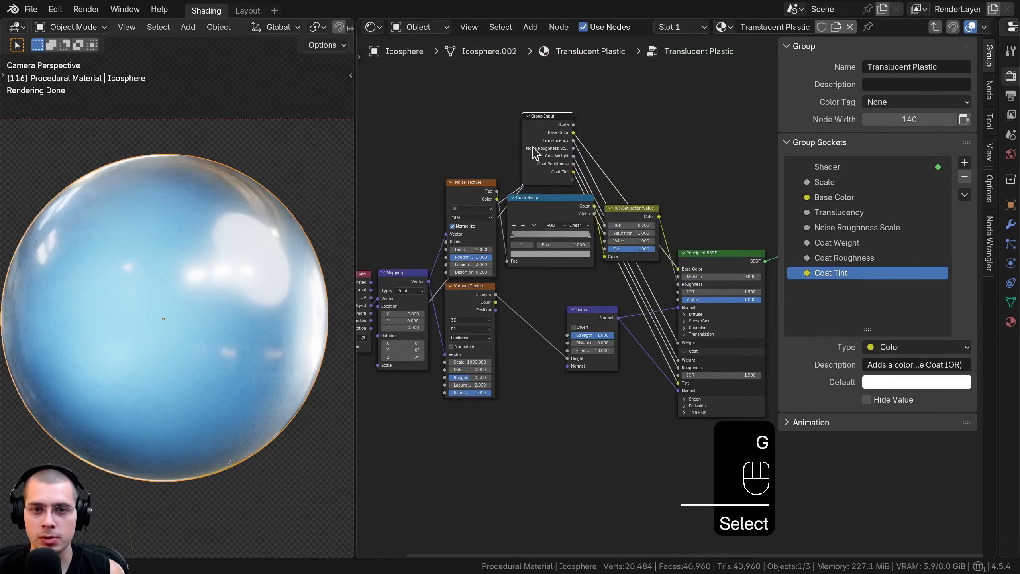
scroll(534, 153, up, 3)
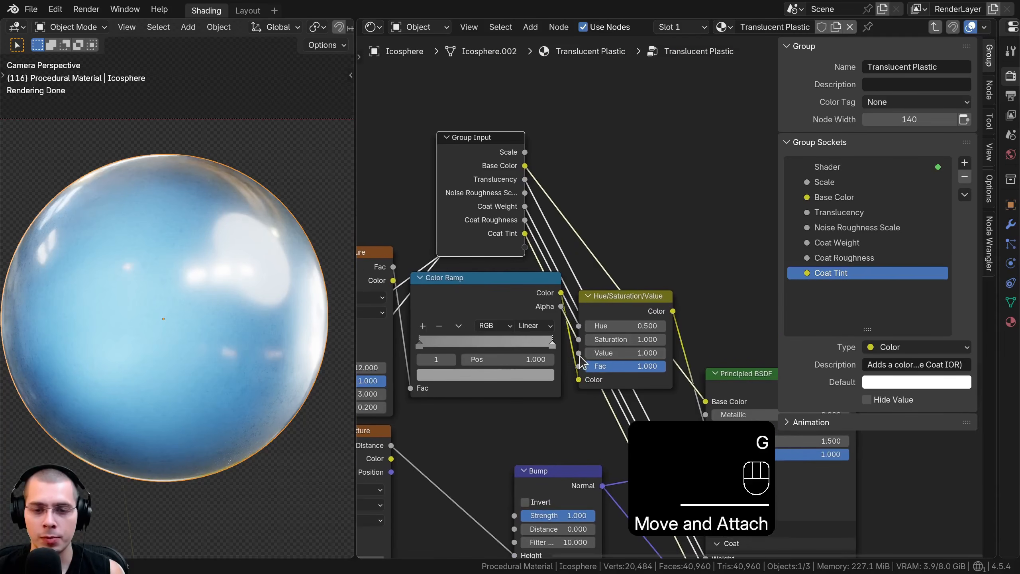
Expose the Hue/Saturation/Value node's Value as a group input and rename that socket Roughness
drag(579, 359, 624, 254)
key(ctrl+z)
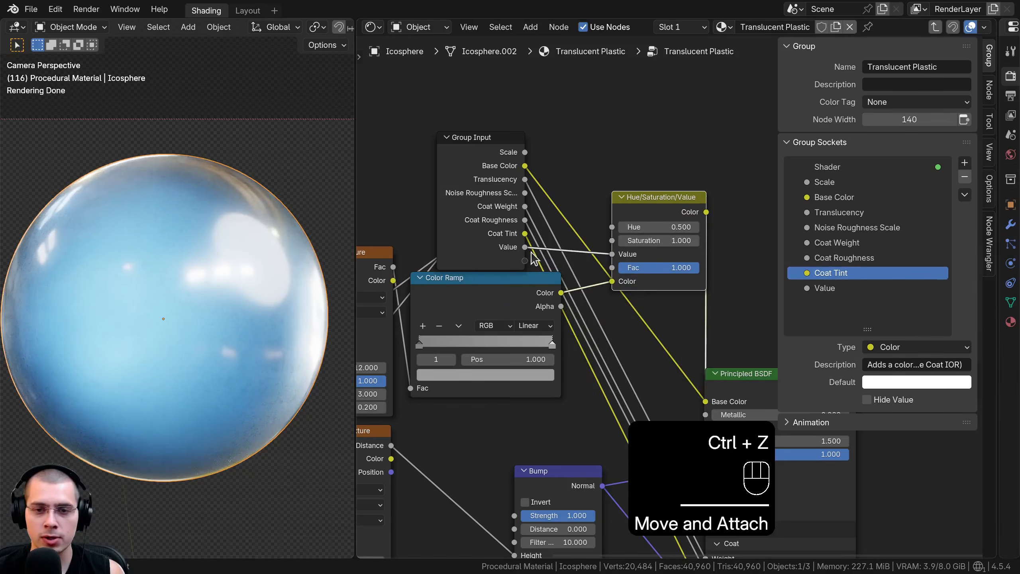
double_click(841, 287)
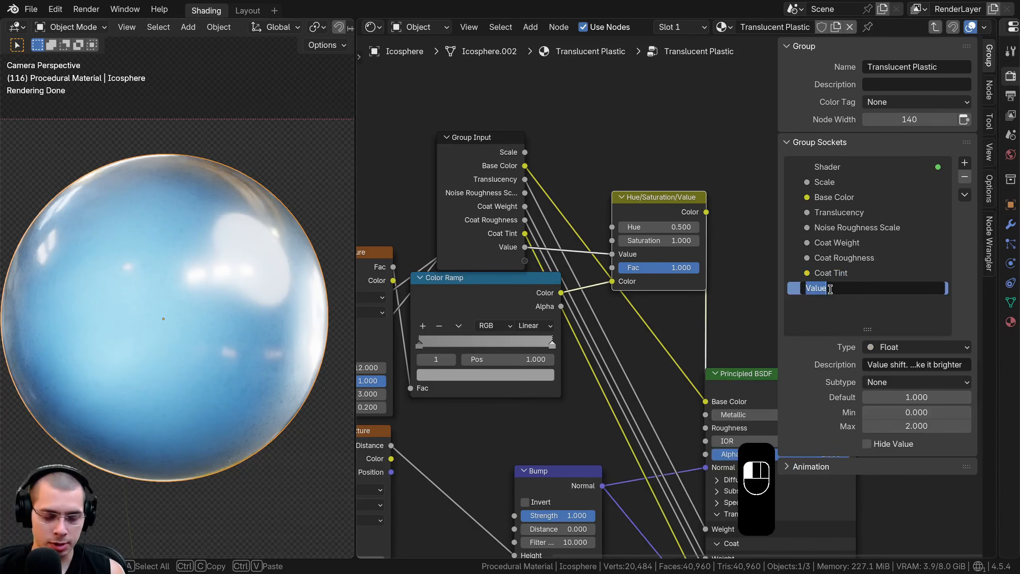
text(Roughness)
key(Return)
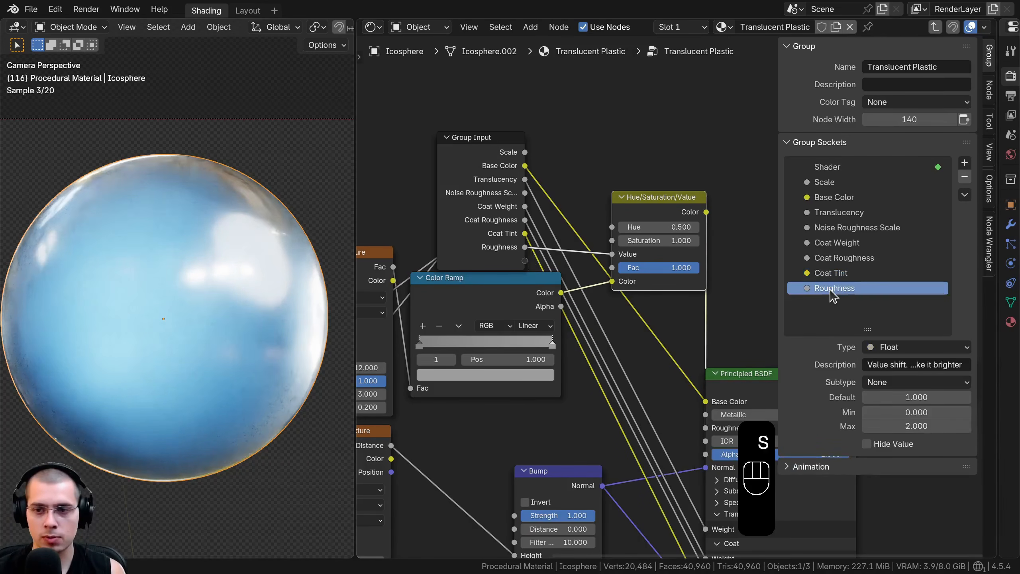
Move the Group Input node below the Mapping node, beside the Voronoi Texture
scroll(584, 302, down, 3)
key(g)
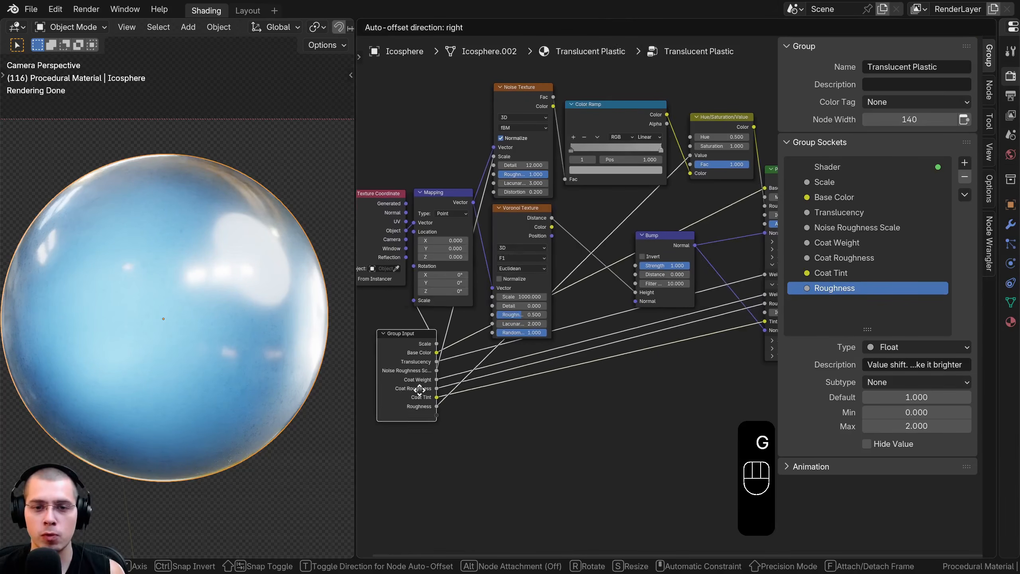
scroll(591, 350, up, 5)
key(g)
middle_drag(482, 375, 565, 346)
click(614, 333)
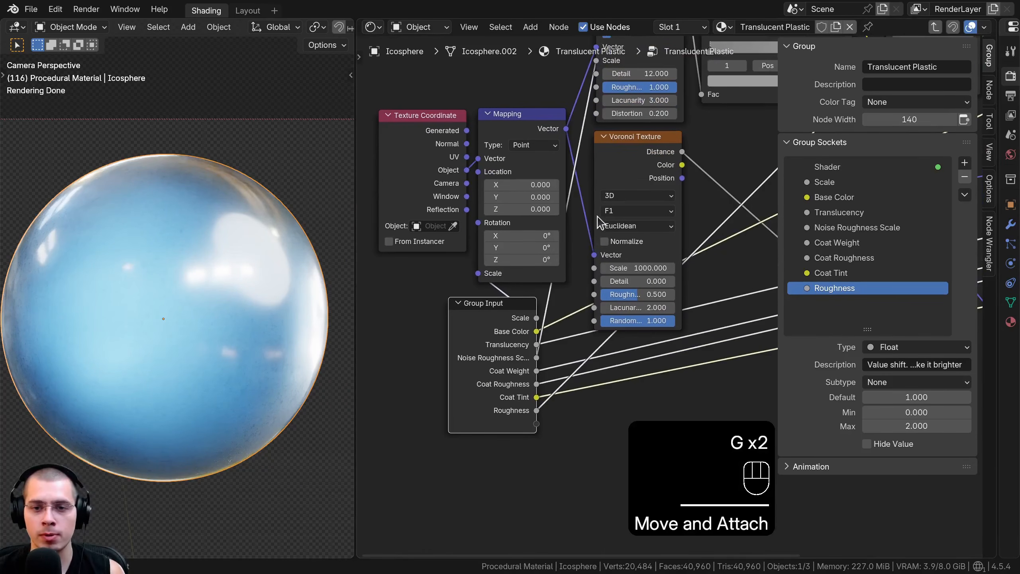
Expose the Voronoi Texture's Scale as a group input and rename that socket Voronoi Bump Scale
drag(596, 273, 537, 425)
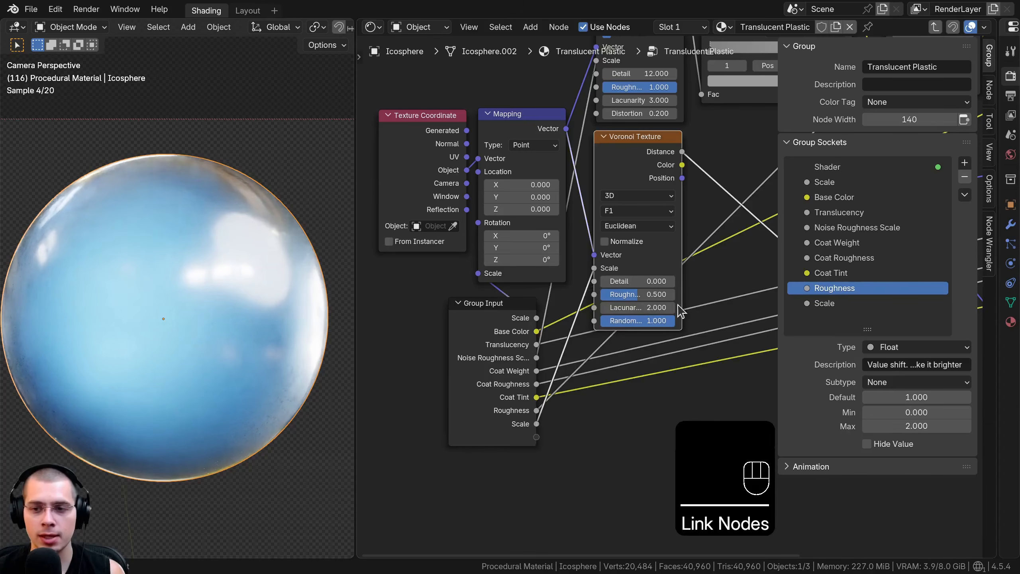
double_click(825, 303)
text(Voronoi Bump Scale)
key(Return)
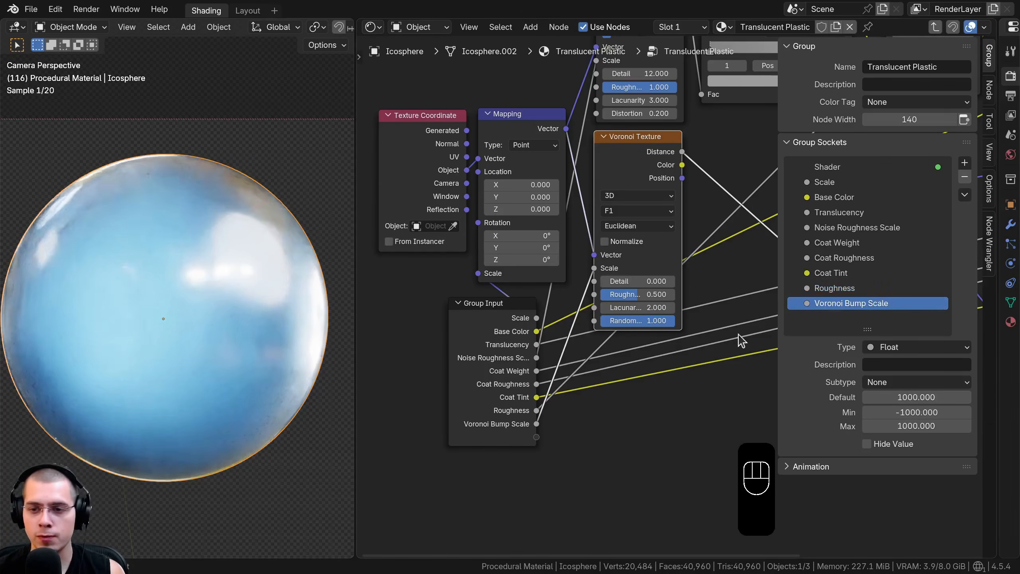
Expose the Bump node's Strength as a group input and rename that socket Bump Strength
middle_drag(740, 337, 656, 263)
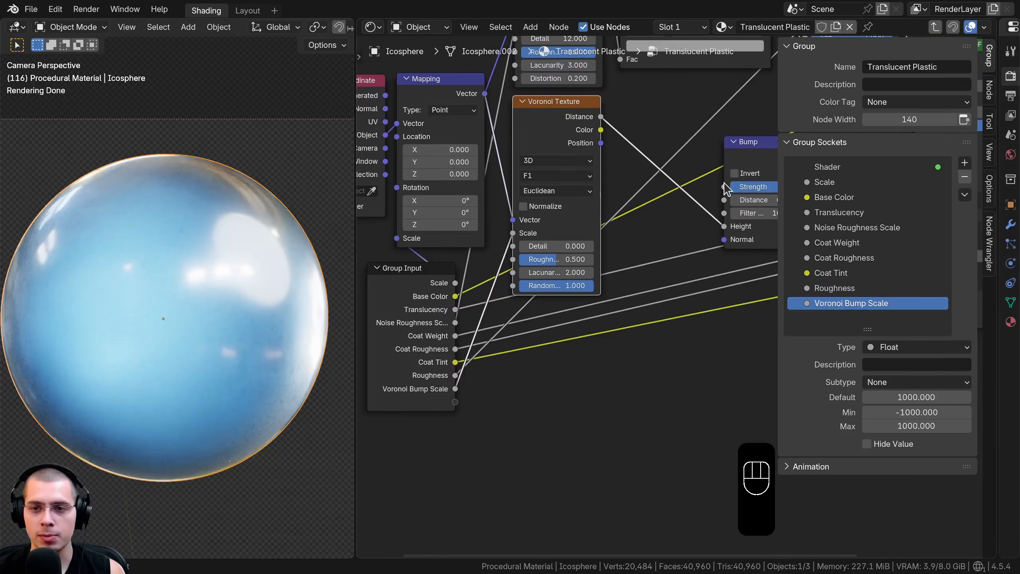
drag(725, 187, 457, 401)
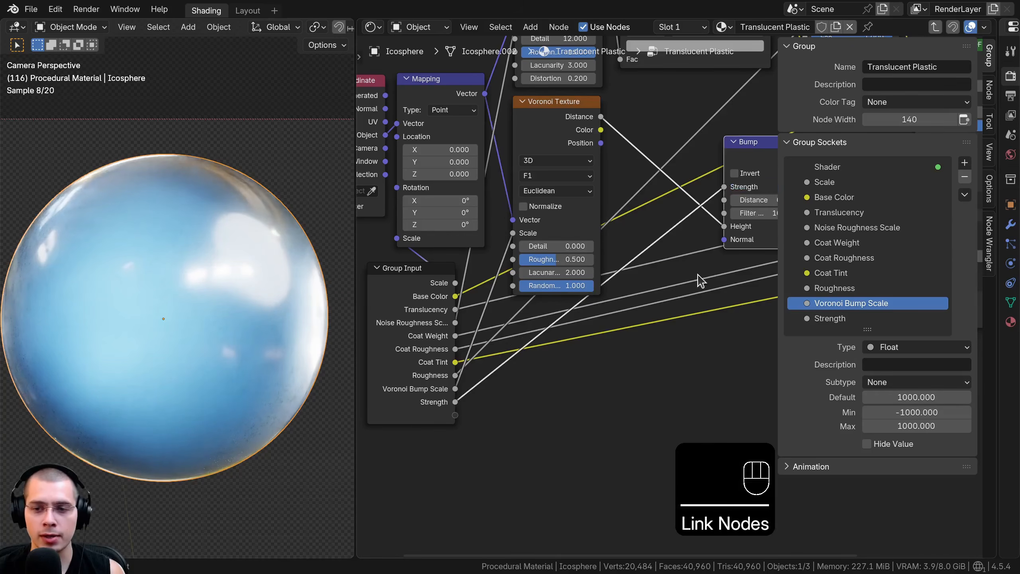
double_click(814, 319)
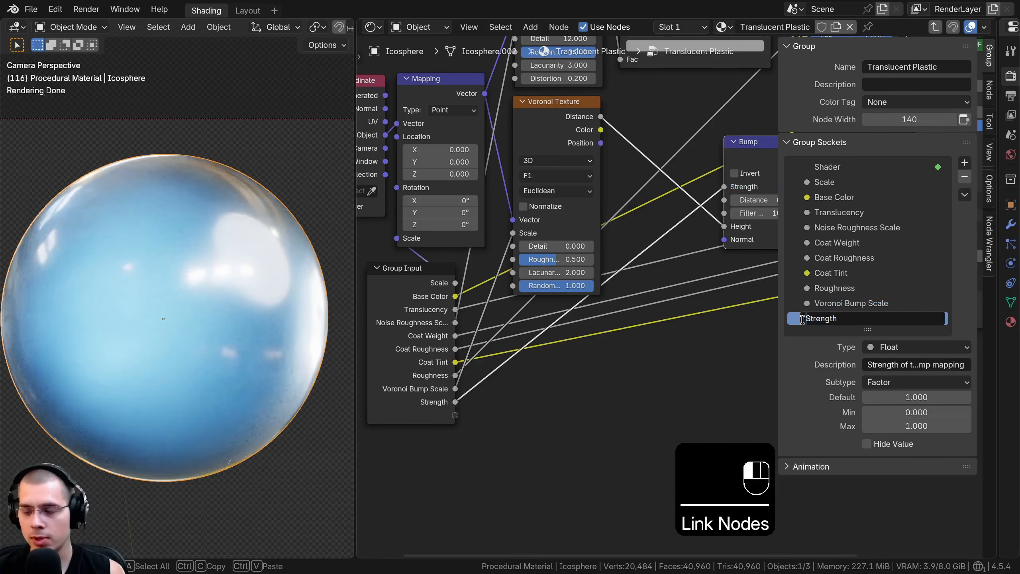
text(Bump)
key(Return)
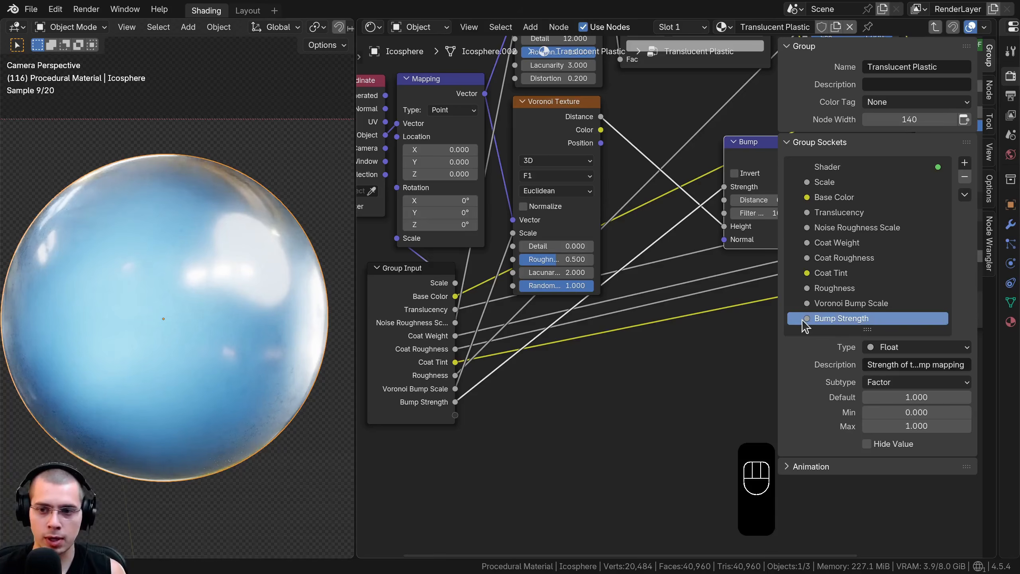
Place the Group Input node ahead of the Texture Coordinate node, hide the sidebar and exit the node group
scroll(763, 341, down, 3)
click(528, 341)
middle_drag(529, 342, 556, 379)
key(g)
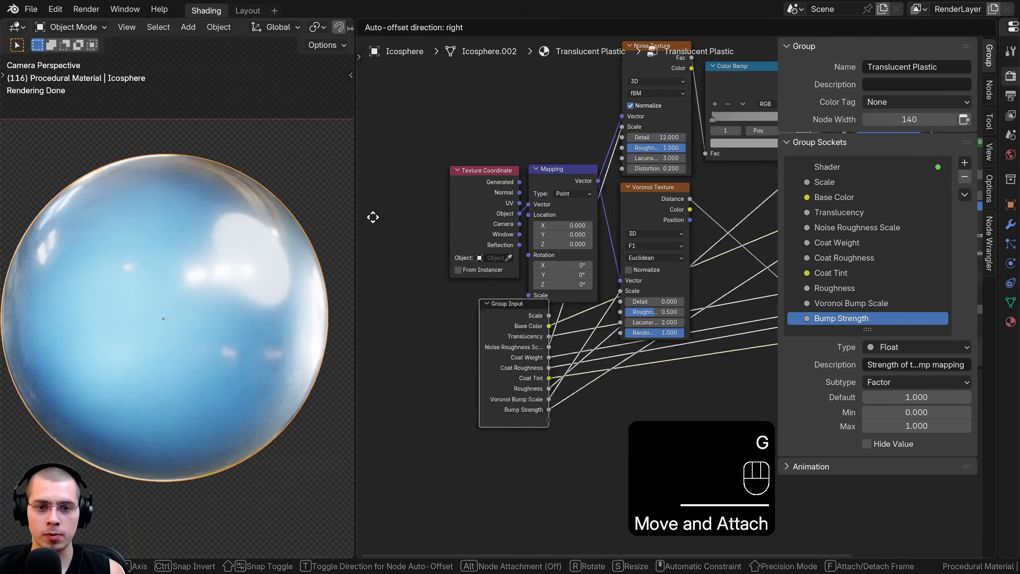
click(511, 155)
key(n)
middle_drag(632, 175, 531, 224)
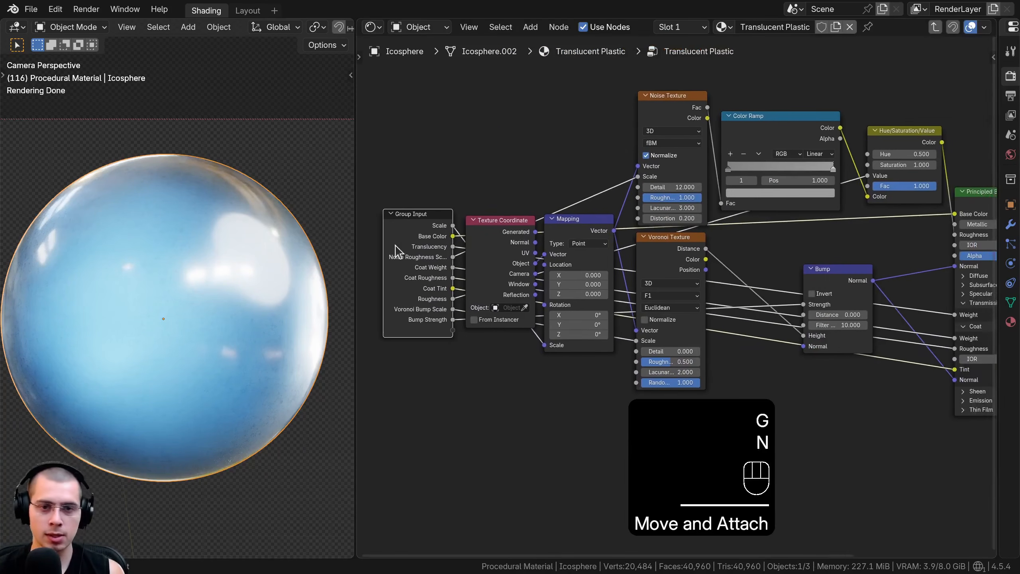
drag(396, 250, 402, 253)
middle_drag(716, 240, 683, 208)
key(Tab)
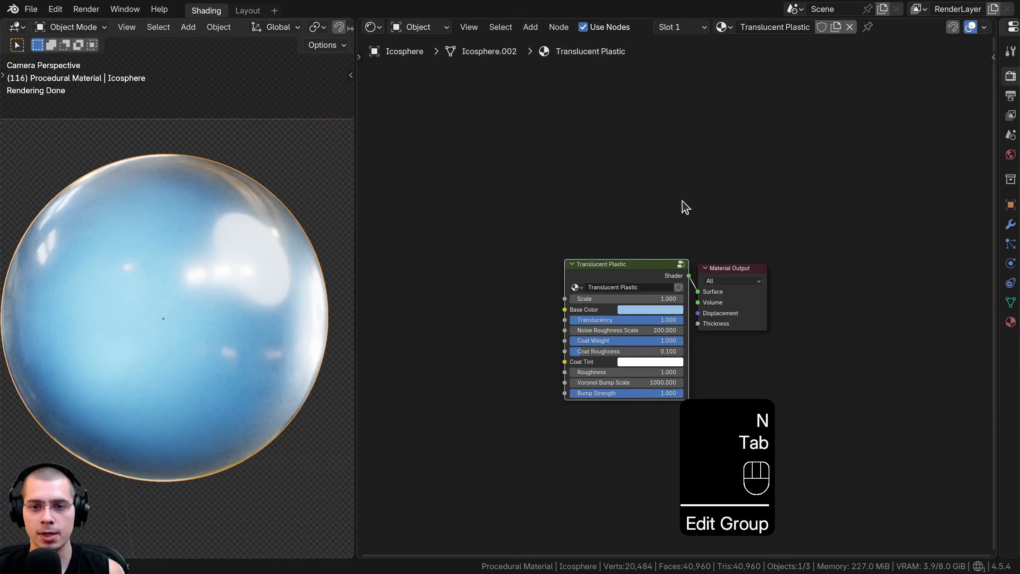
scroll(677, 214, up, 4)
drag(450, 278, 458, 278)
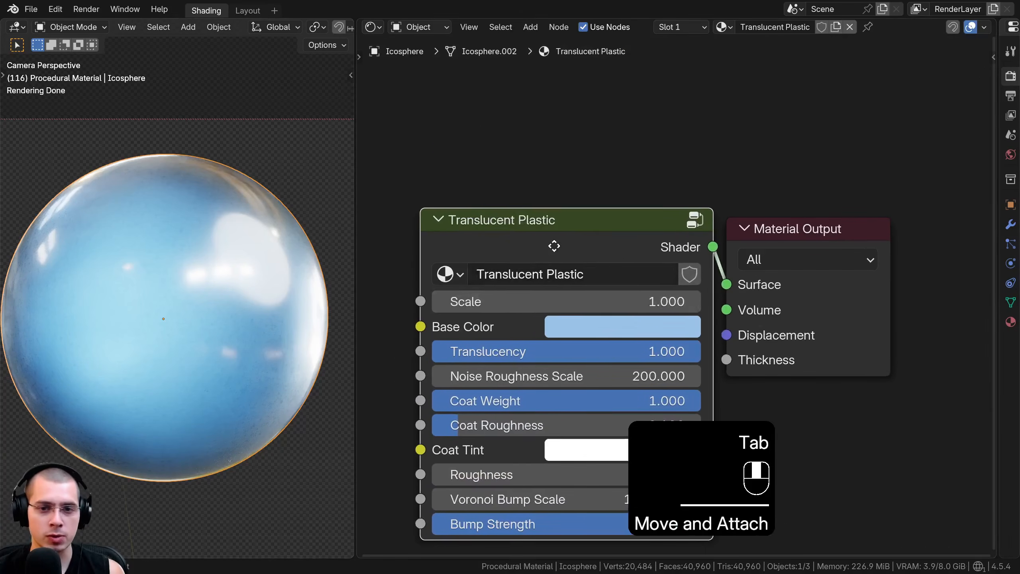
middle_drag(555, 246, 570, 177)
Try out the group's Scale, Base Color, Translucency, Noise Roughness Scale, Coat Weight and Coat Roughness inputs, restoring each value
drag(546, 233, 607, 232)
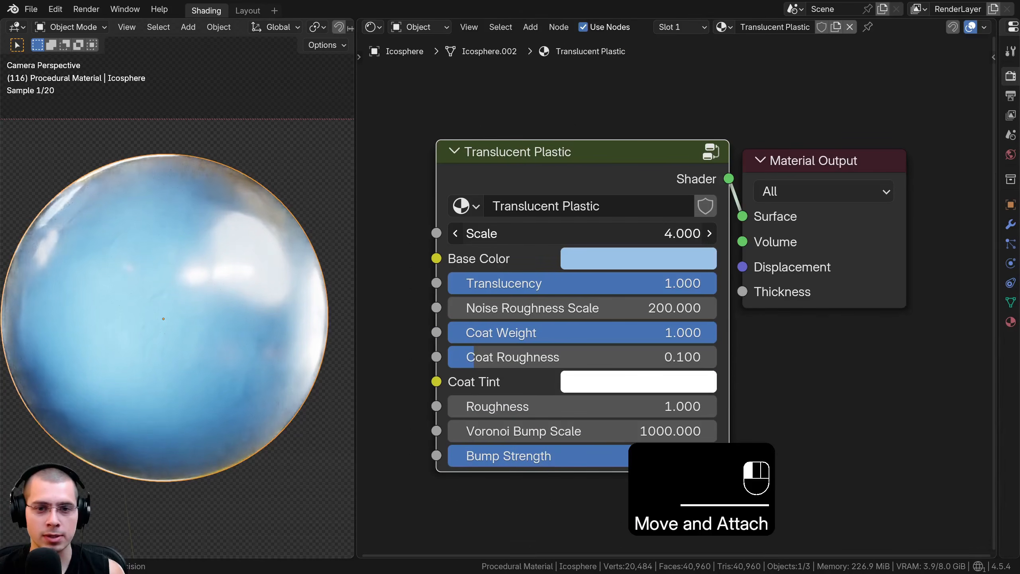
click(587, 259)
mouse_move(681, 264)
mouse_down()
mouse_move(695, 239)
mouse_move(716, 245)
mouse_move(681, 268)
mouse_up()
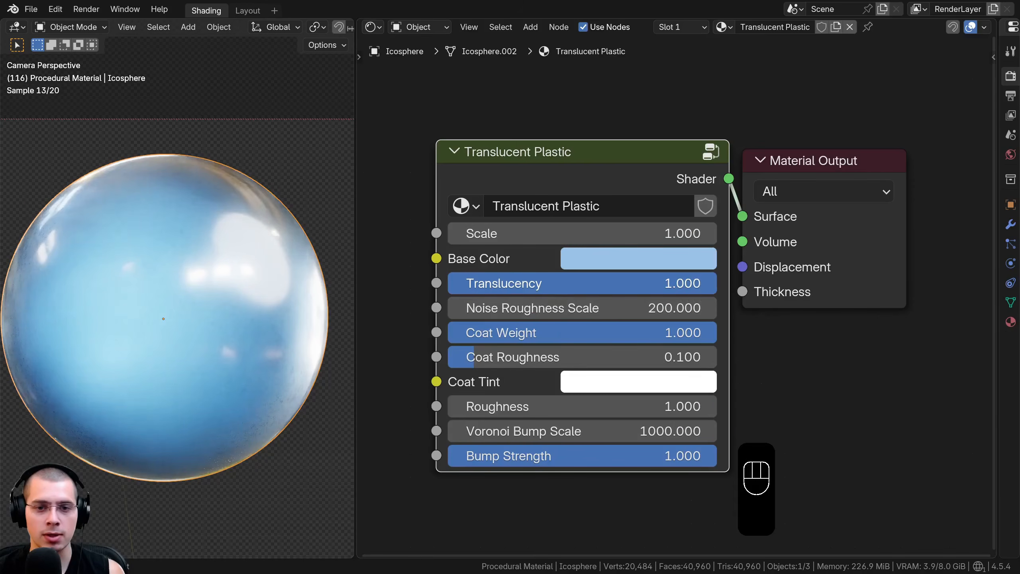
drag(522, 283, 679, 308)
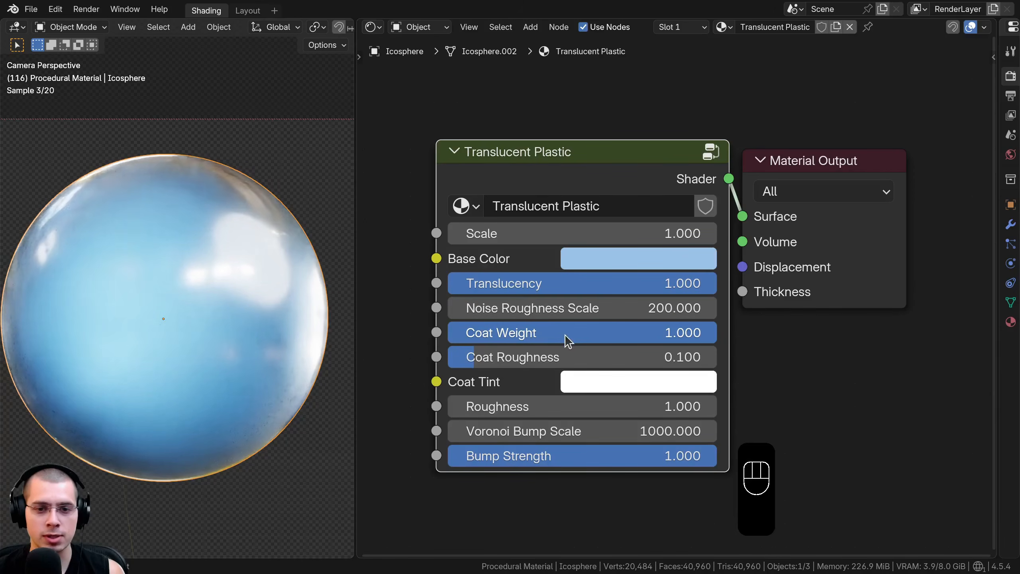
drag(568, 333, 717, 332)
drag(638, 356, 475, 357)
Try out the group's Coat Tint, Roughness and Voronoi Bump Scale inputs, keep their original values and inspect the sphere's surface
click(590, 381)
drag(693, 105, 665, 112)
drag(611, 406, 651, 406)
right_click(522, 406)
drag(527, 432, 482, 432)
right_click(482, 432)
scroll(209, 244, up, 4)
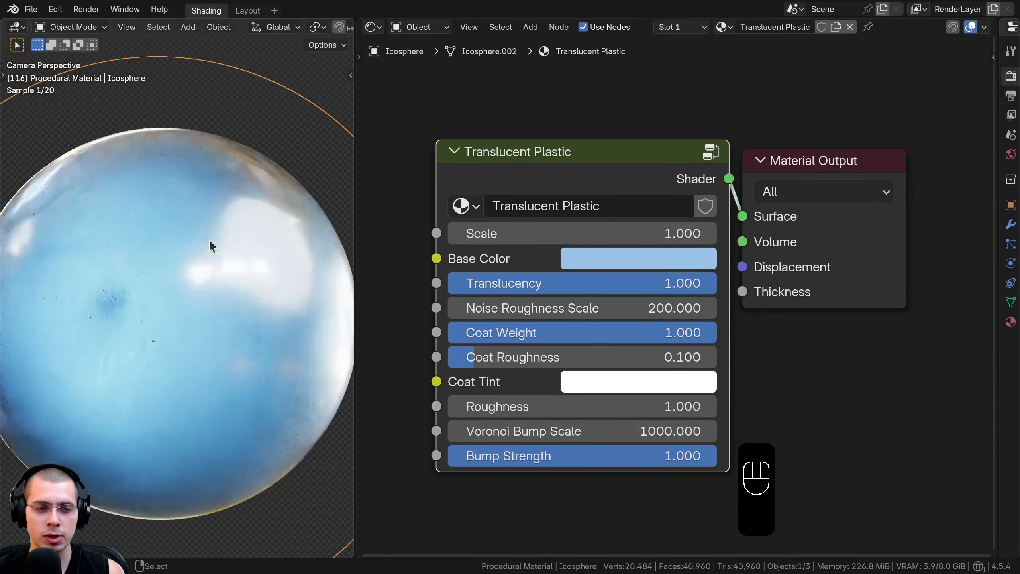
scroll(194, 261, down, 2)
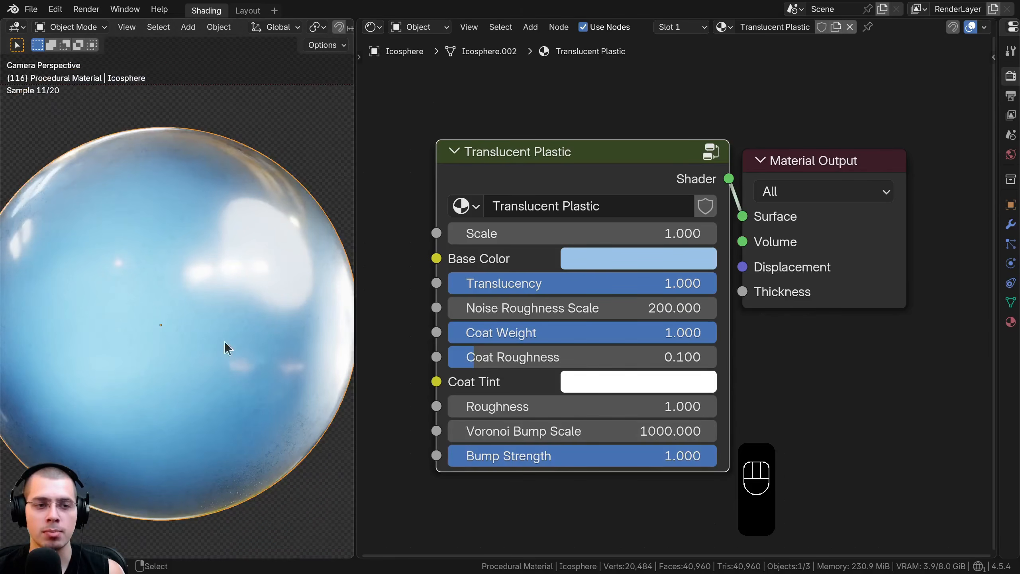
scroll(163, 217, down, 2)
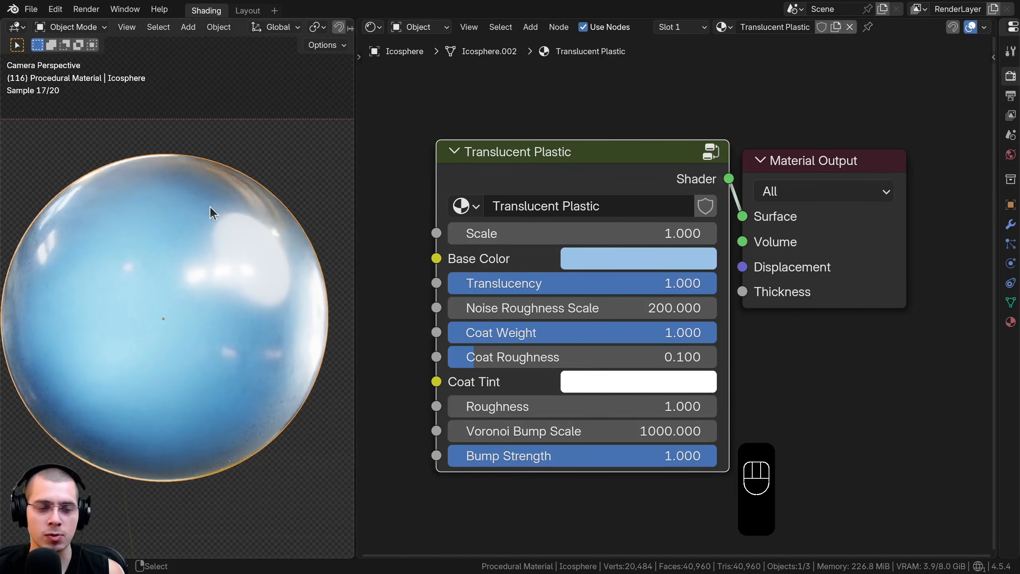
Try a Bump Strength of 10 on the sphere, inspect the surface up close and reset the value to its default
mouse_move(711, 456)
mouse_down()
mouse_move(446, 456)
mouse_move(715, 456)
mouse_up()
scroll(346, 392, up, 3)
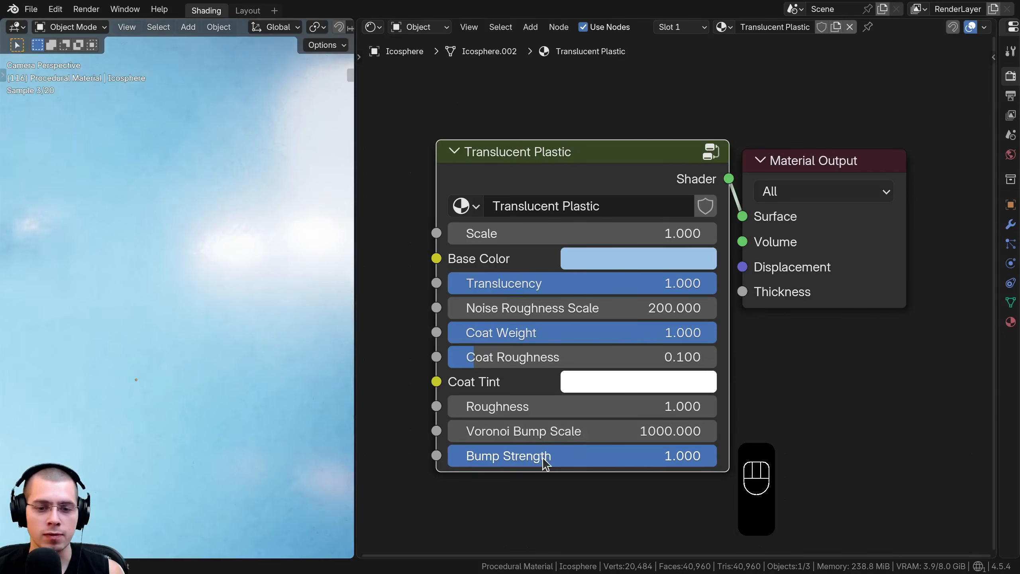
click(543, 457)
text(10)
key(Return)
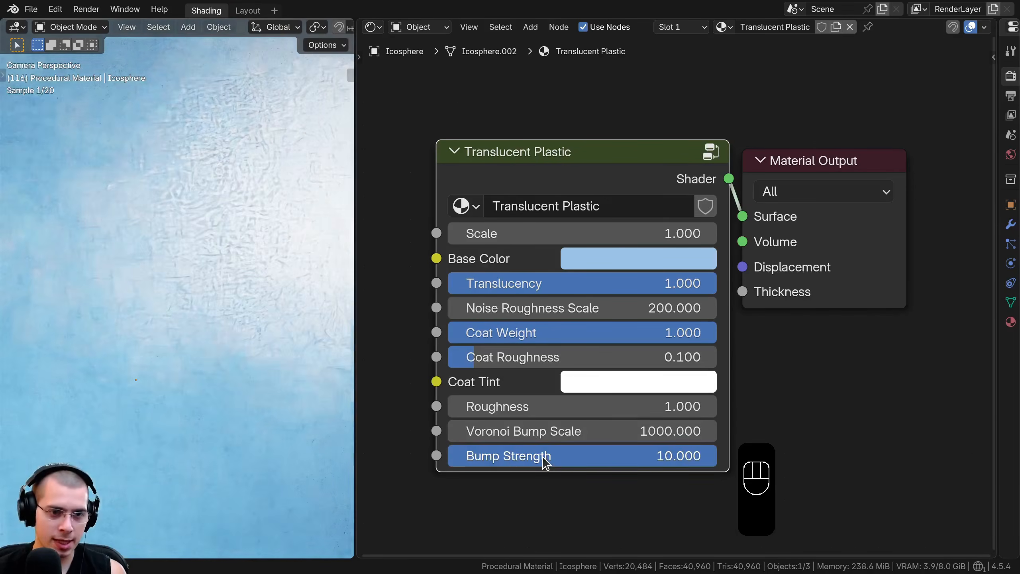
shift+middle_drag(211, 191, 149, 303)
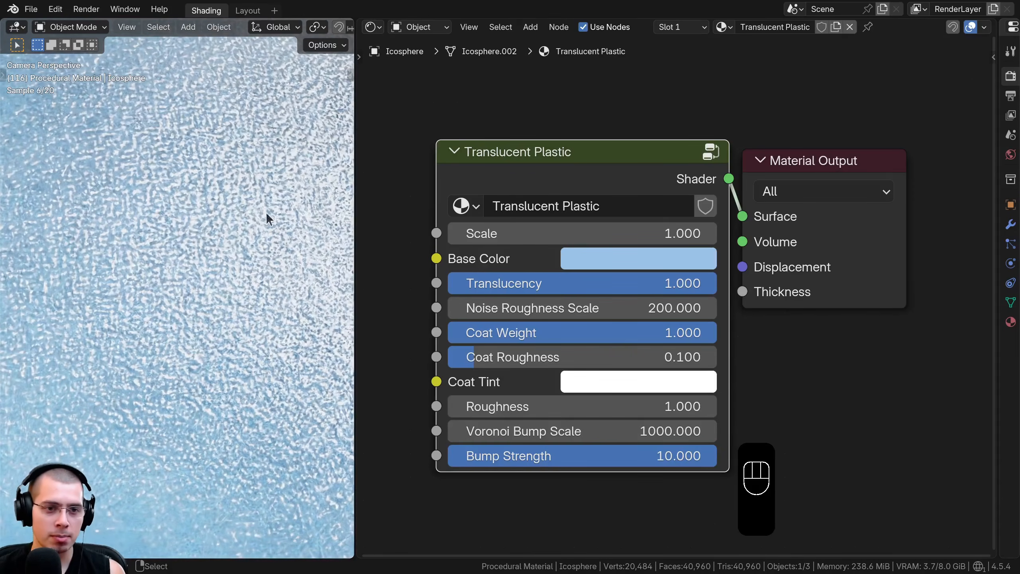
key(BackSpace)
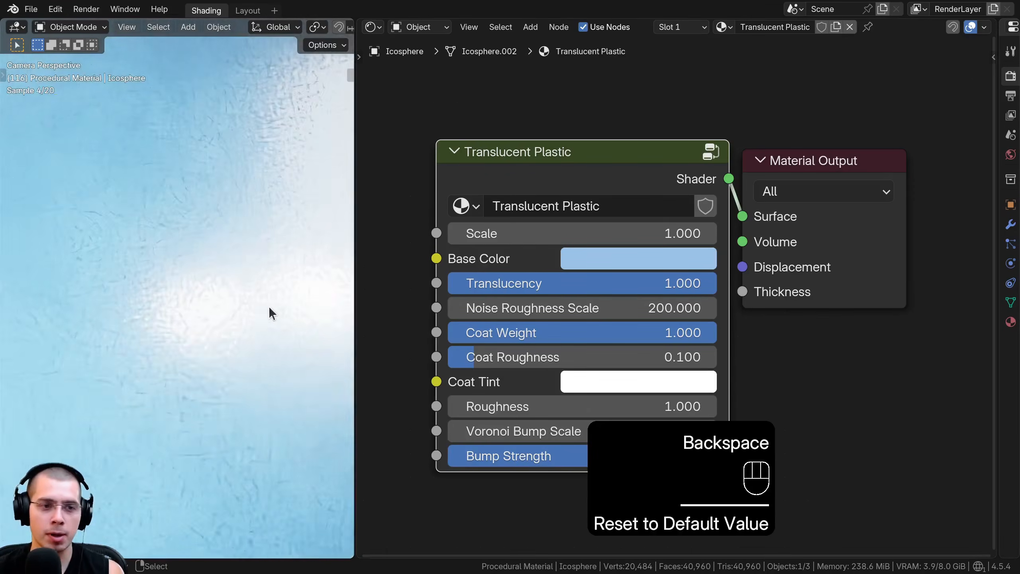
Unhide all objects, select the white sphere below the green cloth and save the file
scroll(265, 305, down, 5)
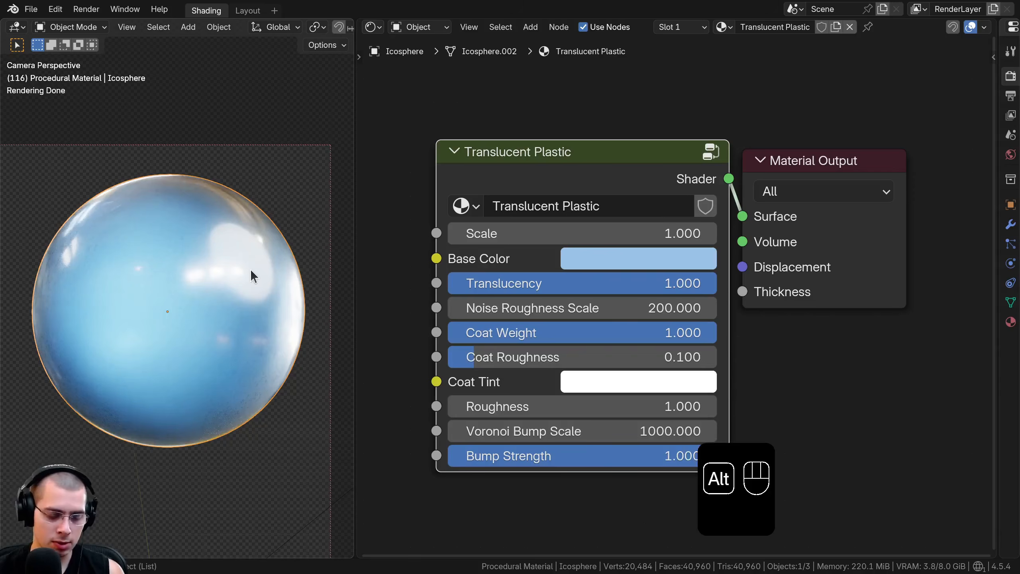
key(alt+h)
scroll(251, 269, down, 4)
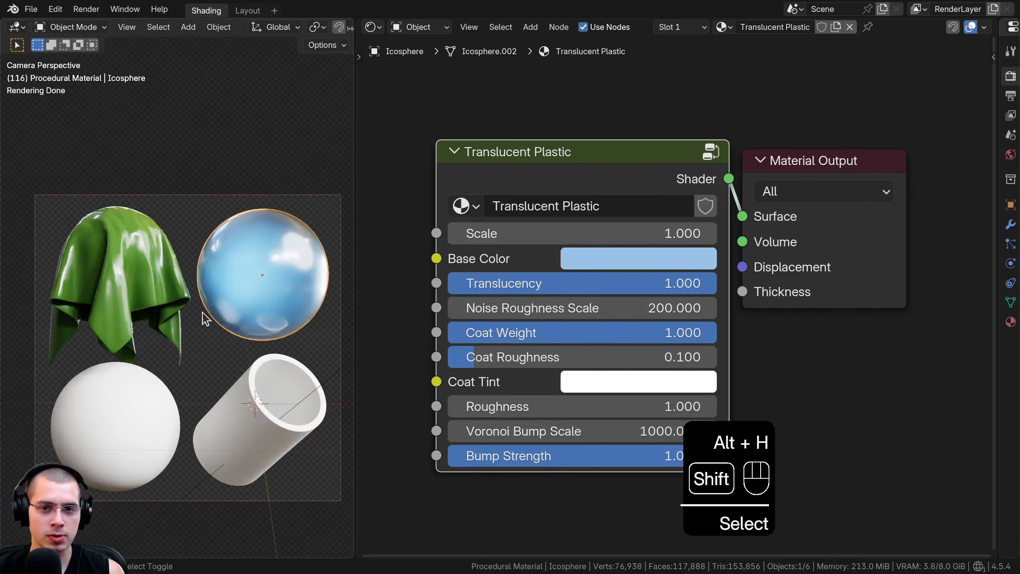
shift+middle_drag(130, 368, 204, 279)
scroll(204, 281, up, 1)
right_click(197, 337)
scroll(195, 346, up, 3)
key(ctrl+s)
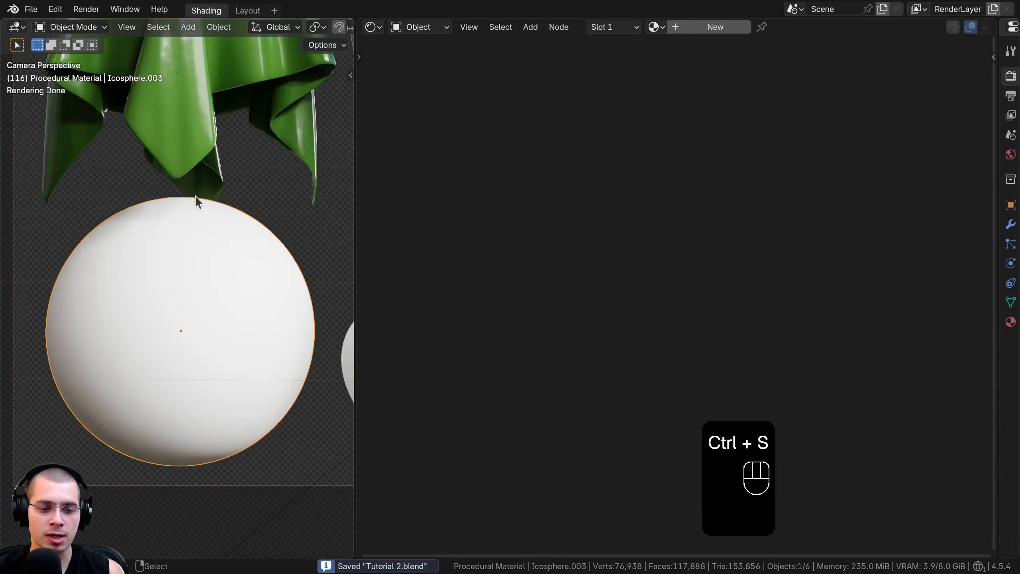
key(ctrl+s)
Create a new material on the selected white sphere and name it Basic Plastic
click(713, 27)
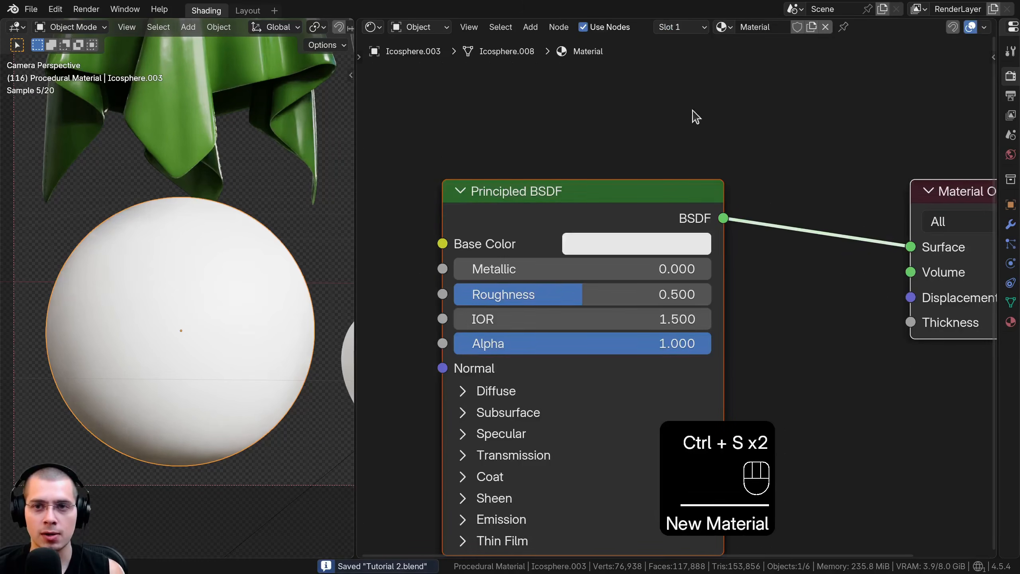
drag(551, 176, 606, 178)
double_click(755, 28)
text(Basic Plastic)
key(Return)
click(746, 42)
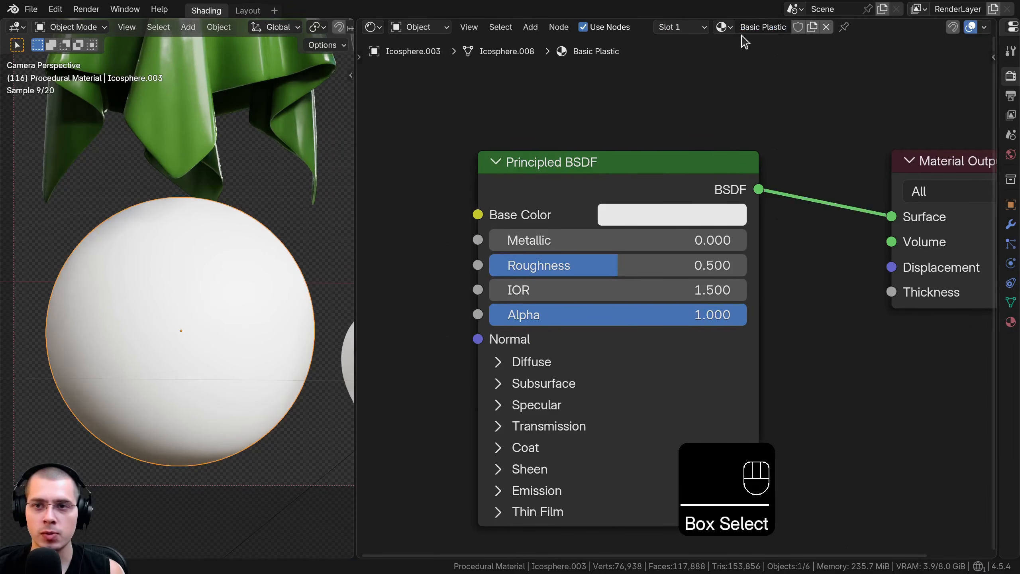
Move the Principled BSDF node right next to the Material Output node
middle_drag(717, 145, 675, 137)
drag(646, 160, 773, 140)
scroll(607, 213, down, 8)
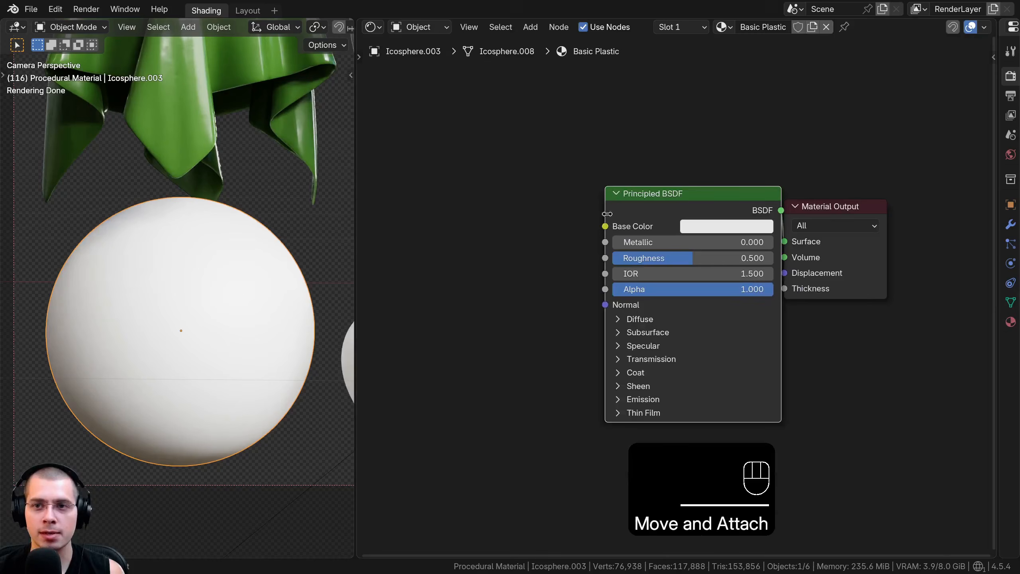
middle_drag(606, 217, 706, 231)
drag(758, 230, 753, 232)
middle_drag(752, 233, 768, 230)
click(516, 220)
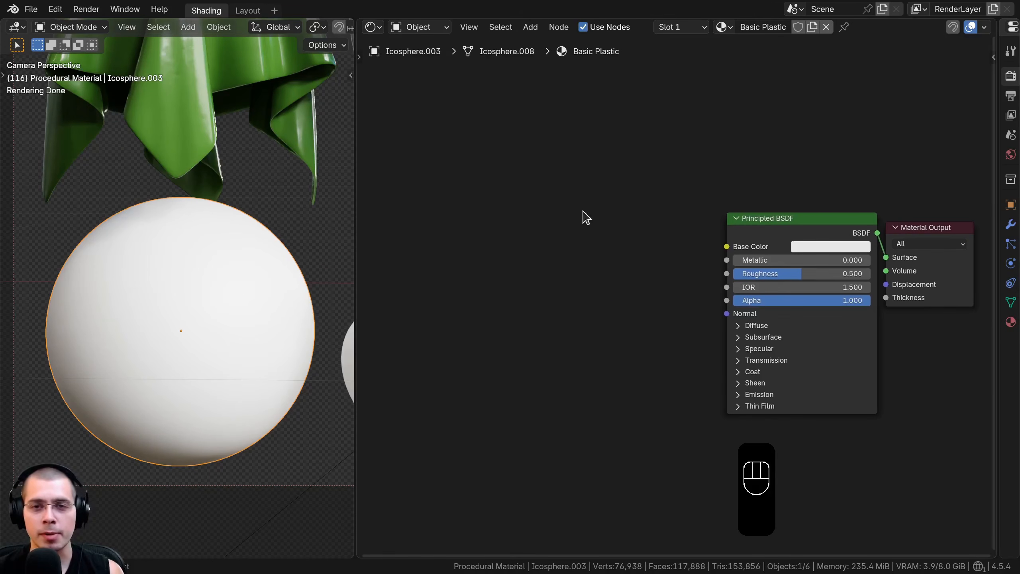
Add a Noise Texture node and place it ahead of the Principled BSDF
key(shift+a)
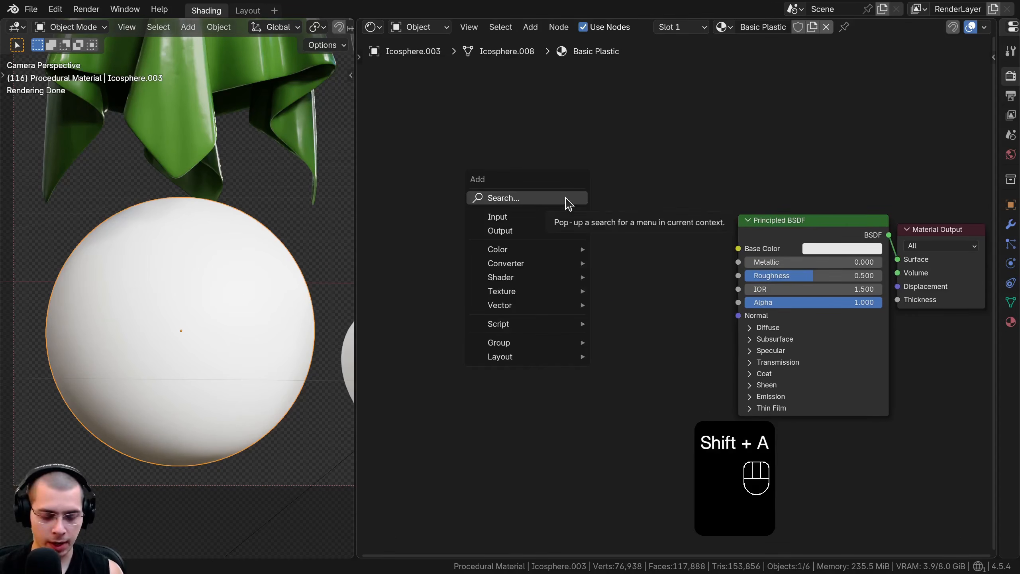
text(nois)
key(Return)
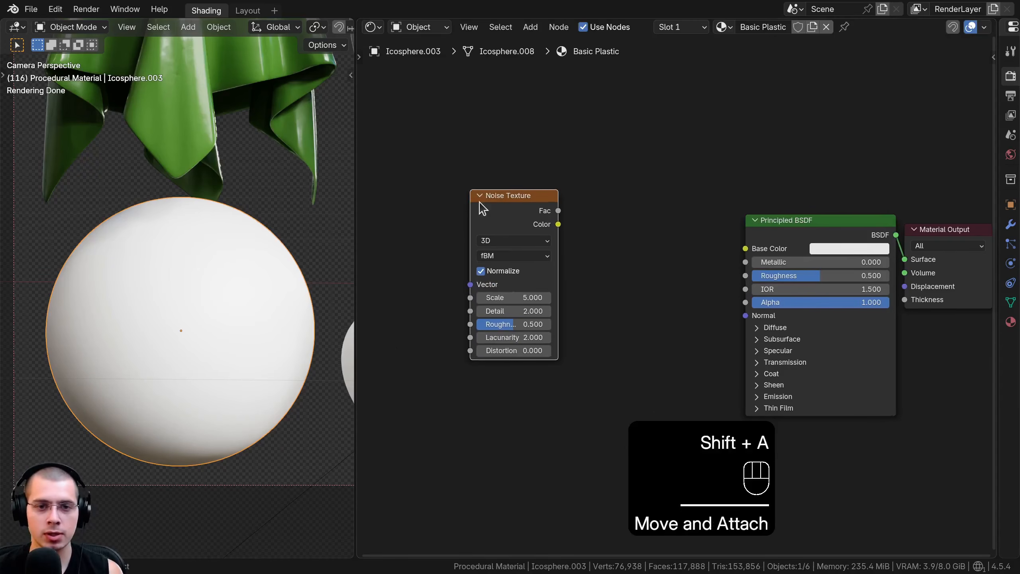
ctrl+shift+click(480, 203)
scroll(522, 207, down, 1)
middle_drag(548, 206, 631, 214)
Add Mapping and Texture Coordinate nodes to the Noise Texture and preview its Fac output on the sphere
key(ctrl+t)
middle_drag(540, 251, 658, 225)
scroll(657, 227, up, 3)
key(a)
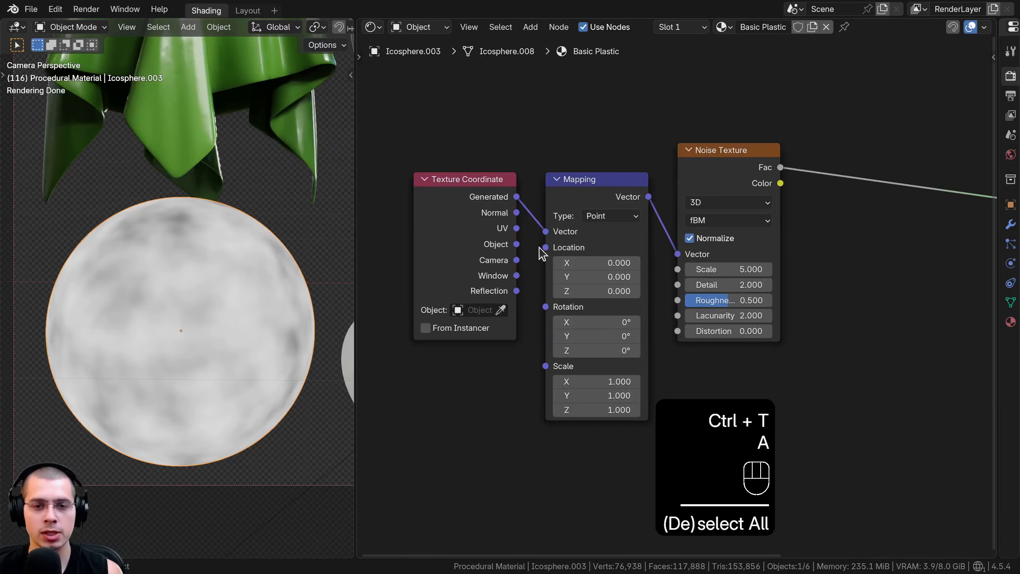
Connect the Texture Coordinate's Object output to the Mapping node's Vector input and reposition the Noise Texture
drag(516, 245, 546, 232)
drag(483, 223, 504, 221)
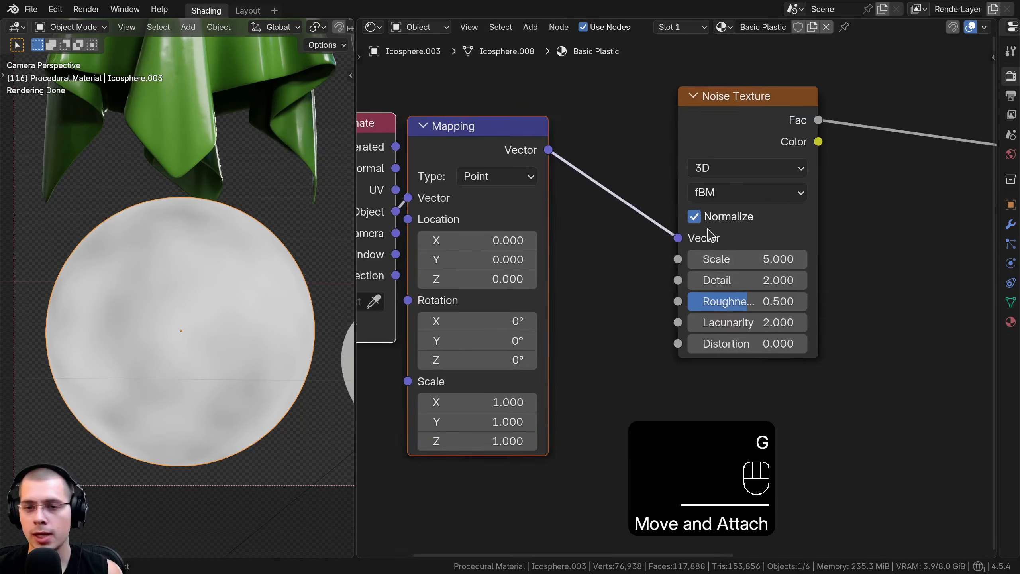
scroll(711, 234, up, 1)
middle_drag(711, 235, 677, 248)
drag(676, 132, 729, 176)
Set the Noise Texture's scale to 20, detail to 10, roughness to 0.6 and distortion to 1
middle_drag(615, 205, 390, 197)
text(20)
key(Return)
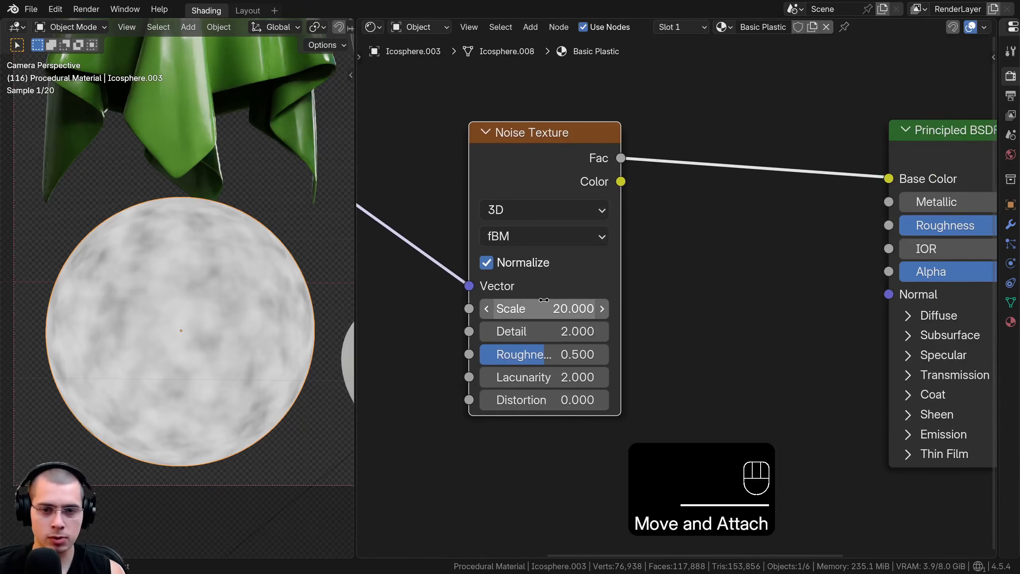
click(549, 325)
text(1)
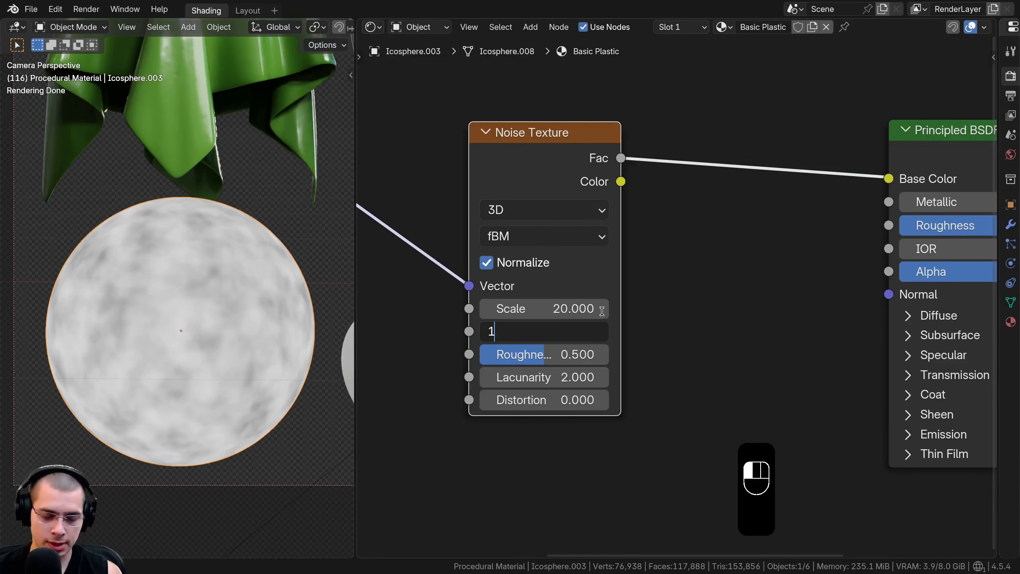
text(0)
key(Return)
click(541, 353)
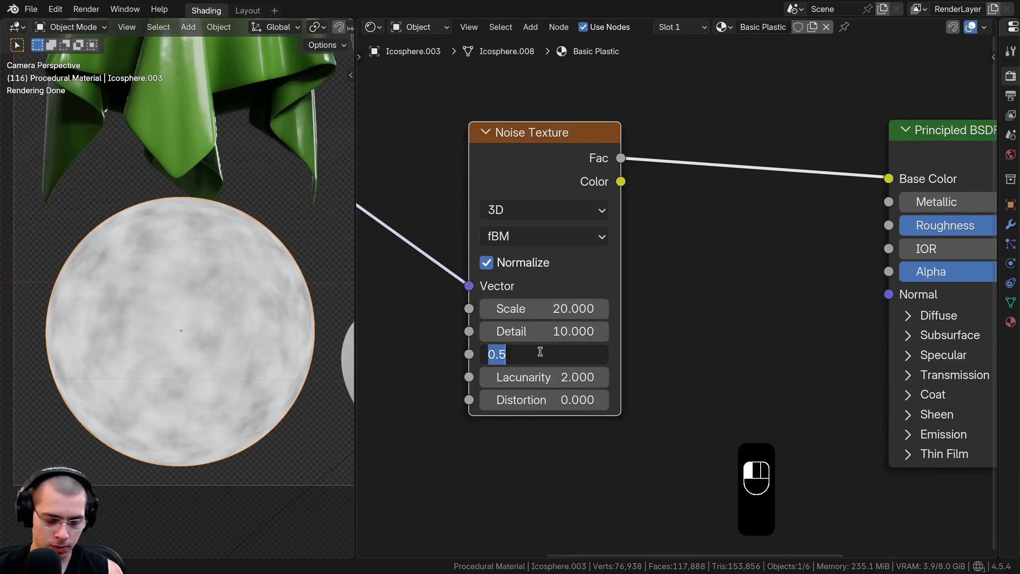
key(Return)
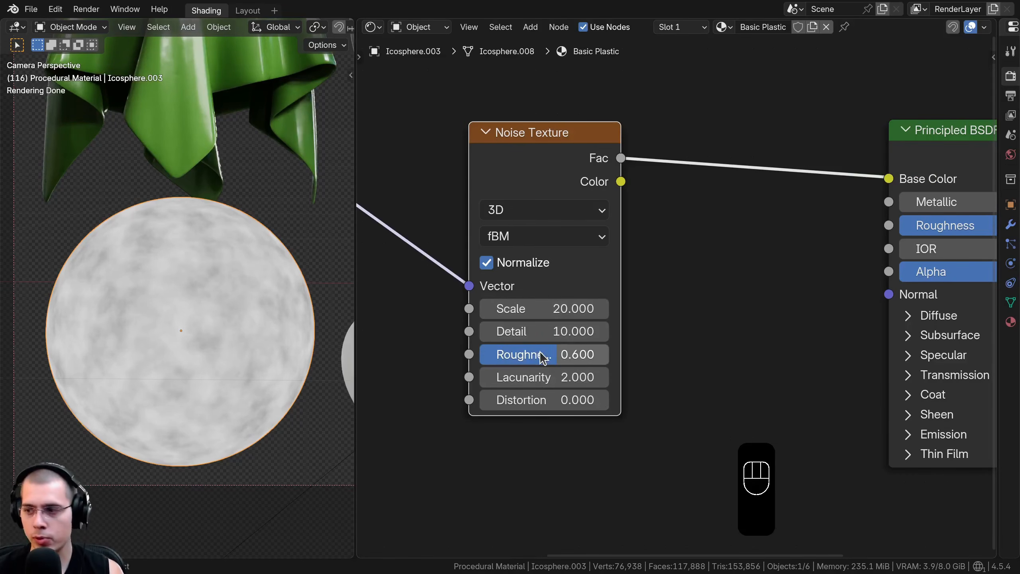
click(550, 399)
text(1)
key(Return)
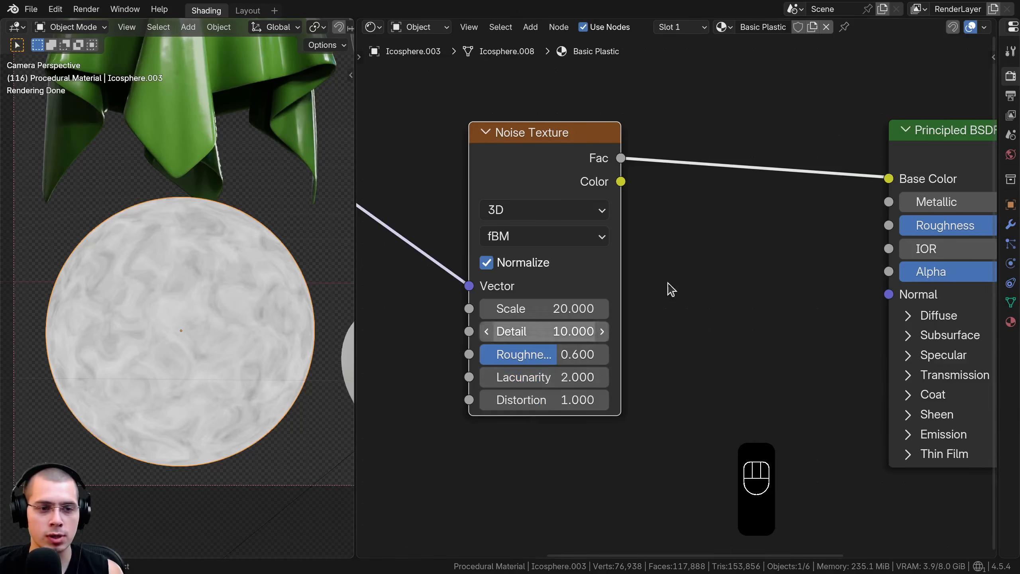
Duplicate the Noise Texture and insert the copy between the Mapping node and the original Noise Texture
scroll(675, 282, down, 3)
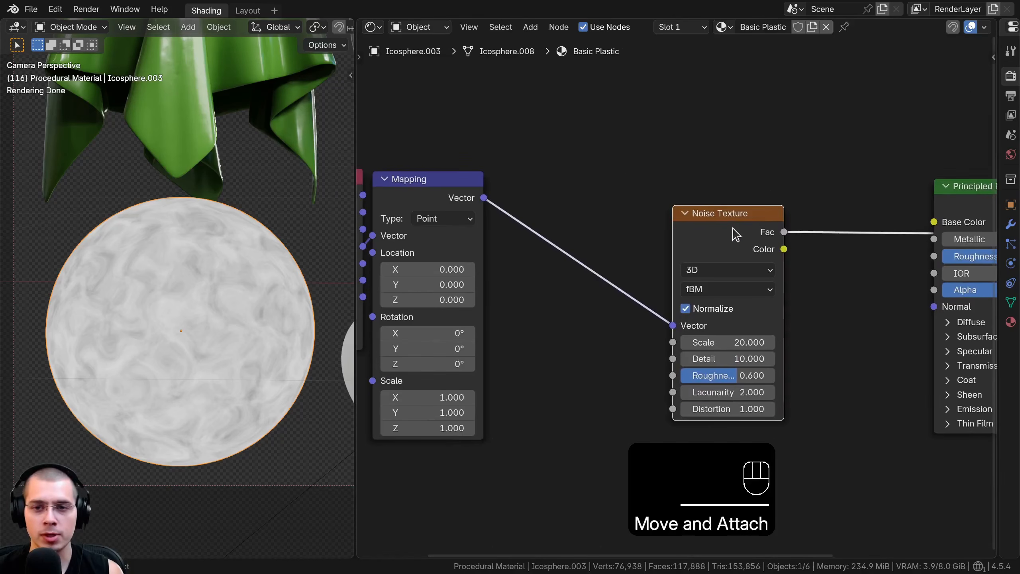
key(shift+d)
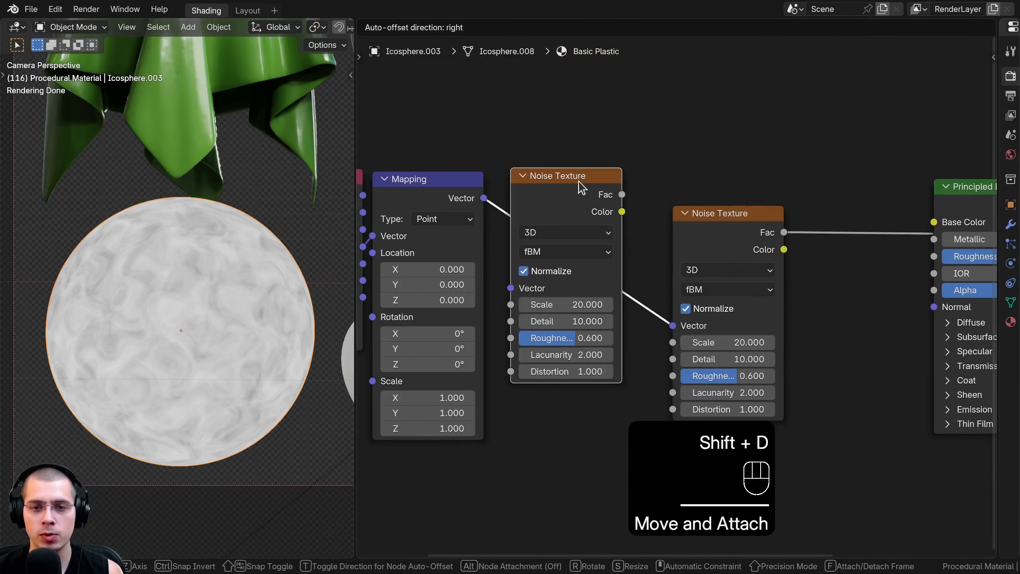
click(581, 188)
scroll(175, 265, up, 2)
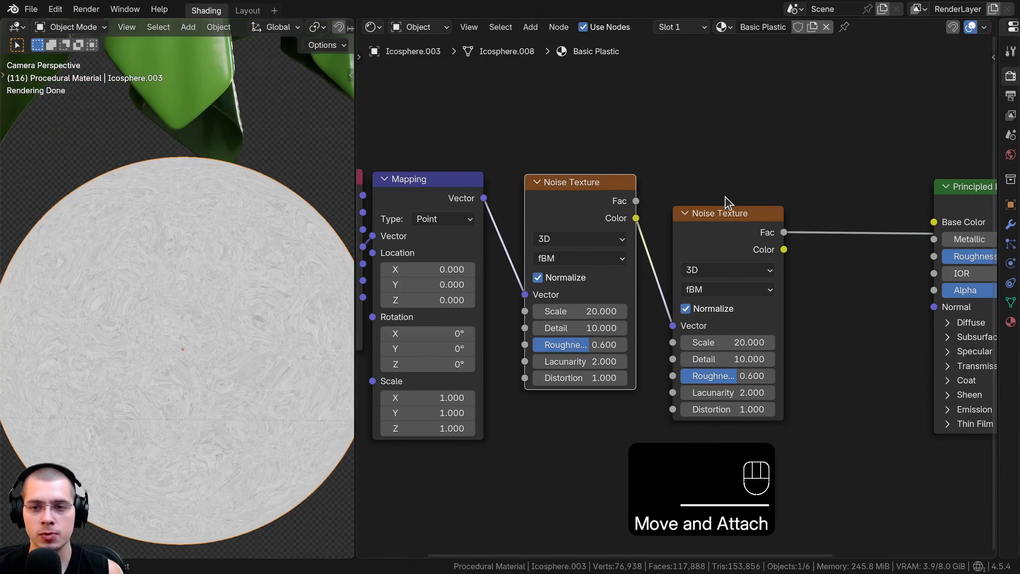
click(718, 232)
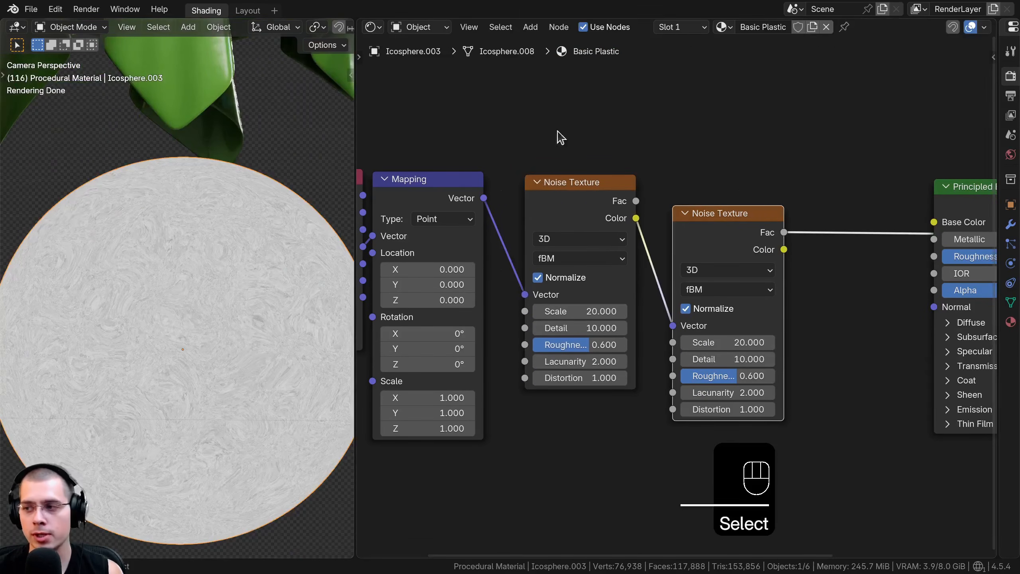
Set the first Noise Texture's scale to 4, roughness to 0.5 and distortion to 2
click(585, 192)
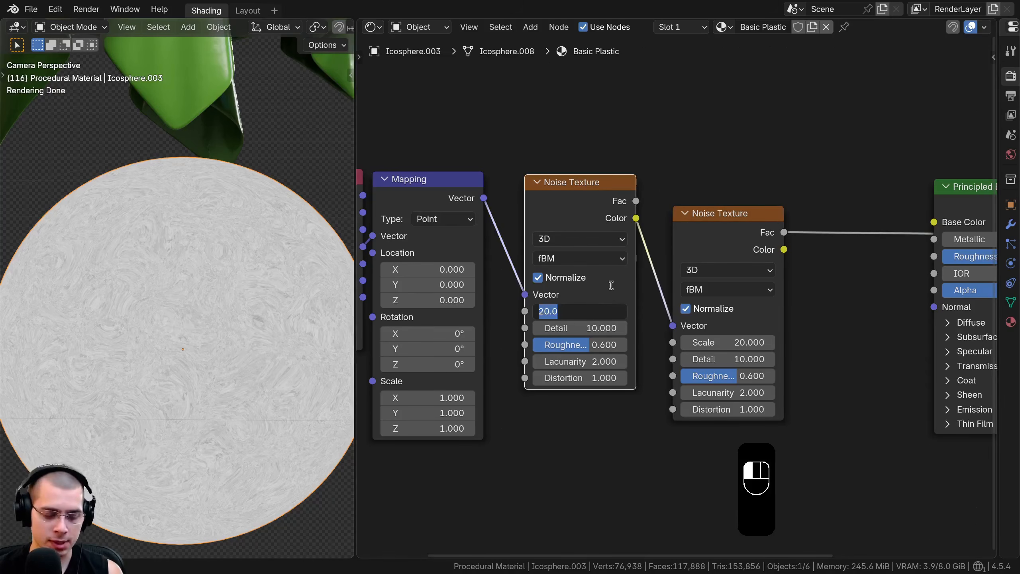
scroll(578, 340, up, 1)
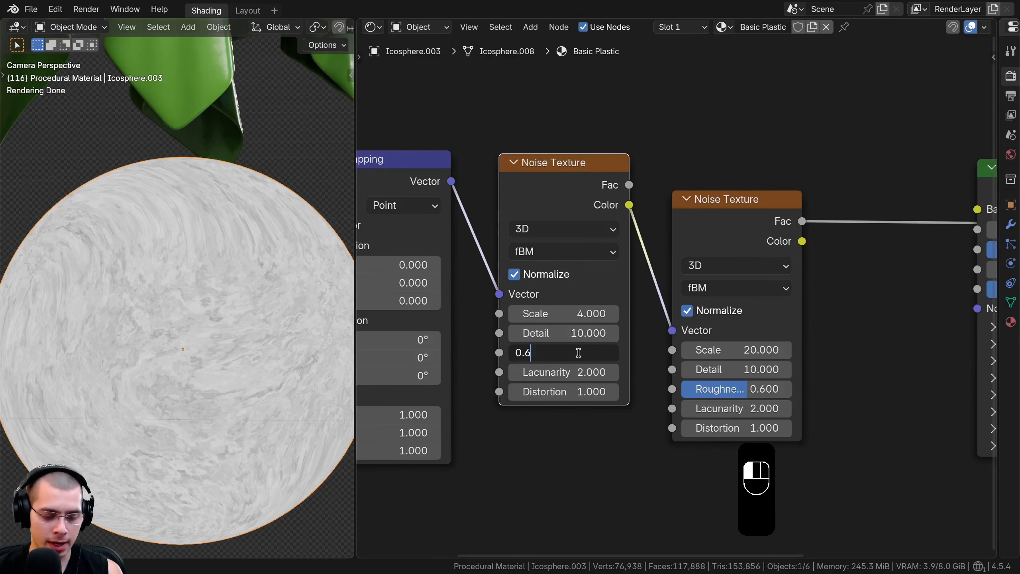
key(BackSpace)
text(5)
key(Return)
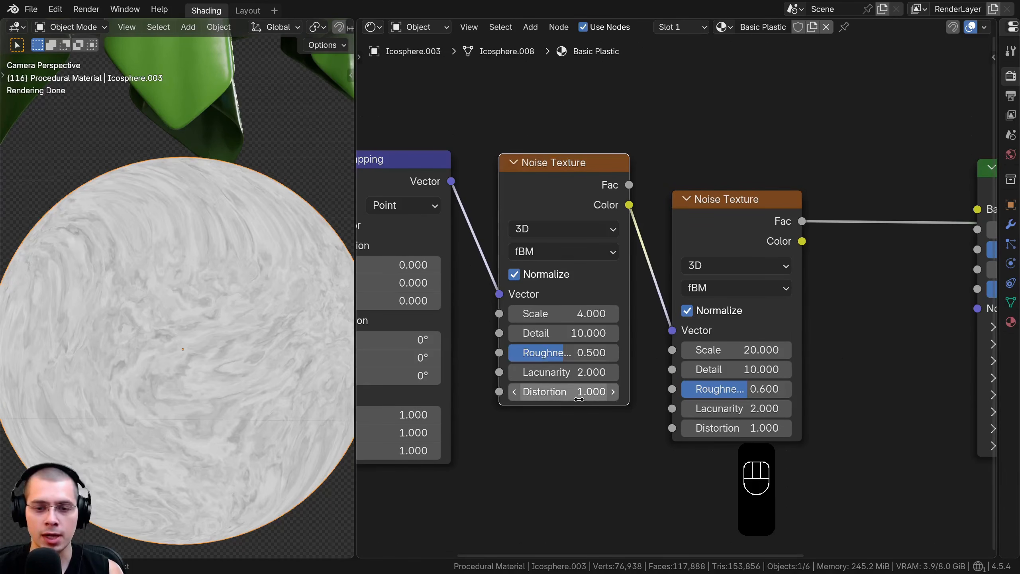
text(2)
key(Return)
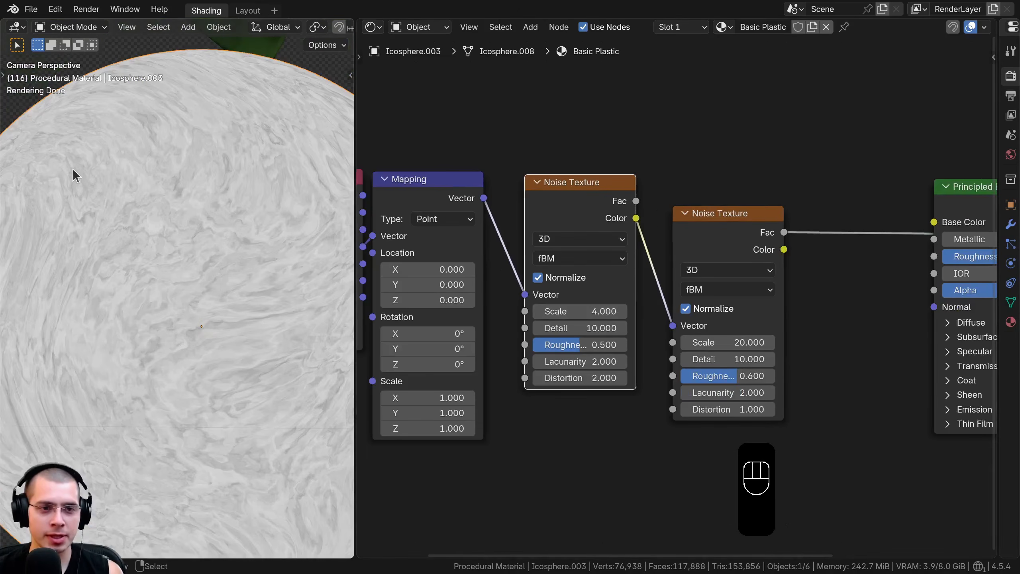
Add a Color Ramp node on the second Noise Texture's Fac output, ahead of the Principled BSDF
scroll(91, 187, down, 2)
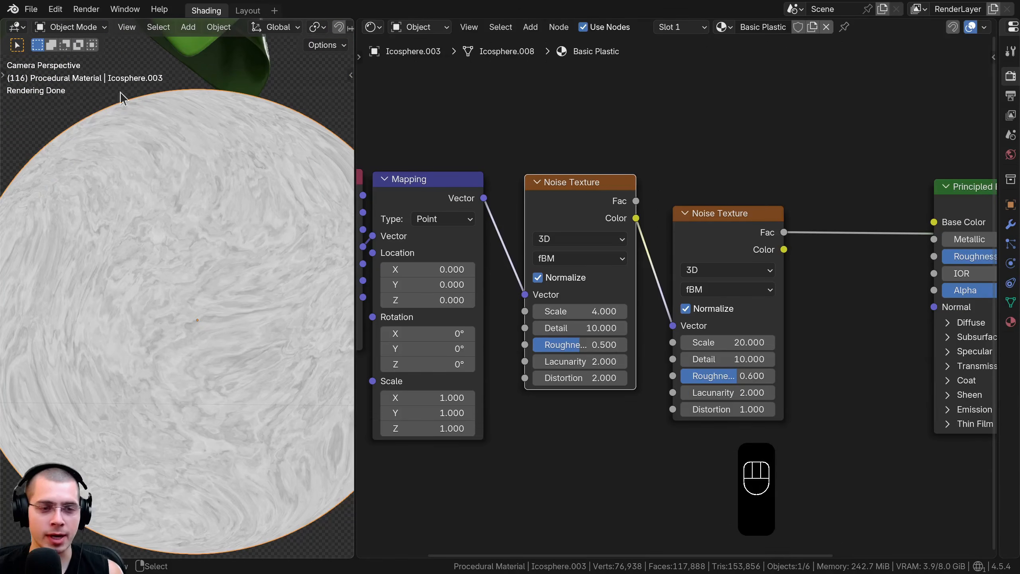
shift+middle_drag(209, 145, 205, 113)
scroll(645, 205, down, 2)
drag(644, 237, 647, 249)
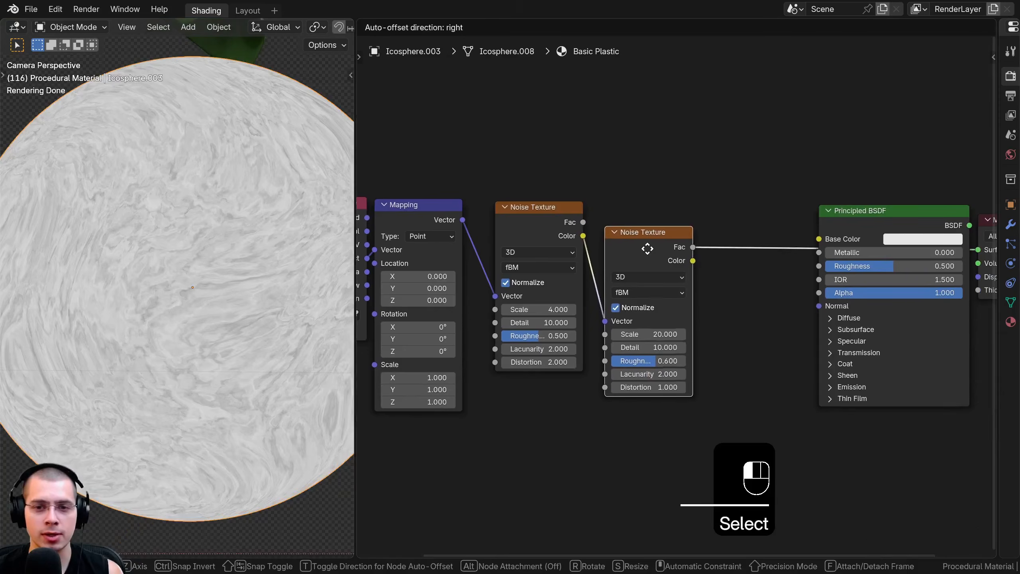
click(647, 248)
key(shift+a)
click(646, 176)
text(r)
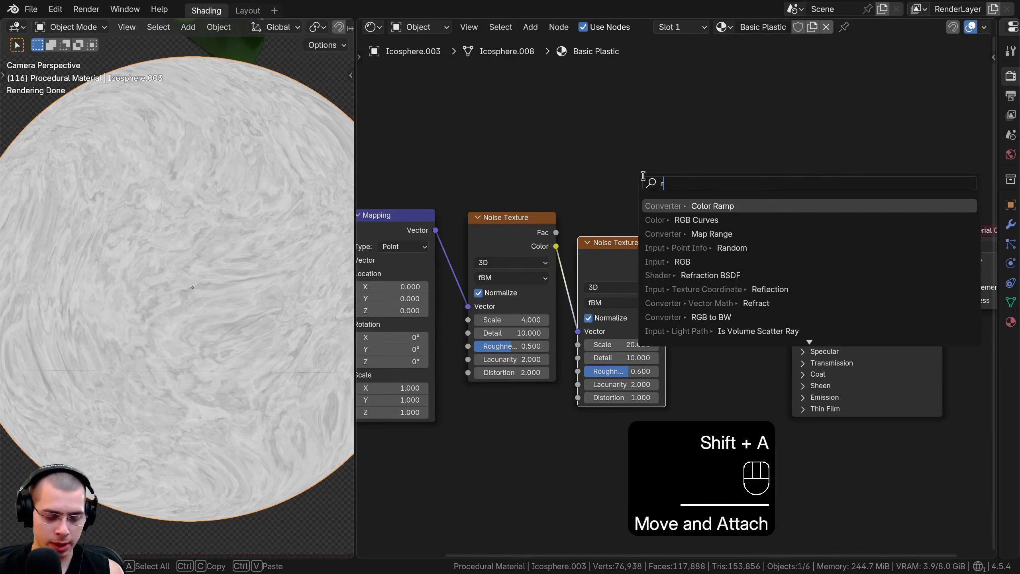
text(am)
click(663, 206)
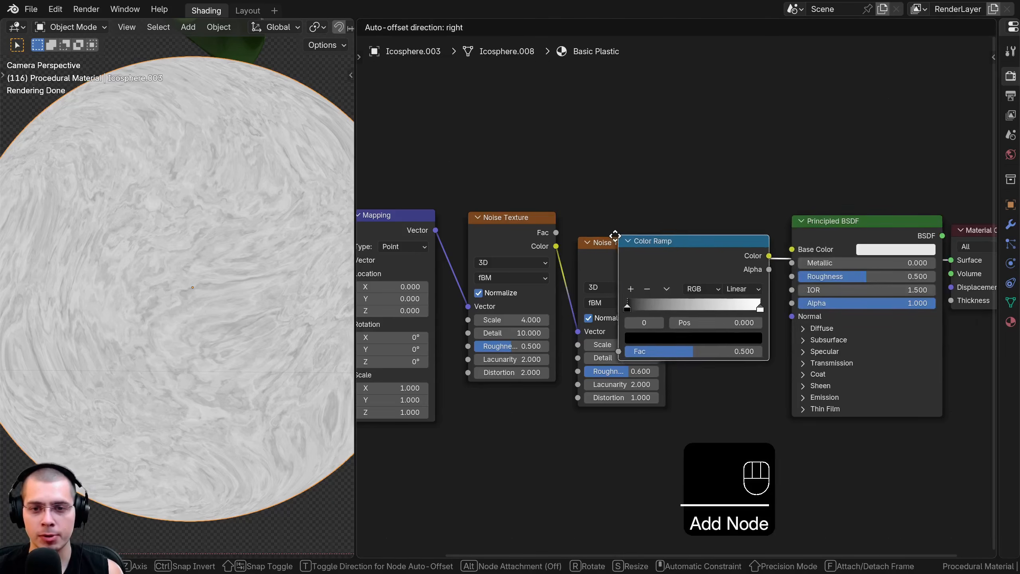
click(705, 232)
Move the Principled BSDF and Material Output nodes together to sit just after the Color Ramp
drag(887, 191, 799, 237)
key(g)
click(862, 234)
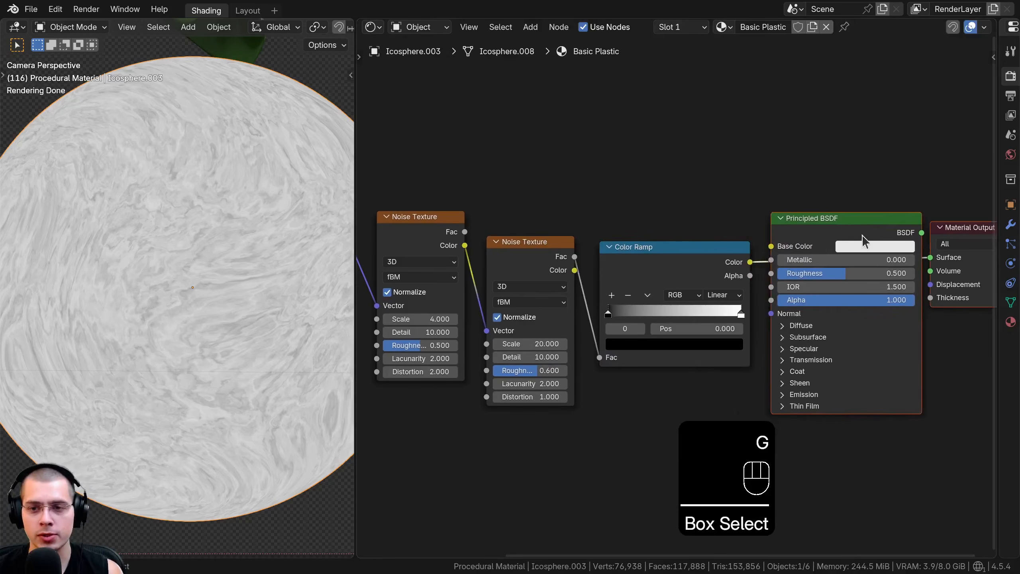
key(a)
Move the Color Ramp's black stop to about 0.64 and its white stop to about 0.92 to isolate thin scratches
scroll(682, 247, up, 4)
click(660, 241)
drag(615, 324, 675, 324)
drag(764, 321, 691, 322)
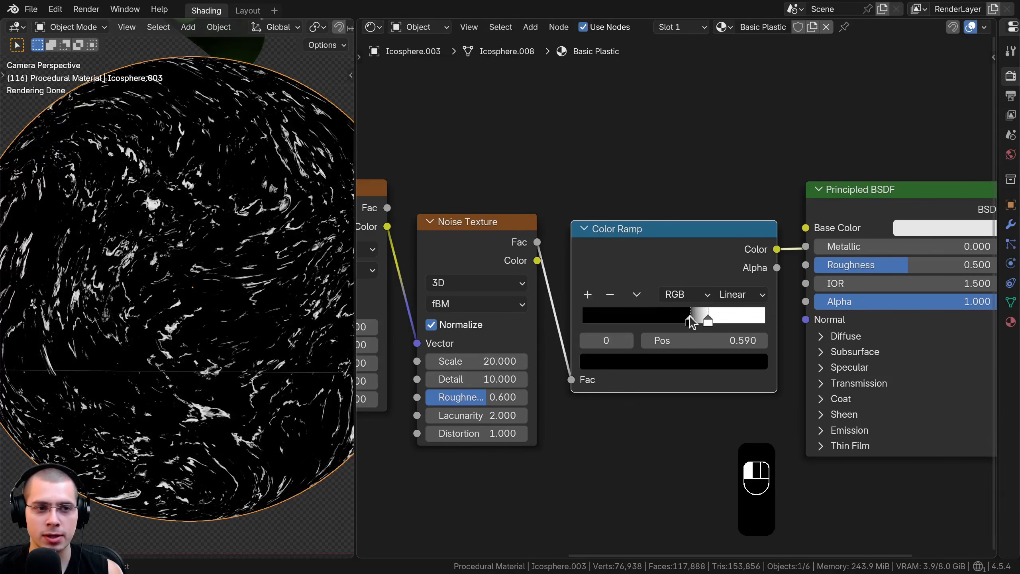
scroll(750, 285, up, 3)
drag(639, 350, 769, 350)
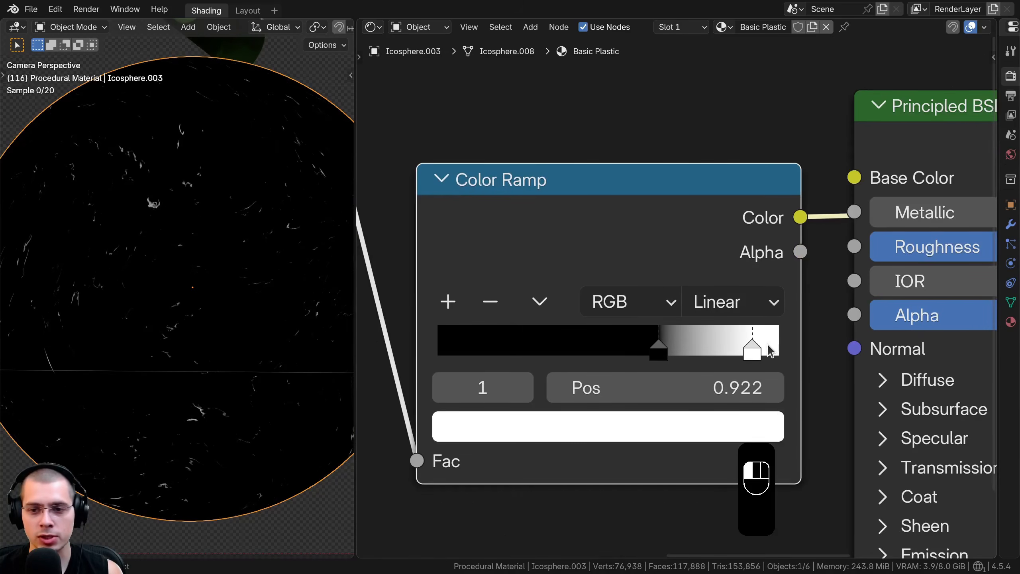
drag(673, 345, 659, 344)
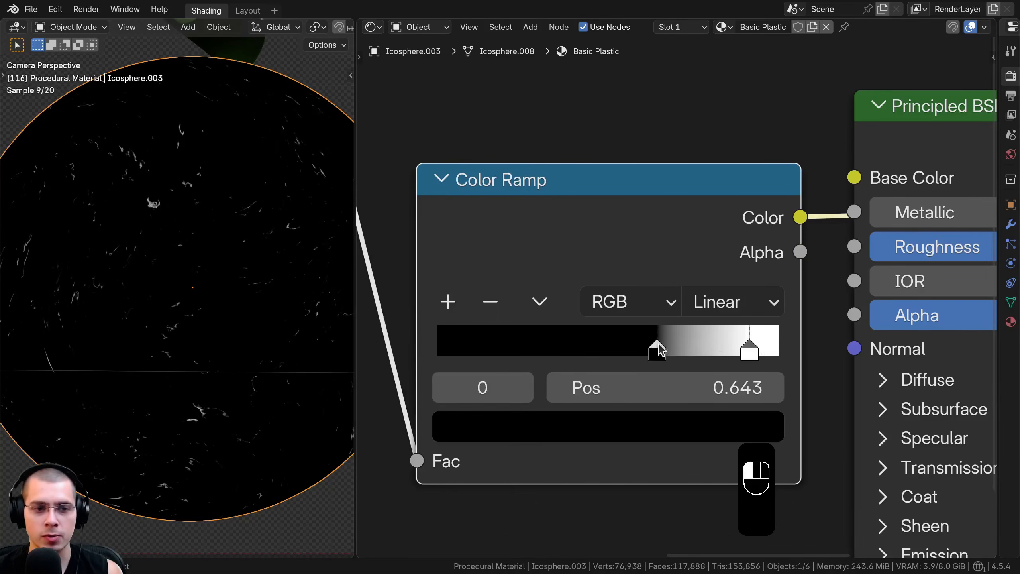
scroll(211, 192, up, 3)
shift+middle_drag(150, 266, 271, 365)
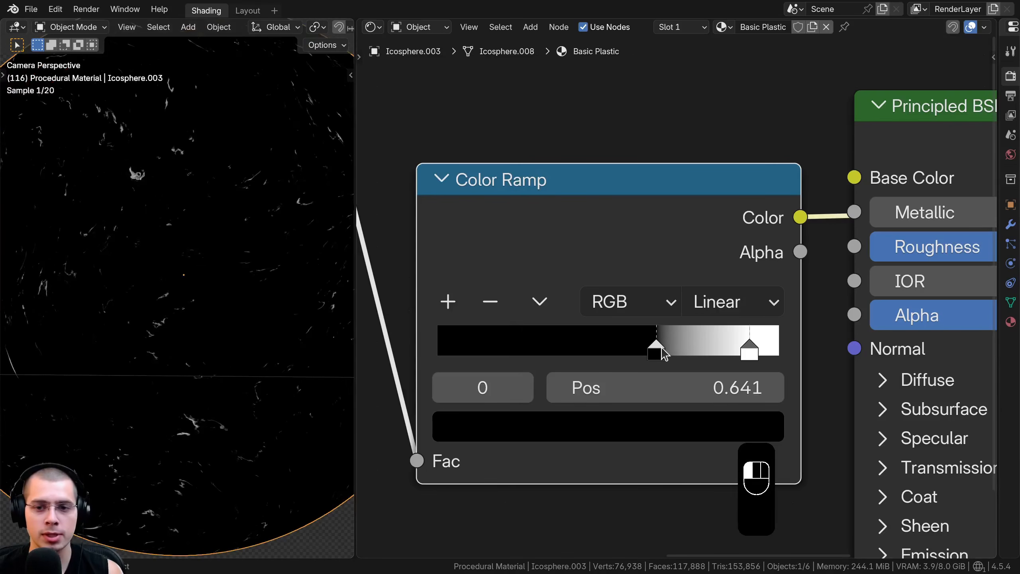
Add a Bump node to the material near the Color Ramp
scroll(863, 355, down, 3)
key(shift+a)
text(bump)
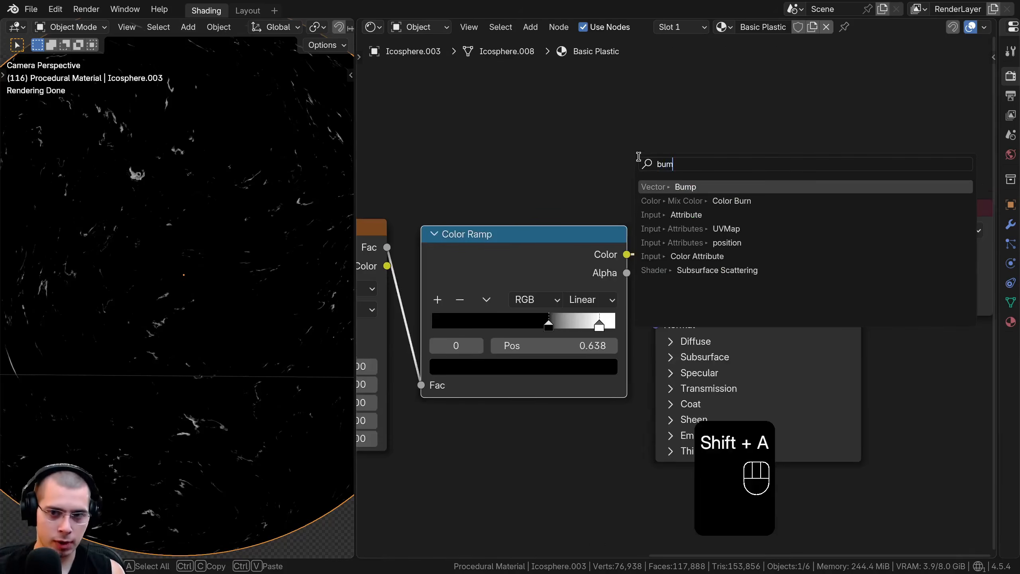
key(Return)
click(524, 72)
Move the Principled BSDF and Material Output nodes further from the Color Ramp to make room for the Bump node
scroll(646, 183, down, 3)
middle_drag(647, 184, 388, 224)
drag(450, 176, 556, 356)
key(g)
click(753, 334)
Place the Bump node in the gap between the Color Ramp and the Principled BSDF
middle_drag(490, 327, 699, 307)
scroll(699, 295, up, 4)
key(alt+a)
drag(492, 150, 660, 316)
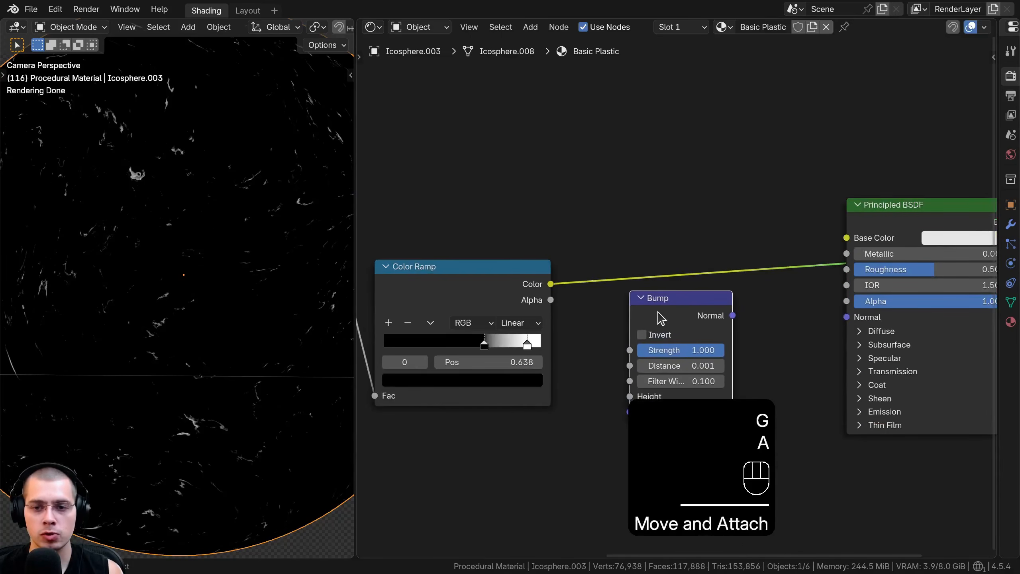
Connect the Color Ramp's Color to the Bump's Height and the Bump's Normal to the Principled BSDF's Normal
middle_drag(643, 310, 623, 234)
drag(531, 210, 613, 157)
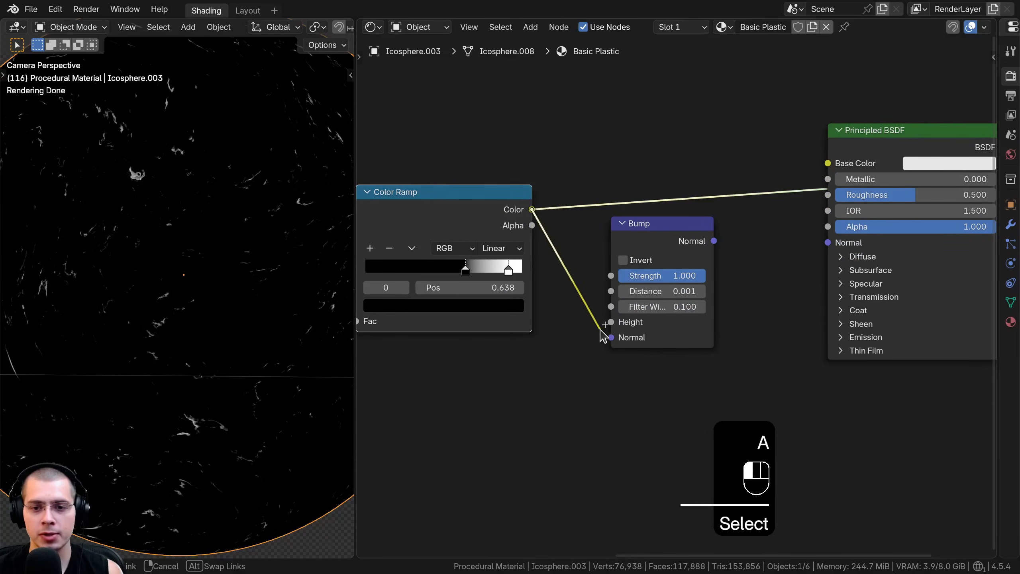
drag(600, 329, 608, 323)
drag(669, 235, 677, 239)
middle_drag(694, 244, 636, 254)
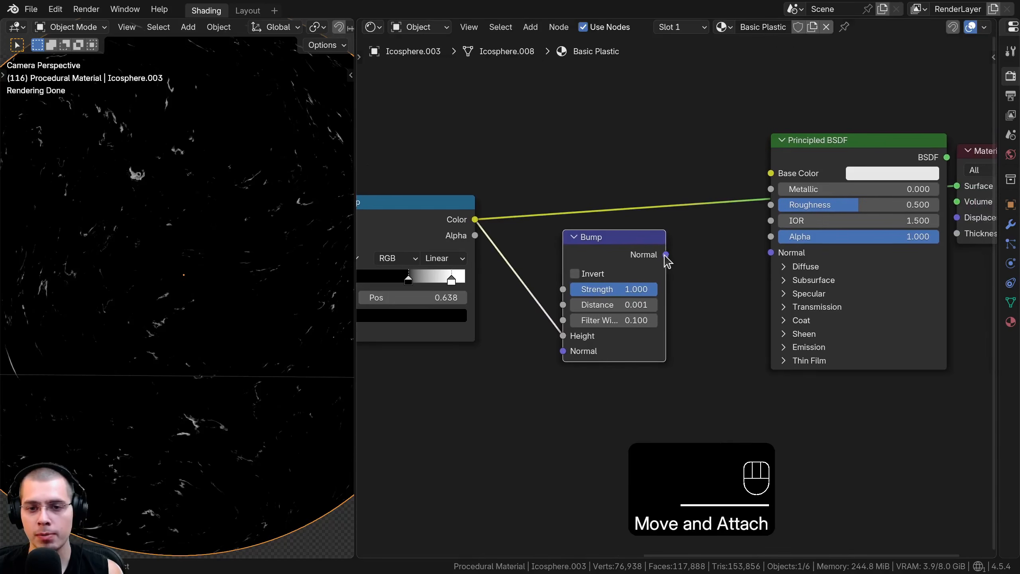
drag(768, 239, 770, 252)
drag(638, 266, 654, 274)
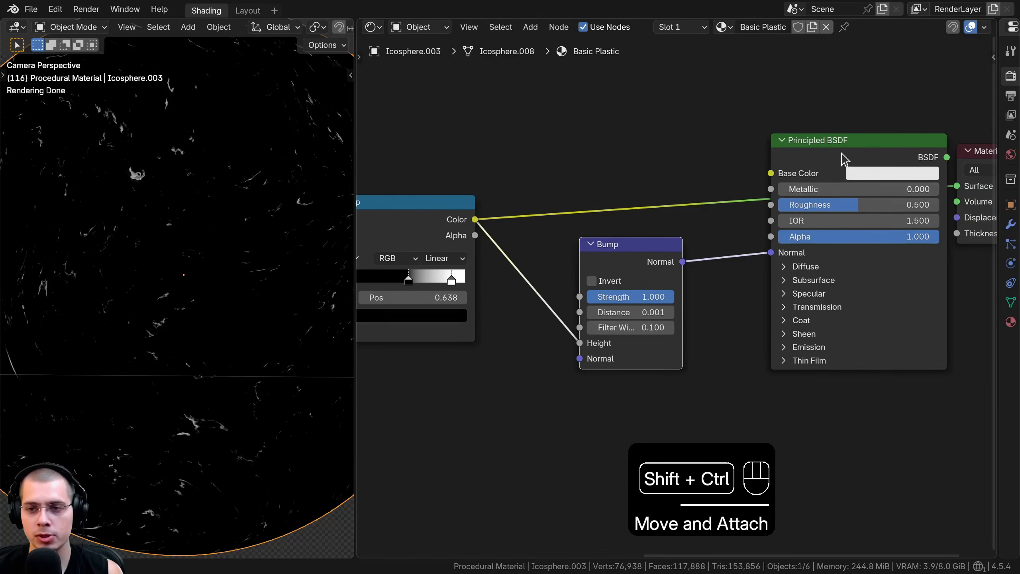
Preview the Principled BSDF's full shader on the sphere and nudge the node toward the Bump node
ctrl+shift+click(828, 149)
drag(828, 149, 812, 149)
shift+middle_drag(275, 241, 204, 259)
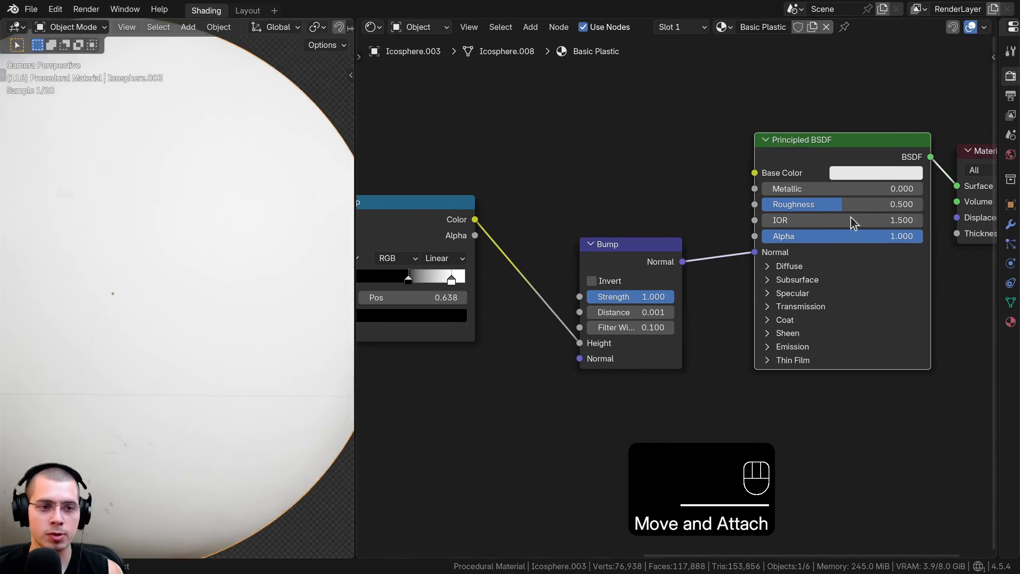
Set the Principled BSDF's base color to near-black #0E0E0E and lower its roughness to about 0.36
click(864, 176)
scroll(865, 175, down, 15)
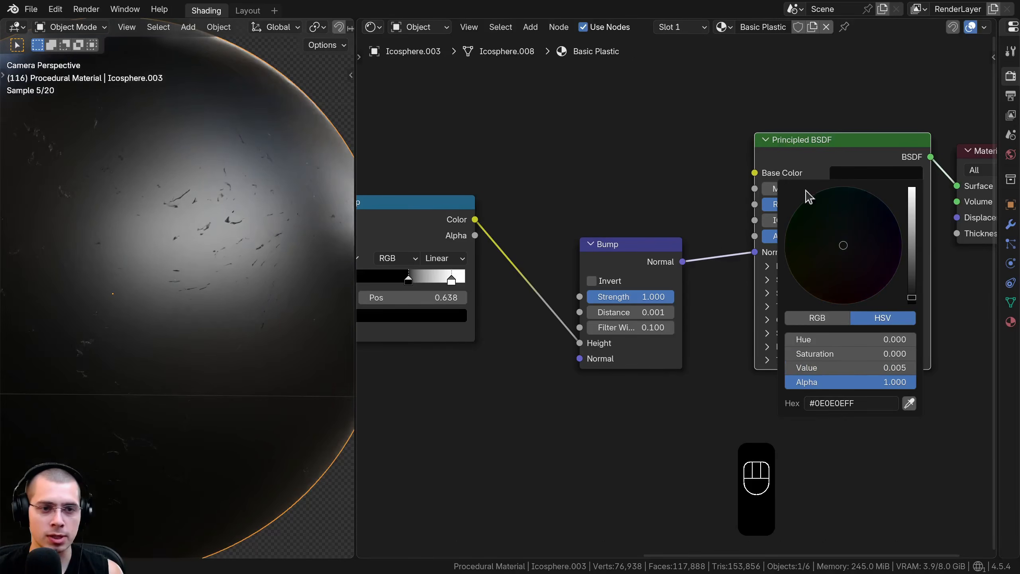
drag(833, 204, 811, 204)
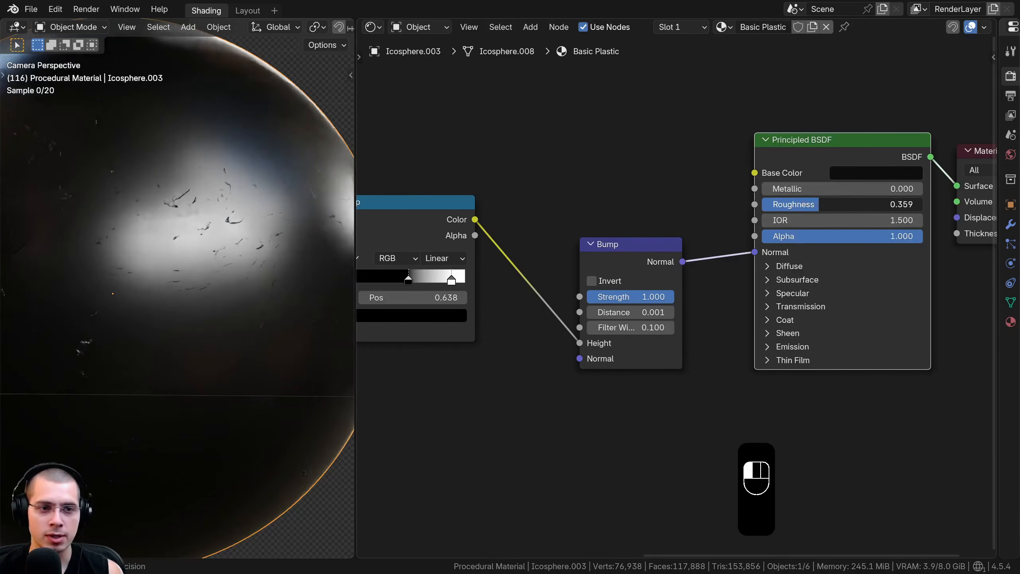
Set the Bump node's distance to 0.0003
scroll(194, 293, up, 5)
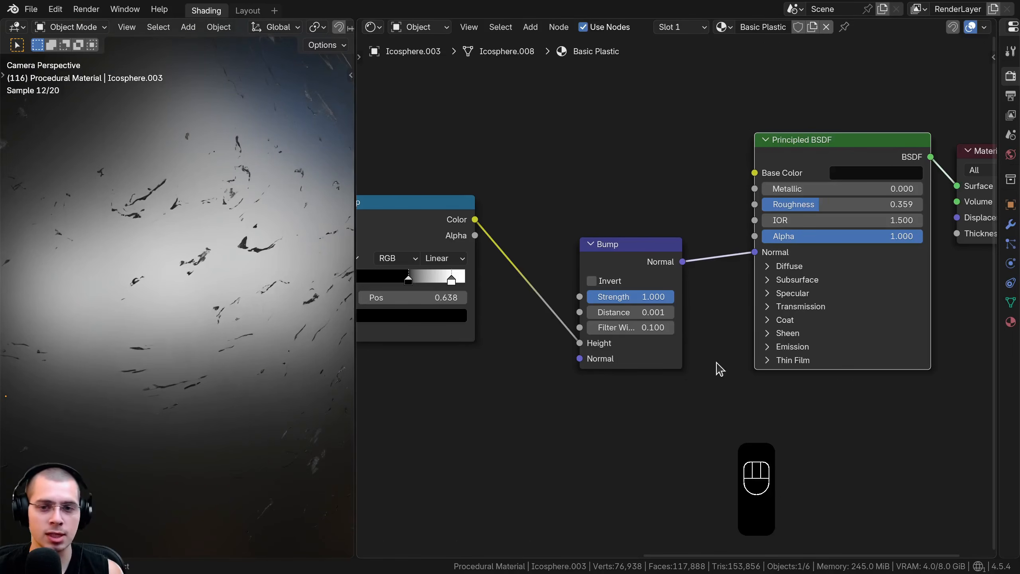
scroll(599, 304, up, 1)
double_click(630, 312)
text(0.0003)
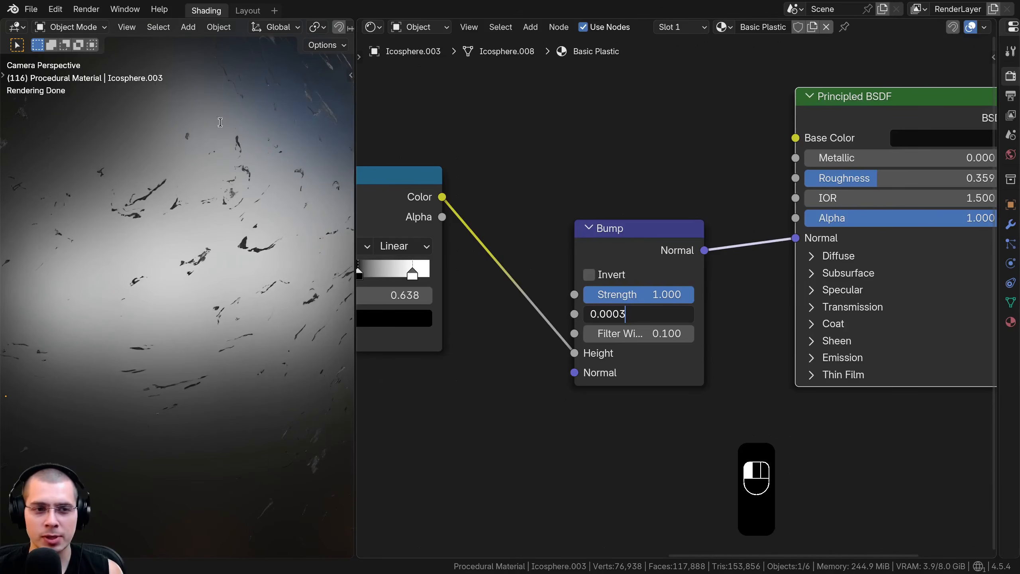
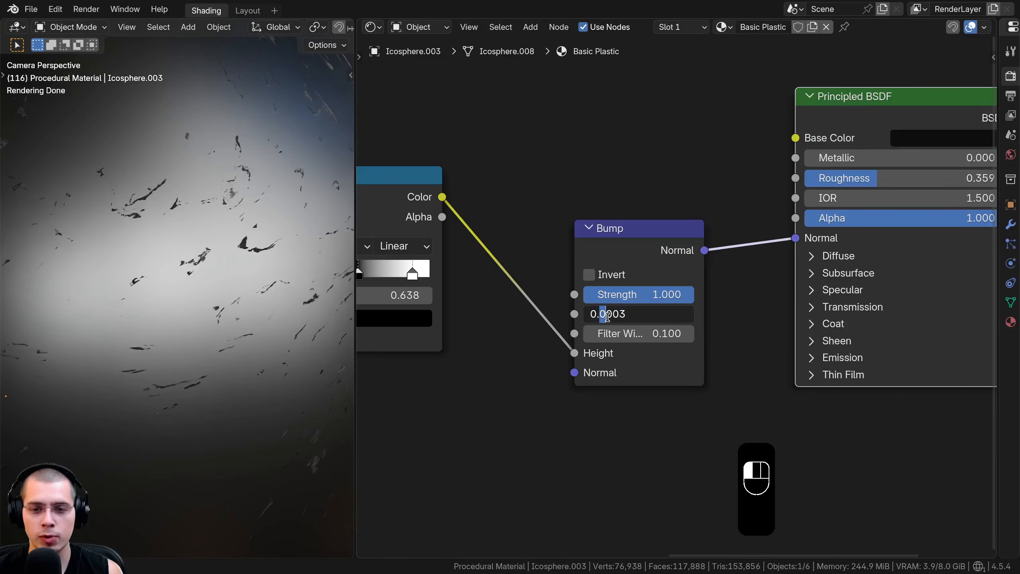
Apply the Bump node's 0.0003 distance and move the node closer to the Principled BSDF
key(Return)
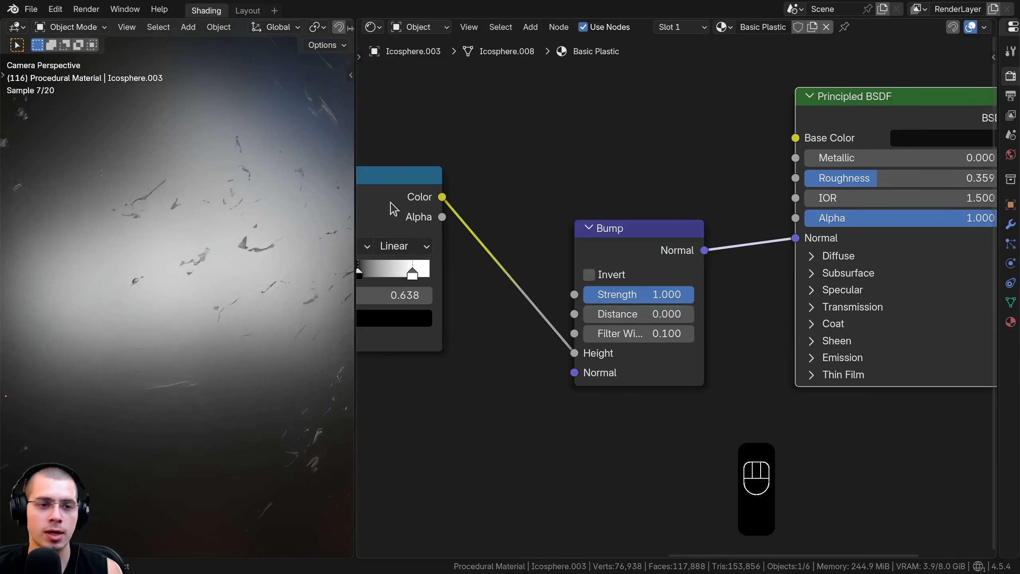
mouse_move(632, 304)
mouse_down()
mouse_move(595, 305)
mouse_move(633, 305)
mouse_up()
drag(700, 240, 768, 244)
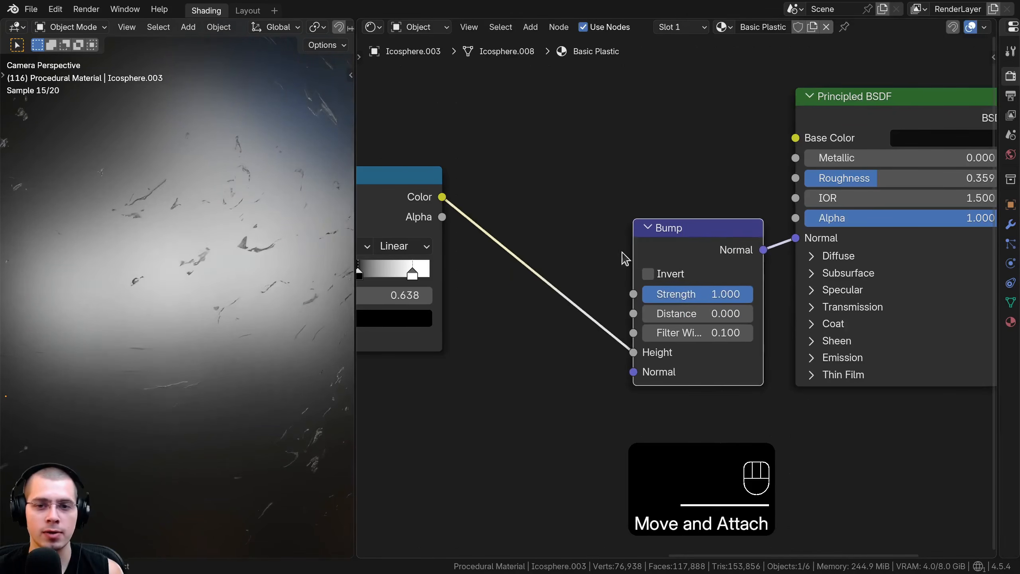
scroll(615, 251, down, 9)
middle_drag(597, 233, 651, 258)
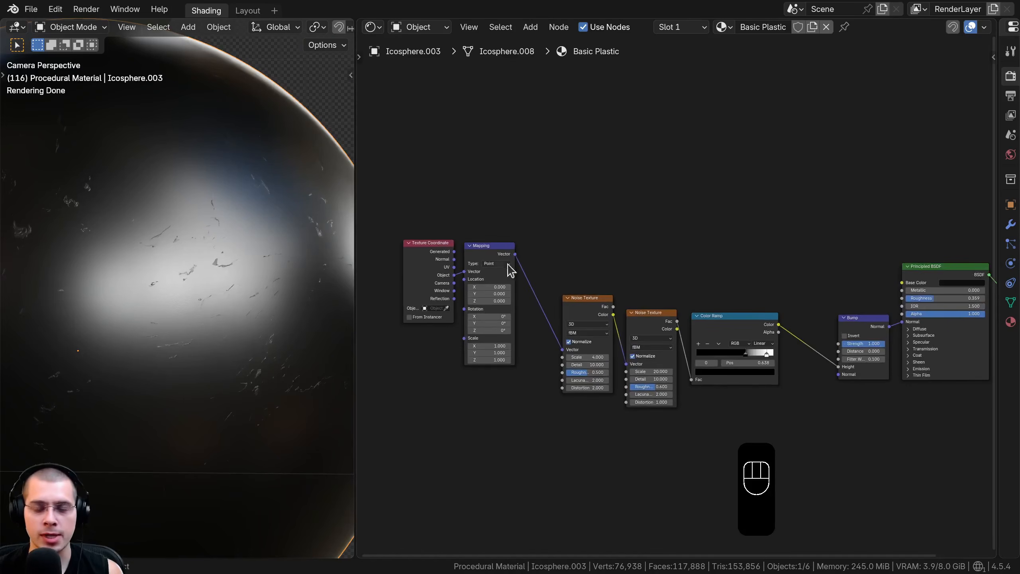
scroll(542, 269, up, 2)
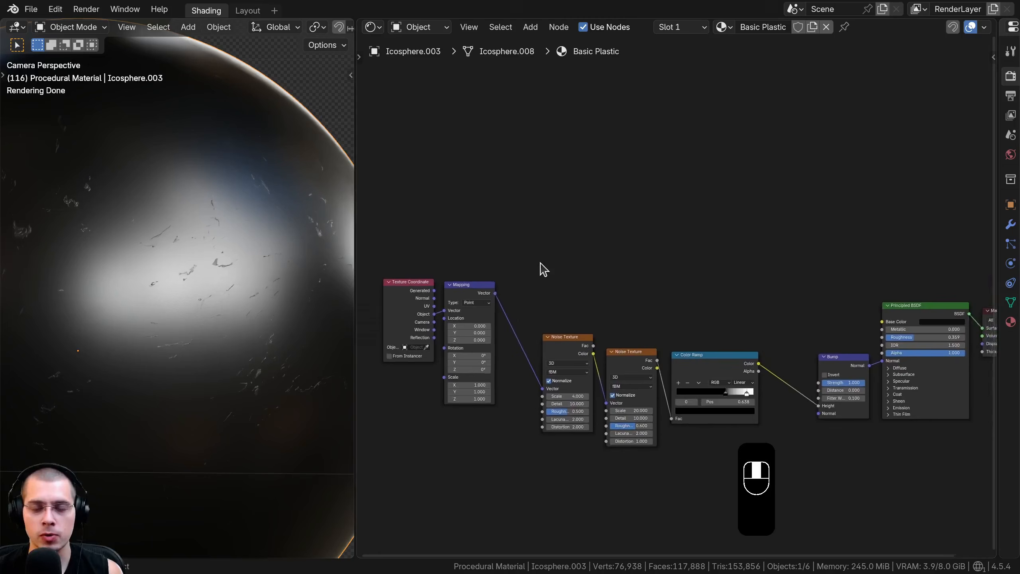
Add a Noise Texture above the scratch nodes and connect the Mapping node's Vector output to its Vector input
key(shift+a)
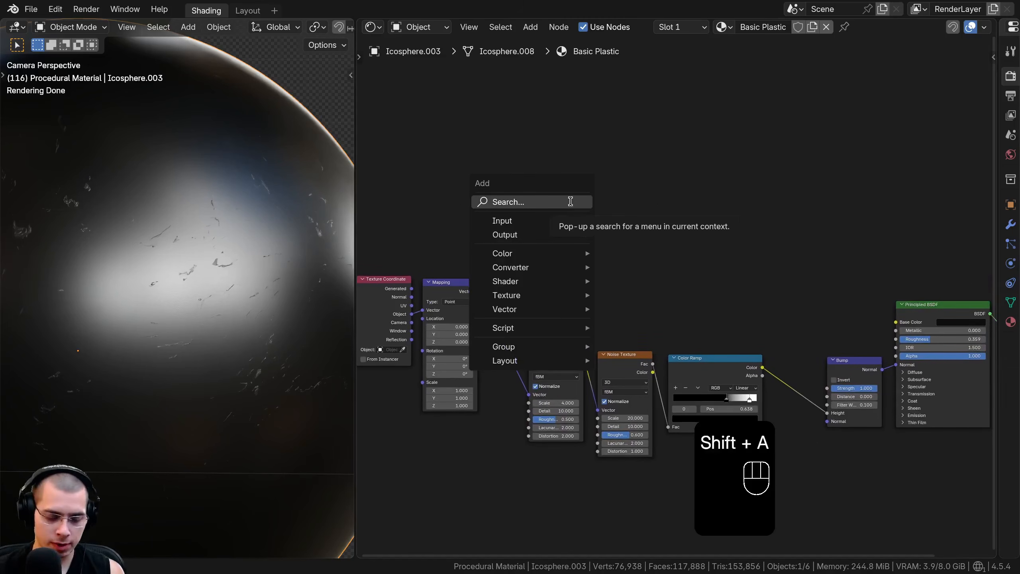
text(nois)
key(Return)
click(534, 203)
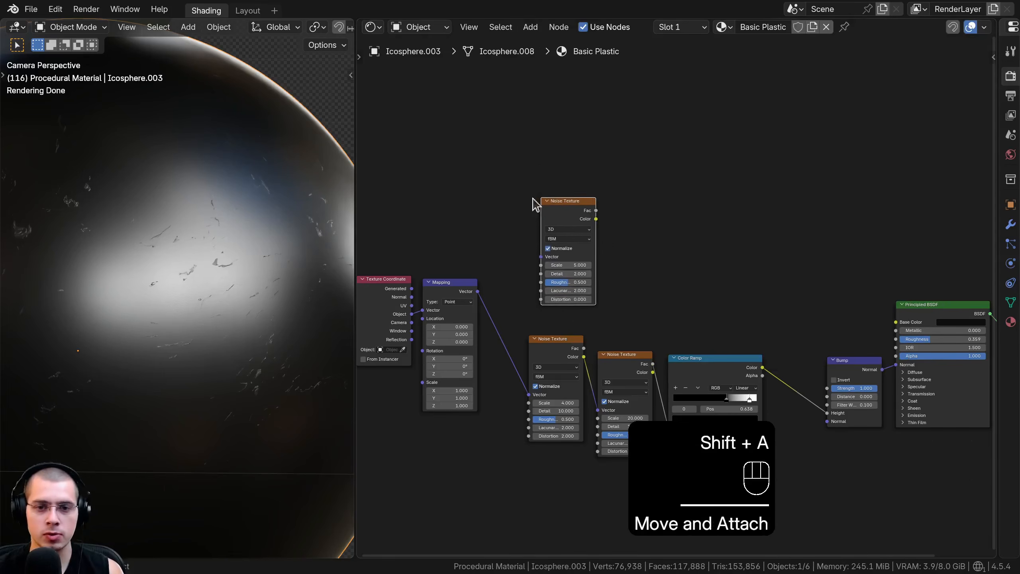
middle_drag(469, 297, 495, 298)
scroll(495, 299, up, 2)
drag(498, 295, 578, 251)
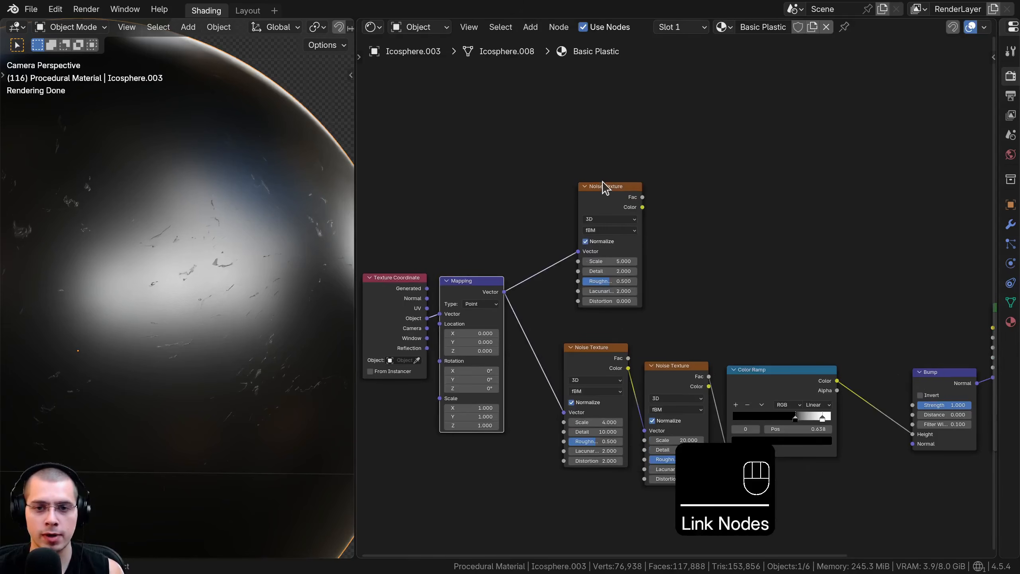
Nudge the new Noise Texture slightly and preview its Fac output on the sphere
ctrl+shift+drag(599, 196, 590, 196)
scroll(155, 240, down, 3)
scroll(534, 240, up, 5)
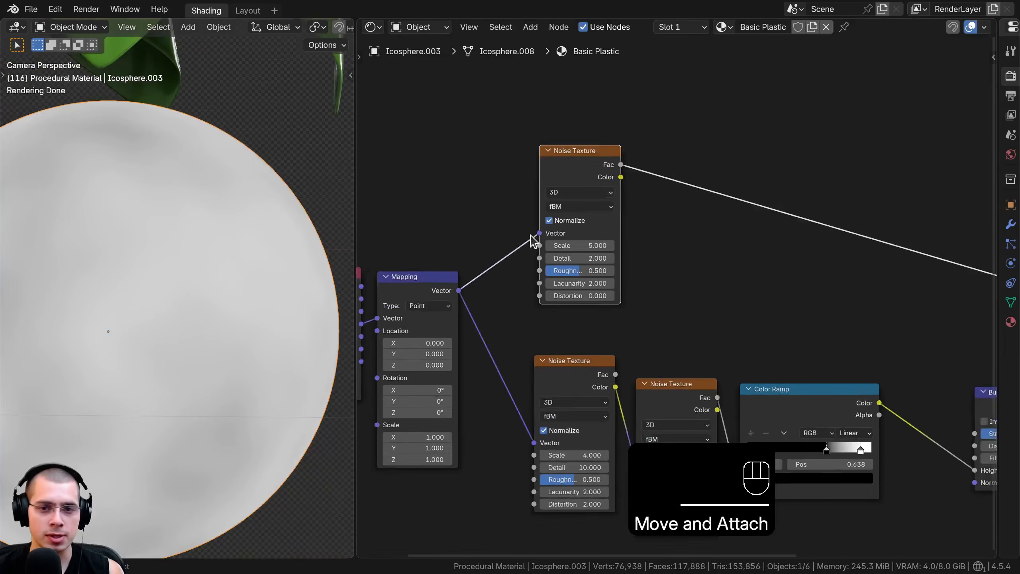
middle_drag(527, 241, 538, 261)
scroll(531, 252, up, 2)
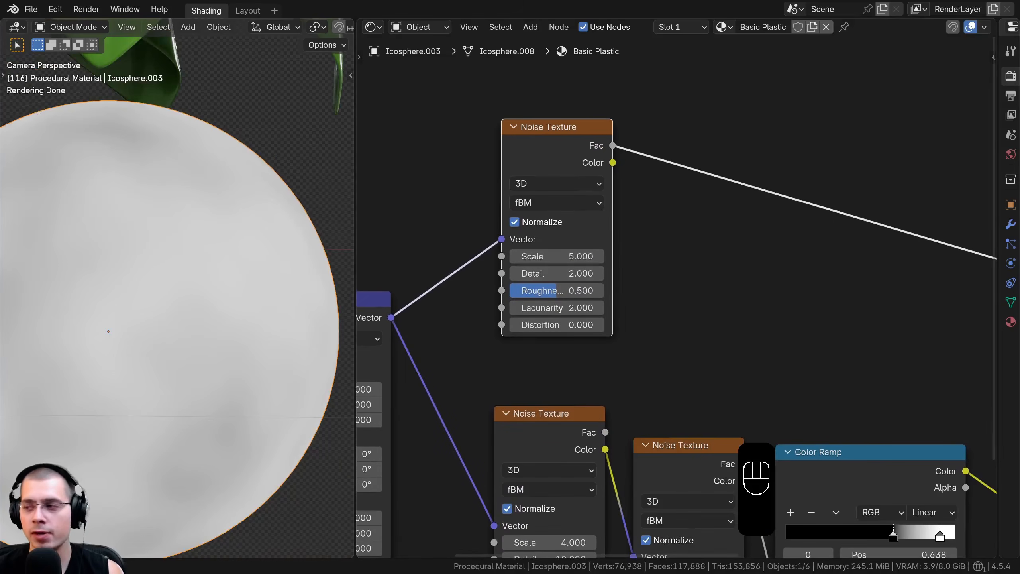
middle_drag(676, 235, 699, 239)
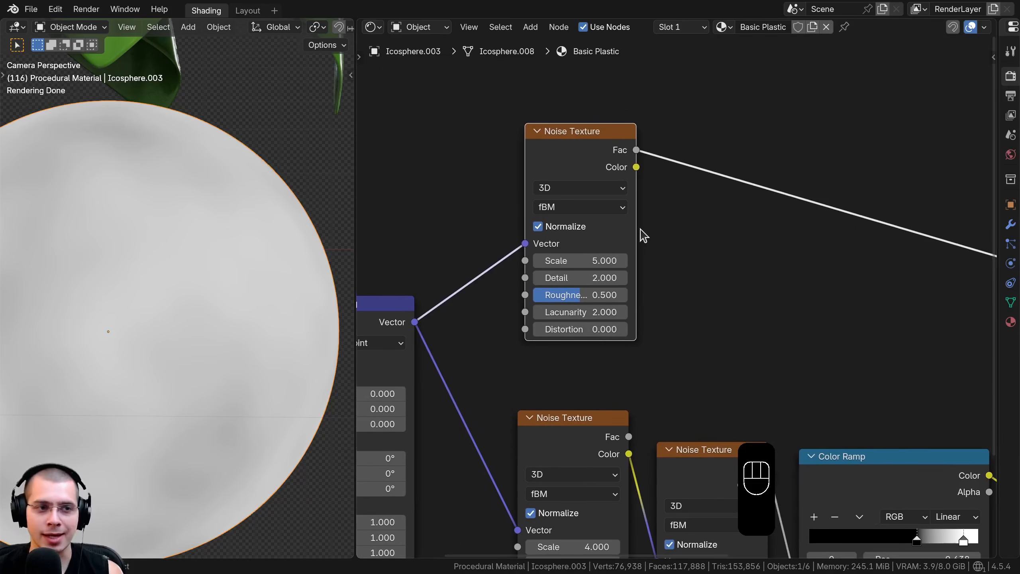
middle_drag(617, 221, 634, 228)
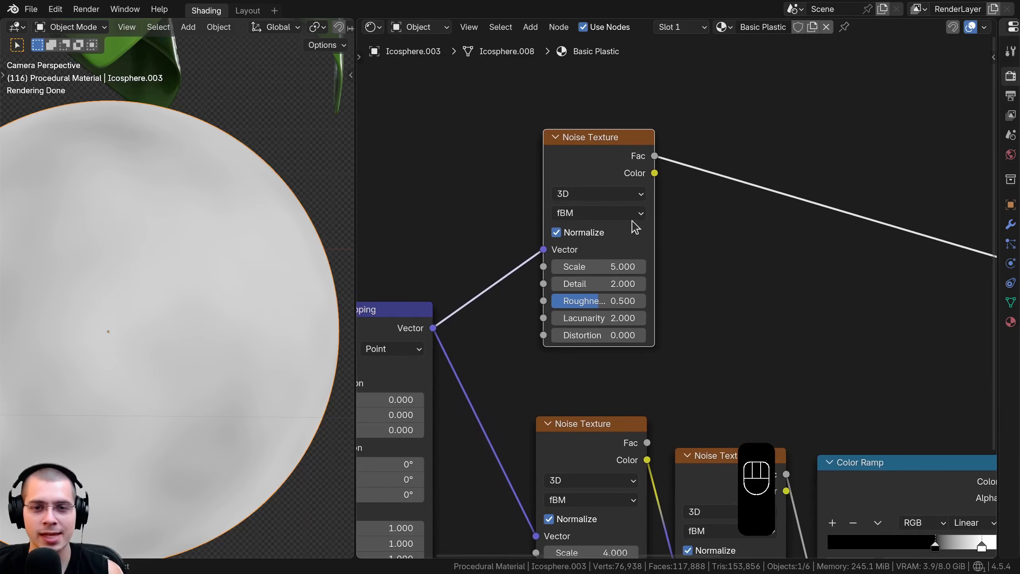
Set the new Noise Texture's scale to 15, detail to 12 and roughness to 0.7
click(619, 165)
double_click(598, 267)
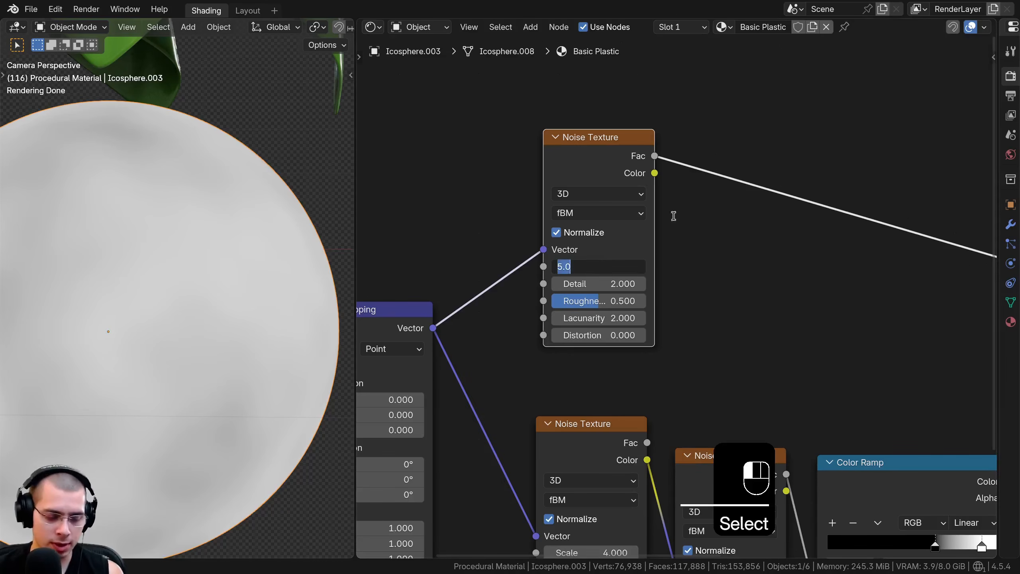
text(15)
key(Return)
middle_drag(609, 280, 625, 282)
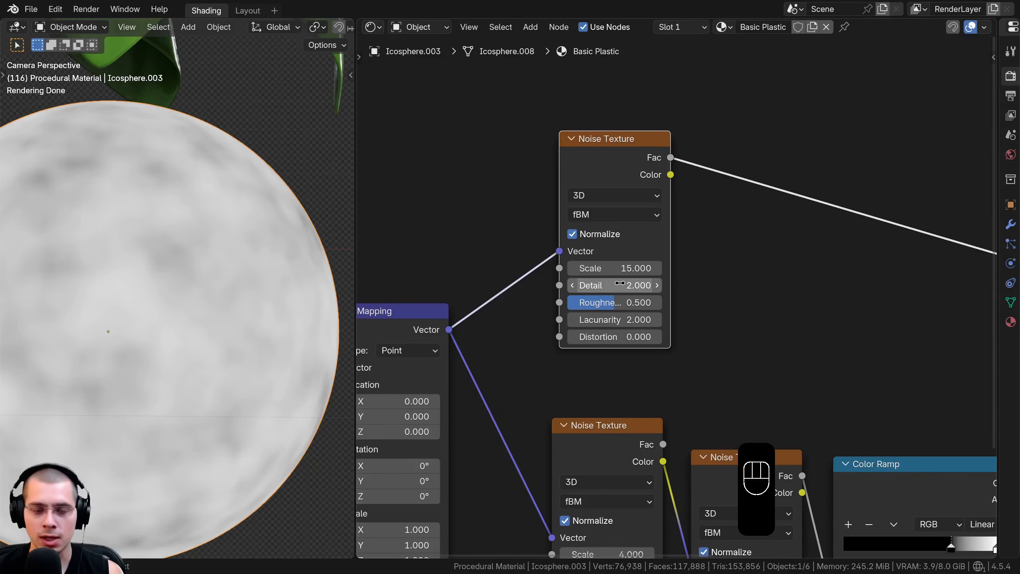
double_click(620, 285)
text(12)
key(Return)
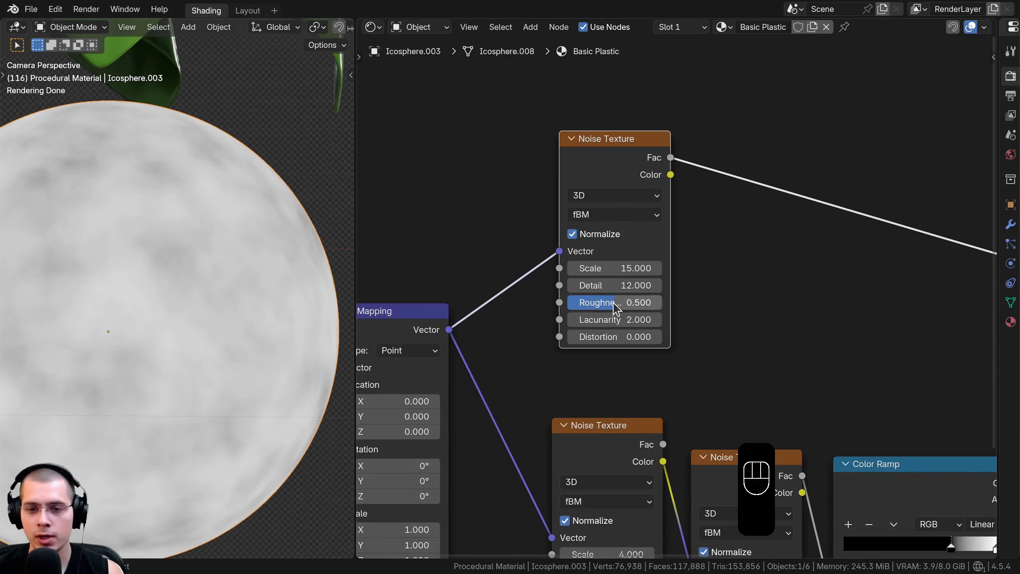
double_click(615, 303)
text(.7)
key(Return)
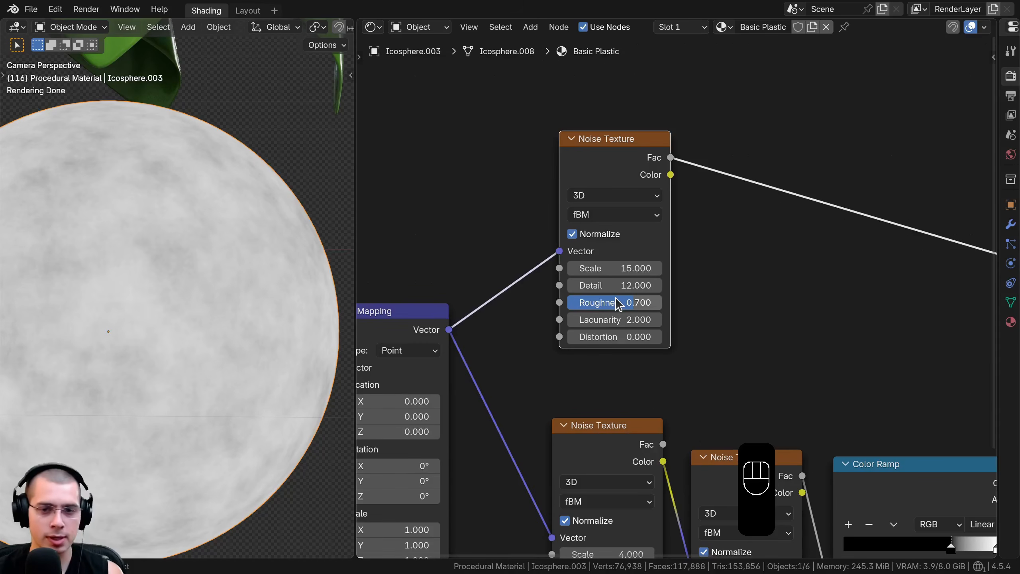
Connect the new Noise Texture's Fac to the Principled BSDF's Roughness and preview the full shader
scroll(616, 296, down, 6)
middle_drag(616, 297, 448, 242)
drag(472, 157, 879, 324)
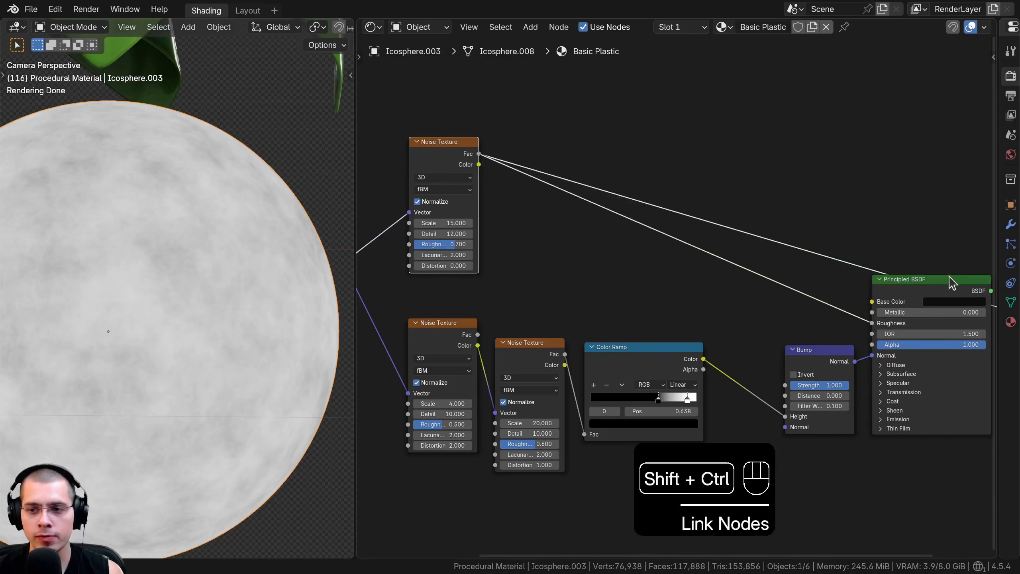
ctrl+shift+click(951, 282)
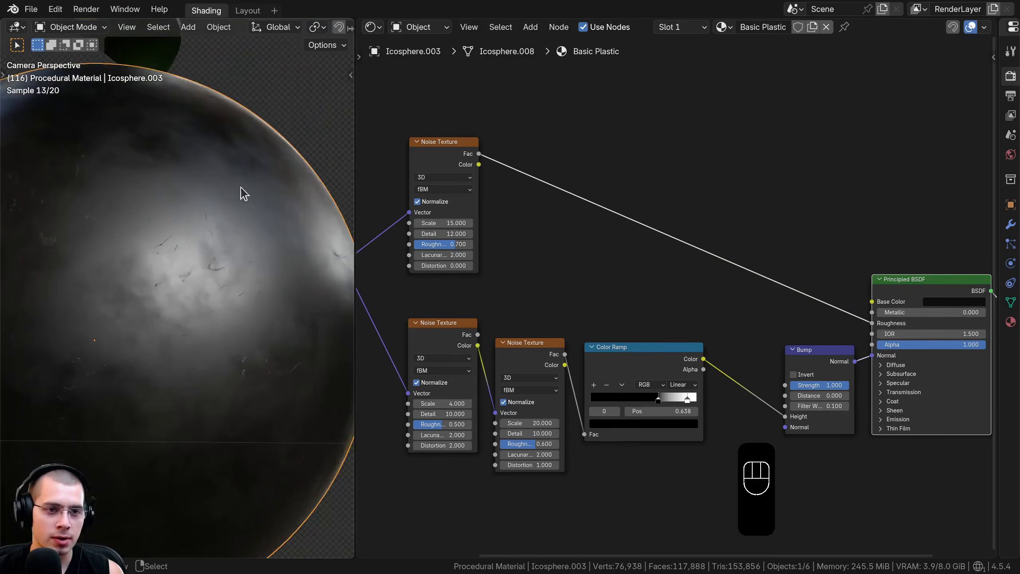
Insert a Color Ramp between the upper Noise Texture's Fac and the Principled BSDF's Roughness
shift+middle_drag(244, 192, 199, 212)
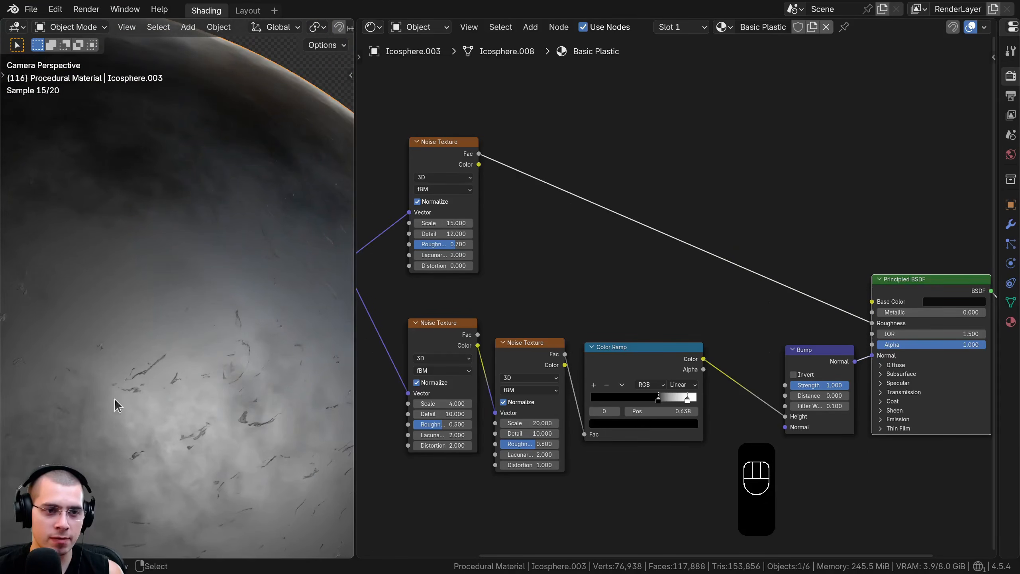
shift+middle_drag(115, 398, 113, 288)
scroll(161, 261, down, 2)
scroll(169, 257, down, 3)
scroll(619, 249, up, 3)
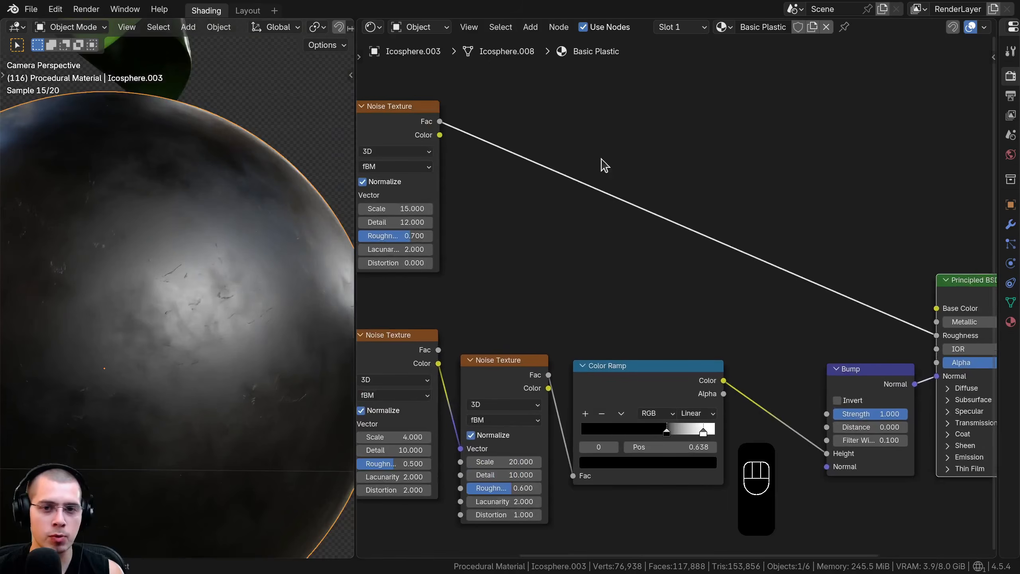
middle_drag(604, 165, 667, 199)
key(shift+a)
text(ram)
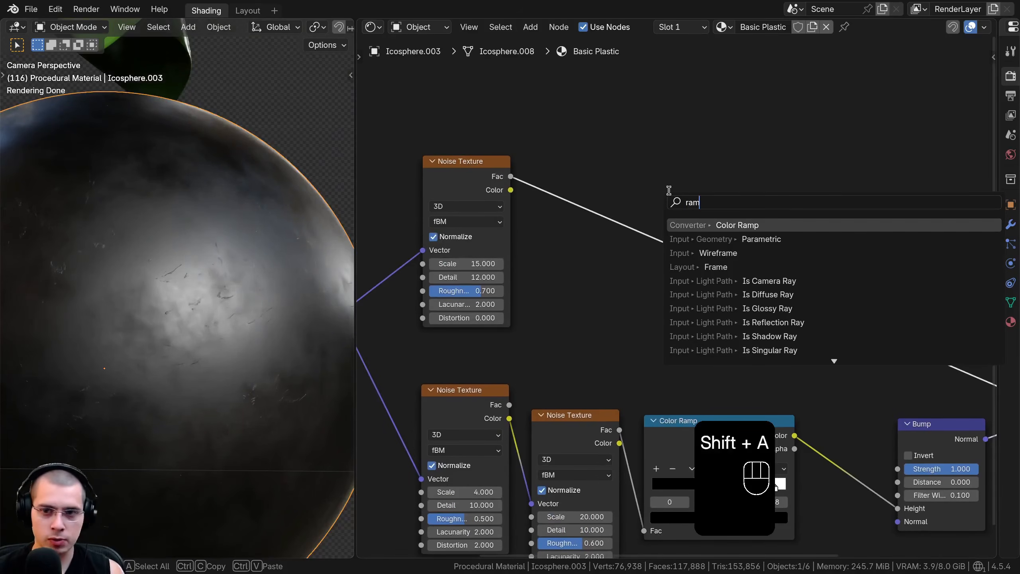
click(727, 225)
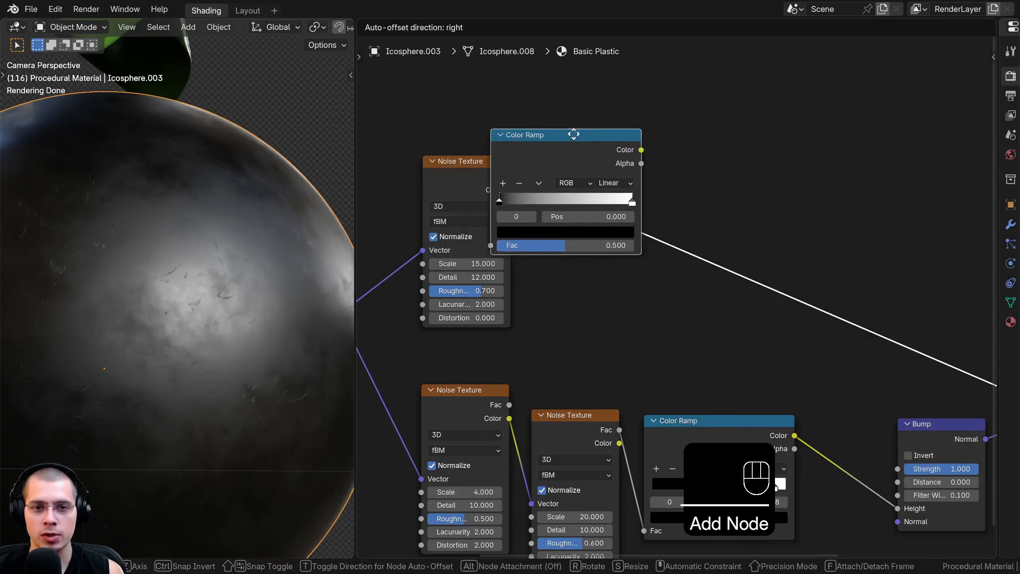
click(538, 165)
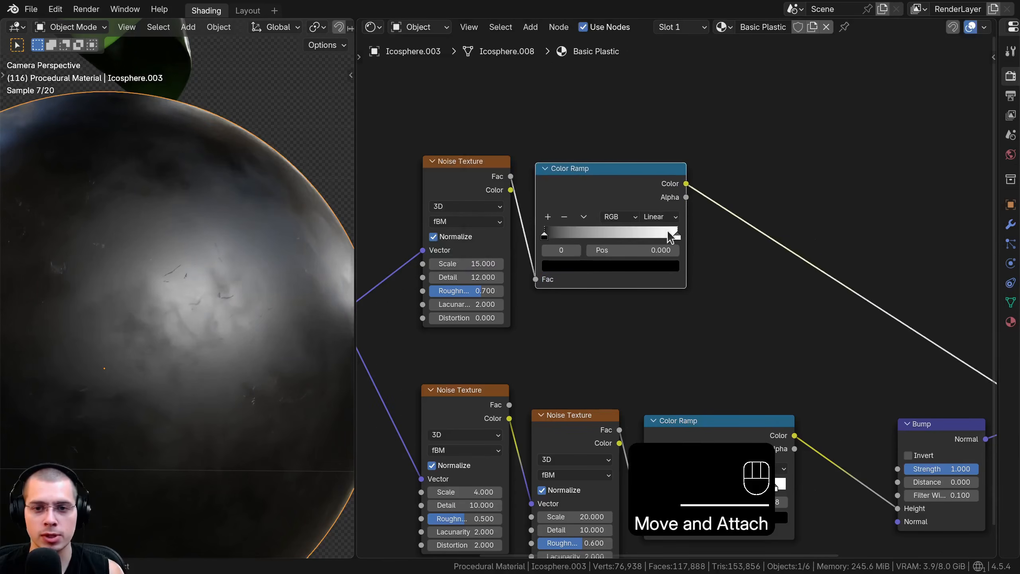
Darken the white stop of the roughness Color Ramp to grey #B1B1B1 and check its hex value
click(677, 234)
click(643, 266)
mouse_move(659, 92)
mouse_down()
mouse_move(657, 121)
mouse_move(656, 94)
mouse_up()
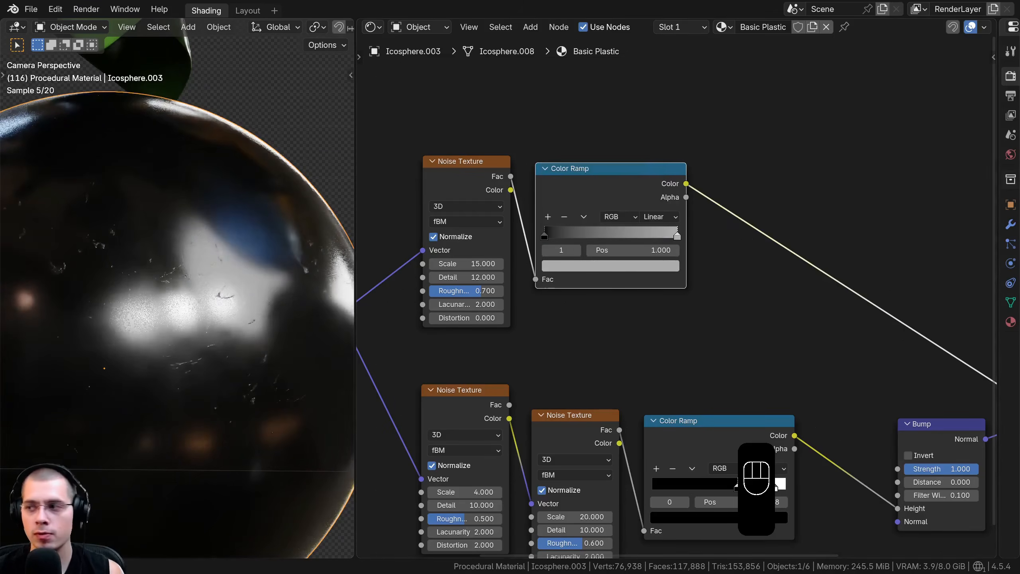
middle_drag(465, 219, 482, 255)
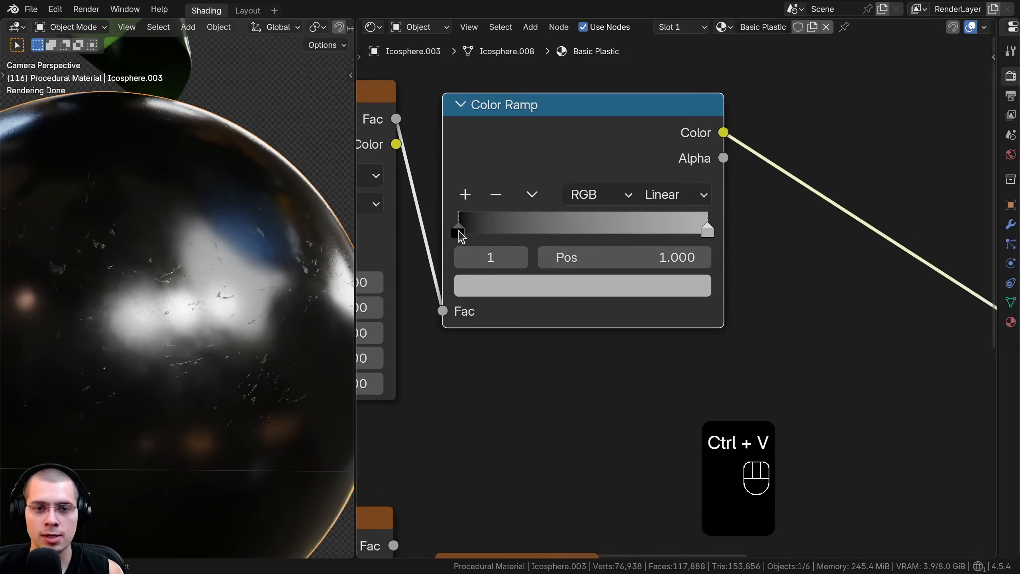
mouse_move(459, 230)
mouse_down()
mouse_move(509, 224)
mouse_move(457, 223)
mouse_up()
click(713, 228)
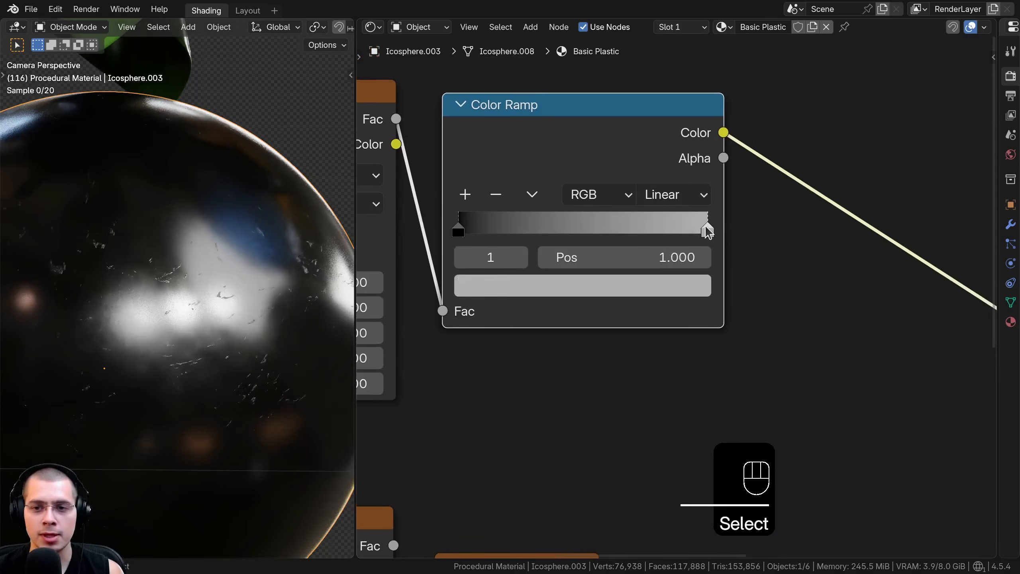
click(649, 290)
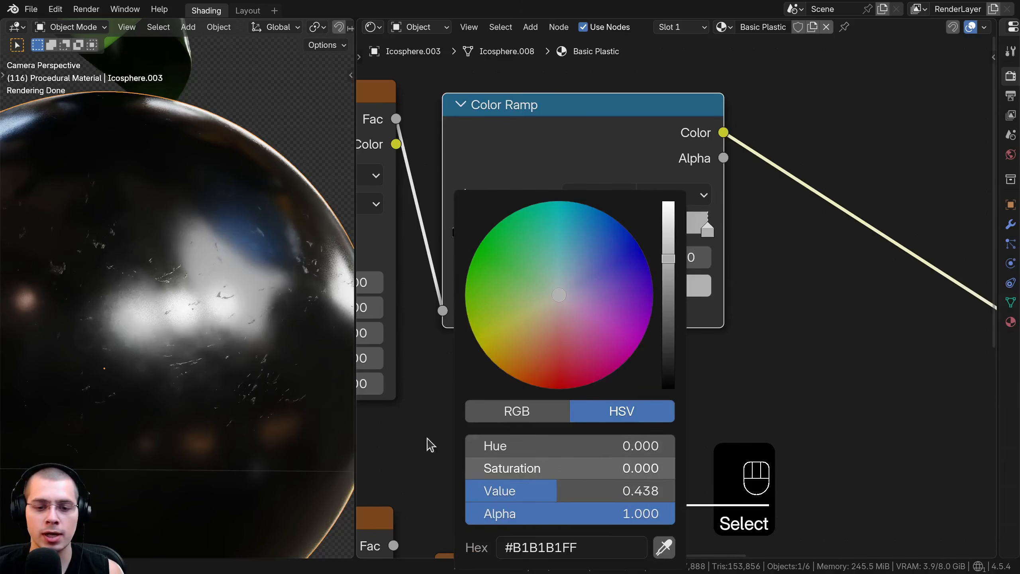
scroll(582, 386, up, 1)
middle_drag(582, 386, 586, 537)
click(527, 432)
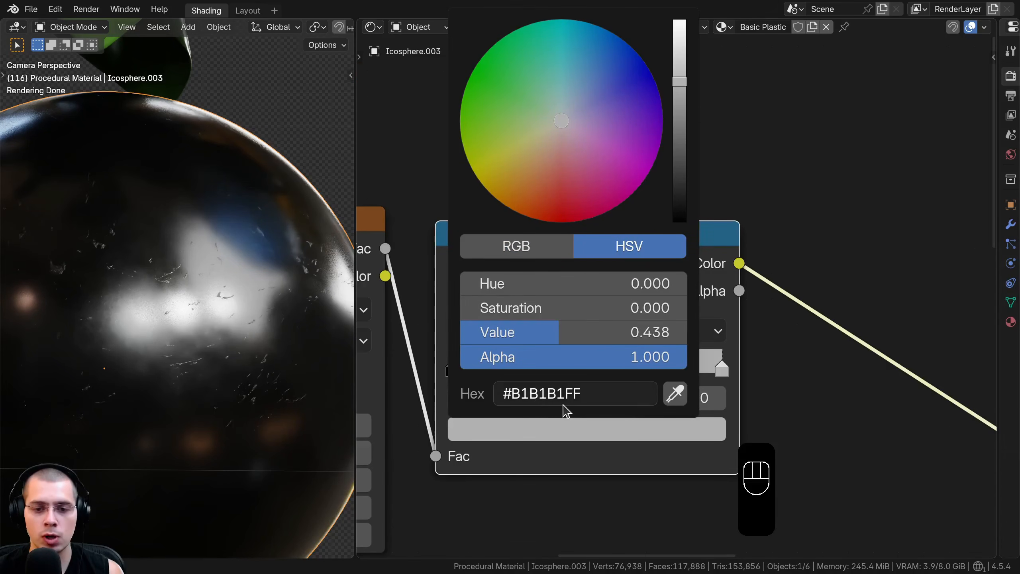
Inspect the sphere's scratches up close and nudge the lower Color Ramp toward its Noise Texture
scroll(161, 342, up, 2)
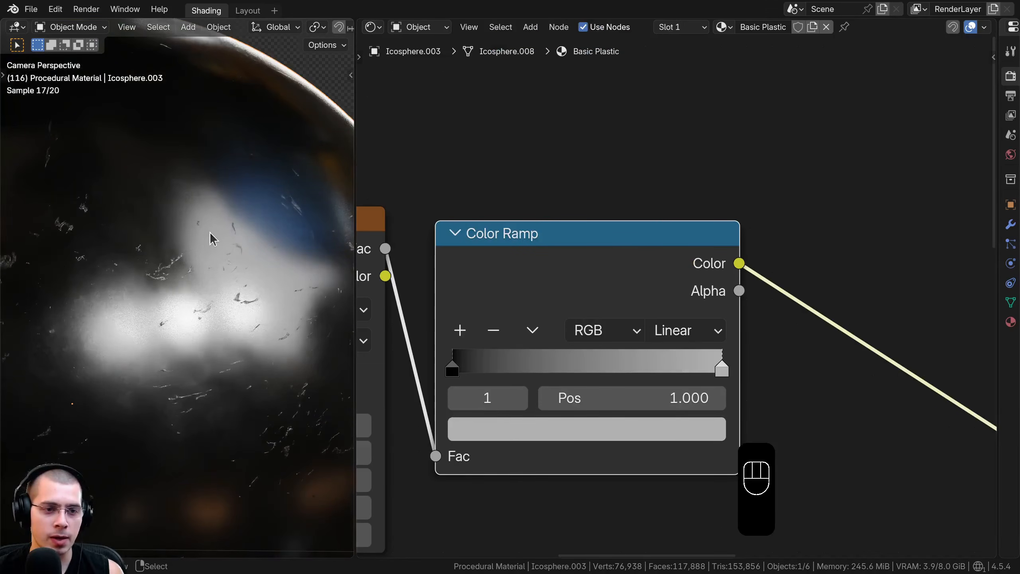
scroll(683, 296, down, 9)
drag(651, 297, 651, 295)
middle_drag(651, 296, 576, 115)
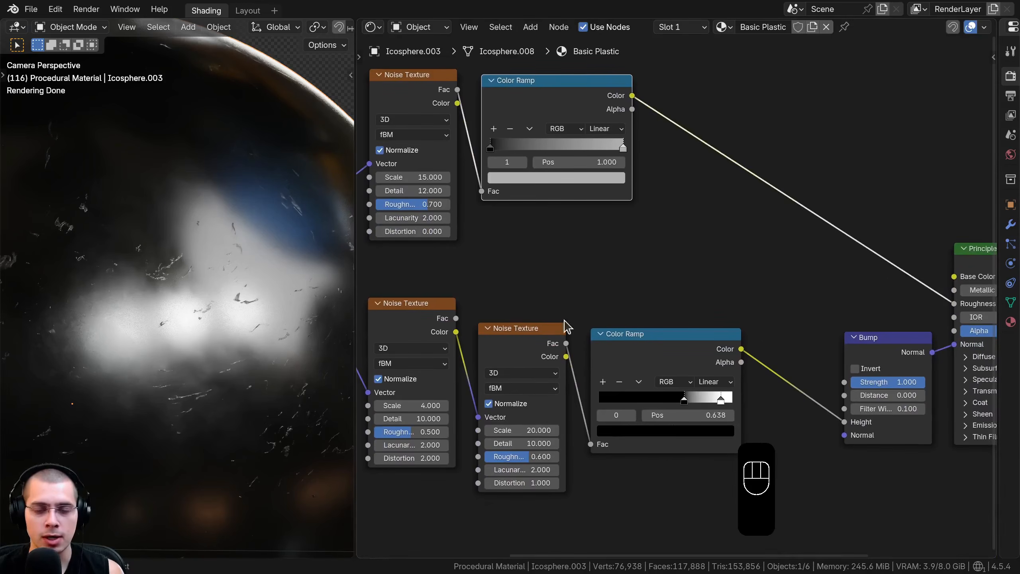
scroll(177, 251, up, 2)
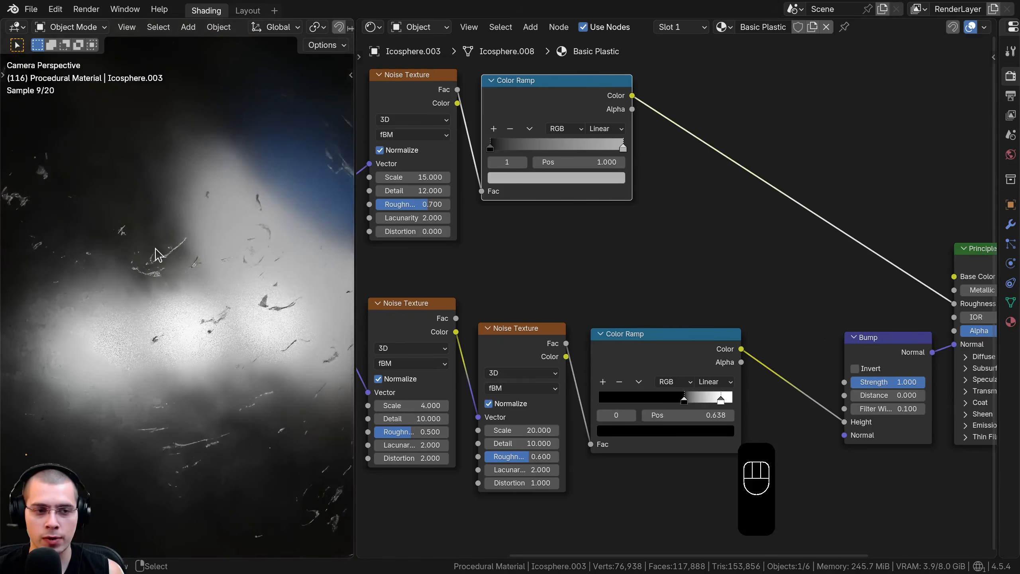
scroll(277, 289, up, 1)
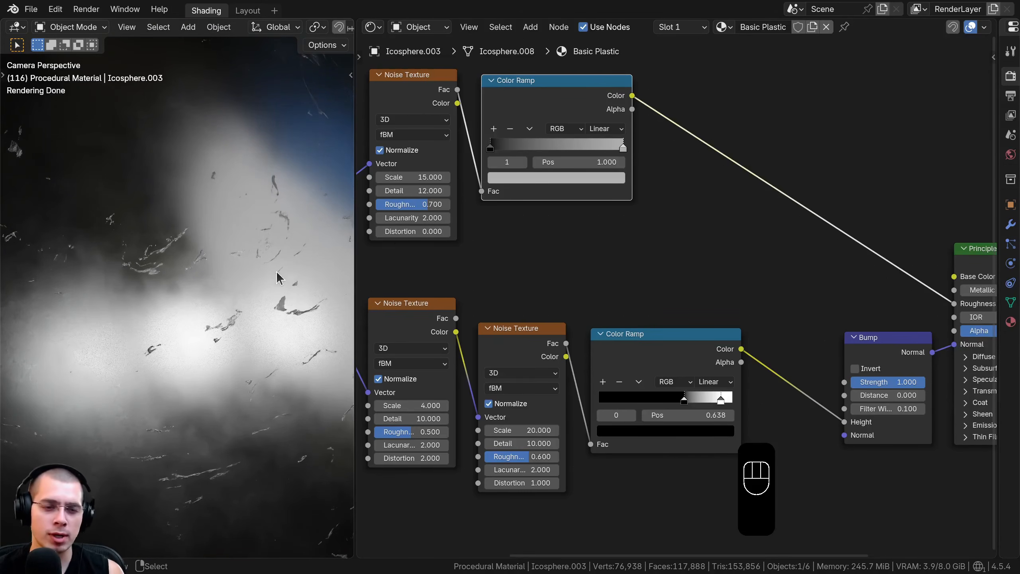
scroll(606, 304, down, 2)
middle_drag(598, 308, 585, 322)
drag(605, 349, 602, 348)
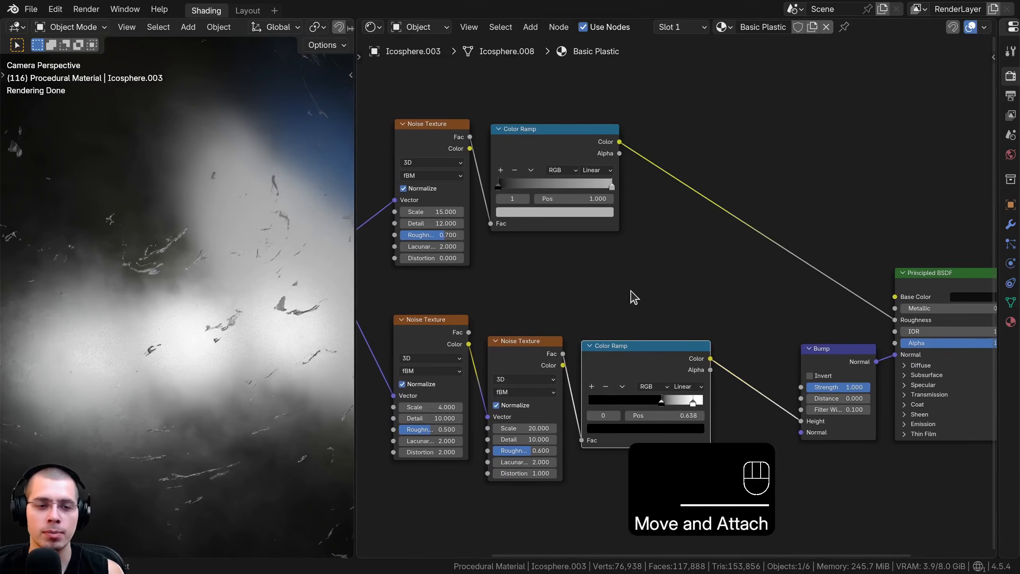
Insert a Lighten Mix Color node between the upper Color Ramp and the Principled BSDF's Roughness, then shift it further from the ramp
middle_drag(669, 208, 640, 266)
key(shift+a)
text(light)
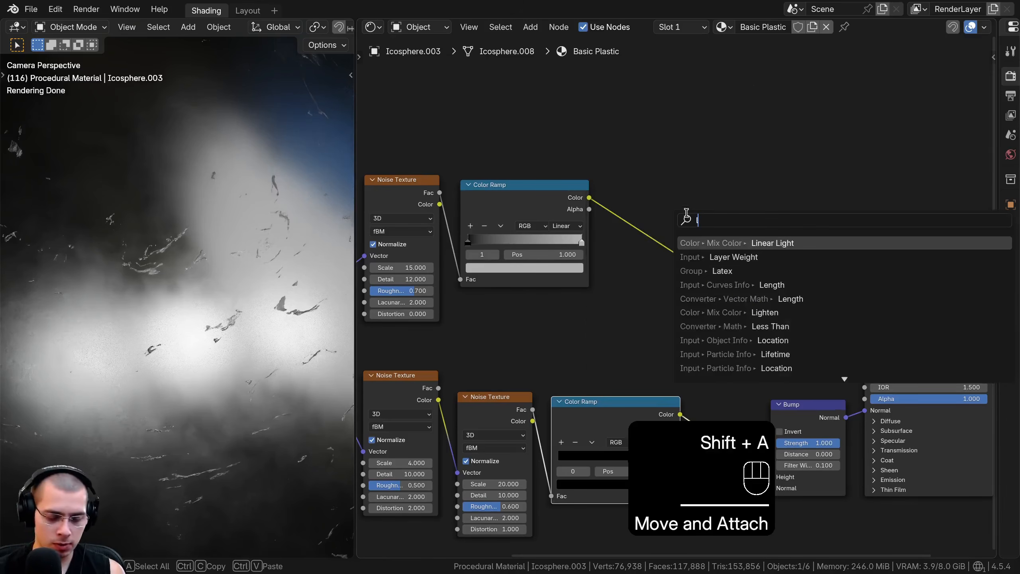
click(691, 241)
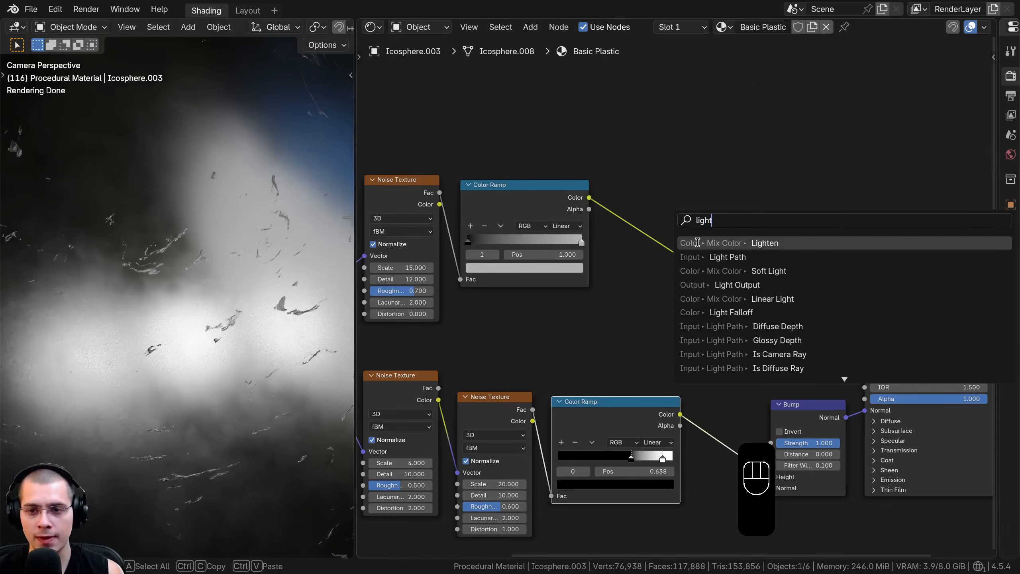
click(701, 236)
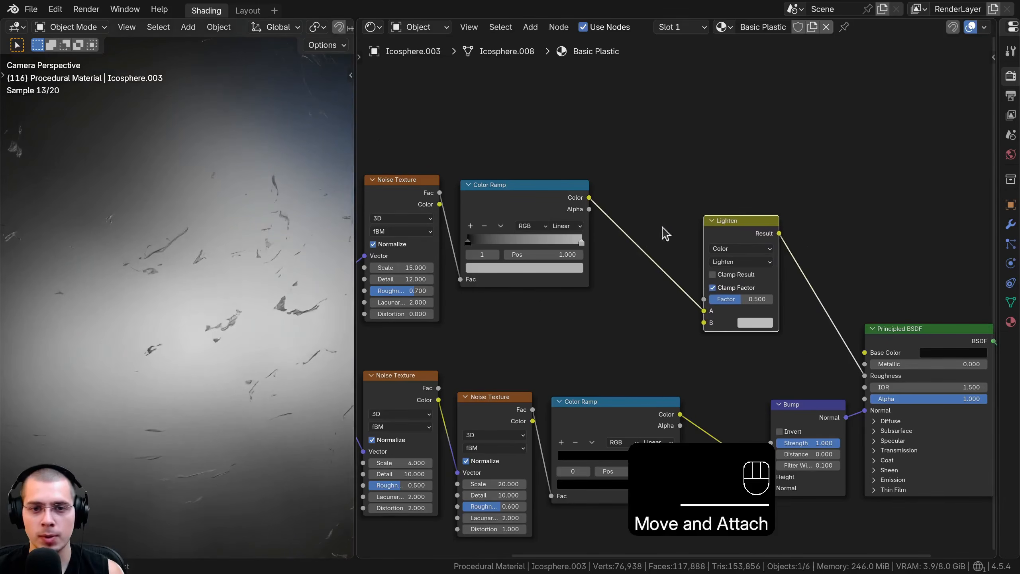
middle_drag(701, 259, 693, 243)
drag(742, 208, 754, 206)
Connect the lower Color Ramp's Color output to the Factor input of the Lighten node
click(618, 396)
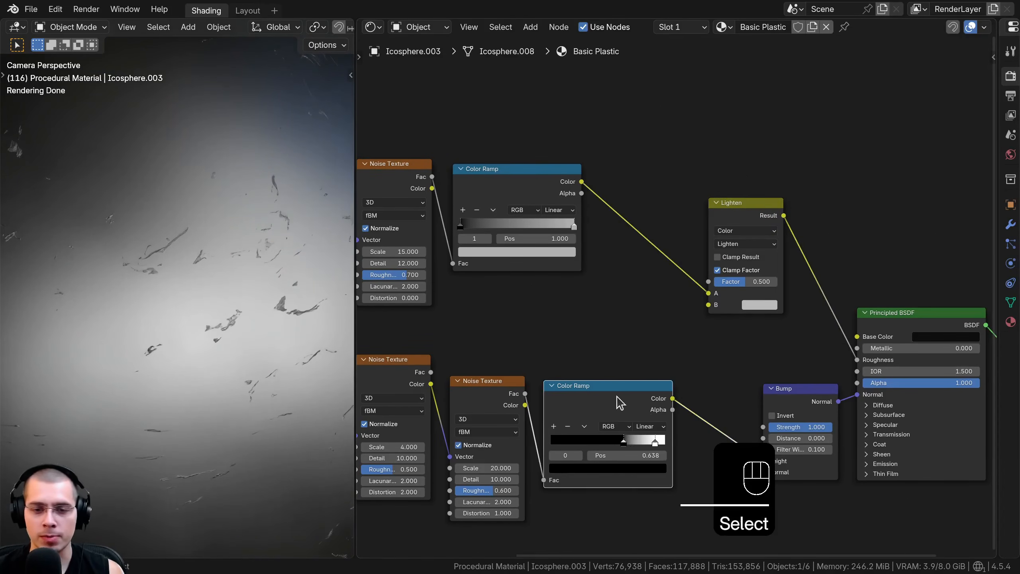
middle_drag(621, 402, 594, 350)
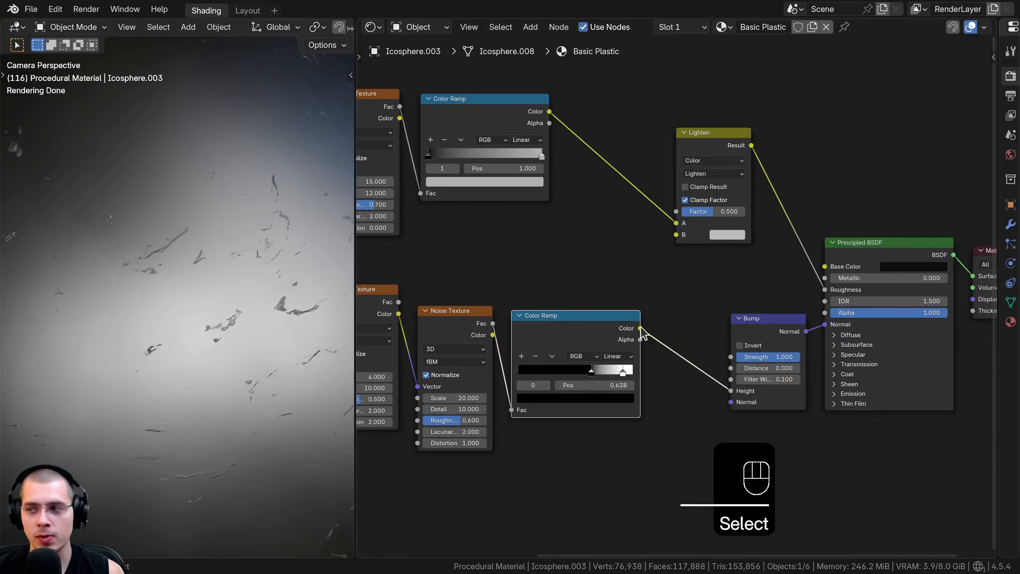
drag(641, 328, 550, 213)
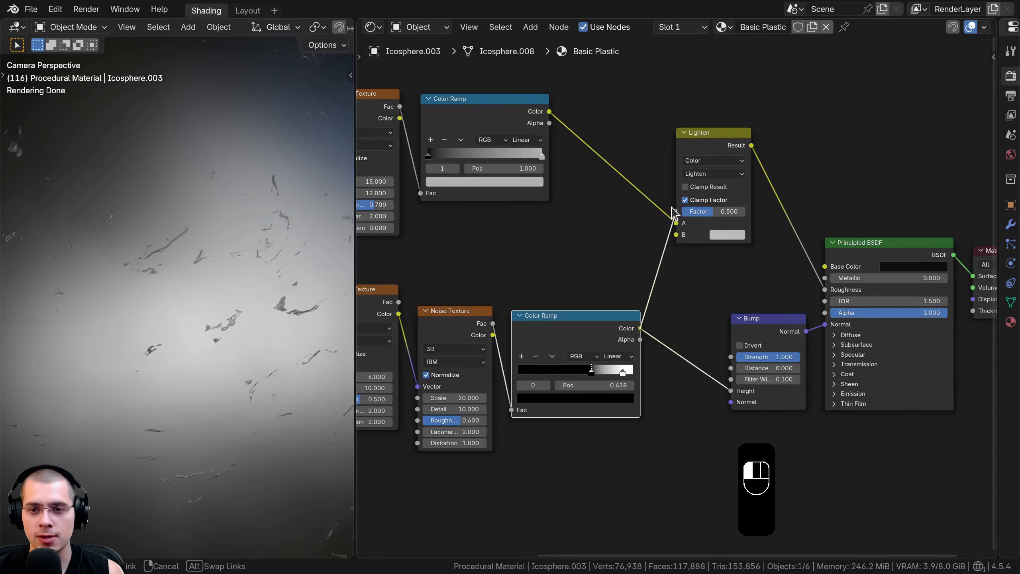
drag(674, 212, 676, 222)
scroll(579, 257, up, 3)
Set the Lighten node's B color to pure white and preview its result on the sphere
click(601, 273)
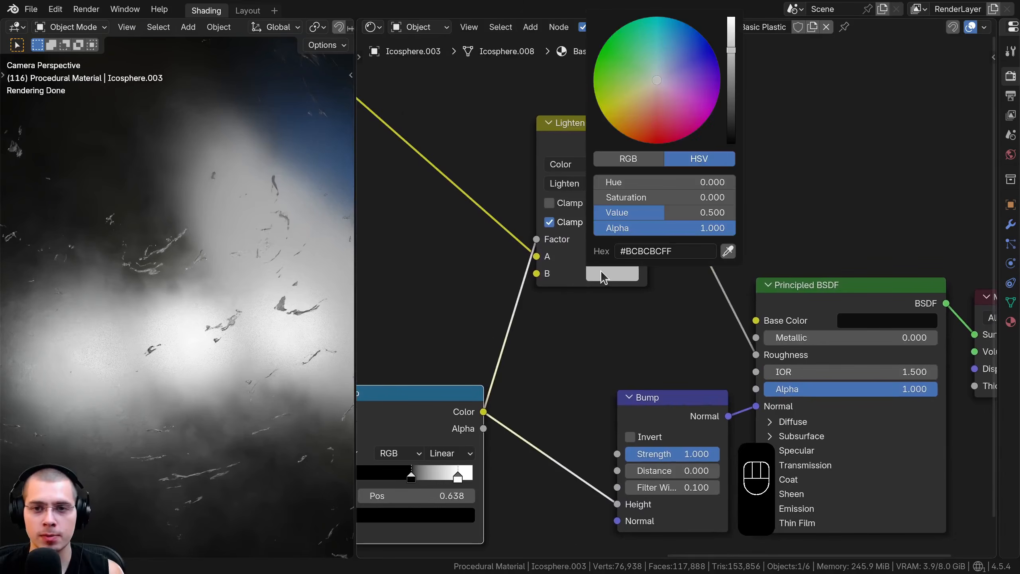
scroll(601, 273, up, 10)
drag(612, 124, 660, 138)
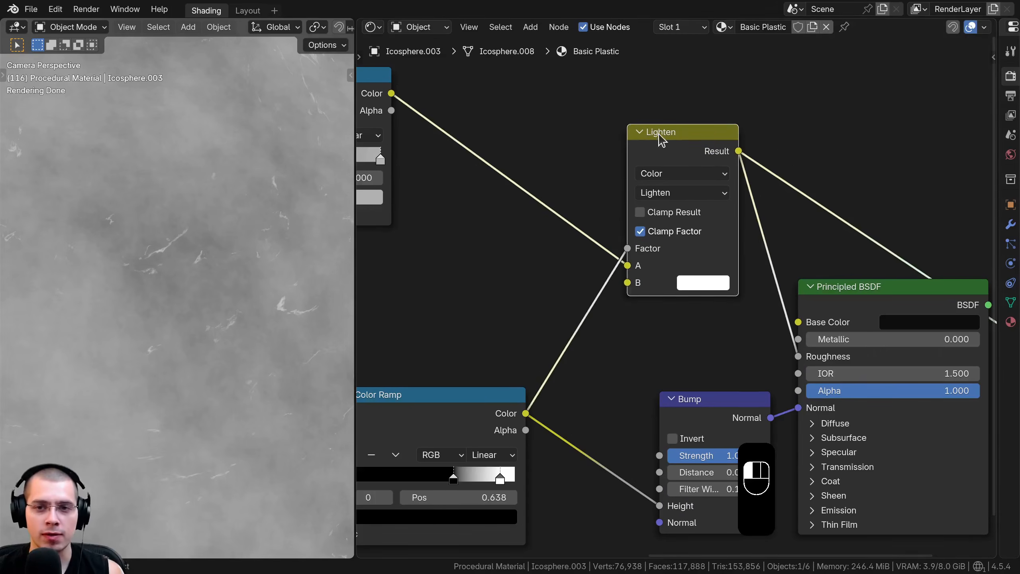
click(683, 282)
drag(822, 69, 822, 27)
shift+middle_drag(254, 212, 265, 244)
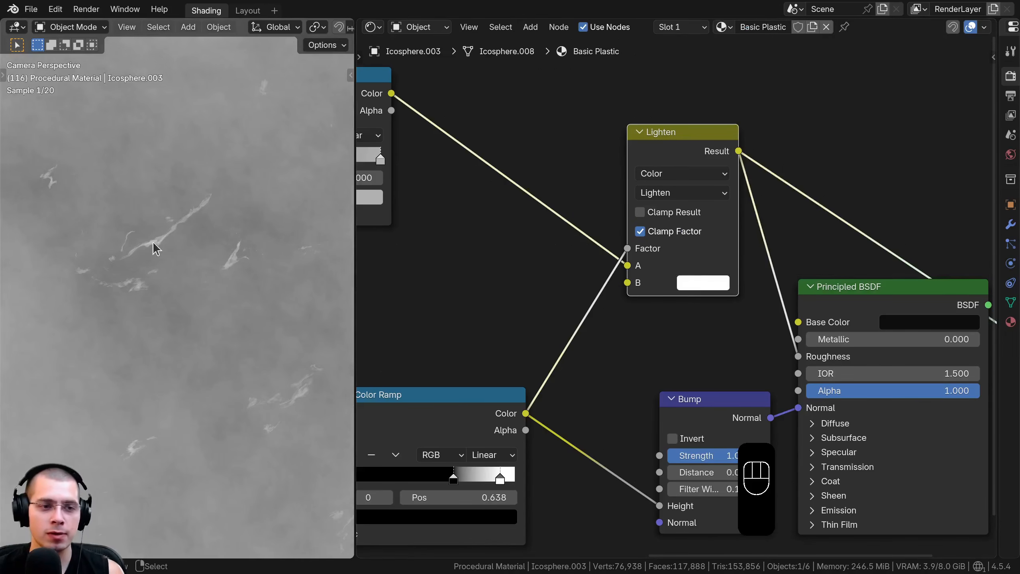
Switch the preview back to the Principled BSDF and examine the scratches' roughness up close
scroll(670, 277, down, 3)
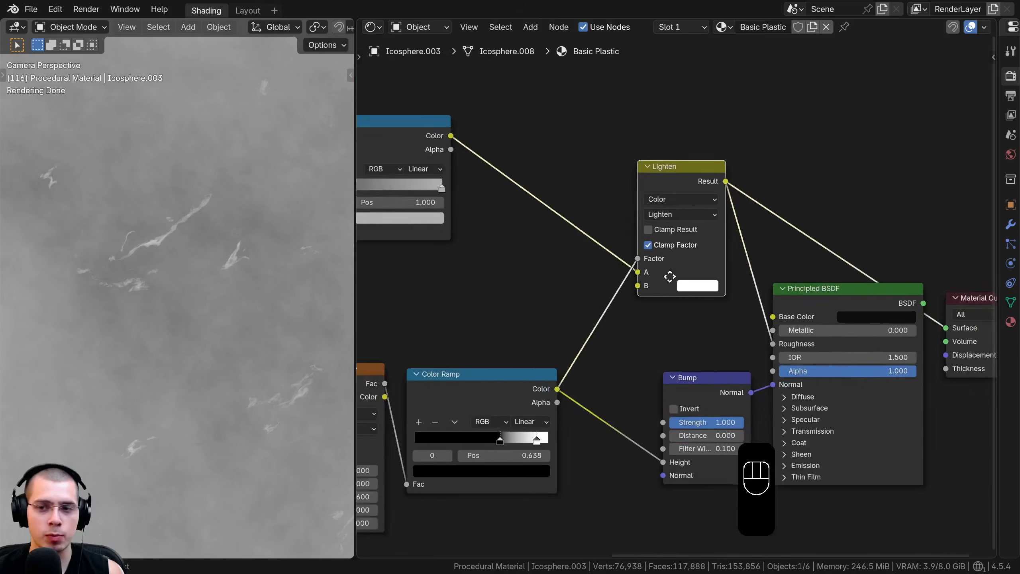
middle_drag(670, 275, 572, 253)
ctrl+shift+click(716, 273)
scroll(143, 250, up, 2)
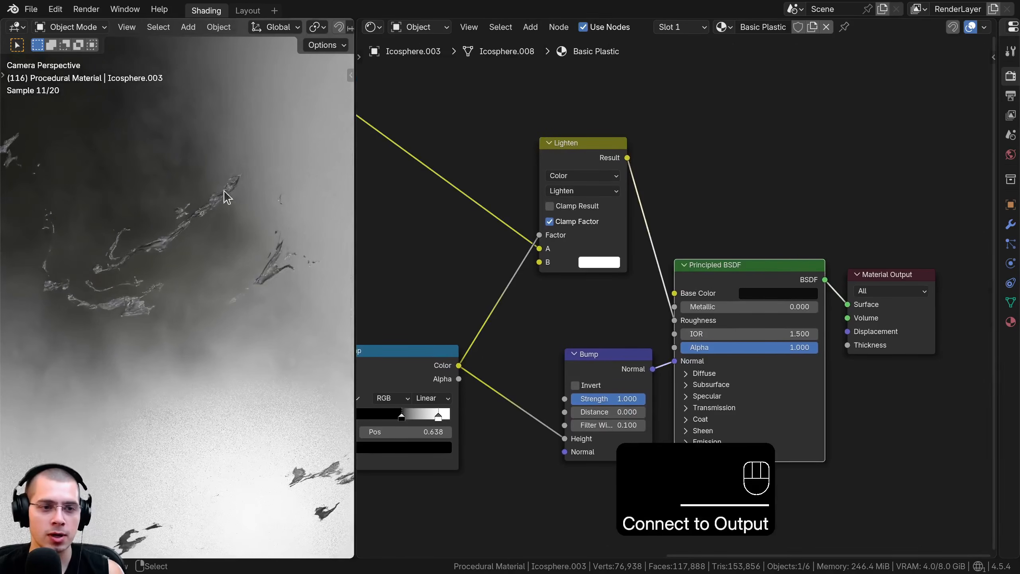
scroll(154, 269, down, 3)
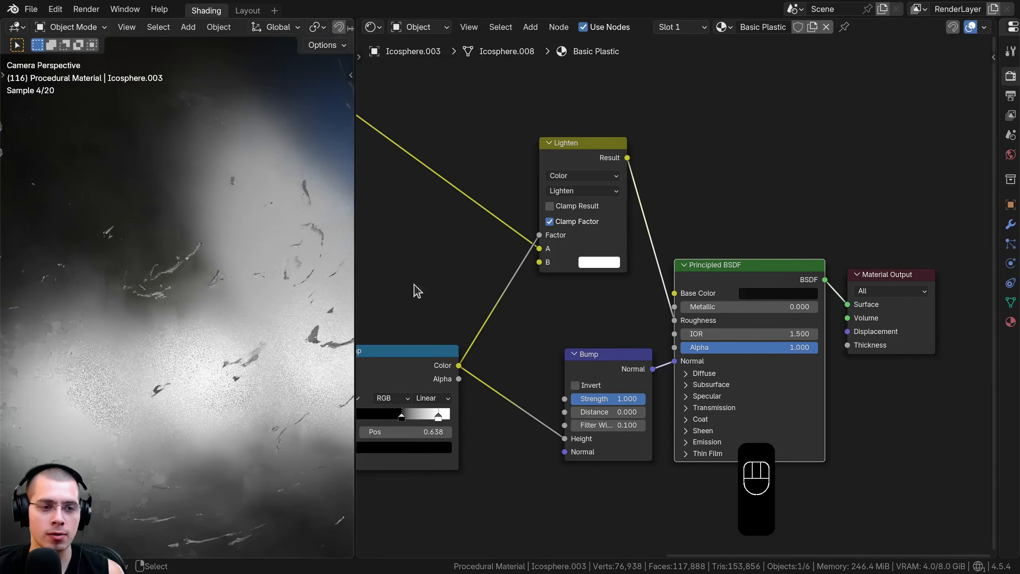
scroll(558, 273, down, 2)
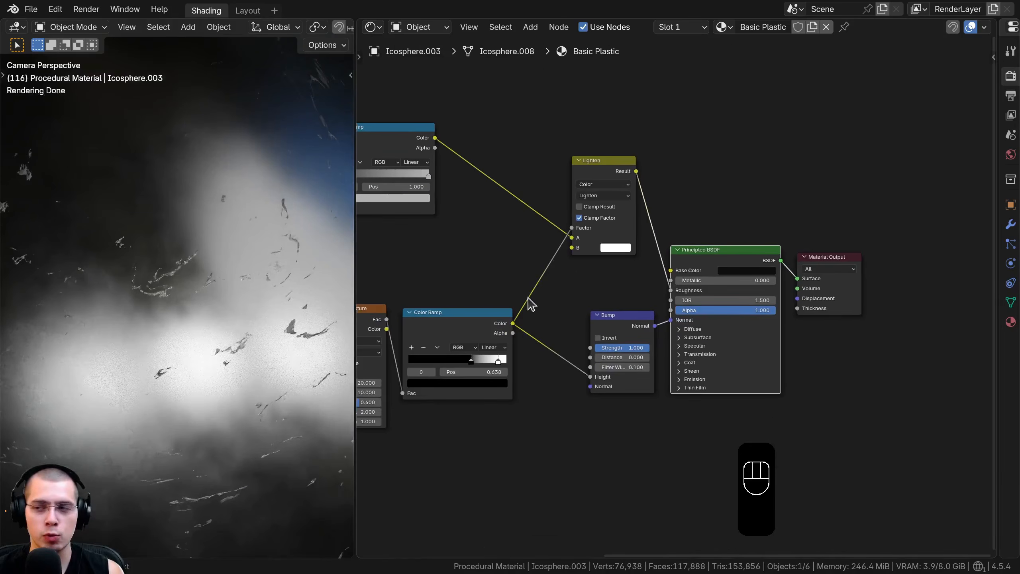
Duplicate the lower Color Ramp and insert the copy between the original ramp and the Lighten node's Factor
click(451, 304)
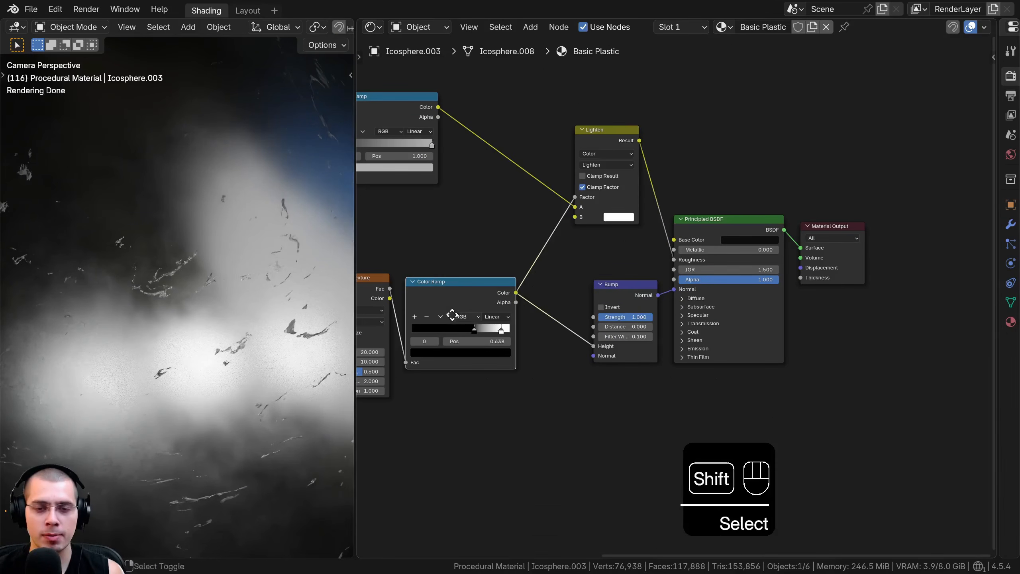
key(shift+d)
click(500, 261)
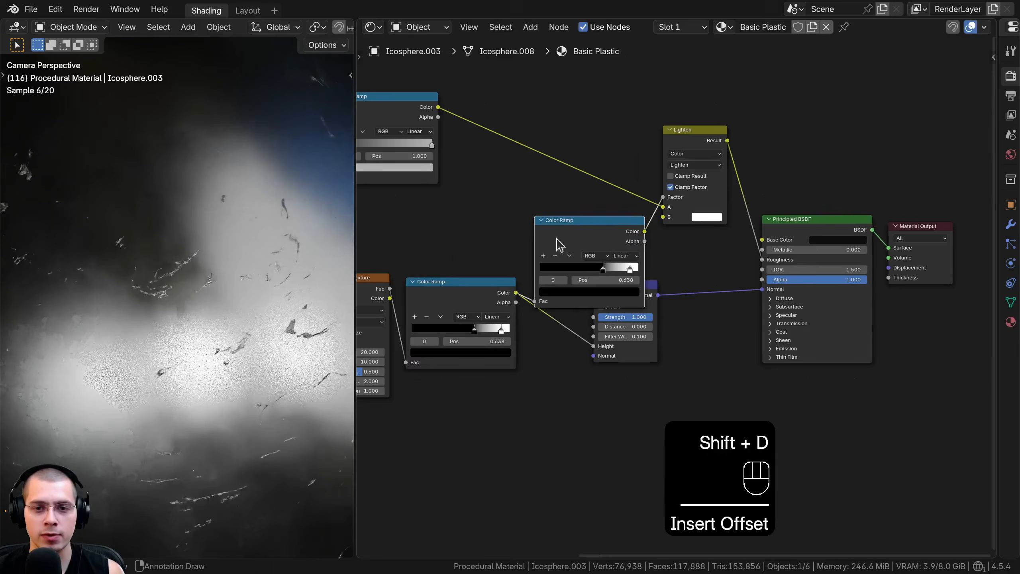
drag(556, 239, 585, 220)
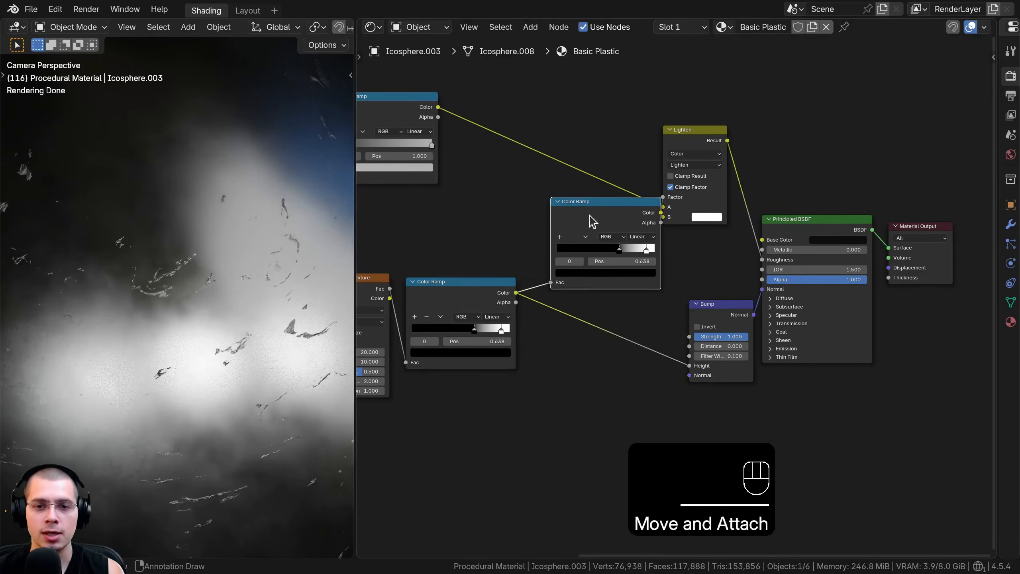
Reset the duplicated Color Ramp to defaults and move its white stop to about position 0.18
scroll(606, 241, up, 2)
key(BackSpace)
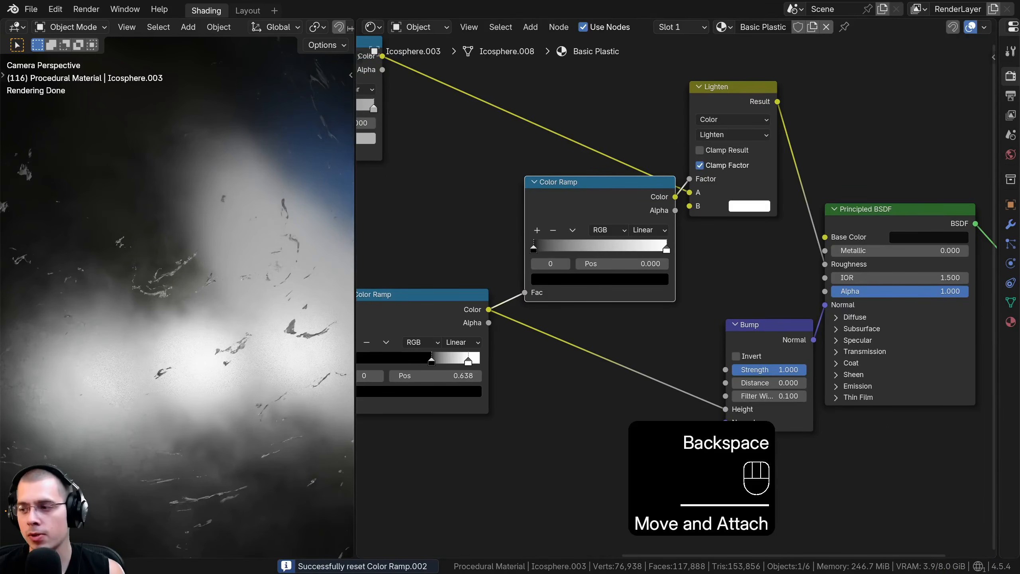
scroll(674, 233, up, 3)
drag(733, 251, 604, 255)
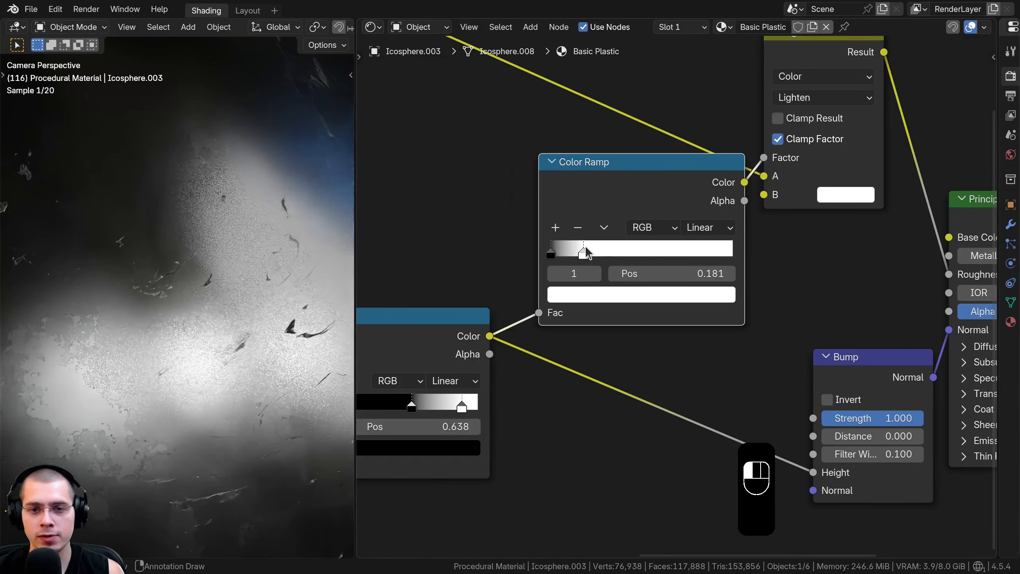
Preview the duplicated Color Ramp's output, compare the white stop at 1.000, and set it to position 0.183
ctrl+shift+click(603, 188)
drag(592, 189, 581, 189)
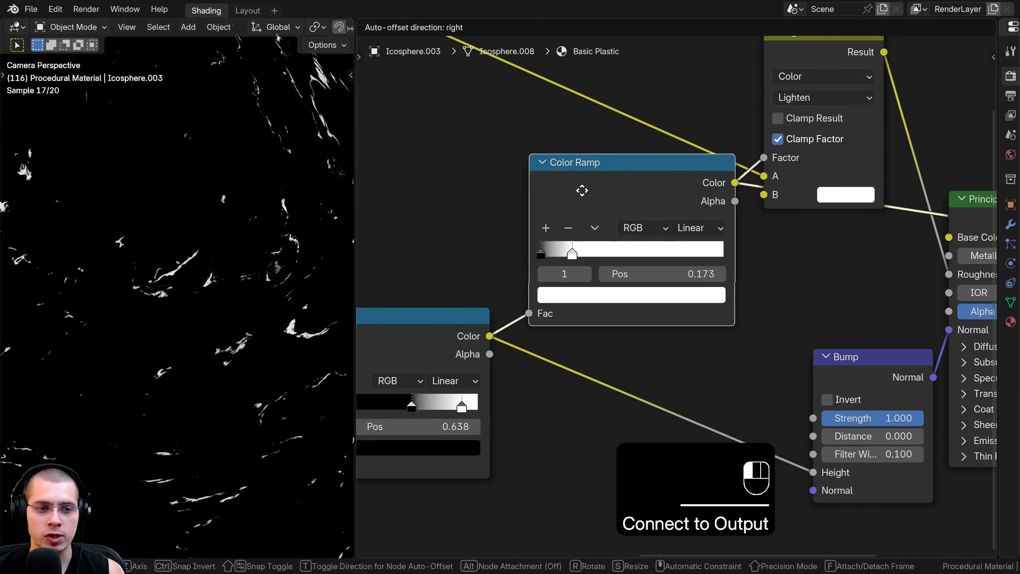
drag(572, 254, 829, 246)
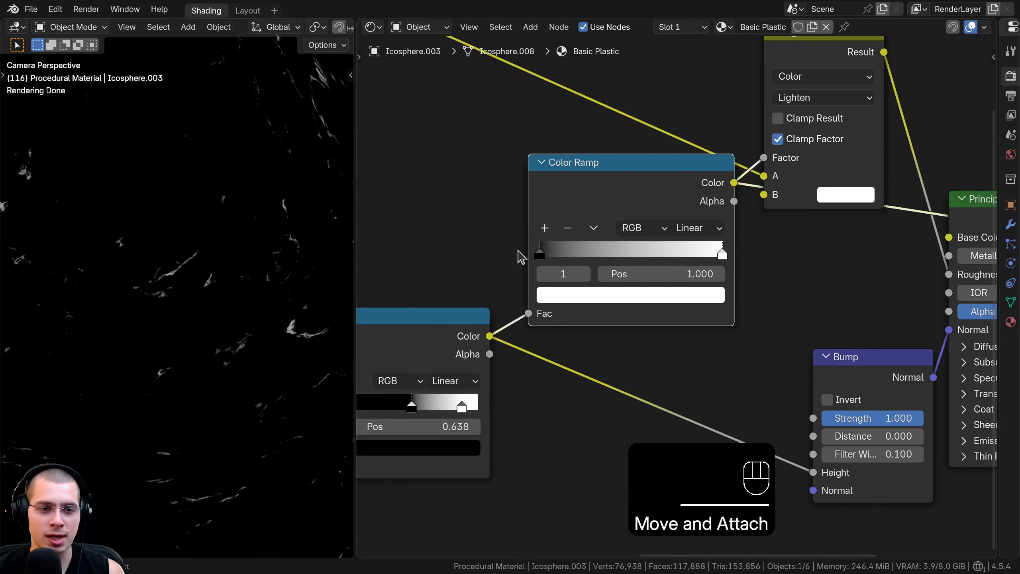
drag(723, 253, 577, 255)
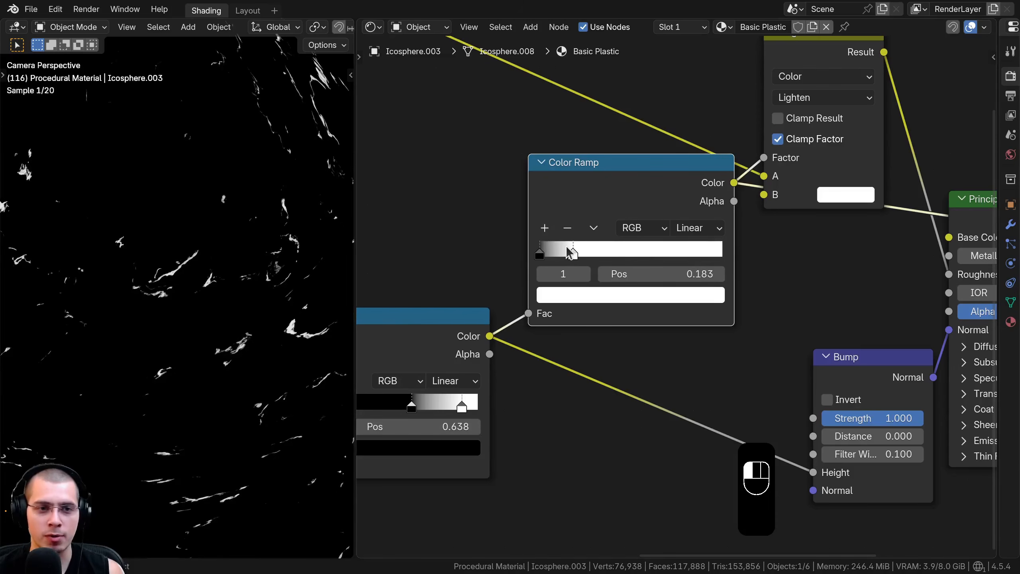
Preview the Lighten node's result on the sphere and examine the scratches in the roughness mask
middle_drag(827, 105, 731, 212)
ctrl+shift+click(715, 159)
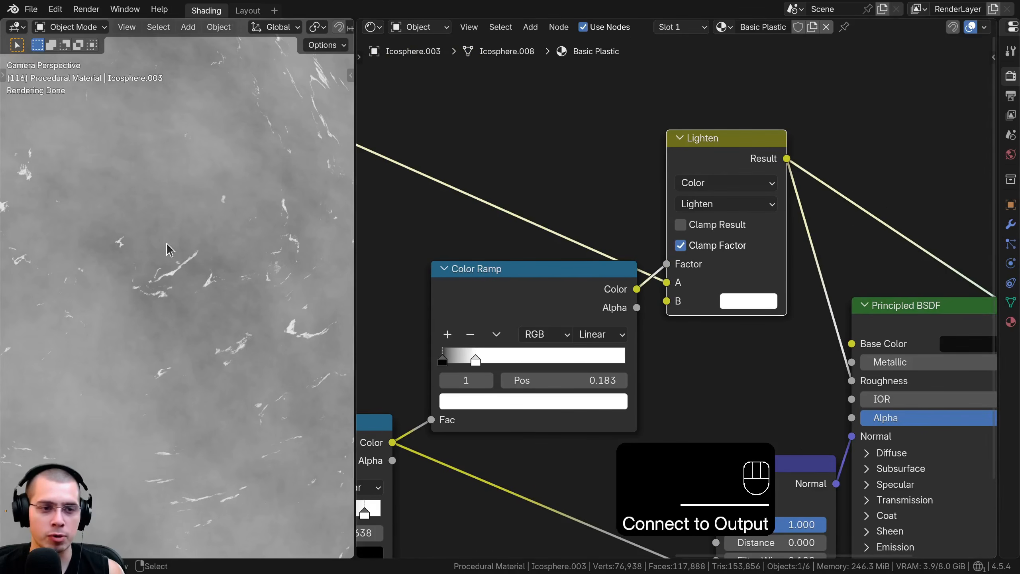
shift+middle_drag(195, 192, 205, 146)
scroll(271, 293, down, 2)
shift+middle_drag(275, 245, 208, 301)
Connect the Principled BSDF to the output again, shift the node slightly, and inspect the scratches on the shaded sphere
middle_drag(907, 314, 639, 282)
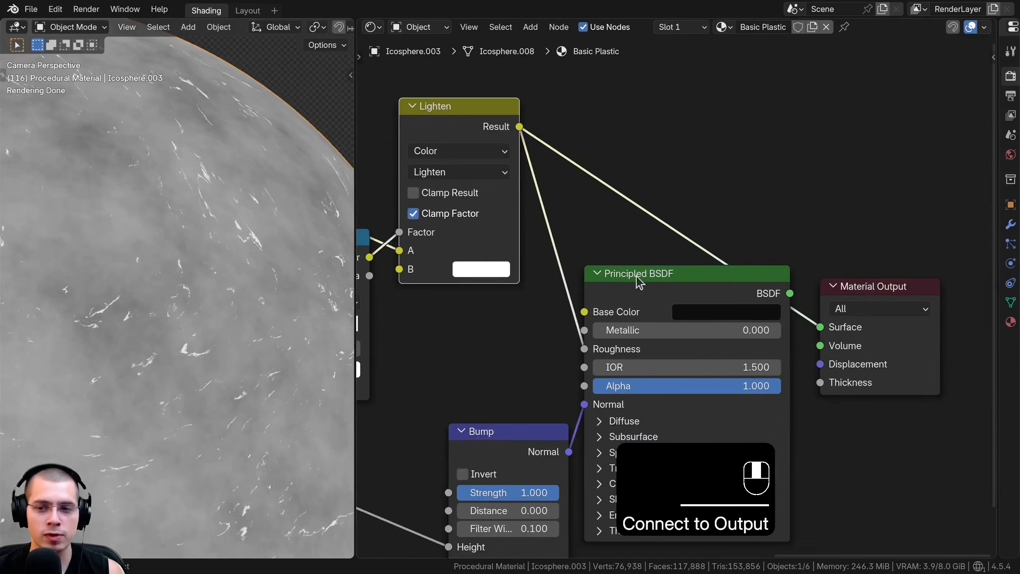
ctrl+shift+click(680, 292)
drag(673, 290, 684, 290)
shift+middle_drag(125, 329, 142, 274)
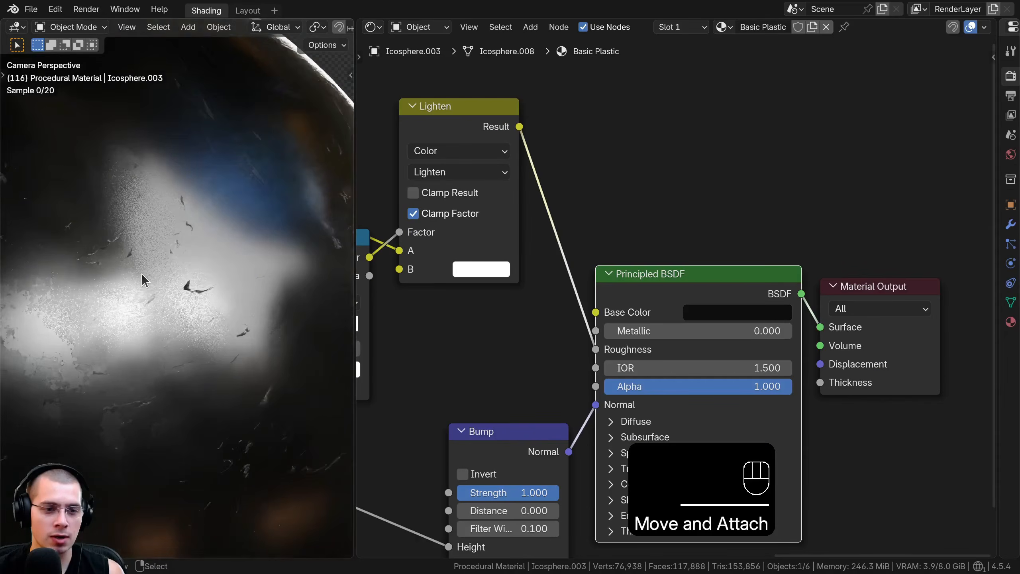
scroll(210, 276, up, 4)
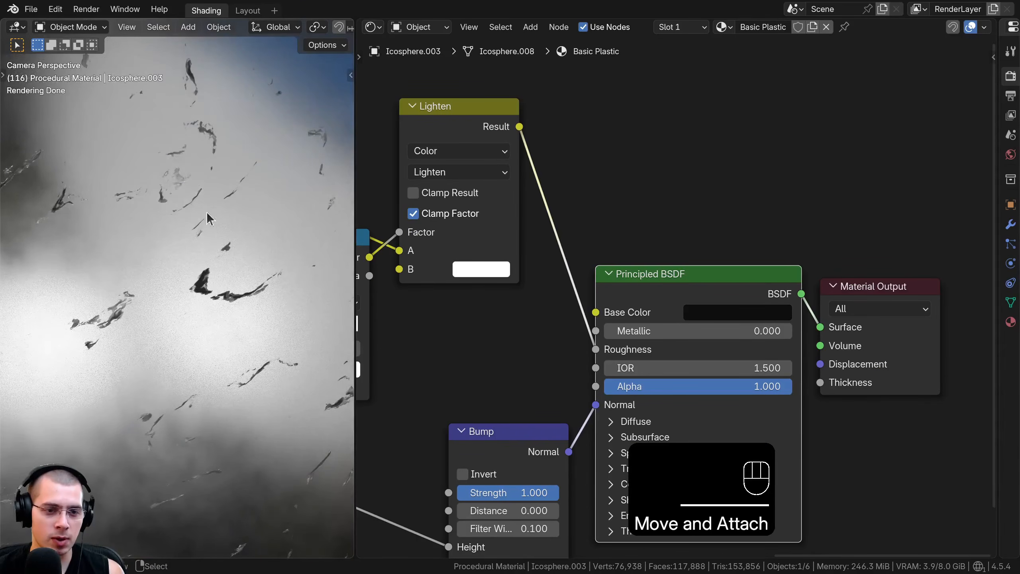
scroll(191, 249, down, 3)
scroll(752, 292, down, 1)
Insert a Hue/Saturation/Value node between the Lighten node's Result and the Principled BSDF's Roughness
middle_drag(751, 292, 788, 355)
key(shift+a)
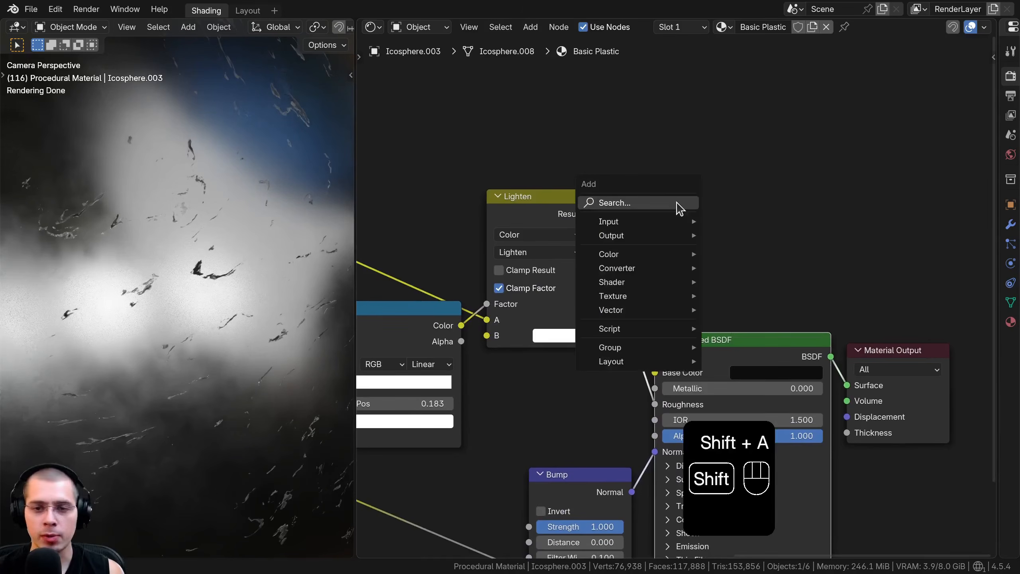
text(hue)
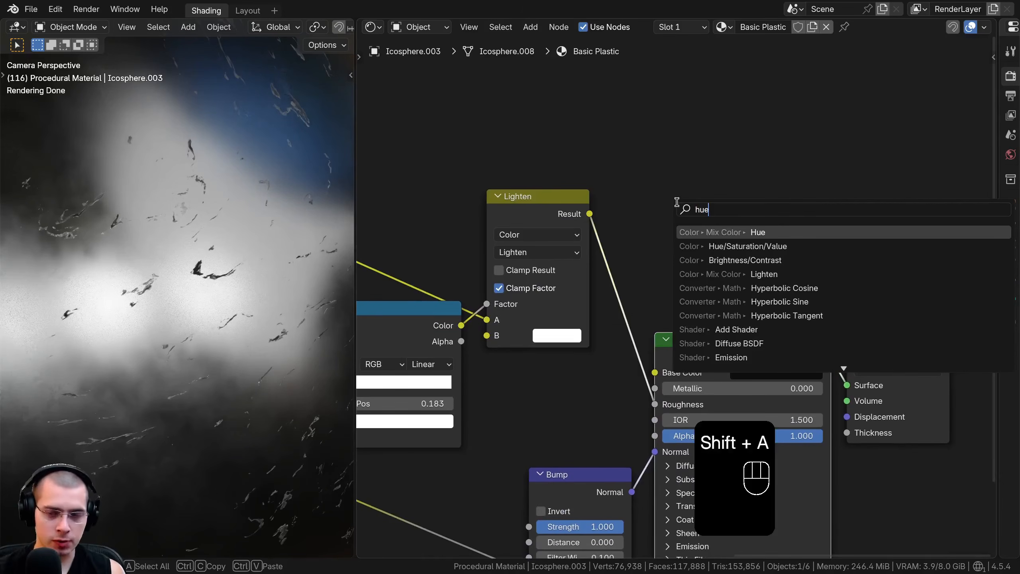
click(723, 246)
click(644, 294)
scroll(639, 293, up, 1)
shift+drag(640, 294, 689, 294)
right_click(659, 294)
drag(661, 219, 686, 227)
key(a)
scroll(671, 299, down, 3)
Try changing the brightness of the Lighten node's B color and return it to white #FFFFFF
middle_drag(543, 327, 614, 289)
scroll(642, 322, up, 1)
click(629, 294)
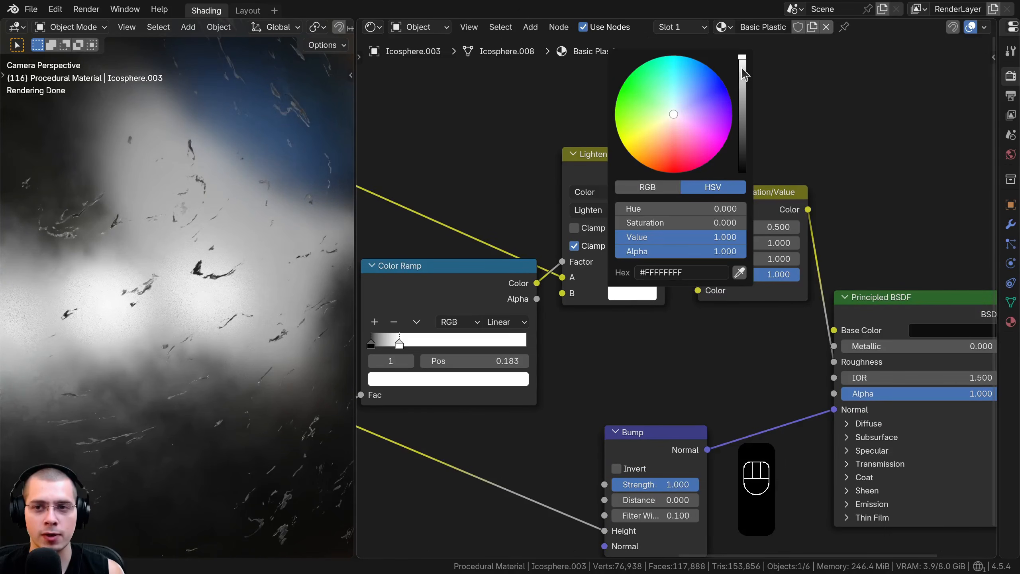
mouse_move(743, 72)
mouse_down()
mouse_move(742, 171)
mouse_move(742, 57)
mouse_up()
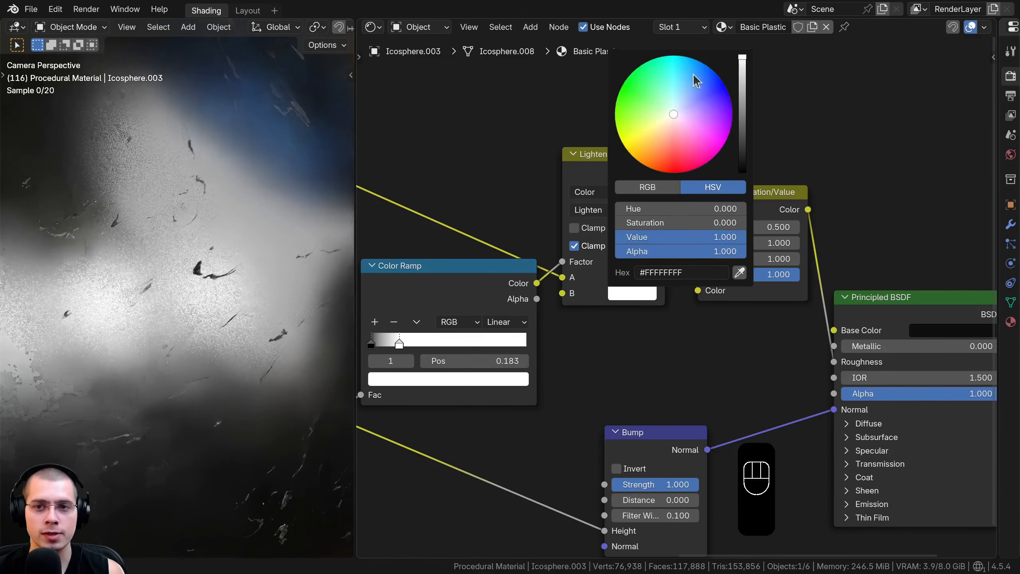
middle_drag(550, 262, 570, 268)
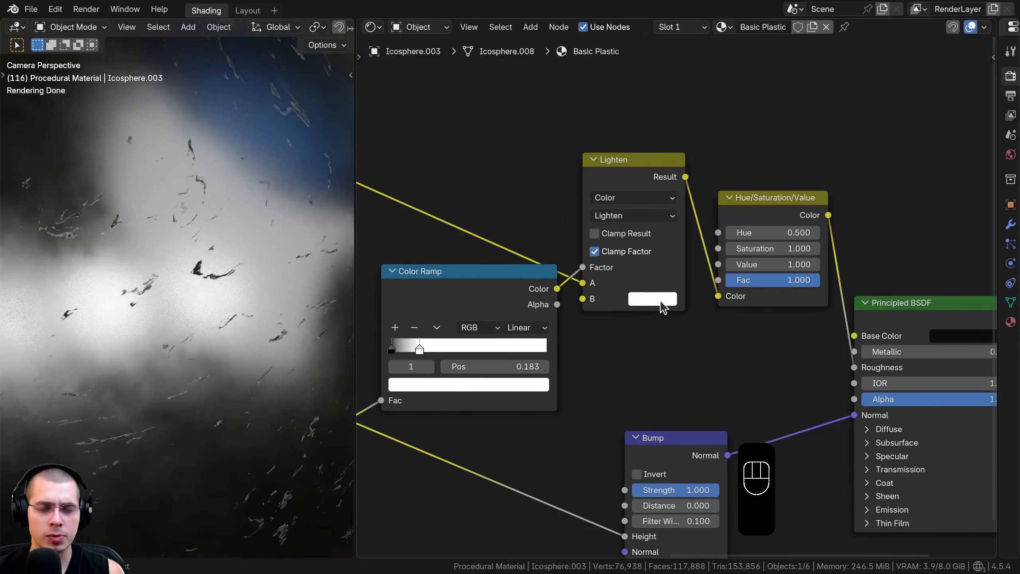
Create a Math Add node above the duplicated Color Ramp and connect its Value to the Lighten node's B input
scroll(551, 200, up, 1)
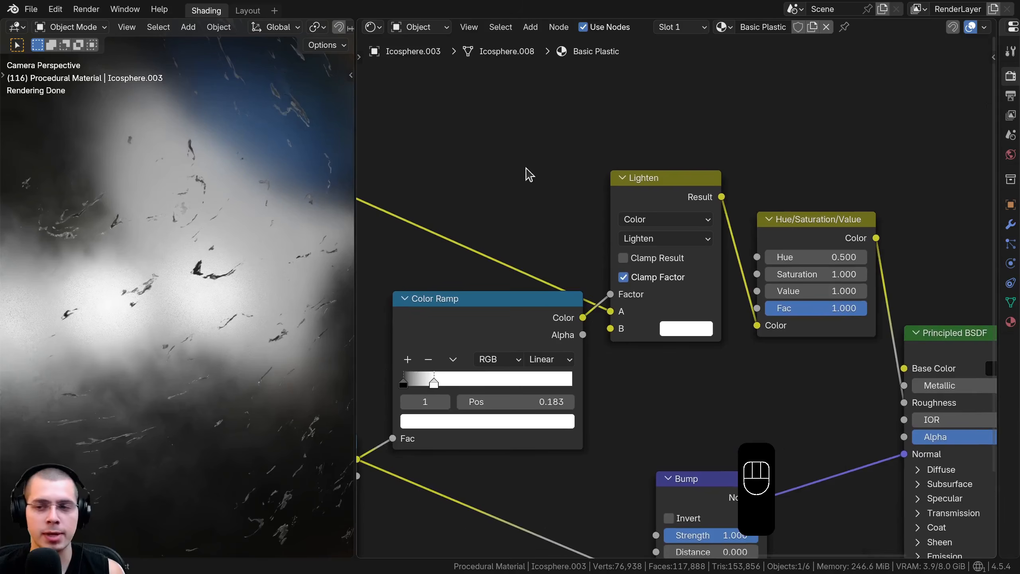
key(shift+a)
text(add)
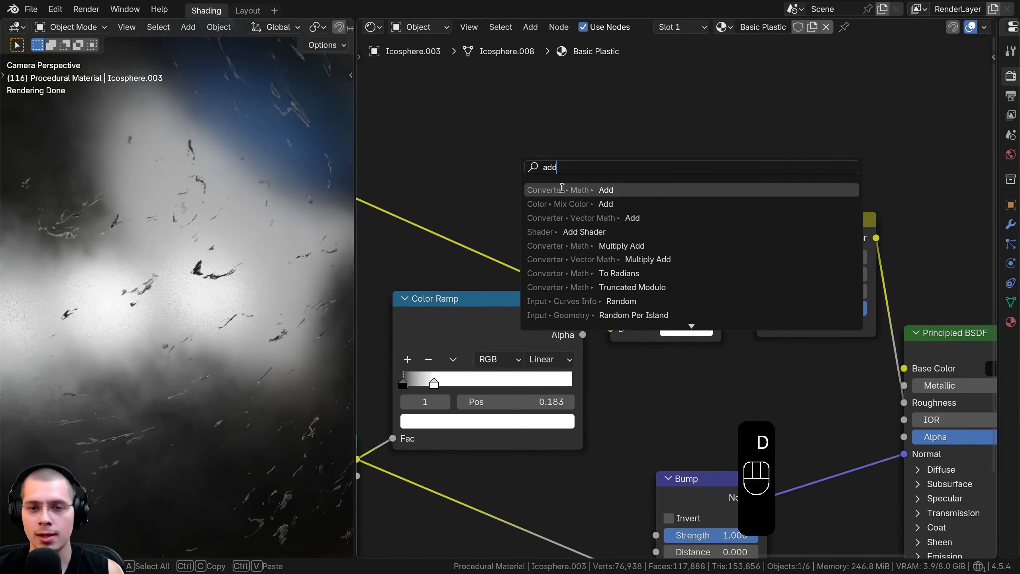
click(562, 188)
click(538, 132)
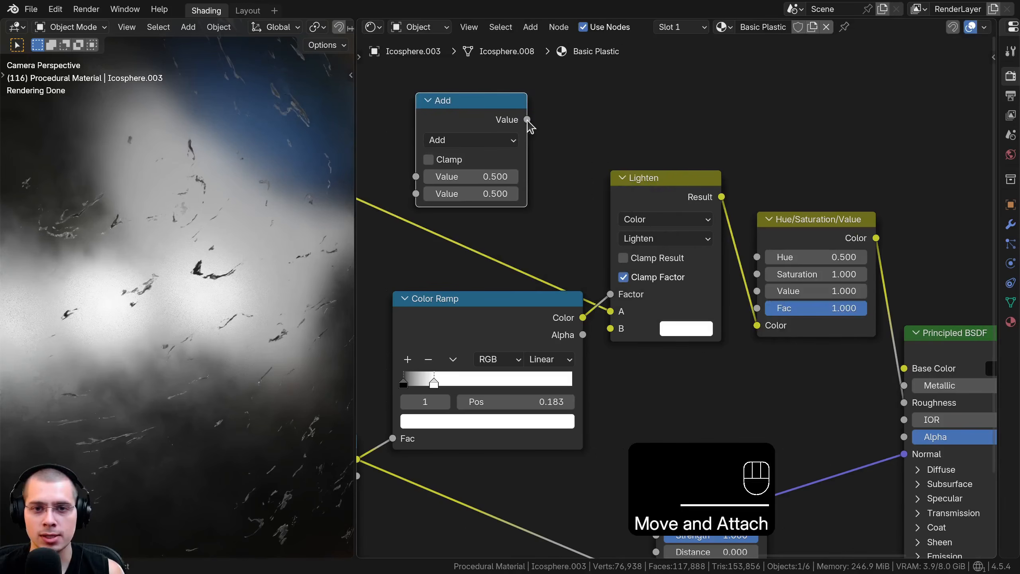
drag(611, 327, 610, 328)
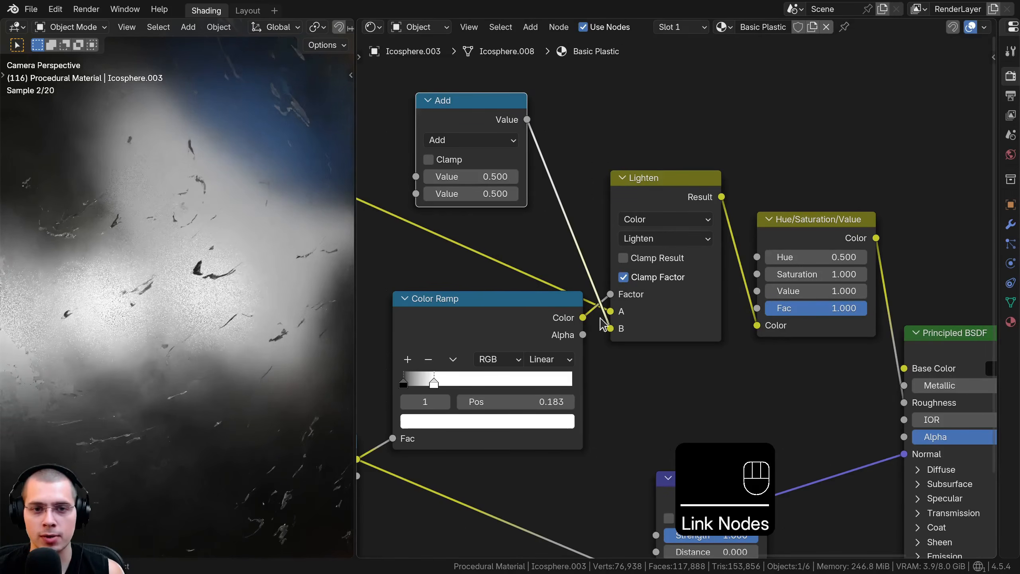
Set the Add node's first value to 1 and its second value to 0
middle_drag(459, 205, 481, 233)
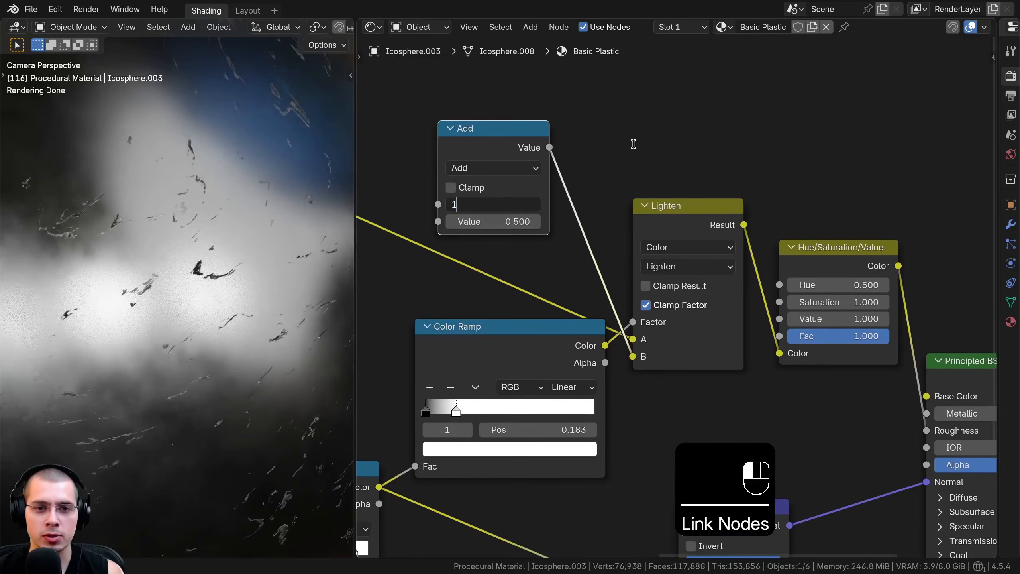
key(Return)
click(470, 221)
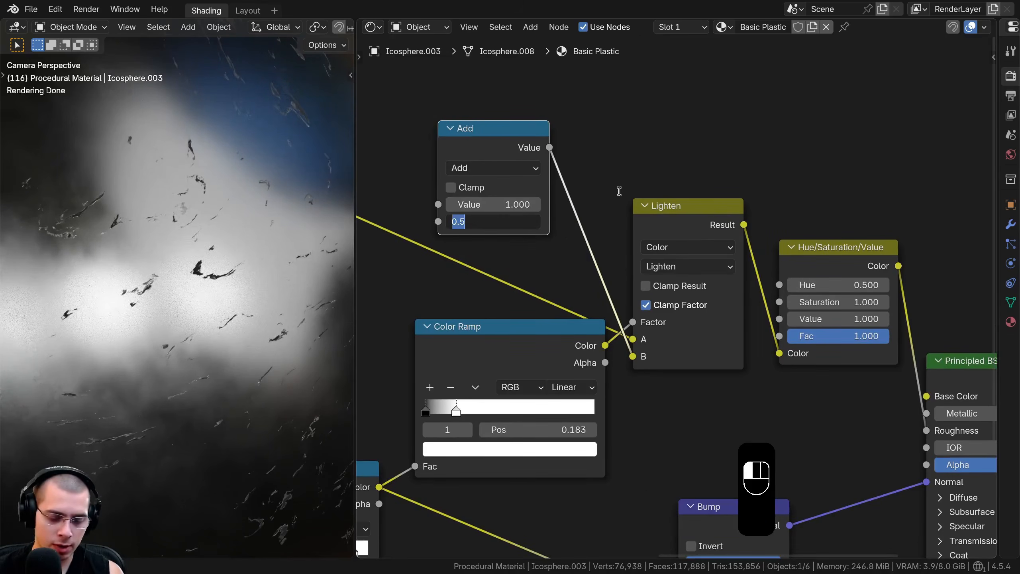
text(0)
key(Return)
Inspect the scratches up close and move the Add node closer to the Lighten node
scroll(213, 264, up, 5)
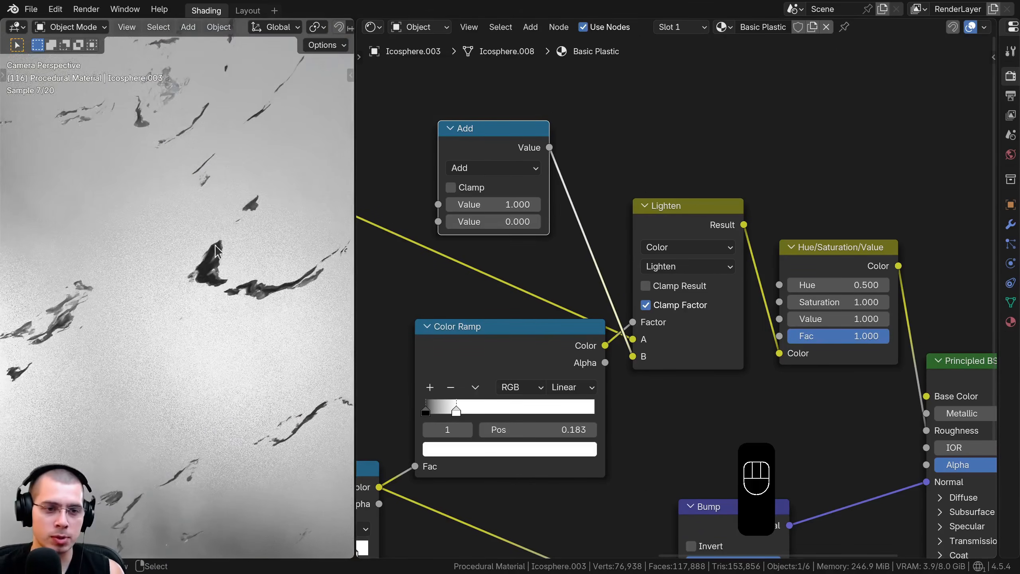
drag(494, 204, 514, 204)
drag(485, 155, 525, 169)
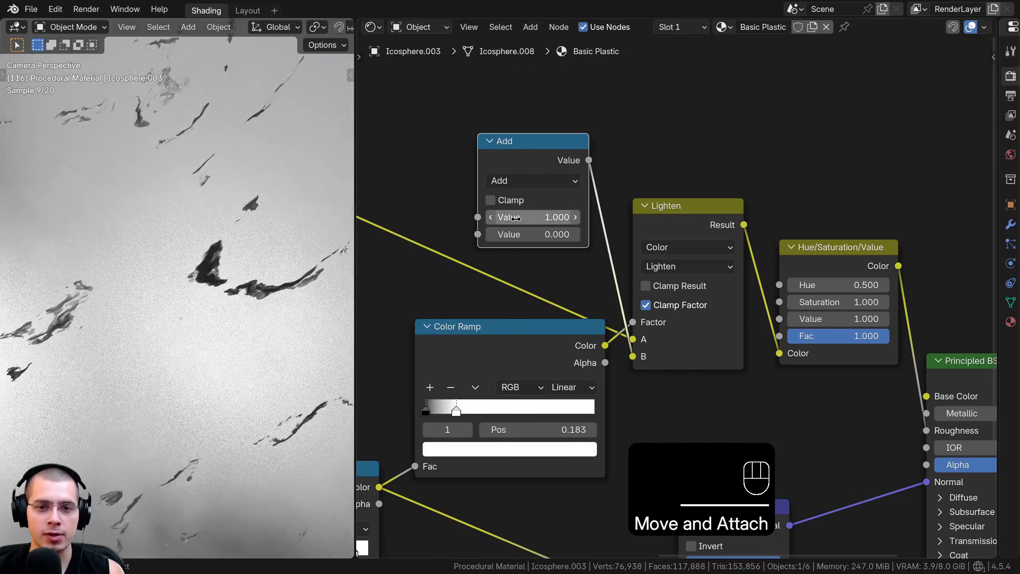
Try lowering the Add node's first value far below zero
drag(515, 218, 558, 217)
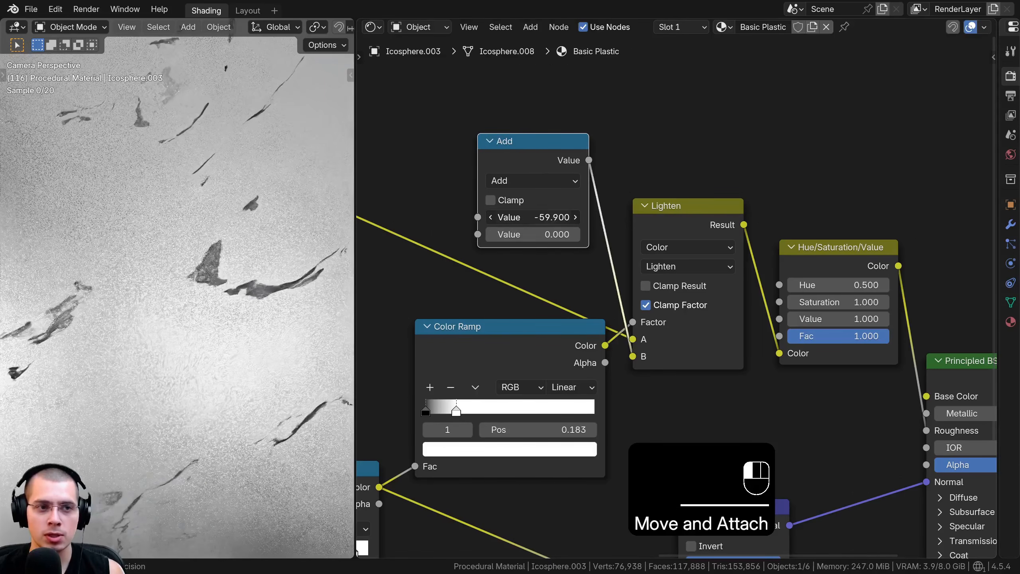
right_click(558, 218)
scroll(578, 289, down, 6)
Hide the other scene objects and select the preview sphere
key(a)
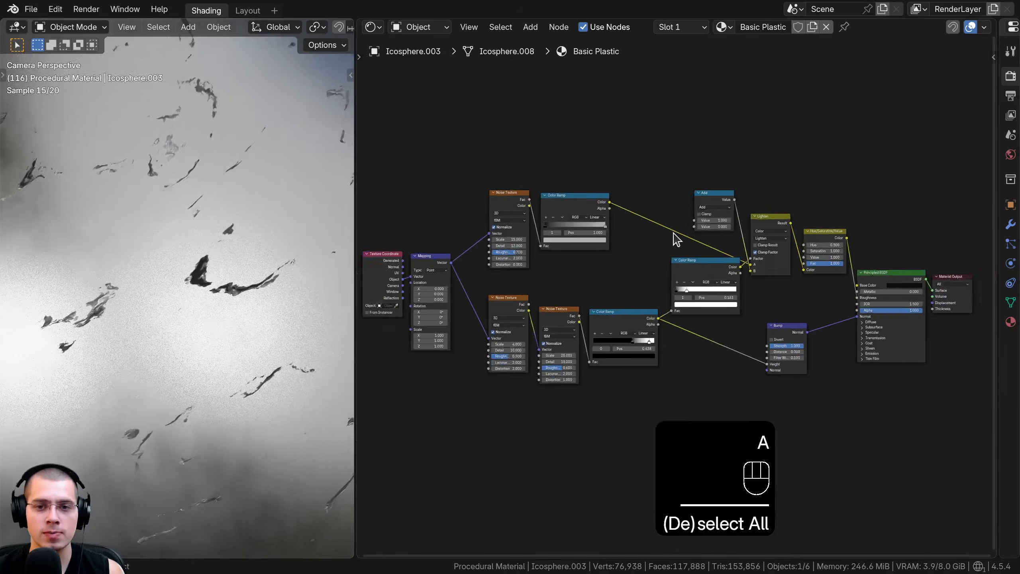
key(h)
key(h)
key(h)
click(219, 186)
middle_drag(705, 298, 677, 259)
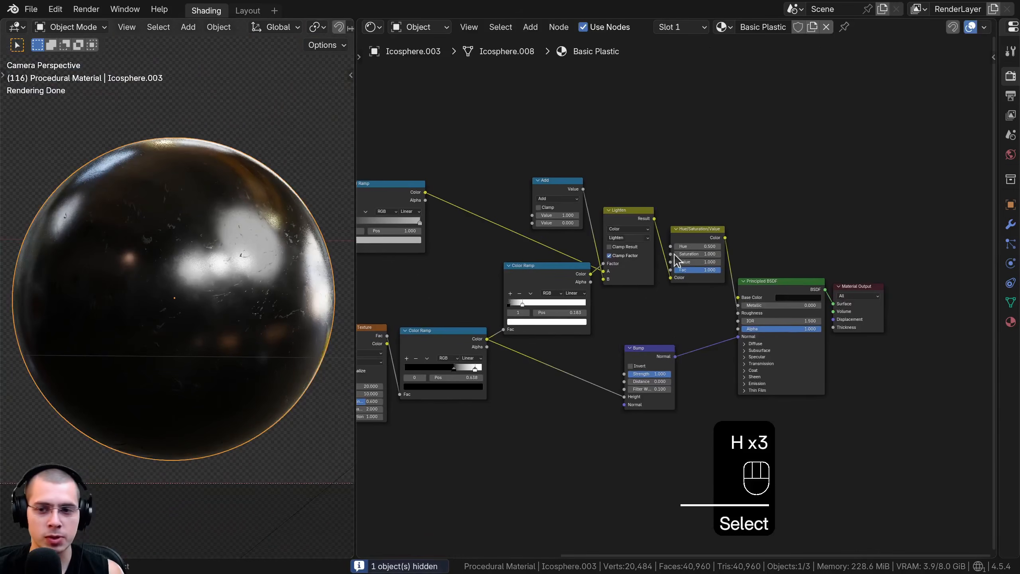
Paste the orange color #E55700FF into the Principled BSDF's Base Color and check it in the color picker
scroll(644, 265, up, 2)
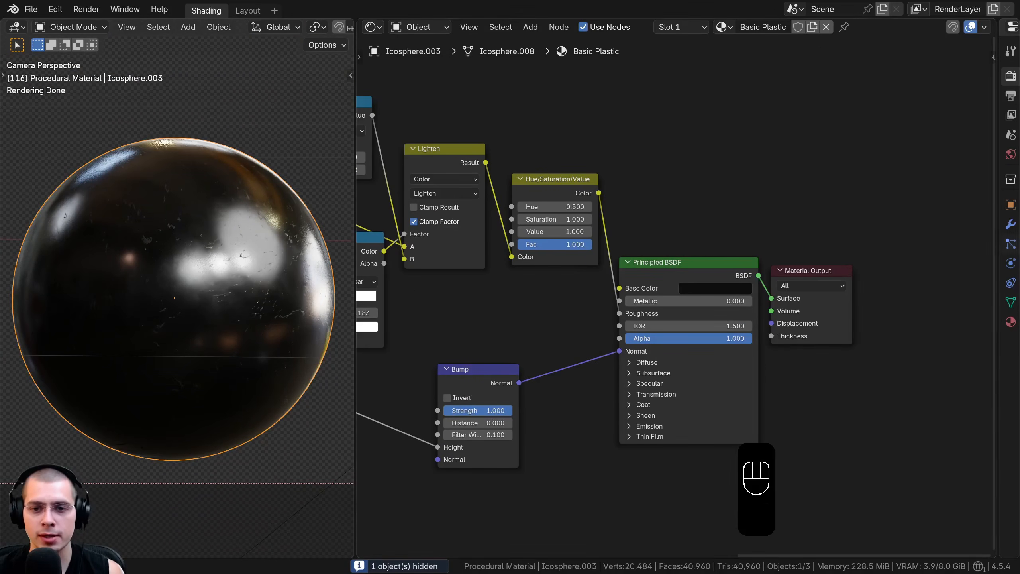
key(ctrl+v)
scroll(727, 282, up, 2)
click(721, 246)
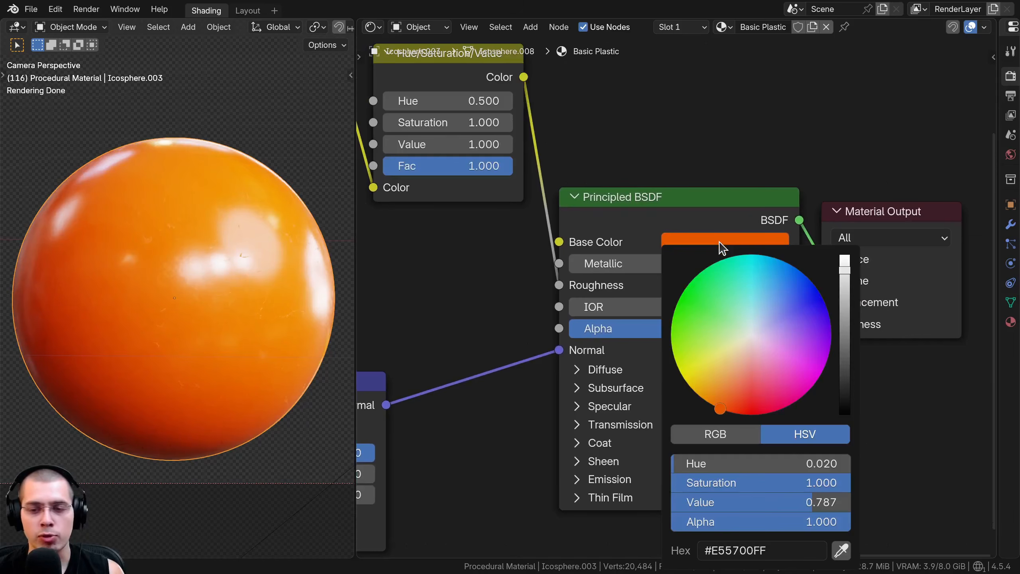
middle_drag(444, 324, 480, 196)
click(722, 128)
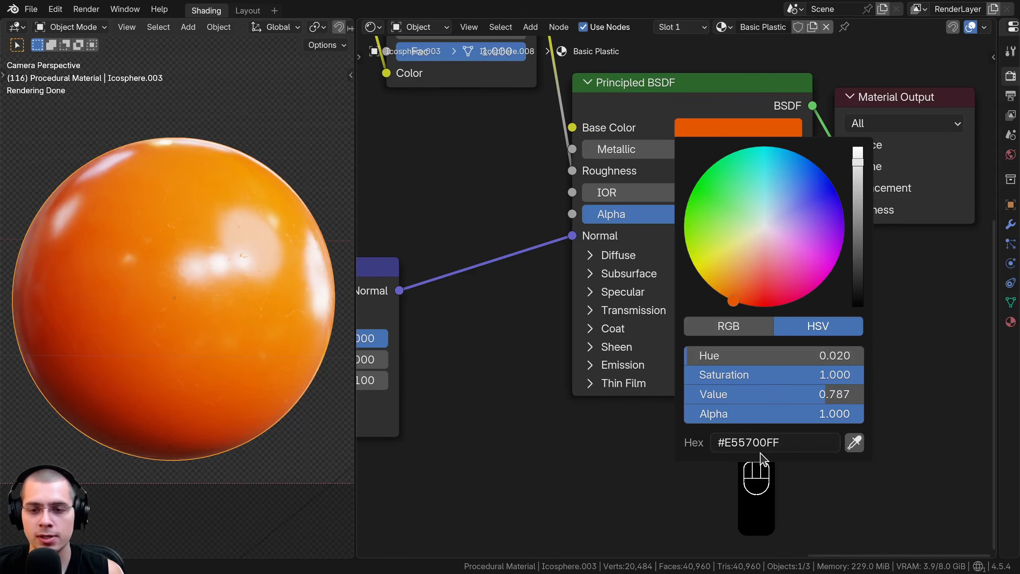
Review the Coat and Transmission settings of the Principled BSDF, leaving both sections collapsed
middle_drag(595, 300, 617, 190)
scroll(616, 190, down, 1)
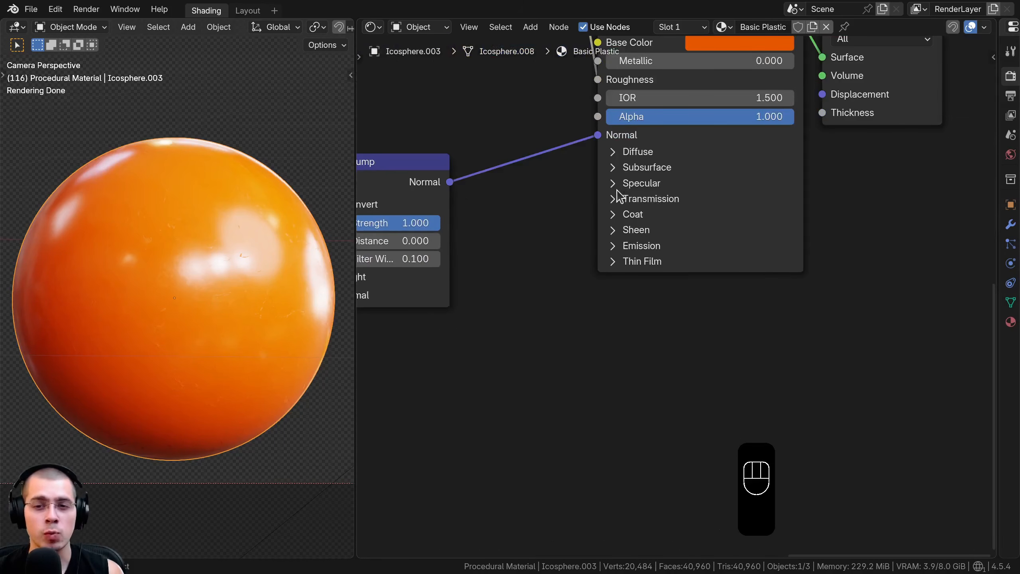
click(614, 219)
drag(620, 234, 606, 219)
click(614, 214)
click(612, 199)
click(613, 198)
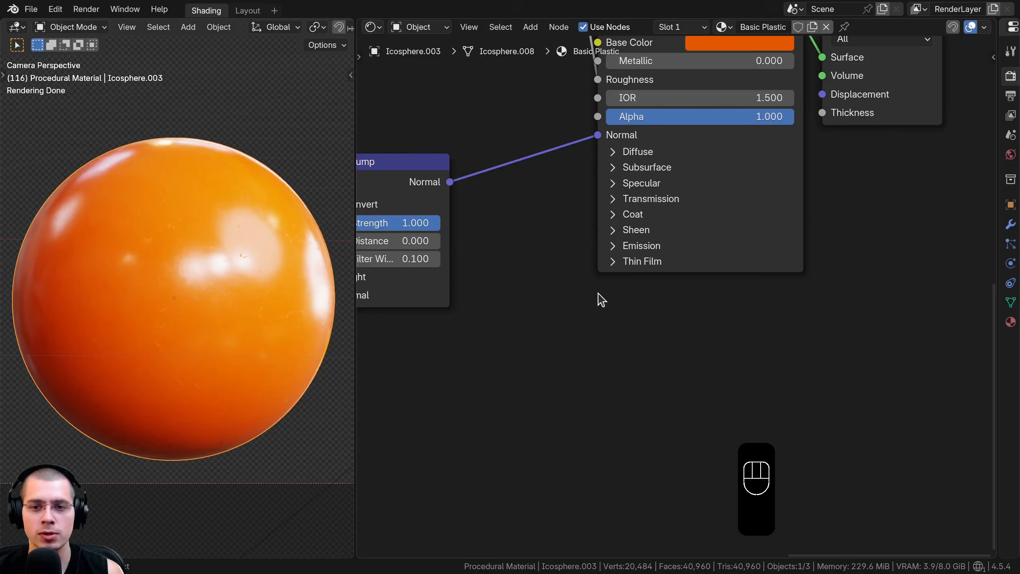
middle_drag(640, 98, 622, 235)
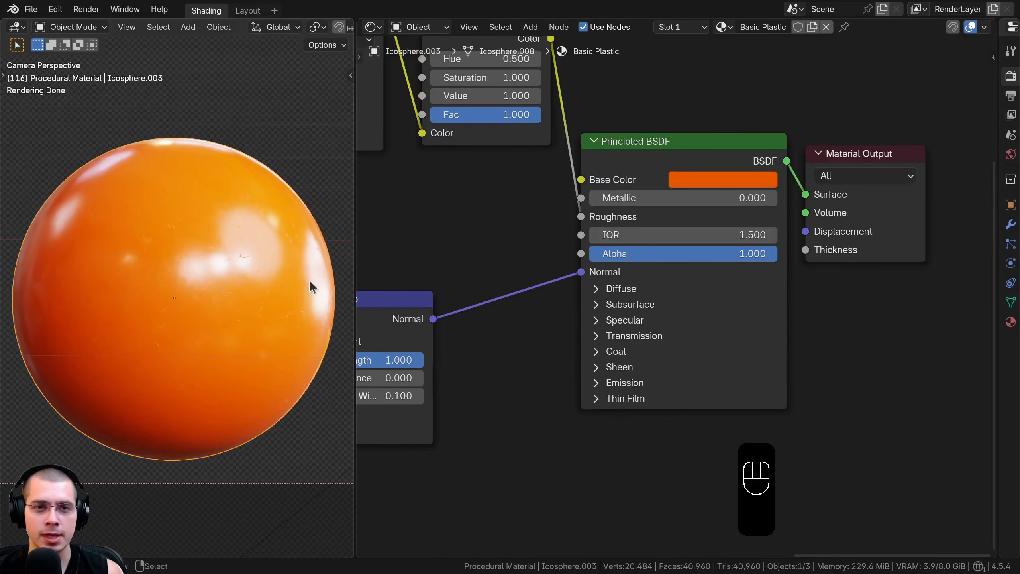
Combine every node except the Material Output into a single node group
drag(671, 168, 673, 166)
scroll(543, 296, down, 4)
middle_drag(541, 297, 671, 312)
scroll(673, 306, down, 7)
scroll(549, 259, down, 4)
middle_drag(554, 278, 578, 289)
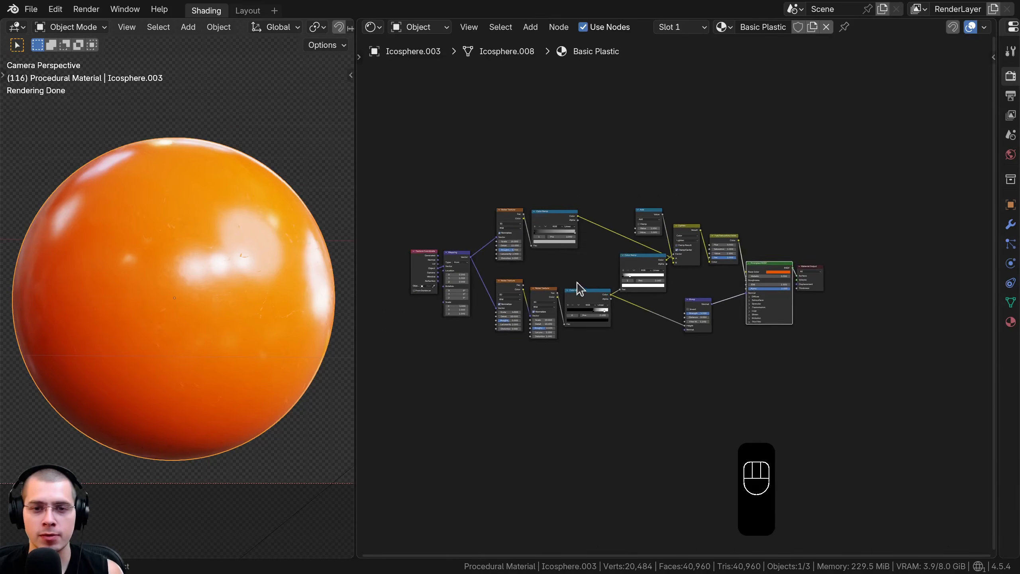
key(a)
drag(390, 162, 779, 434)
middle_drag(746, 330, 741, 344)
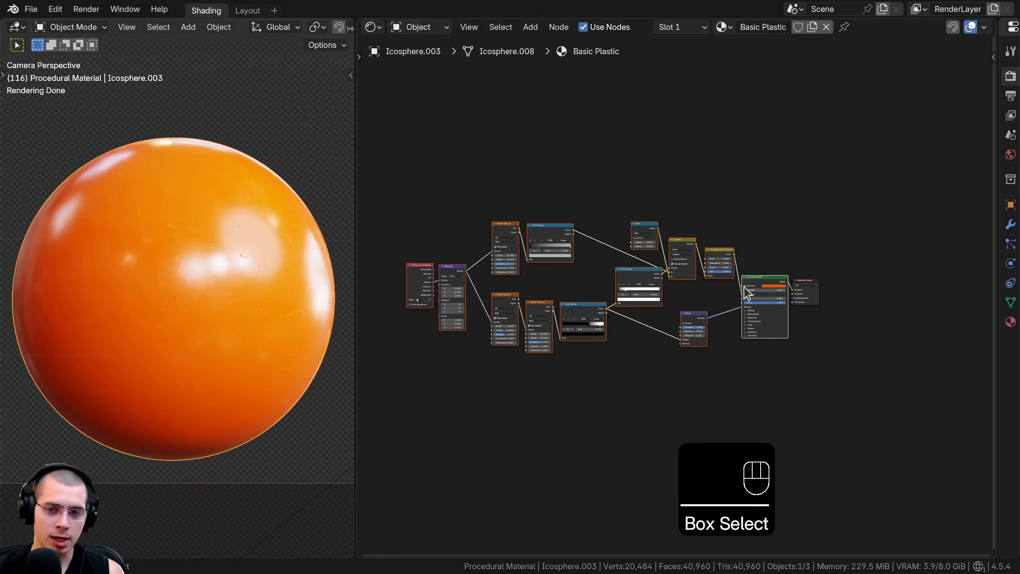
key(ctrl+g)
scroll(724, 313, up, 3)
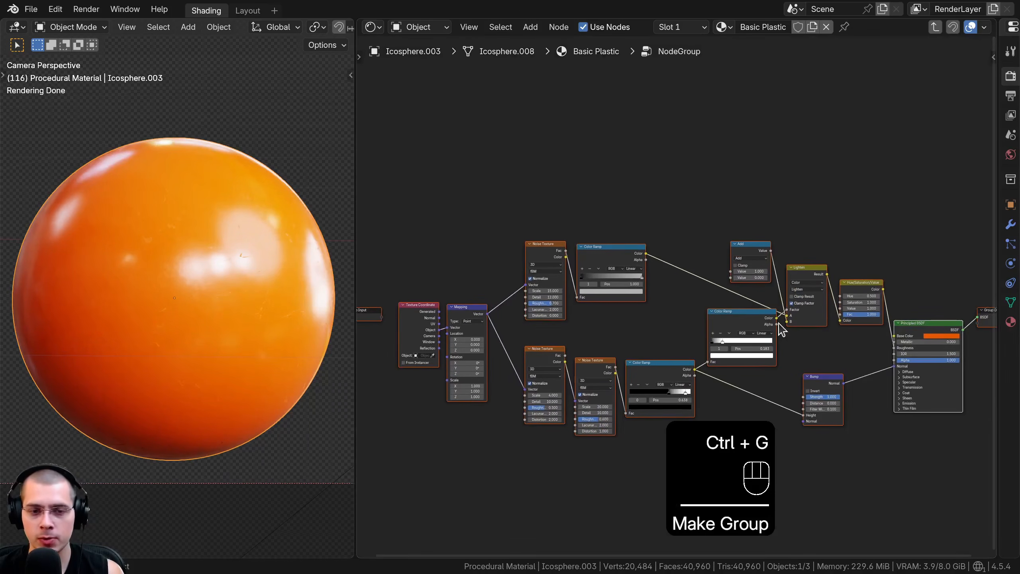
middle_drag(777, 323, 765, 325)
Leave the node group, place the group node beside the Material Output and make it wider
key(Tab)
scroll(710, 290, up, 3)
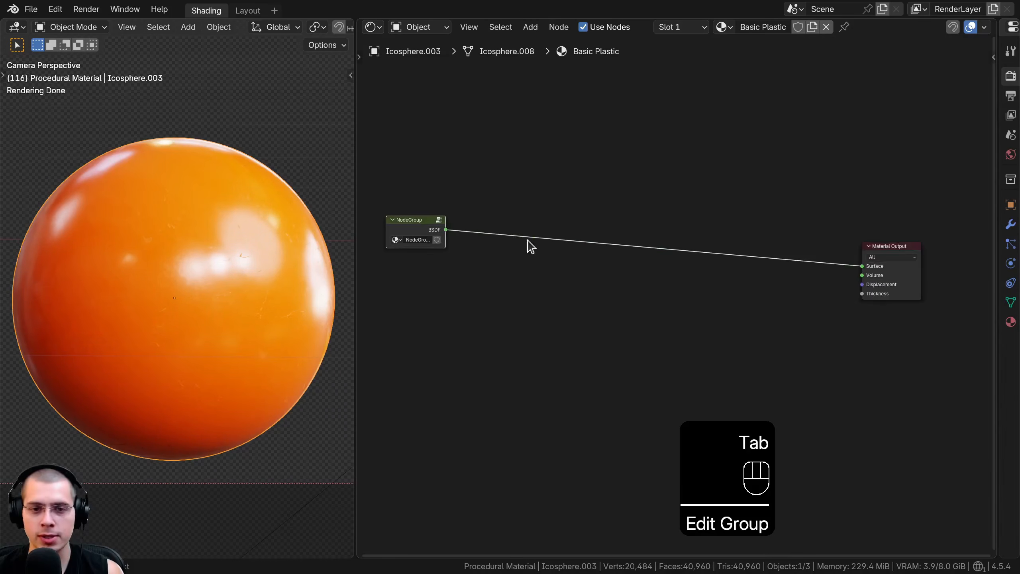
key(g)
key(g)
click(776, 345)
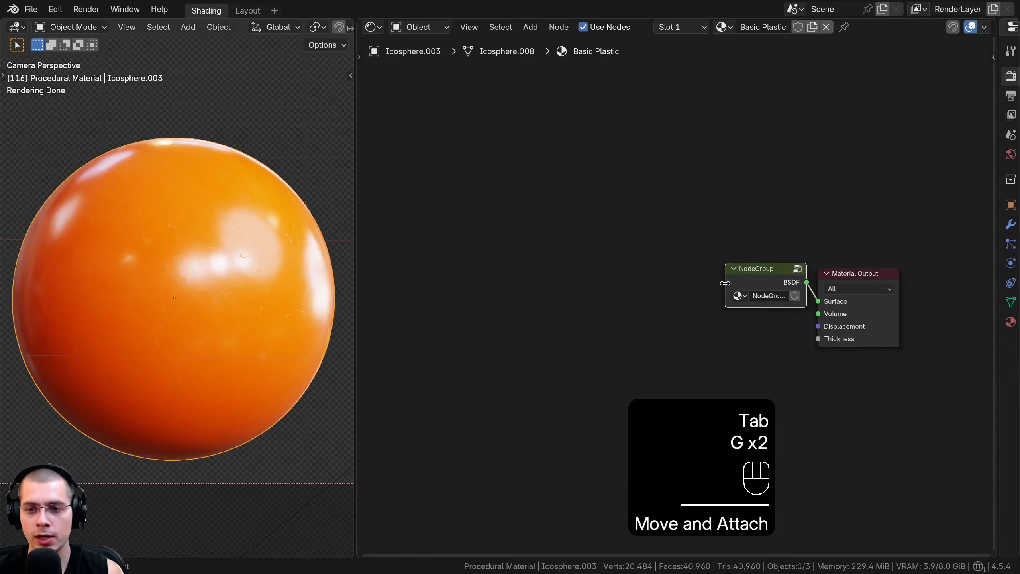
drag(725, 283, 648, 282)
drag(718, 274, 713, 276)
middle_drag(701, 278, 652, 272)
drag(652, 272, 689, 261)
Rename the node group Basic Plastic
click(673, 294)
text(Basic Plastic)
scroll(676, 261, up, 6)
middle_drag(694, 276, 683, 262)
Open the Basic Plastic group for editing and rename its BSDF output socket to Shader
key(Tab)
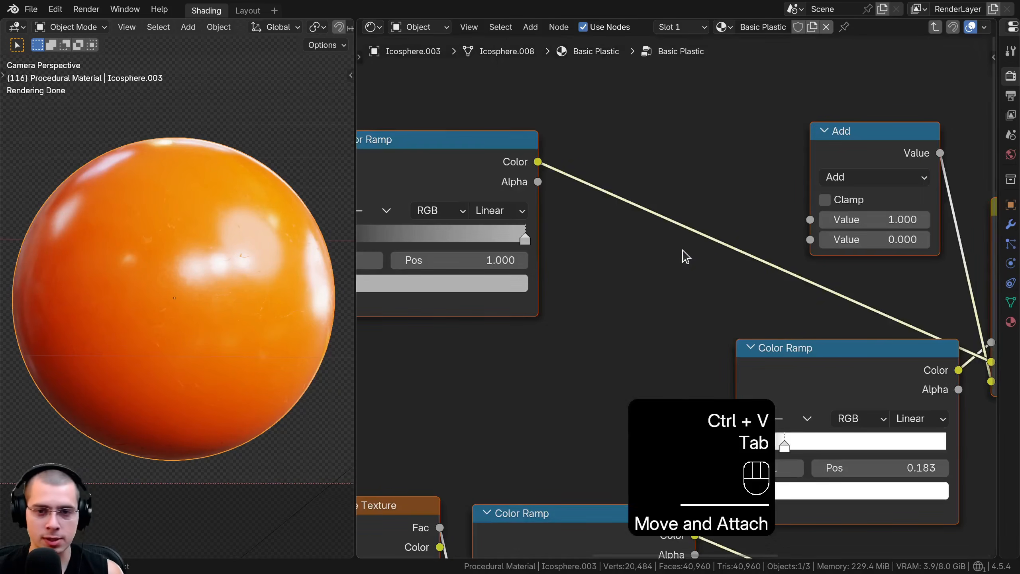
scroll(679, 237, down, 3)
key(n)
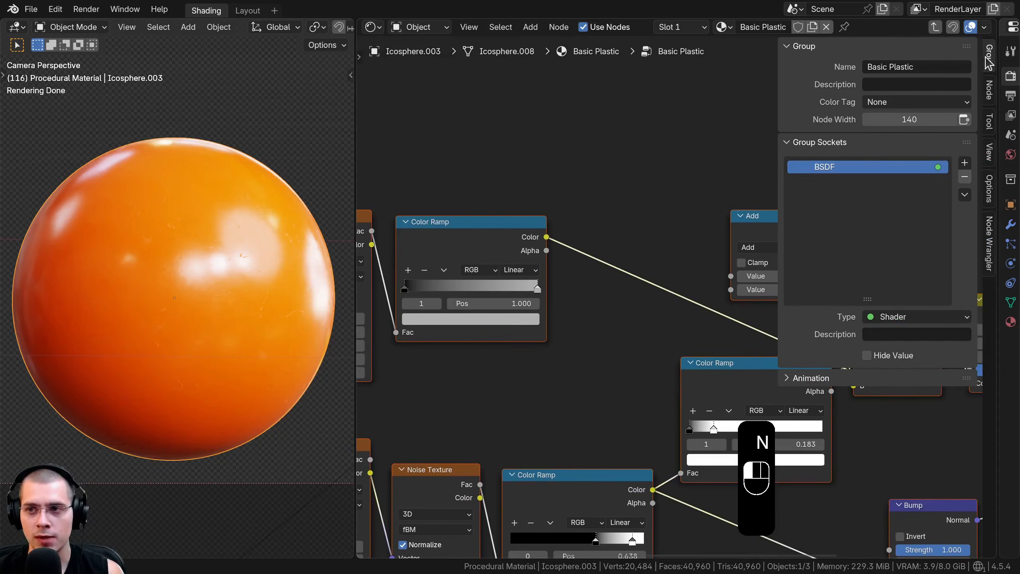
double_click(844, 166)
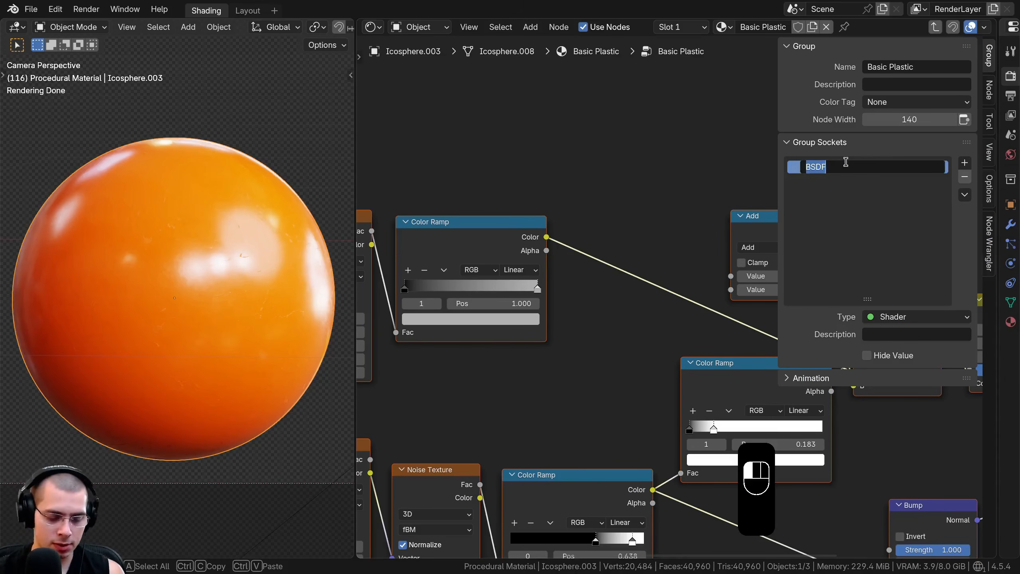
text(Shader)
key(Return)
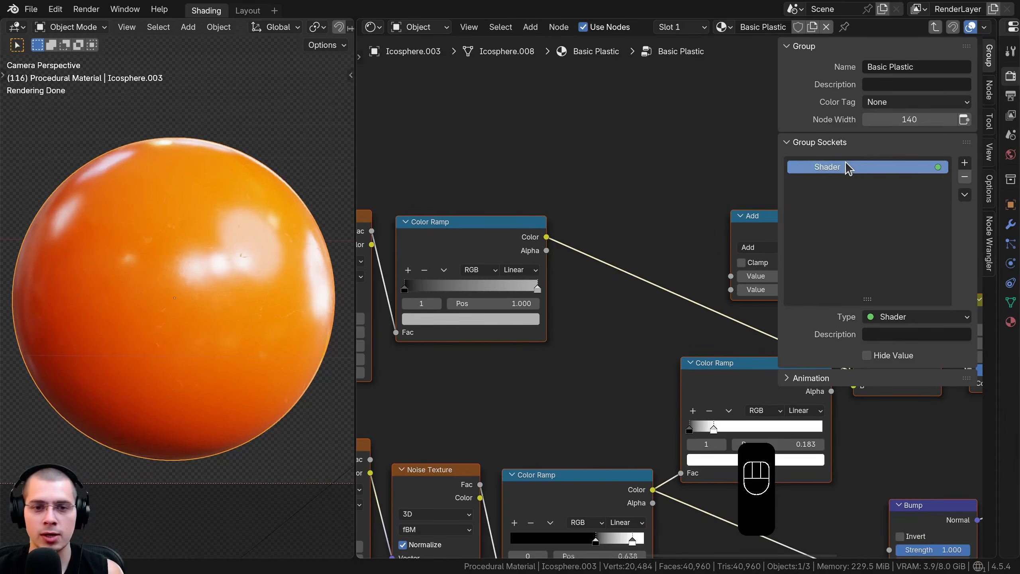
Connect the Group Input node to the Mapping node's Scale, exposing it as a group input
scroll(638, 299, down, 2)
scroll(635, 293, down, 4)
middle_drag(636, 282, 666, 247)
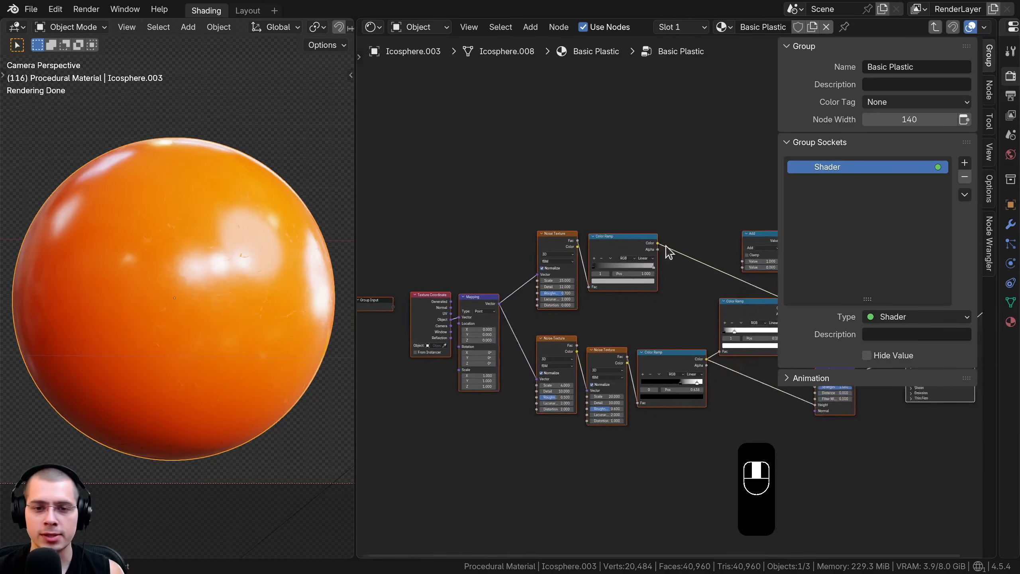
middle_drag(456, 282, 628, 260)
scroll(629, 260, up, 9)
key(a)
middle_drag(510, 276, 511, 258)
click(702, 231)
middle_drag(668, 240, 662, 165)
drag(599, 246, 476, 177)
Change the Scale group socket's type to Float and set its default to 1
click(857, 183)
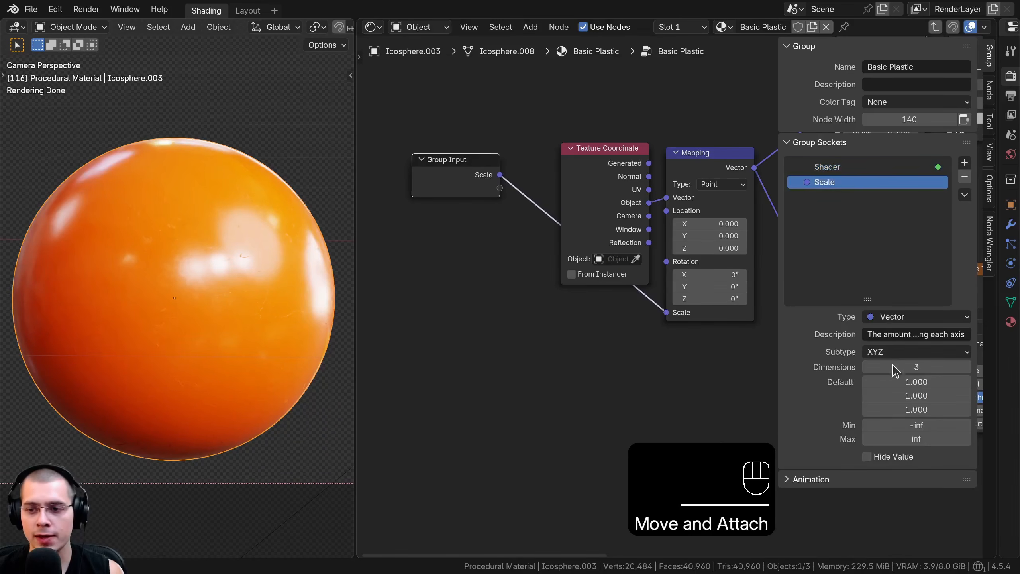
click(882, 318)
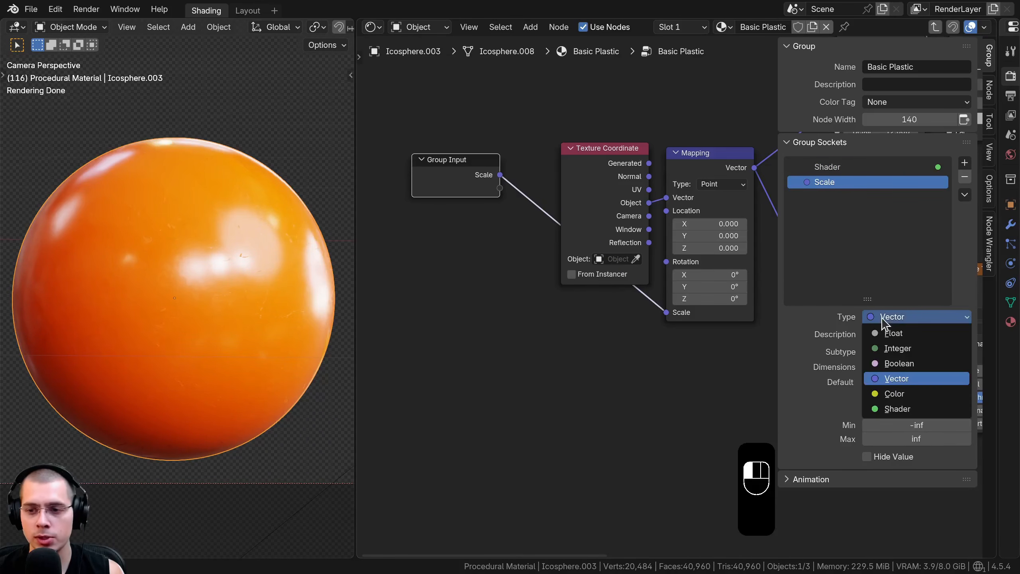
click(890, 333)
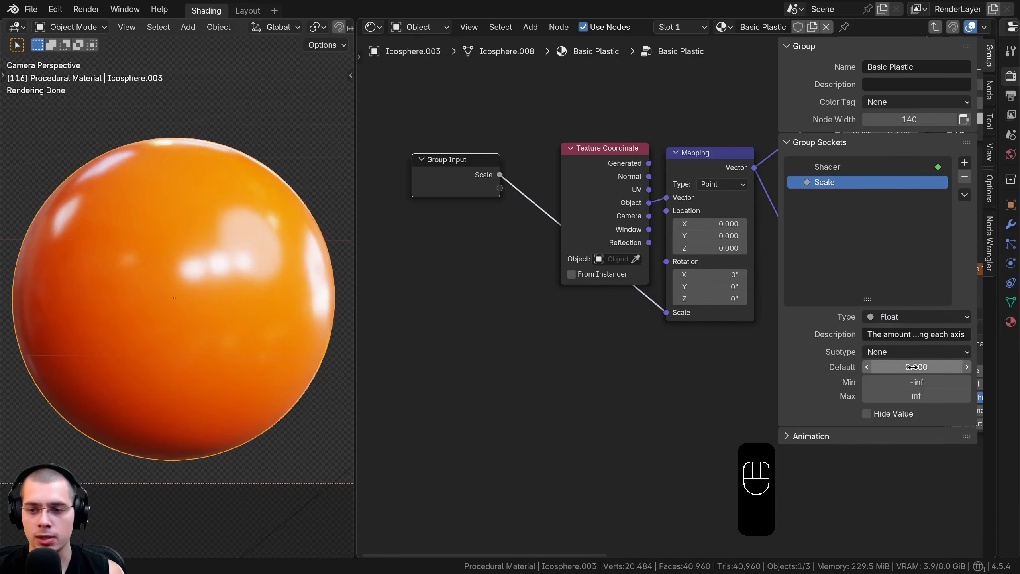
text(1)
key(Return)
Leave the group and set the Basic Plastic node's Scale to 1
key(Tab)
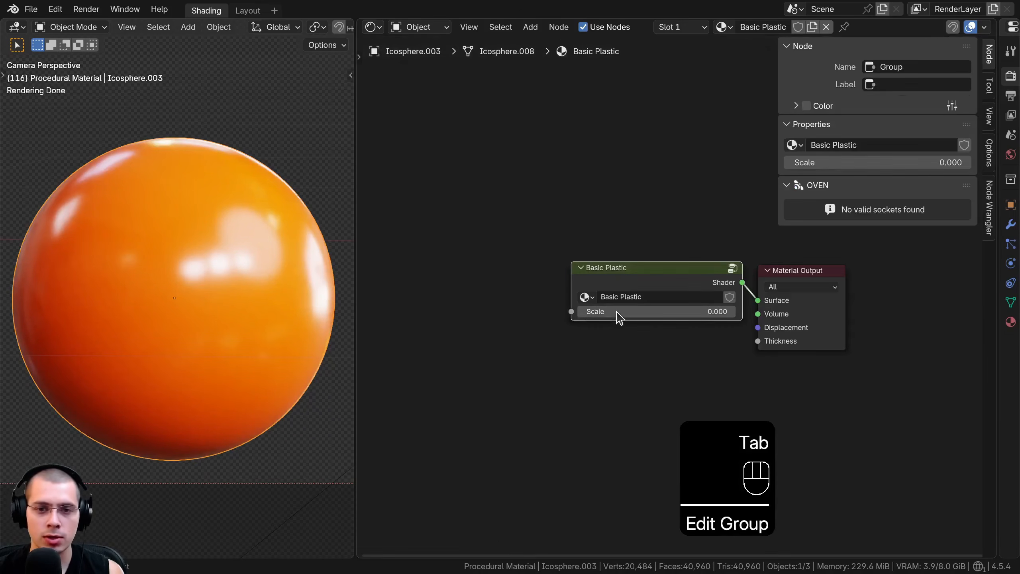
double_click(630, 317)
text(1)
key(Return)
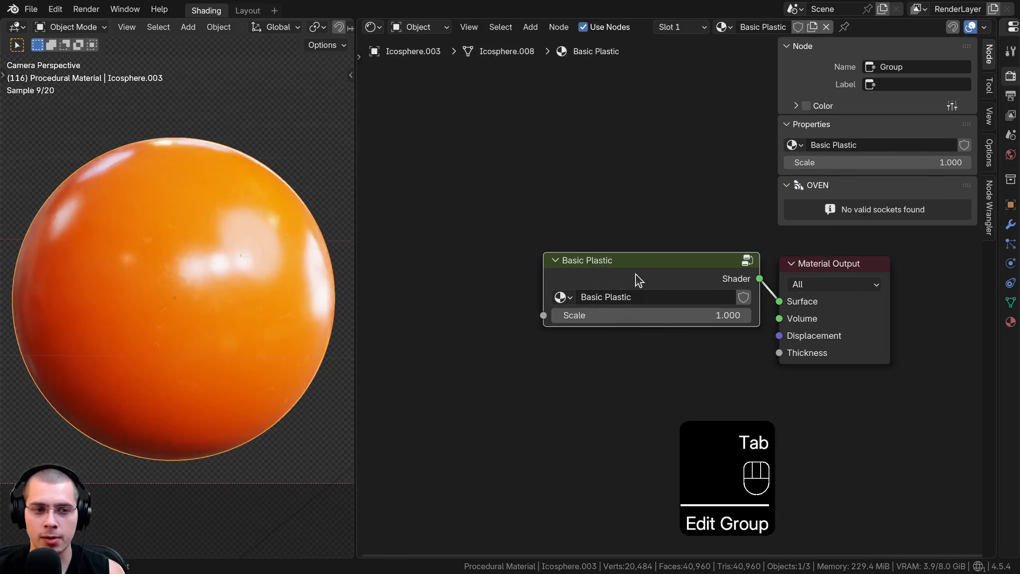
Reopen the group and move the Group Input node just below the two lower Noise Textures
key(Tab)
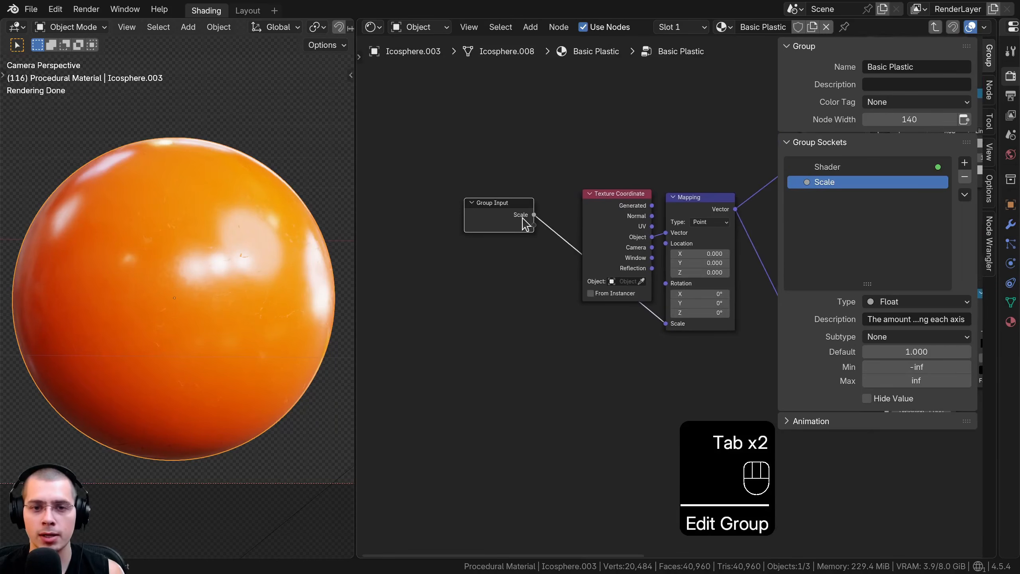
key(g)
click(524, 259)
scroll(462, 136, down, 4)
key(g)
click(576, 330)
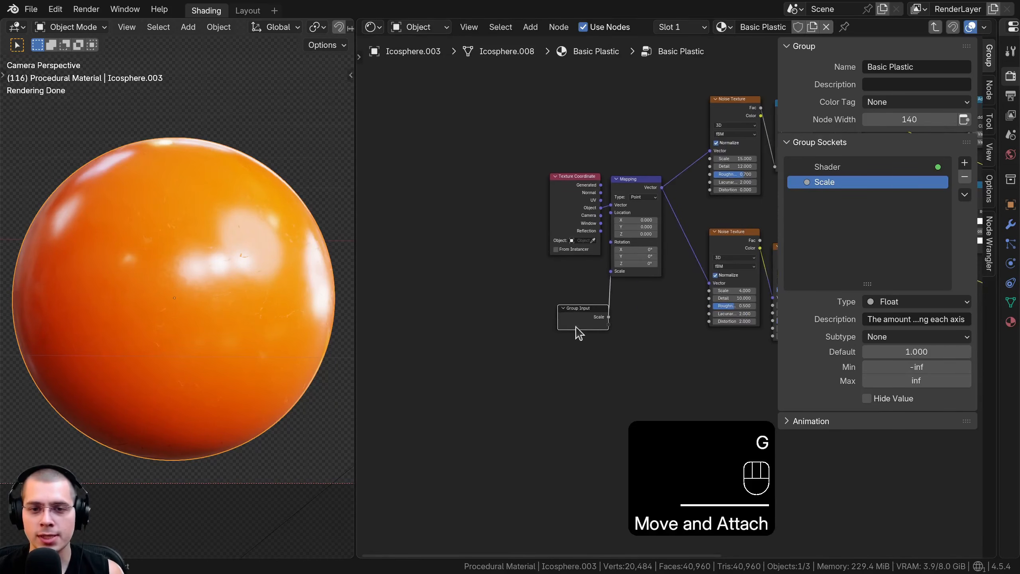
middle_drag(616, 328, 430, 252)
key(g)
click(577, 323)
scroll(514, 311, up, 4)
key(g)
click(540, 294)
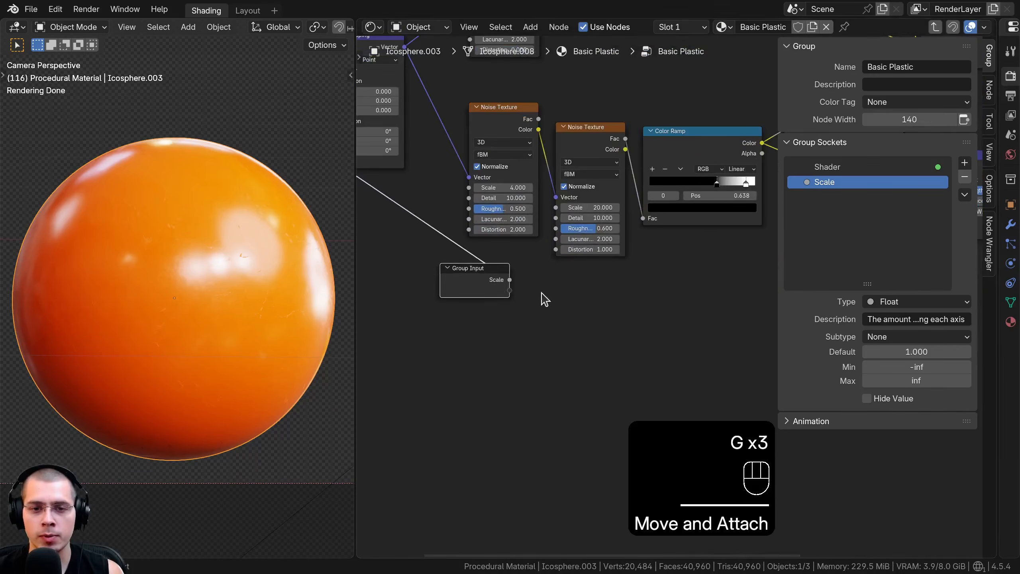
Expose the Scale of the second lower Noise Texture as a group input named Scratches Scale
scroll(542, 294, up, 2)
middle_drag(546, 168, 598, 238)
middle_drag(614, 189, 633, 153)
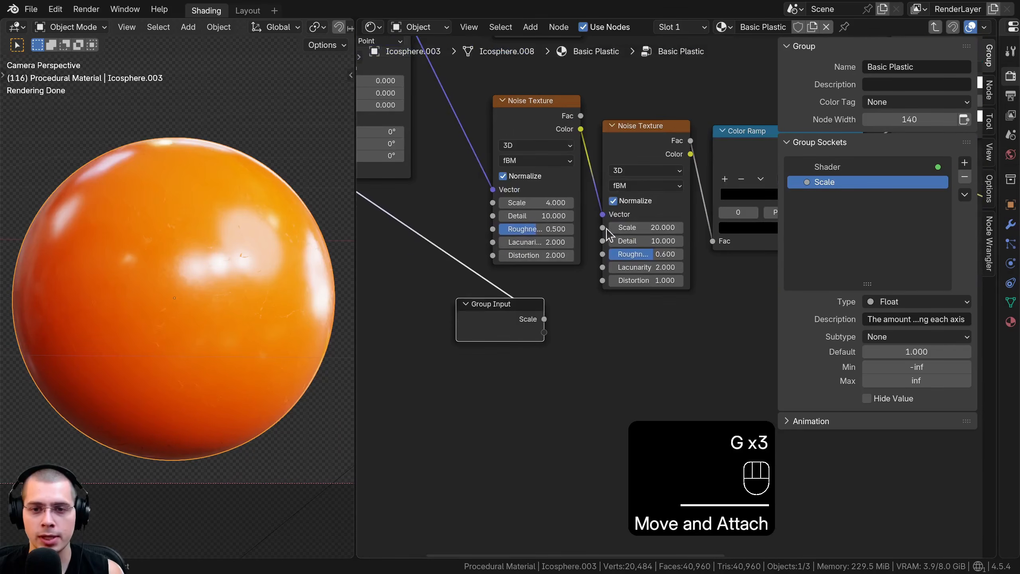
drag(544, 332, 603, 228)
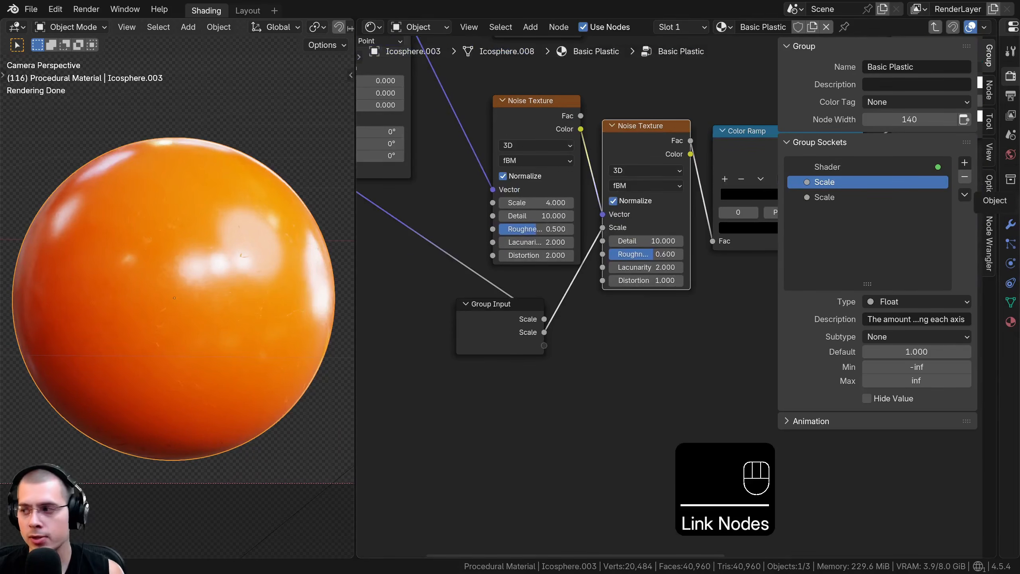
double_click(832, 201)
text(Scratches Scale)
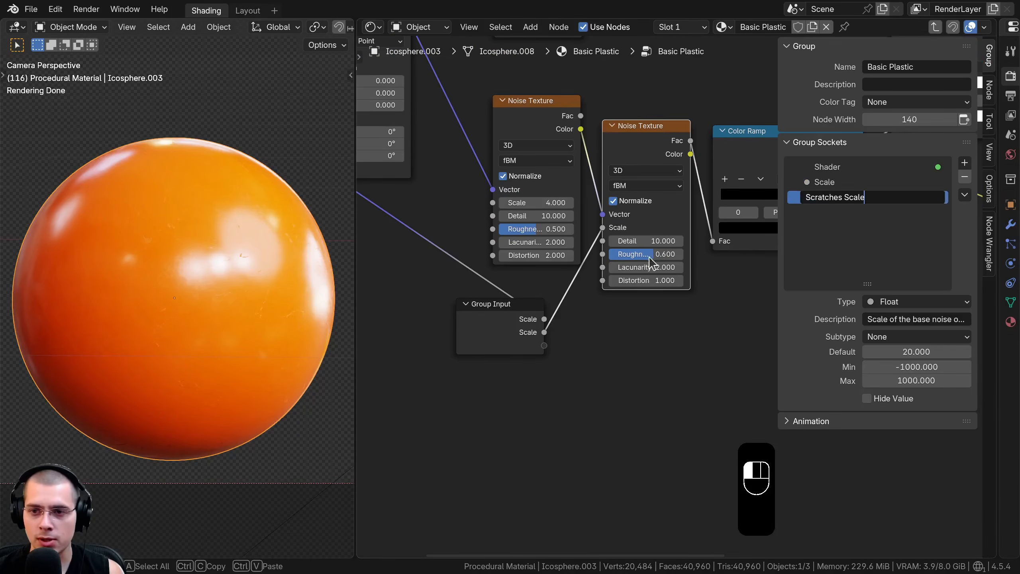
key(Return)
Move the Group Input node above the Principled BSDF and expose its Base Color as a group input
middle_drag(565, 362, 590, 373)
click(527, 322)
key(g)
click(519, 318)
scroll(663, 322, down, 6)
middle_drag(655, 334, 478, 445)
key(g)
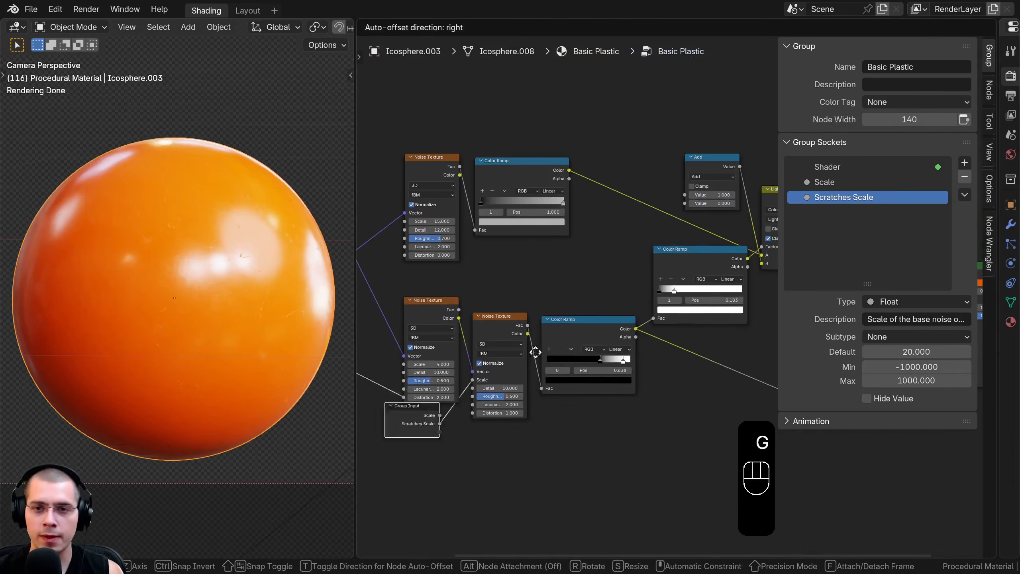
click(705, 163)
middle_drag(705, 163, 457, 245)
key(g)
click(697, 231)
middle_drag(687, 345, 564, 350)
scroll(564, 350, up, 6)
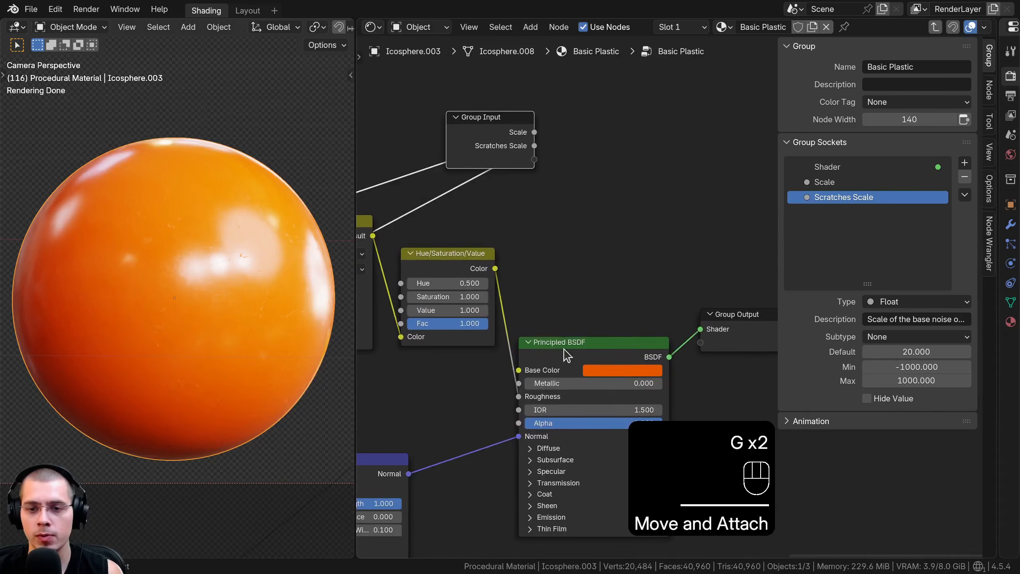
drag(544, 167, 538, 161)
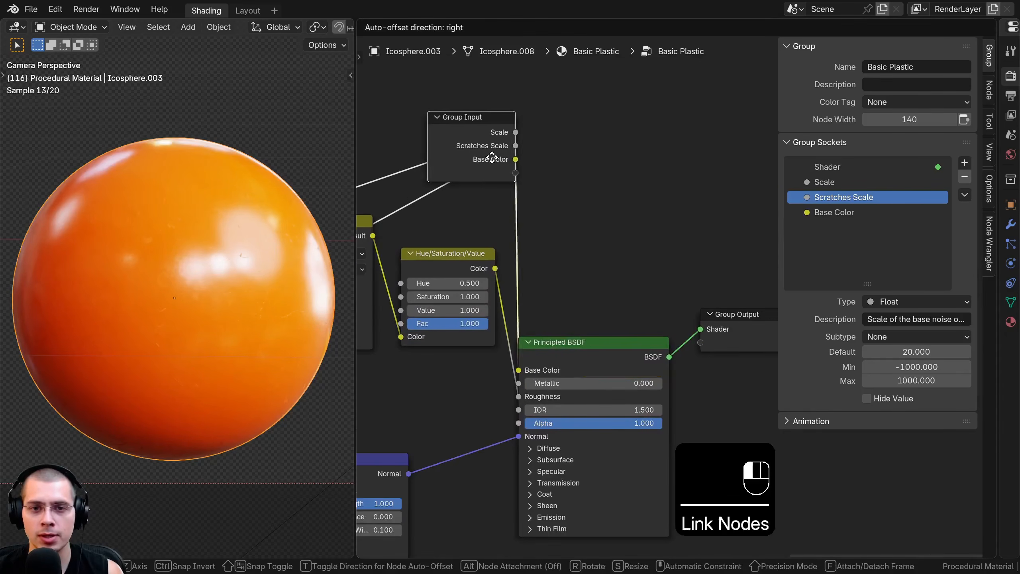
Move the Group Input node back beside the upper Noise Texture, above the Mapping node
scroll(623, 178, down, 4)
middle_drag(534, 164, 713, 236)
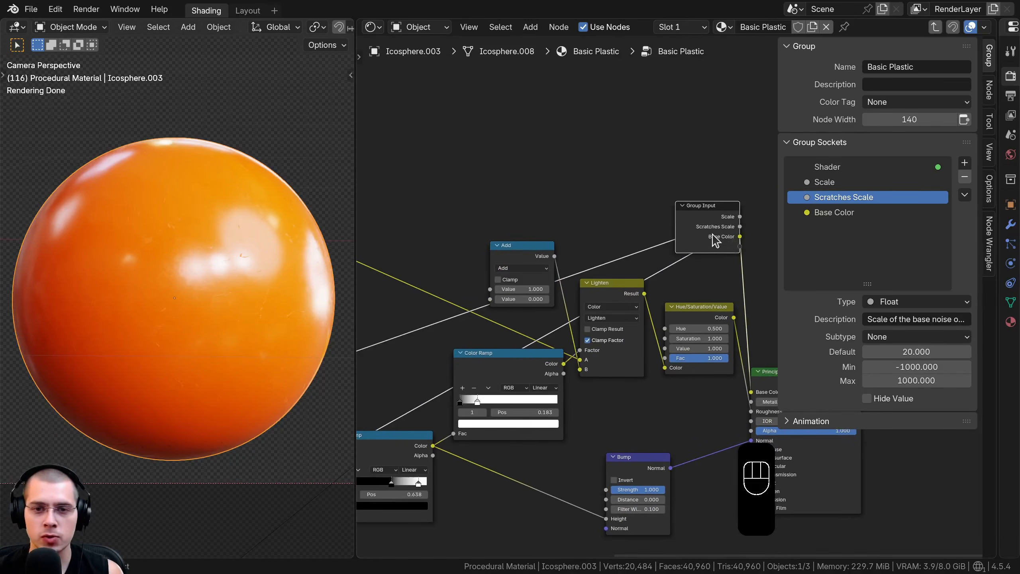
key(g)
click(450, 162)
middle_drag(500, 162, 648, 165)
key(g)
click(532, 206)
middle_drag(382, 212, 657, 239)
key(g)
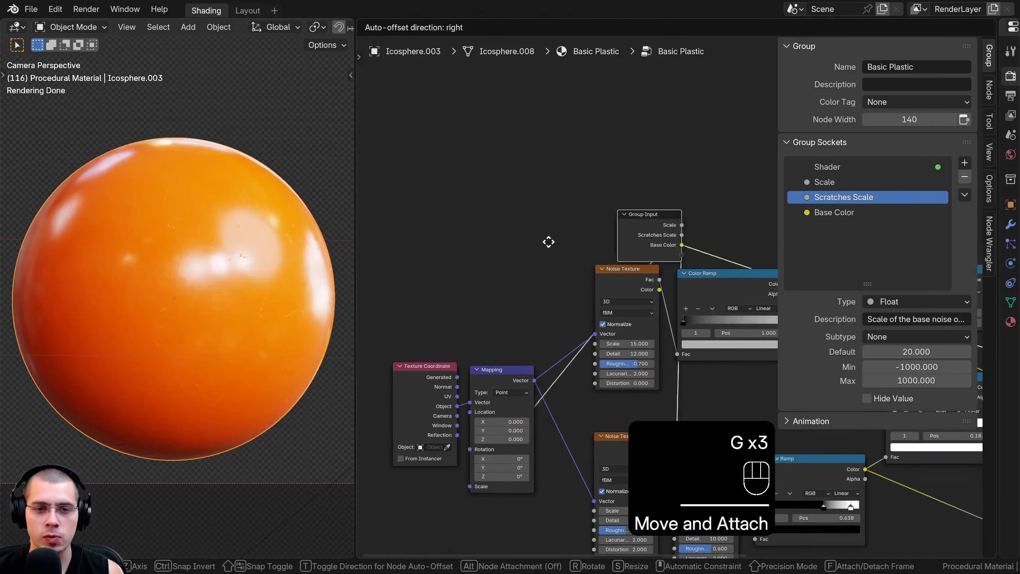
click(403, 267)
middle_drag(526, 278, 457, 221)
scroll(457, 221, up, 1)
key(g)
click(464, 243)
scroll(605, 288, up, 2)
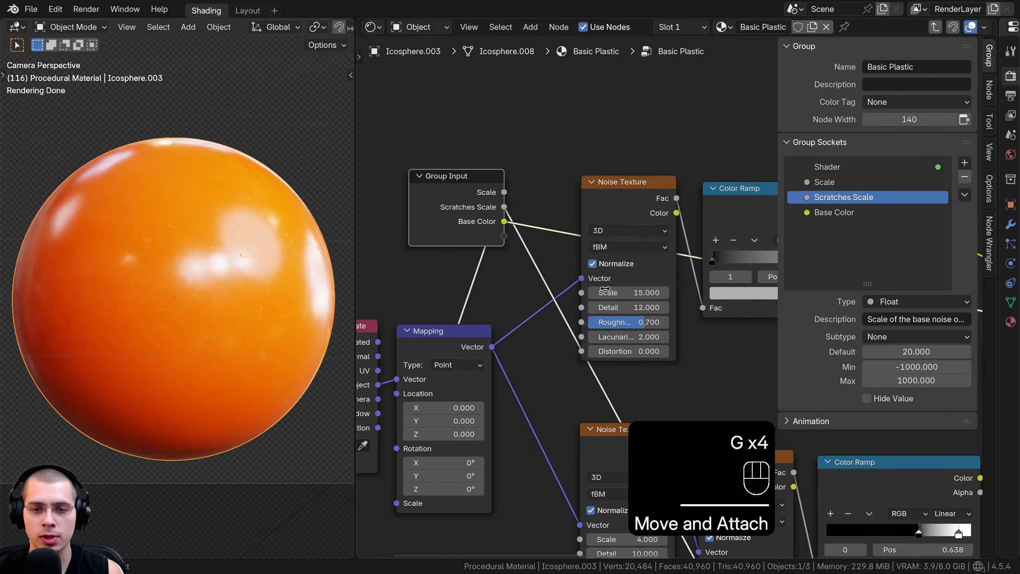
Expose the upper Noise Texture's Scale as a group input named Noise Scale
drag(581, 293, 504, 236)
double_click(820, 228)
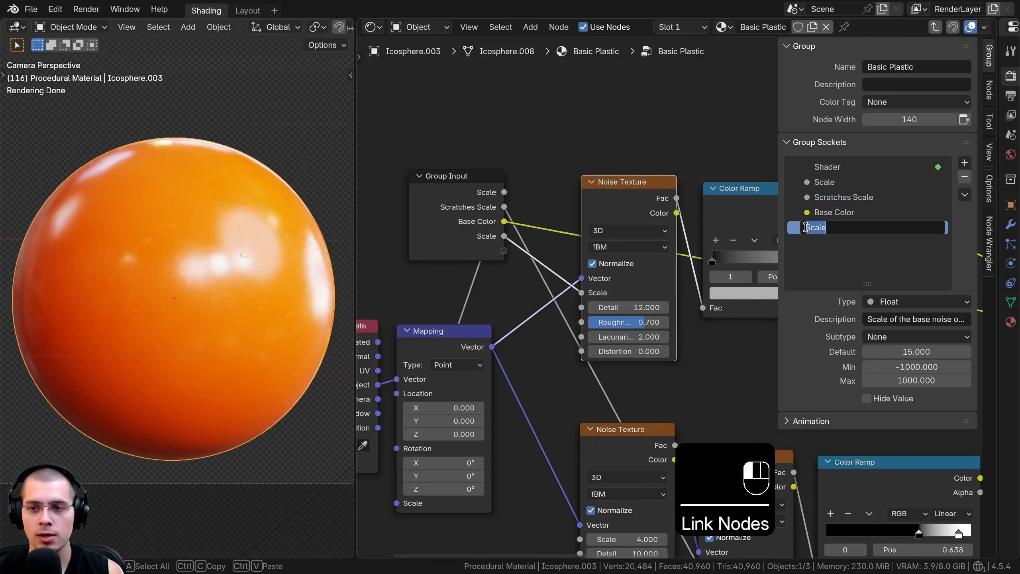
text(Noise)
key(Return)
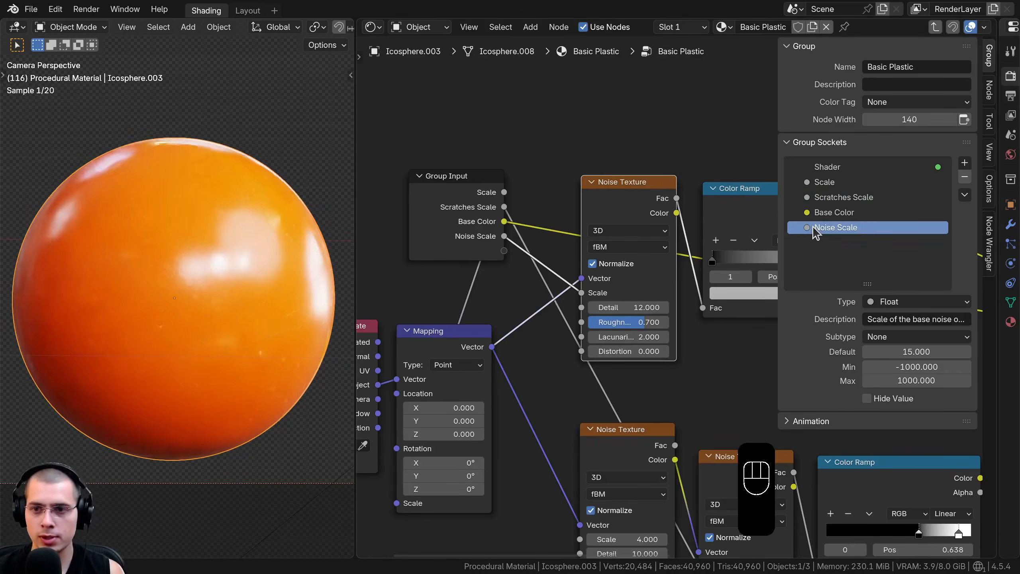
Expose the upper Noise Texture's Detail and Roughness as group inputs and rename the Detail input to Noise Detail 1
middle_drag(591, 318, 598, 318)
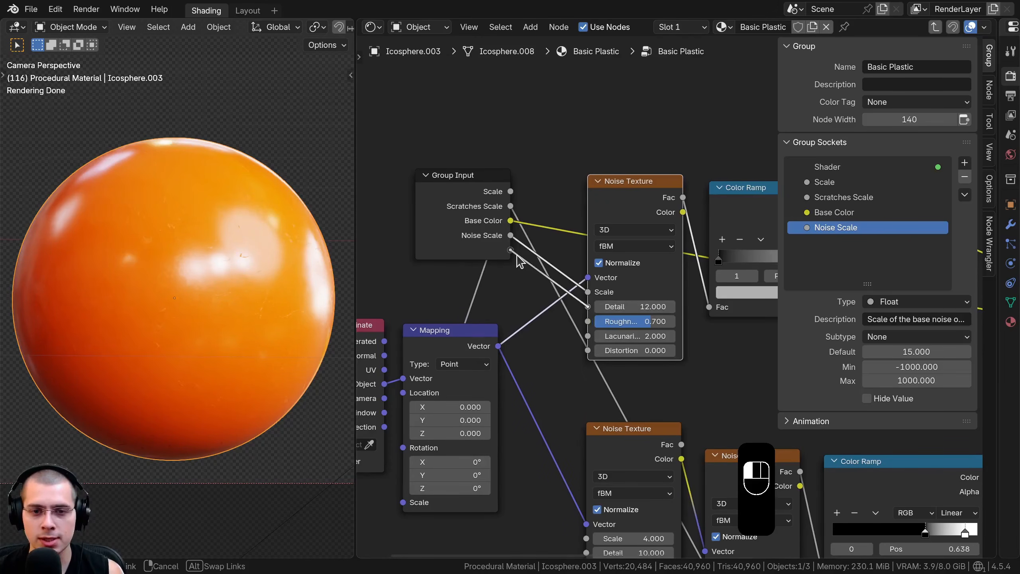
drag(518, 261, 514, 277)
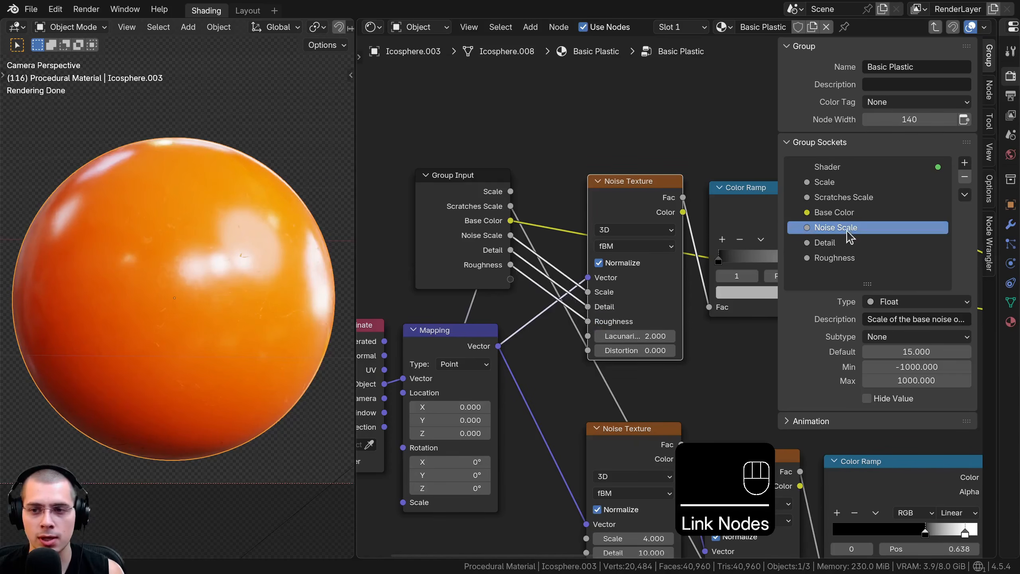
double_click(832, 227)
key(ctrl+c)
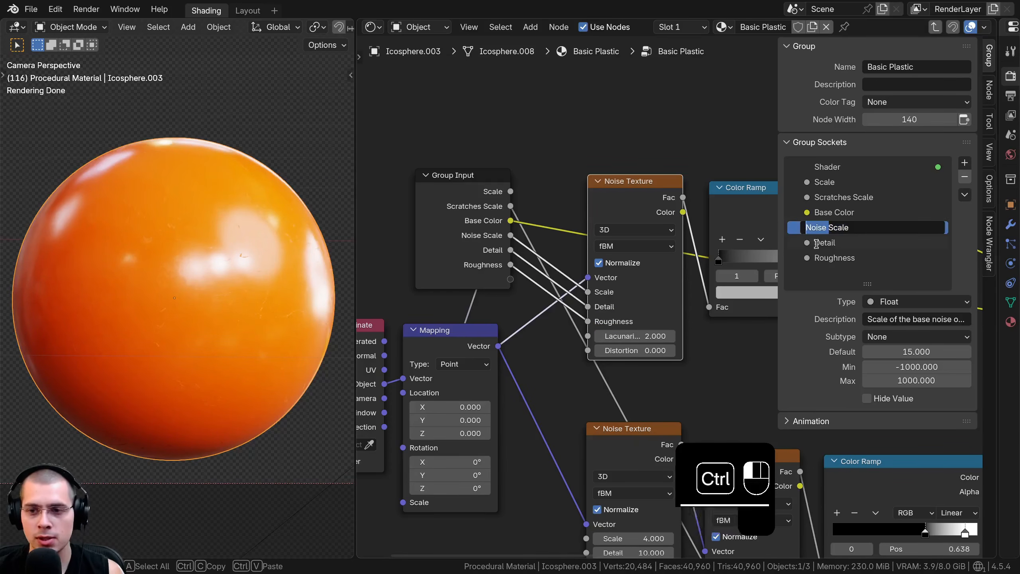
click(867, 242)
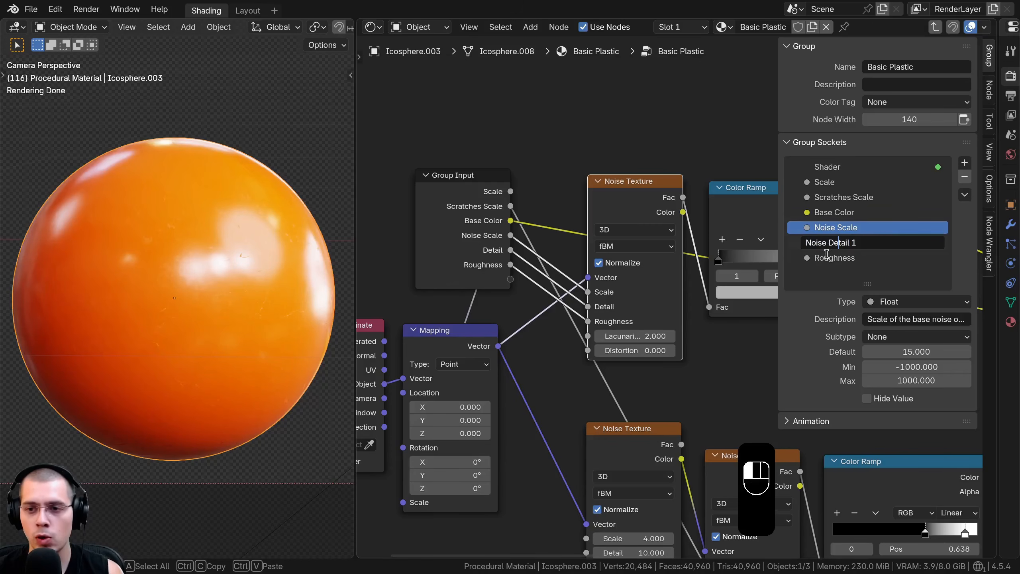
key(Return)
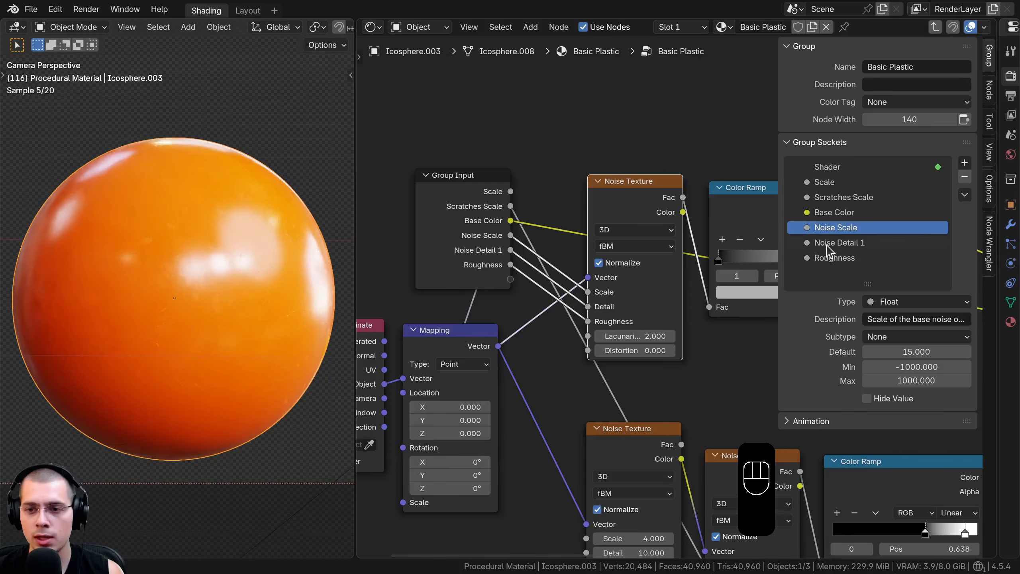
Rename the group's Roughness input to Noise Detail 2
click(831, 242)
ctrl+click(828, 257)
key(ctrl+v)
key(BackSpace)
text(2)
key(Return)
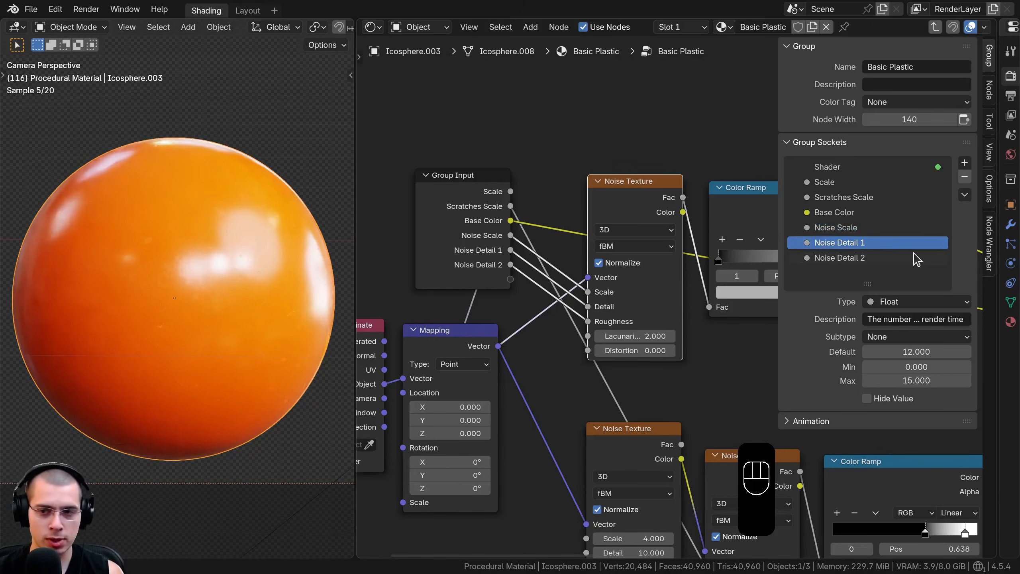
Move the Group Input node from the upper Noise Texture to just above the Hue/Saturation/Value node
scroll(627, 326, up, 1)
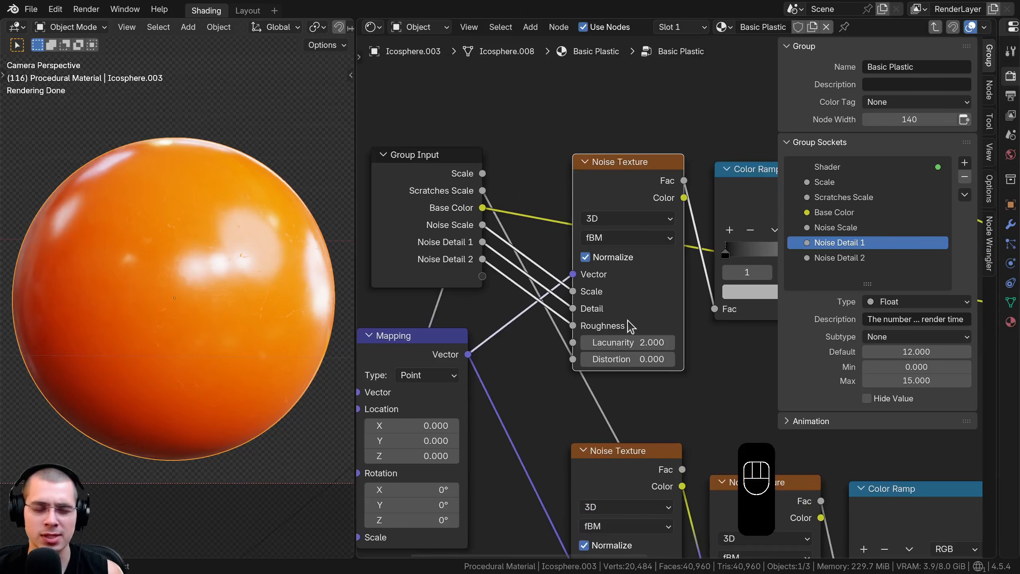
scroll(494, 312, down, 3)
drag(450, 232, 442, 230)
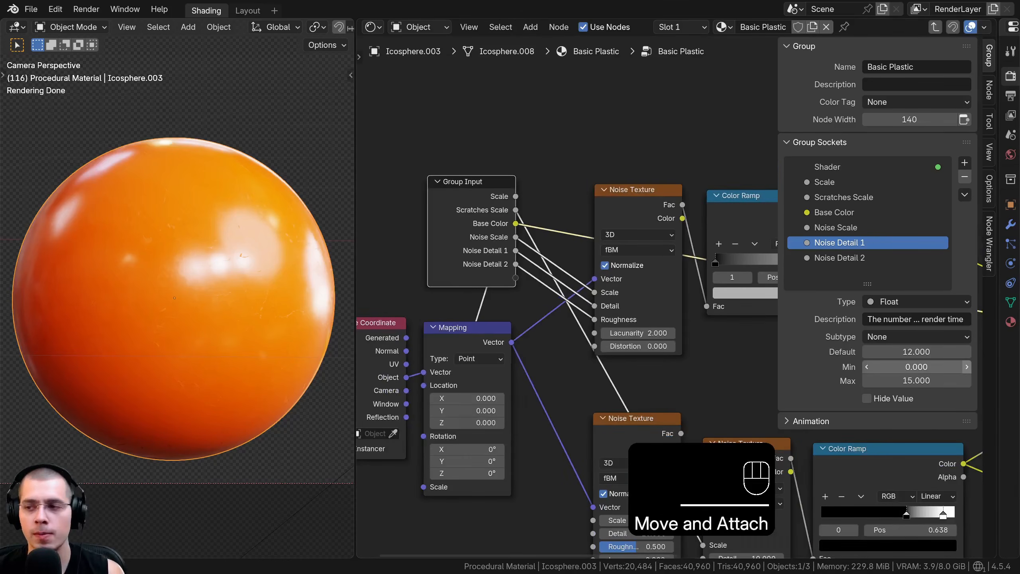
scroll(683, 303, down, 3)
scroll(529, 268, down, 2)
middle_drag(520, 290, 401, 349)
key(g)
click(683, 260)
middle_drag(683, 259, 492, 262)
key(g)
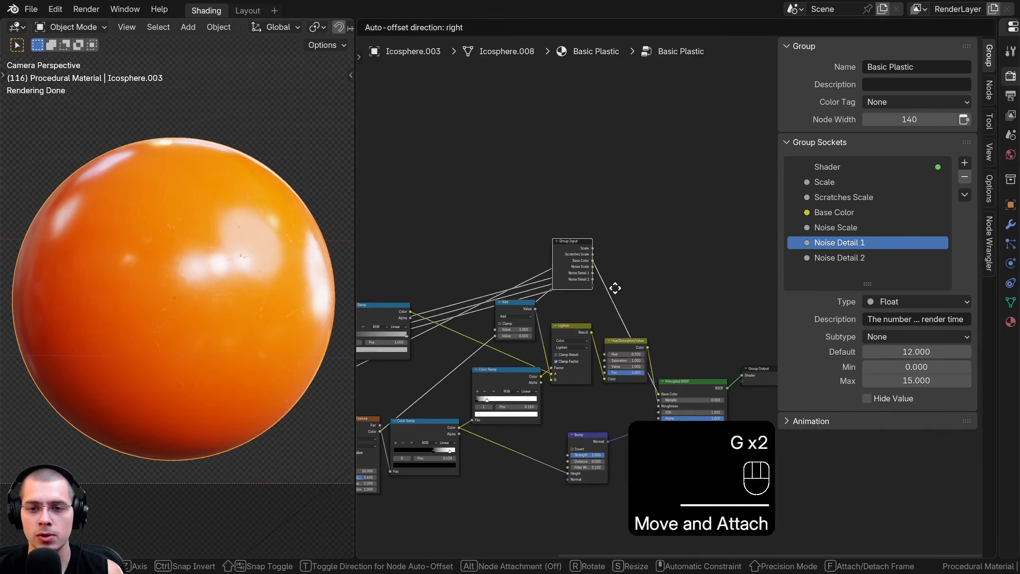
click(640, 300)
middle_drag(640, 299, 616, 217)
scroll(639, 264, up, 5)
key(g)
click(650, 274)
middle_drag(566, 275, 662, 301)
scroll(663, 301, up, 5)
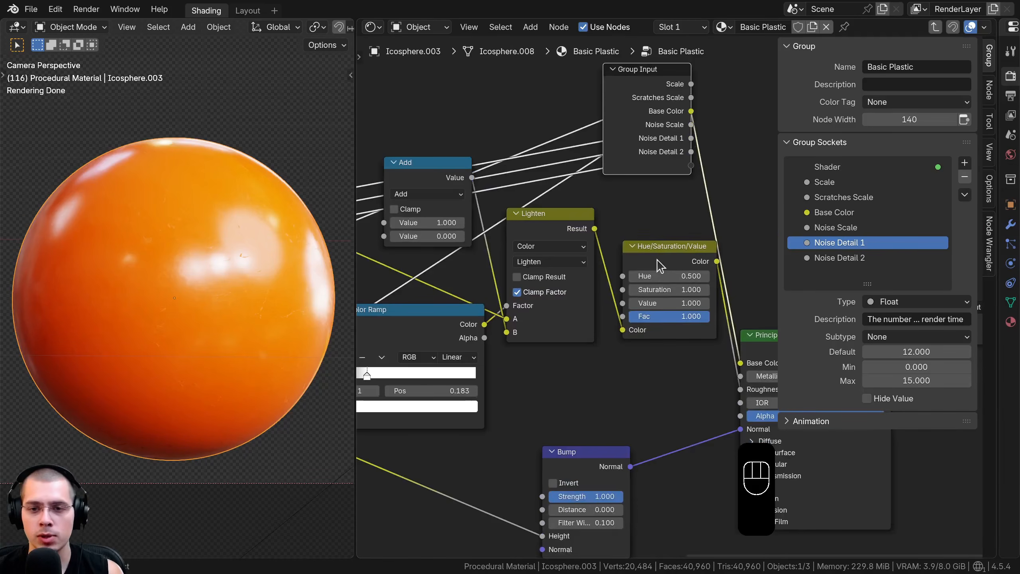
Expose the Hue/Saturation/Value node's Value as a group input named Roughness
drag(657, 262, 650, 265)
middle_drag(629, 287, 622, 297)
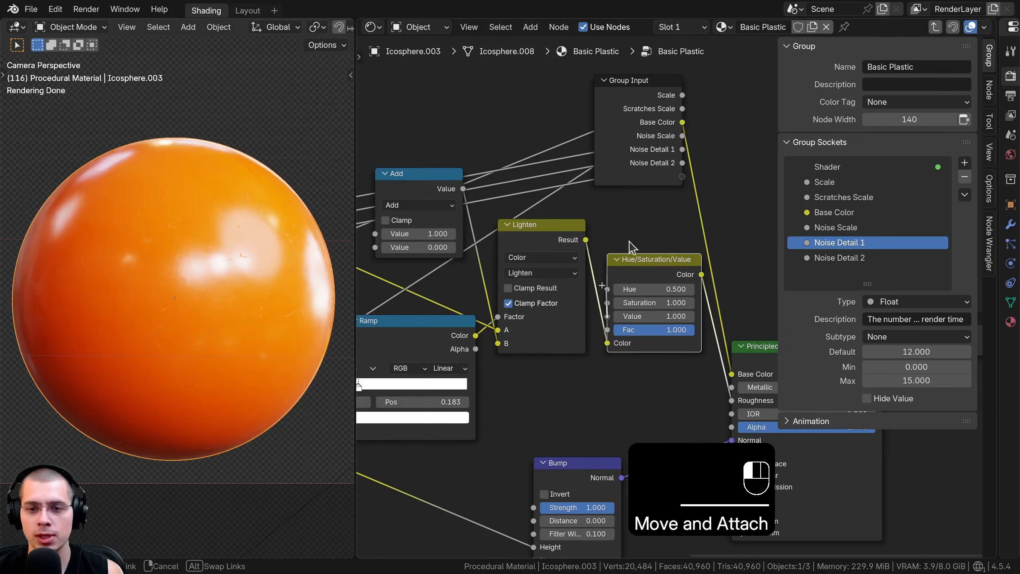
drag(688, 186, 682, 177)
double_click(824, 273)
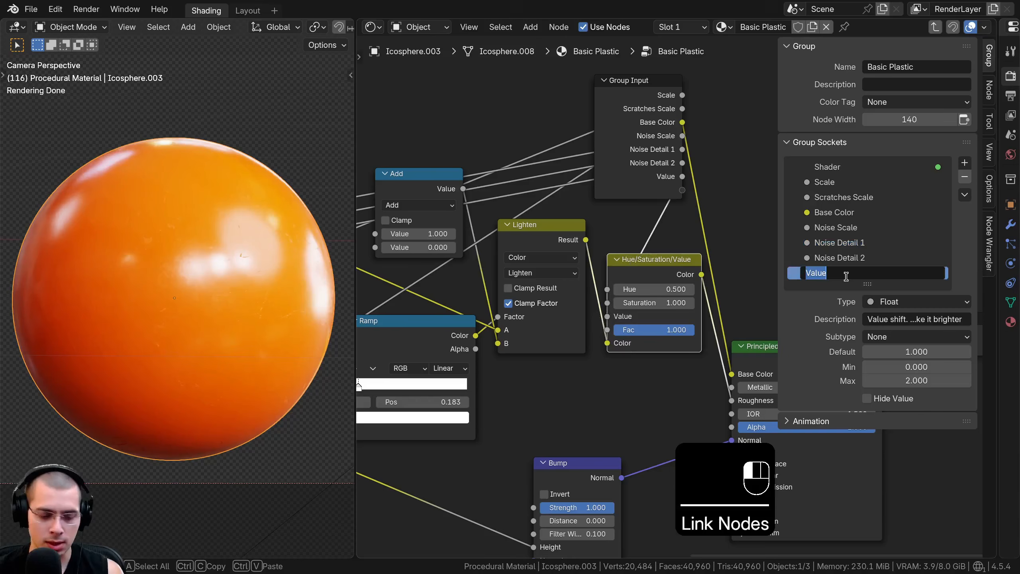
text(Roughness)
key(Return)
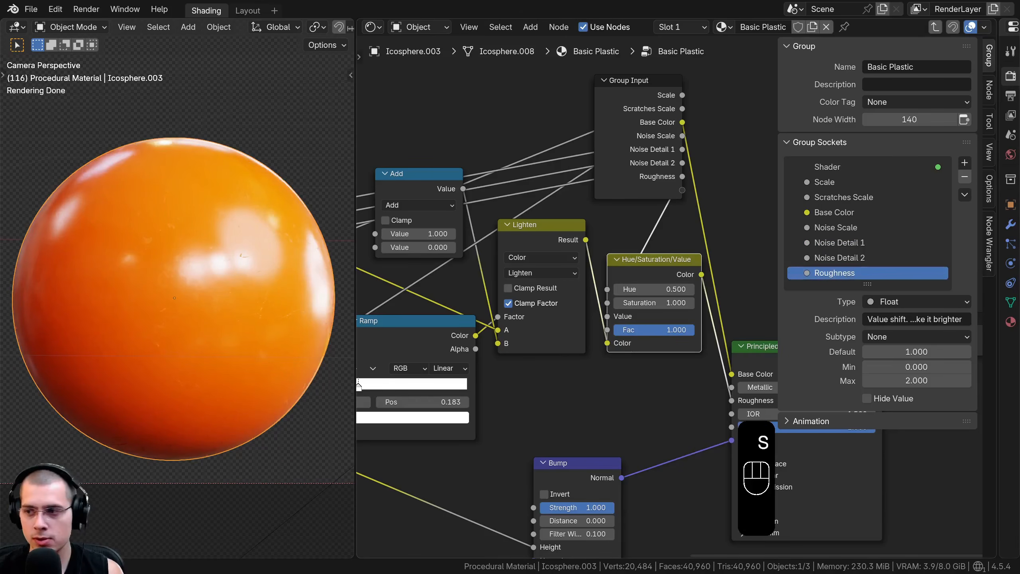
Move the Group Input node beside the Add node, on its input side
middle_drag(539, 258, 594, 281)
click(684, 144)
scroll(679, 146, down, 3)
middle_drag(658, 153, 735, 179)
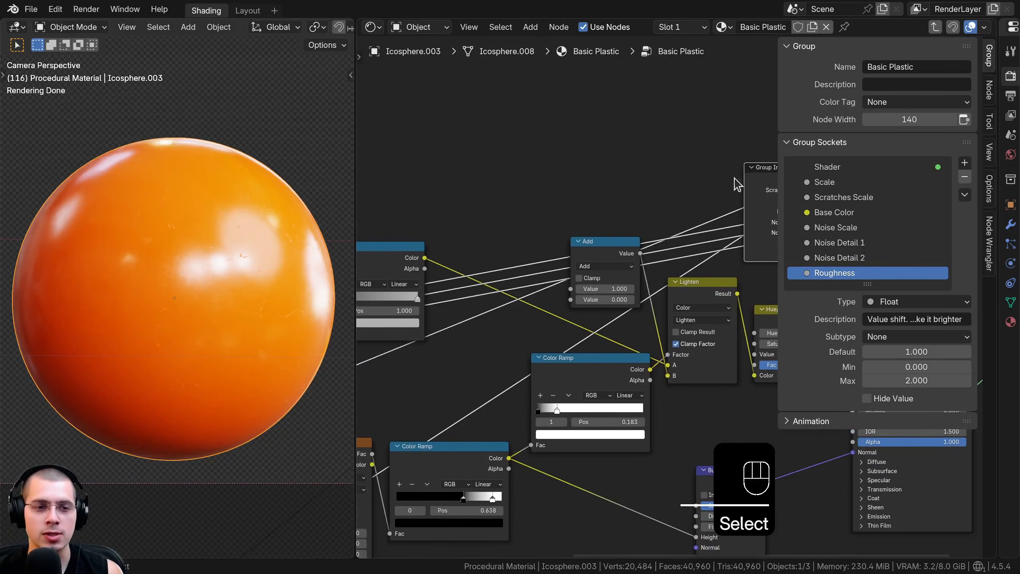
key(g)
click(448, 174)
scroll(510, 249, up, 3)
key(g)
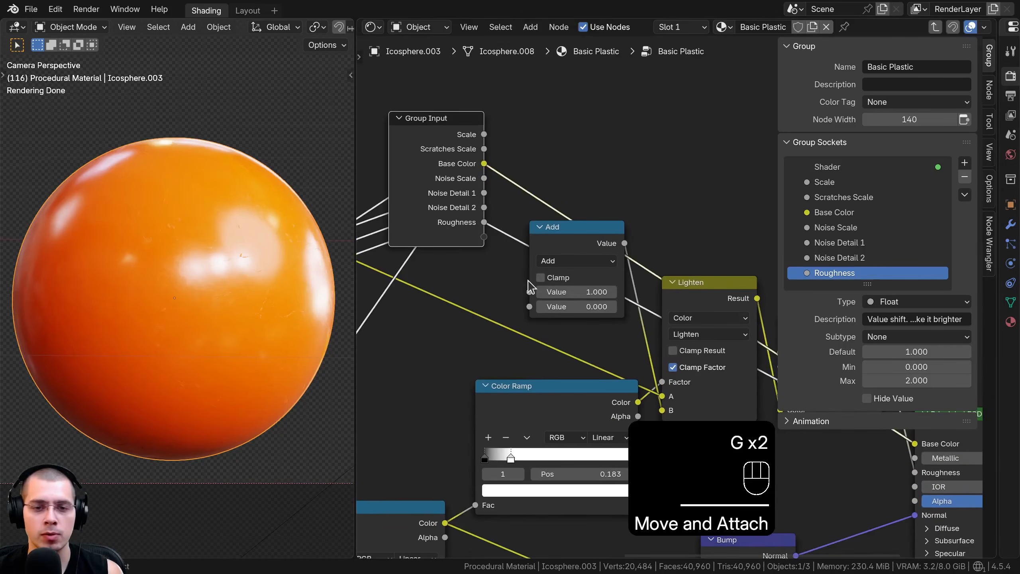
Try other amounts for the Add node's upper Value while viewing the sphere's scratches up close
scroll(502, 289, up, 4)
drag(504, 290, 509, 290)
shift+middle_drag(209, 294, 176, 317)
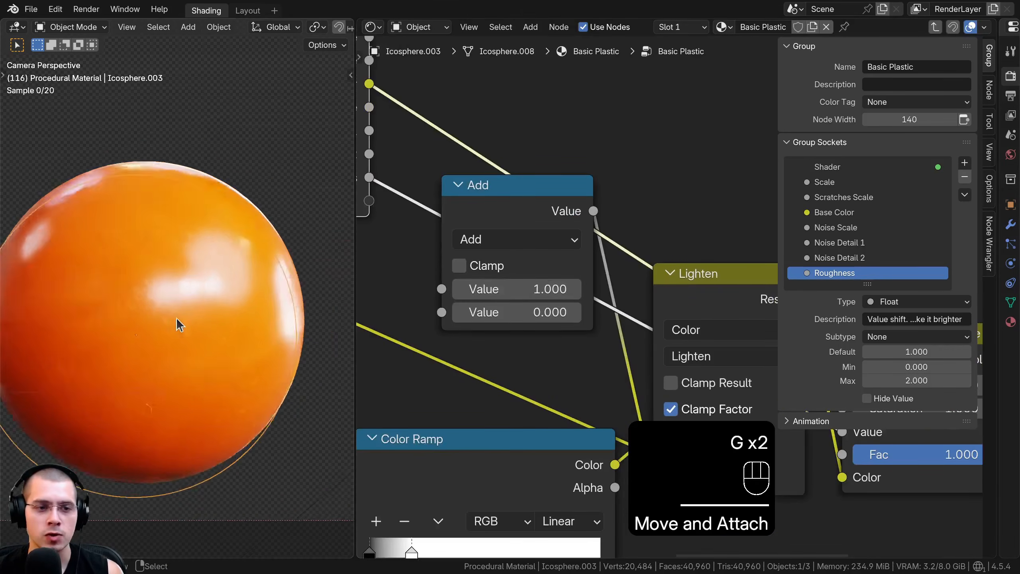
scroll(176, 317, up, 5)
shift+middle_drag(249, 304, 206, 274)
scroll(206, 274, up, 4)
shift+drag(522, 289, 507, 289)
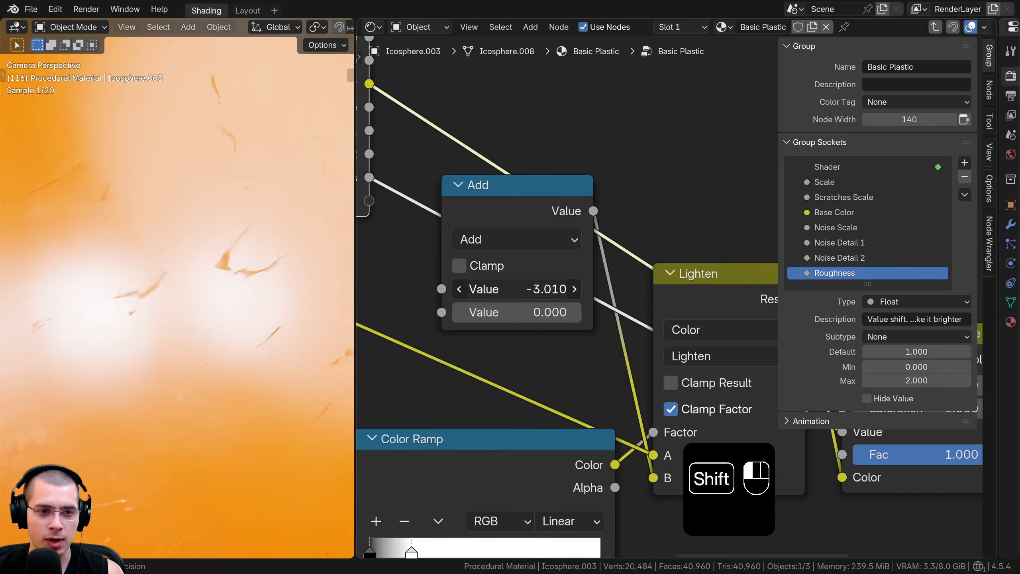
right_click(499, 290)
Expose the Add node's upper Value as a group input named Scratches Roughness
scroll(499, 291, down, 4)
middle_drag(499, 292, 602, 298)
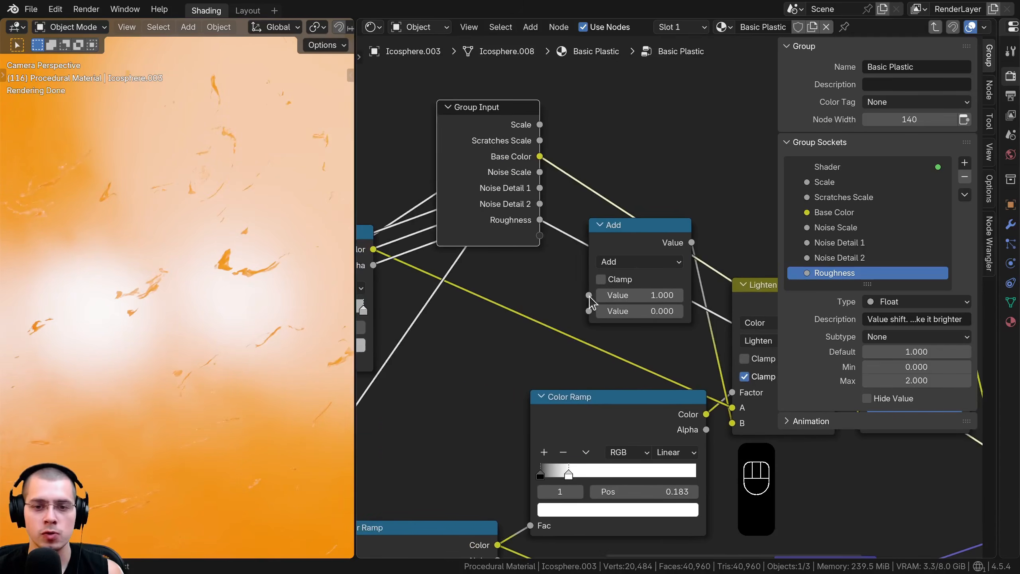
drag(589, 295, 541, 236)
scroll(840, 257, down, 1)
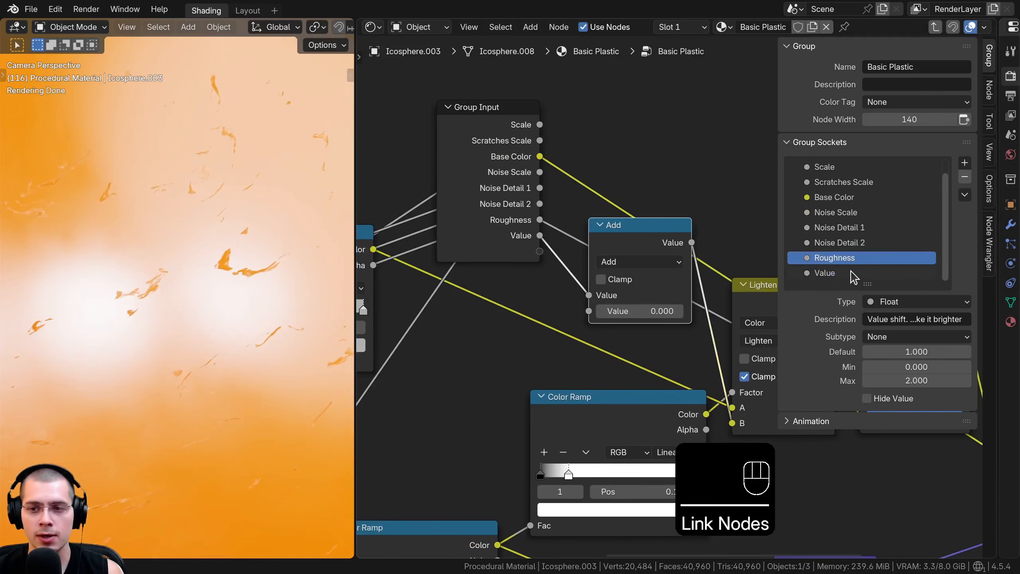
Move the Group Input node to the open space below and before the Bump node
click(592, 215)
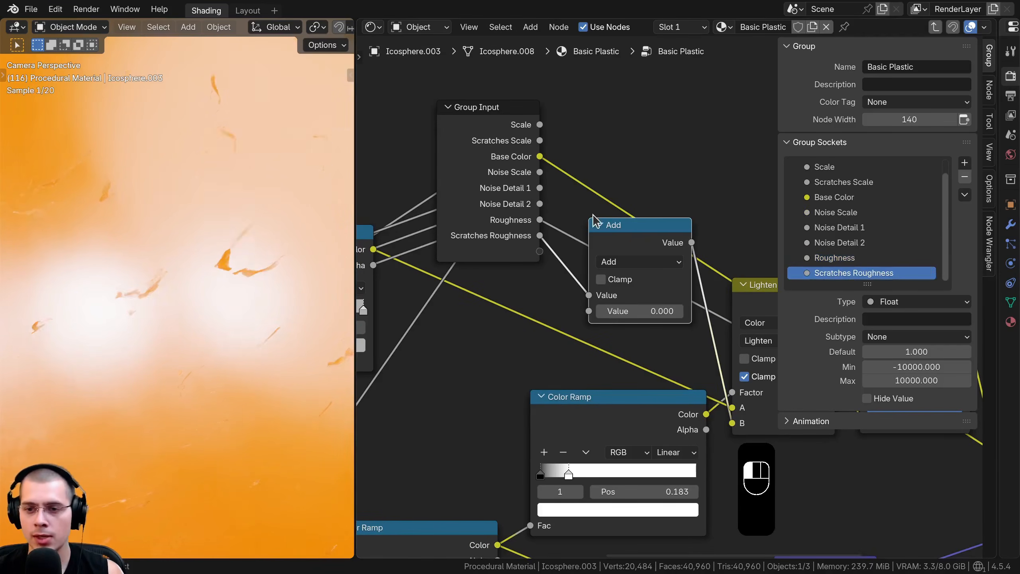
scroll(550, 229, down, 7)
right_click(559, 226)
key(g)
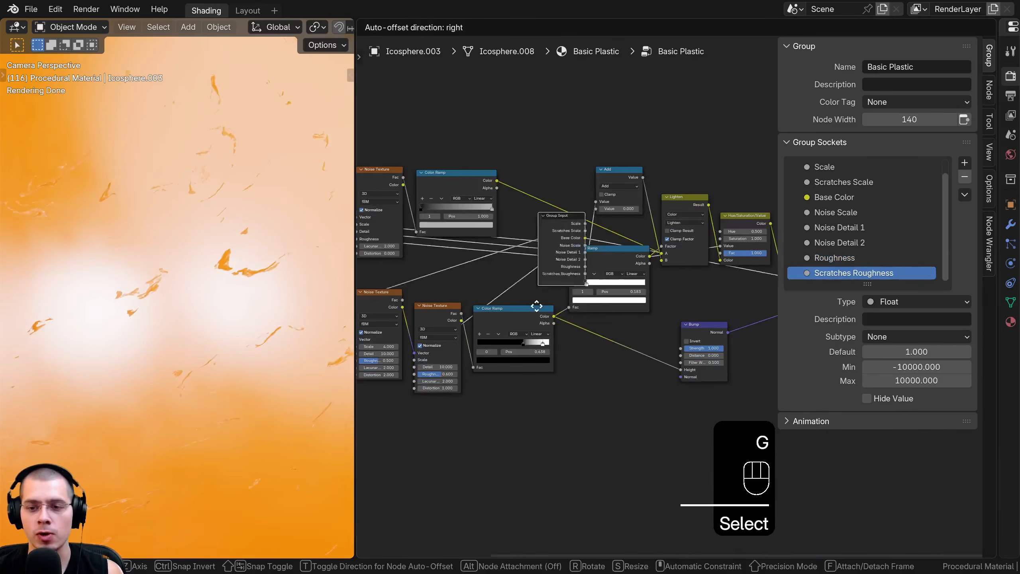
key(g)
middle_drag(552, 314, 554, 285)
scroll(576, 286, up, 3)
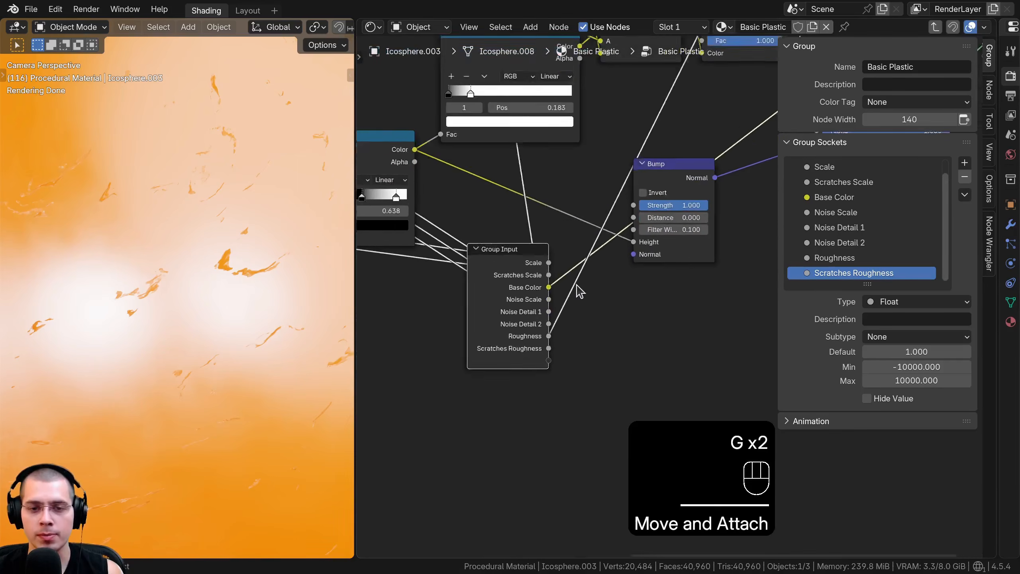
key(g)
click(521, 235)
Expose the Bump node's Strength as a group input named Bump Strength
drag(687, 169, 698, 165)
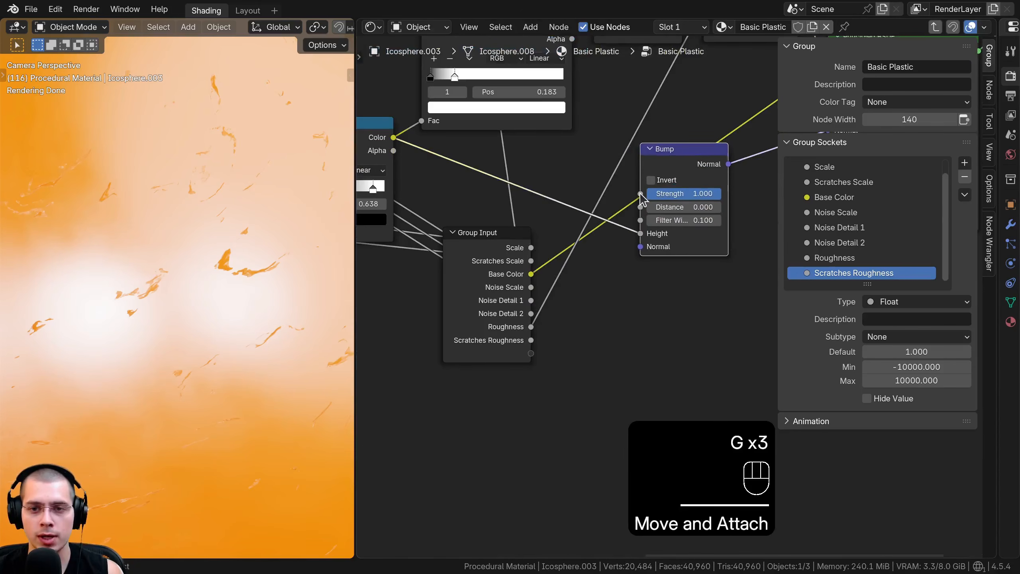
drag(533, 357, 531, 353)
double_click(806, 273)
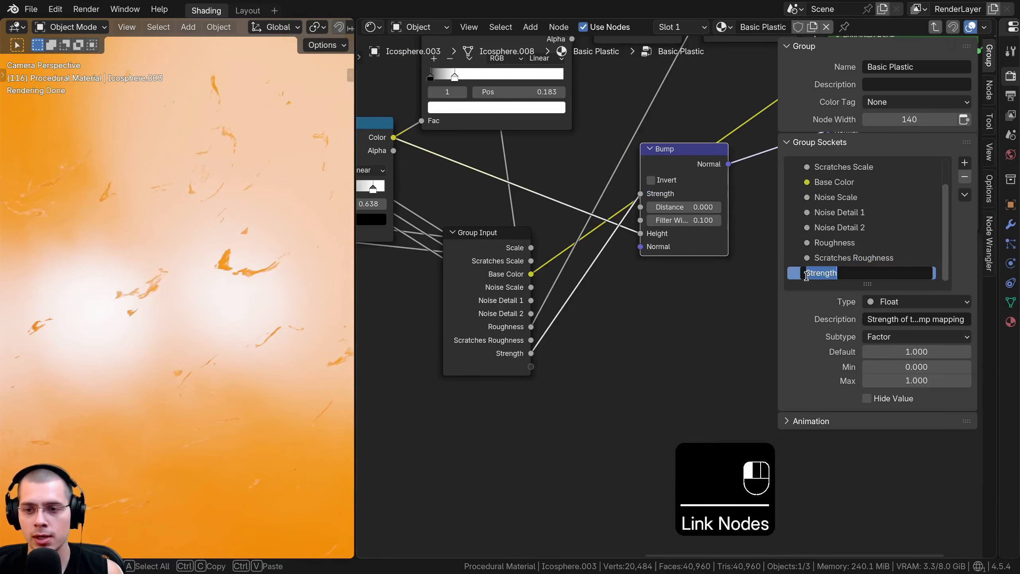
text(Bump)
key(Return)
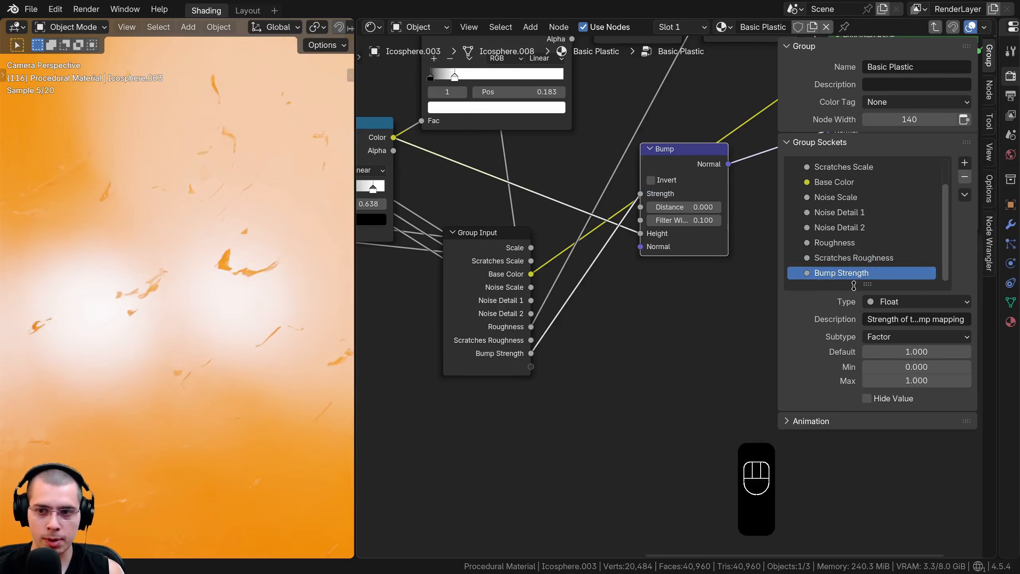
Hide the sidebar and place the Group Input node at the start of the tree, before the Texture Coordinate node
scroll(654, 346, down, 3)
key(n)
middle_drag(634, 304, 892, 377)
click(830, 375)
key(g)
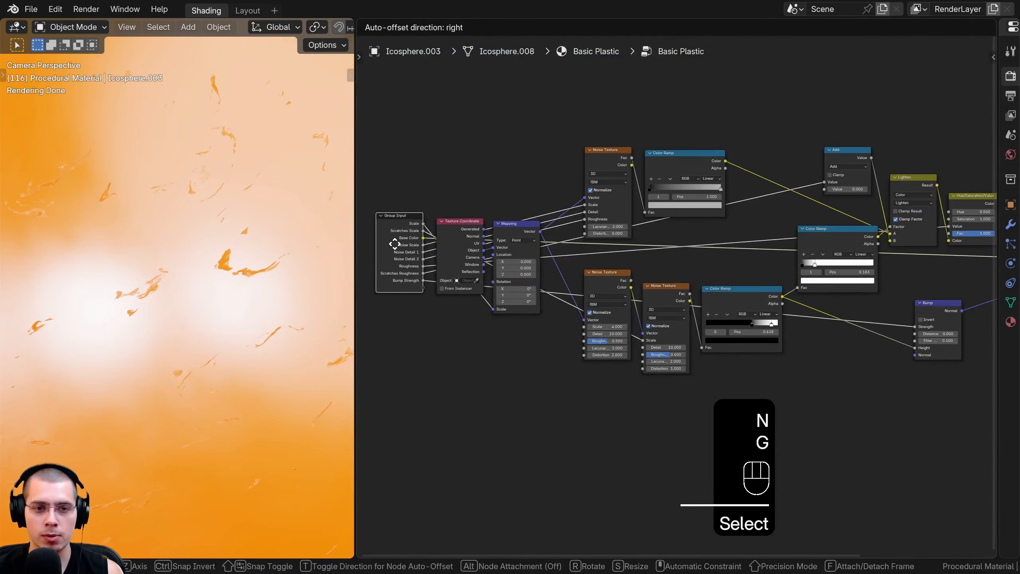
click(393, 243)
Leave the node group and try out its Scale input on the Basic Plastic node without keeping a change
key(Tab)
scroll(707, 259, up, 5)
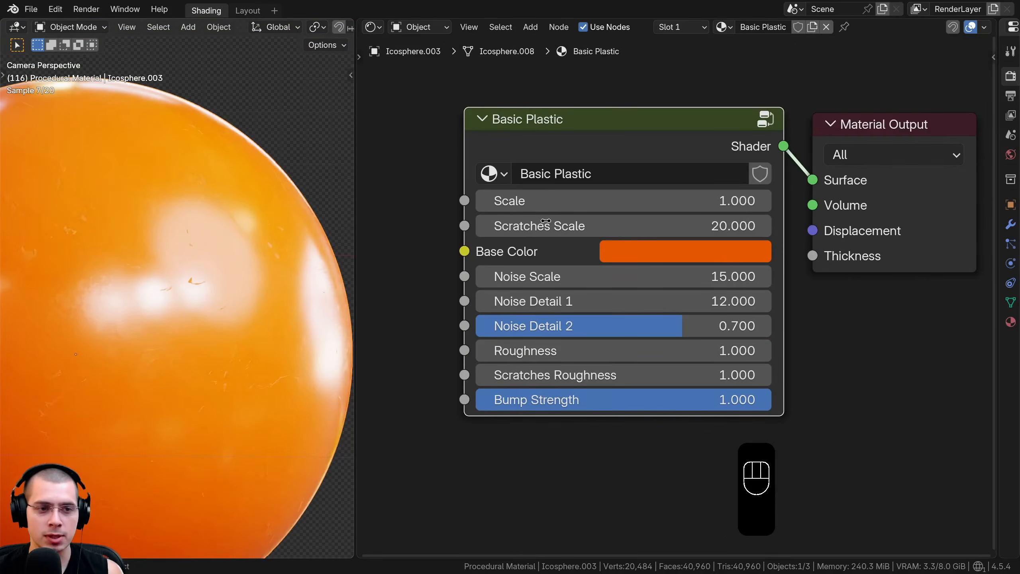
mouse_move(572, 200)
mouse_down()
mouse_move(682, 201)
mouse_move(575, 200)
mouse_up()
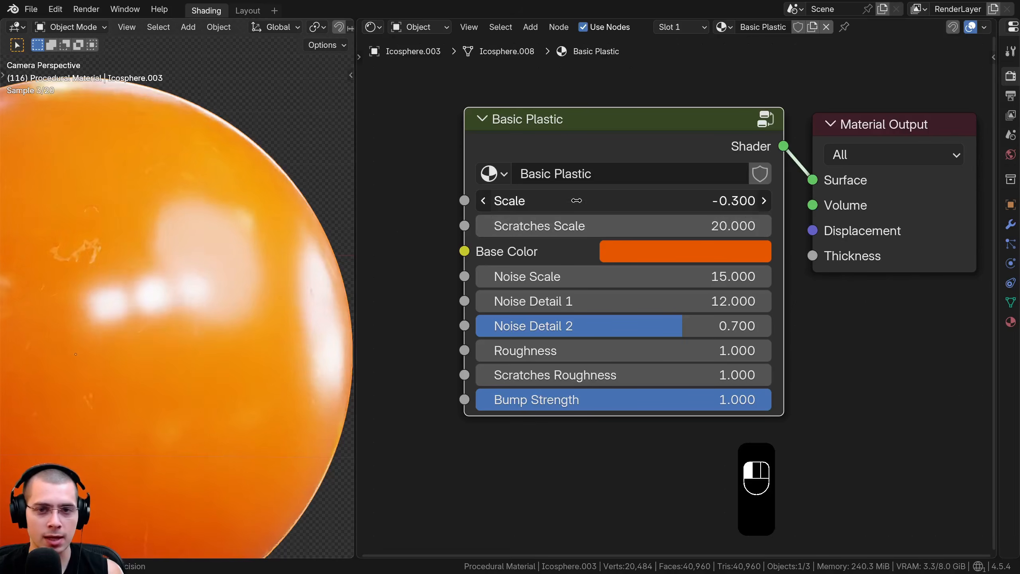
right_click(576, 201)
Darken the Basic Plastic group's Base Color to a very dark brown by lowering its brightness
click(619, 251)
click(733, 251)
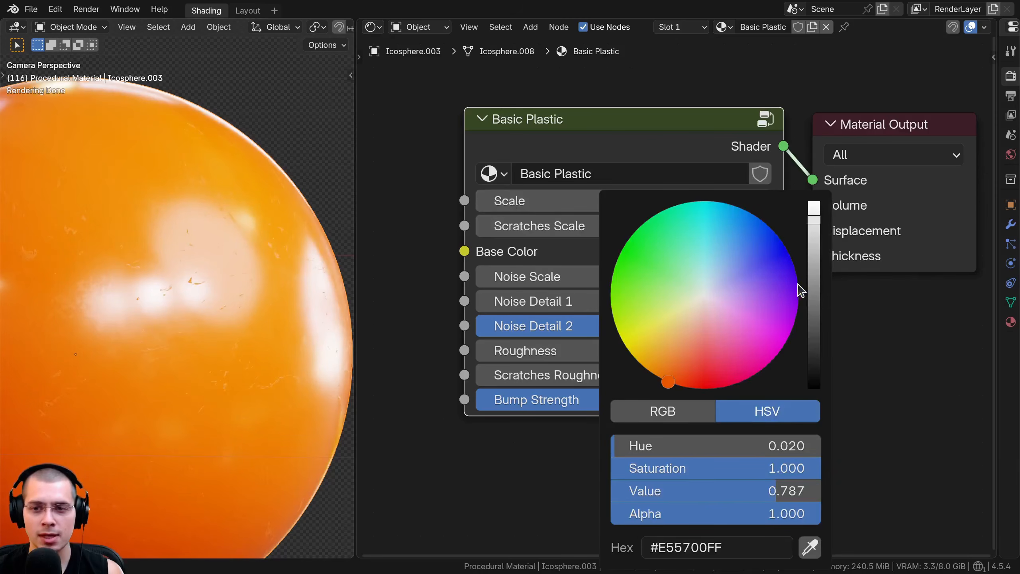
drag(813, 297, 813, 354)
scroll(195, 322, down, 1)
scroll(195, 322, up, 2)
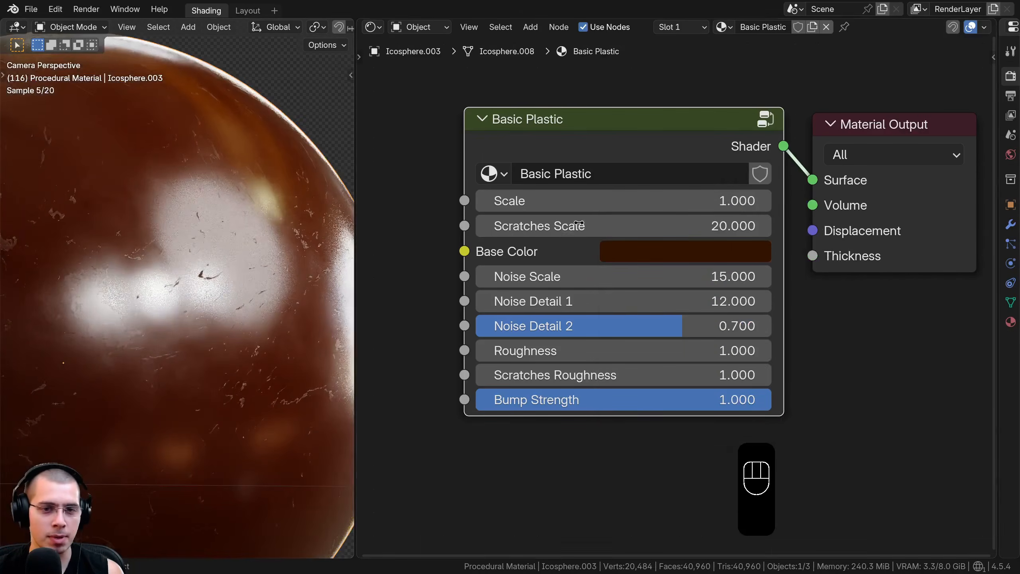
Try out different Scale and Scratches Scale values on the dark material, cancelling each change
drag(595, 202, 646, 202)
right_click(595, 202)
mouse_move(597, 226)
mouse_down()
mouse_move(482, 226)
mouse_move(579, 226)
mouse_up()
right_click(578, 226)
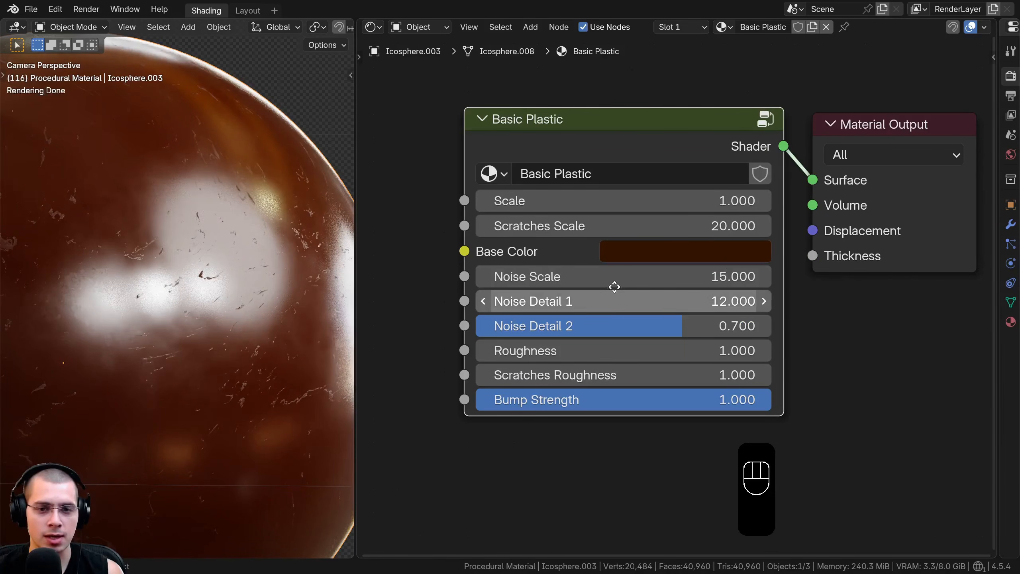
Try out different Noise Scale, Noise Detail 1 and Noise Detail 2 values, cancelling each change
middle_drag(615, 285, 612, 275)
drag(605, 270, 663, 270)
right_click(599, 266)
drag(599, 266, 498, 290)
right_click(599, 291)
drag(599, 316, 683, 345)
right_click(599, 316)
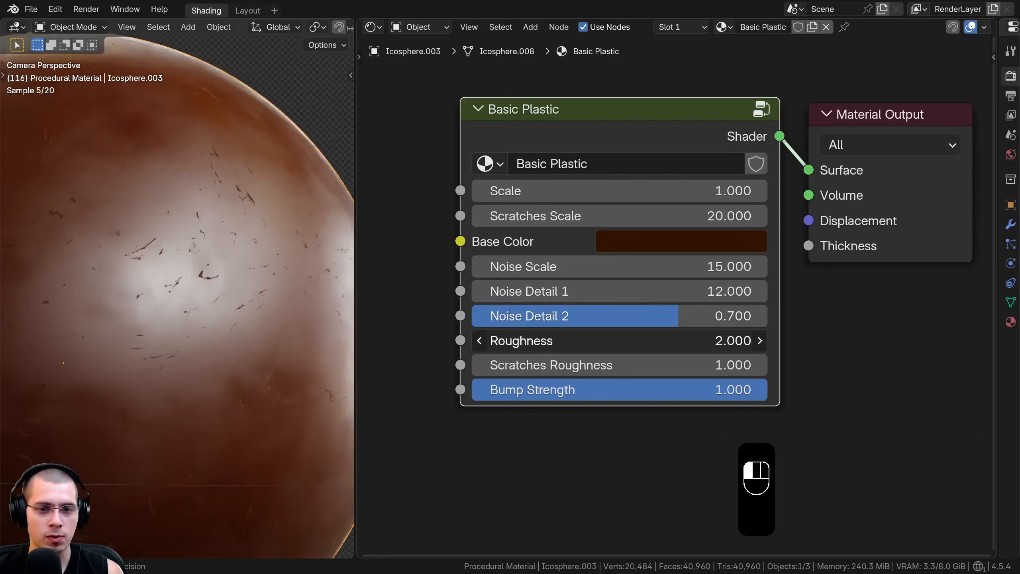
Try out different Roughness and Scratches Roughness values, cancelling each change
right_click(618, 344)
shift+drag(618, 365, 691, 366)
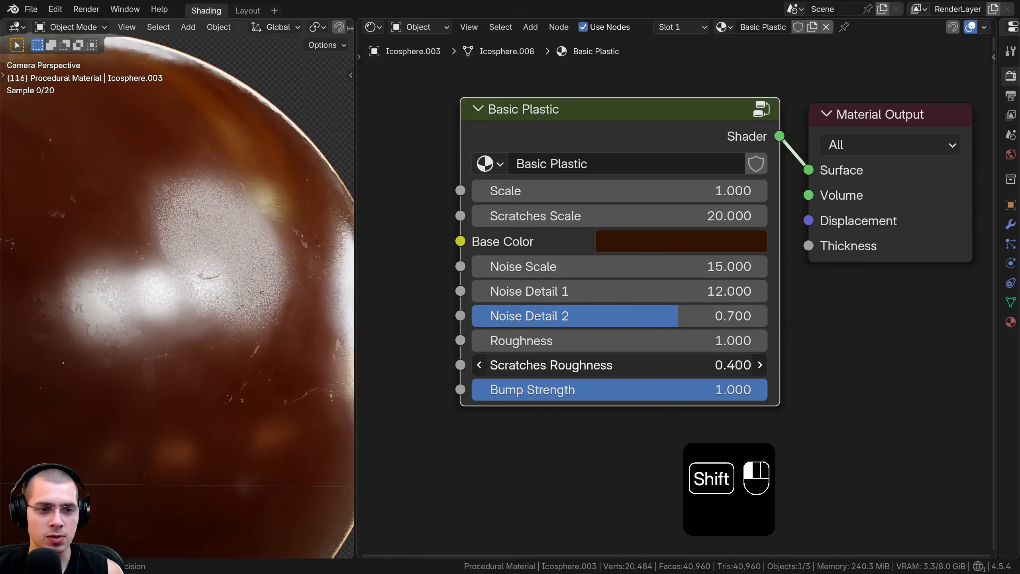
right_click(618, 365)
Set the Basic Plastic group's Bump Strength to 6
mouse_move(638, 393)
mouse_down()
mouse_move(460, 393)
mouse_move(639, 393)
mouse_up()
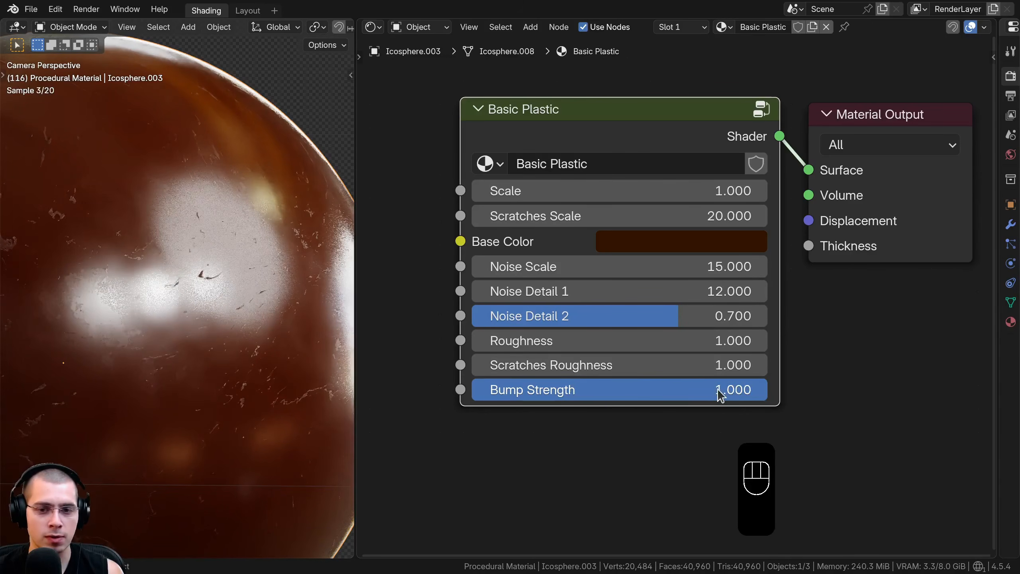
click(719, 392)
text(6)
key(Return)
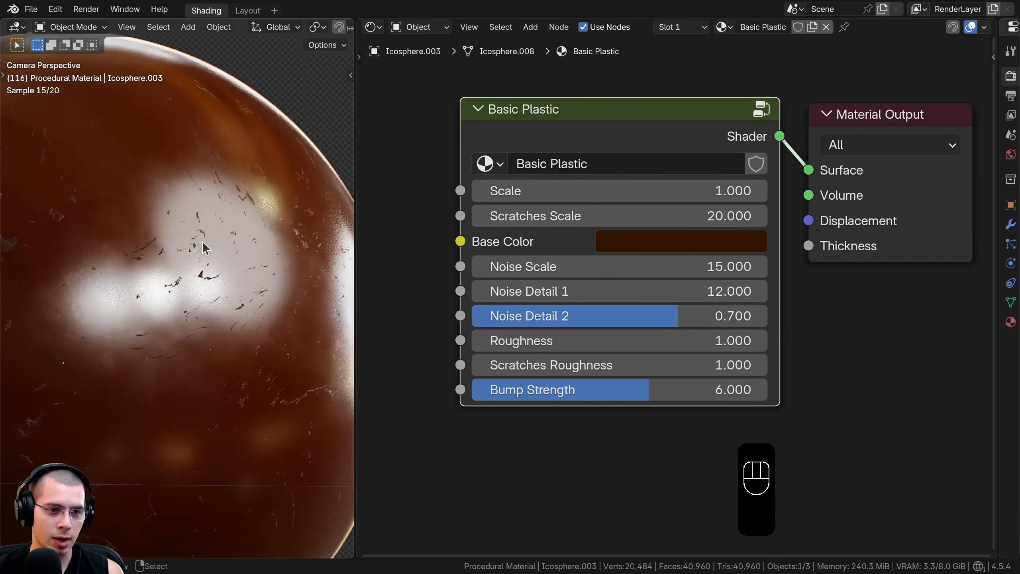
Try a Bump Strength of 0 and a Scratches Roughness of -31.1 on the Basic Plastic group
click(654, 392)
text(1)
key(Return)
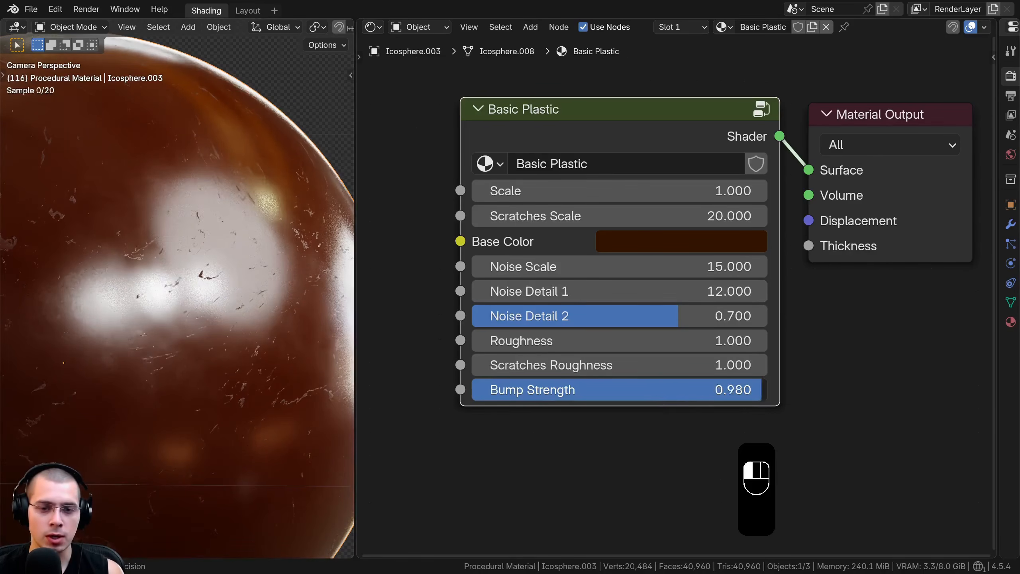
drag(761, 389, 475, 395)
scroll(243, 299, up, 3)
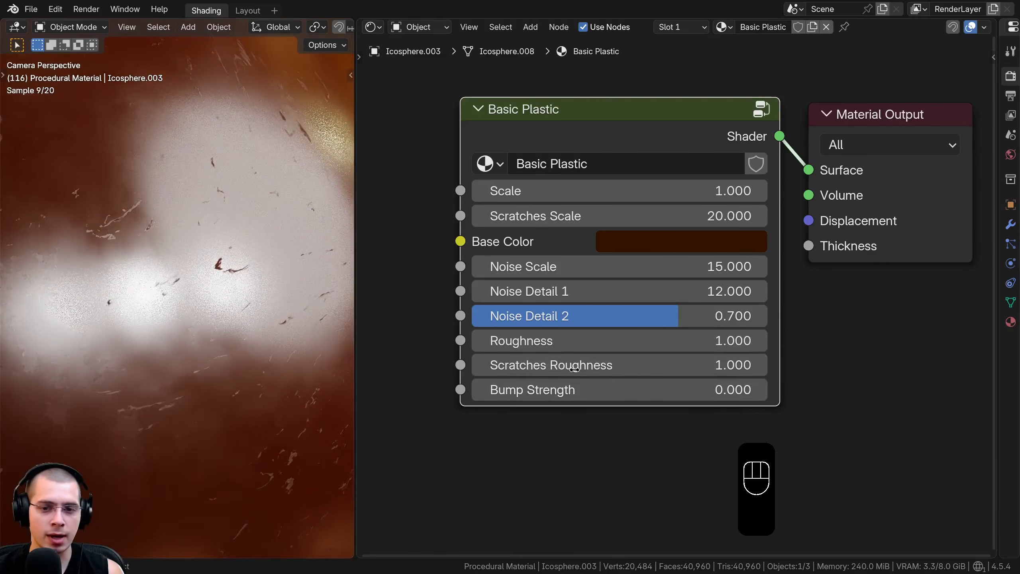
drag(586, 365, 475, 365)
scroll(171, 403, down, 4)
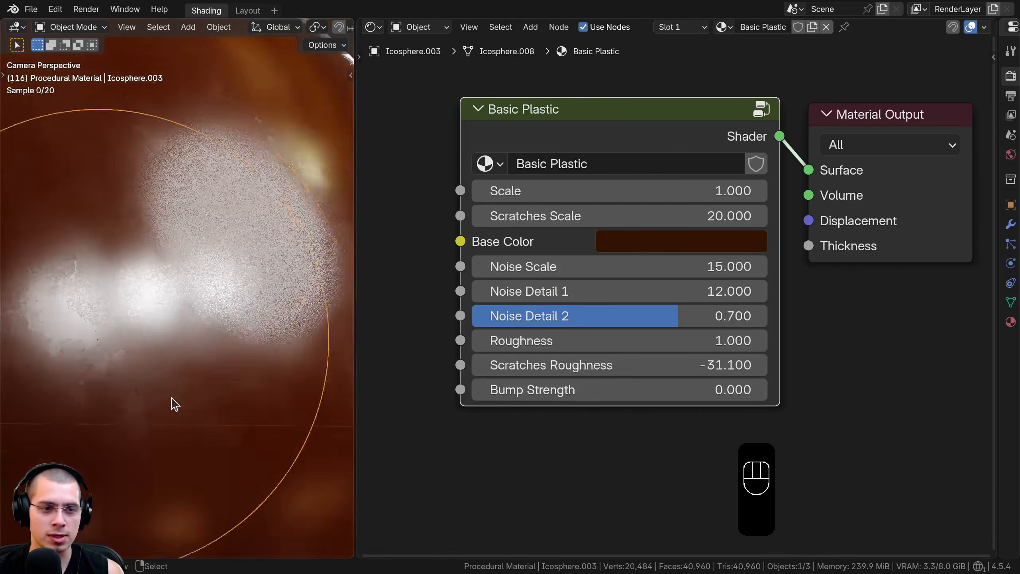
Reset the Basic Plastic group's Base Color, Scratches Roughness and Bump Strength to their default values
key(BackSpace)
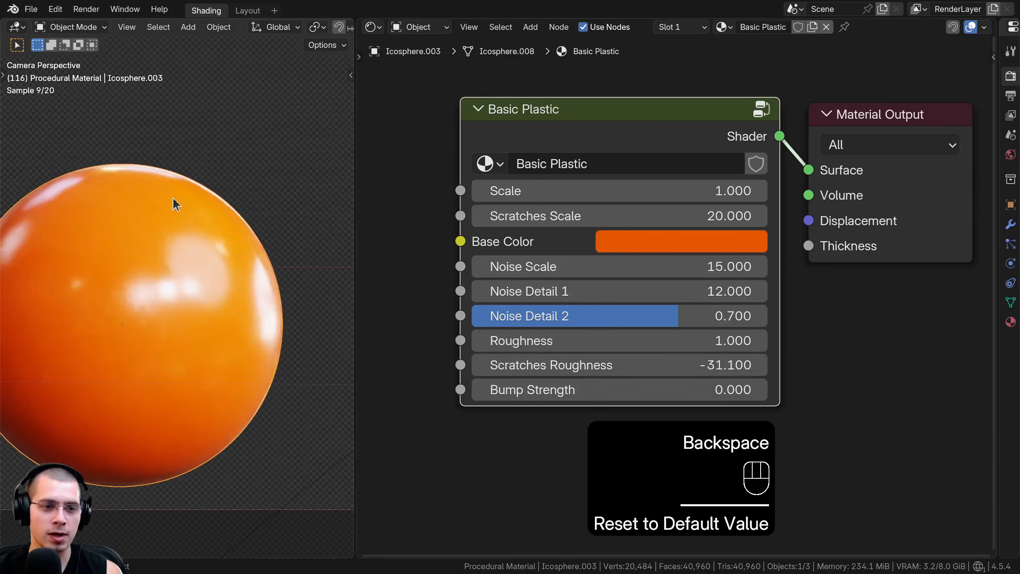
scroll(179, 327, up, 4)
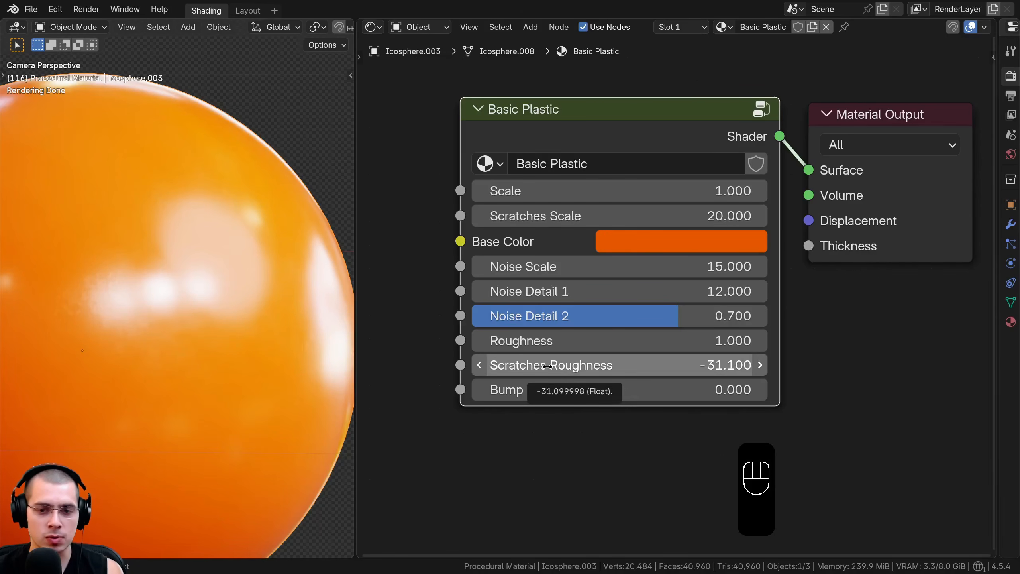
key(BackSpace)
key(BackSpace)
key(BackSpace)
scroll(143, 238, down, 2)
shift+middle_drag(170, 198, 209, 185)
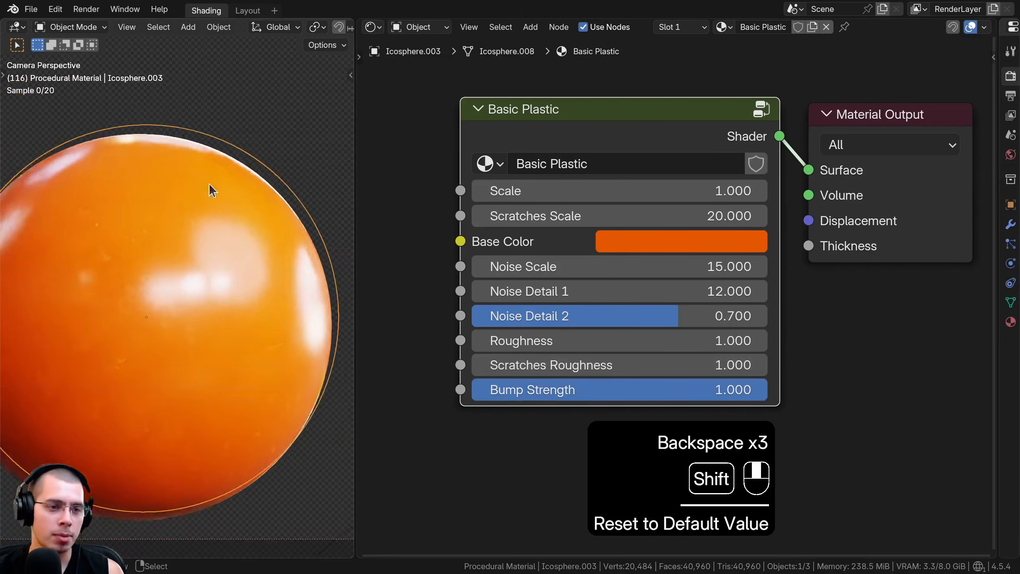
Move the Basic Plastic group node closer to the Material Output and make it slightly narrower
scroll(136, 285, down, 1)
shift+middle_drag(136, 285, 160, 282)
drag(597, 138, 613, 136)
key(a)
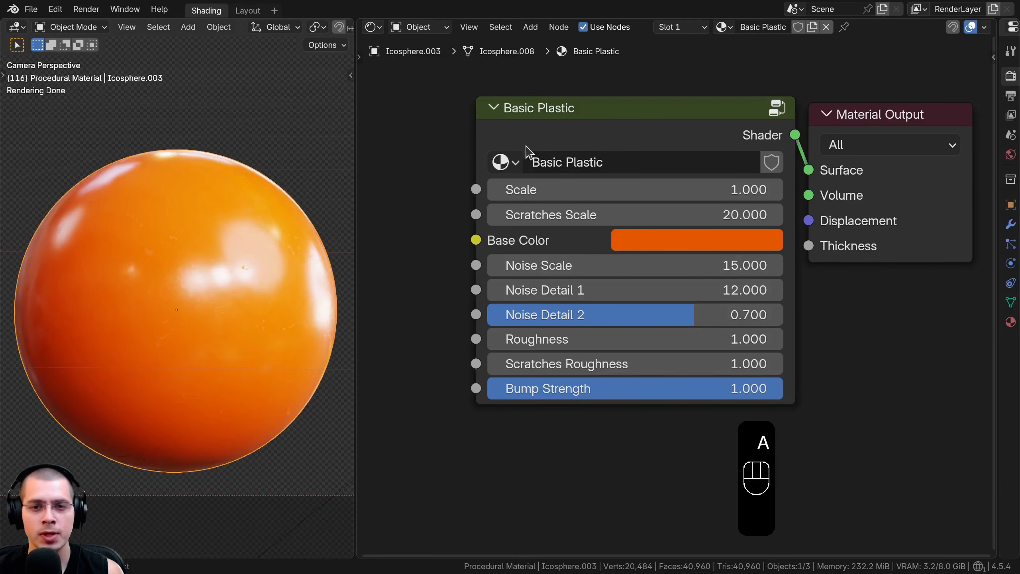
drag(480, 142, 502, 142)
Unhide all hidden objects in the scene, deselect everything and save the file
scroll(206, 268, down, 2)
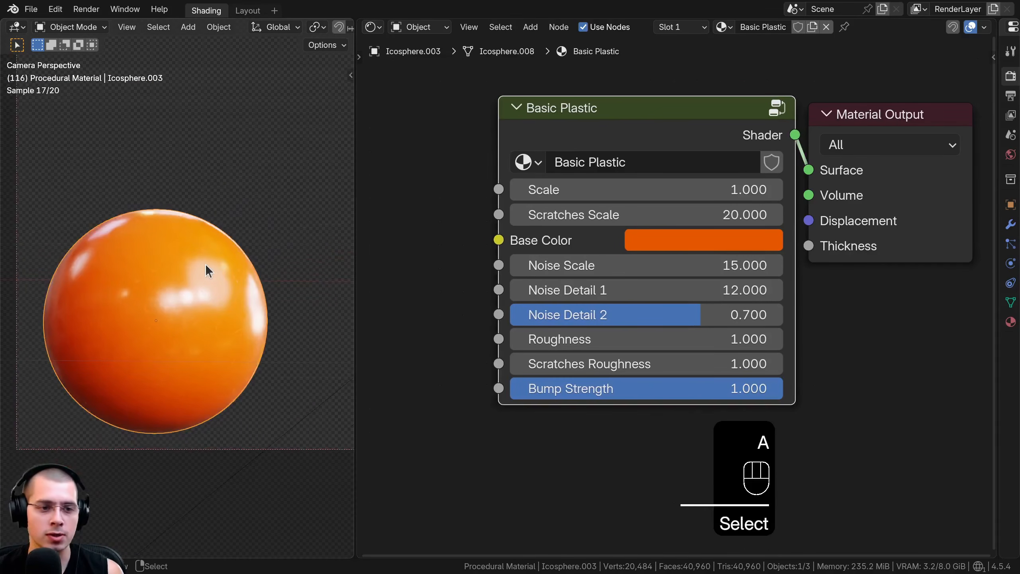
key(alt+h)
scroll(213, 278, down, 3)
key(a)
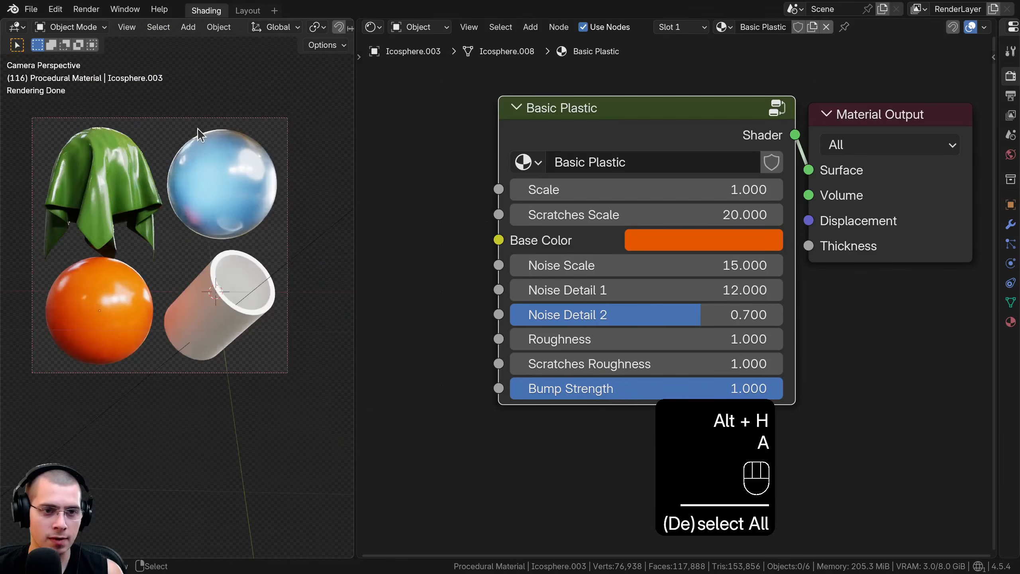
key(ctrl+s)
Create a new material named Clear Plastic on the cylinder and move its Principled BSDF closer to the Material Output
scroll(215, 292, up, 1)
scroll(217, 297, up, 2)
click(193, 285)
scroll(171, 280, up, 3)
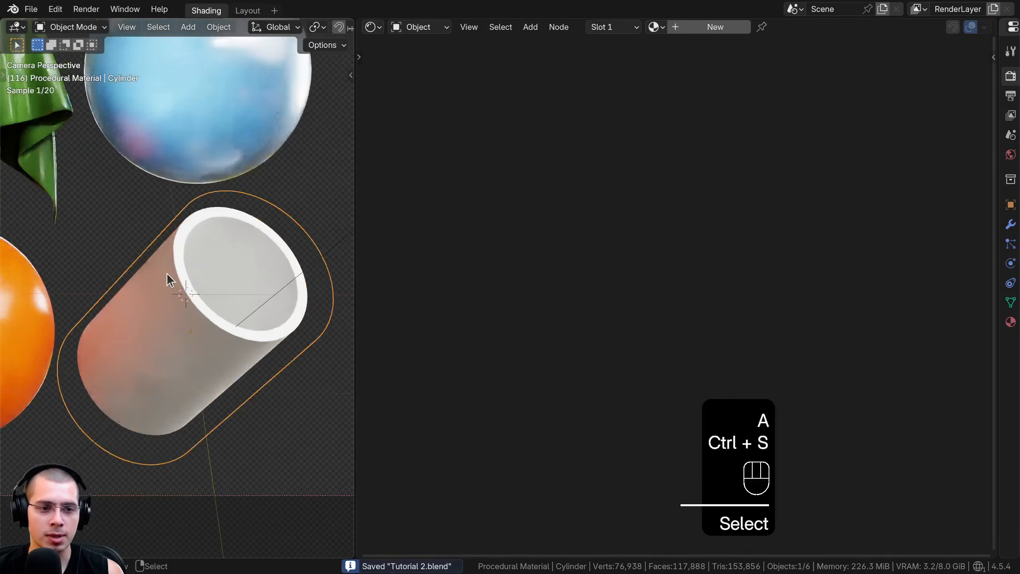
click(719, 27)
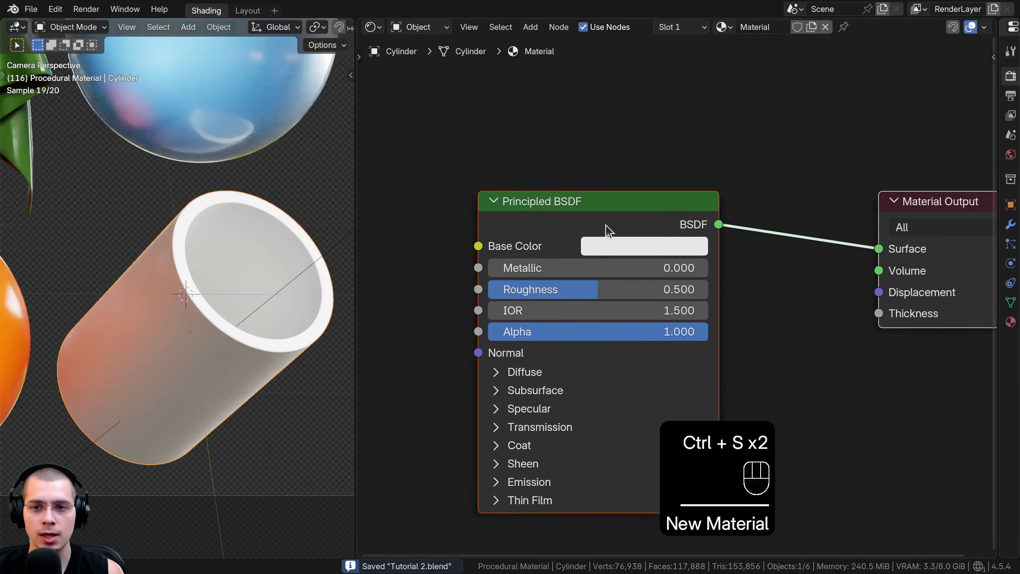
drag(609, 228, 684, 219)
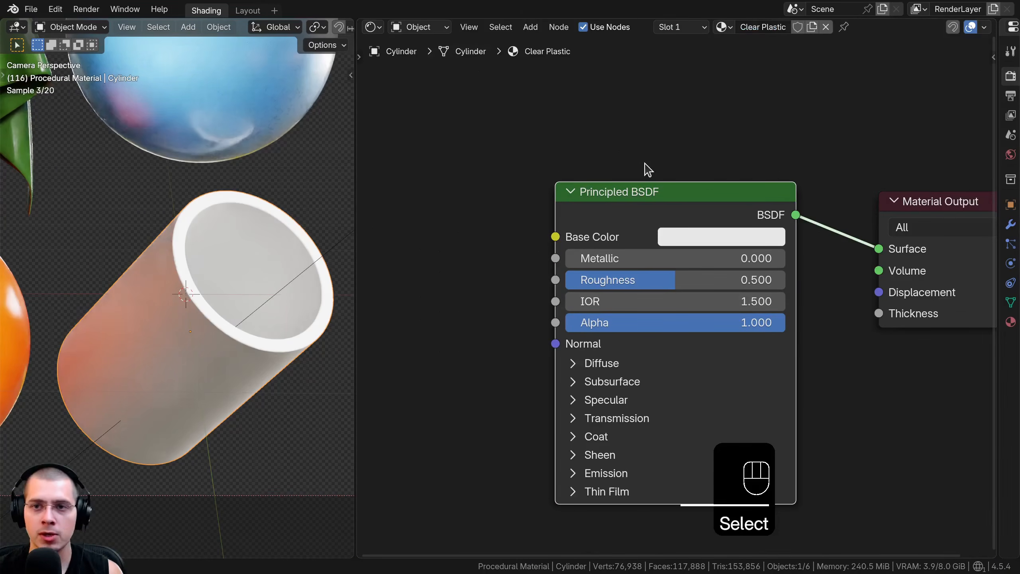
drag(678, 192, 738, 185)
scroll(667, 217, down, 1)
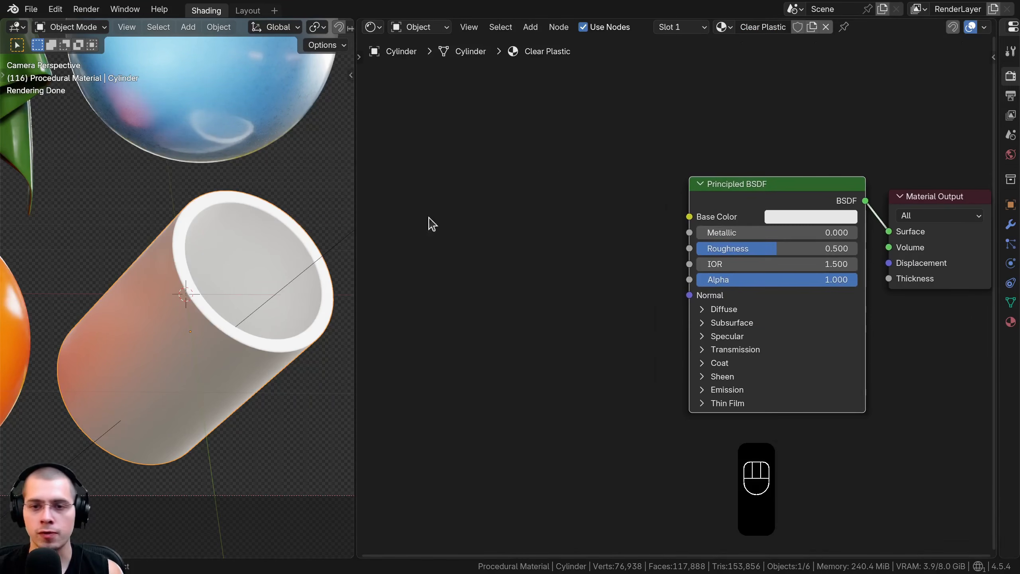
Add a Gabor Texture node in front of the Principled BSDF and preview it on the cylinder
shift+middle_drag(196, 283, 190, 206)
scroll(190, 206, up, 1)
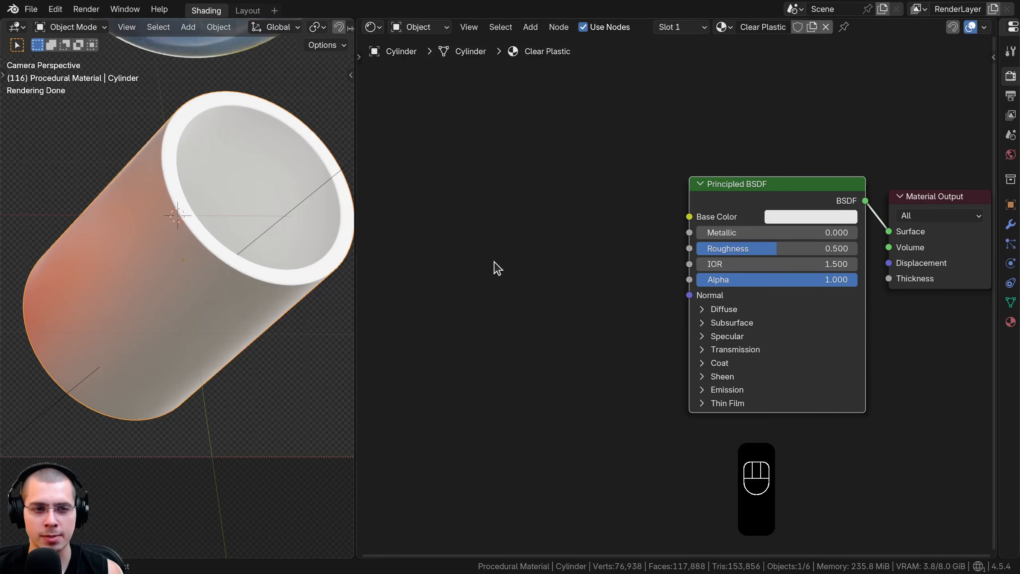
key(shift+a)
text(gab)
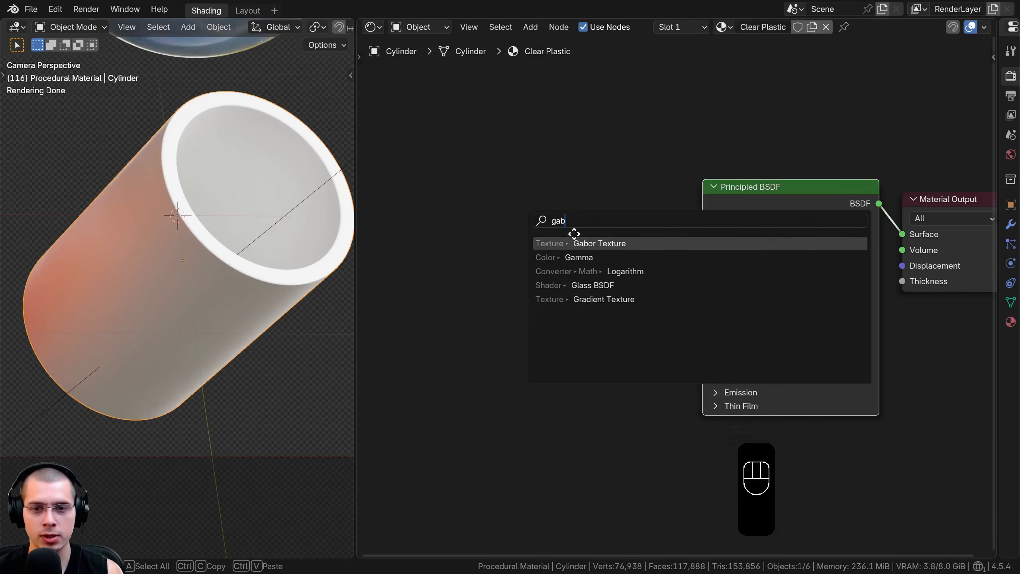
click(590, 244)
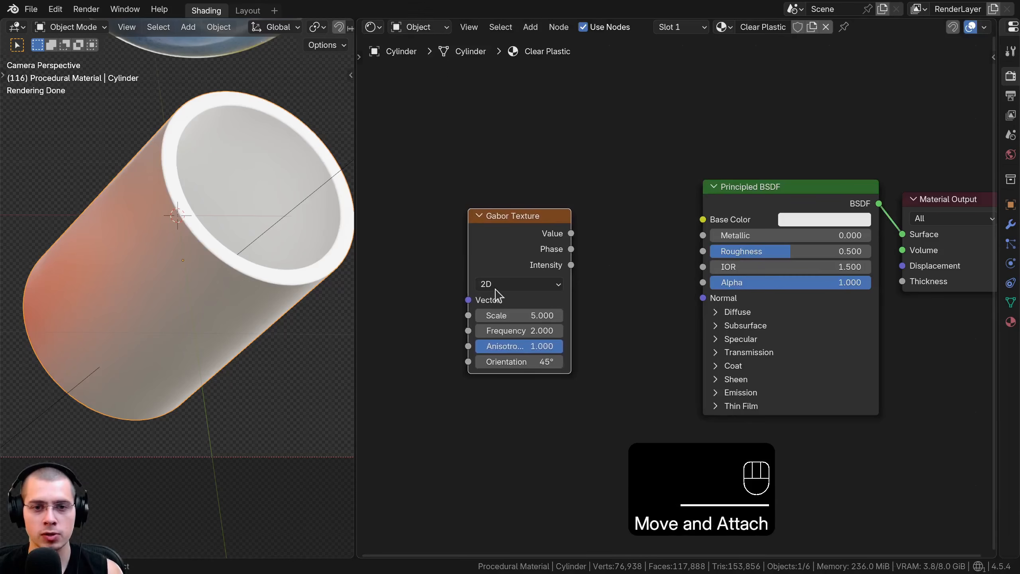
ctrl+shift+click(490, 245)
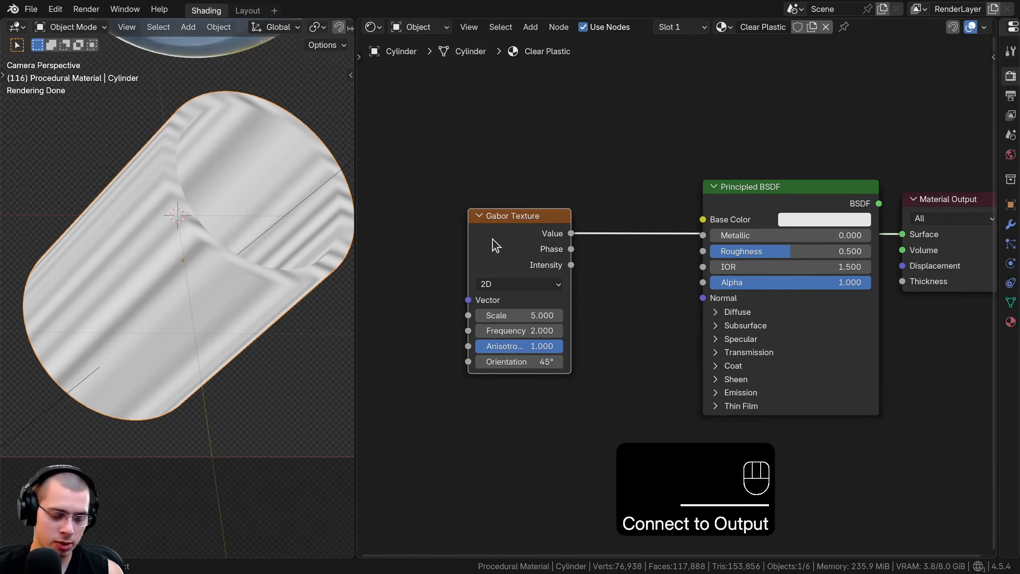
Add Texture Coordinate and Mapping nodes to the Gabor Texture and drive the mapping with the Object coordinates
key(ctrl+t)
middle_drag(496, 247, 739, 257)
key(a)
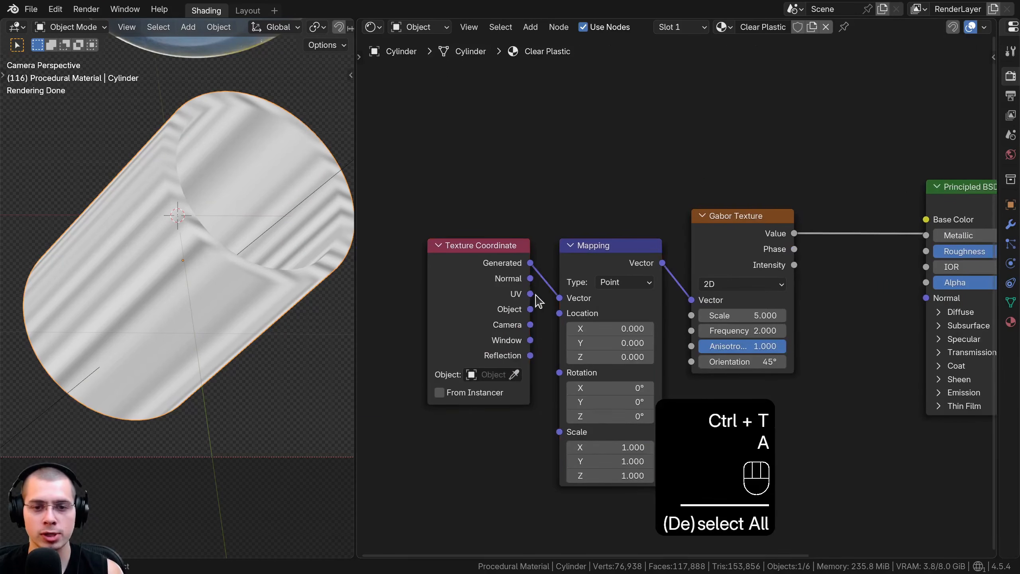
drag(530, 309, 559, 298)
Move the Texture Coordinate and Mapping nodes further away from the Gabor Texture to leave space between them
drag(381, 182, 609, 315)
key(g)
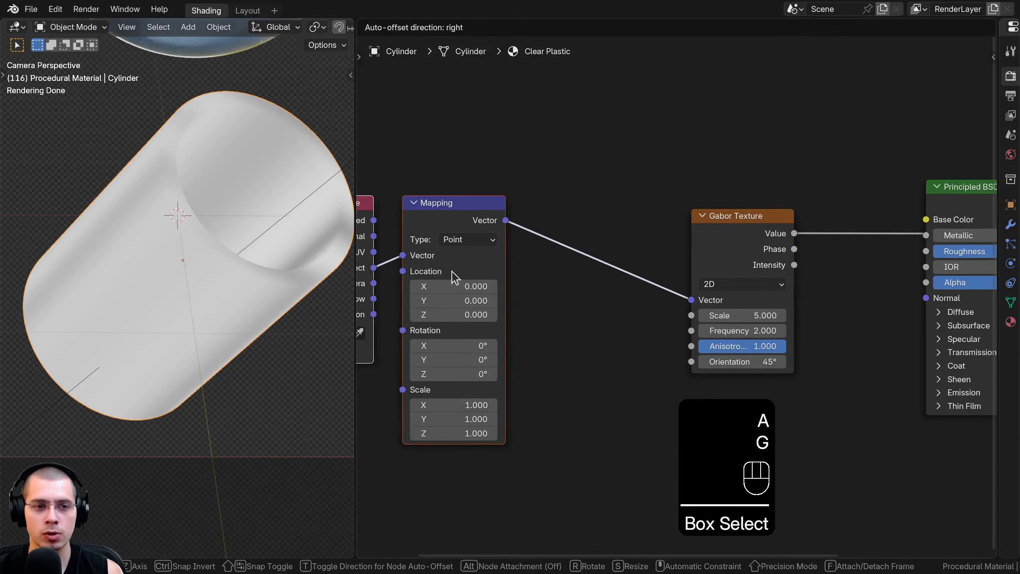
click(451, 272)
key(a)
scroll(429, 263, down, 4)
drag(415, 259, 424, 257)
scroll(466, 264, up, 2)
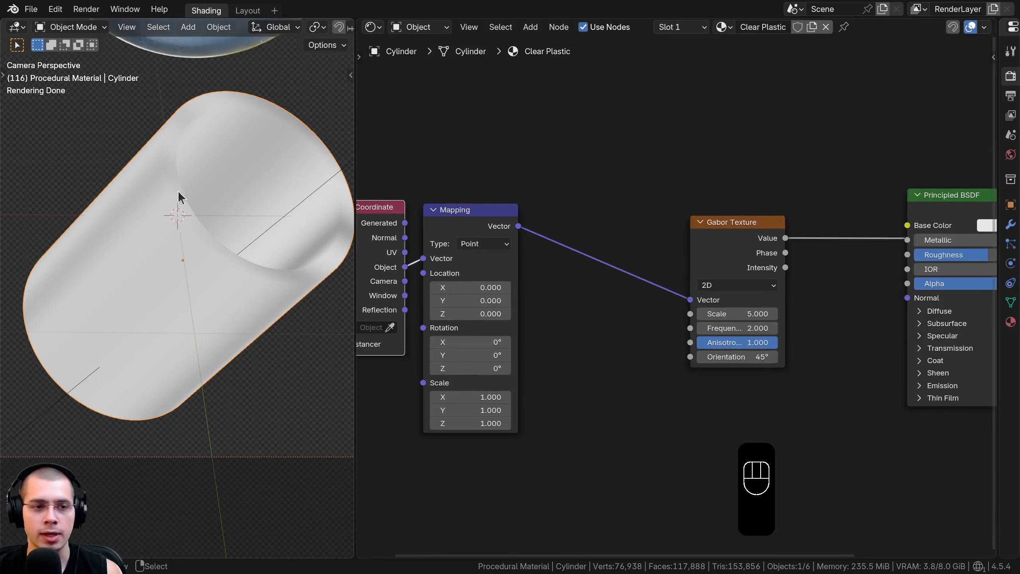
Set the Gabor Texture's Scale to 200 and move the node closer to the Mapping node
scroll(750, 328, up, 1)
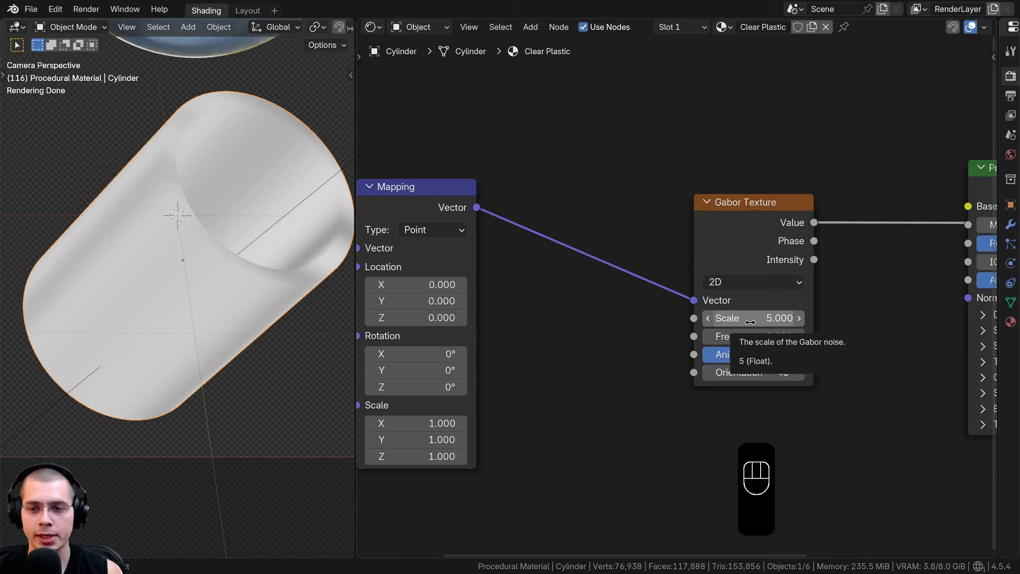
click(750, 320)
text(20)
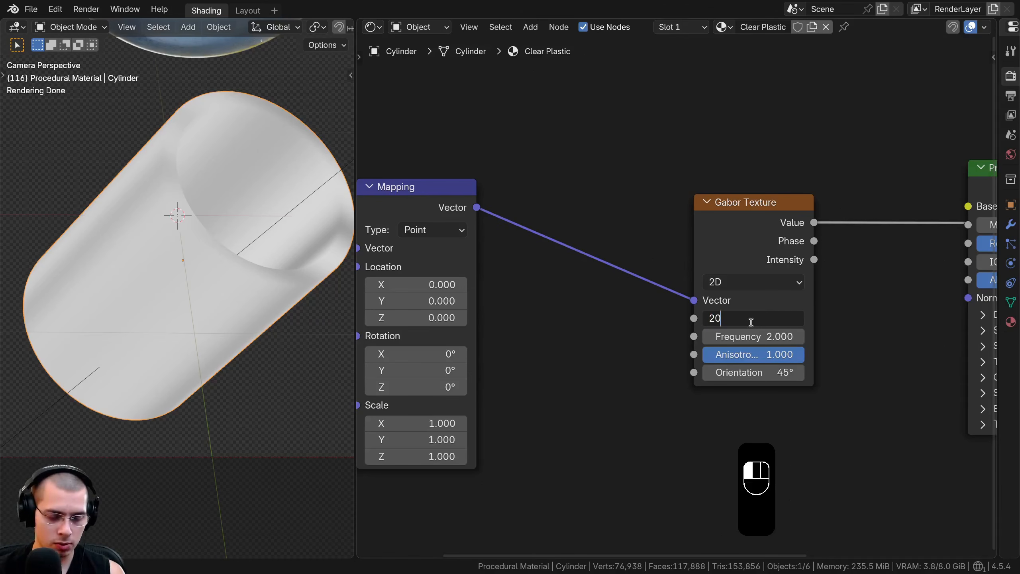
text(0)
key(Return)
middle_drag(760, 312, 652, 327)
scroll(652, 326, up, 1)
drag(586, 235, 508, 257)
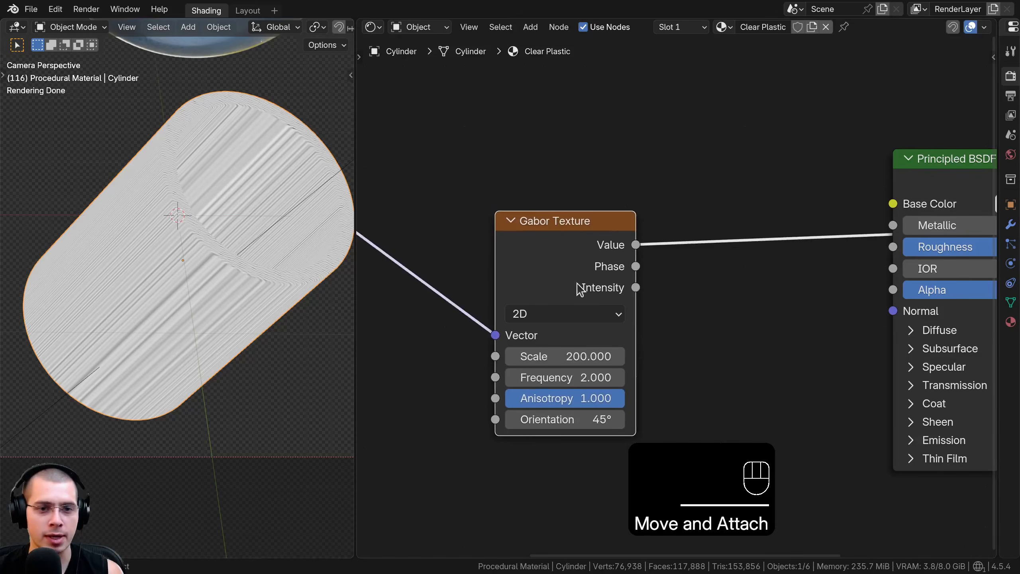
Insert a Bump node between the Gabor Texture and the Principled BSDF
scroll(580, 289, down, 2)
middle_drag(614, 285, 549, 287)
key(shift+a)
text(bum)
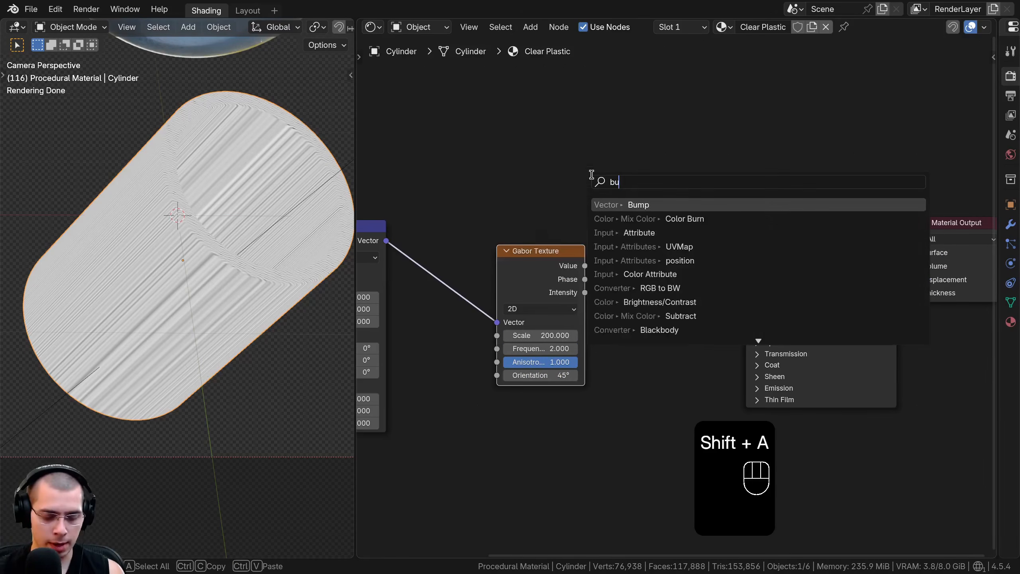
click(633, 206)
click(622, 245)
scroll(586, 271, up, 3)
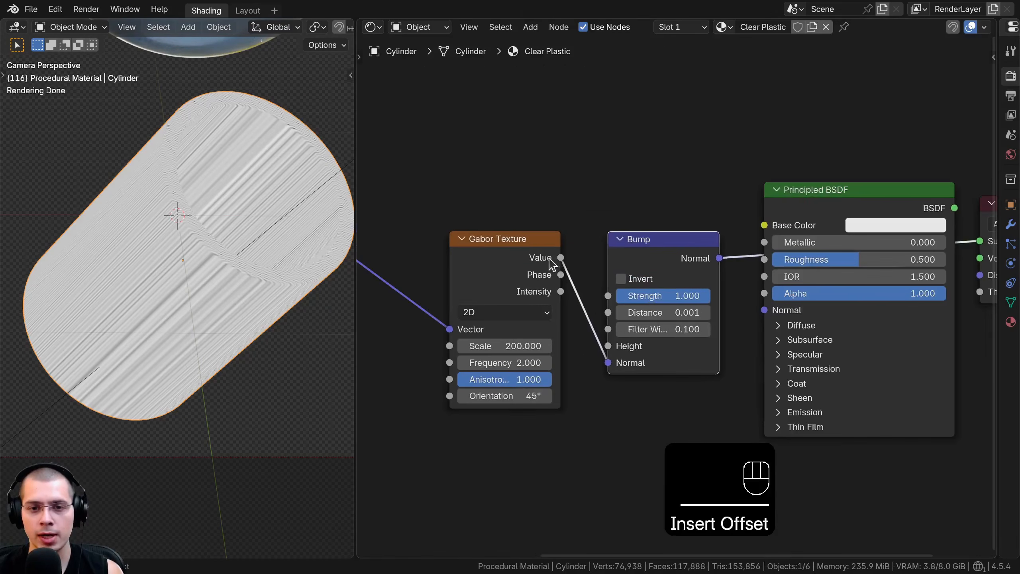
Link the Gabor Value to the Bump's Height and the Bump to the Principled BSDF's Normal, and output the Principled BSDF
drag(601, 357, 608, 346)
drag(695, 258, 669, 263)
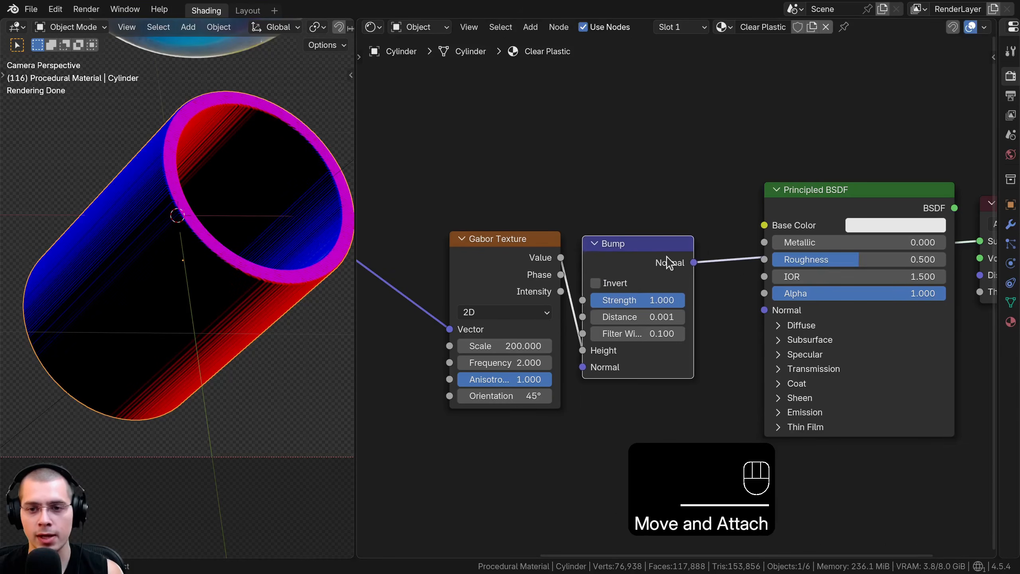
drag(776, 310, 771, 310)
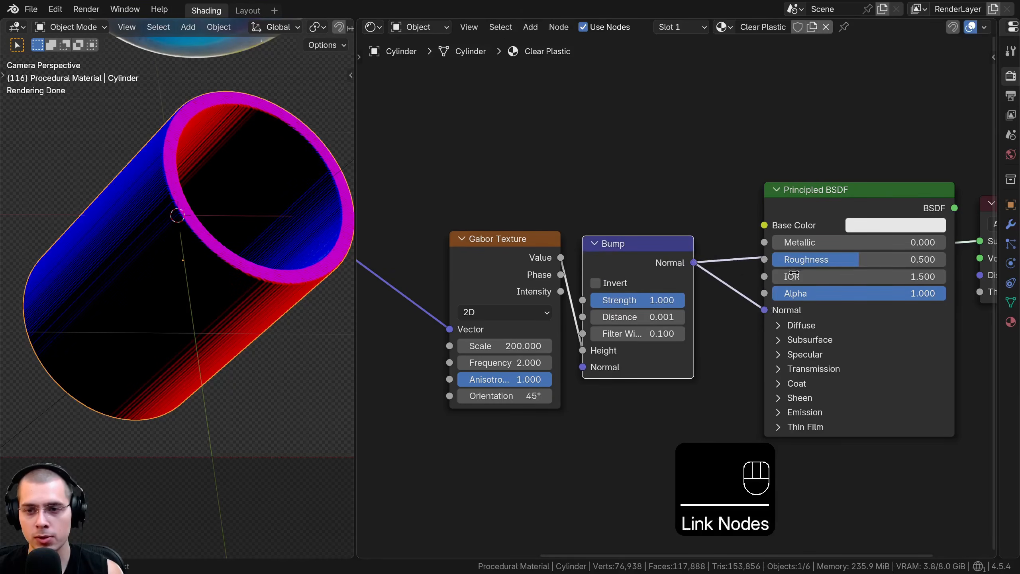
ctrl+shift+click(816, 195)
scroll(264, 294, up, 4)
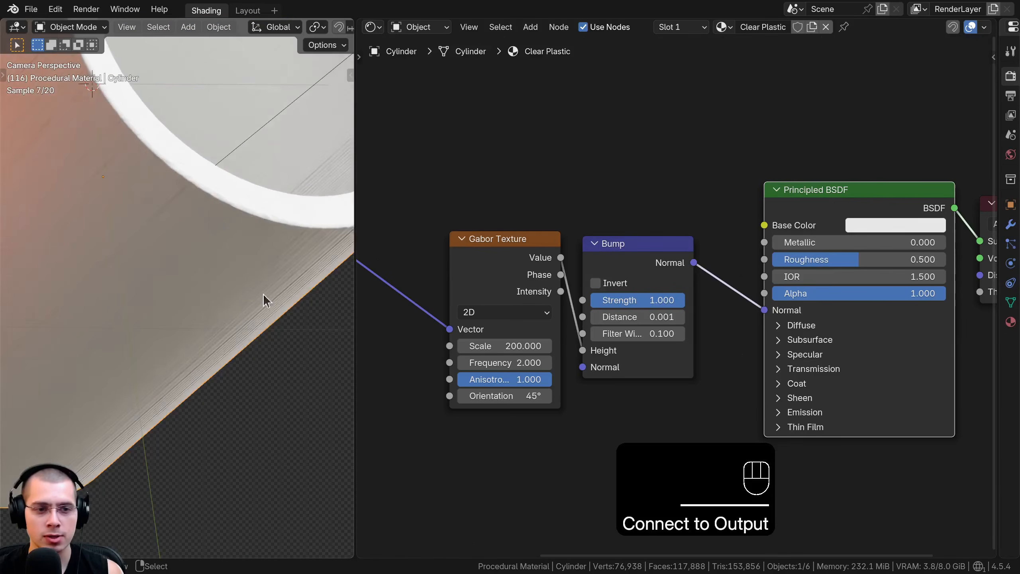
scroll(296, 241, down, 3)
shift+middle_drag(203, 195, 173, 269)
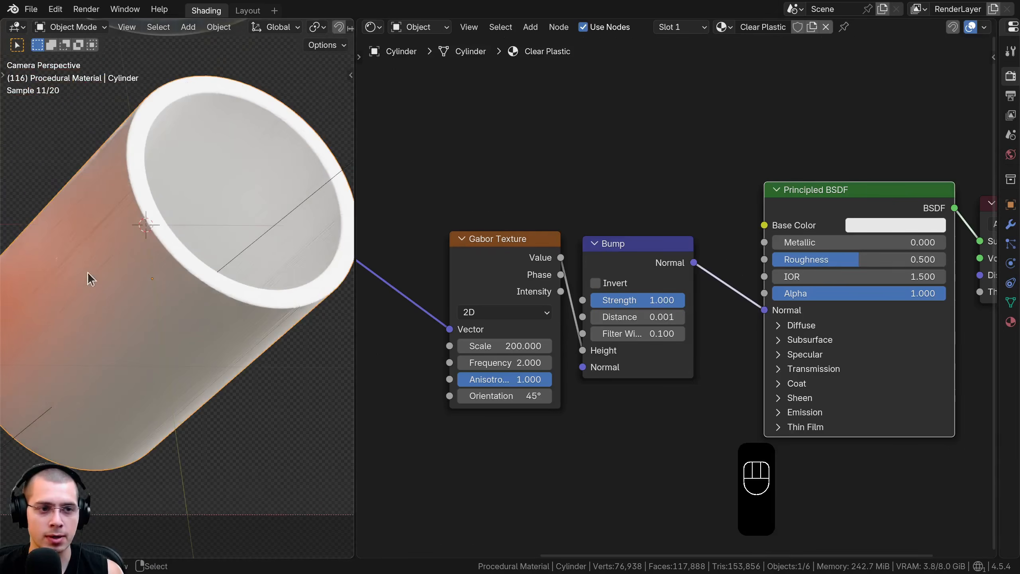
scroll(562, 236, down, 2)
middle_drag(579, 233, 582, 253)
drag(602, 279, 604, 283)
Set the Principled BSDF's Base Color to pure white and its Roughness to 0.1
scroll(881, 266, up, 2)
middle_drag(881, 266, 811, 242)
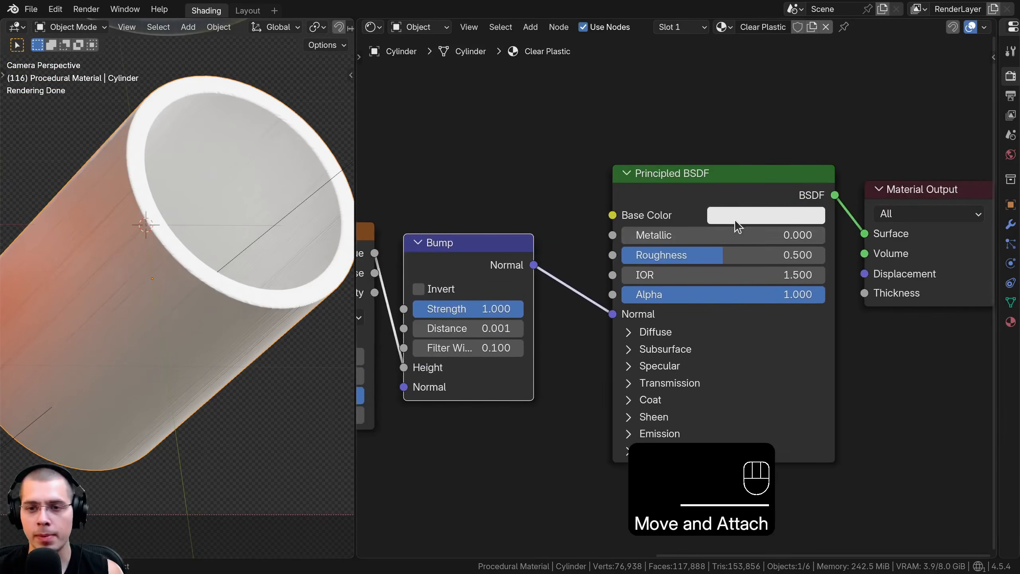
click(736, 222)
scroll(736, 221, up, 4)
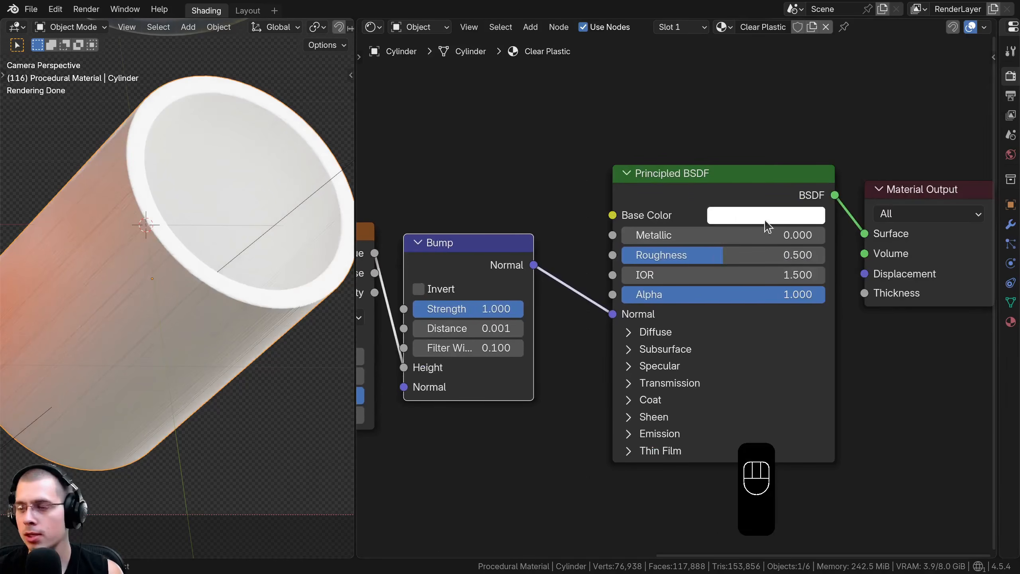
click(696, 260)
text(0.1)
key(Return)
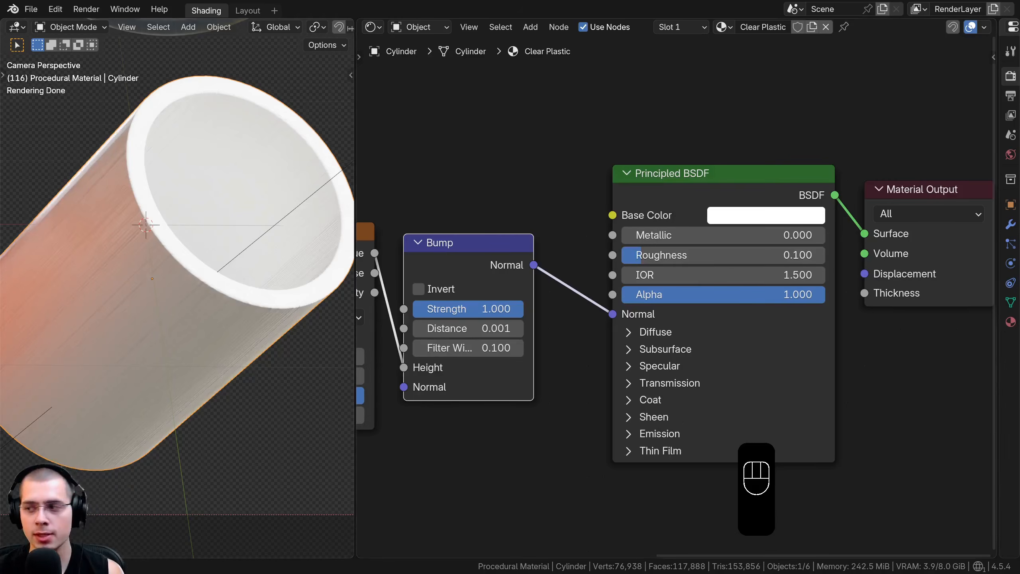
Raise the Principled BSDF's Transmission Weight to 1 on the Clear Plastic material
middle_drag(684, 394, 679, 343)
click(622, 334)
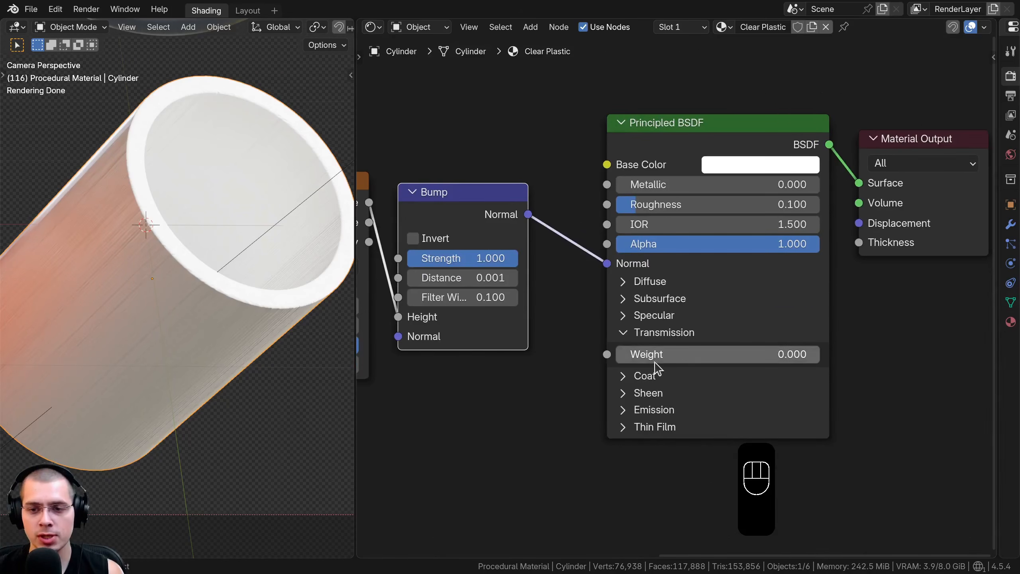
drag(646, 364, 821, 357)
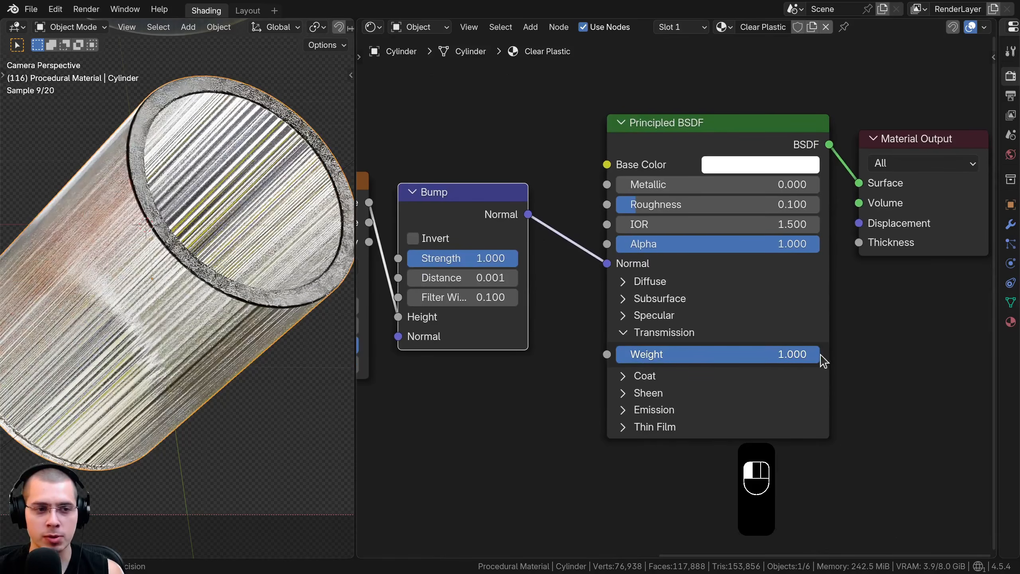
scroll(206, 363, down, 1)
shift+middle_drag(206, 363, 211, 371)
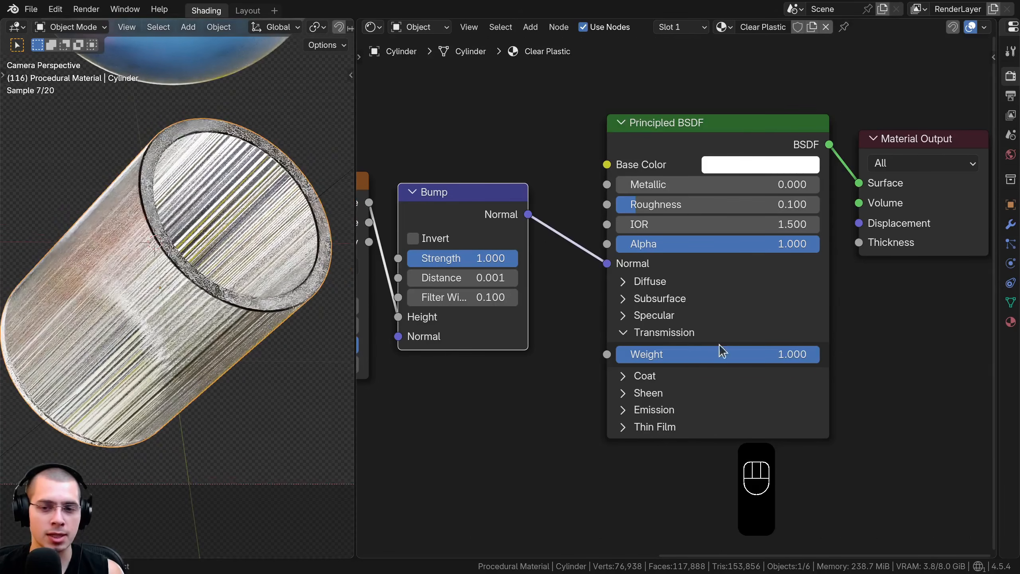
drag(775, 360, 820, 354)
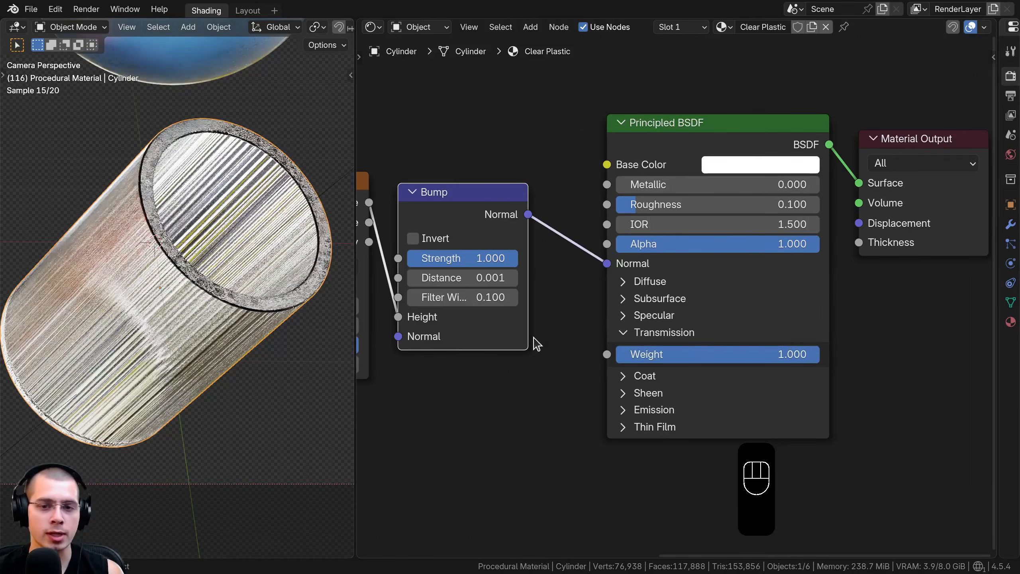
Set the Bump node's Distance to 0.00003 and check the fine ridges on the cylinder in the rendered view
middle_drag(533, 337, 589, 344)
middle_drag(509, 270, 554, 270)
scroll(554, 275, up, 1)
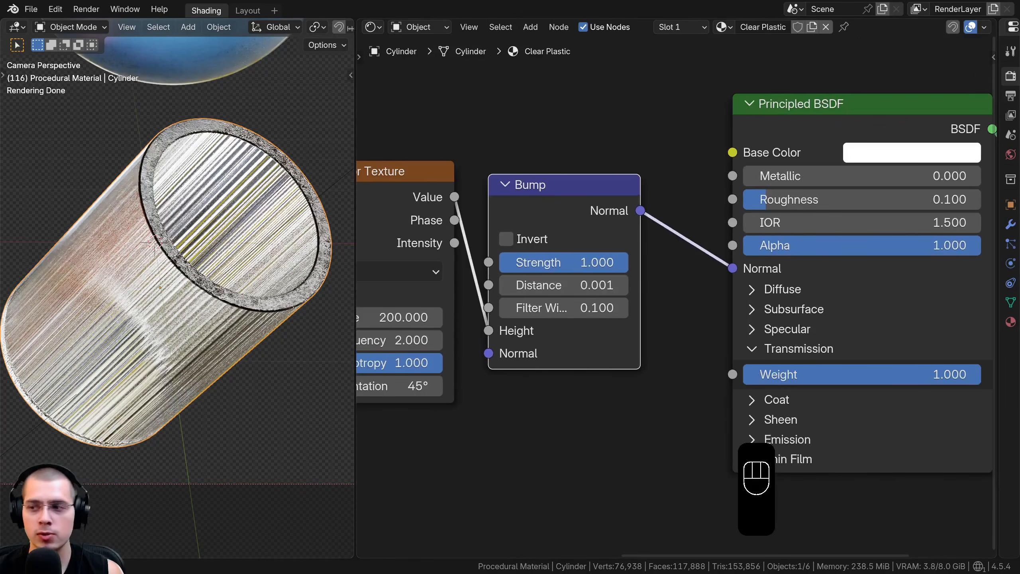
click(532, 289)
text(0.00003)
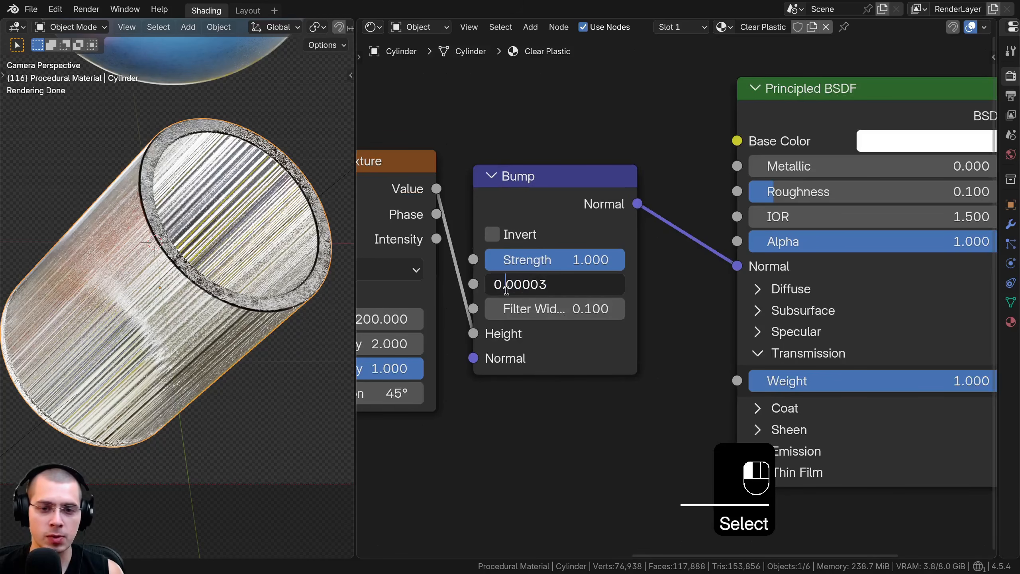
drag(507, 290, 520, 291)
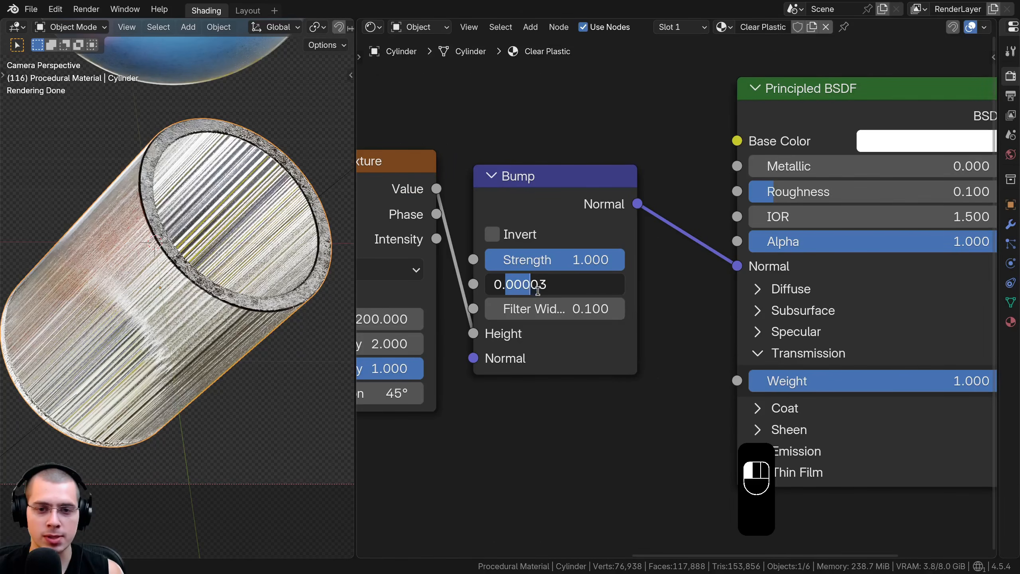
click(668, 286)
shift+middle_drag(168, 284, 237, 267)
scroll(237, 267, up, 5)
shift+middle_drag(46, 301, 88, 299)
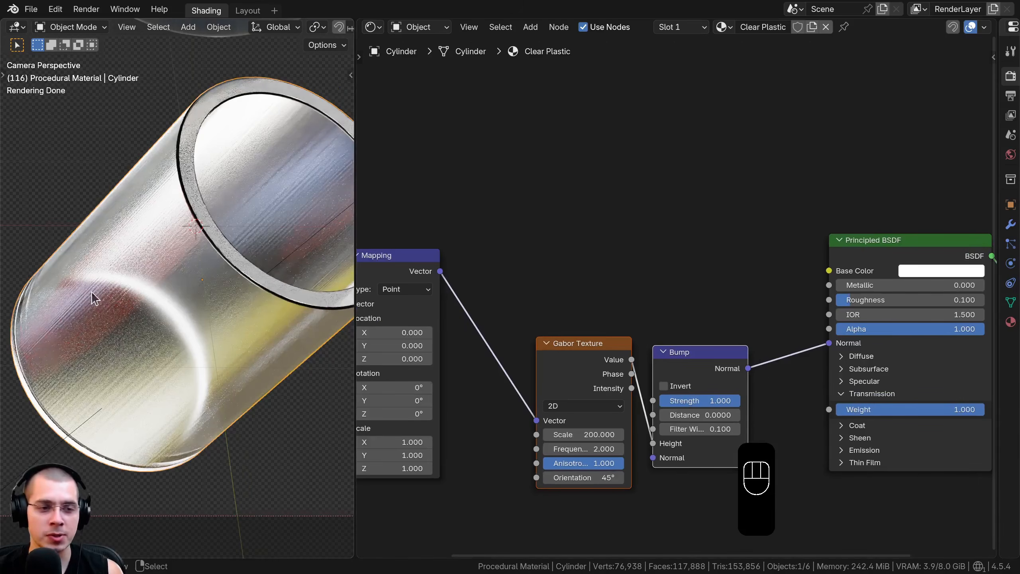
Add a Noise Texture node above the Gabor Texture and feed it from the Mapping node's Vector
middle_drag(559, 228, 559, 229)
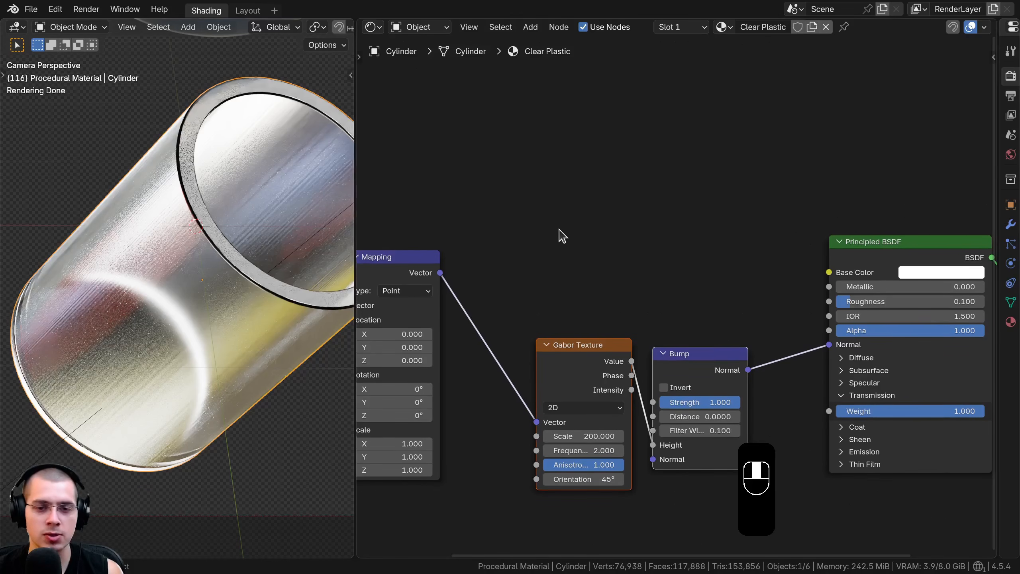
key(shift+a)
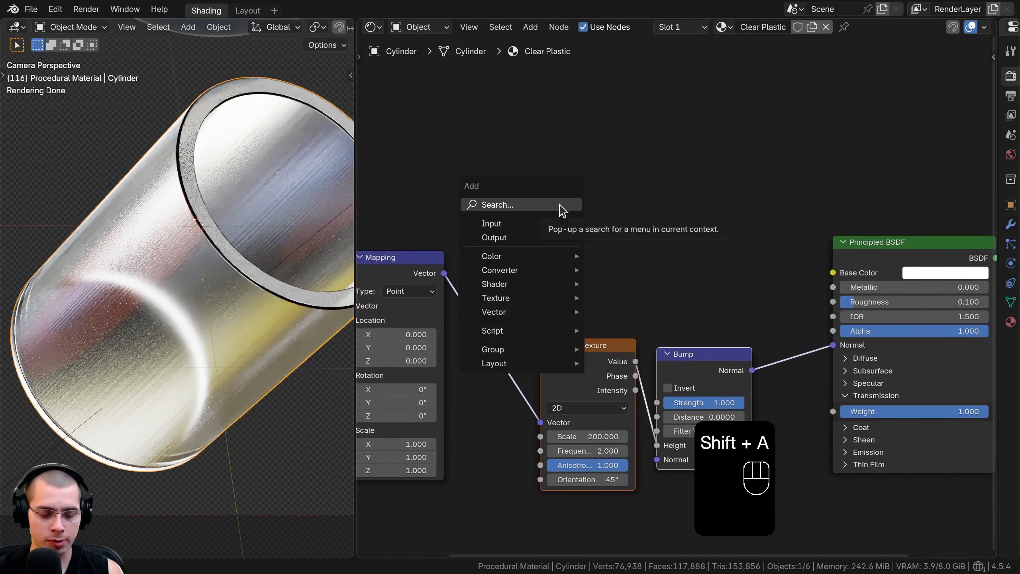
text(noise)
key(Return)
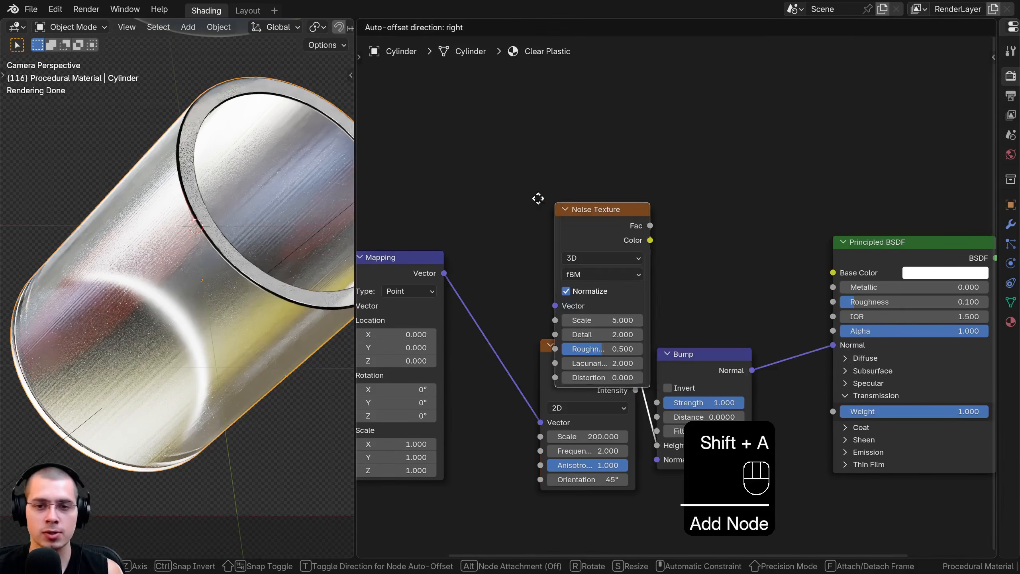
click(565, 141)
scroll(564, 141, down, 2)
drag(583, 280, 480, 349)
key(g)
click(416, 403)
Place the Noise Texture directly above the Gabor Texture and preview its Fac output on the cylinder
key(a)
middle_drag(685, 211, 510, 246)
scroll(511, 246, up, 5)
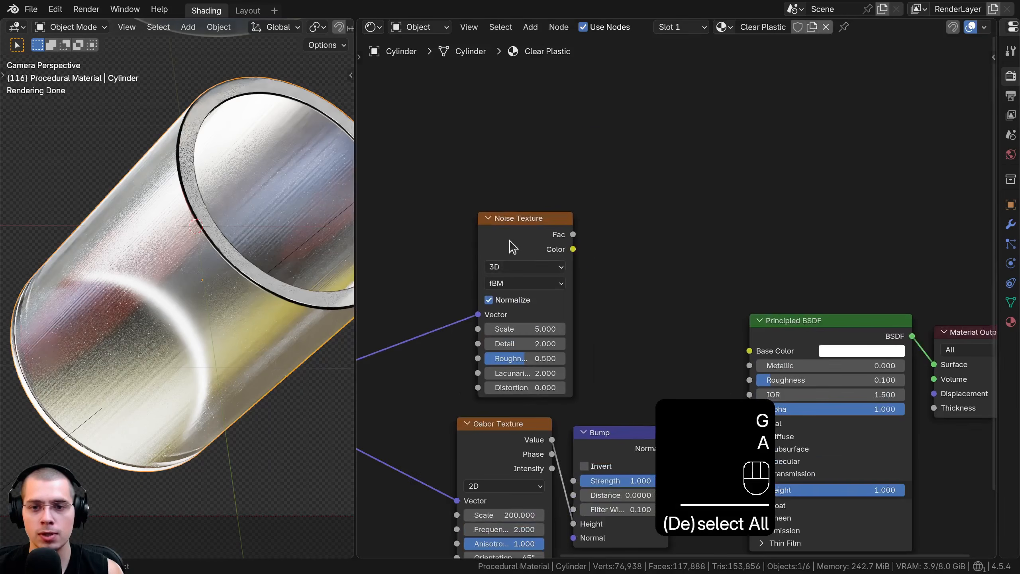
drag(511, 246, 489, 251)
ctrl+shift+click(493, 251)
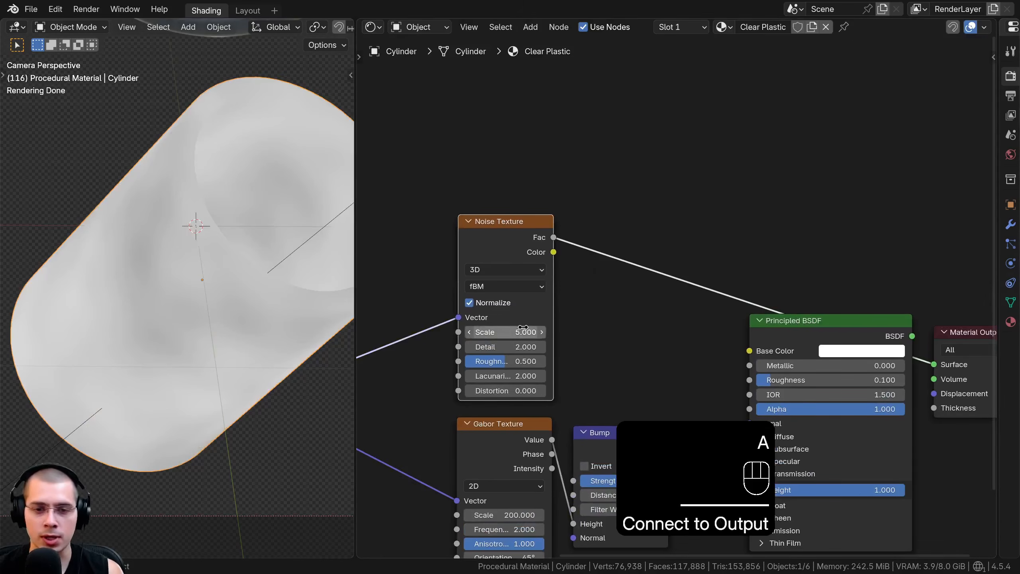
Set the Noise Texture's Scale to 20, Detail to 10 and Distortion to 1
double_click(505, 332)
text(20)
key(Return)
scroll(583, 348, up, 1)
double_click(583, 349)
text(10)
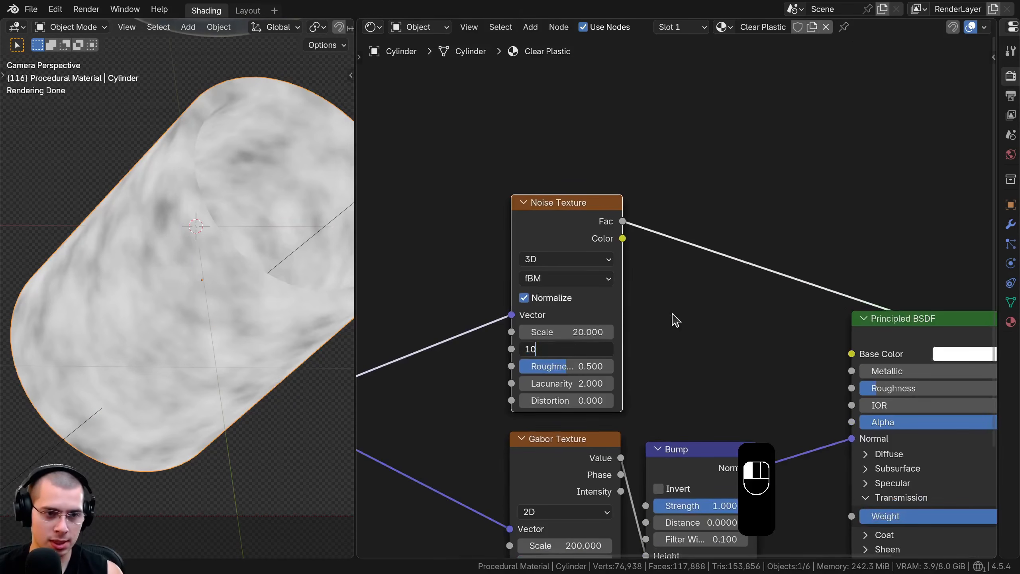
click(677, 321)
click(584, 401)
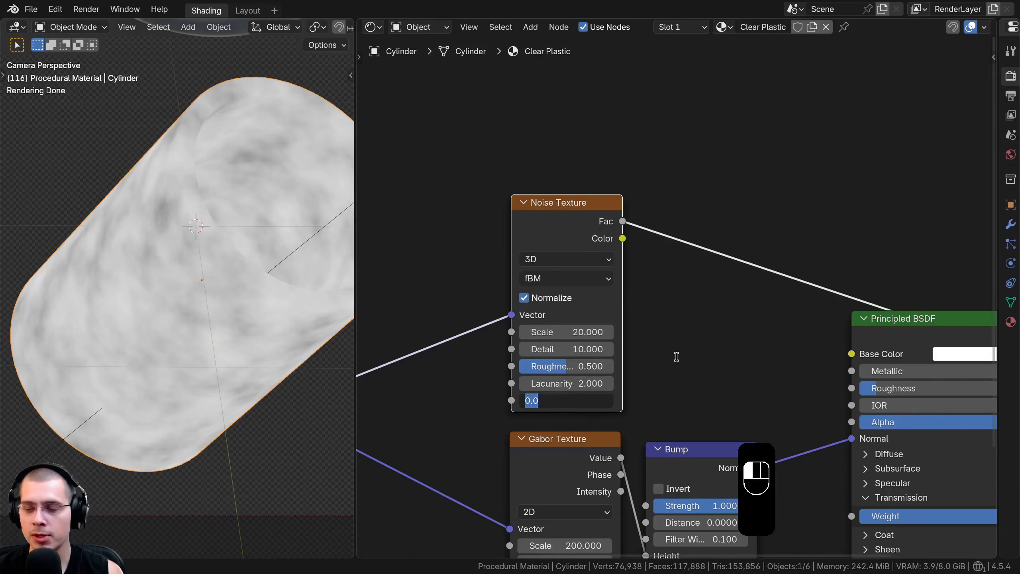
text(1)
key(Return)
scroll(707, 330, down, 2)
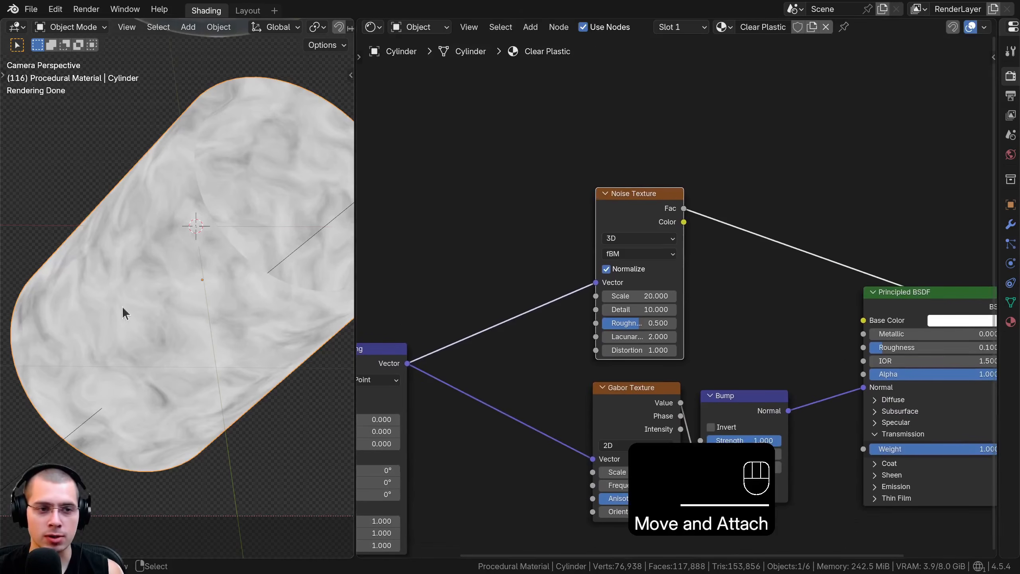
Duplicate the Noise Texture into the link from the Mapping node, so the copy's Color drives the original's Vector
click(666, 225)
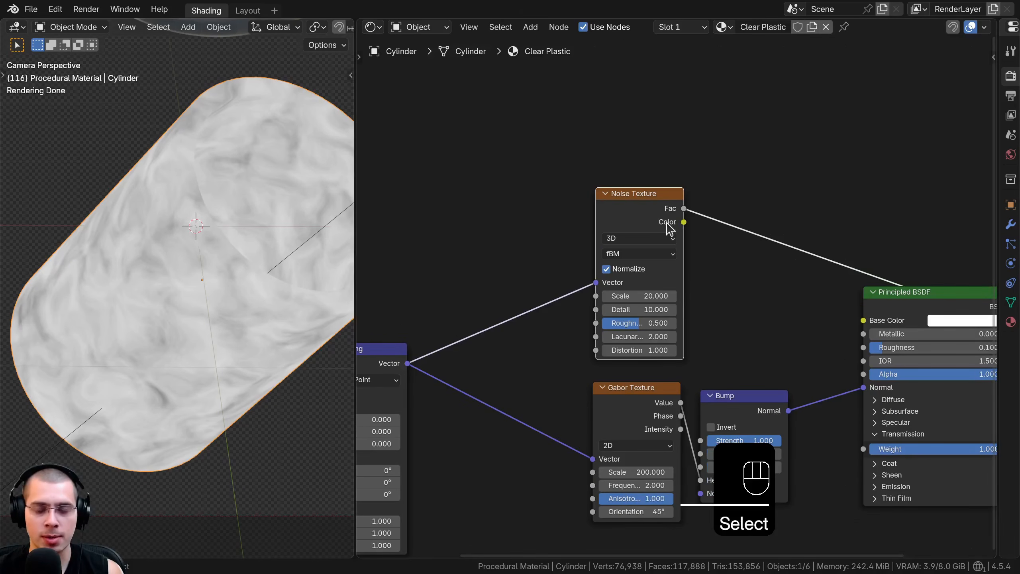
key(shift+d)
click(530, 217)
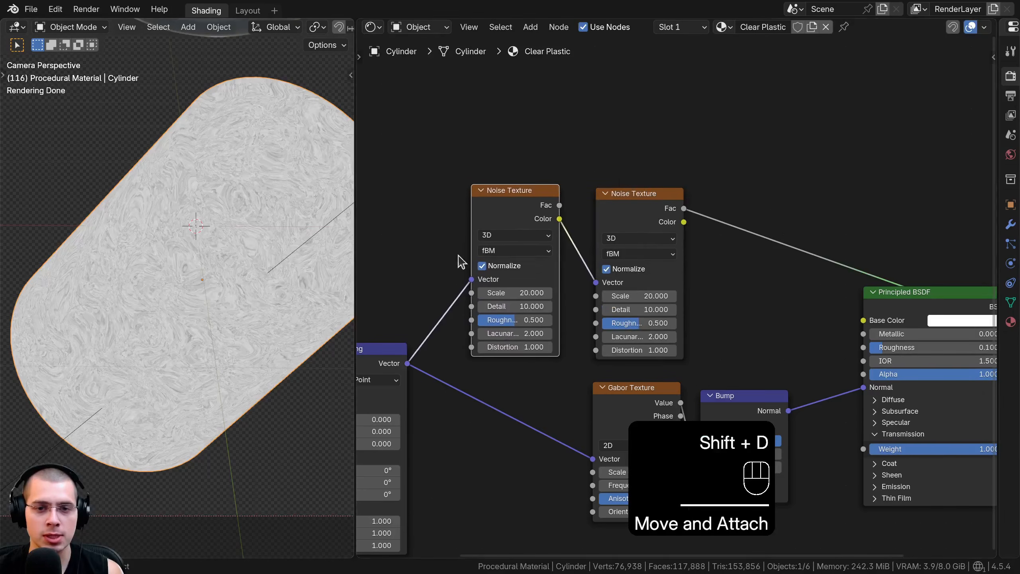
Set the Scale of the first Noise Texture, next to the Mapping node, to 5 and move it closer to the second
scroll(462, 257, up, 1)
scroll(515, 230, up, 1)
key(ctrl+z)
key(ctrl+z)
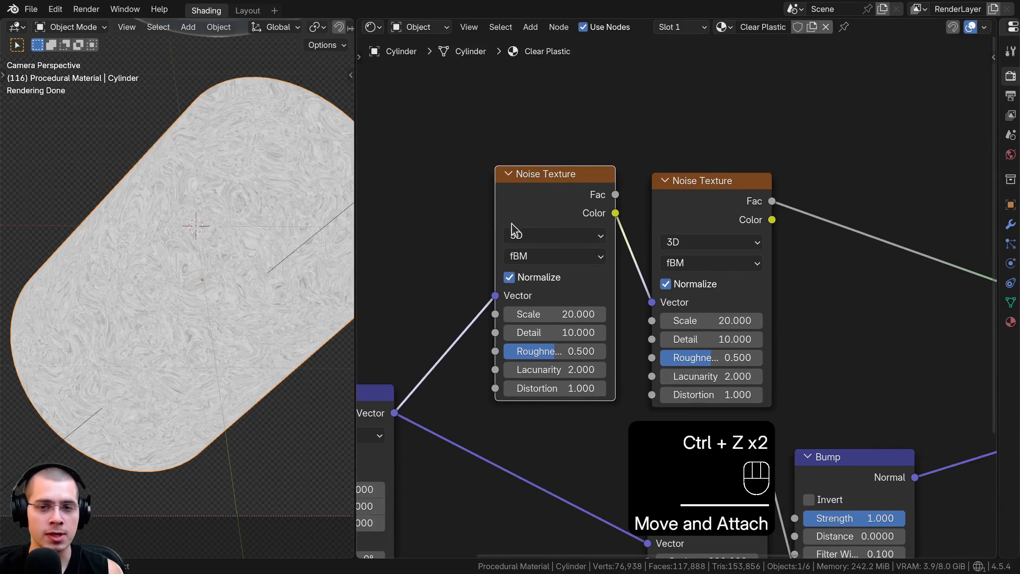
click(577, 310)
text(5)
key(Return)
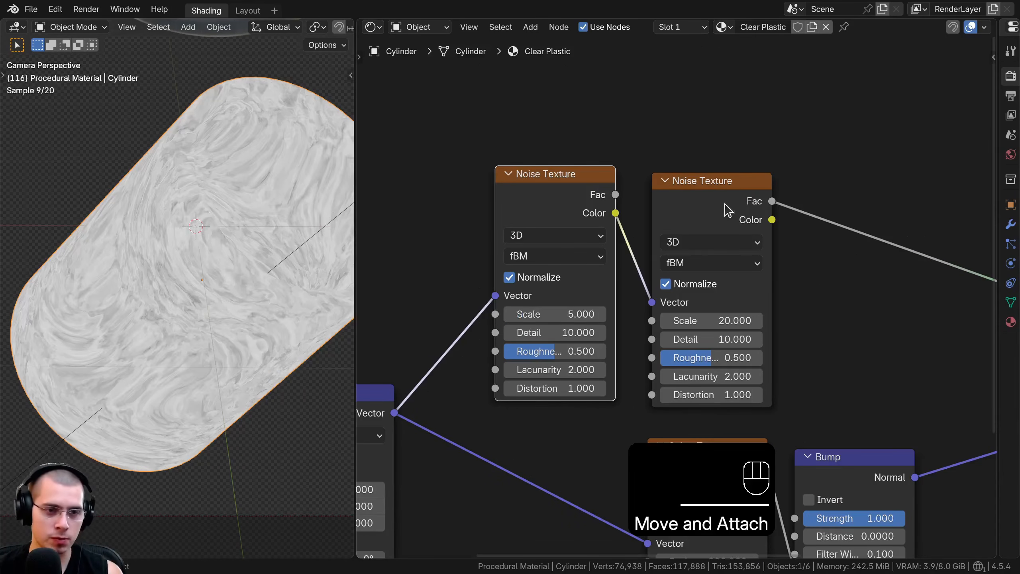
drag(525, 193, 535, 192)
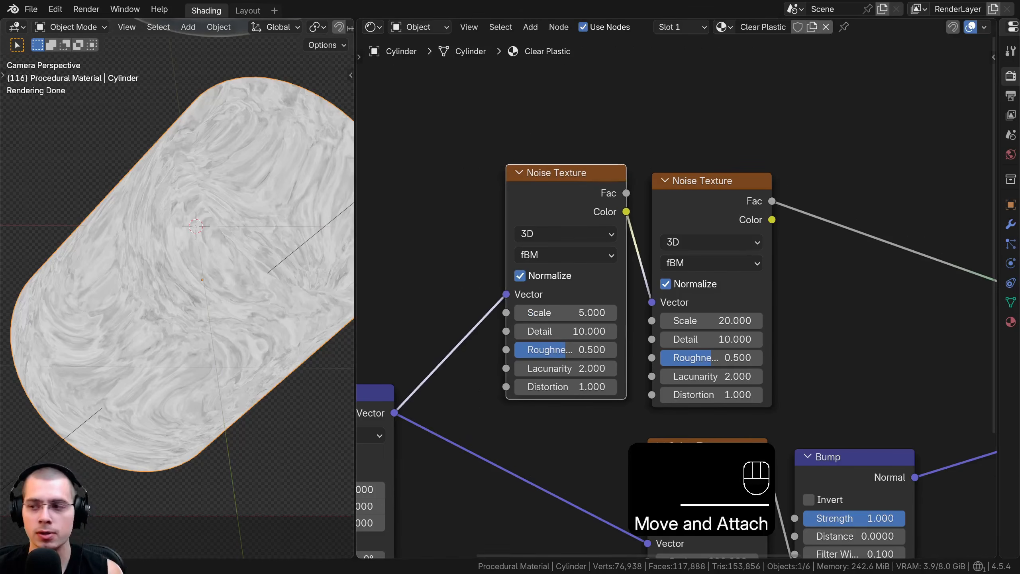
Insert a Color Ramp node on the output link of the second Noise Texture
scroll(701, 271, down, 1)
middle_drag(701, 272, 487, 276)
key(shift+a)
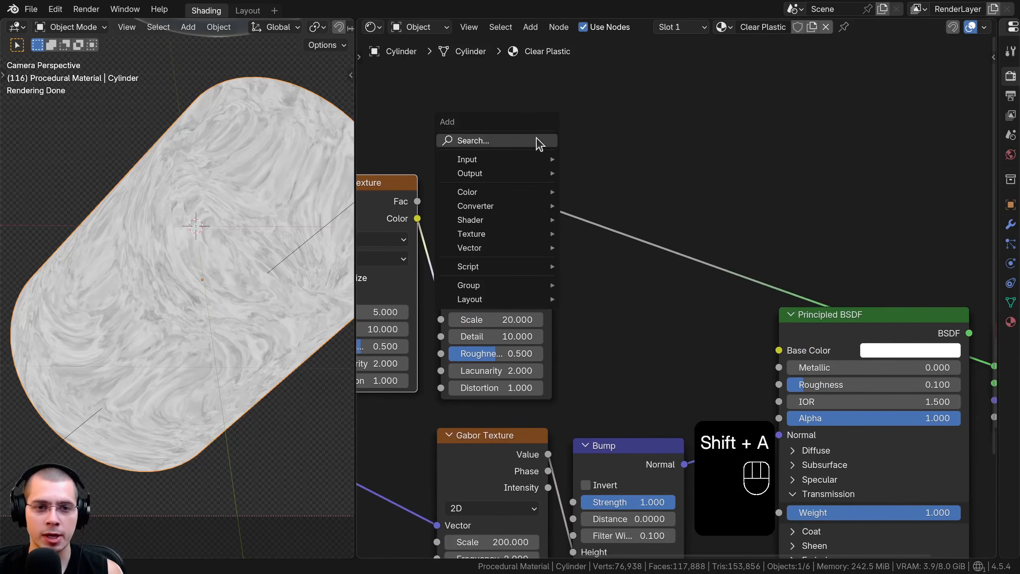
click(499, 140)
text(ram)
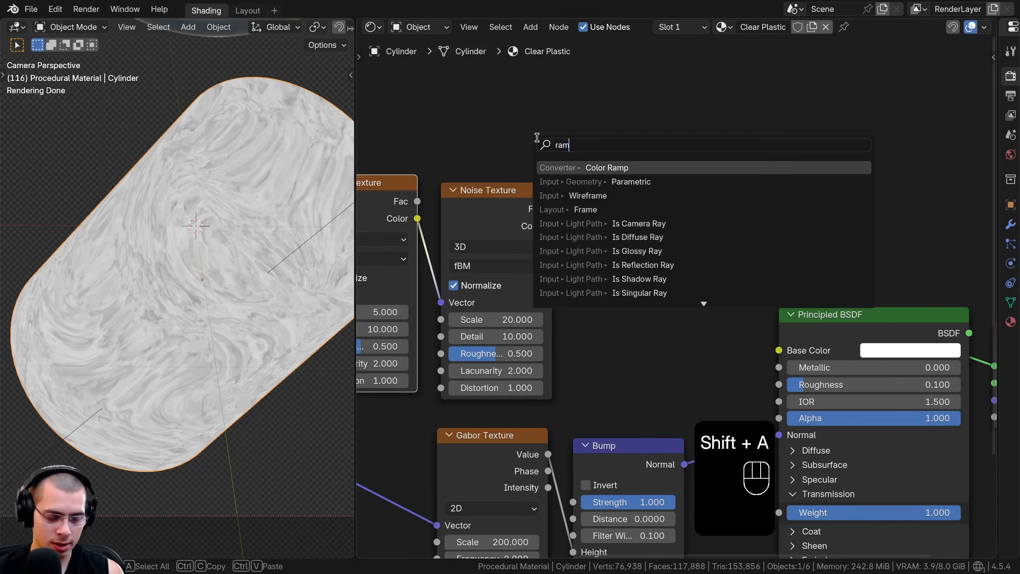
click(582, 167)
click(599, 222)
scroll(586, 292, up, 2)
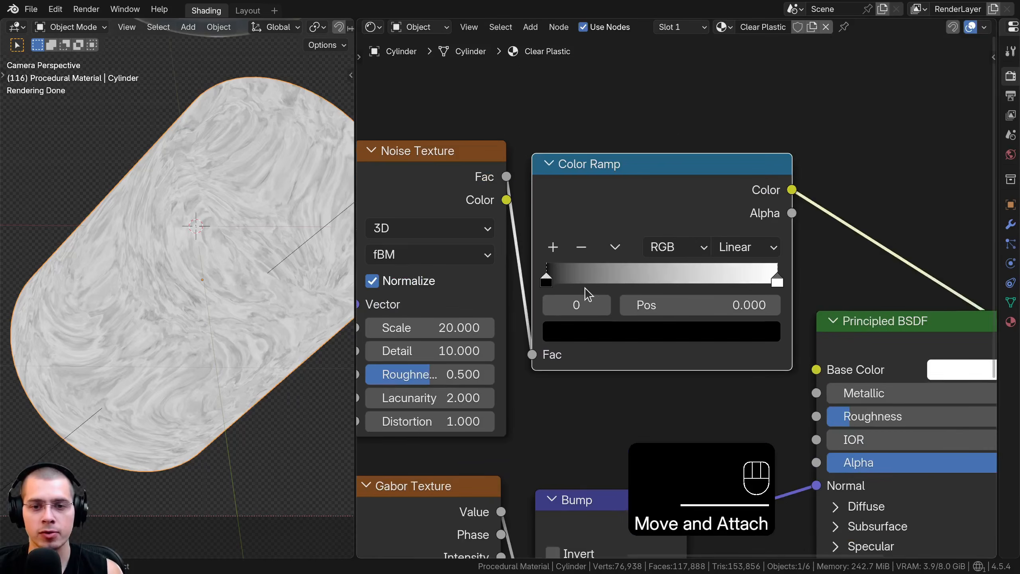
Isolate thin scratches with the Color Ramp by moving the black stop to about 0.666 and the white stop just beyond it
drag(546, 282, 684, 281)
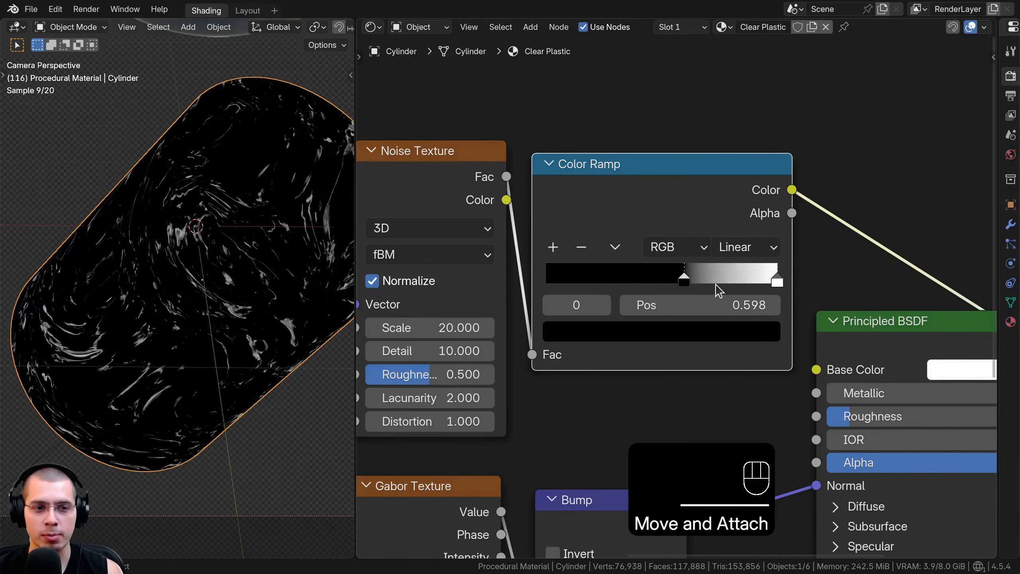
drag(770, 279, 725, 275)
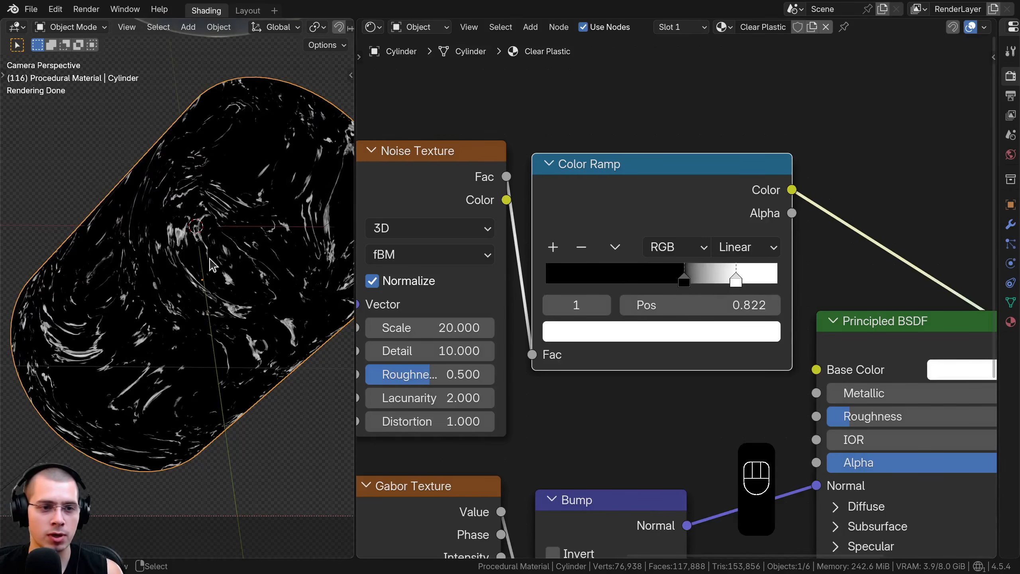
scroll(711, 321, down, 2)
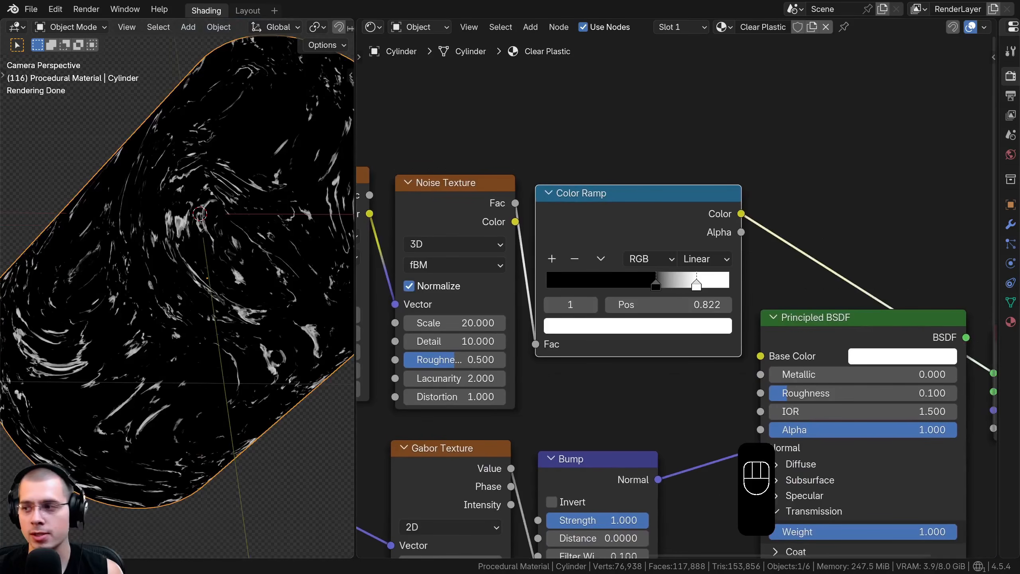
scroll(677, 296, up, 2)
mouse_move(650, 277)
mouse_down()
mouse_move(687, 279)
mouse_move(661, 277)
mouse_up()
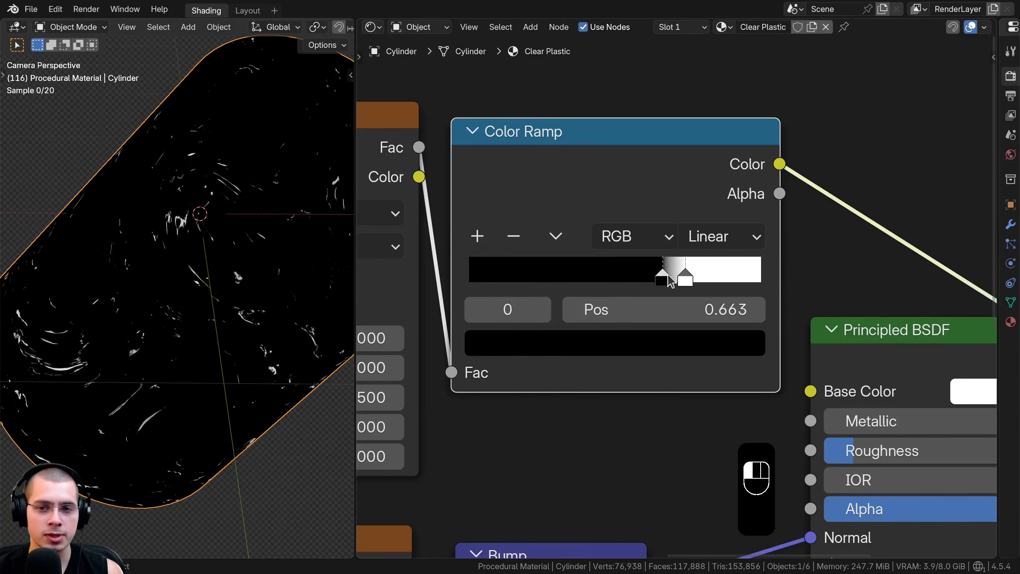
scroll(132, 230, down, 3)
scroll(196, 257, up, 3)
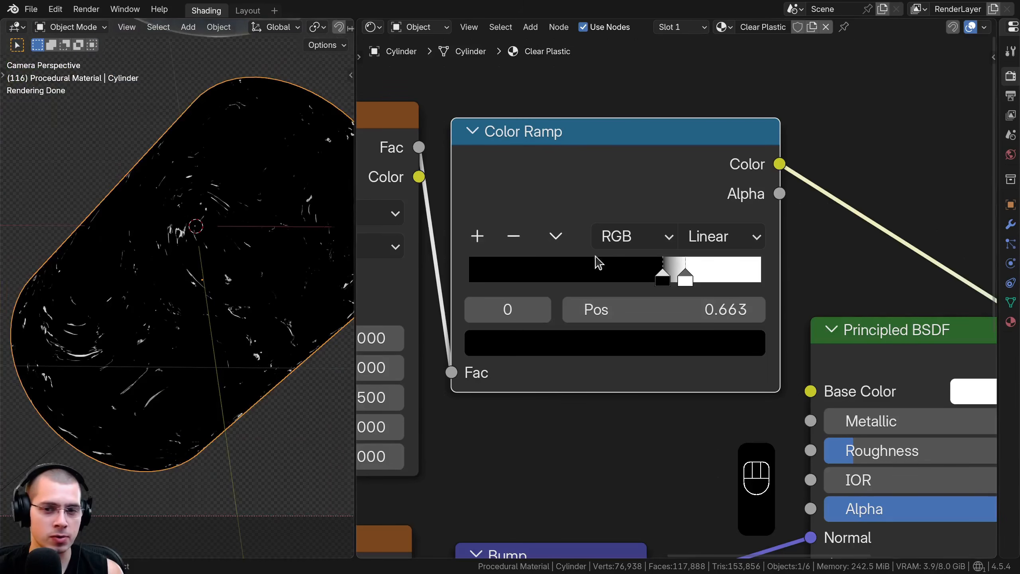
Move the Principled BSDF and Material Output nodes farther from the Bump node to make room for another node
scroll(679, 288, down, 10)
shift+middle_drag(750, 290, 611, 241)
drag(879, 239, 694, 277)
key(g)
click(850, 293)
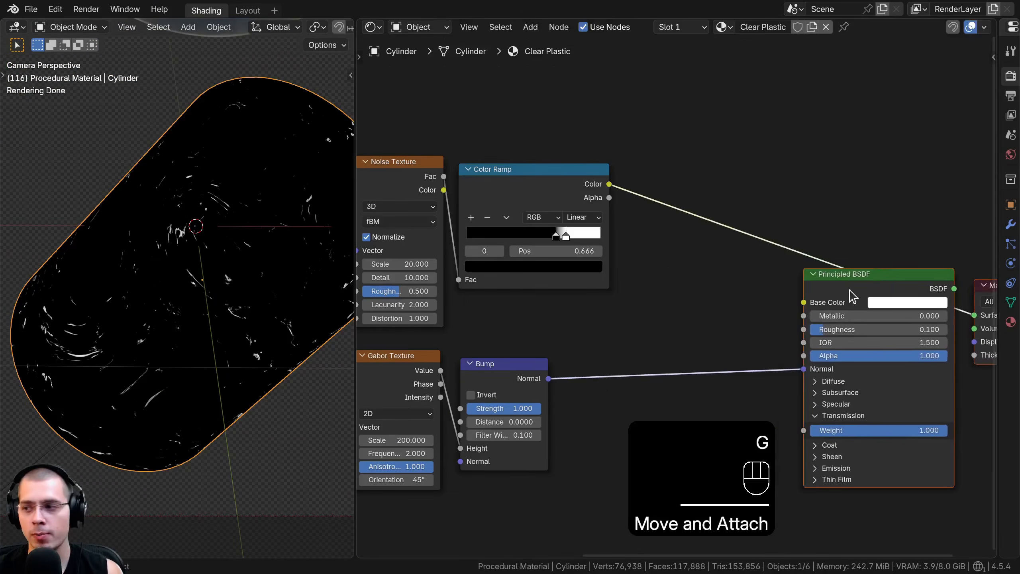
Duplicate the Bump node into the link to the Principled BSDF's Normal and connect the Color Ramp's Color to its Height
scroll(659, 231, down, 1)
click(484, 386)
key(shift+d)
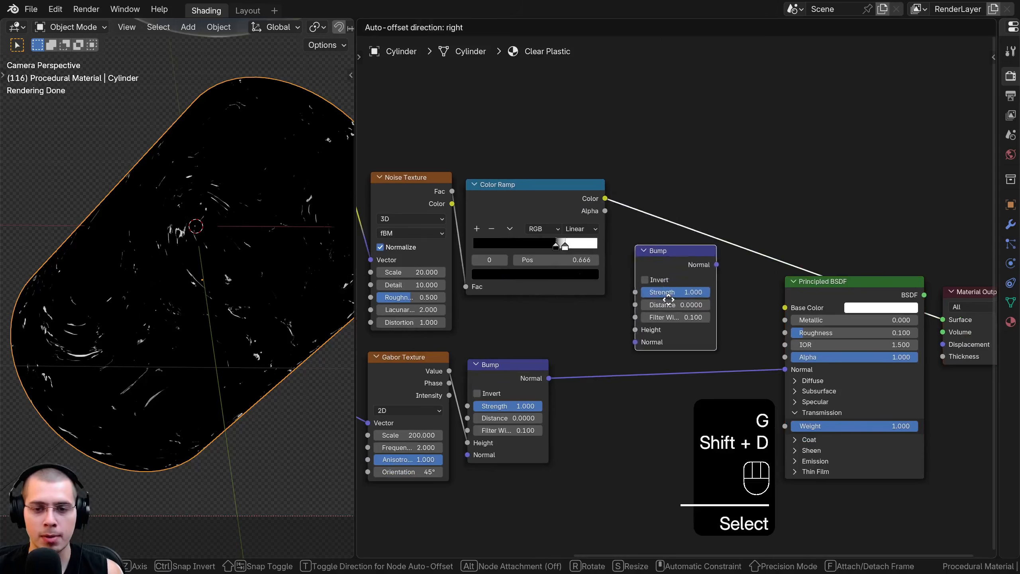
click(651, 348)
drag(651, 347, 668, 328)
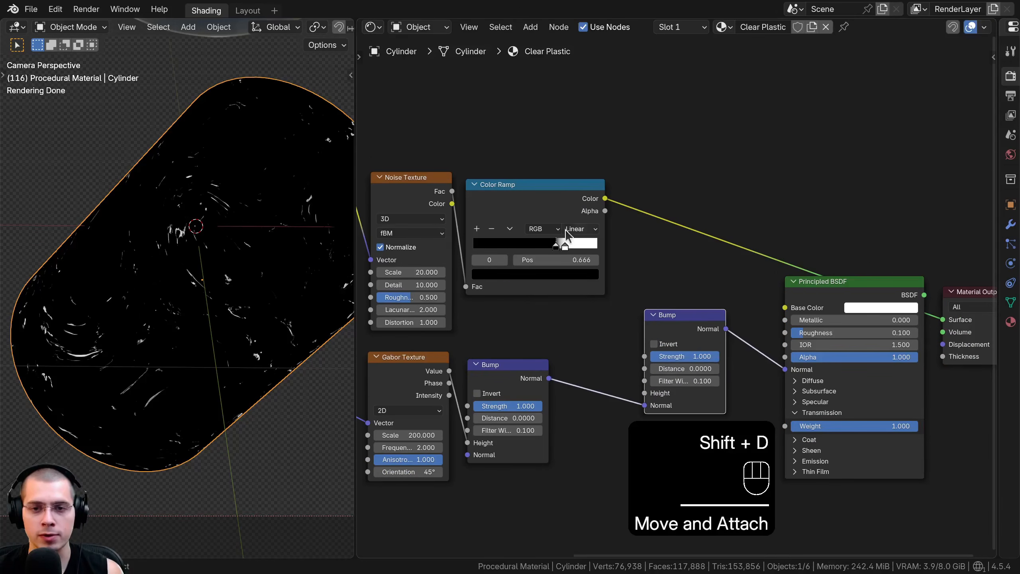
click(578, 214)
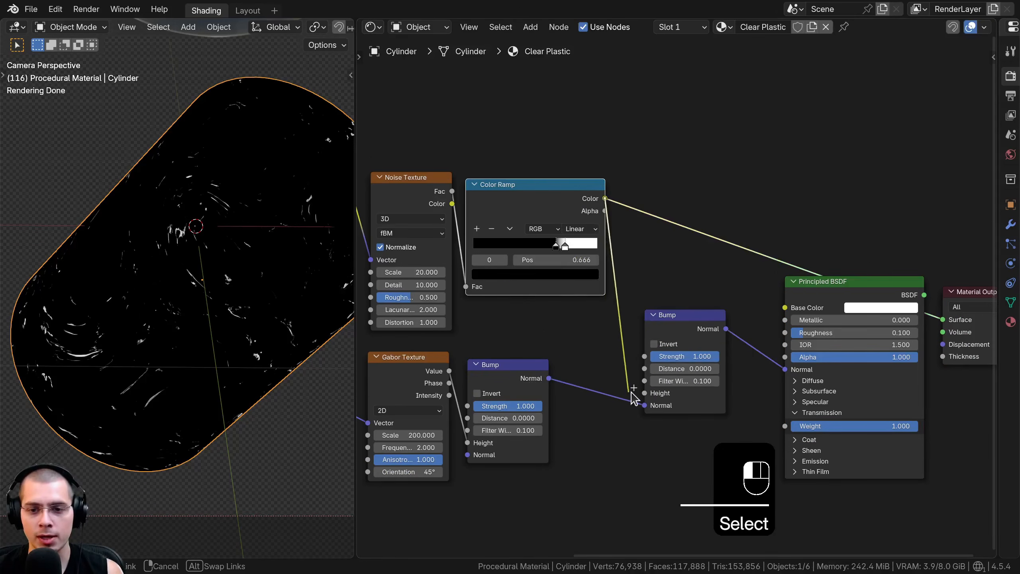
drag(642, 397, 645, 393)
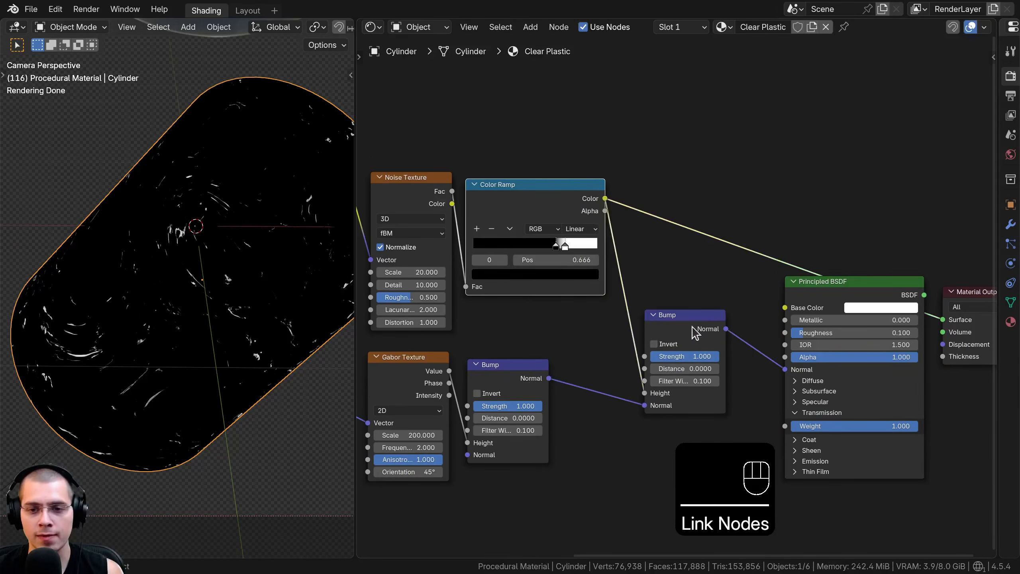
Output the Principled BSDF, move it and the Material Output closer to the second Bump, and check the scratches on the cylinder
ctrl+shift+click(851, 292)
drag(861, 232, 954, 344)
key(g)
click(901, 342)
key(a)
shift+middle_drag(210, 348, 332, 281)
scroll(173, 302, up, 5)
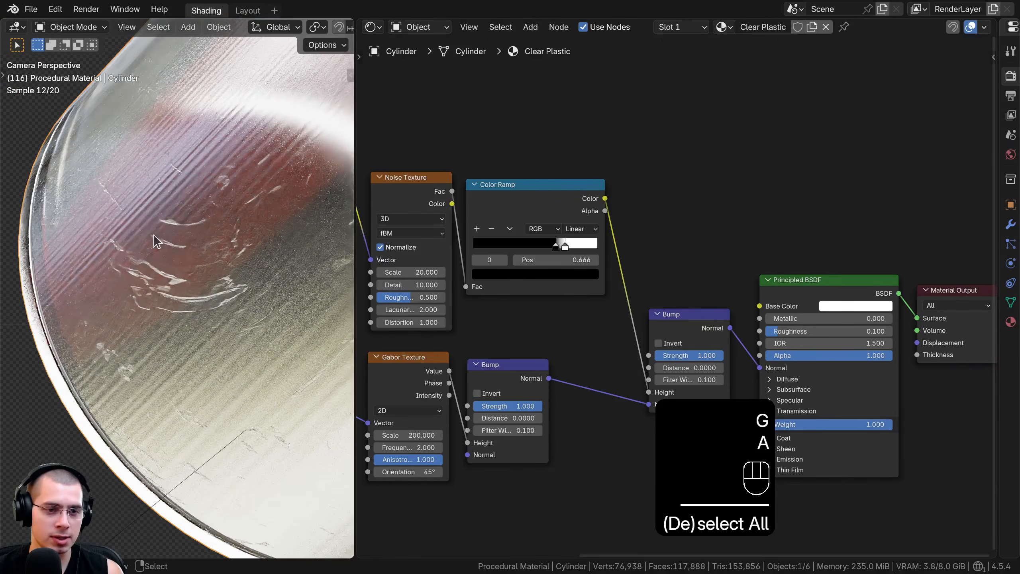
scroll(723, 404, up, 2)
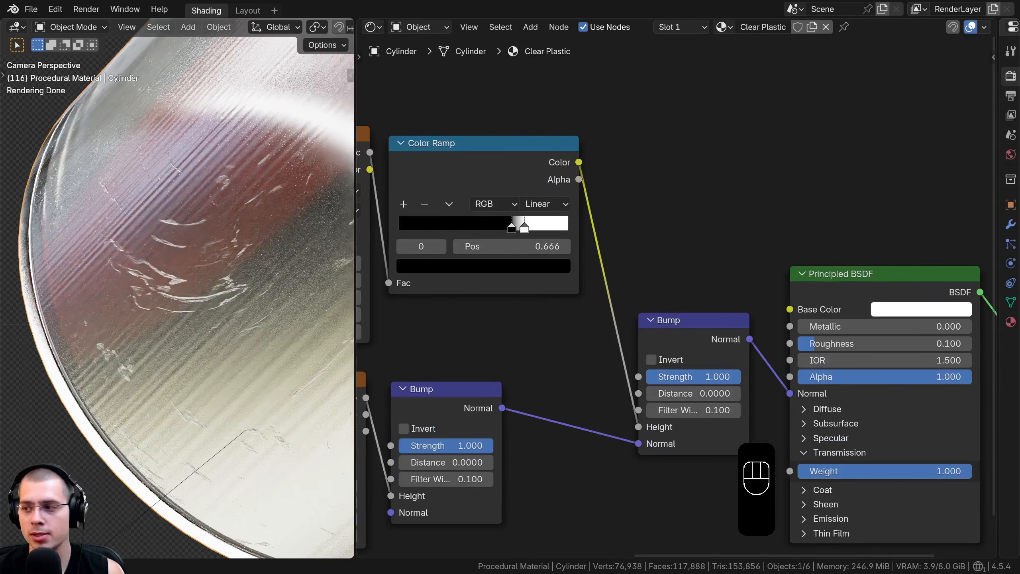
Set the second Bump node's Distance to 0.00005, check the scratches up close, and show the whole node tree
scroll(683, 382, up, 3)
middle_drag(682, 382, 667, 326)
ctrl+click(691, 339)
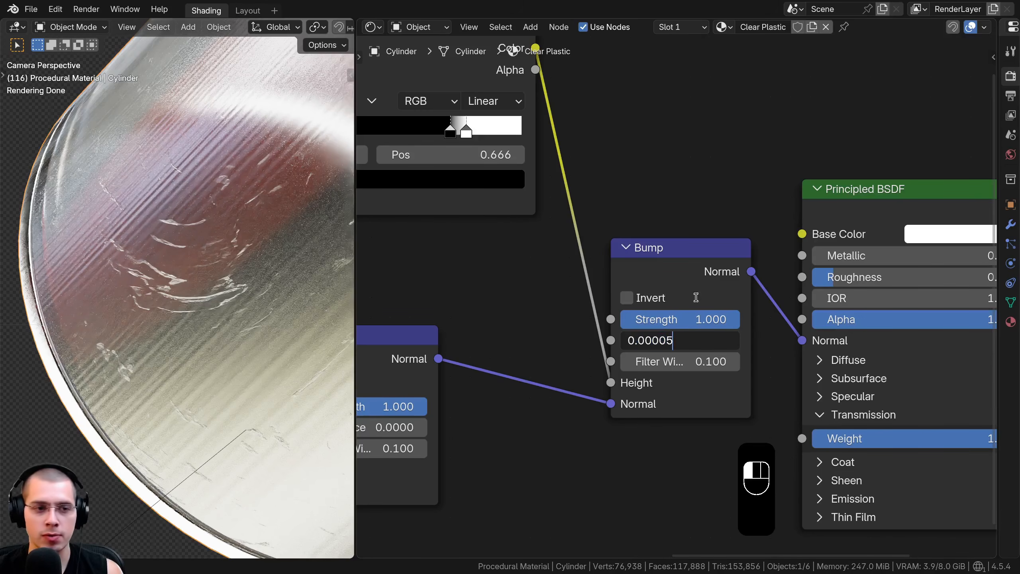
key(Return)
scroll(205, 182, up, 3)
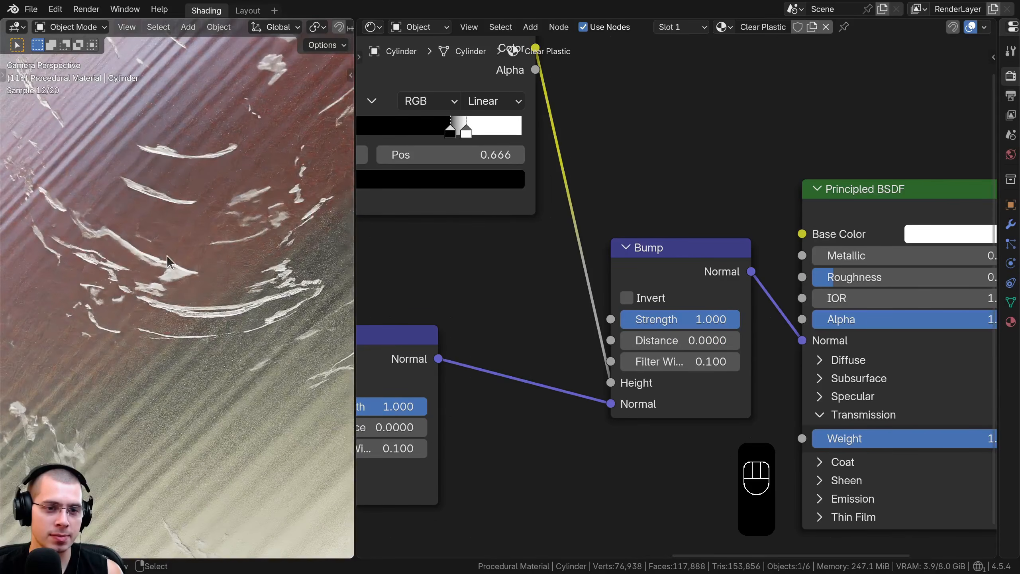
mouse_move(731, 319)
mouse_down()
mouse_move(621, 319)
mouse_move(719, 321)
mouse_up()
key(Home)
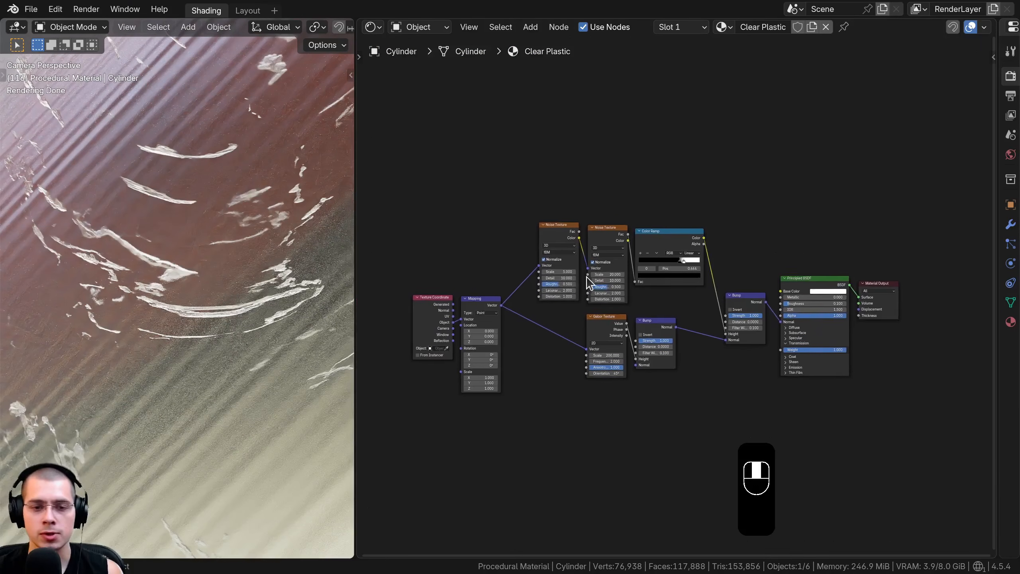
Group all nodes except the Material Output into one node group and return to the material's main node tree
drag(428, 134, 904, 396)
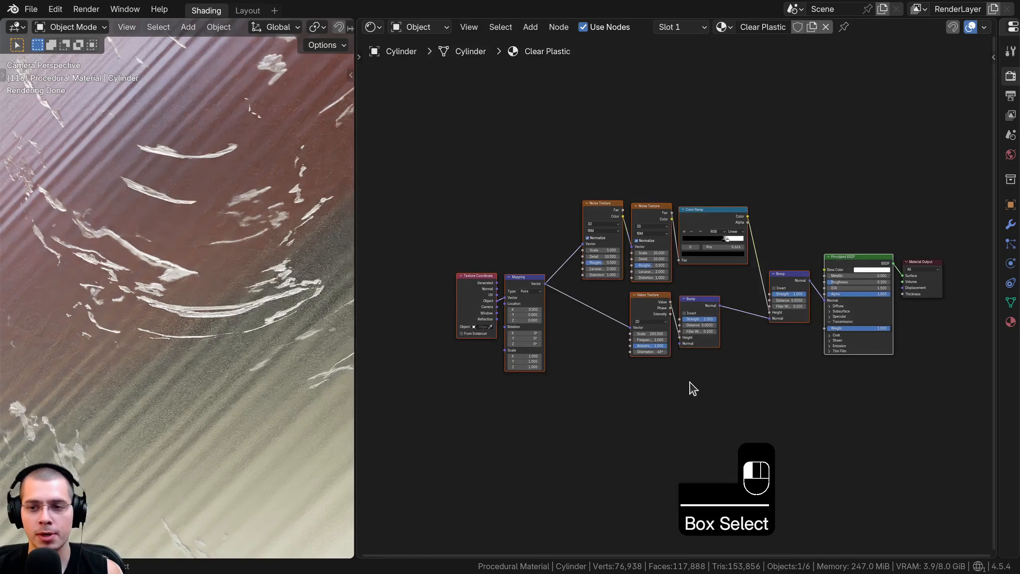
middle_drag(736, 296, 741, 288)
shift+middle_drag(237, 292, 123, 331)
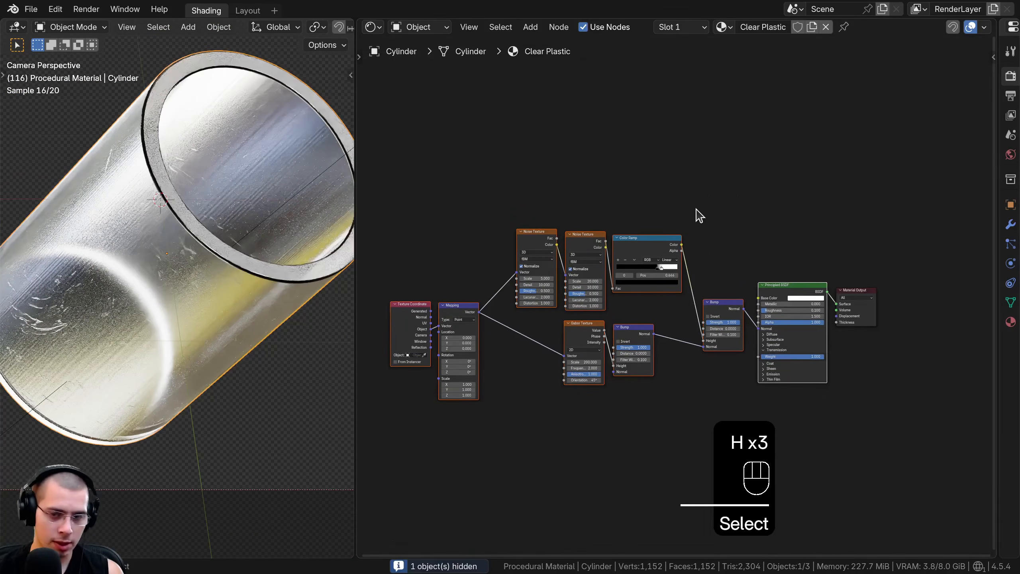
key(ctrl+g)
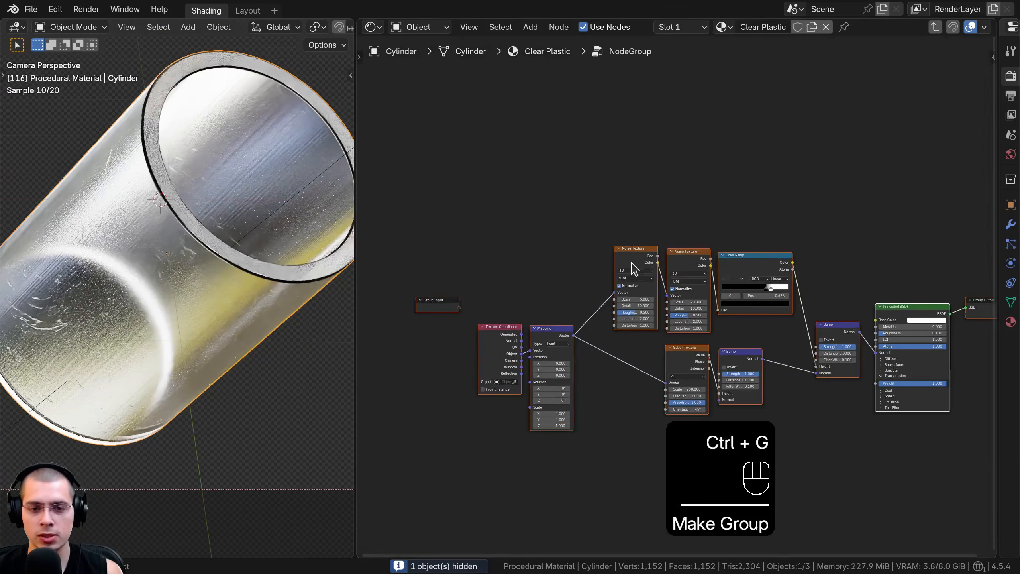
key(Tab)
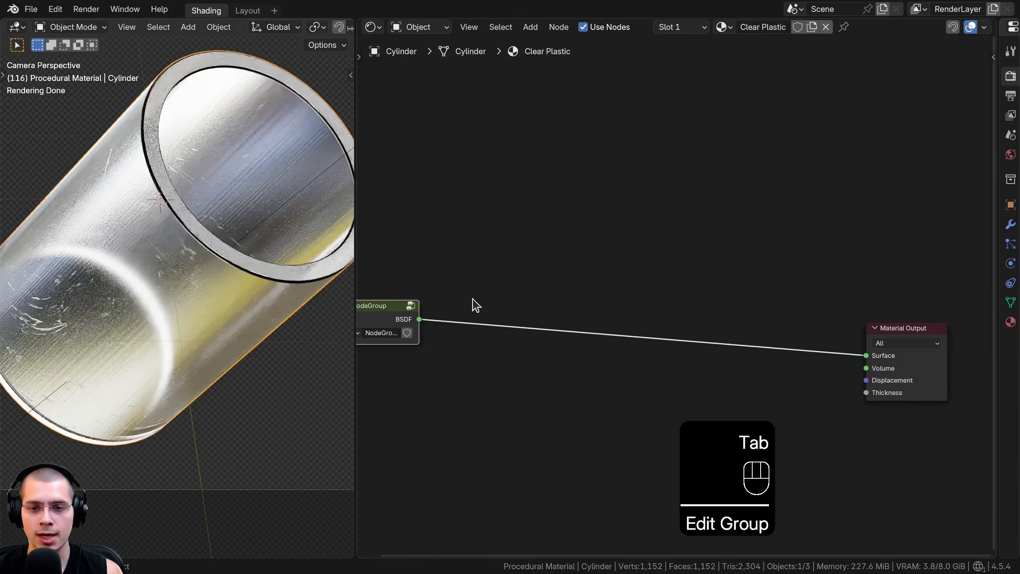
Place the node group and the Material Output side by side and widen the group node
key(g)
click(823, 297)
key(g)
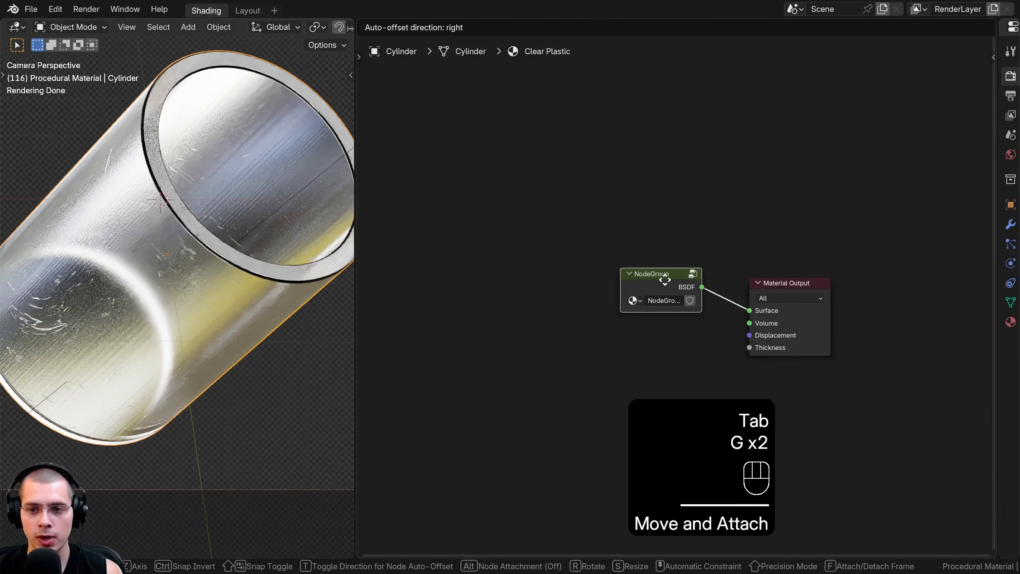
click(678, 309)
scroll(677, 300, up, 1)
mouse_move(650, 289)
mouse_down()
mouse_move(581, 286)
mouse_move(635, 299)
mouse_up()
Rename the node group to Clear Plastic by copying the material's name
key(ctrl+c)
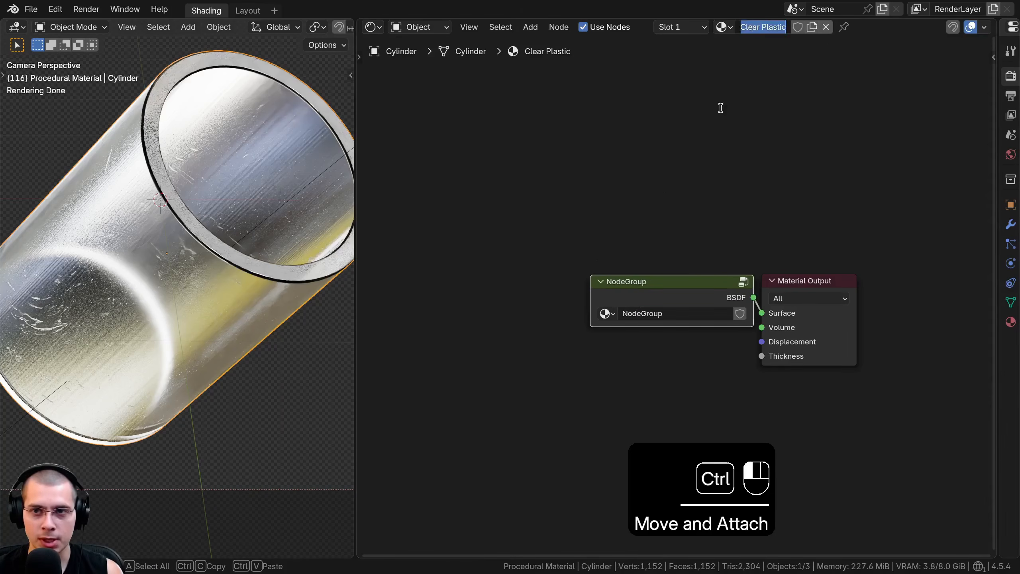
double_click(653, 314)
key(ctrl+v)
key(Return)
drag(641, 305, 583, 290)
Open the Clear Plastic group for editing and place its Group Input beside the Texture Coordinate node
key(Tab)
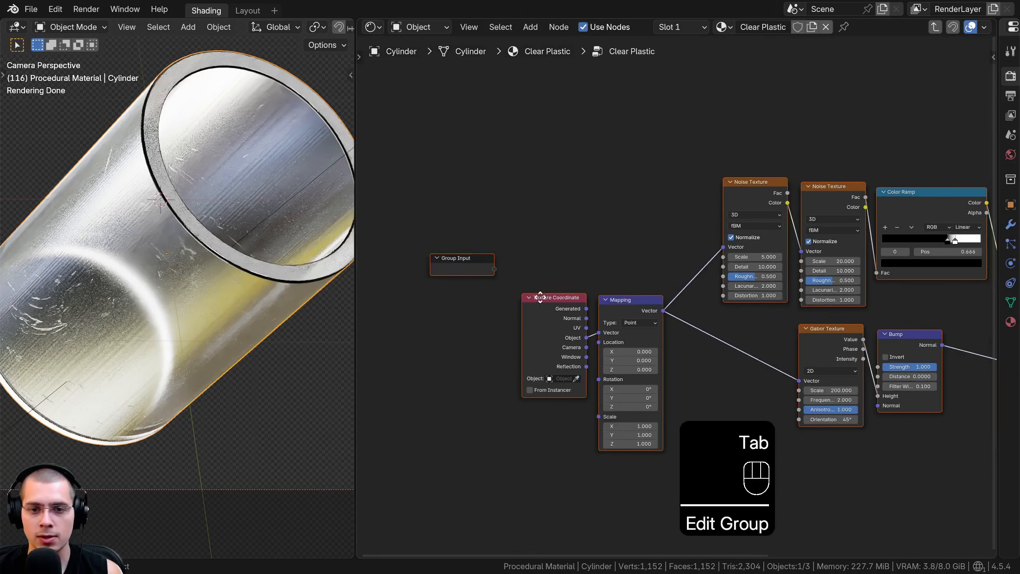
click(497, 214)
key(g)
click(503, 320)
middle_drag(603, 366, 552, 282)
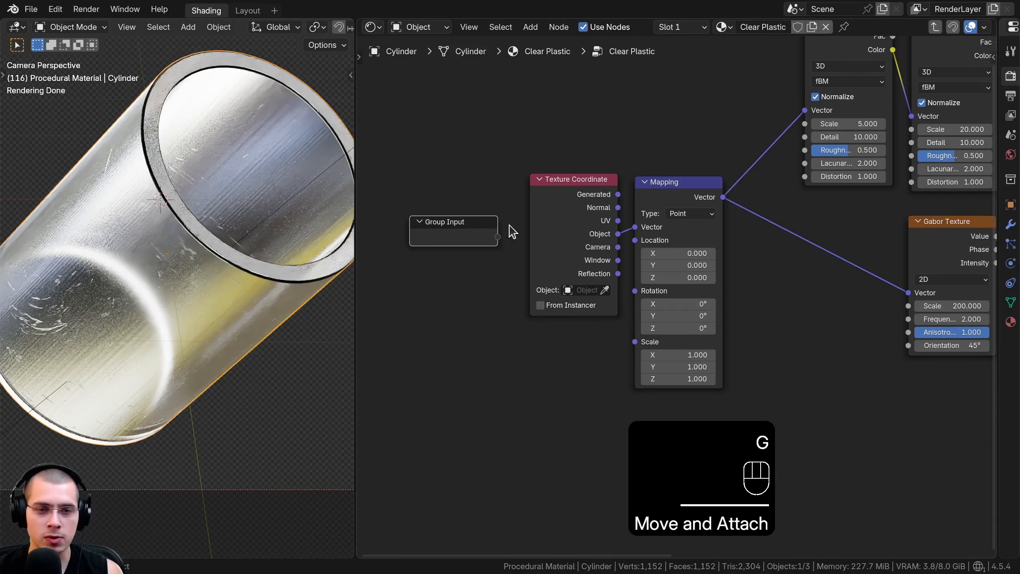
middle_drag(568, 199, 560, 225)
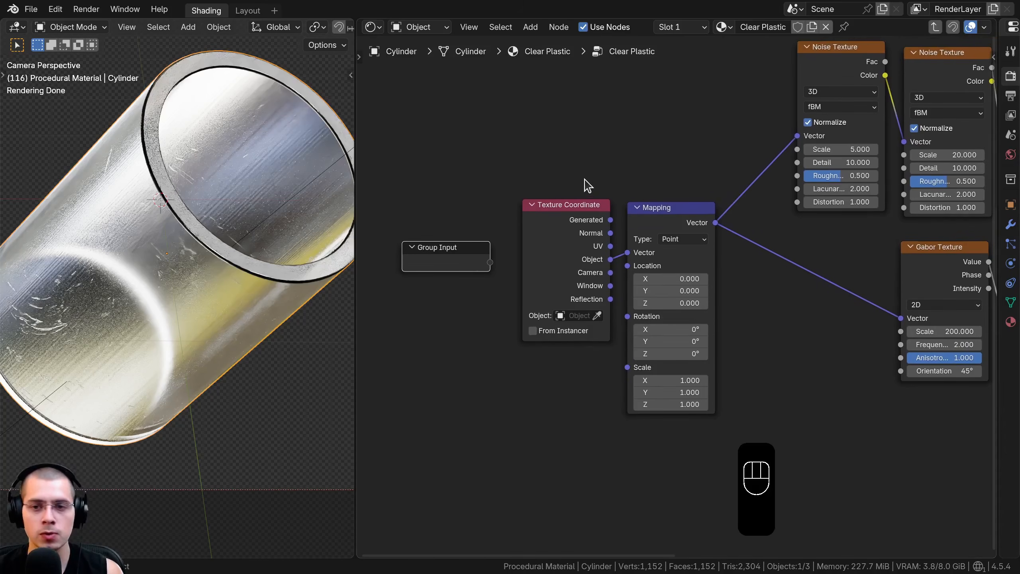
Show the group's socket list and rename the BSDF output socket to Shader
scroll(588, 185, up, 1)
key(n)
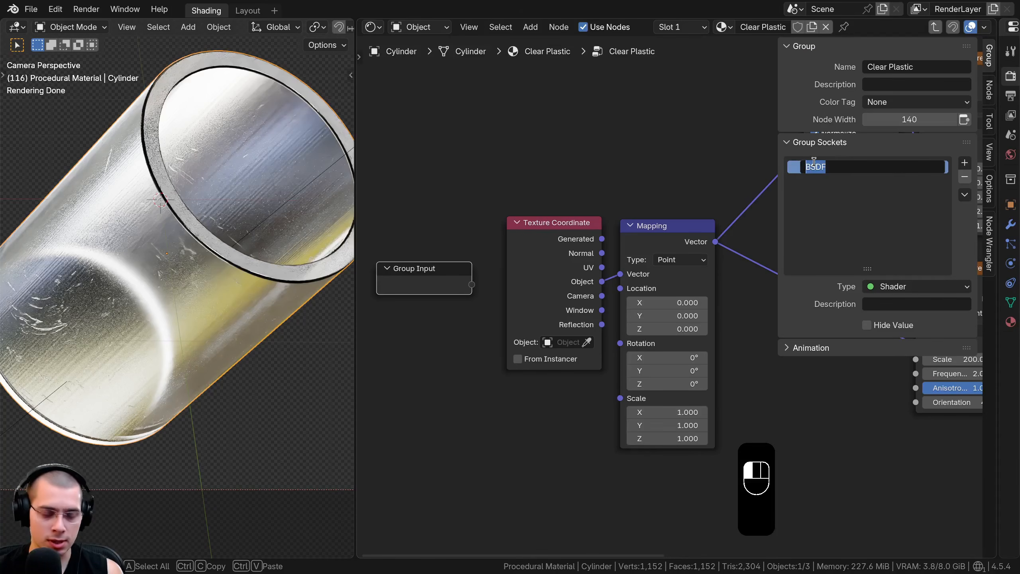
text(Shader)
key(Return)
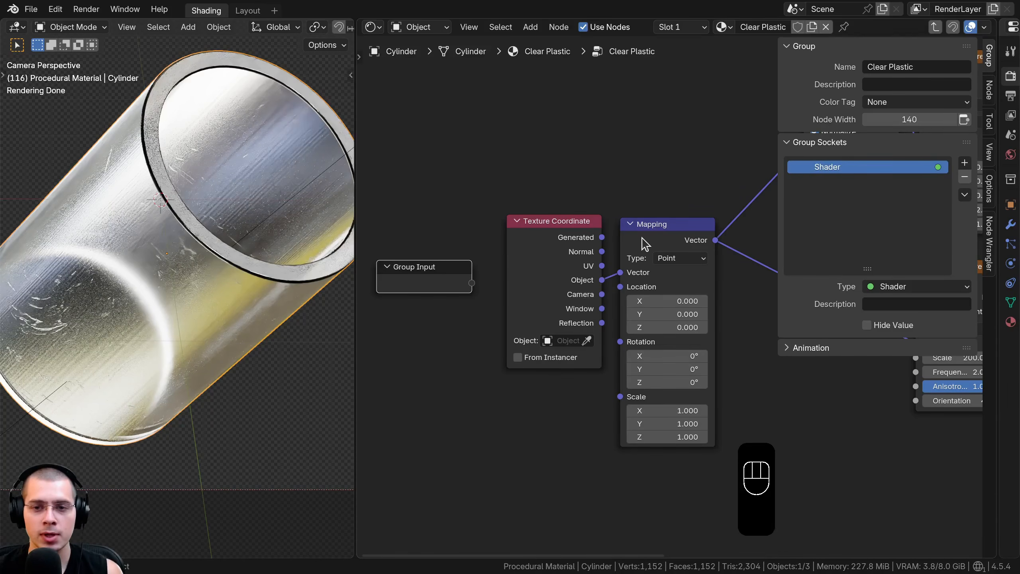
Expose the Mapping node's Scale by linking it to a new socket on the Group Input
drag(643, 241, 644, 233)
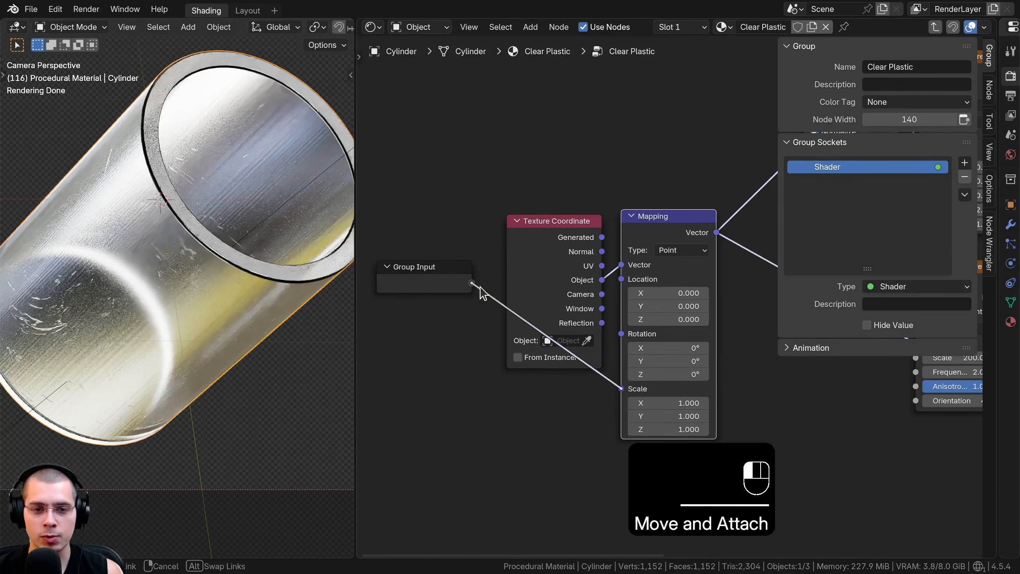
drag(483, 293, 474, 286)
click(456, 290)
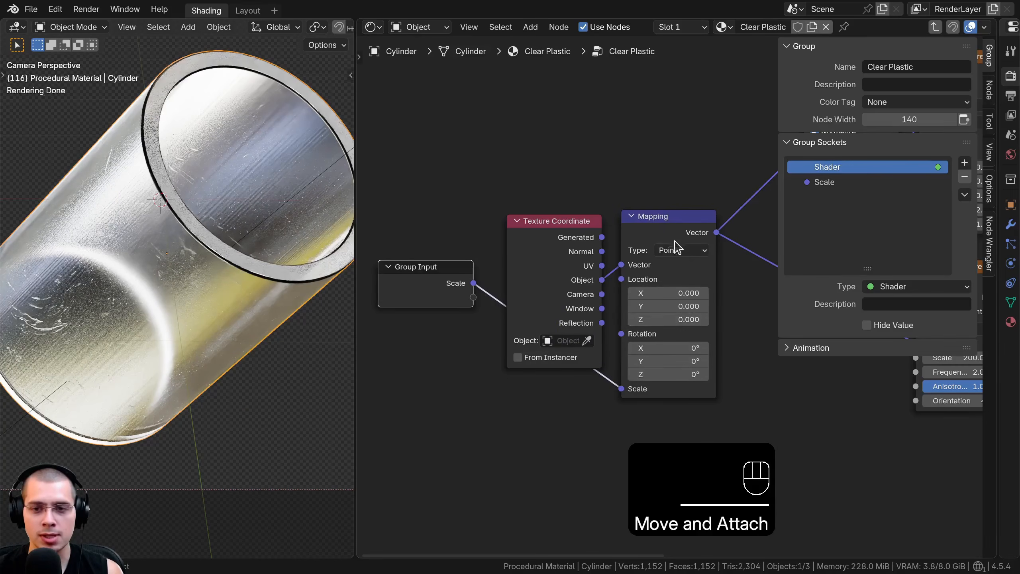
middle_drag(678, 246, 546, 314)
scroll(606, 392, up, 1)
middle_drag(604, 391, 754, 328)
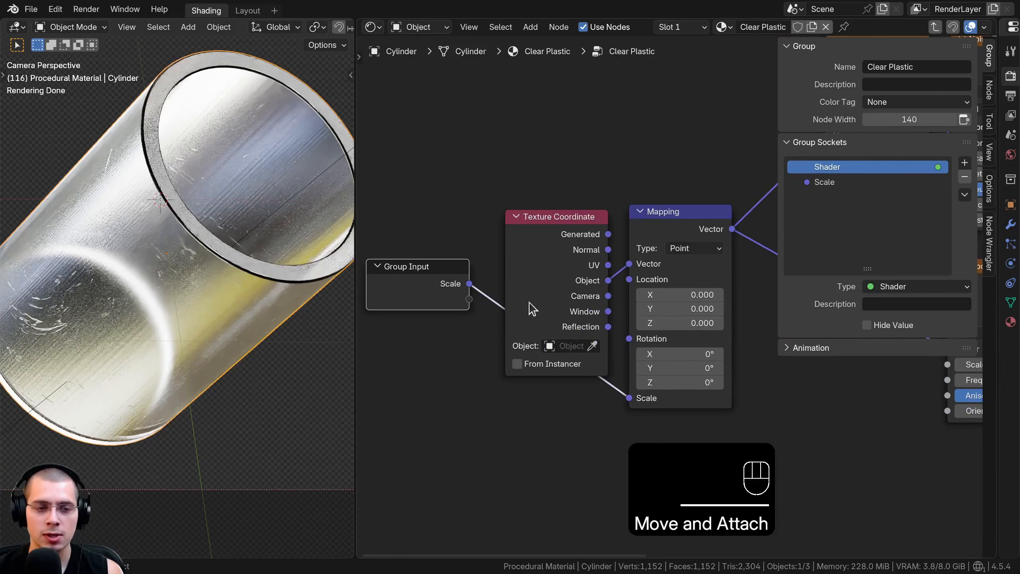
Change the group's Scale socket type to Float and set Scale to 1 on the Clear Plastic group node
click(842, 184)
click(906, 287)
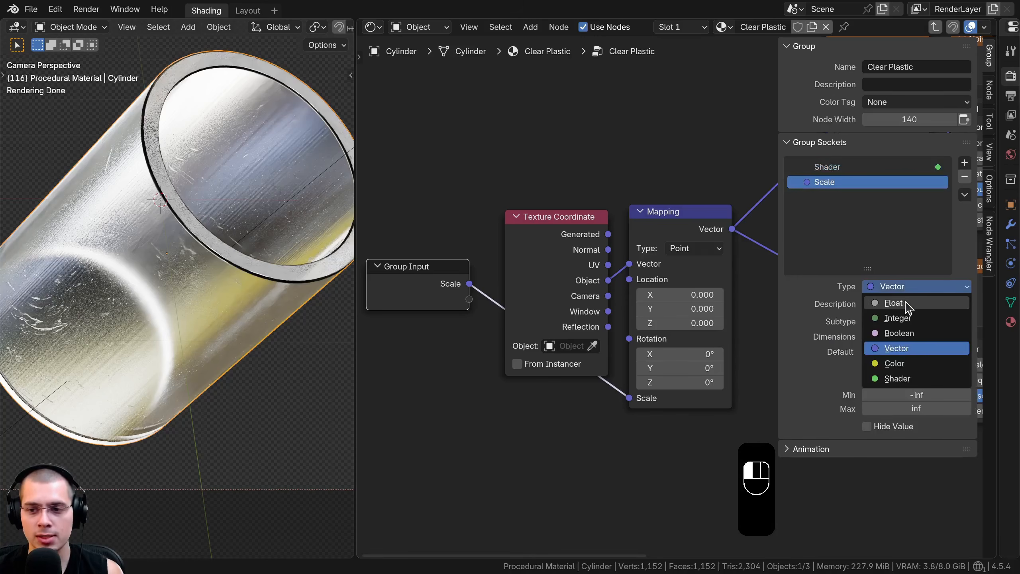
click(900, 304)
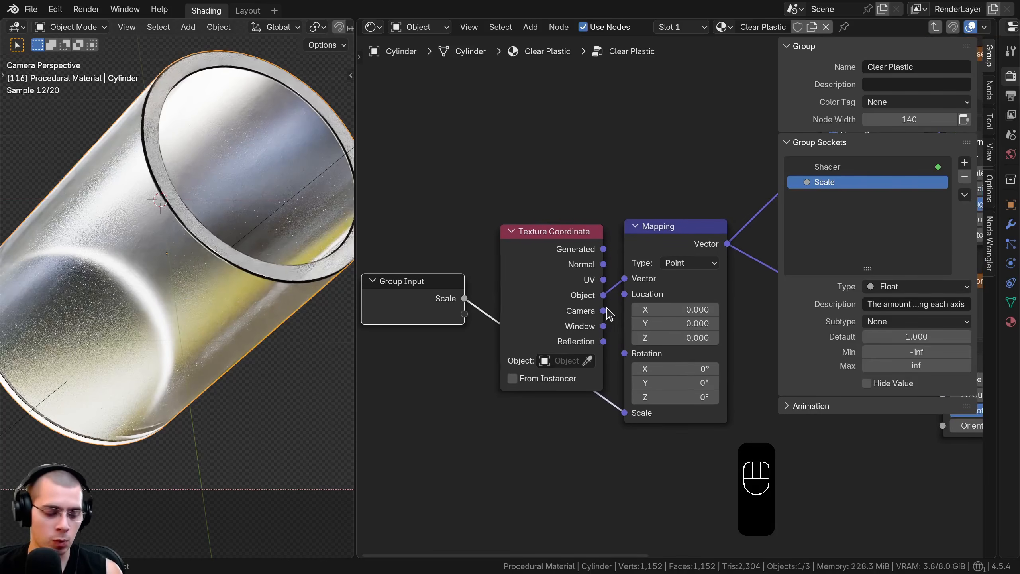
key(Tab)
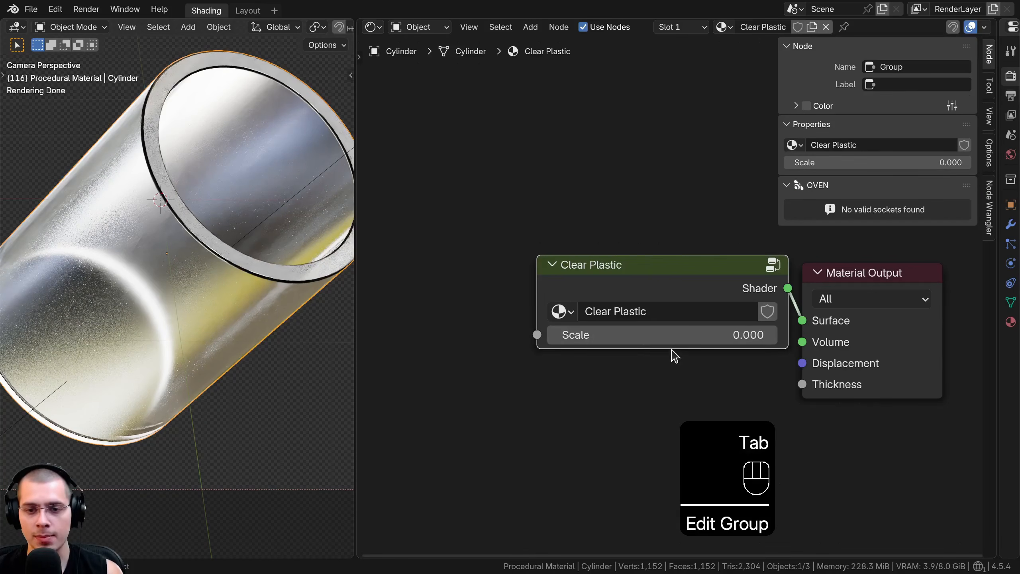
click(644, 335)
text(1)
key(Return)
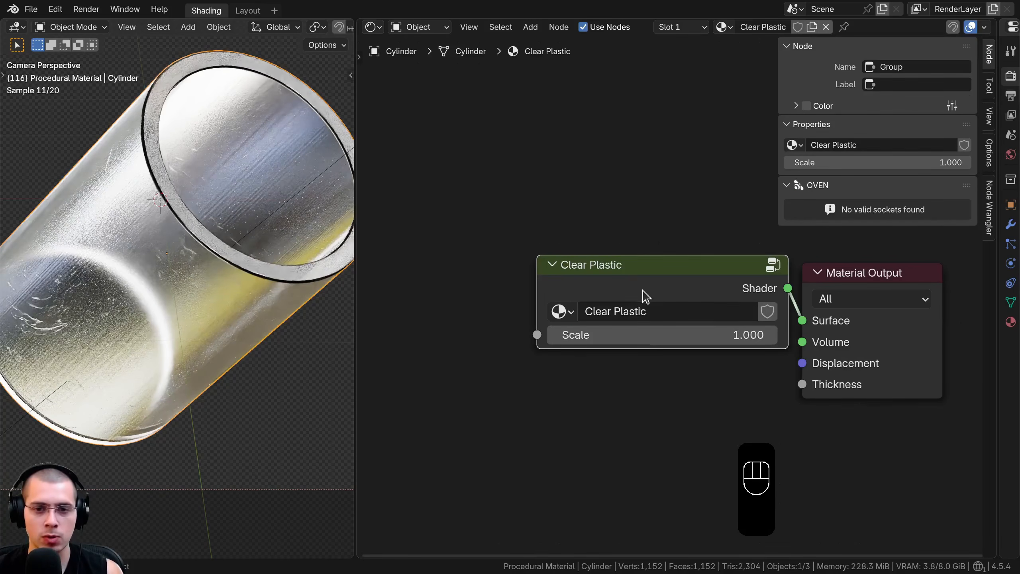
Reopen the Clear Plastic group and move the Group Input node to just above and before the Principled BSDF
key(Tab)
click(480, 267)
key(g)
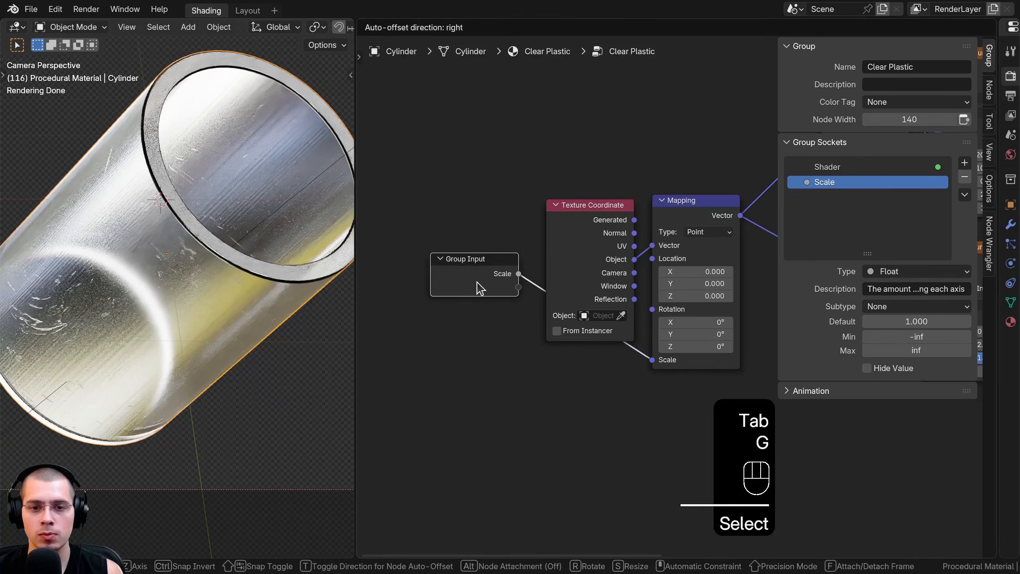
scroll(478, 288, down, 4)
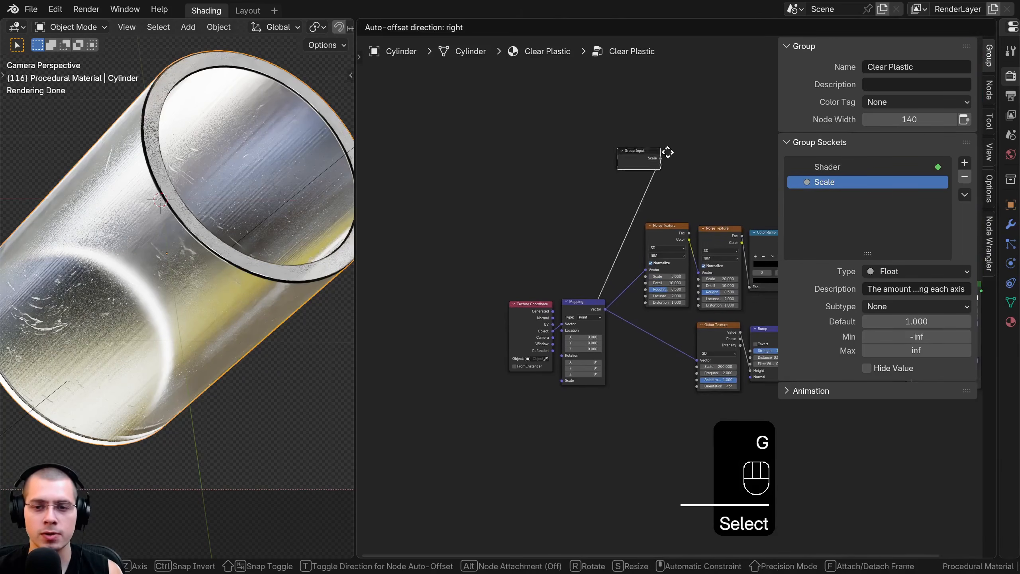
click(698, 115)
middle_drag(699, 117, 428, 203)
key(g)
click(621, 267)
middle_drag(599, 265, 576, 207)
key(g)
click(563, 247)
Expose the Principled BSDF's Base Color through a new Group Input socket and nudge the Group Input node
scroll(626, 340, up, 5)
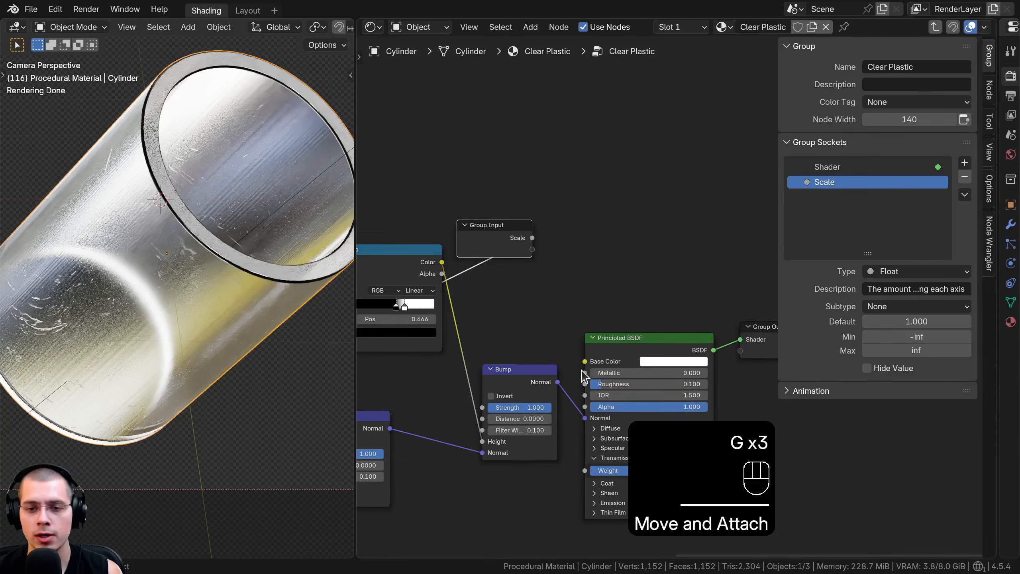
drag(585, 362, 555, 294)
drag(532, 252, 532, 251)
drag(509, 242, 519, 242)
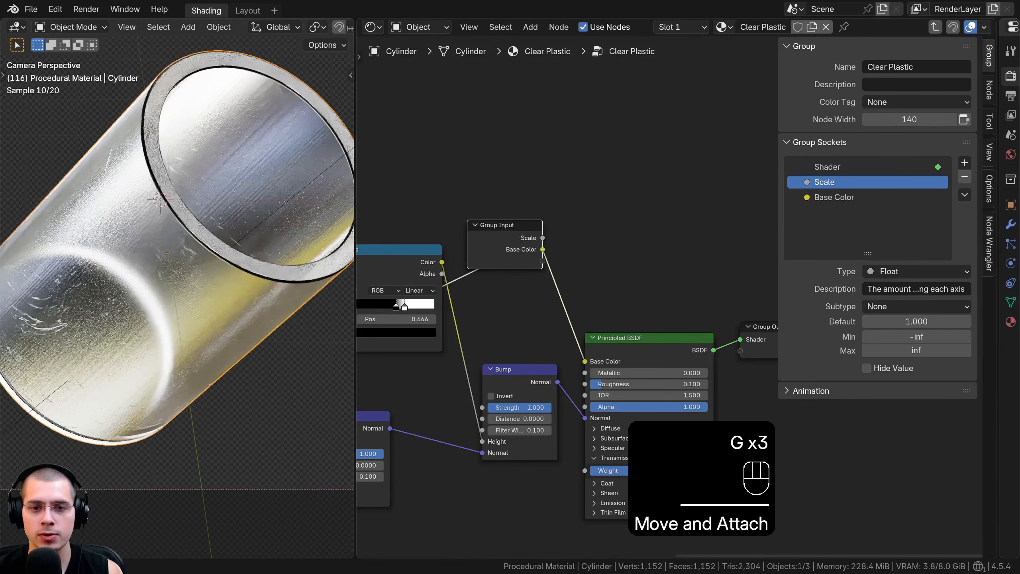
Move the Group Input node to the free space between the Mapping and Gabor Texture nodes
scroll(538, 277, down, 5)
middle_drag(539, 274, 712, 136)
key(g)
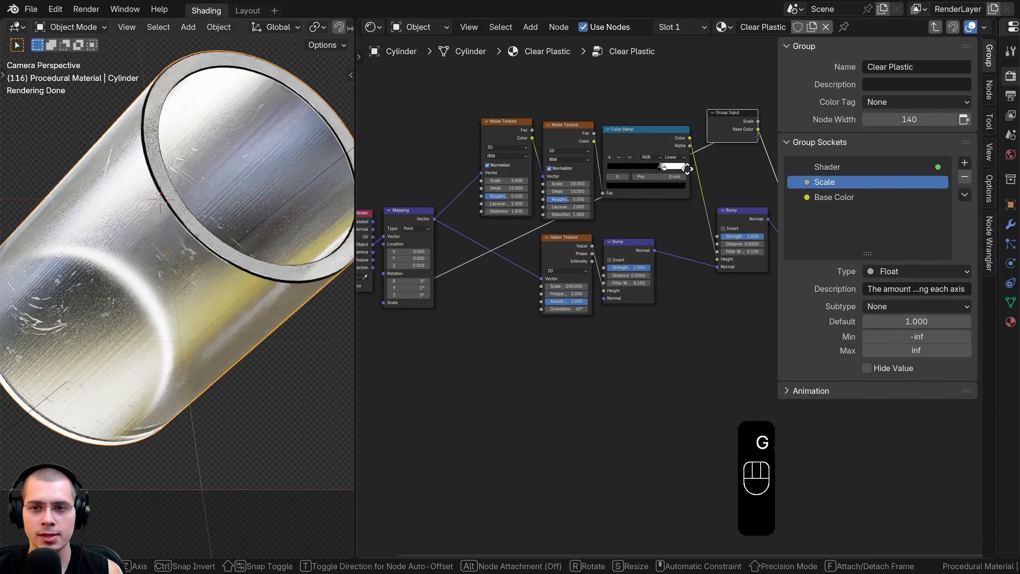
click(483, 341)
middle_drag(508, 346, 586, 346)
scroll(586, 349, up, 6)
key(g)
click(554, 300)
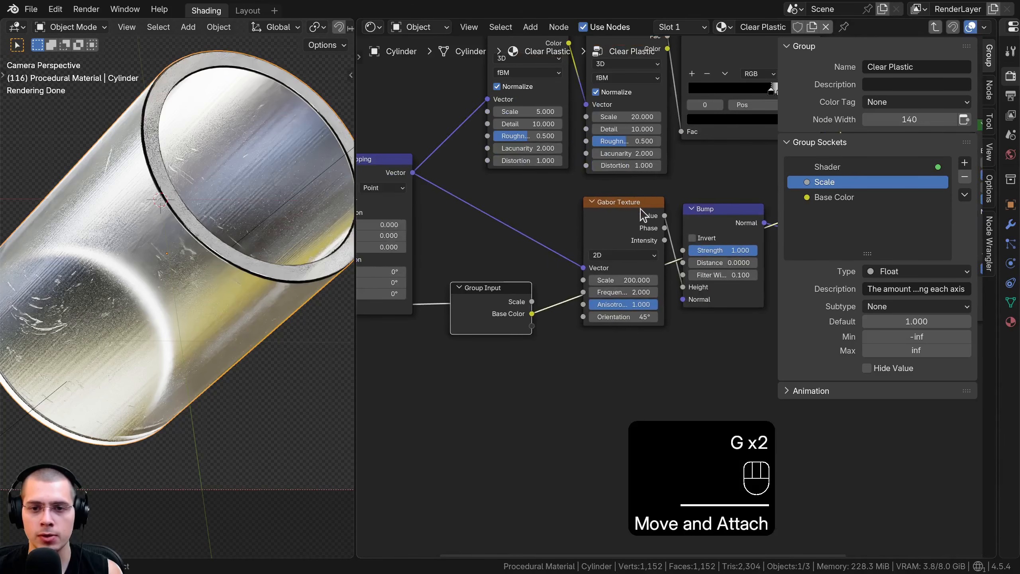
middle_drag(534, 267, 549, 283)
scroll(549, 282, up, 3)
key(g)
click(552, 279)
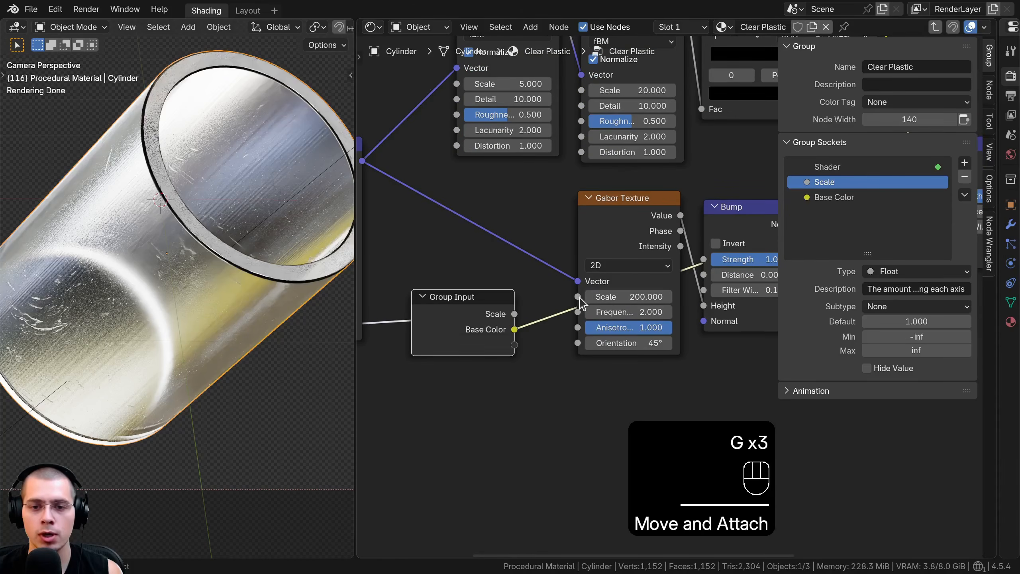
Expose the Gabor Texture's Scale as a new group input and rename that socket to Lines Scale
drag(578, 298, 514, 345)
double_click(816, 212)
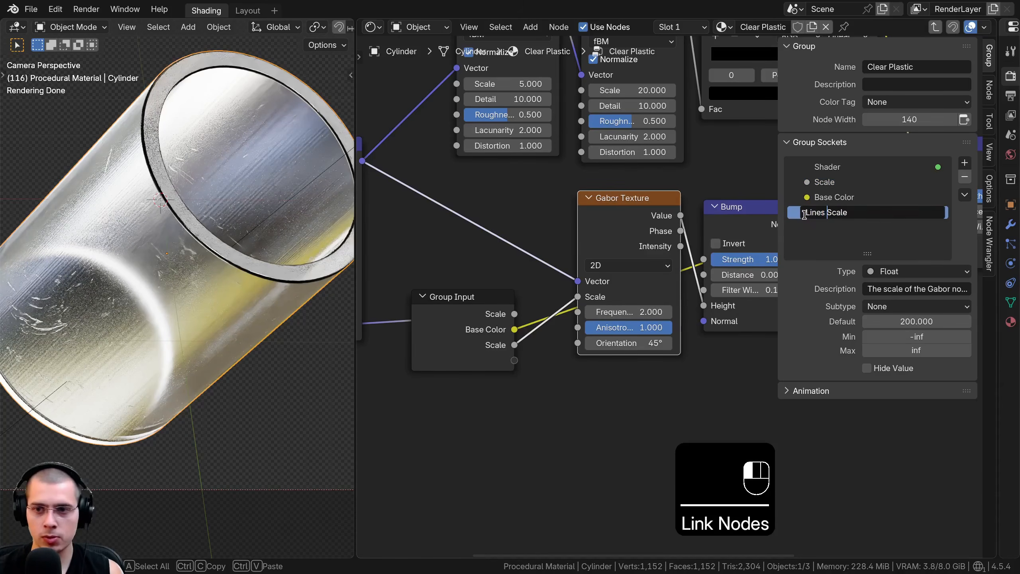
text(Lines)
key(Return)
Expose the second Noise Texture's Scale as a new group input and rename that socket to Scratches Scale
scroll(603, 276, down, 5)
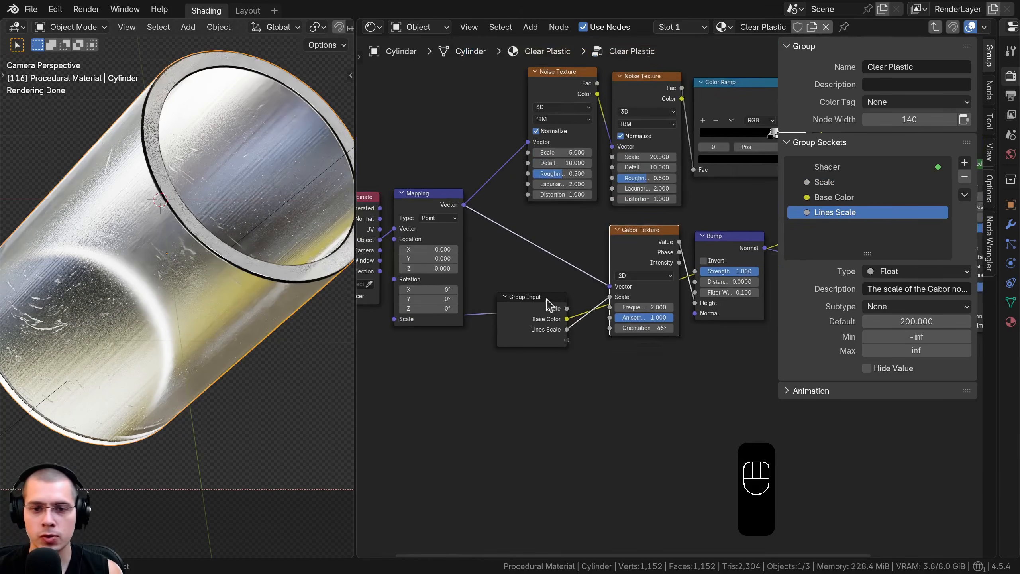
middle_drag(559, 282, 554, 357)
scroll(562, 341, up, 3)
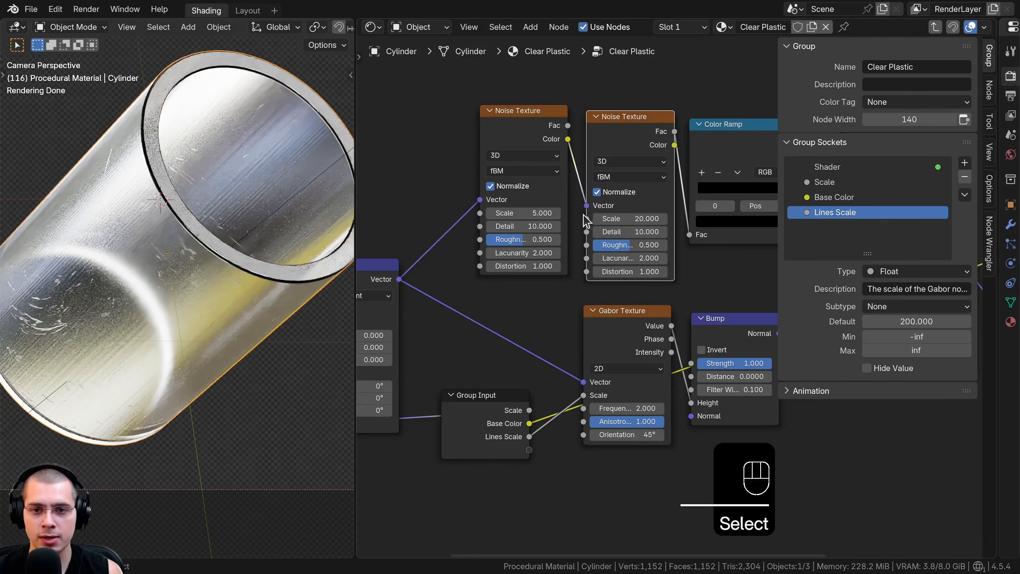
drag(587, 219, 562, 414)
drag(531, 458, 530, 450)
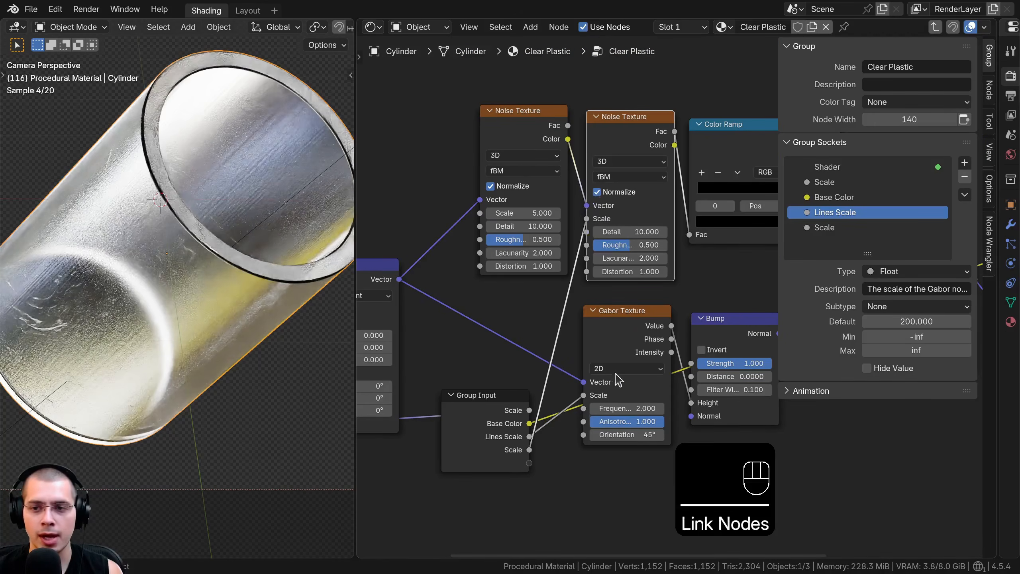
middle_drag(529, 450, 535, 424)
double_click(824, 227)
text(Scratches Scale)
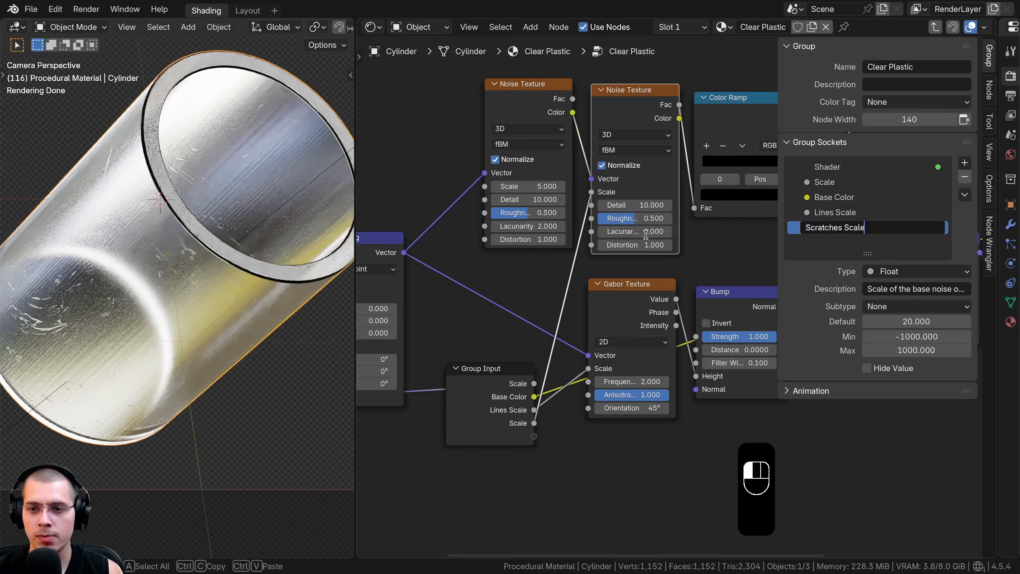
key(Return)
Move the Group Input node above the Mapping node, next to the first Noise Texture
middle_drag(473, 402, 498, 358)
click(498, 358)
key(g)
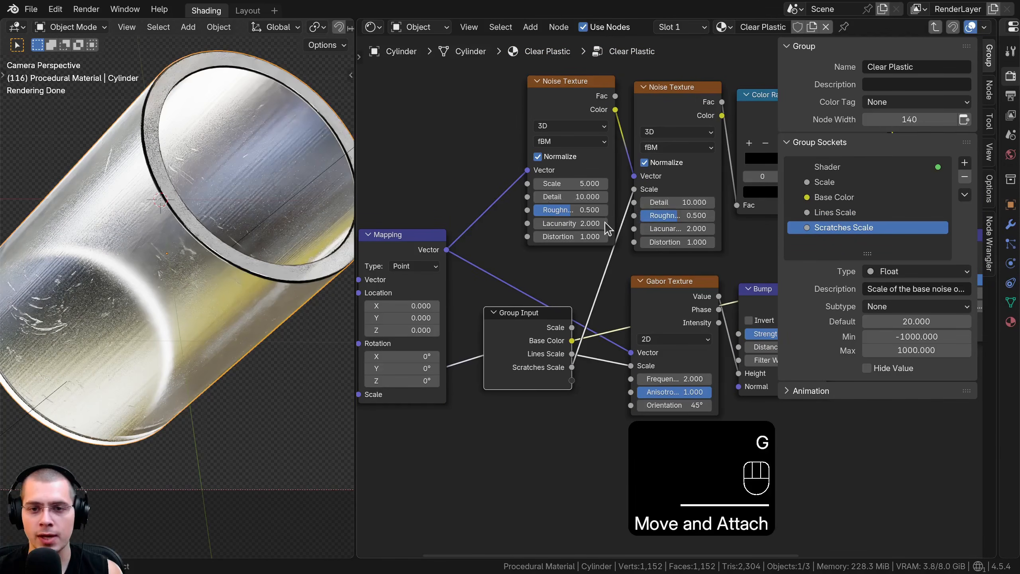
middle_drag(610, 227, 614, 262)
scroll(619, 269, up, 1)
scroll(587, 214, up, 2)
middle_drag(588, 213, 576, 200)
middle_drag(575, 383, 650, 402)
key(g)
click(462, 116)
scroll(491, 203, down, 1)
middle_drag(492, 206, 450, 258)
key(g)
click(489, 254)
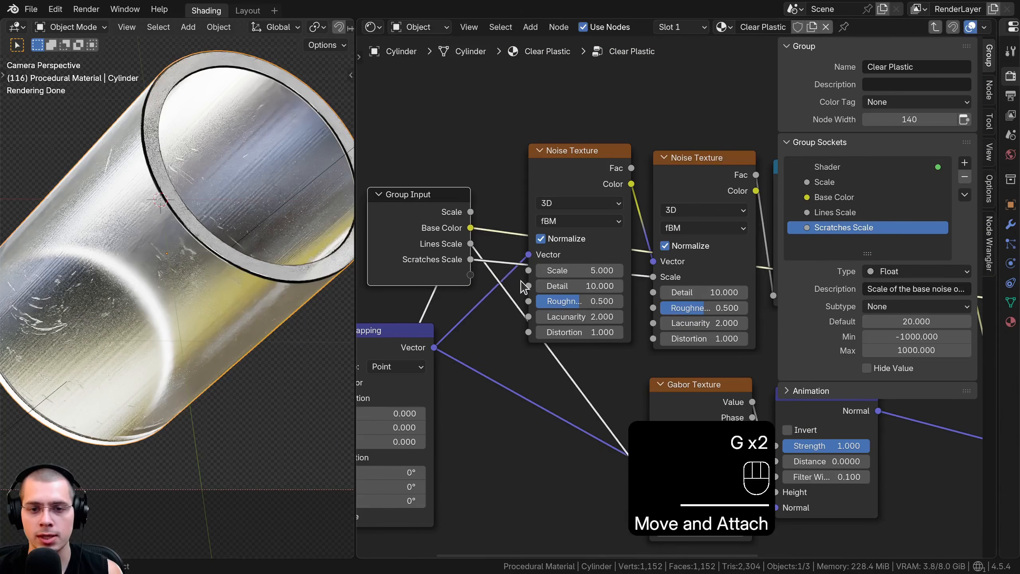
Expose the first Noise Texture's Detail as a group input and link the second Noise Texture's Detail to the same socket
drag(529, 286, 469, 275)
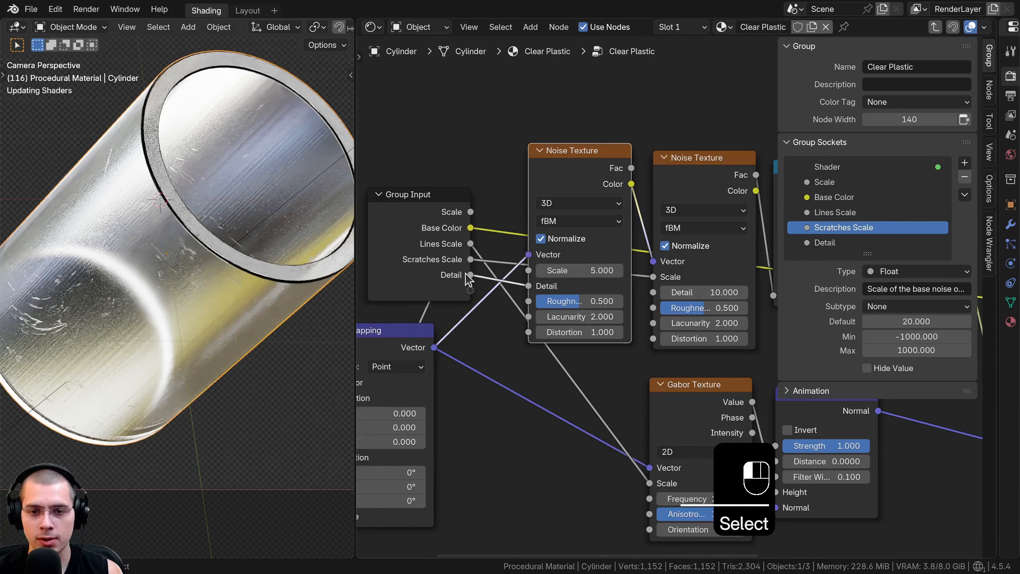
drag(654, 293, 672, 262)
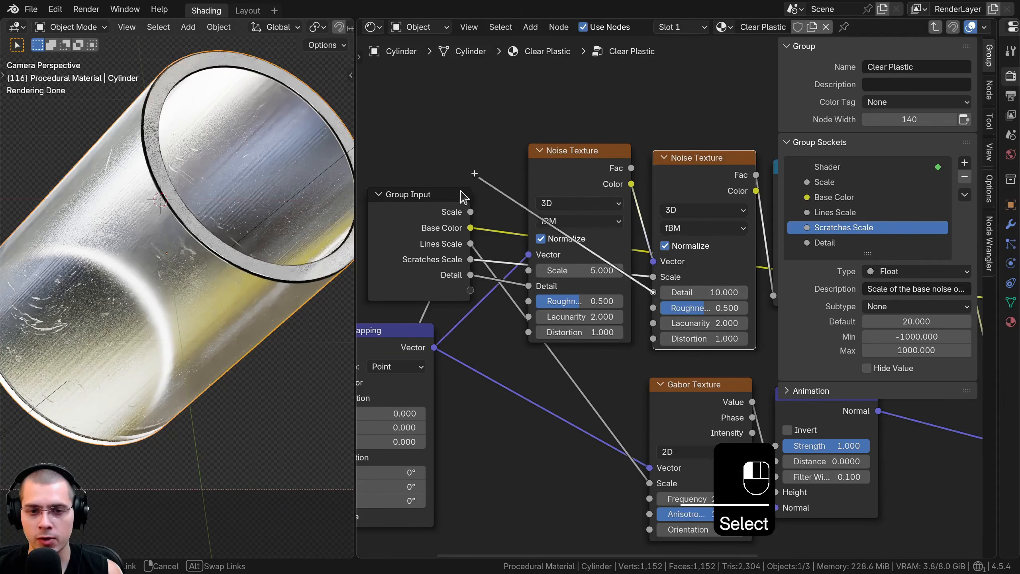
drag(467, 276, 469, 276)
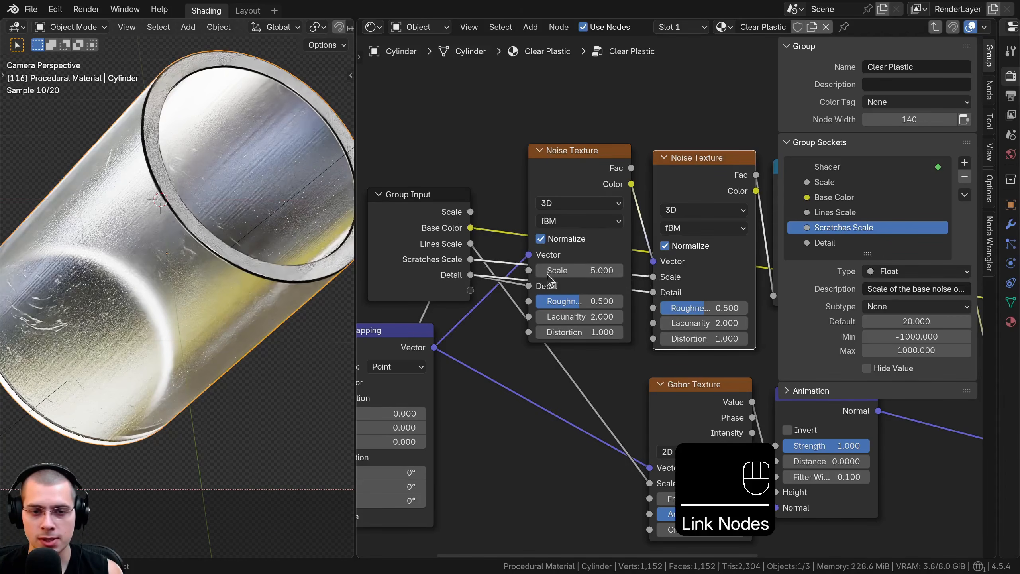
Expose the first Noise Texture's Roughness as a group input and link the second Noise Texture's Roughness to the same socket
middle_drag(619, 271, 647, 248)
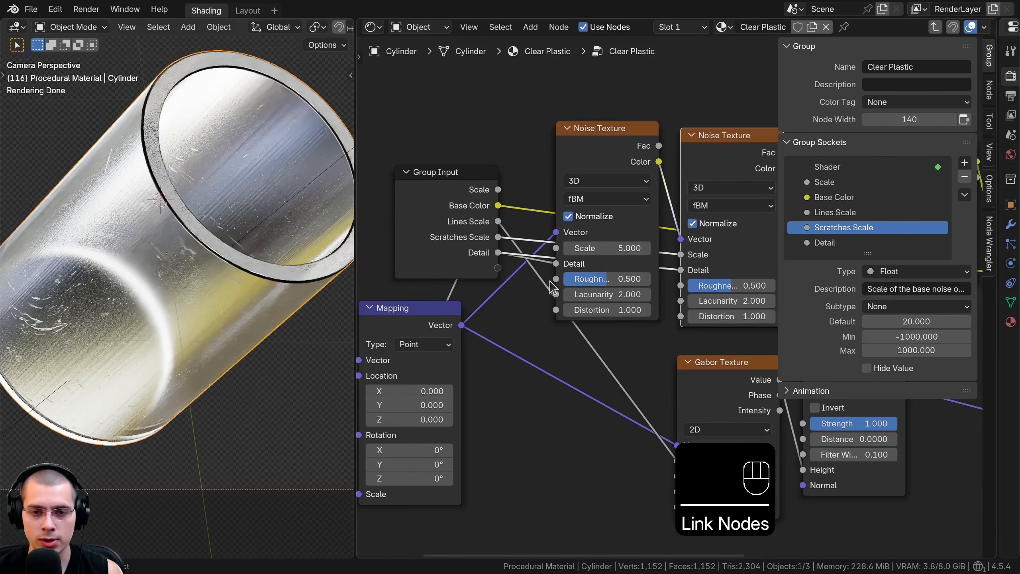
drag(551, 281, 498, 268)
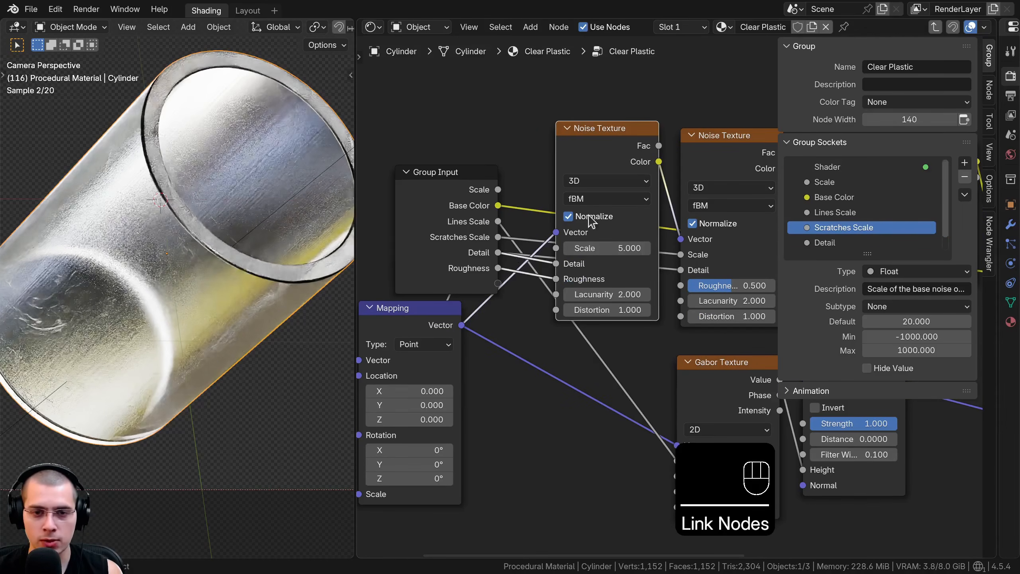
drag(680, 286, 661, 229)
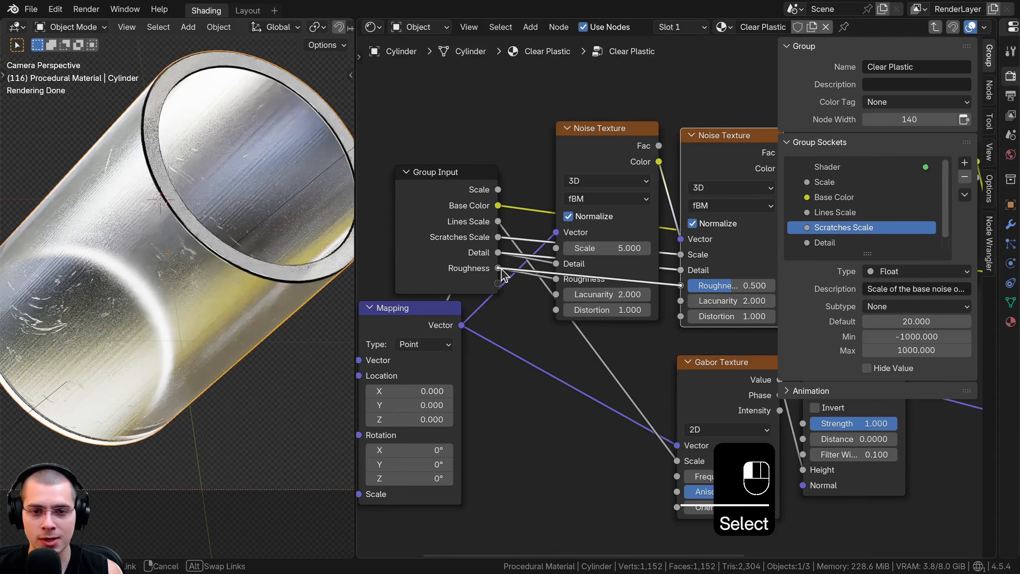
drag(503, 274, 498, 268)
Rename the Detail group socket to Scratches Detail 1 and the Roughness socket to Scratches Detail 2
drag(864, 253, 863, 283)
click(851, 245)
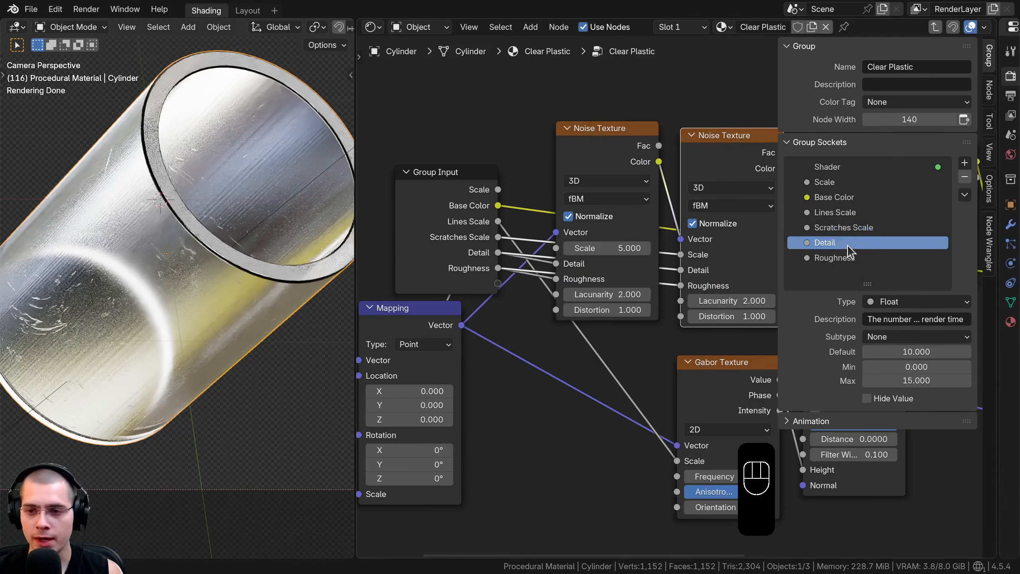
ctrl+click(851, 246)
text(Scratches Detail 1)
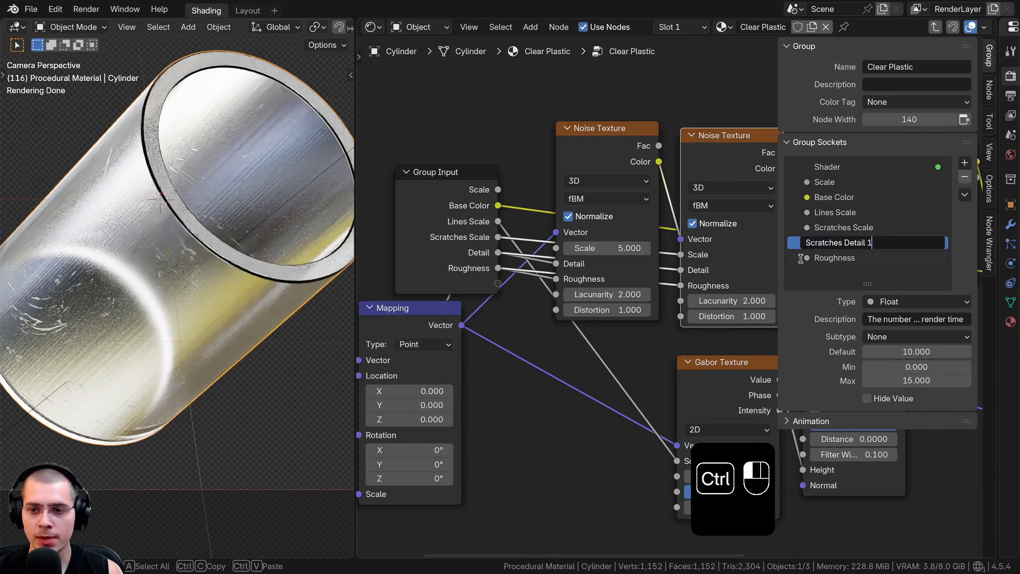
key(Return)
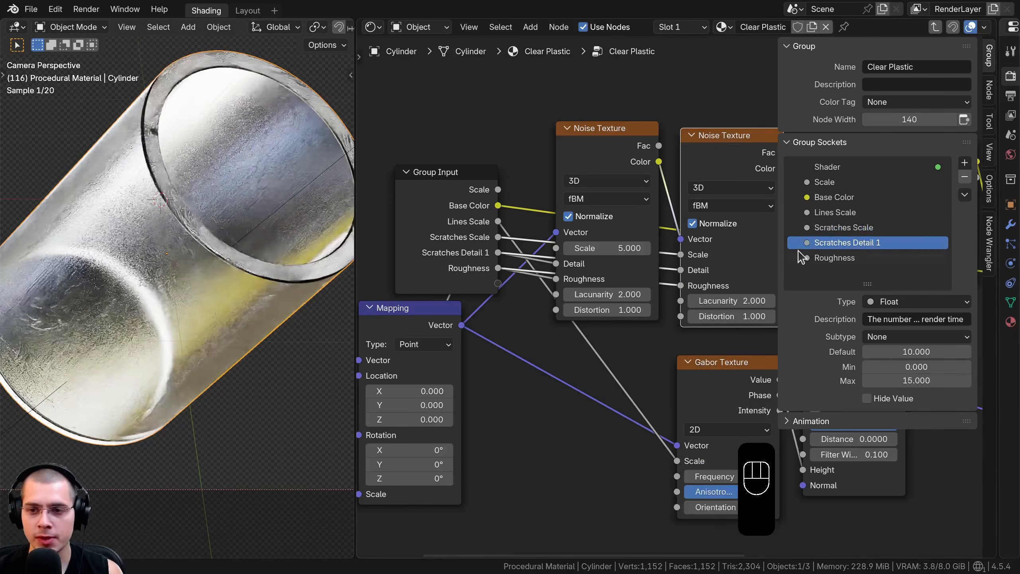
double_click(847, 260)
text(Scratches Detail 1)
key(BackSpace)
text(2)
key(Return)
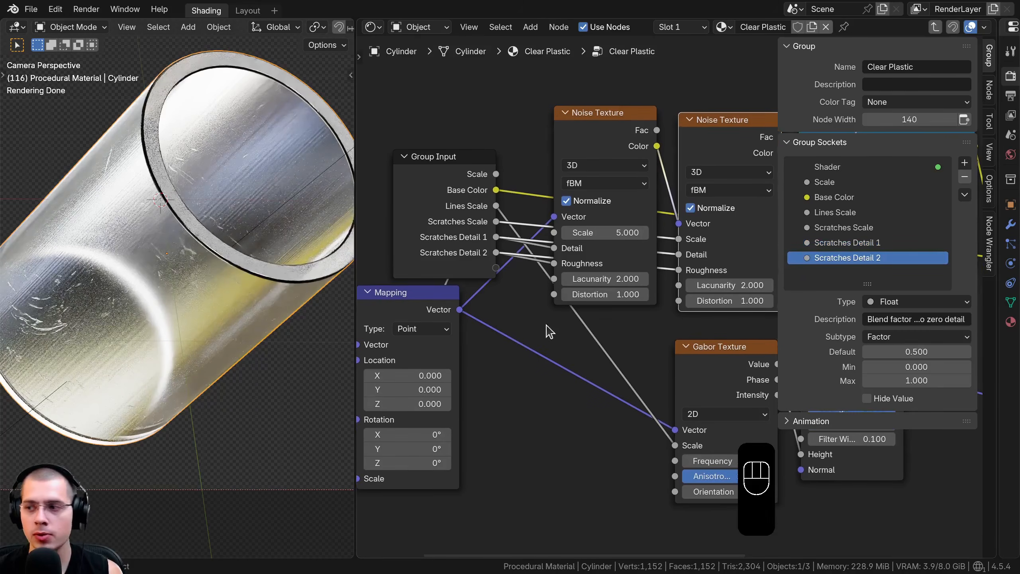
Move the Group Input node above the second Bump node, close to the Principled BSDF
key(g)
click(487, 173)
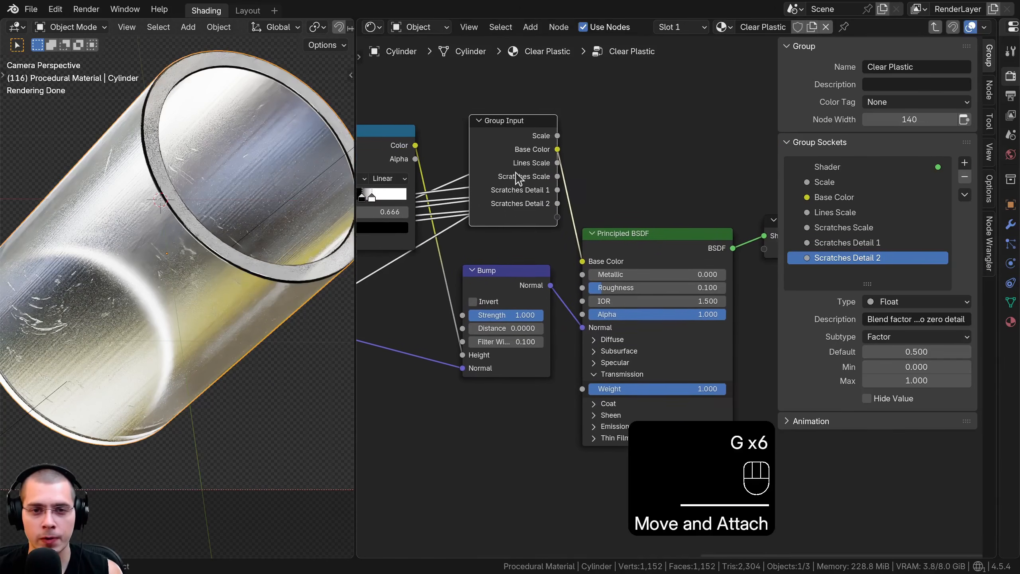
middle_drag(537, 203, 547, 204)
key(g)
click(548, 208)
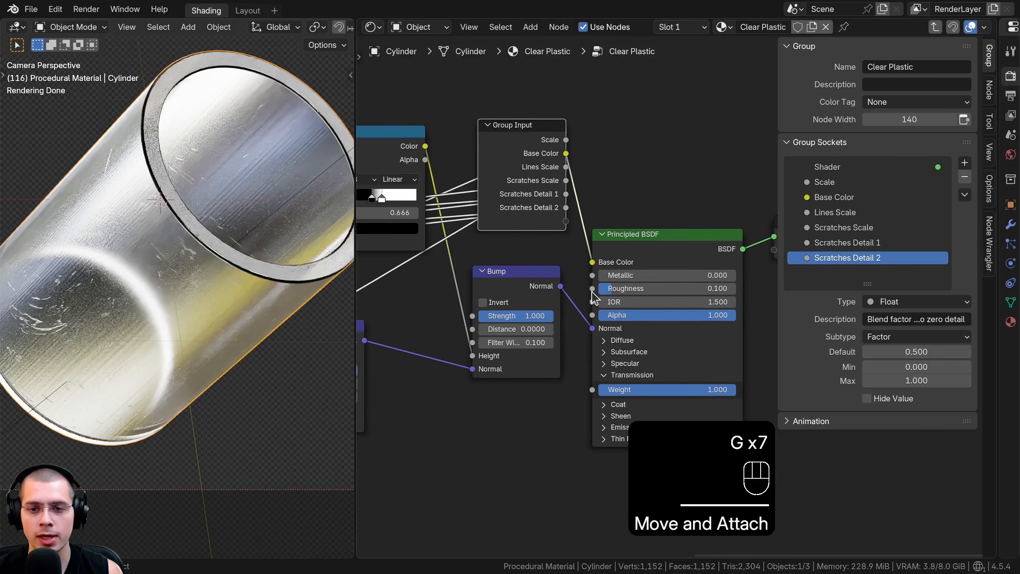
Expose the Principled BSDF's Roughness and Transmission Weight as new group inputs
drag(593, 289, 534, 235)
middle_drag(606, 331, 606, 320)
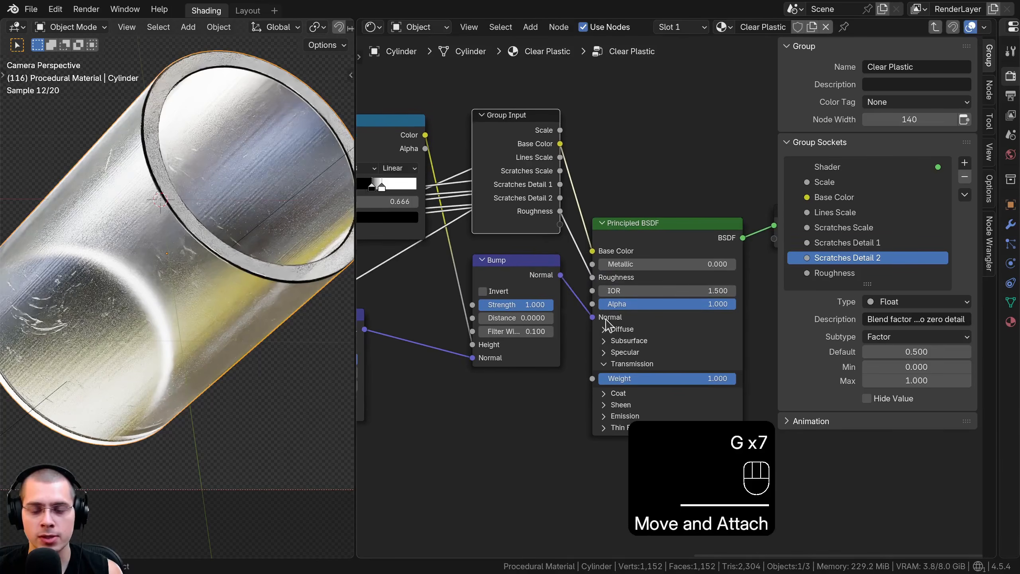
drag(593, 379, 601, 329)
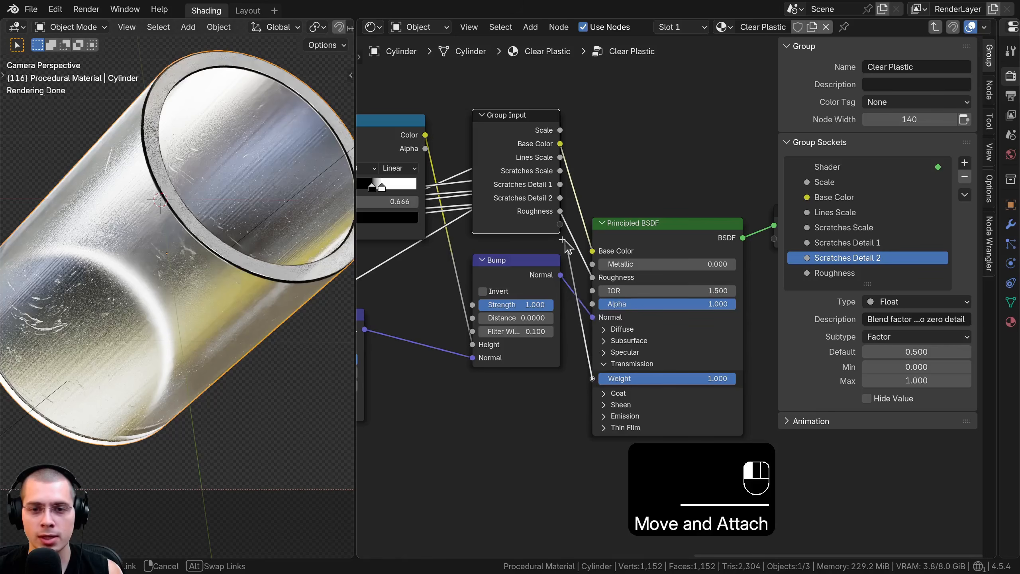
drag(566, 237, 560, 225)
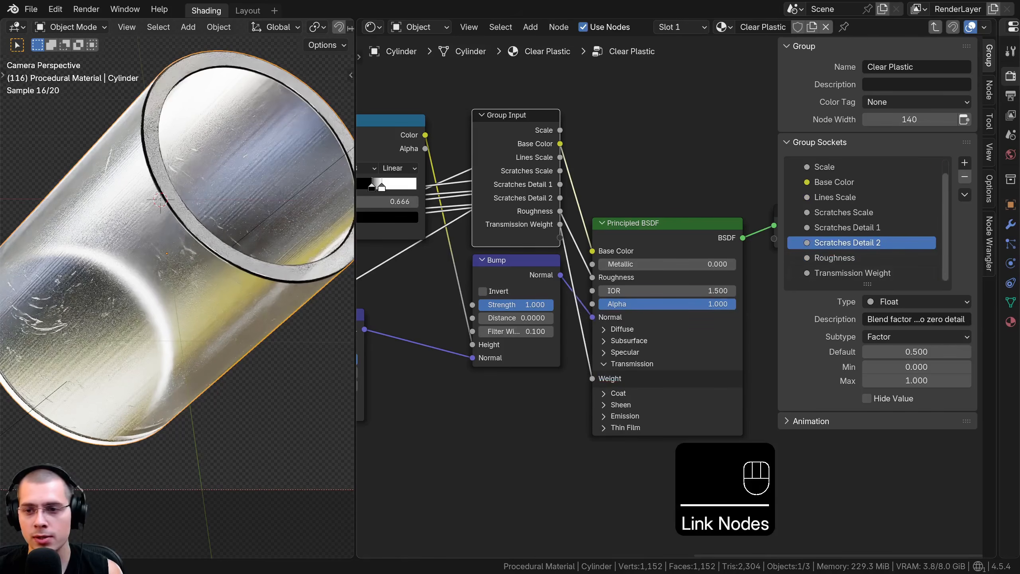
Rename the Transmission Weight group socket to Transmission
double_click(891, 273)
key(BackSpace)
key(BackSpace)
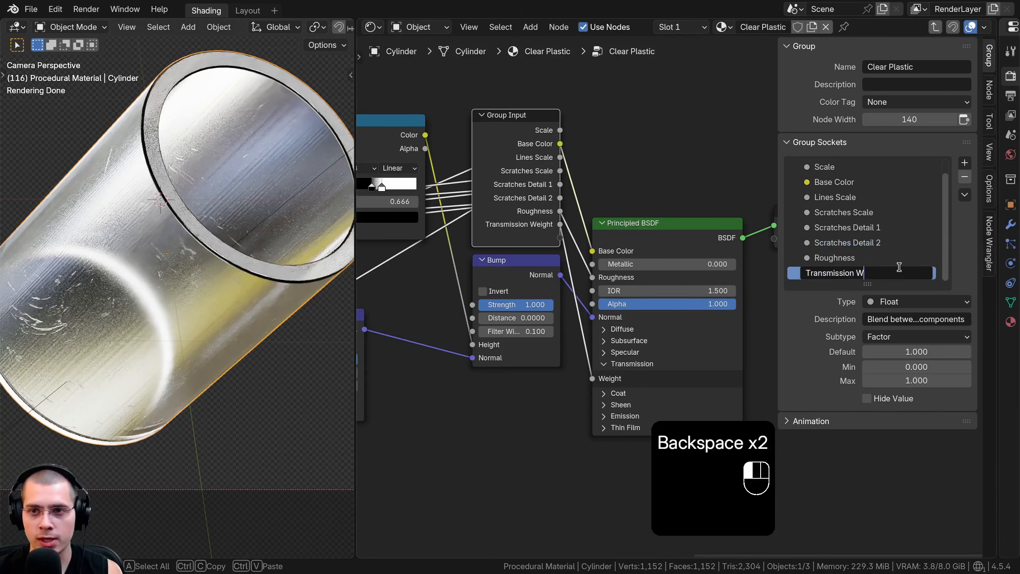
click(900, 267)
Move the Group Input node below the Gabor Texture, near the first Bump node
middle_drag(652, 302, 670, 301)
middle_drag(630, 395, 653, 397)
click(548, 220)
key(g)
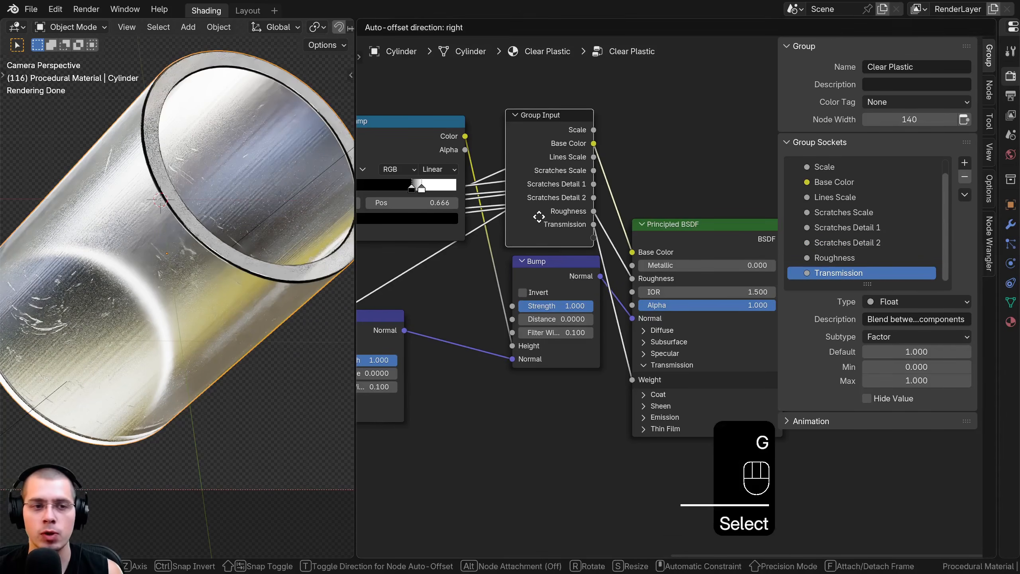
click(541, 218)
middle_drag(552, 229, 679, 226)
scroll(556, 241, down, 3)
key(g)
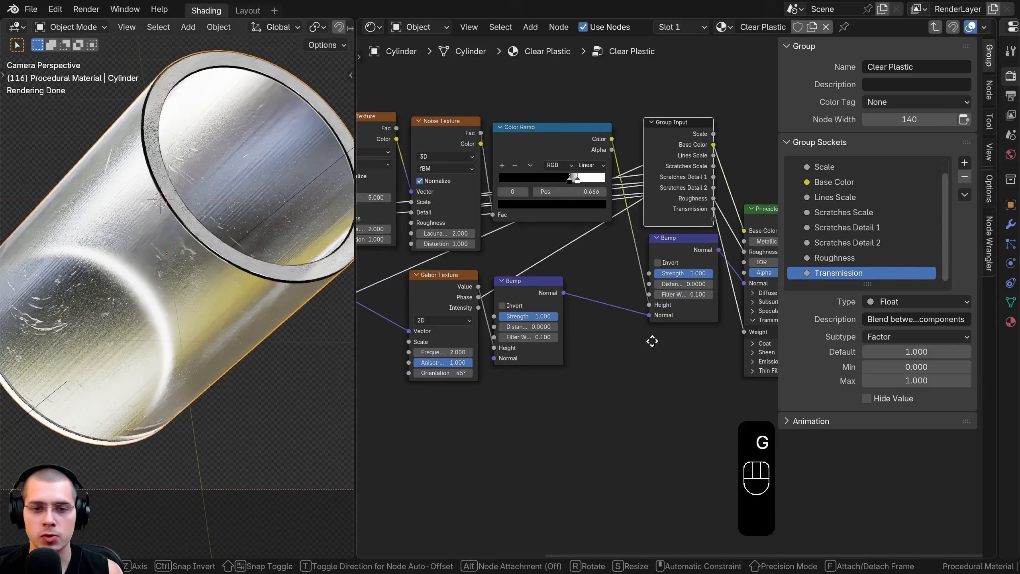
click(534, 482)
key(g)
middle_drag(553, 477, 617, 370)
click(522, 388)
key(g)
click(588, 366)
scroll(648, 217, up, 4)
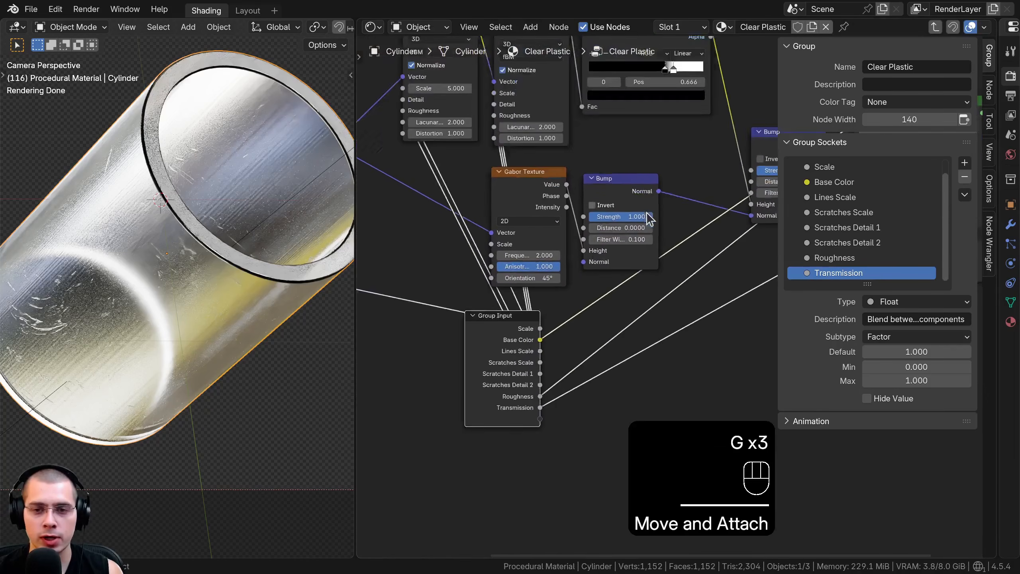
Expose the first Bump node's Strength as a new group input and rename that socket to Lines Bump Strength
mouse_move(630, 197)
mouse_down()
mouse_move(551, 197)
mouse_move(631, 197)
mouse_up()
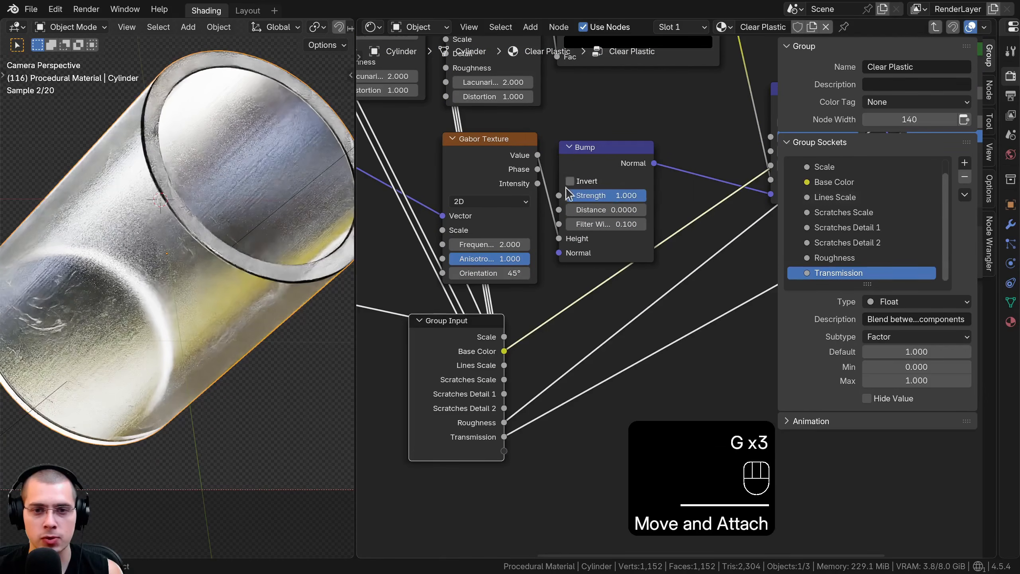
drag(559, 195, 528, 389)
drag(509, 462, 505, 452)
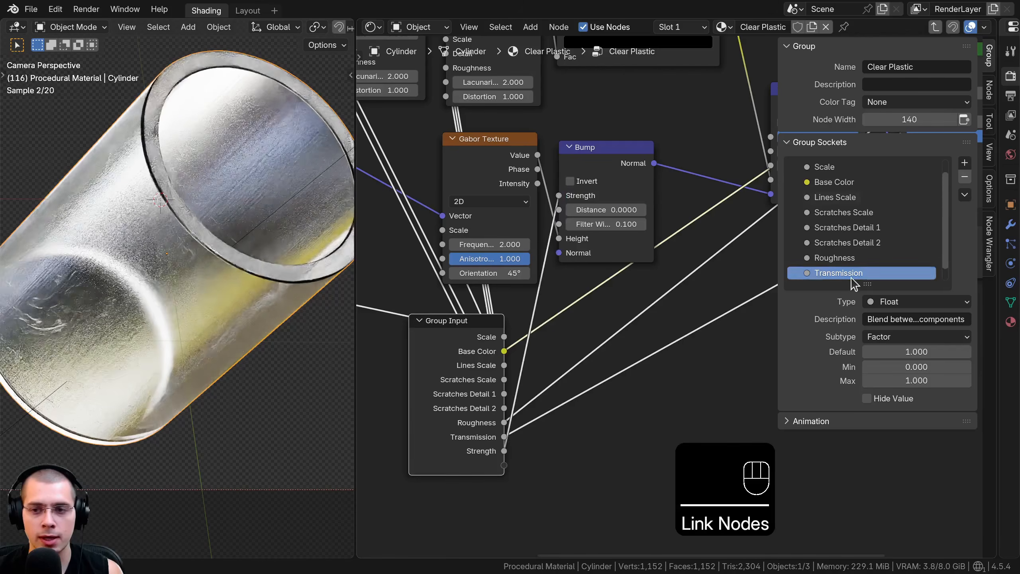
double_click(809, 273)
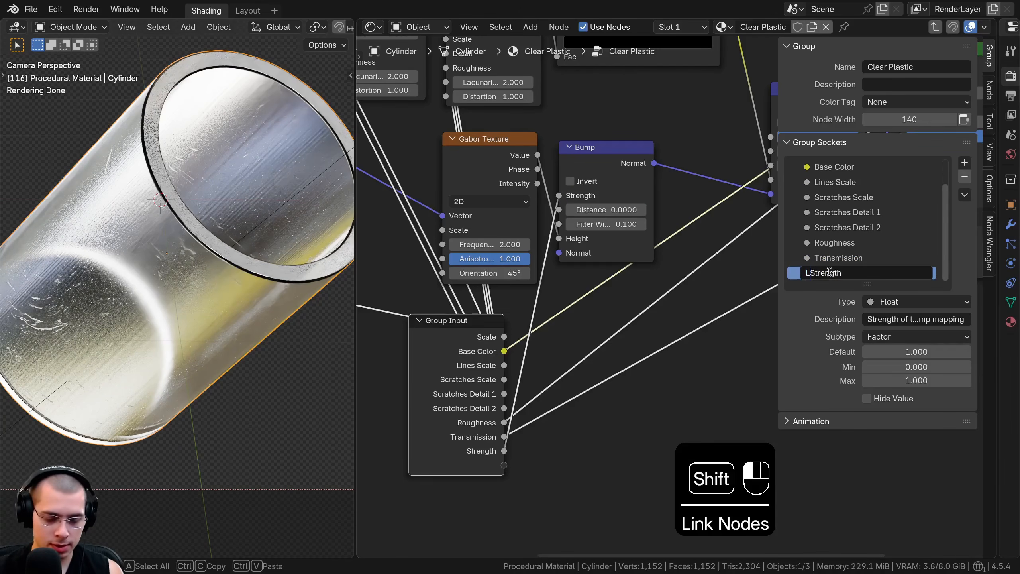
text(Lines Bump)
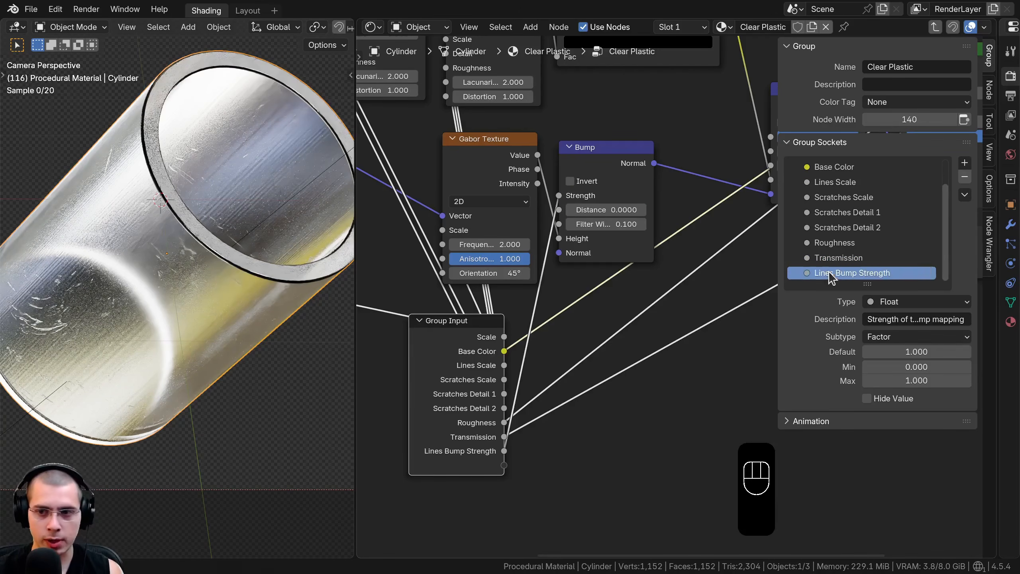
Expose the second Bump node's Strength as a new group input and rename that socket to Scratches Bump Strength
scroll(653, 233, down, 2)
middle_drag(652, 233, 649, 213)
middle_drag(775, 151, 681, 154)
drag(715, 133, 718, 128)
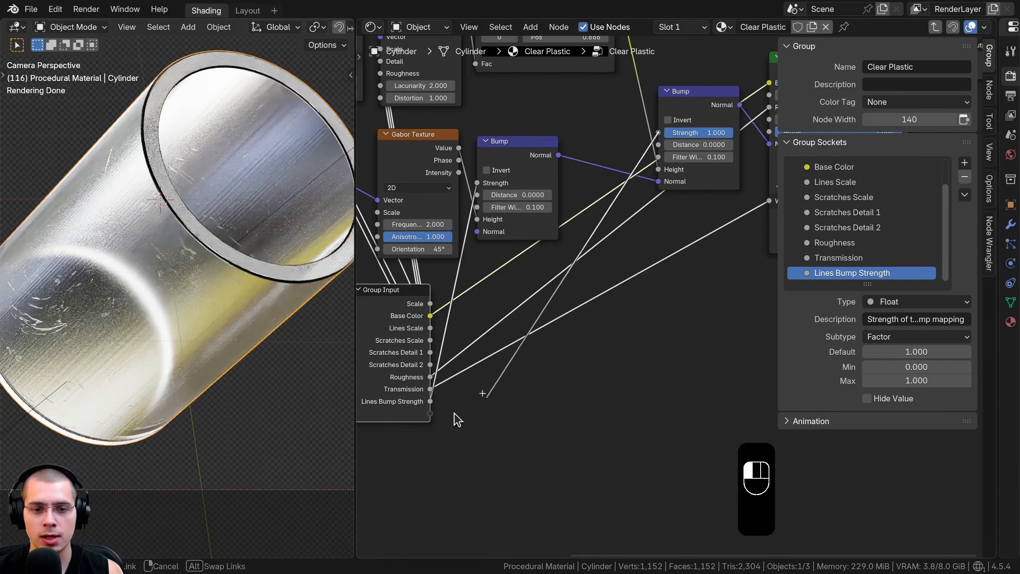
drag(431, 415, 430, 414)
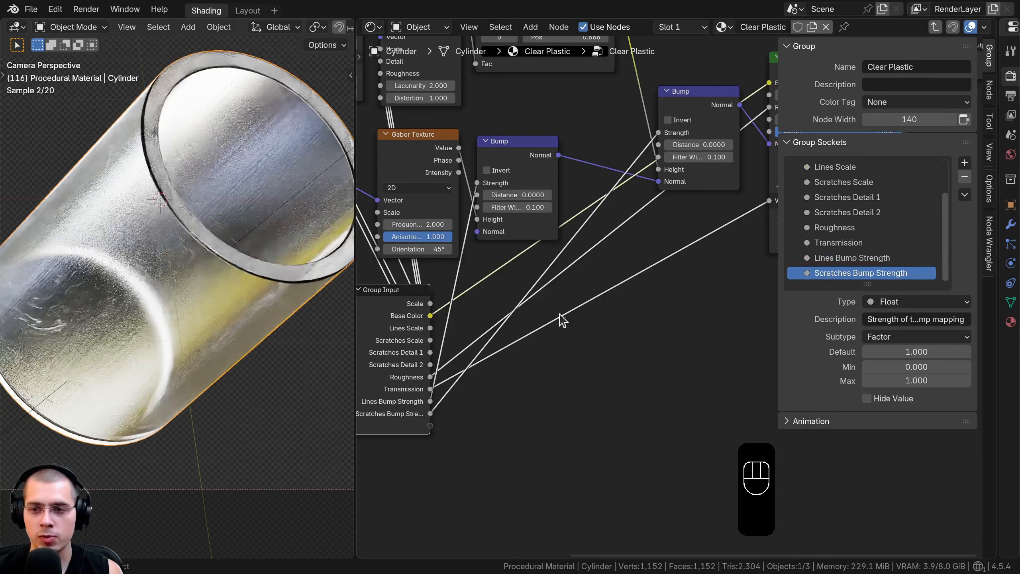
scroll(564, 367, down, 1)
drag(482, 373, 478, 357)
middle_drag(509, 355, 598, 351)
scroll(598, 337, up, 5)
scroll(598, 332, down, 3)
key(n)
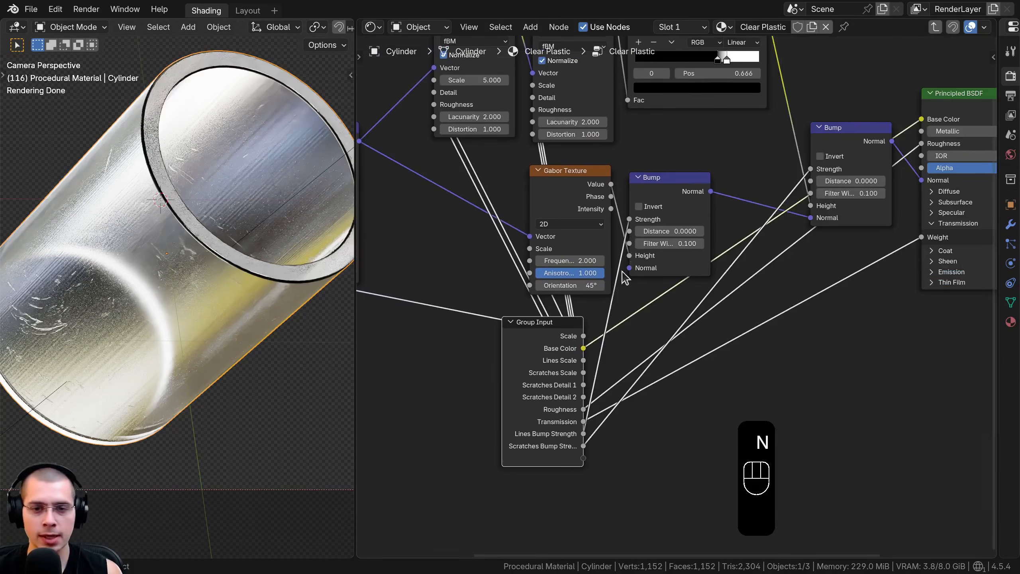
Move the Group Input node in front of the Texture Coordinate node and exit the node group
scroll(688, 346, down, 3)
middle_drag(688, 346, 947, 392)
key(g)
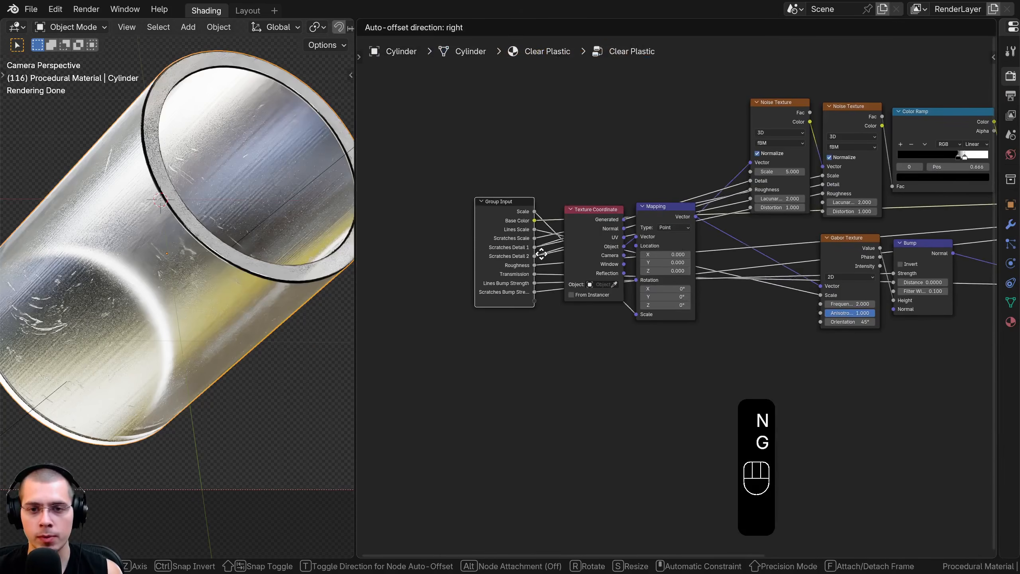
click(556, 255)
middle_drag(556, 255, 427, 255)
key(Tab)
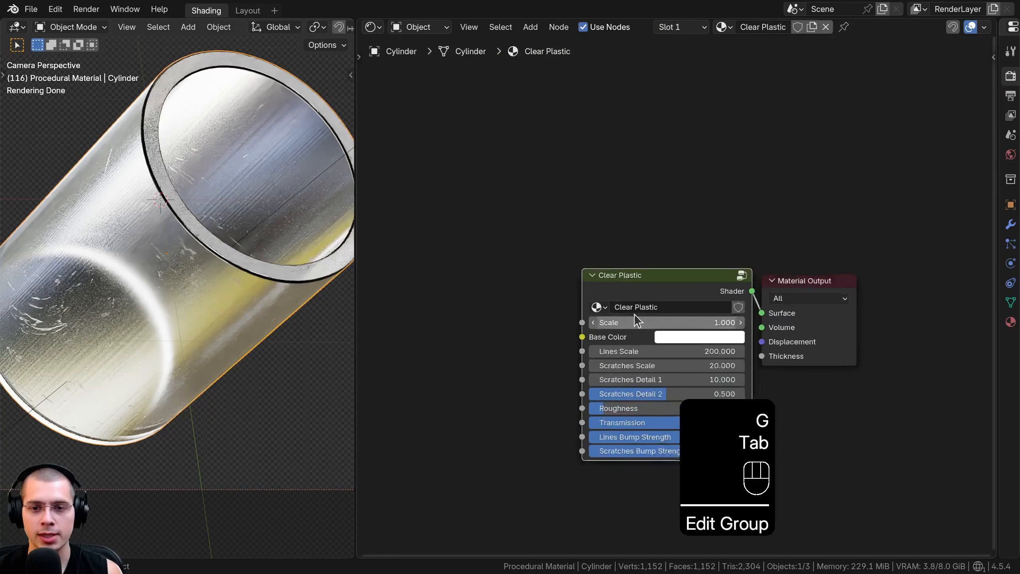
Examine the exposed inputs of the Clear Plastic group node, including the Base Color picker
scroll(626, 309, up, 3)
middle_drag(574, 281, 541, 199)
scroll(596, 281, up, 5)
middle_drag(584, 256, 588, 226)
mouse_move(593, 196)
mouse_down()
mouse_move(609, 196)
mouse_move(595, 200)
mouse_up()
click(616, 228)
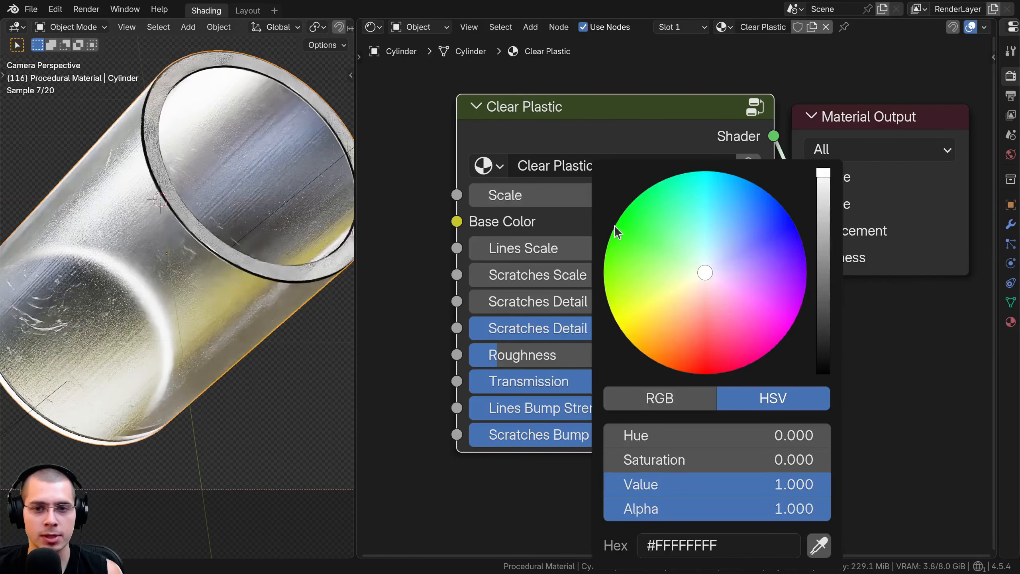
drag(813, 218, 822, 173)
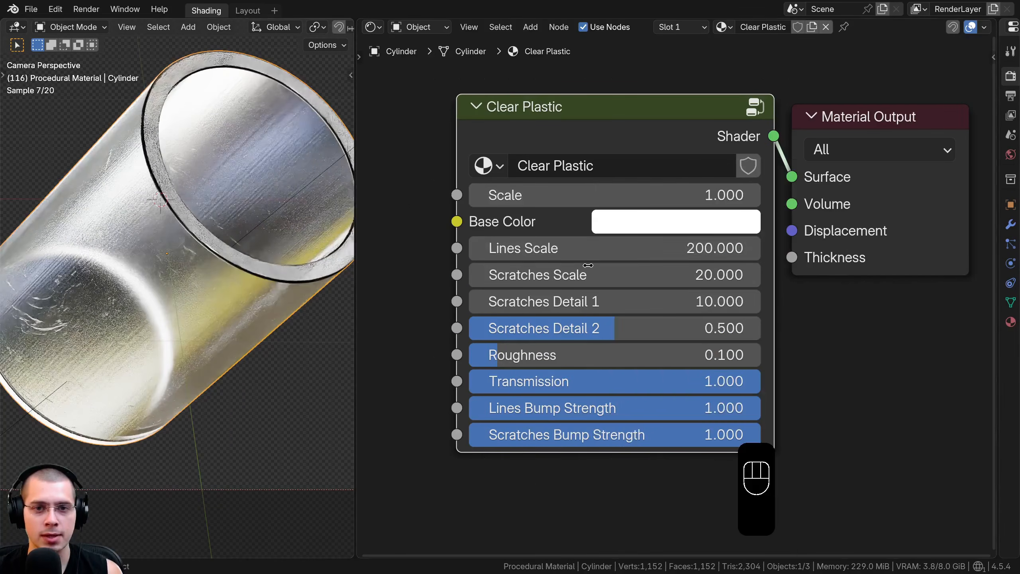
drag(614, 248, 626, 274)
drag(561, 275, 554, 302)
Try a lower Transmission on the Clear Plastic group while inspecting the cylinder's scratches and lines up close
shift+middle_drag(189, 340, 216, 335)
scroll(217, 335, up, 3)
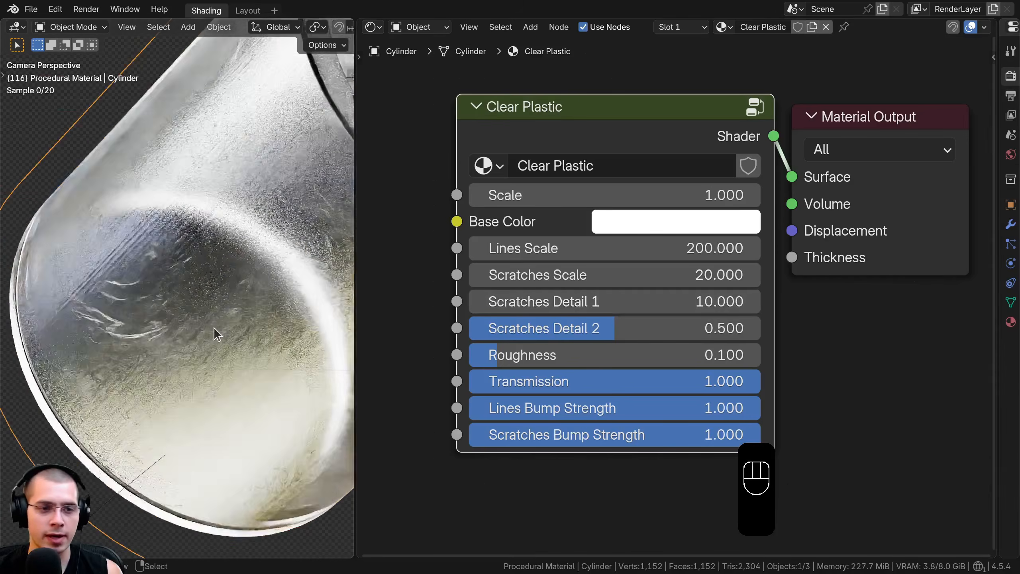
drag(605, 333, 552, 333)
drag(663, 328, 615, 333)
drag(547, 366, 542, 389)
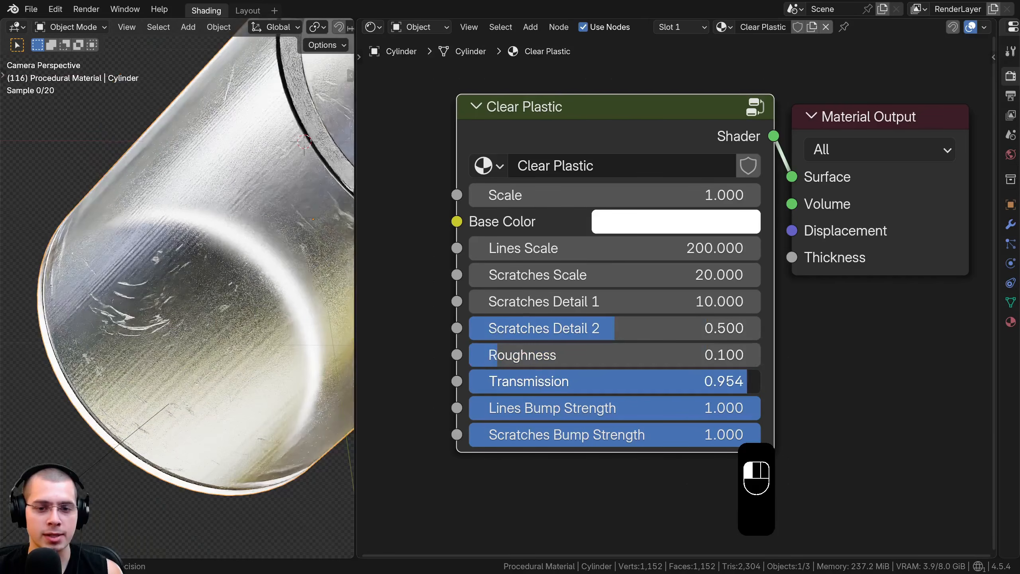
drag(748, 381, 739, 409)
drag(659, 420, 761, 436)
scroll(244, 314, down, 1)
shift+middle_drag(243, 315, 201, 334)
scroll(235, 328, down, 3)
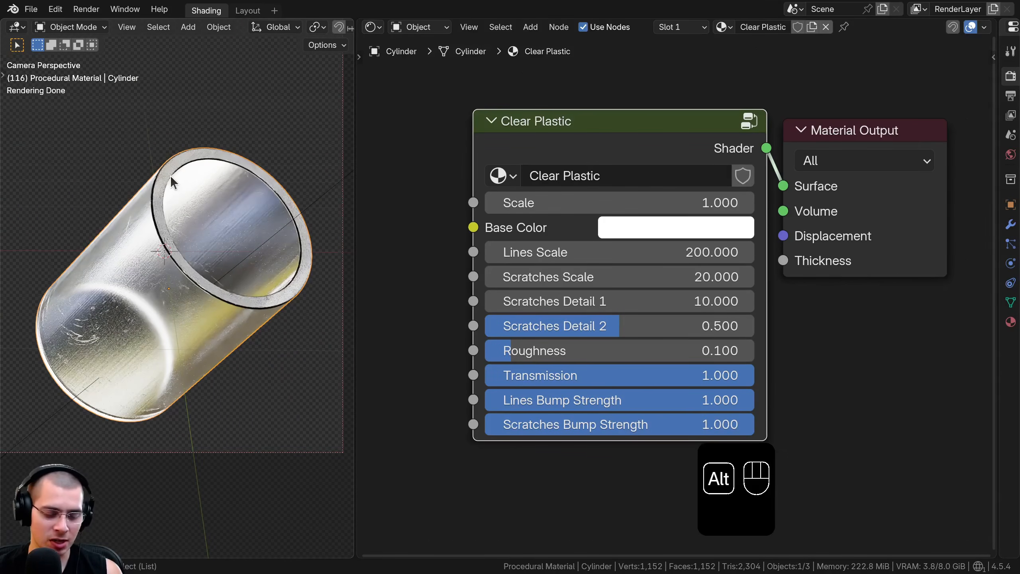
Show all hidden objects in the scene and save the file
scroll(174, 181, down, 4)
shift+middle_drag(179, 220, 259, 268)
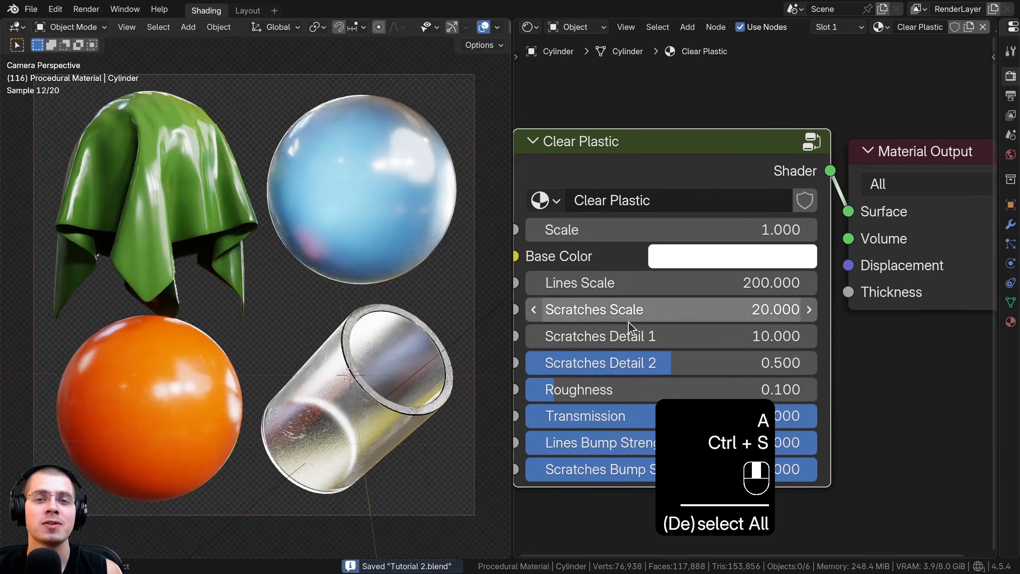
middle_drag(628, 322, 628, 325)
key(ctrl+s)
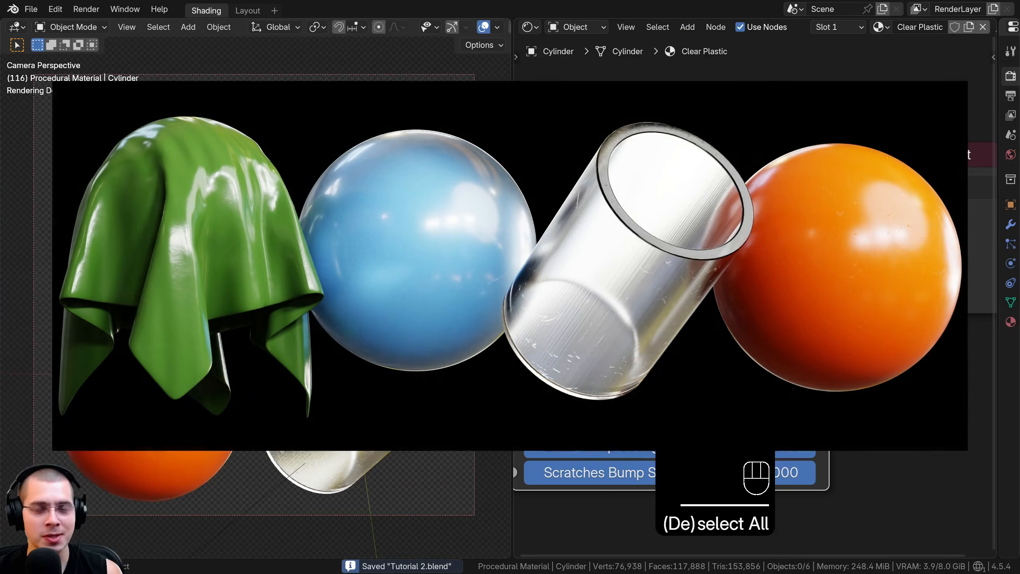
Deselect all objects in the scene
drag(655, 144, 665, 147)
middle_drag(665, 147, 658, 152)
key(alt+a)
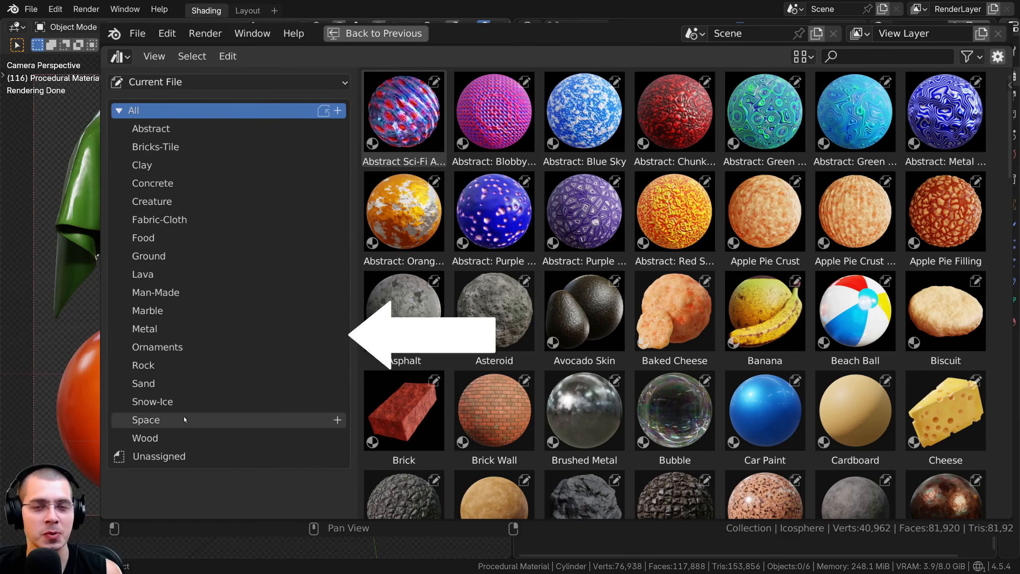
Browse the material library's Rock, Lava, Space, Ground, Food and Wood catalogs in the Asset Browser
click(167, 364)
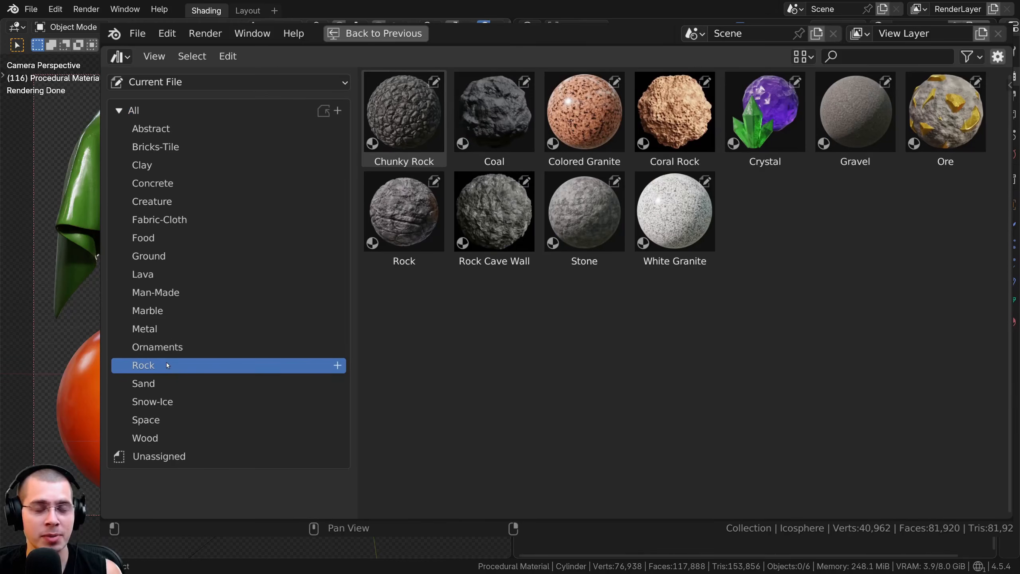
click(159, 278)
click(162, 422)
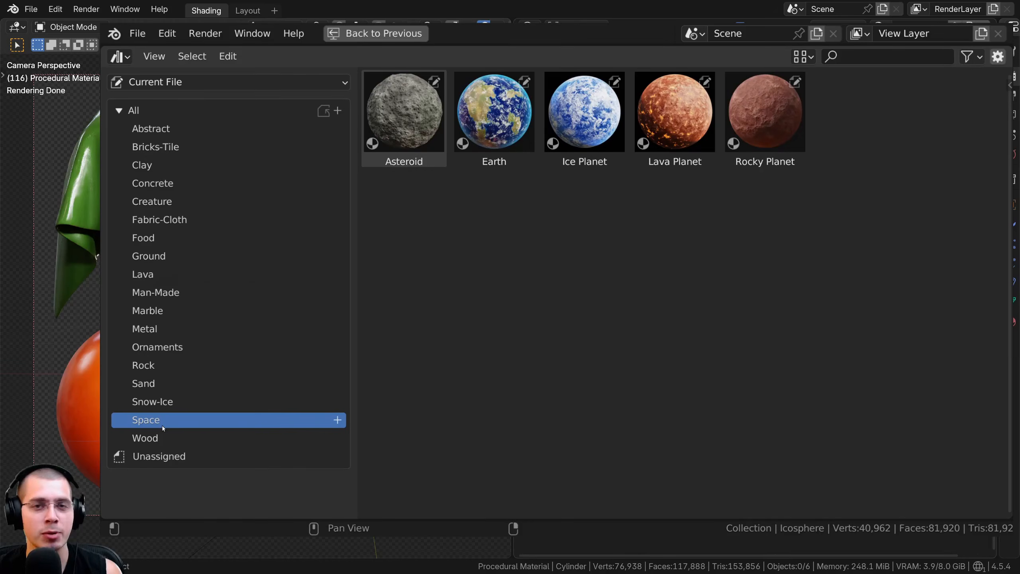
click(159, 259)
click(188, 237)
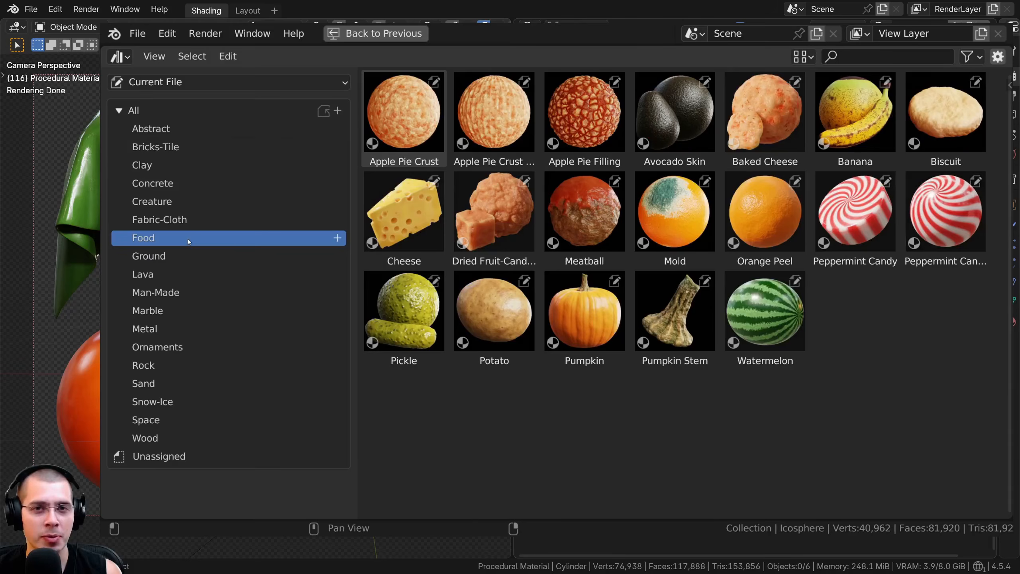
click(180, 438)
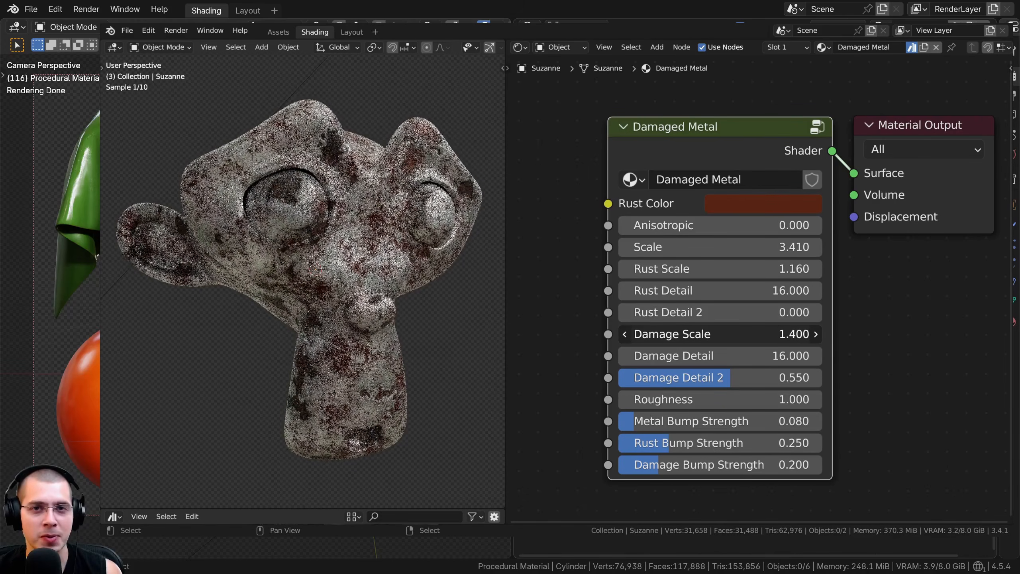
Set Damaged Metal's Damage Scale to 2.3 and Damage Detail to 20, and Rocky Lava's Scale to 0.43
drag(719, 334, 739, 355)
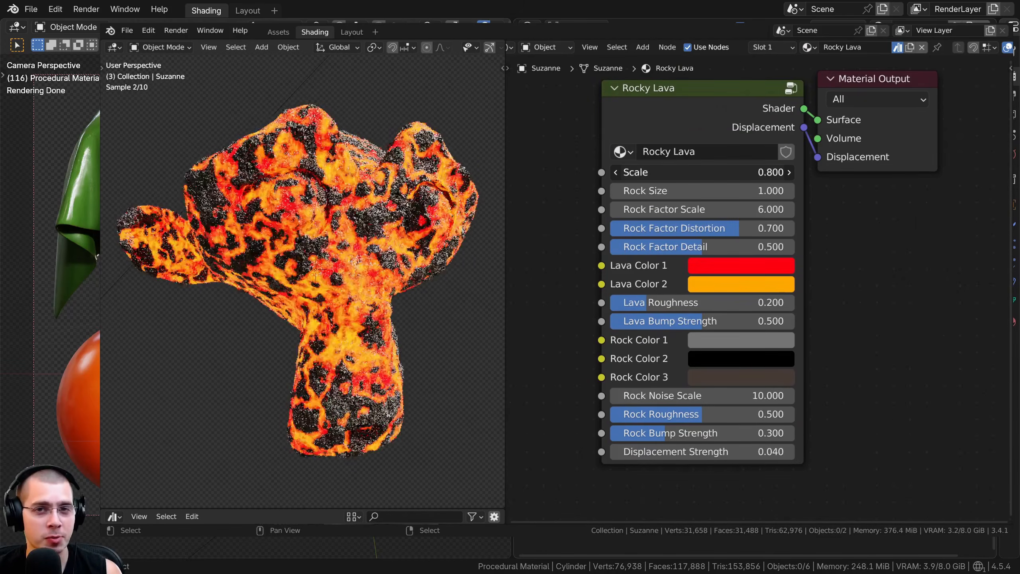
drag(703, 173, 683, 173)
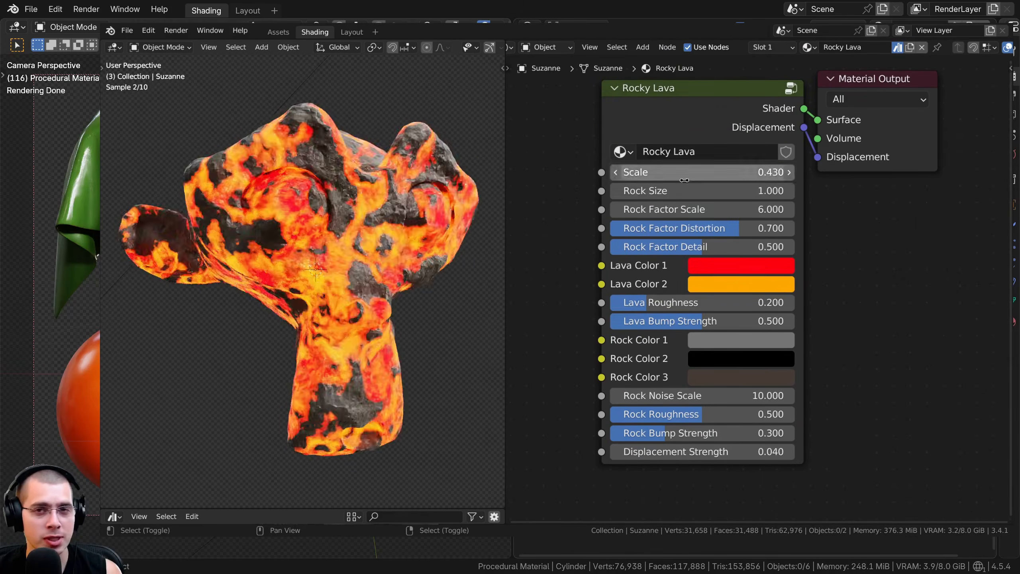